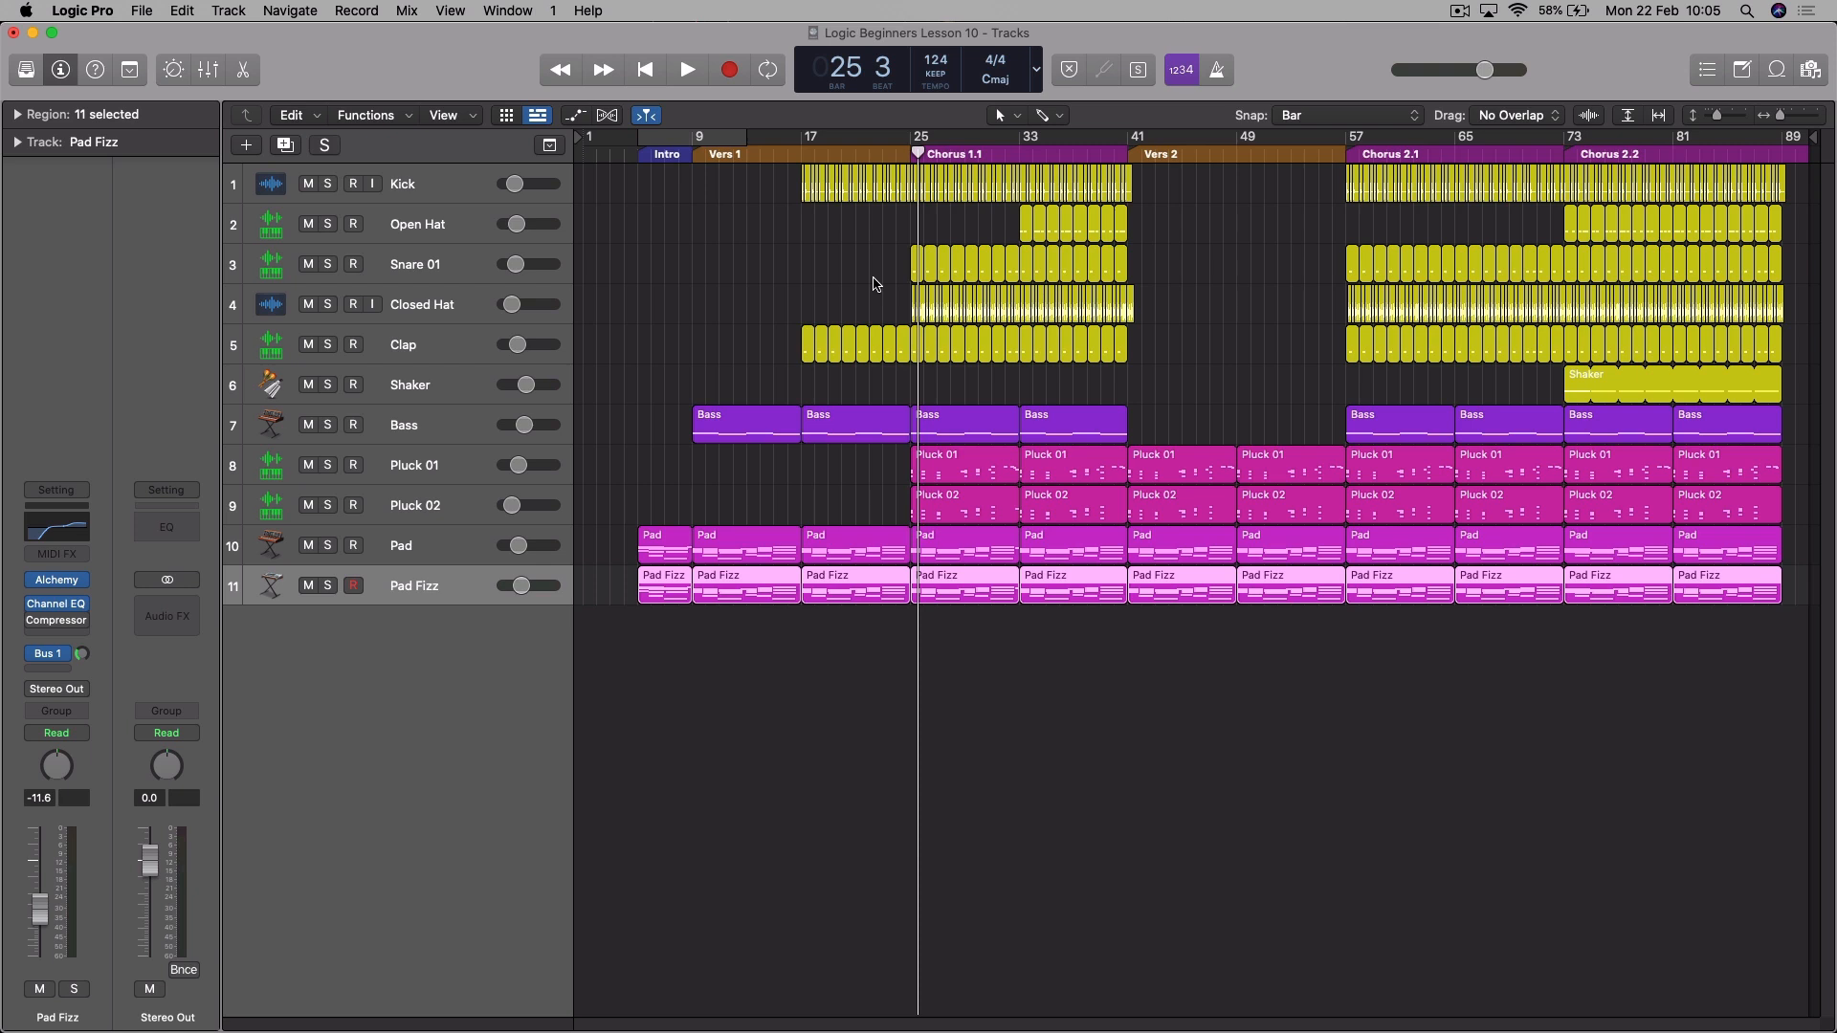
- Audition Crash Cymbal 01.wav from the Logic Beginner Audio folder and place it on a new audio track at bar 25
key(f)
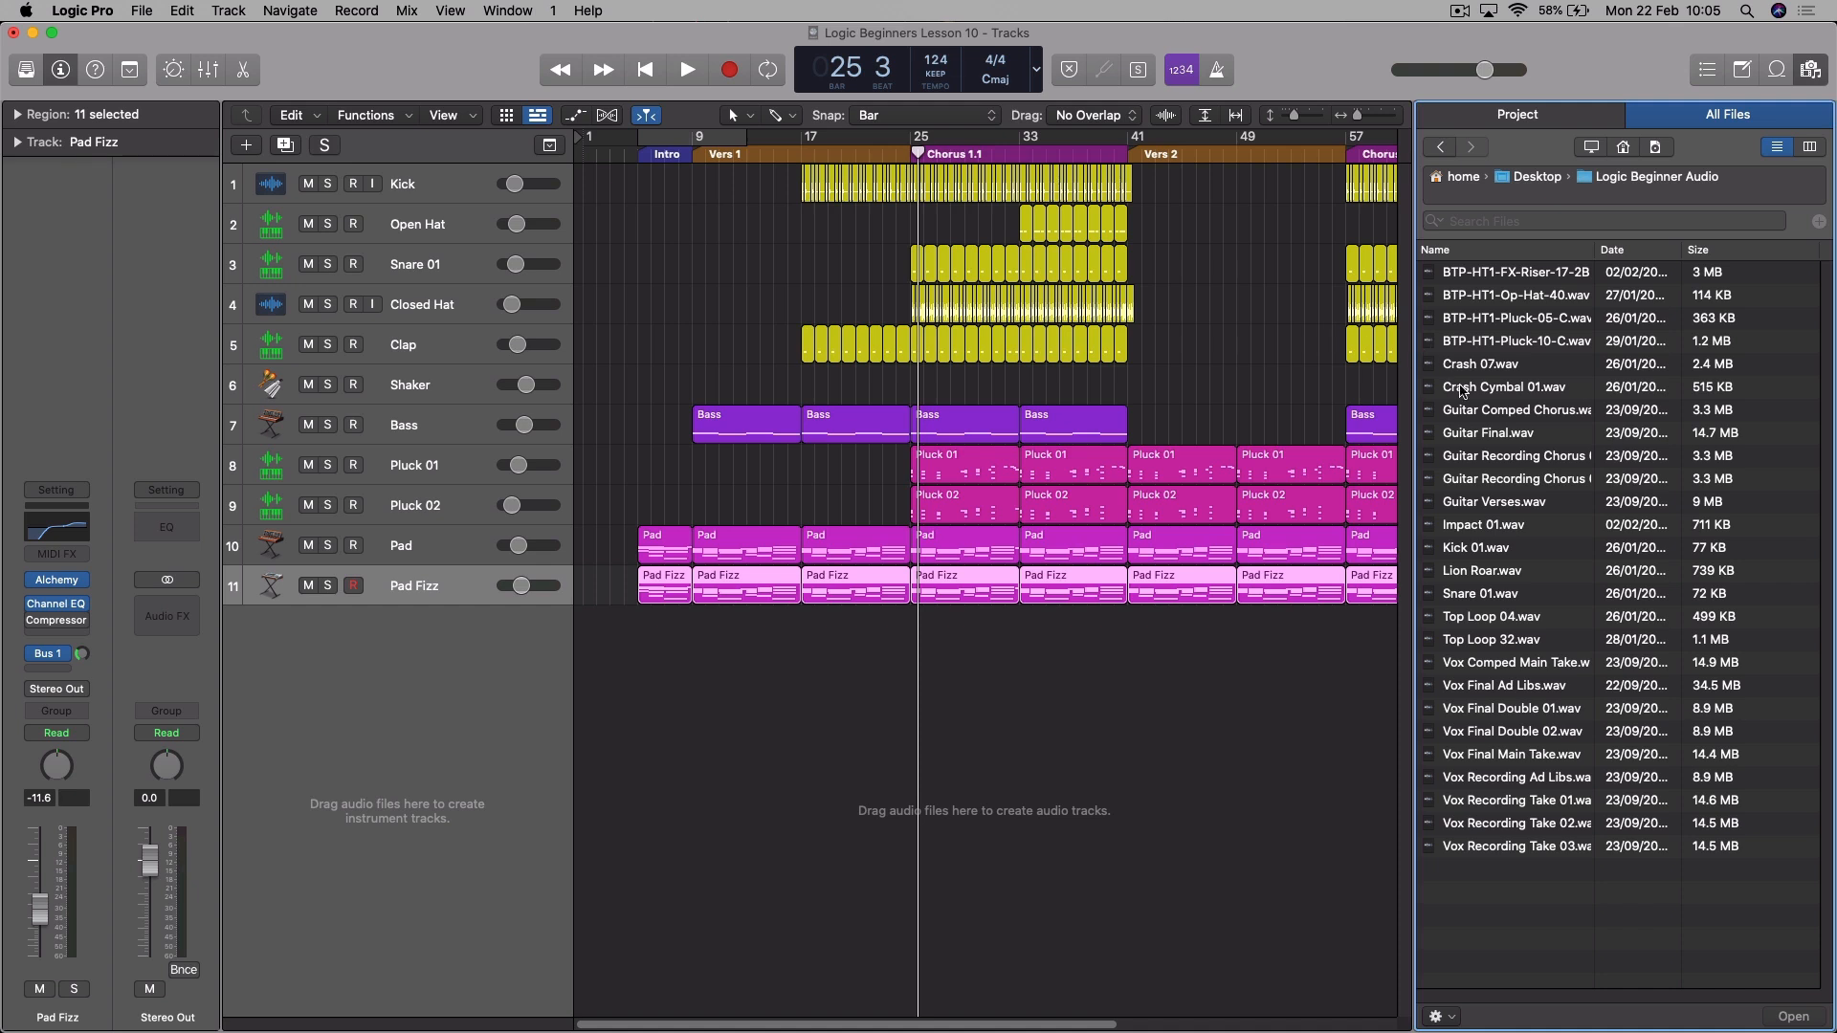
click(1479, 392)
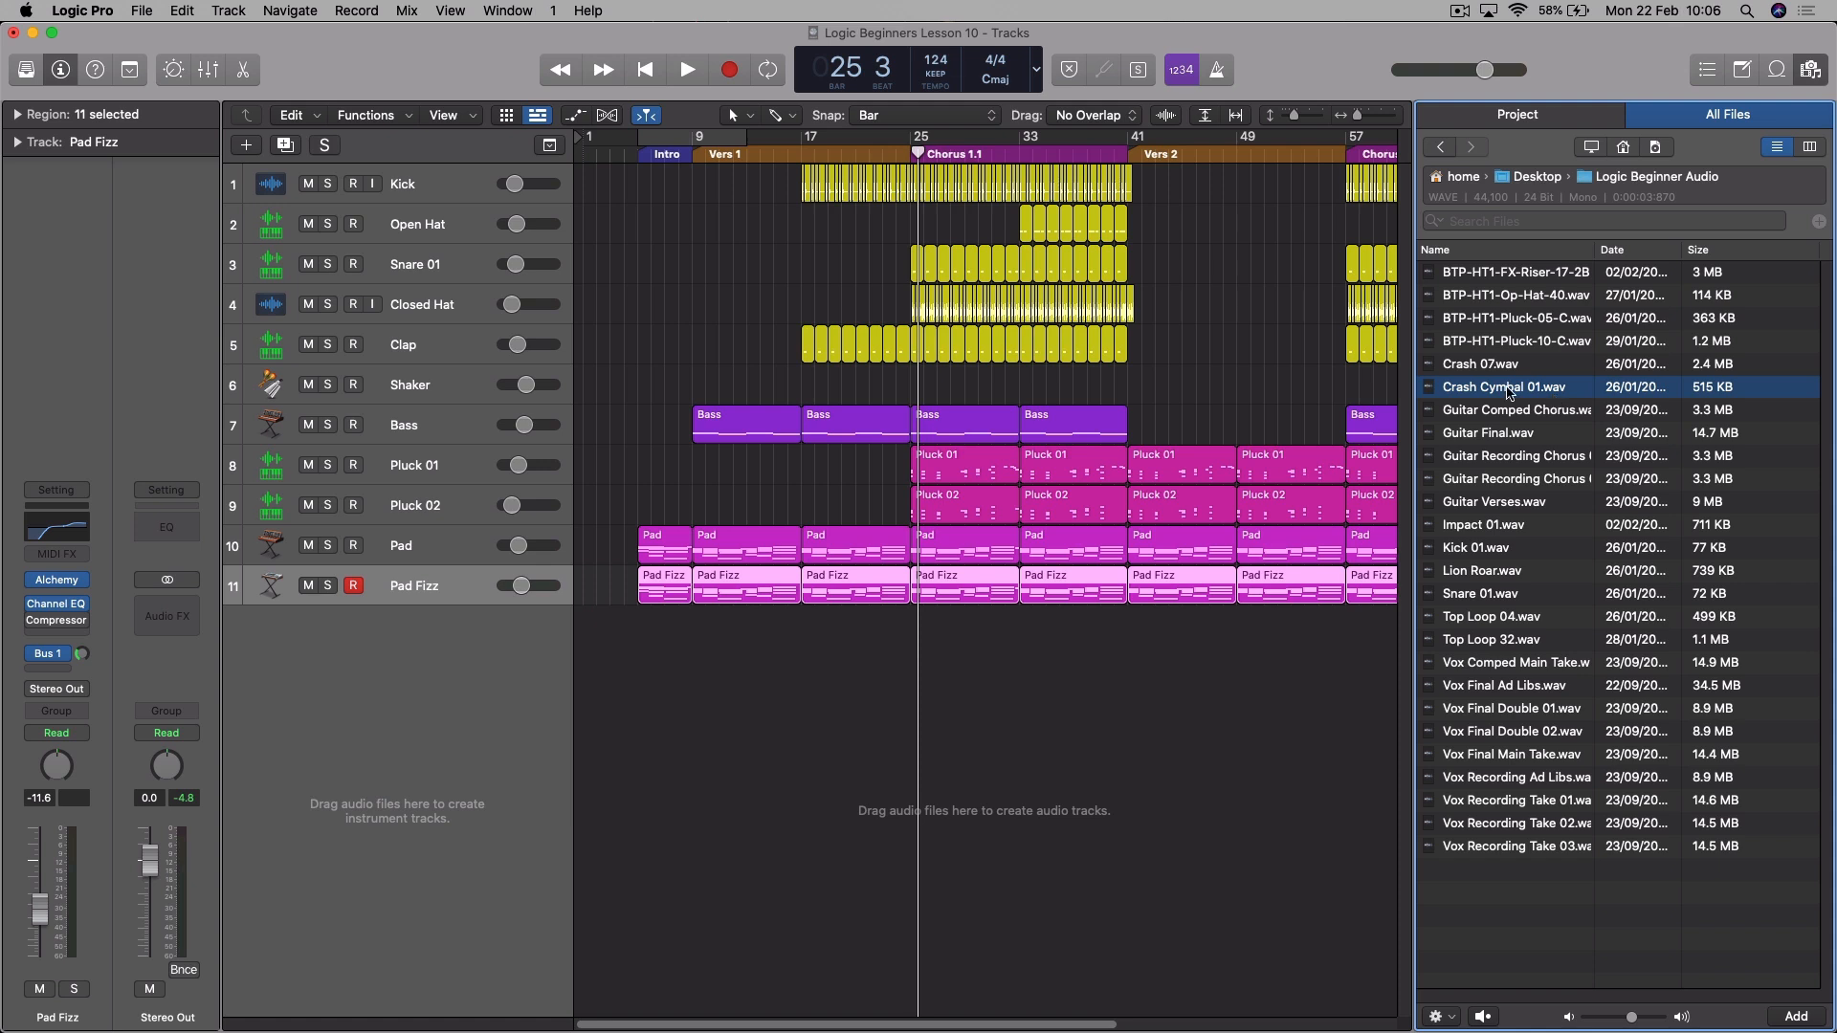
click(1508, 391)
drag(1507, 390, 911, 641)
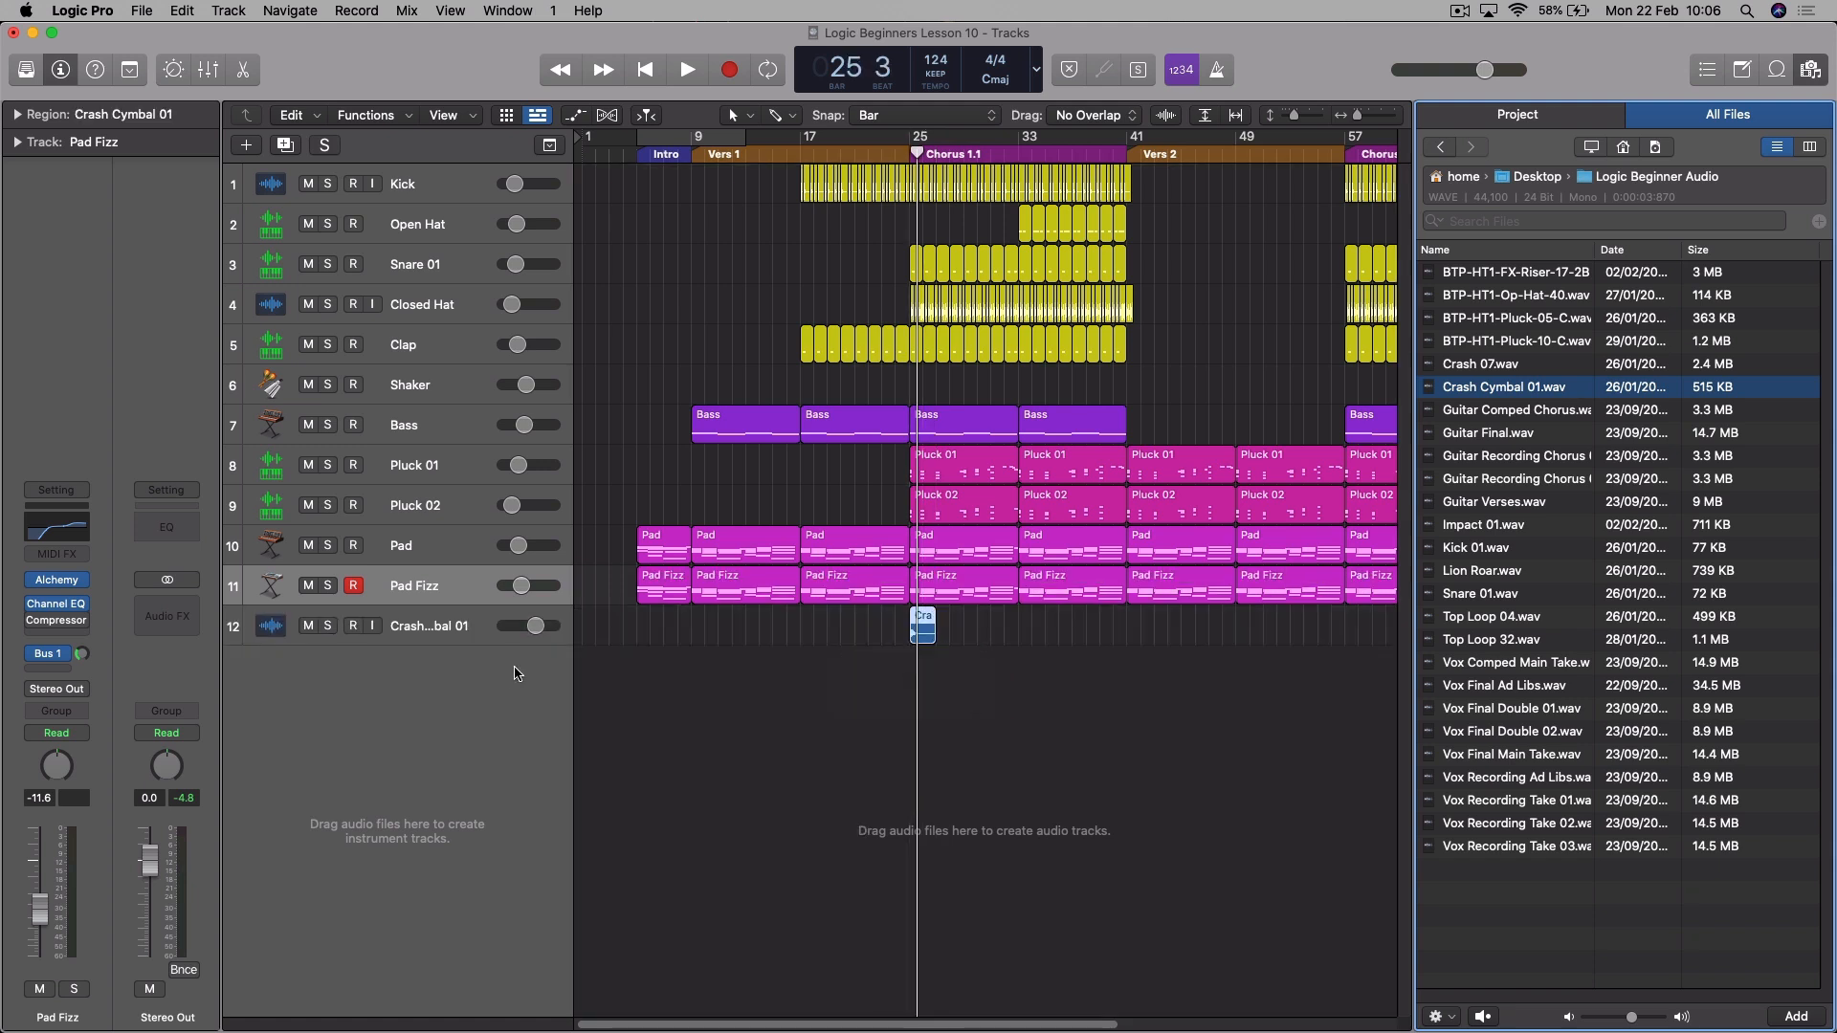
- Lower the Crash Cymbal 01 track volume to about -12.4 dB and set its region gain to -0.6 dB
click(490, 644)
drag(536, 625, 520, 628)
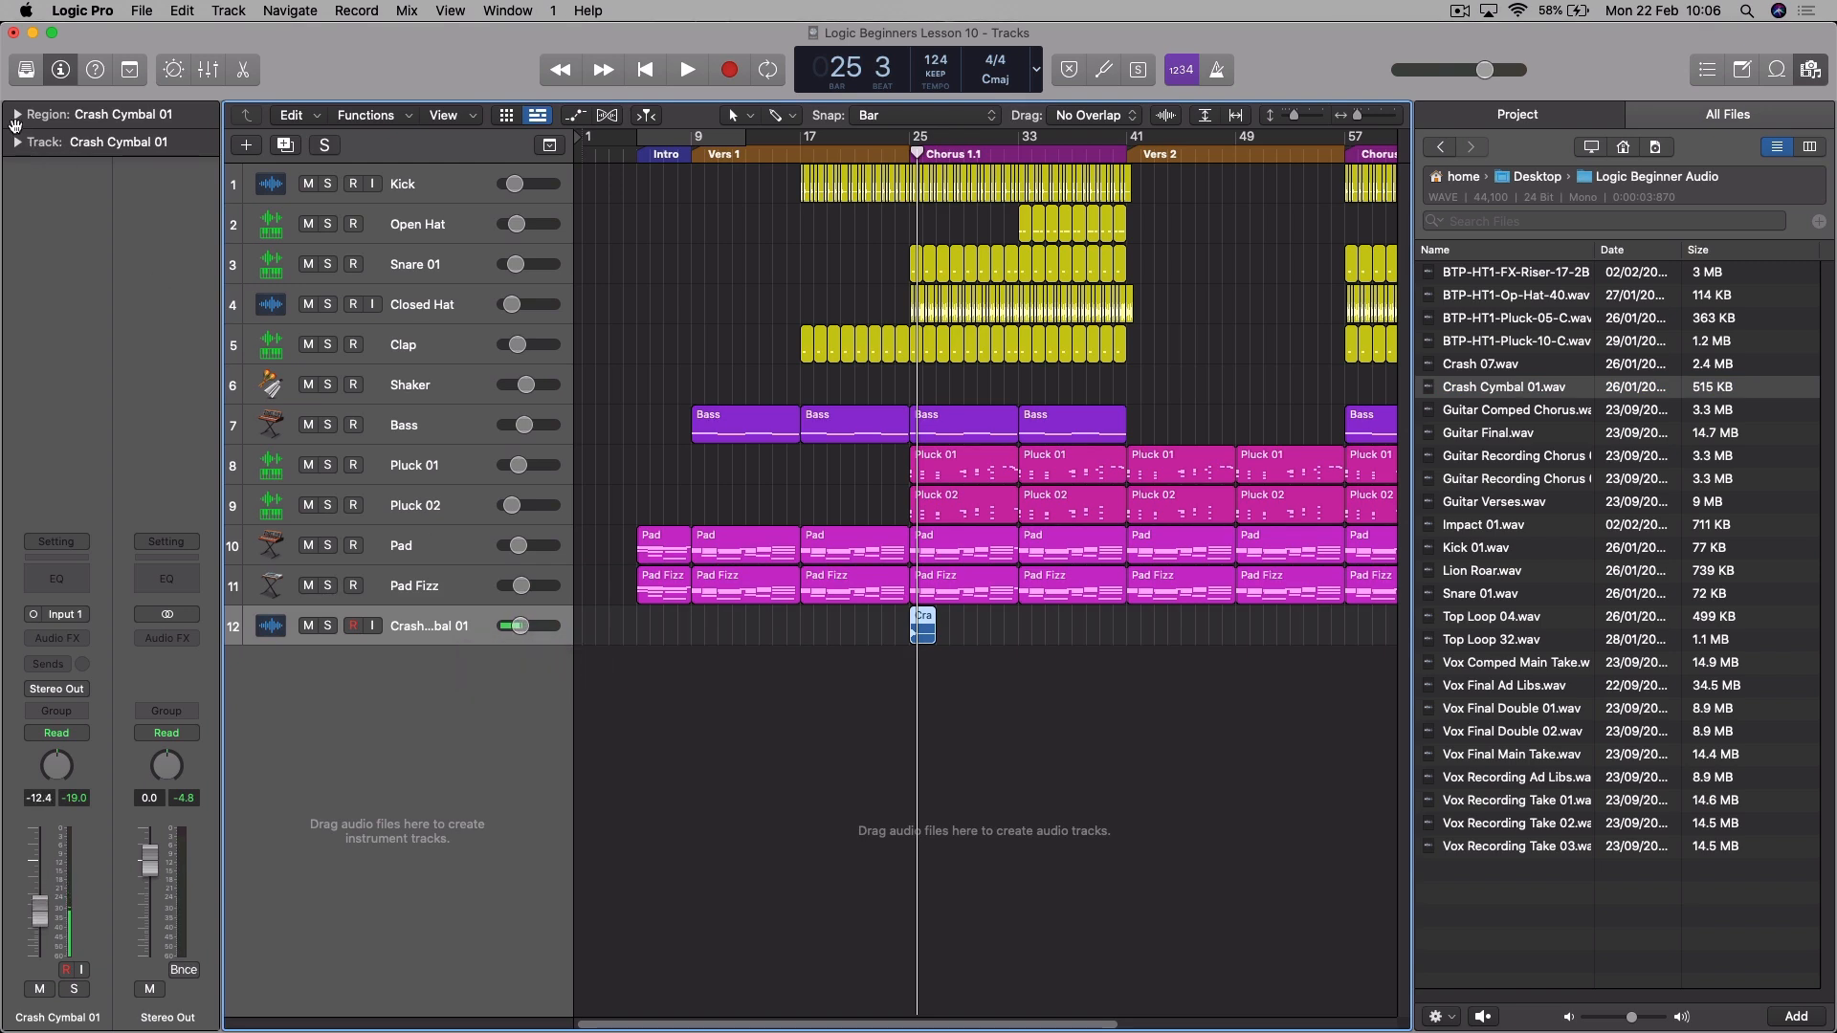
click(16, 116)
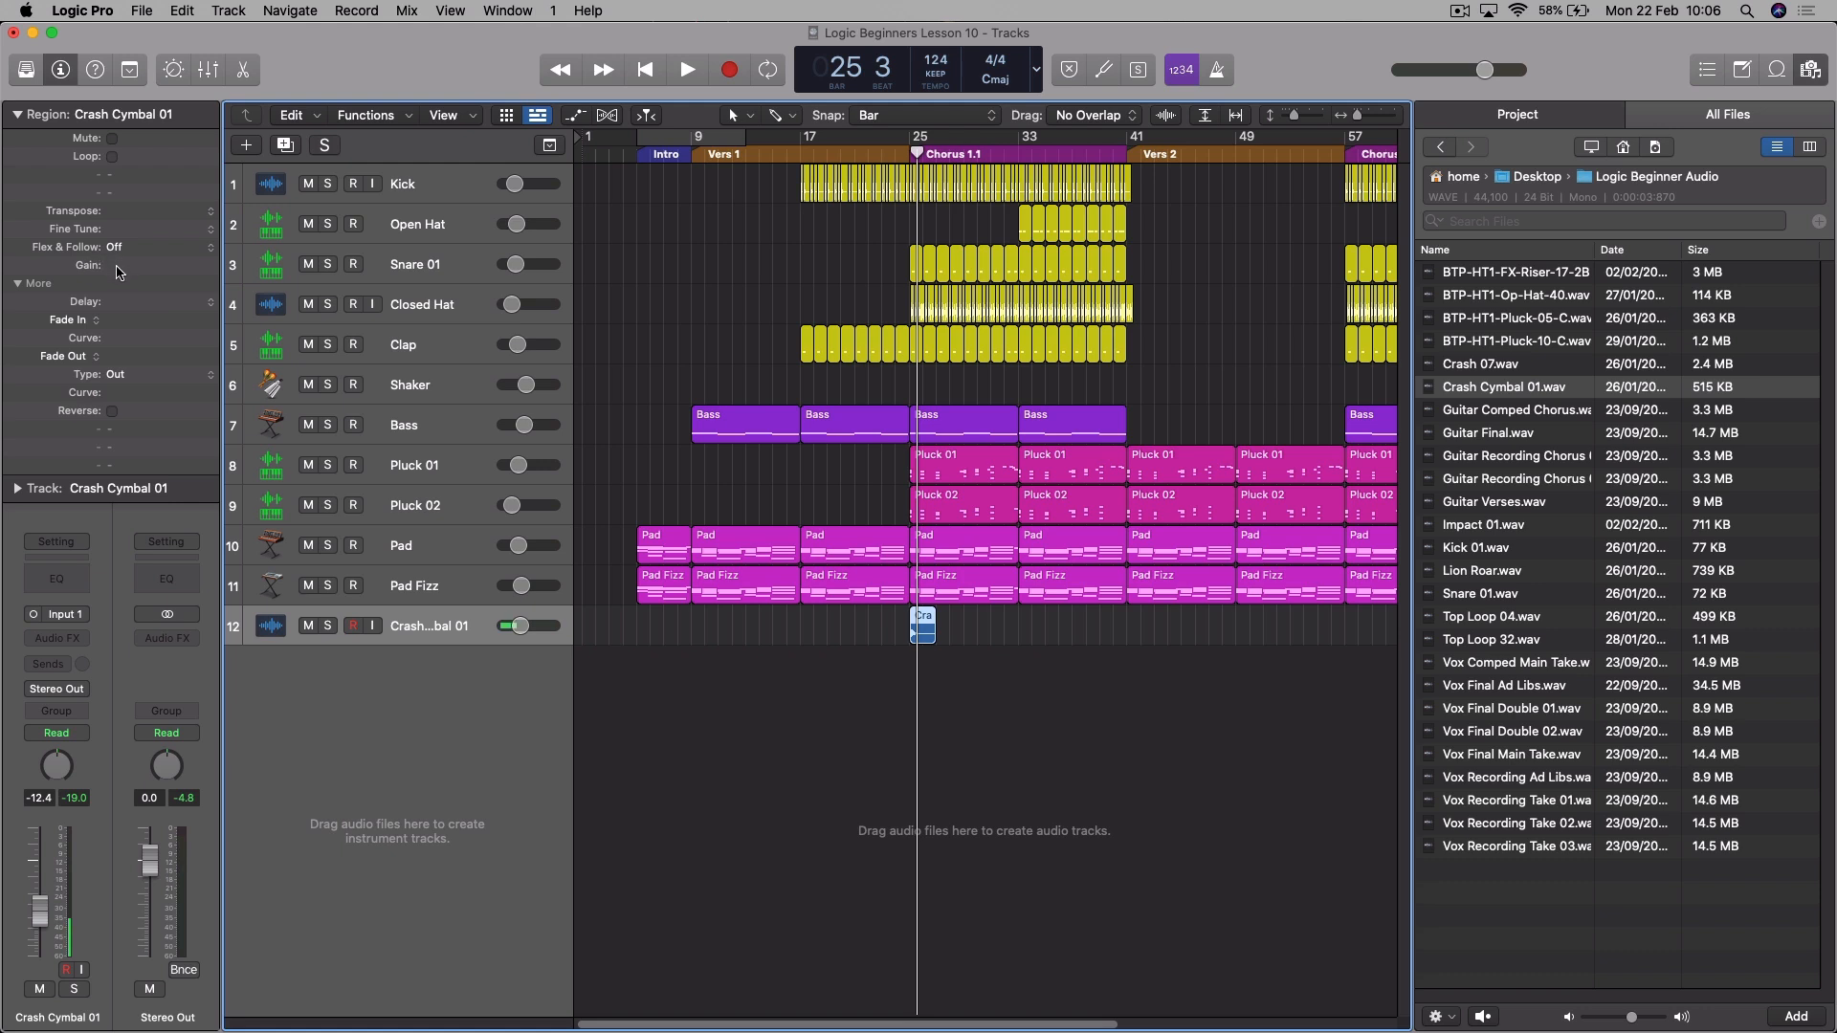
drag(119, 270, 119, 285)
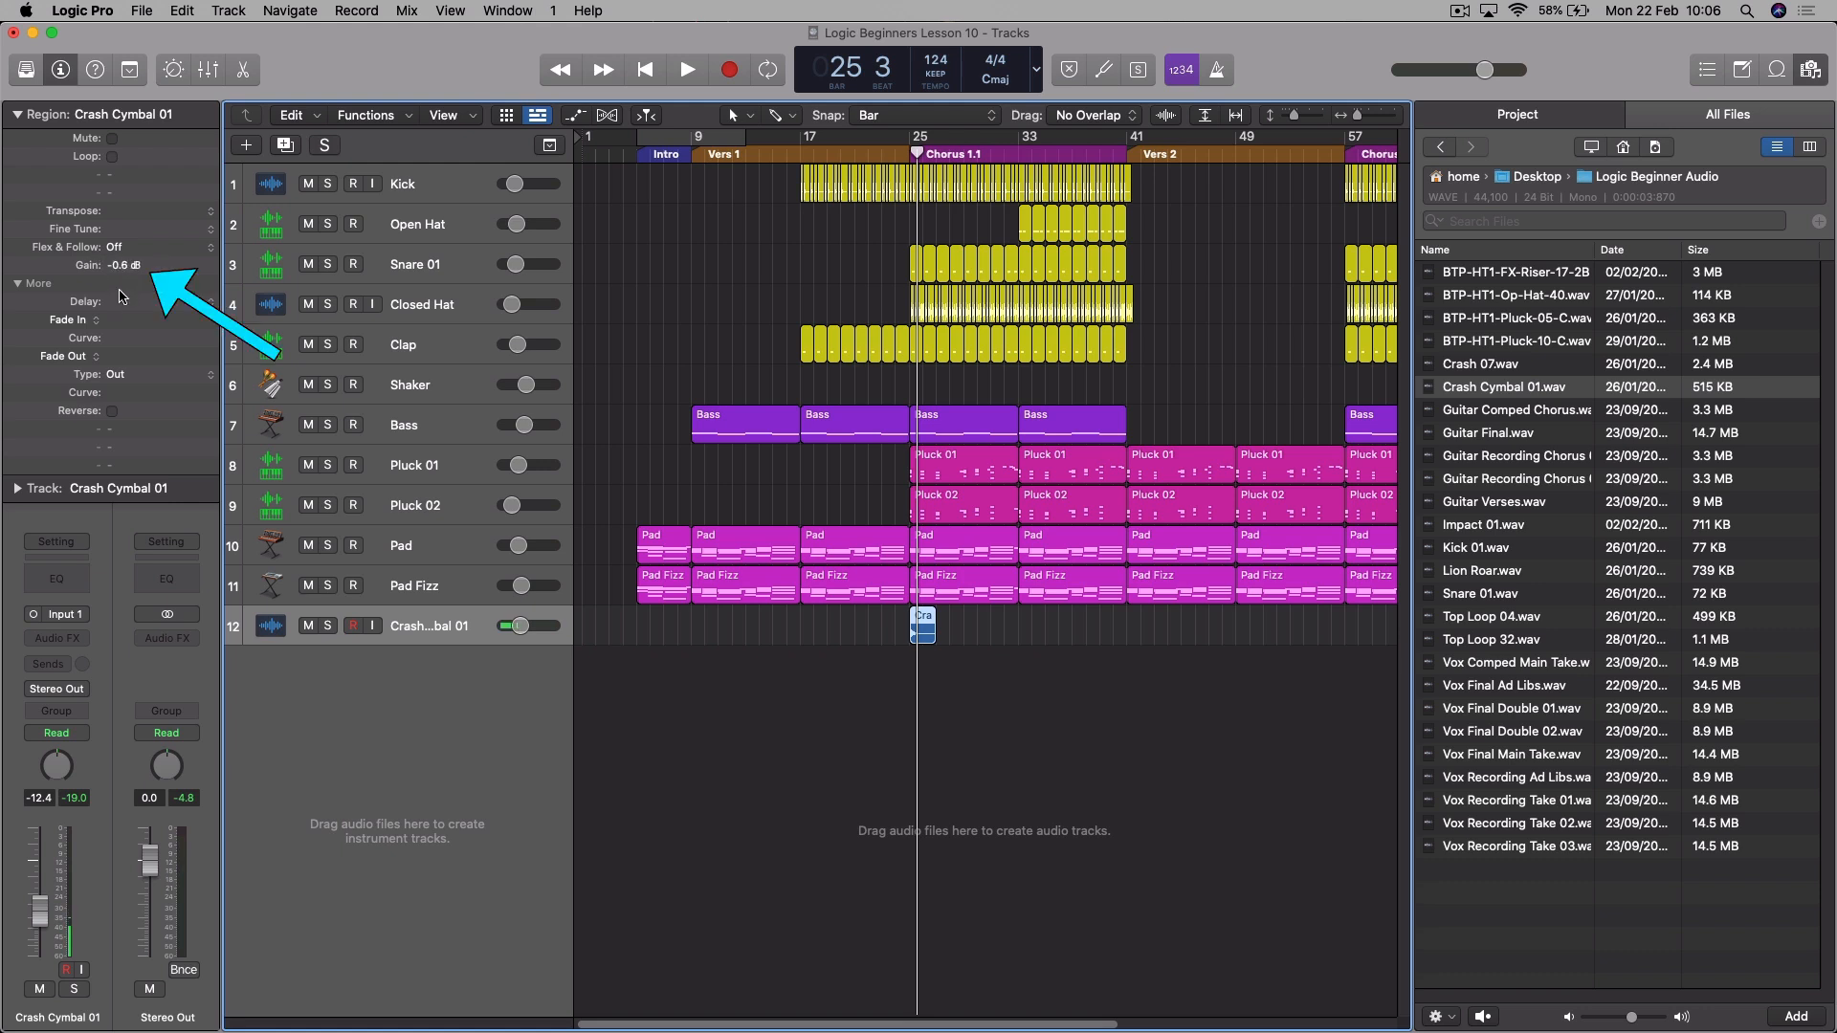
- Play the transition into Chorus 1.1 and adjust the Crash Cymbal 01 track volume to -12.6 dB
drag(524, 634, 526, 634)
key(space)
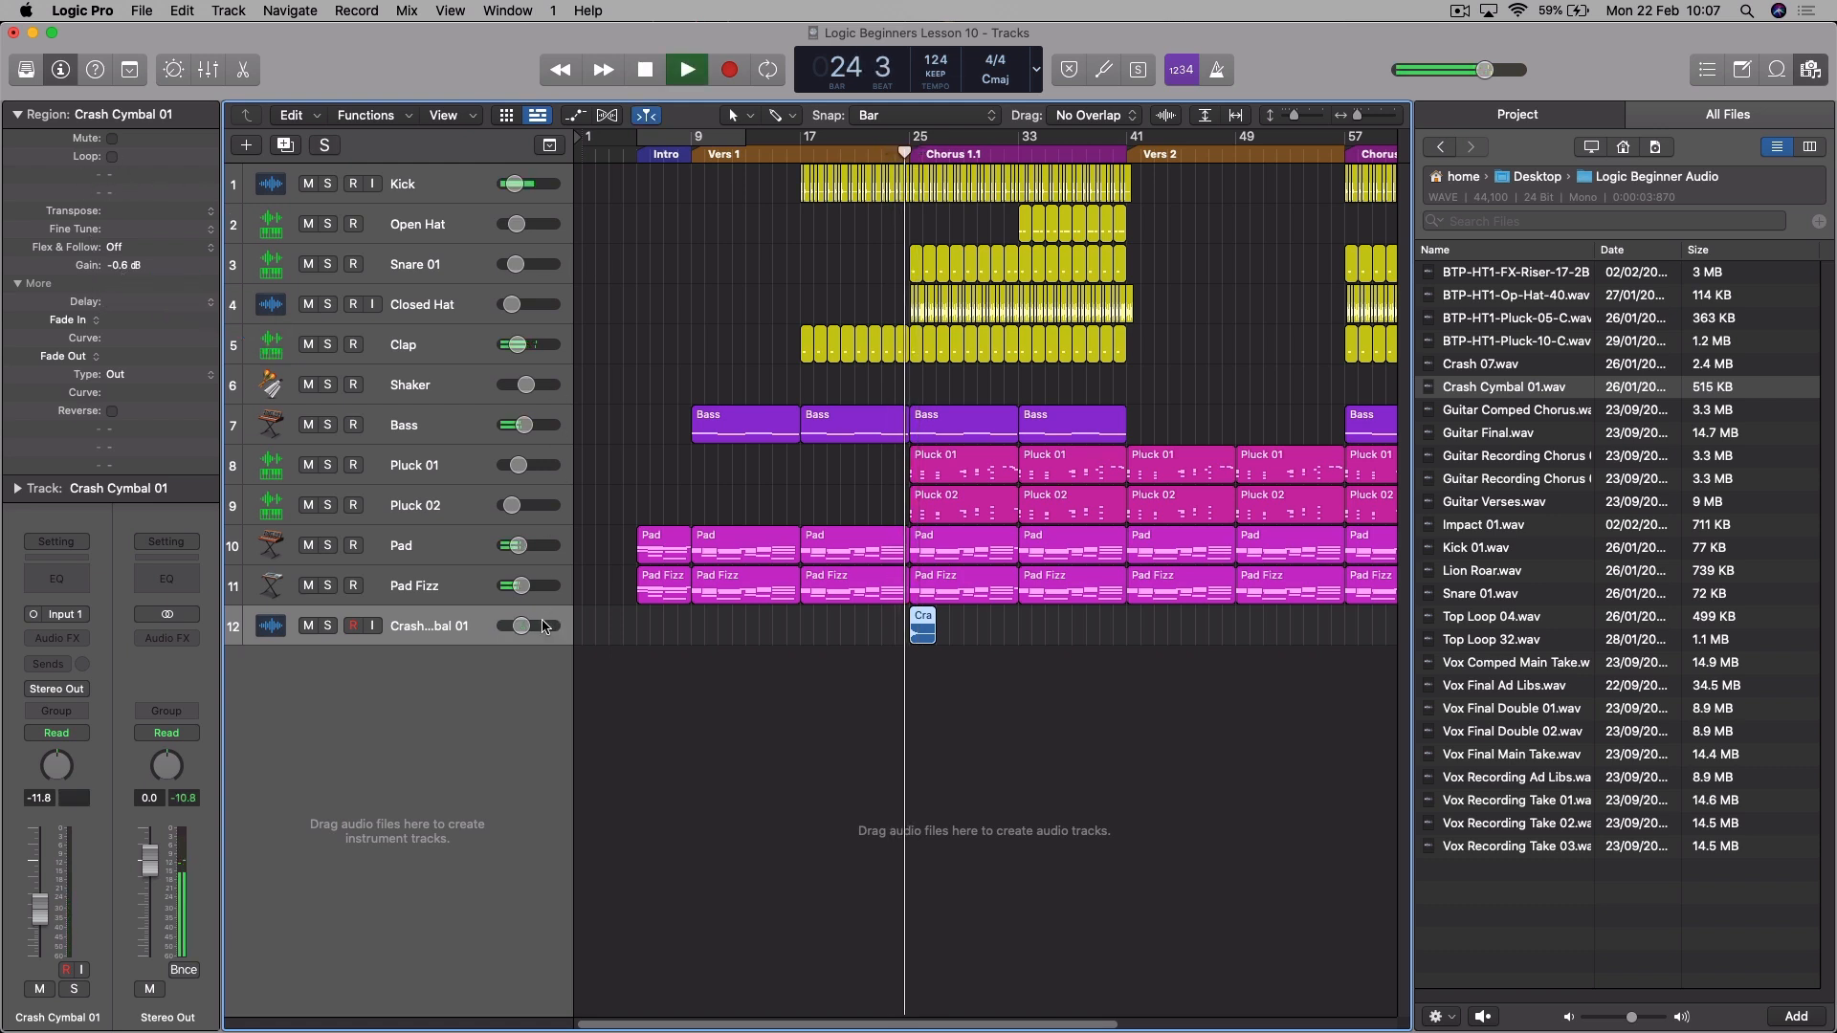
drag(532, 628, 528, 628)
key(space)
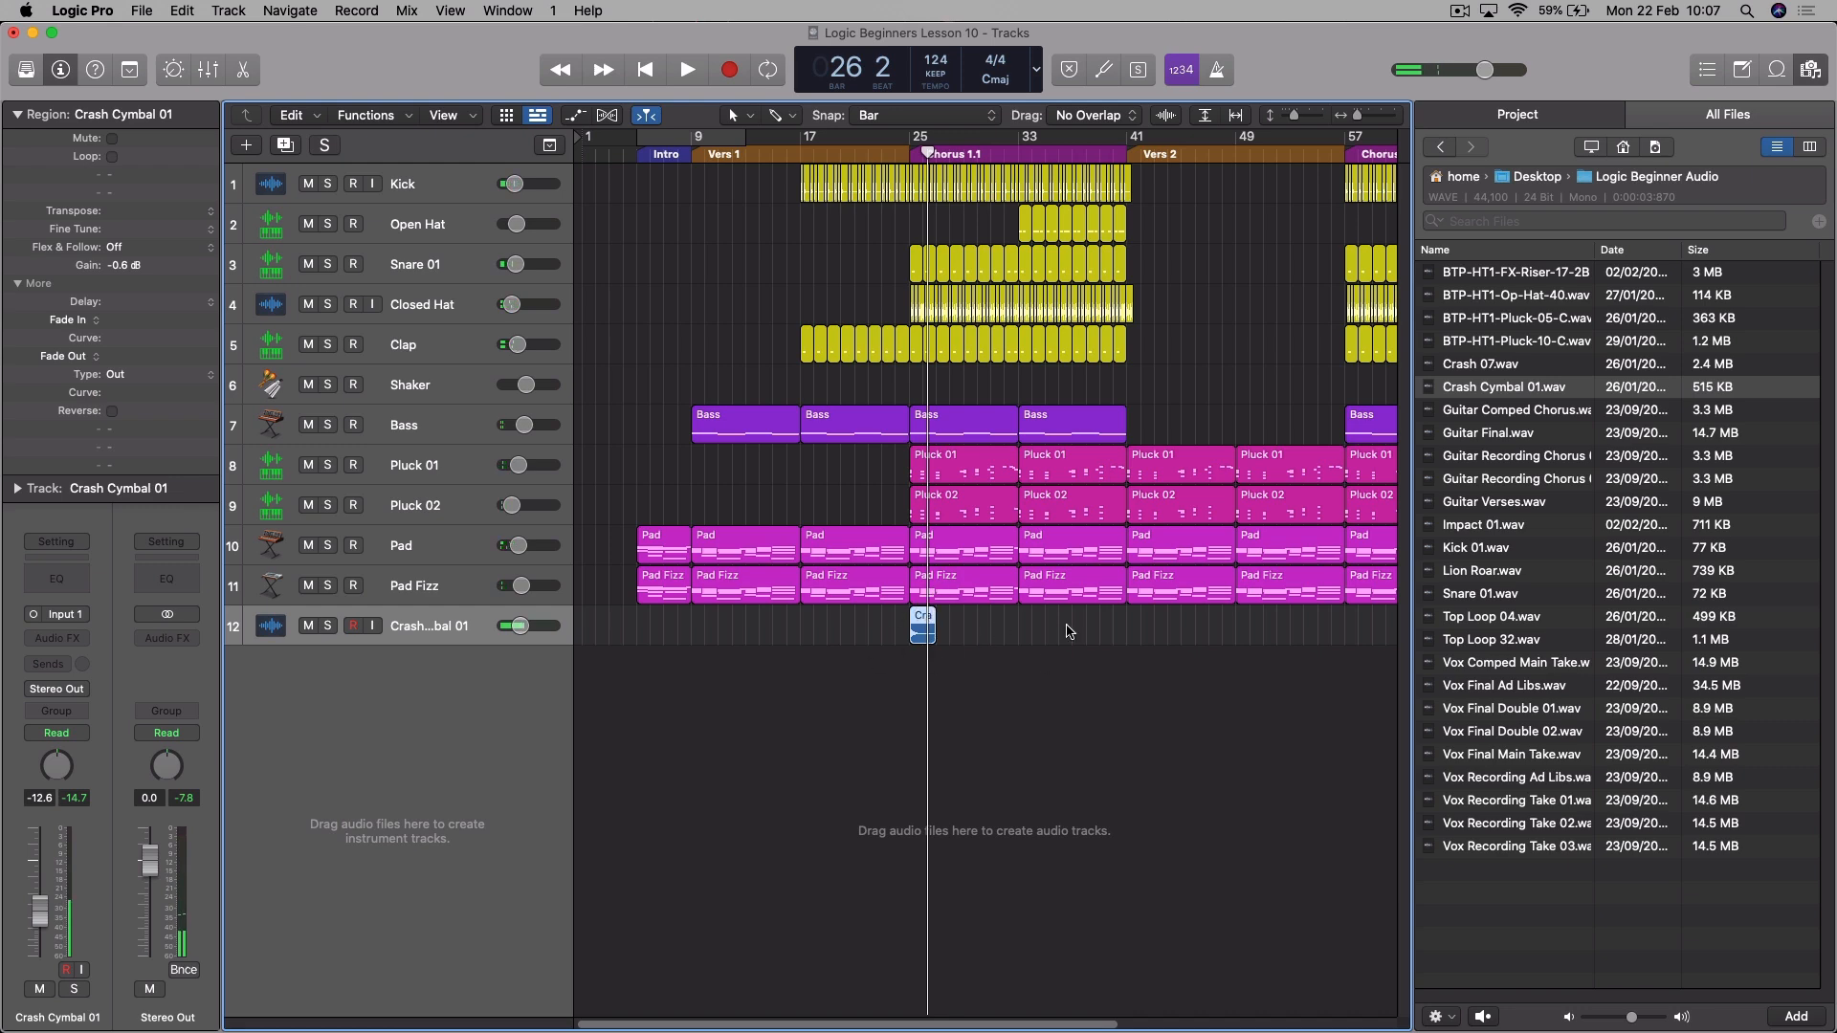
- Copy the Crash Cymbal 01 region to bar 73 at Chorus 2.2 and to bar 89 at the end of the song
key(f)
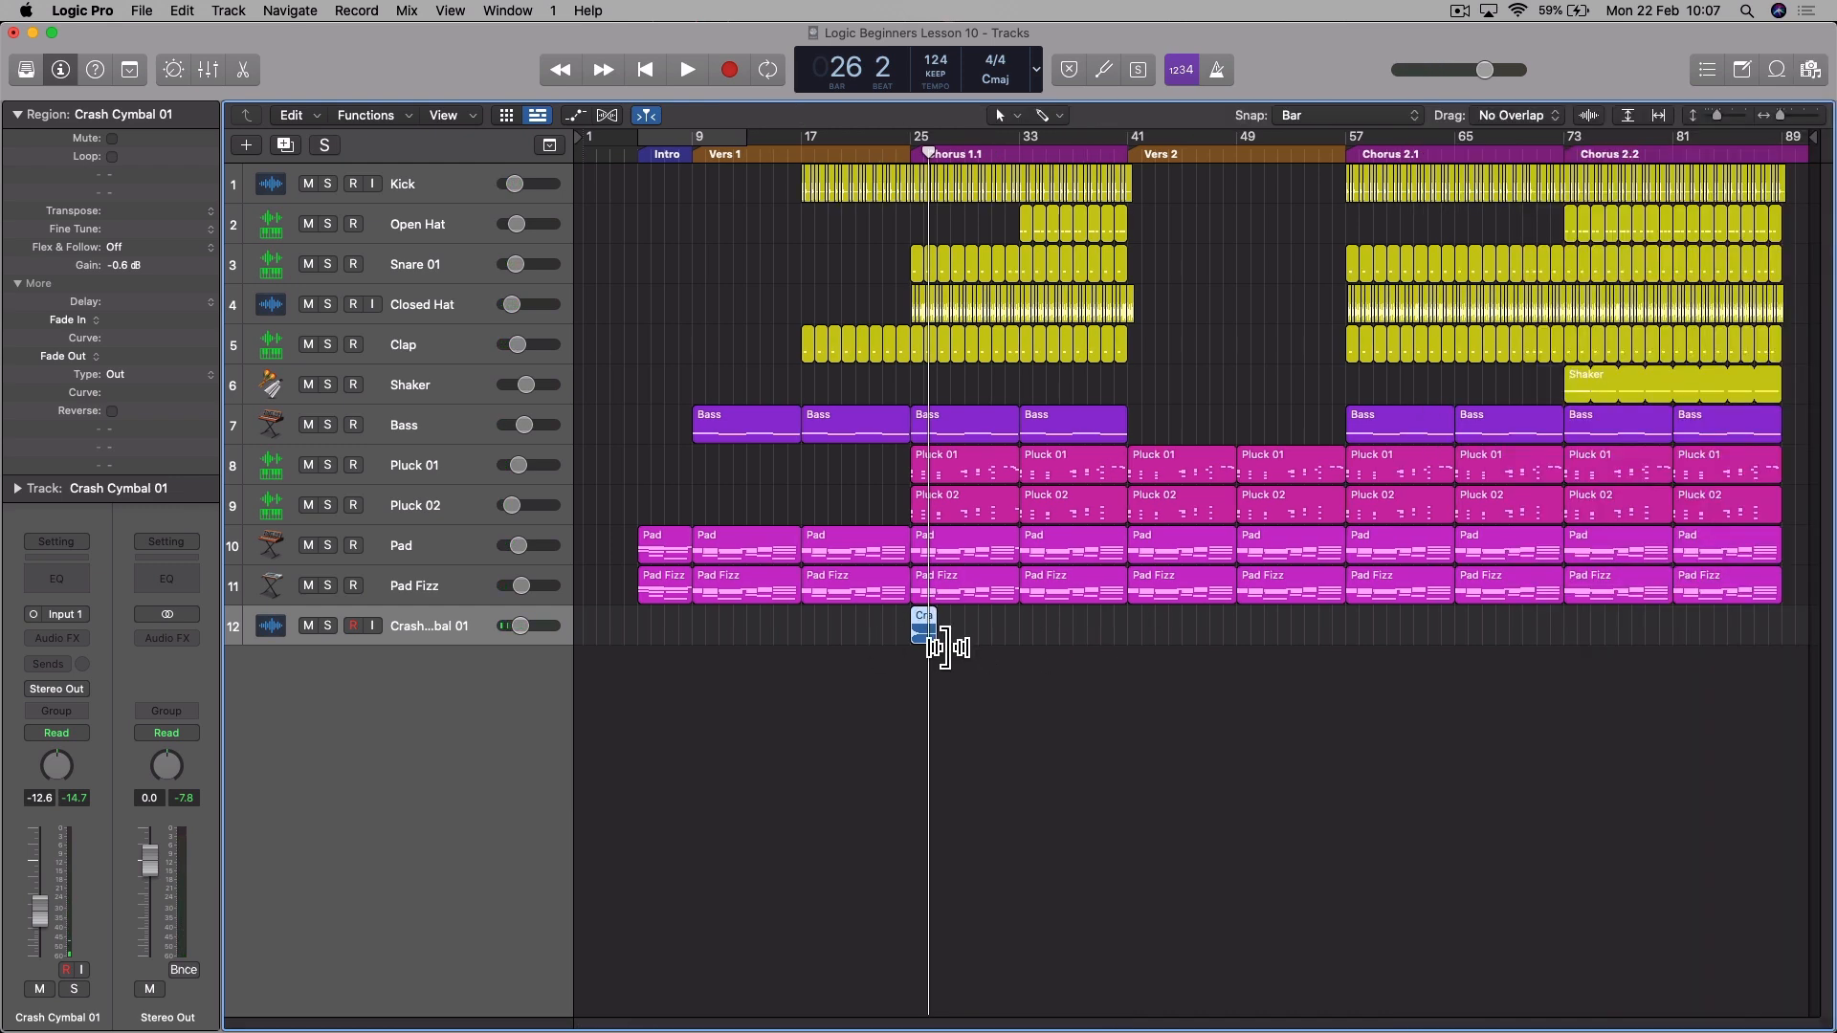
drag(924, 627, 1577, 613)
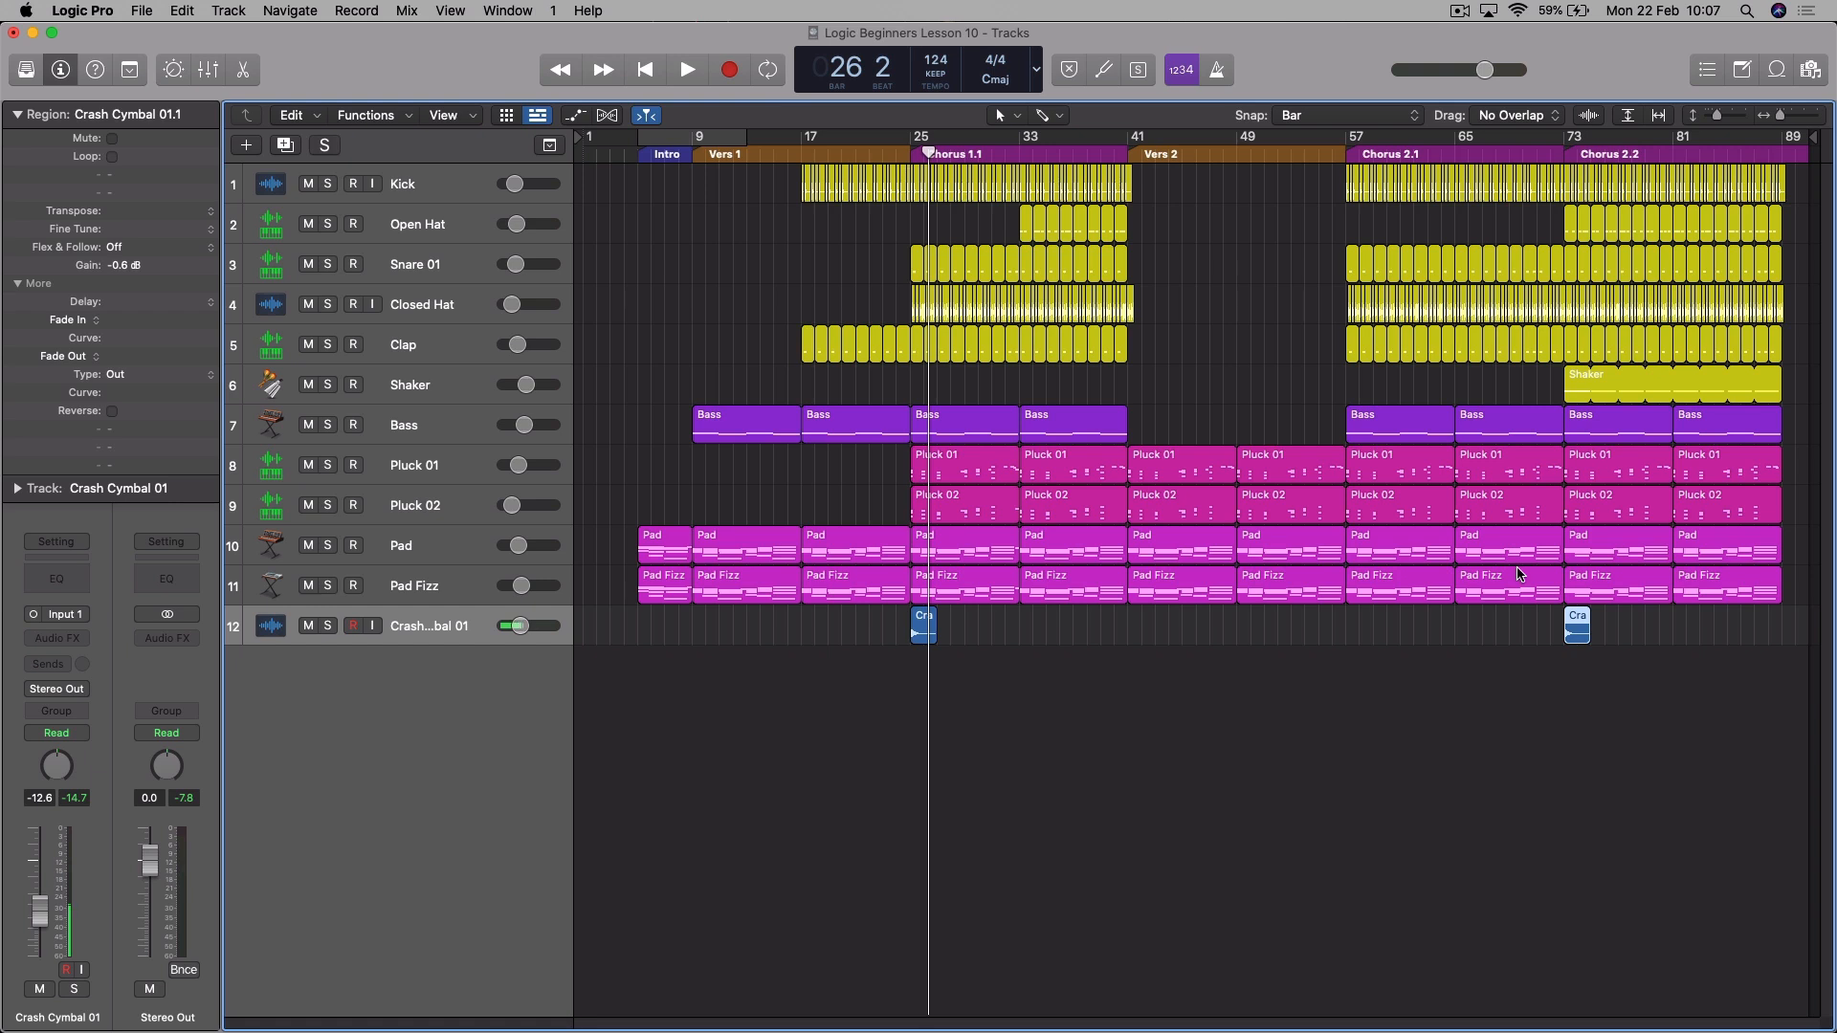
drag(1578, 620, 1790, 623)
scroll(1804, 150, right, 2)
drag(1804, 151, 1818, 157)
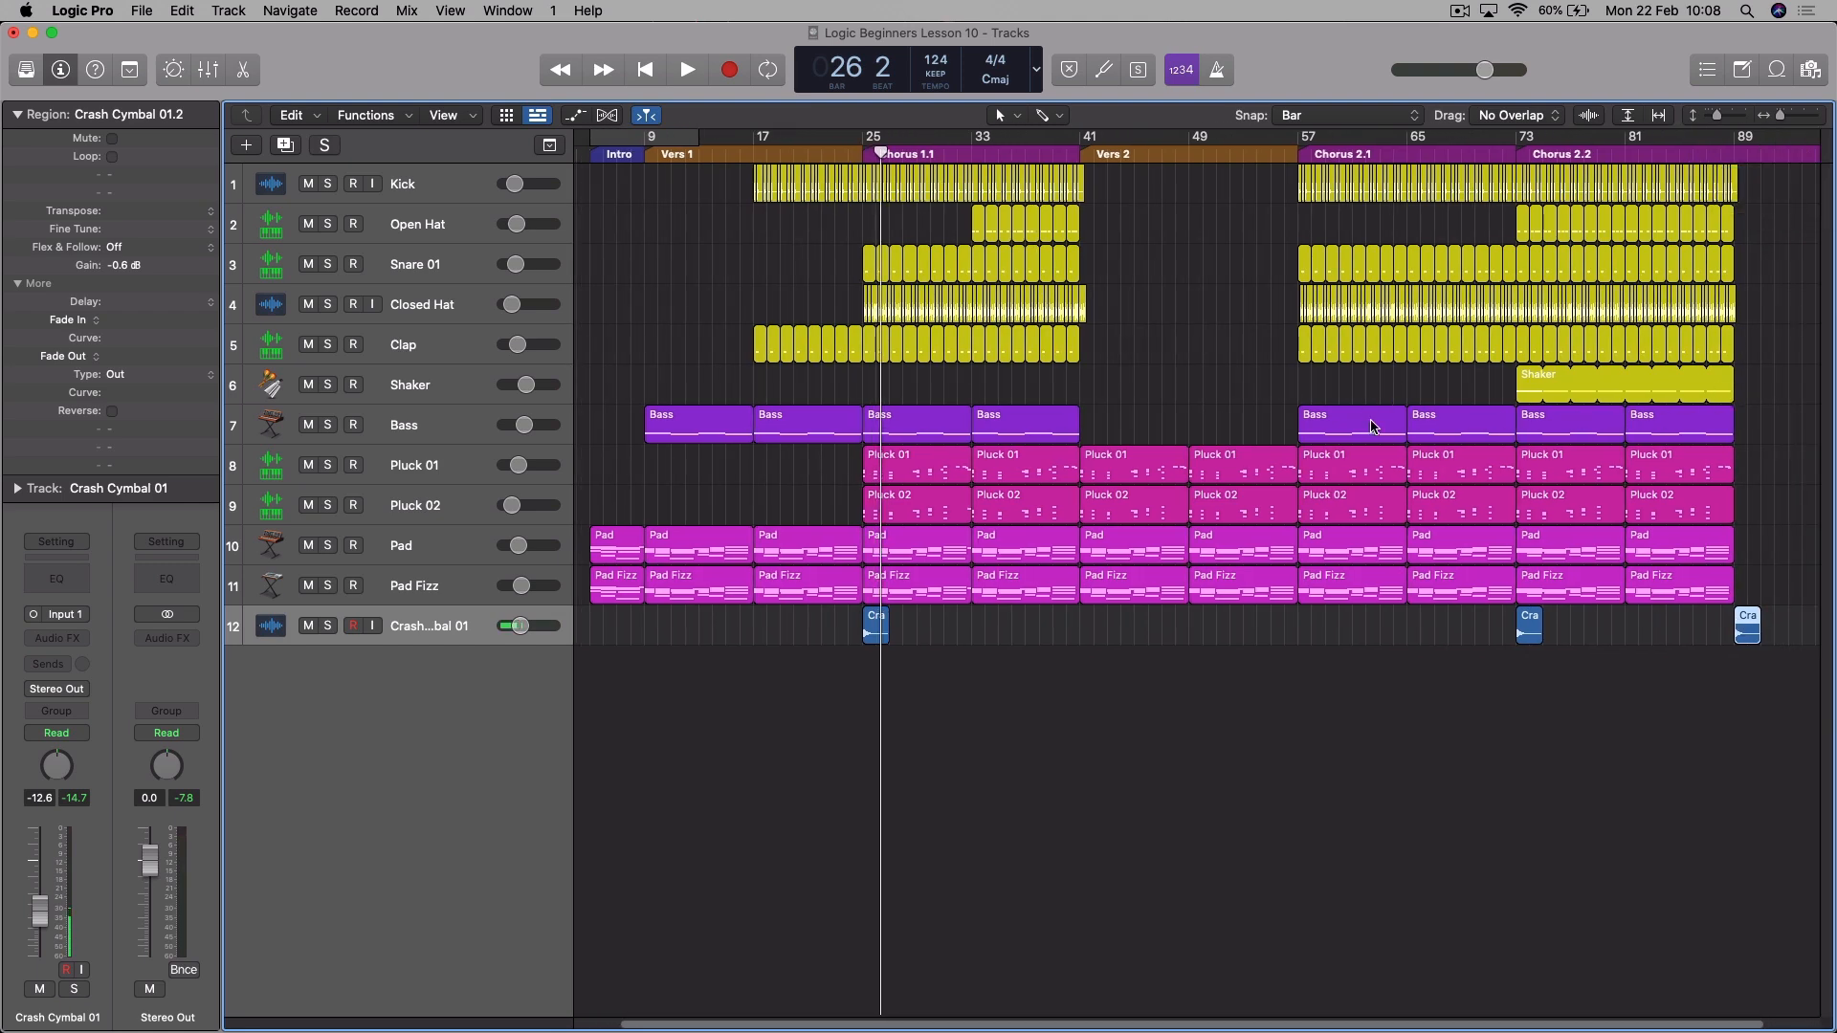
- Audition Crash 07.wav and place it on the Crash Cymbal 01 track at bar 57, the start of Chorus 2.1
key(f)
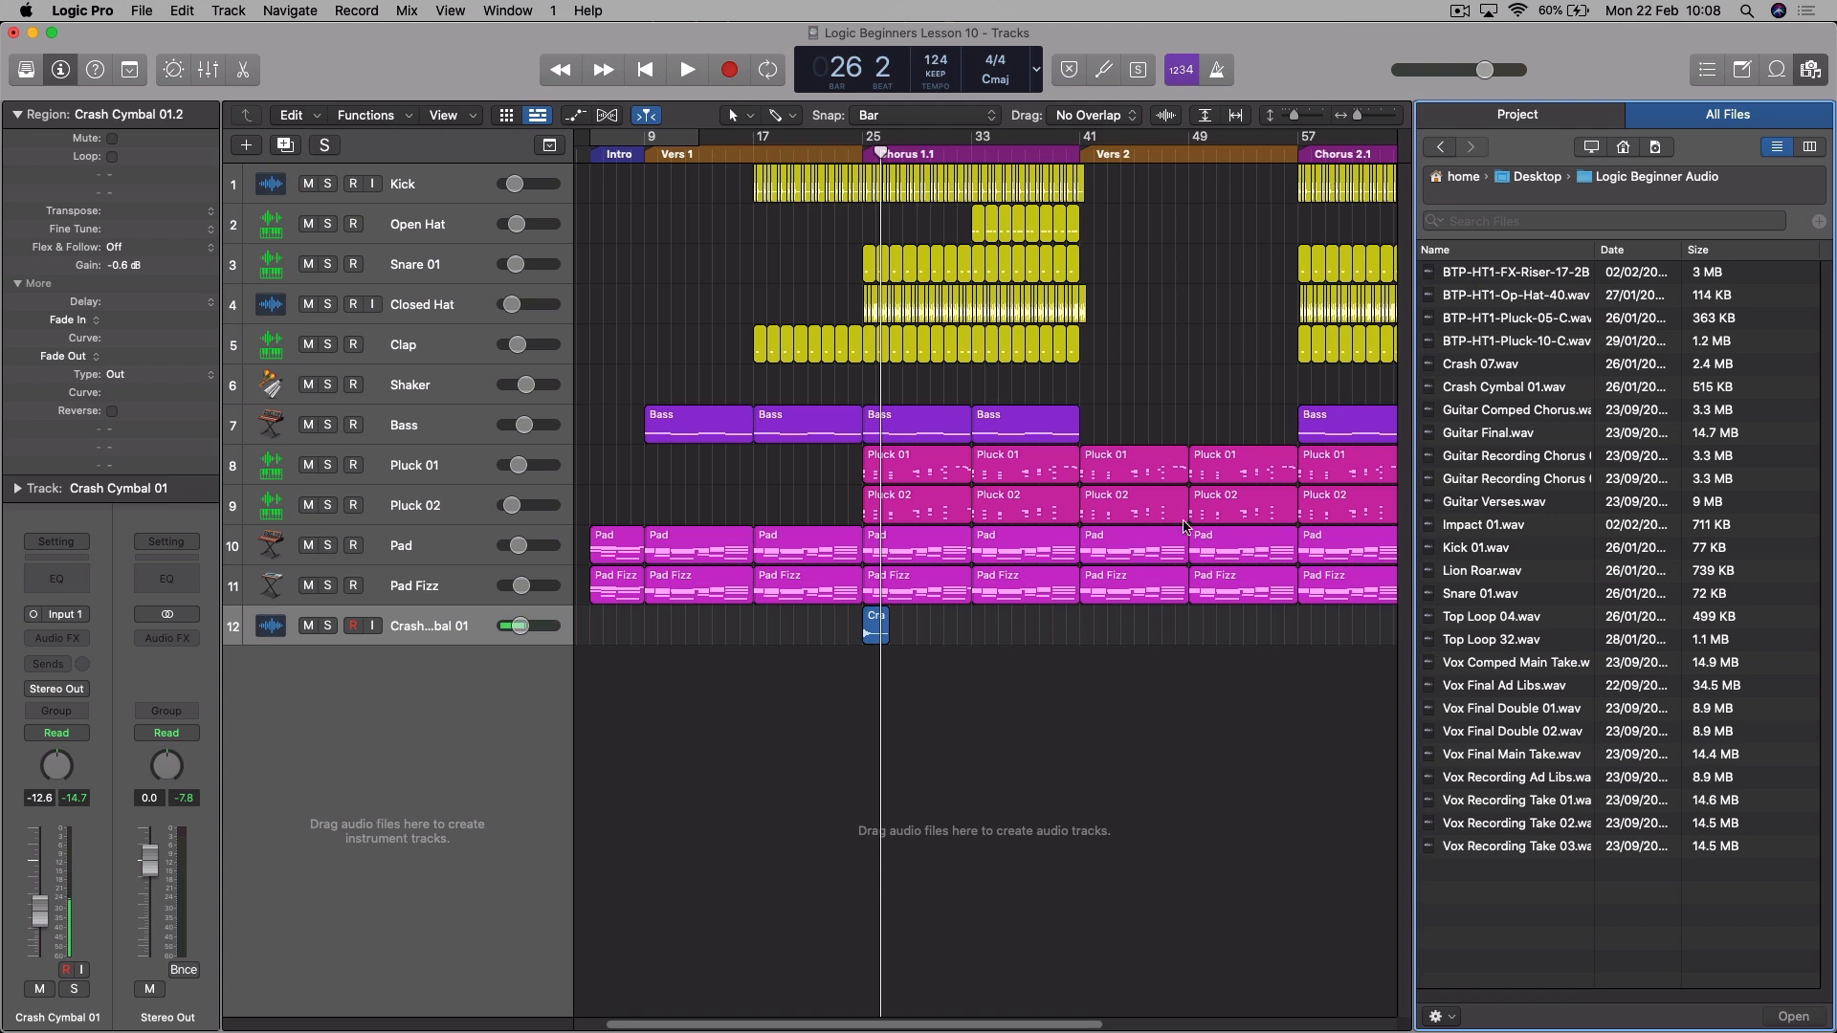
click(1482, 370)
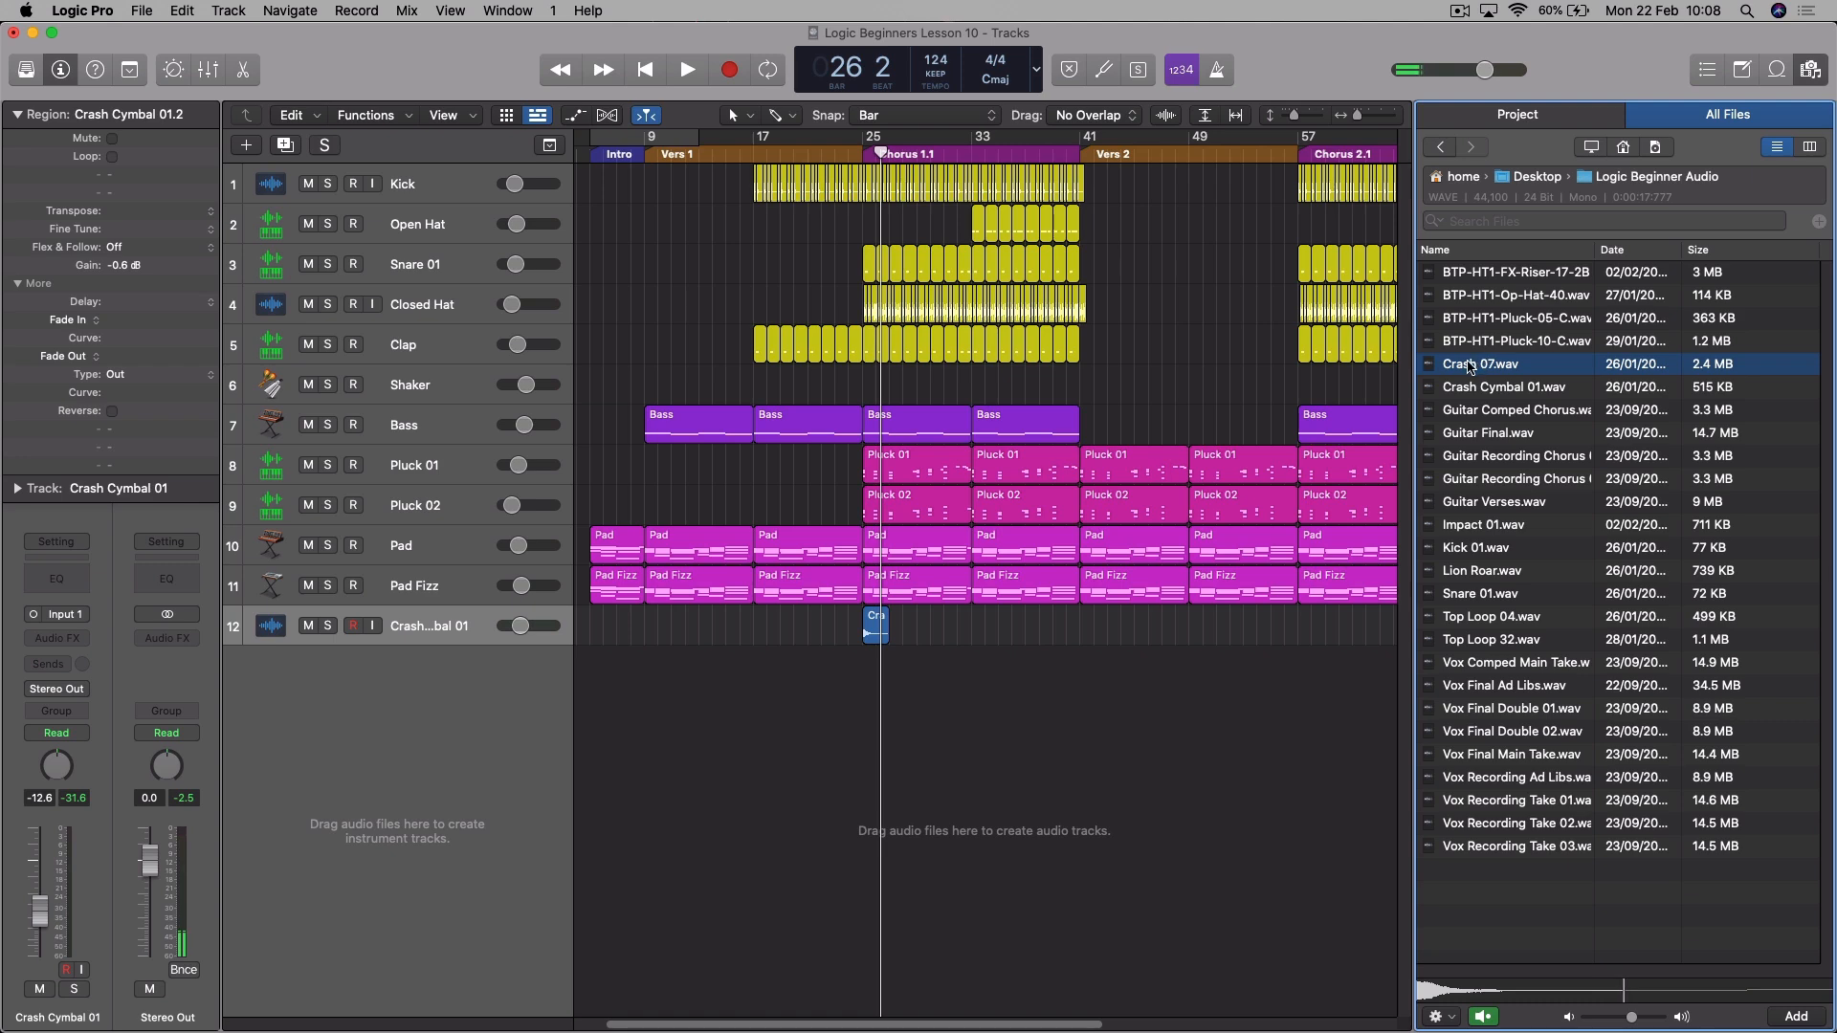
drag(1480, 366, 1314, 634)
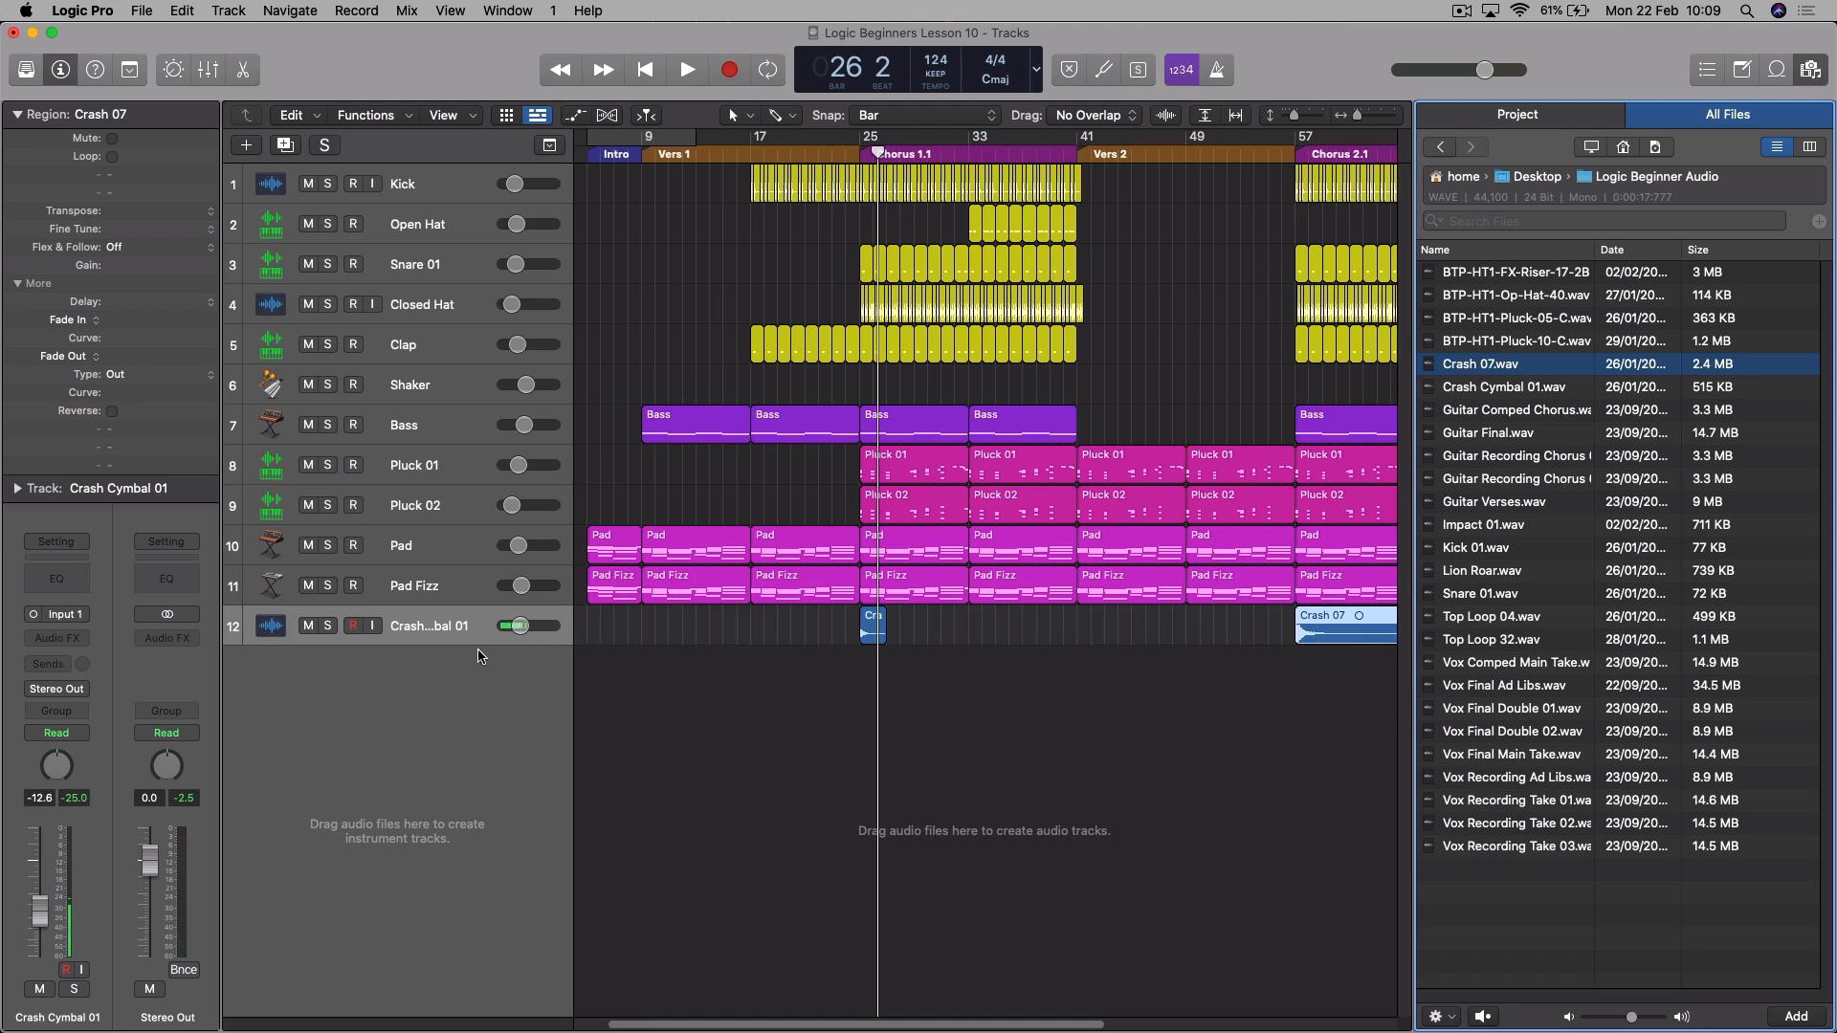
- Enlarge the Crash Cymbal 01 track's height and set the Crash 07 region's gain to -8.3 dB
drag(479, 648, 479, 725)
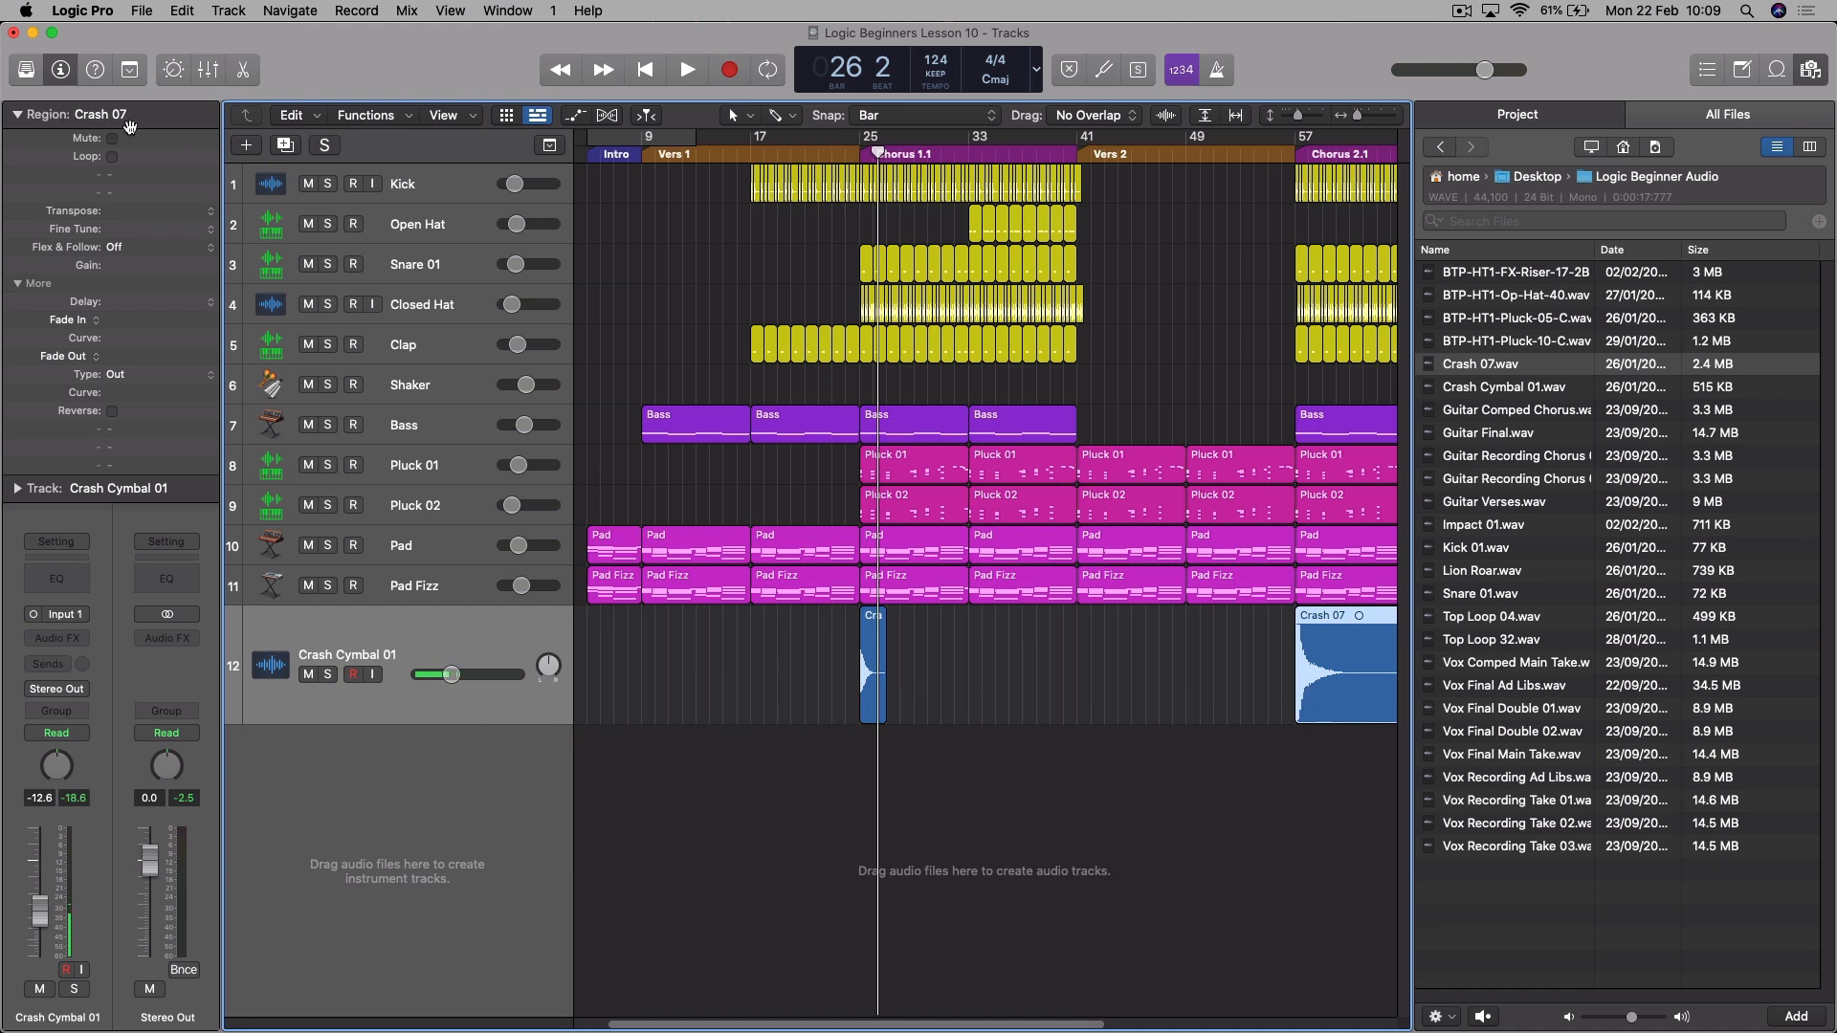
drag(120, 268, 144, 382)
drag(124, 265, 115, 350)
key(f)
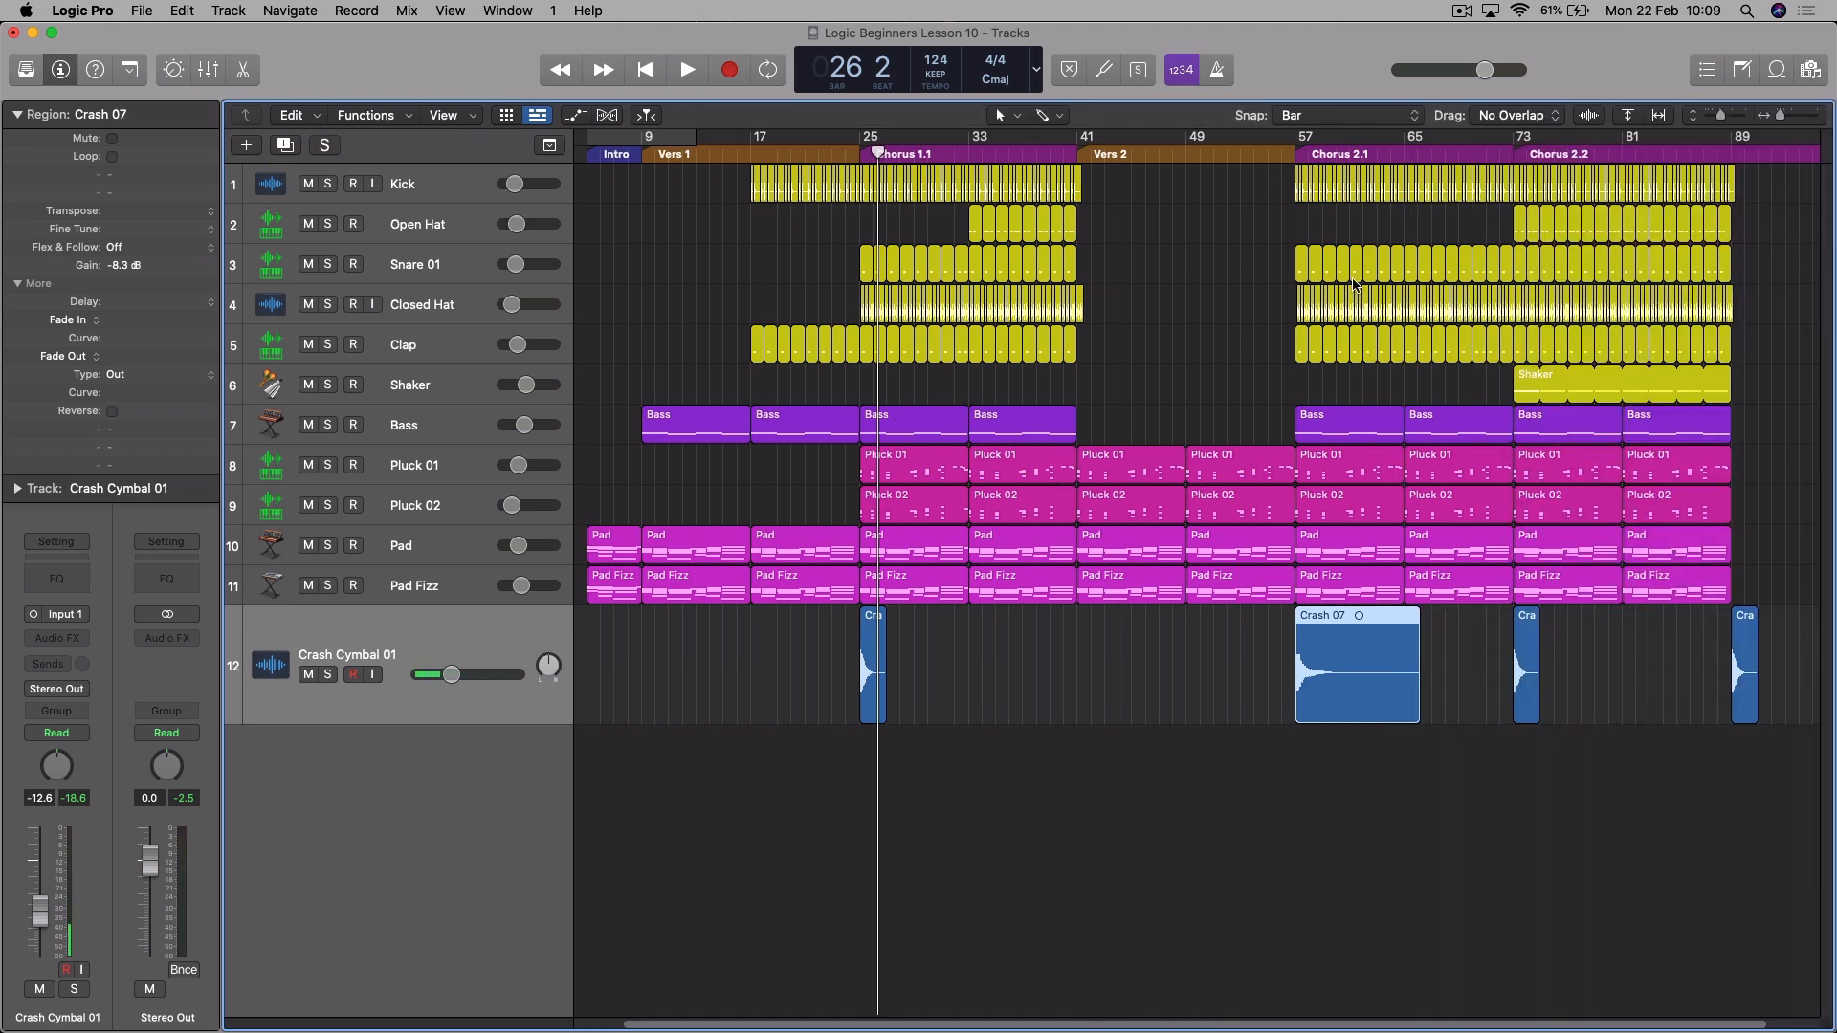
- Play back the transitions into Chorus 2.1 and Chorus 2.2 to check the crash levels
click(1255, 144)
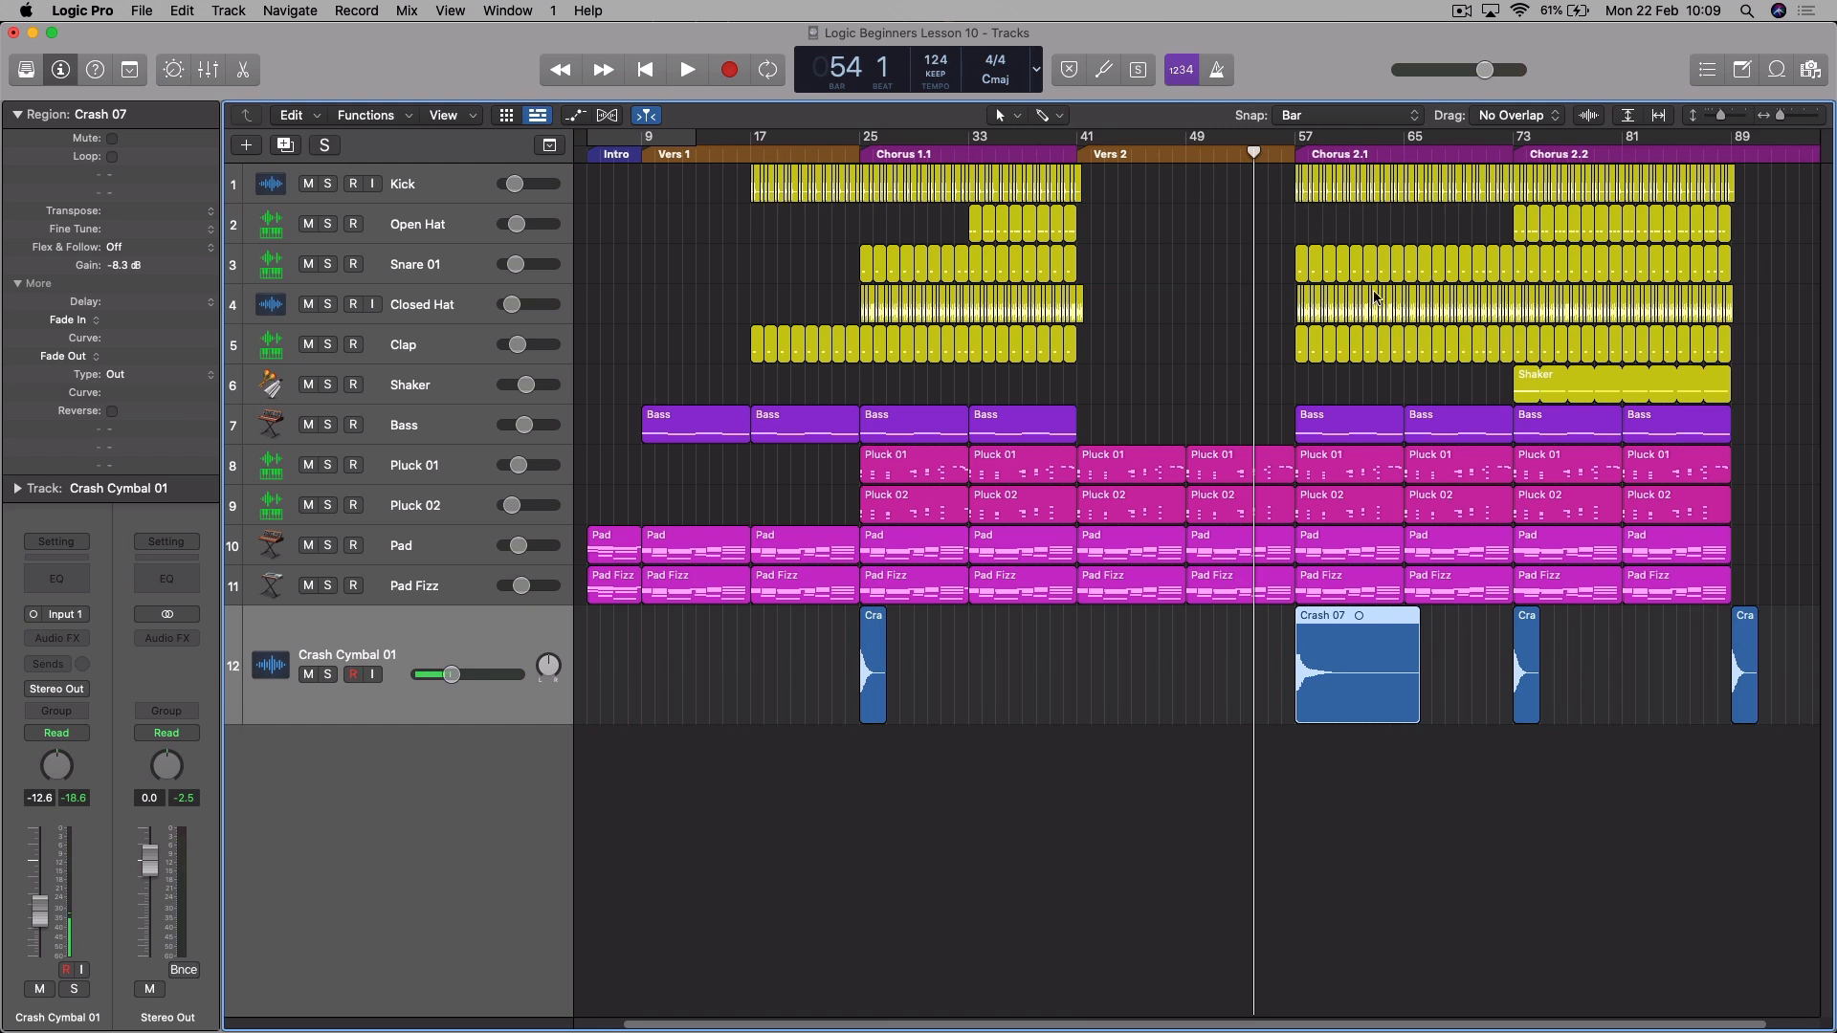
key(space)
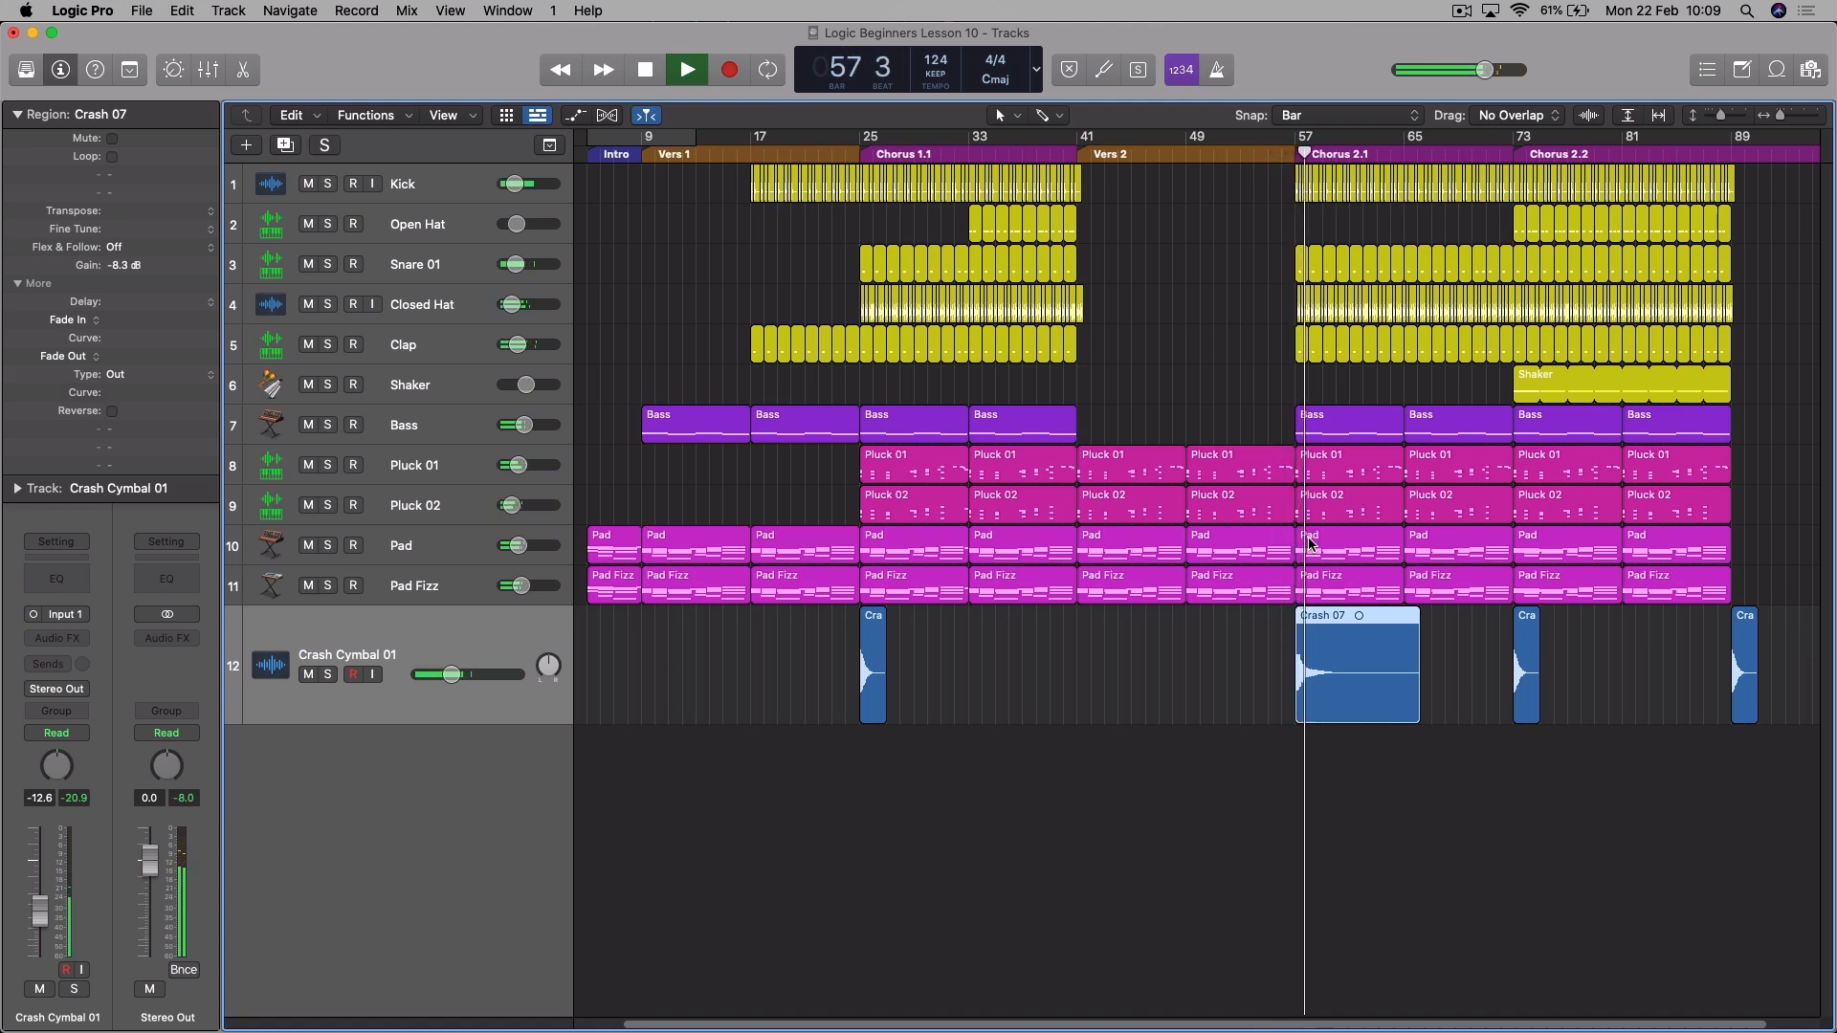
key(space)
click(1501, 159)
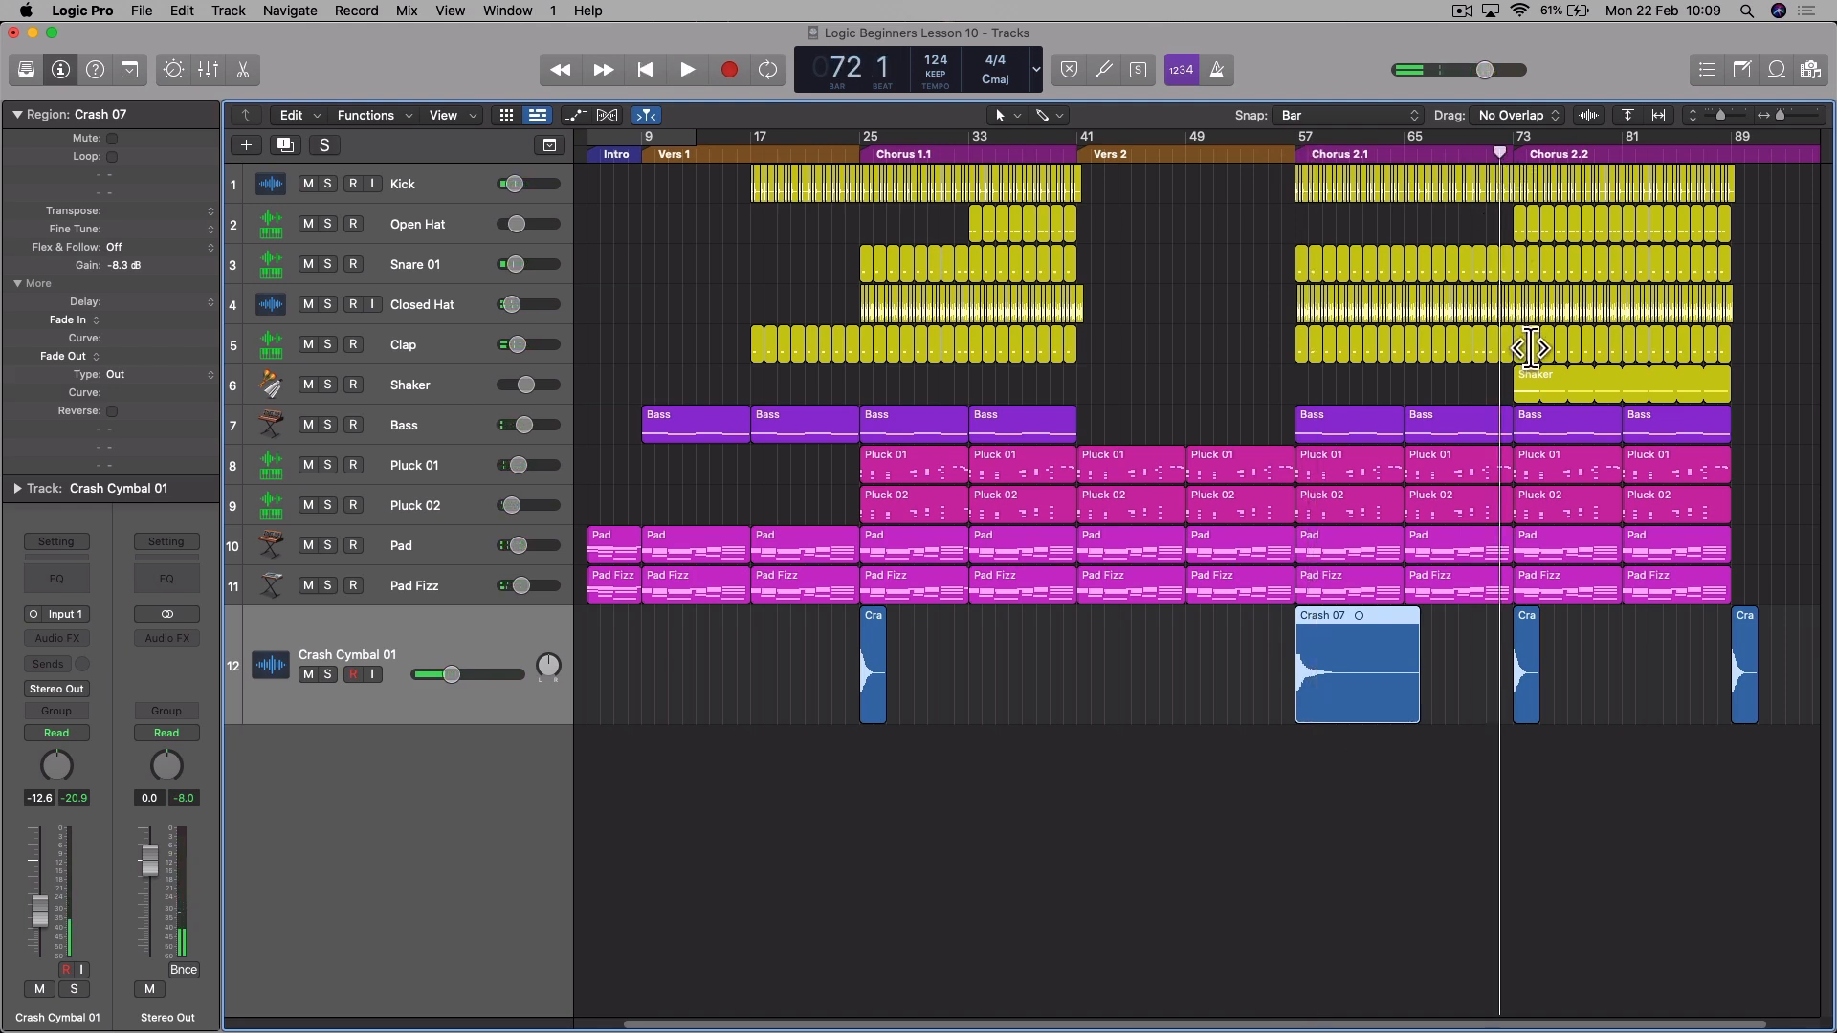
key(space)
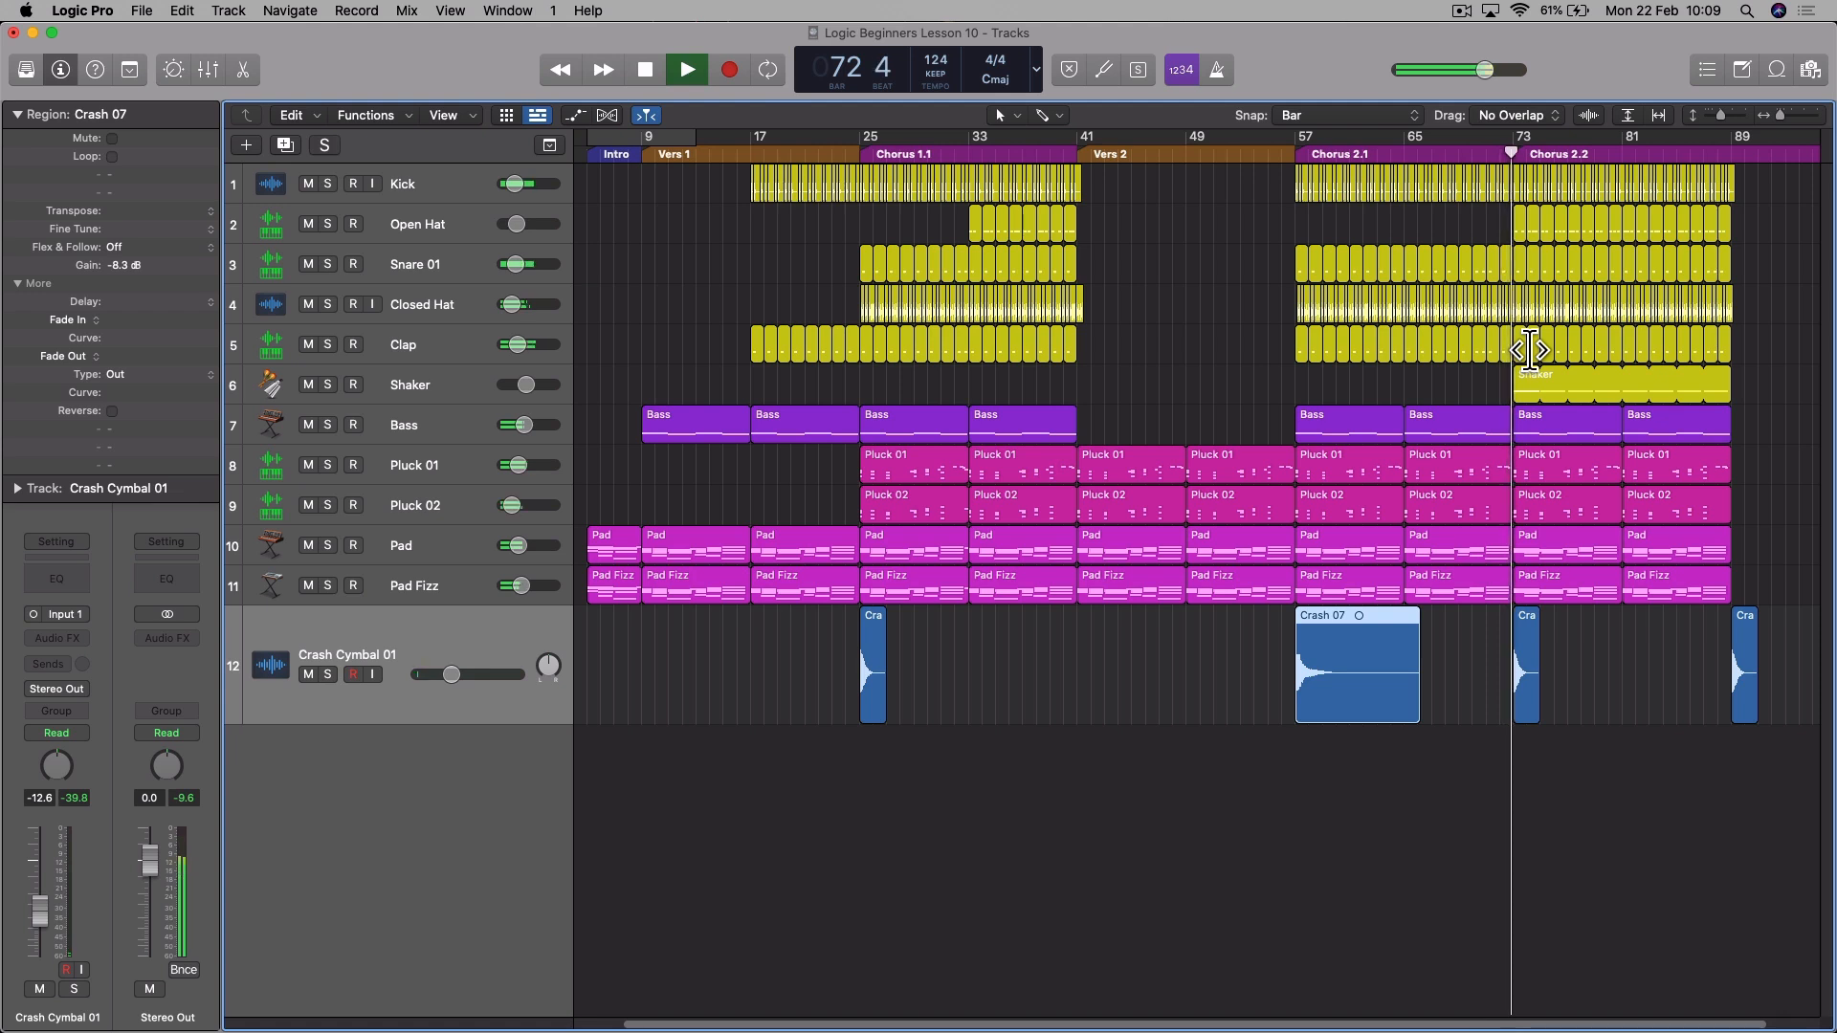
key(space)
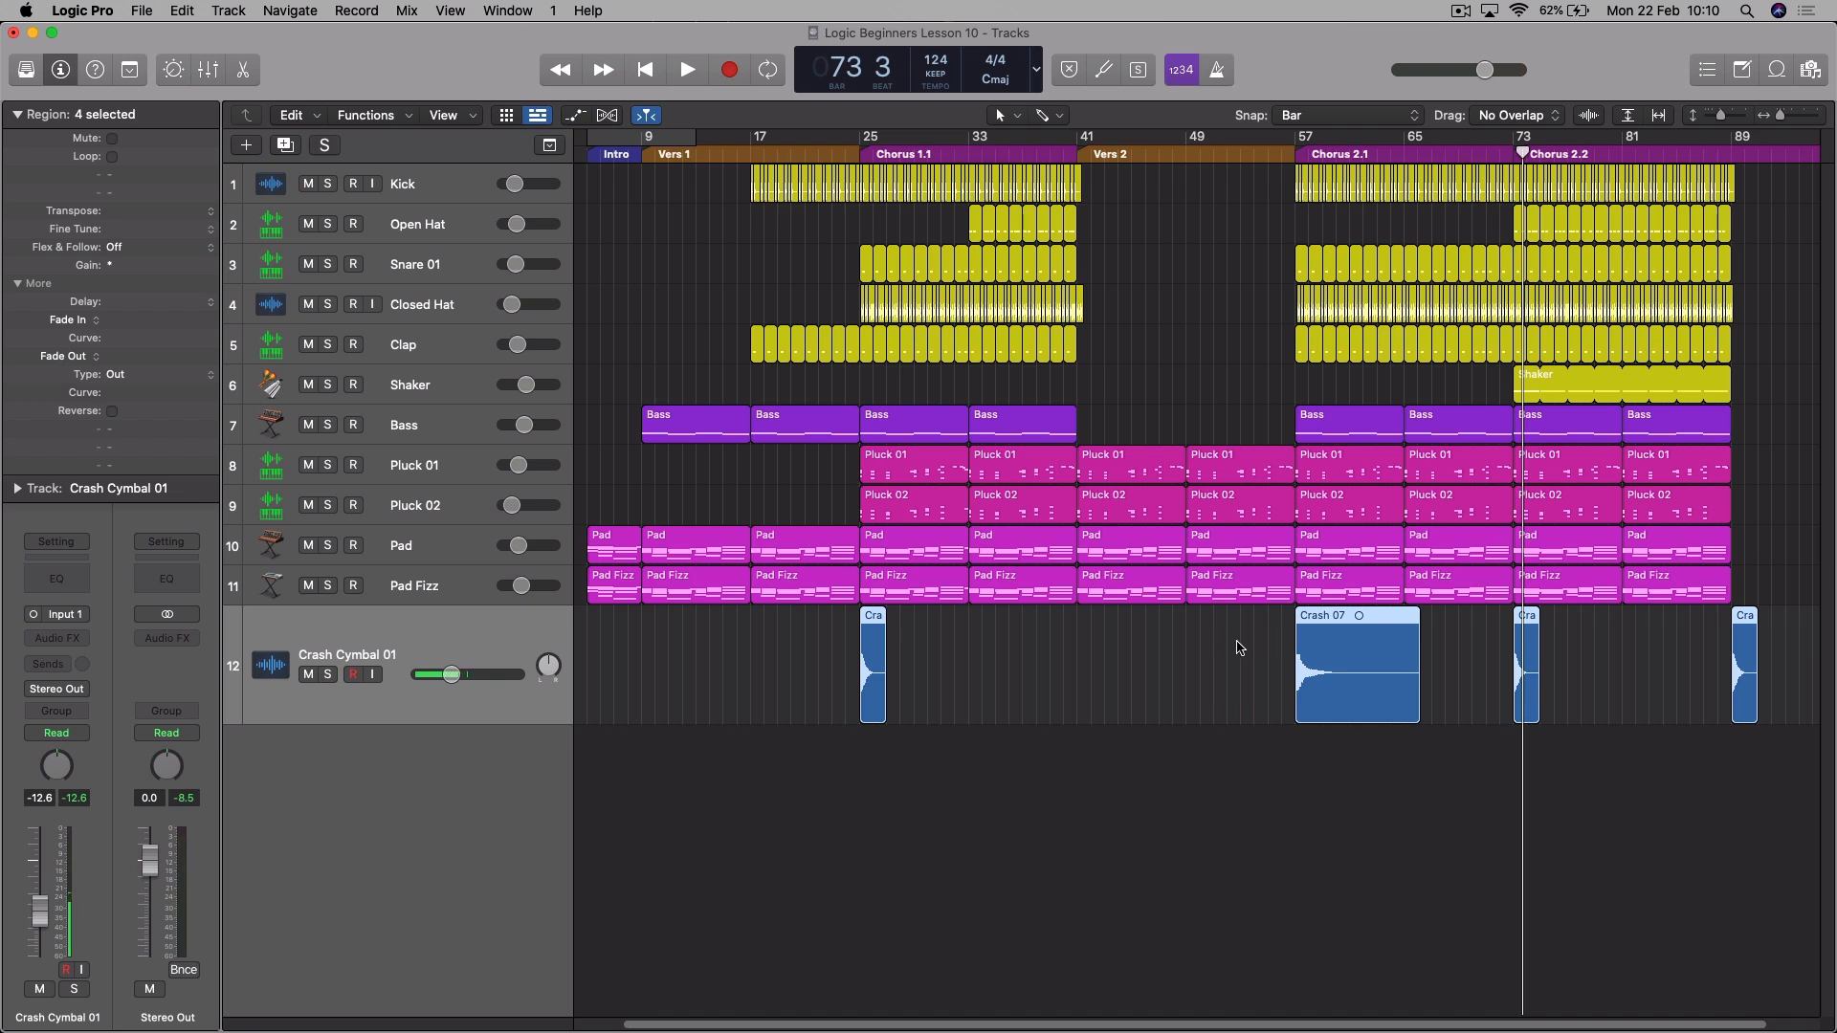
- Copy the Crash 07 region to bar 41, reverse the copy and play back its swell
click(1276, 635)
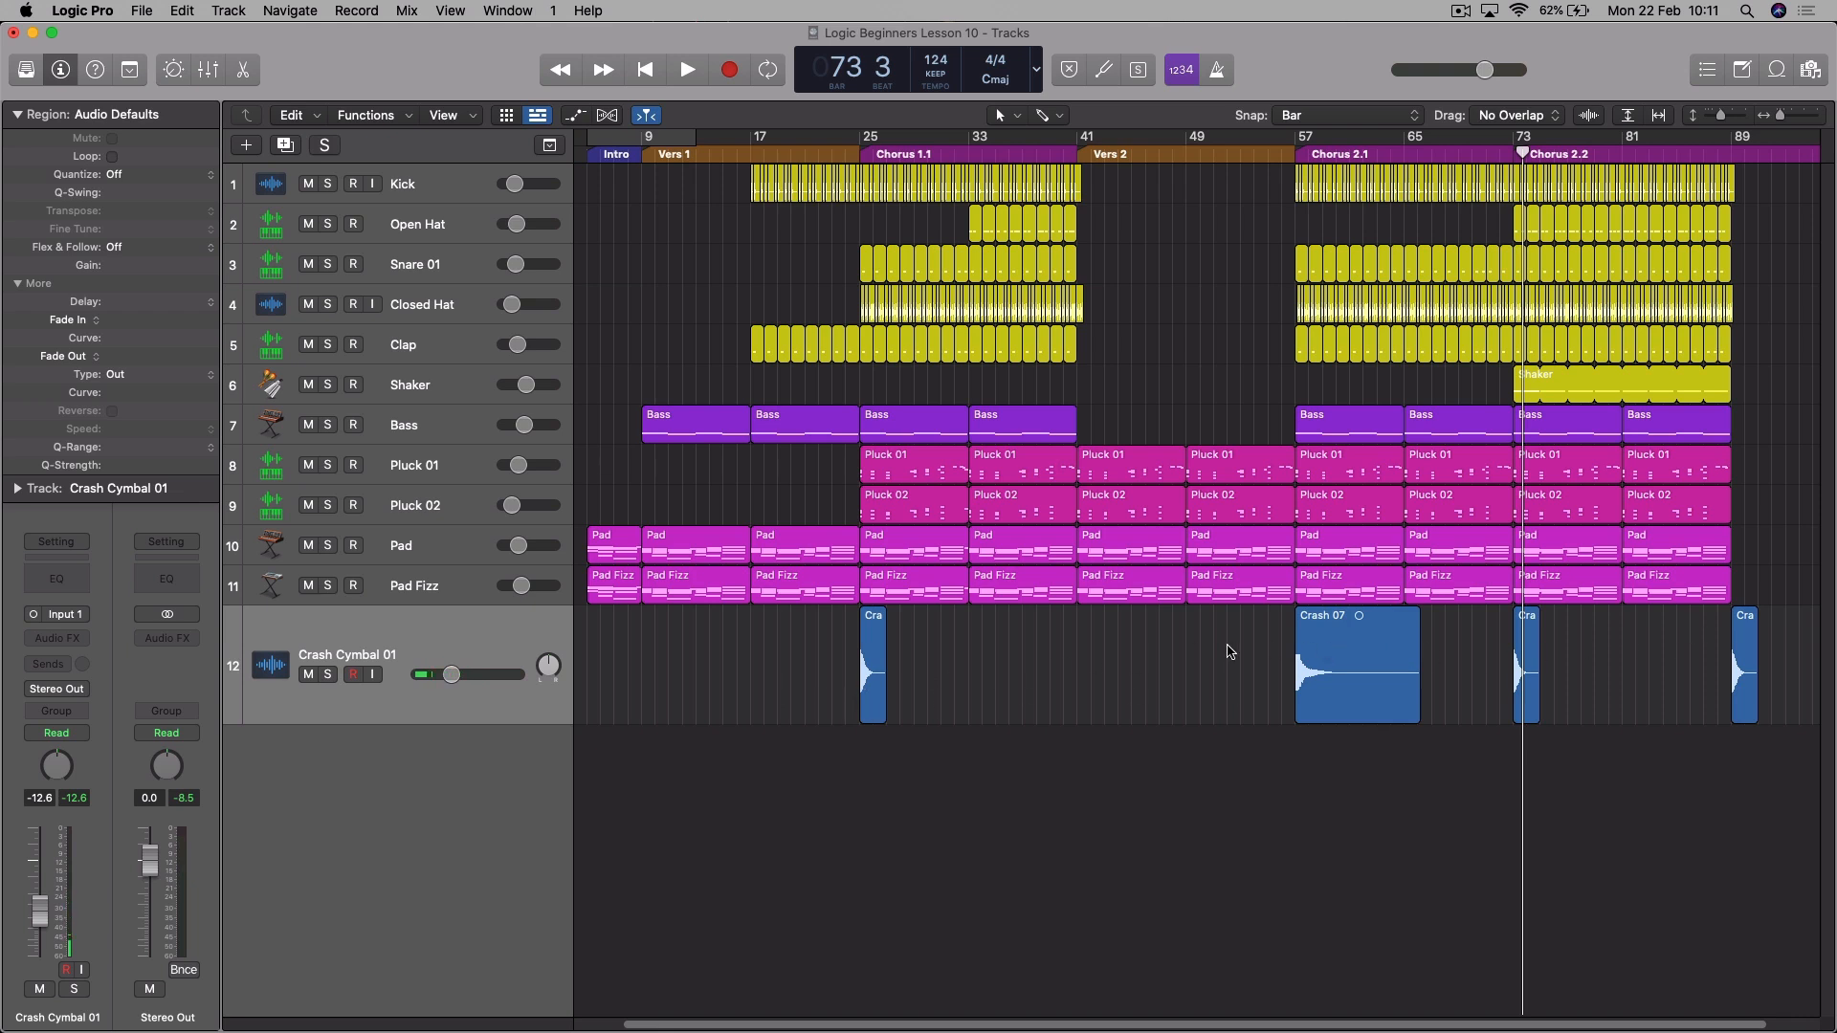
click(1335, 624)
drag(1338, 624, 1125, 633)
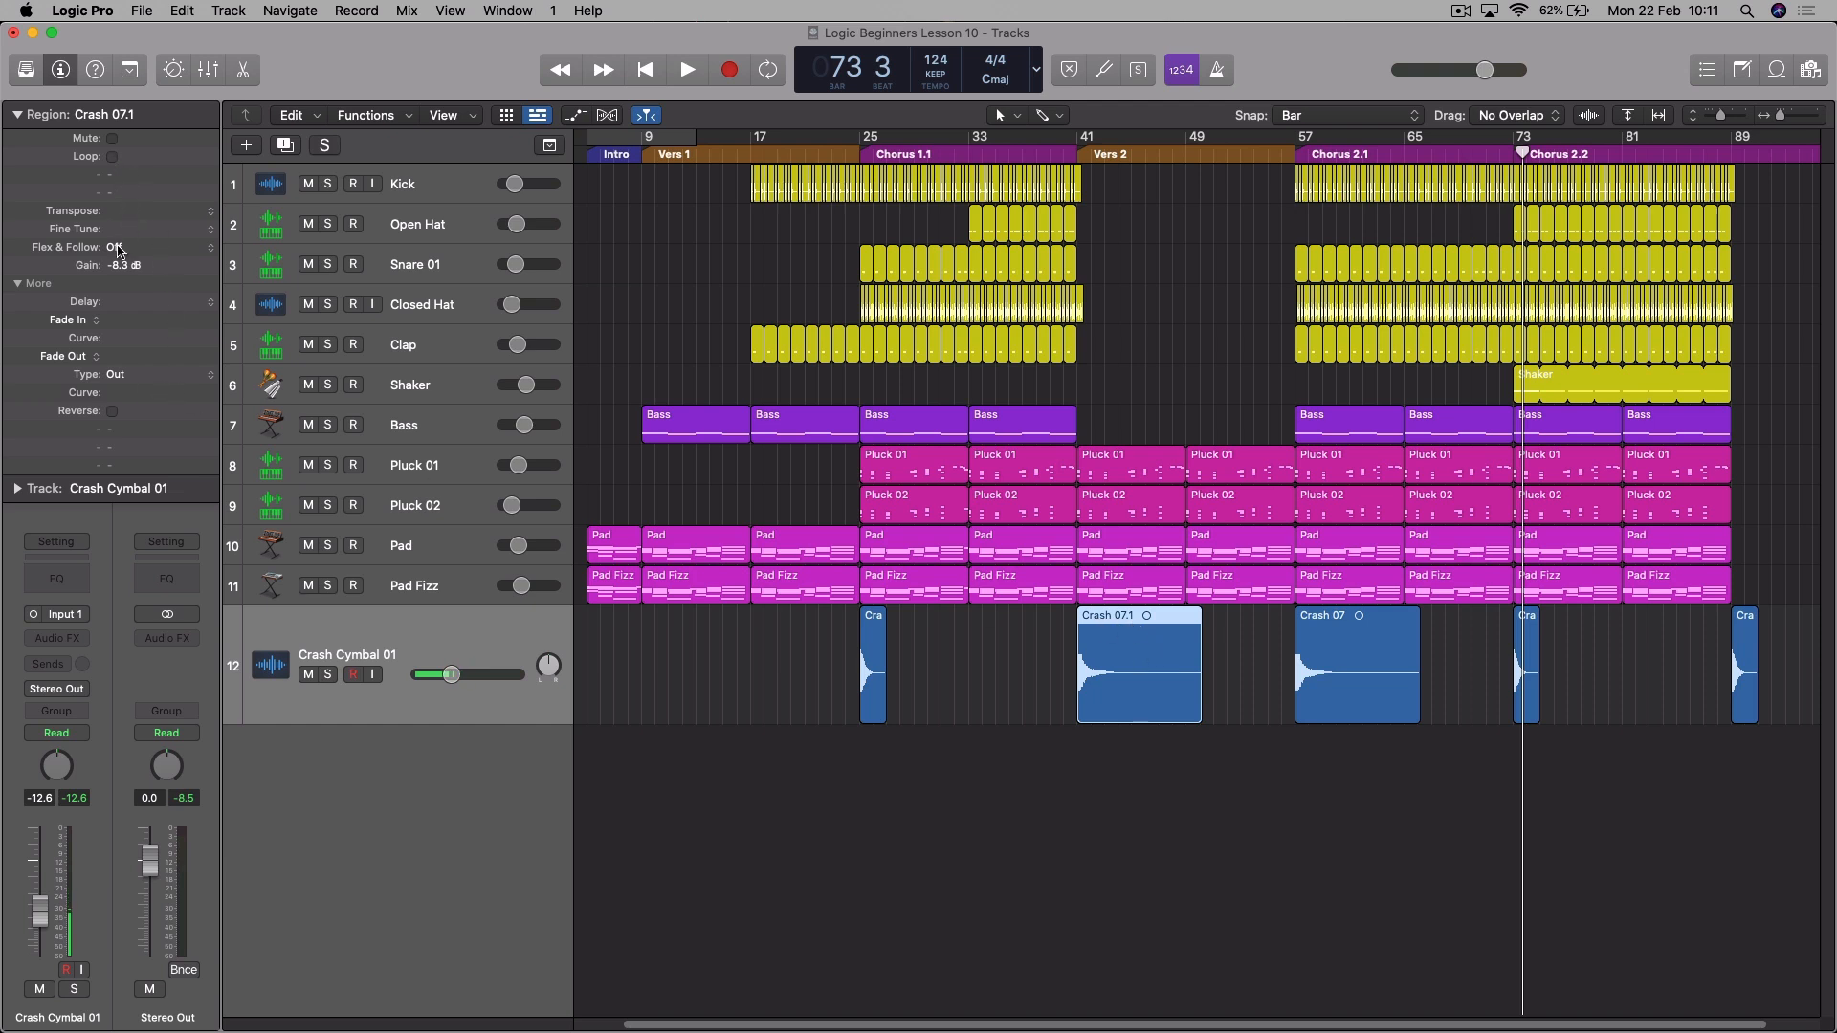
click(113, 413)
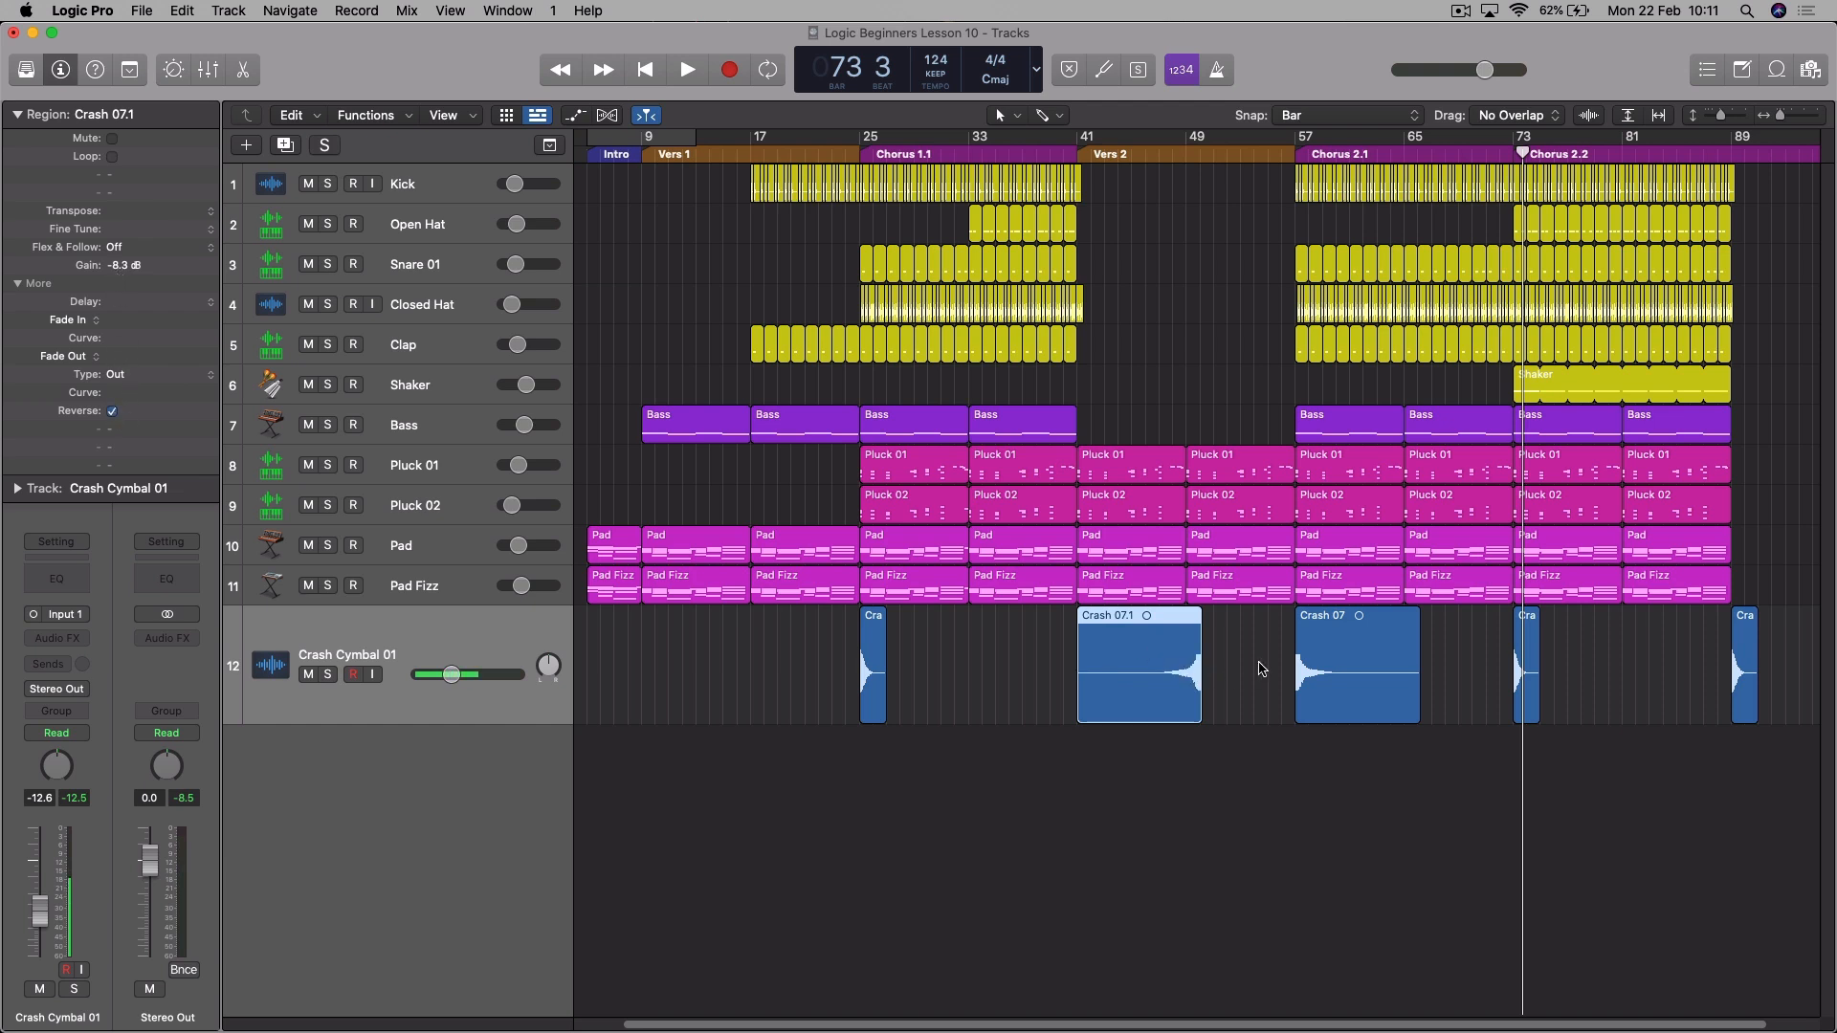
double_click(1161, 139)
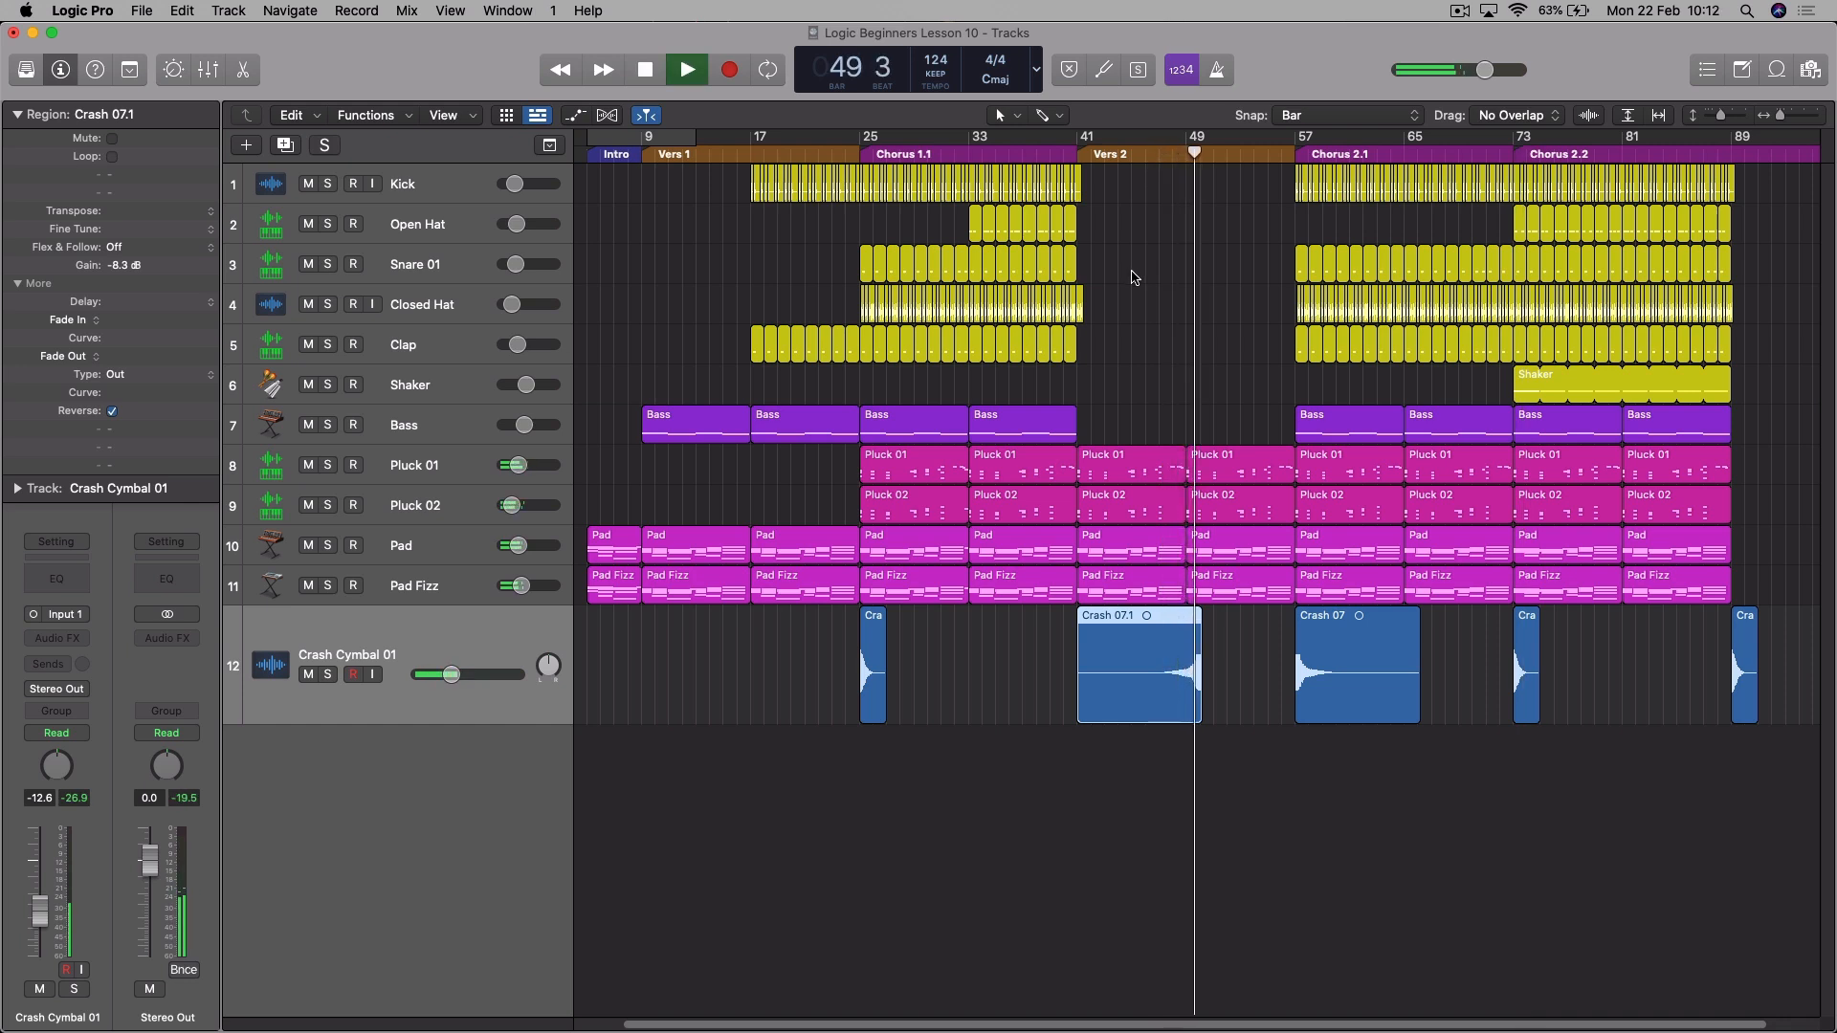
key(space)
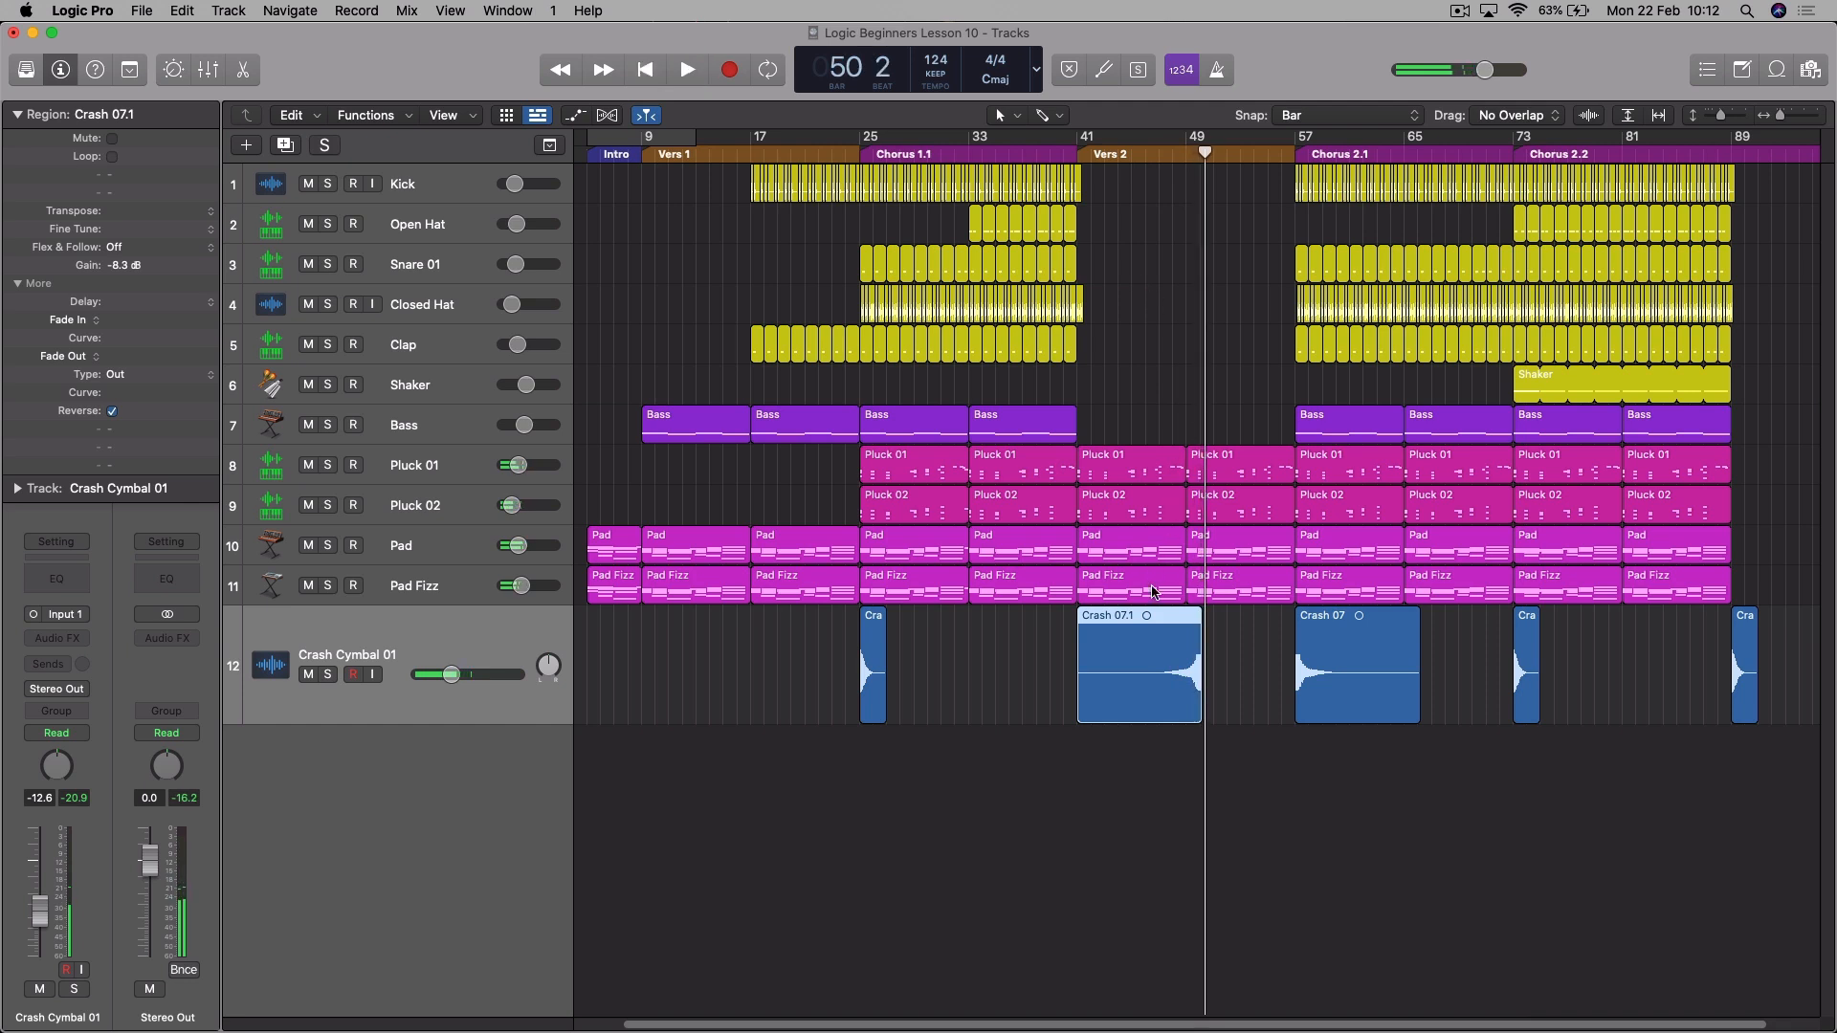
- Move the reversed crash region so that it ends exactly at bar 57, directly before the Crash 07 region
drag(1153, 620, 1236, 627)
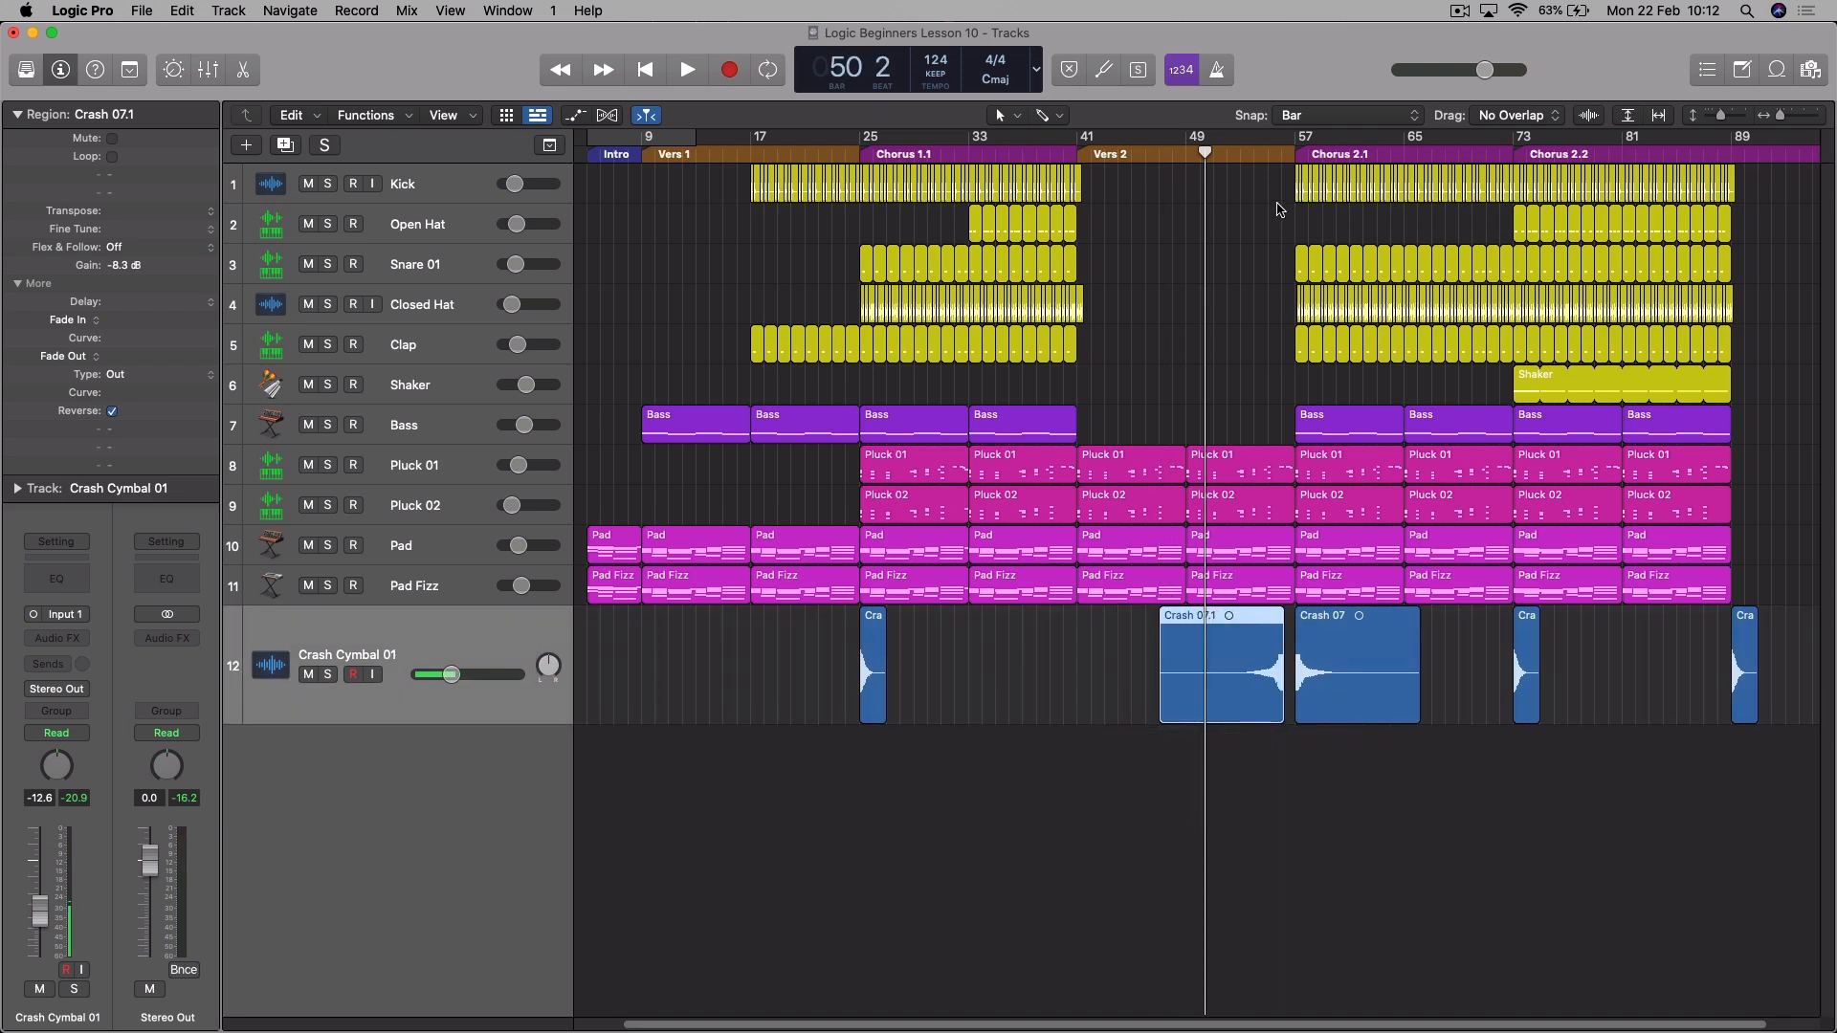
click(1286, 160)
key(super+Right)
key(super+Right)
key(super+Right)
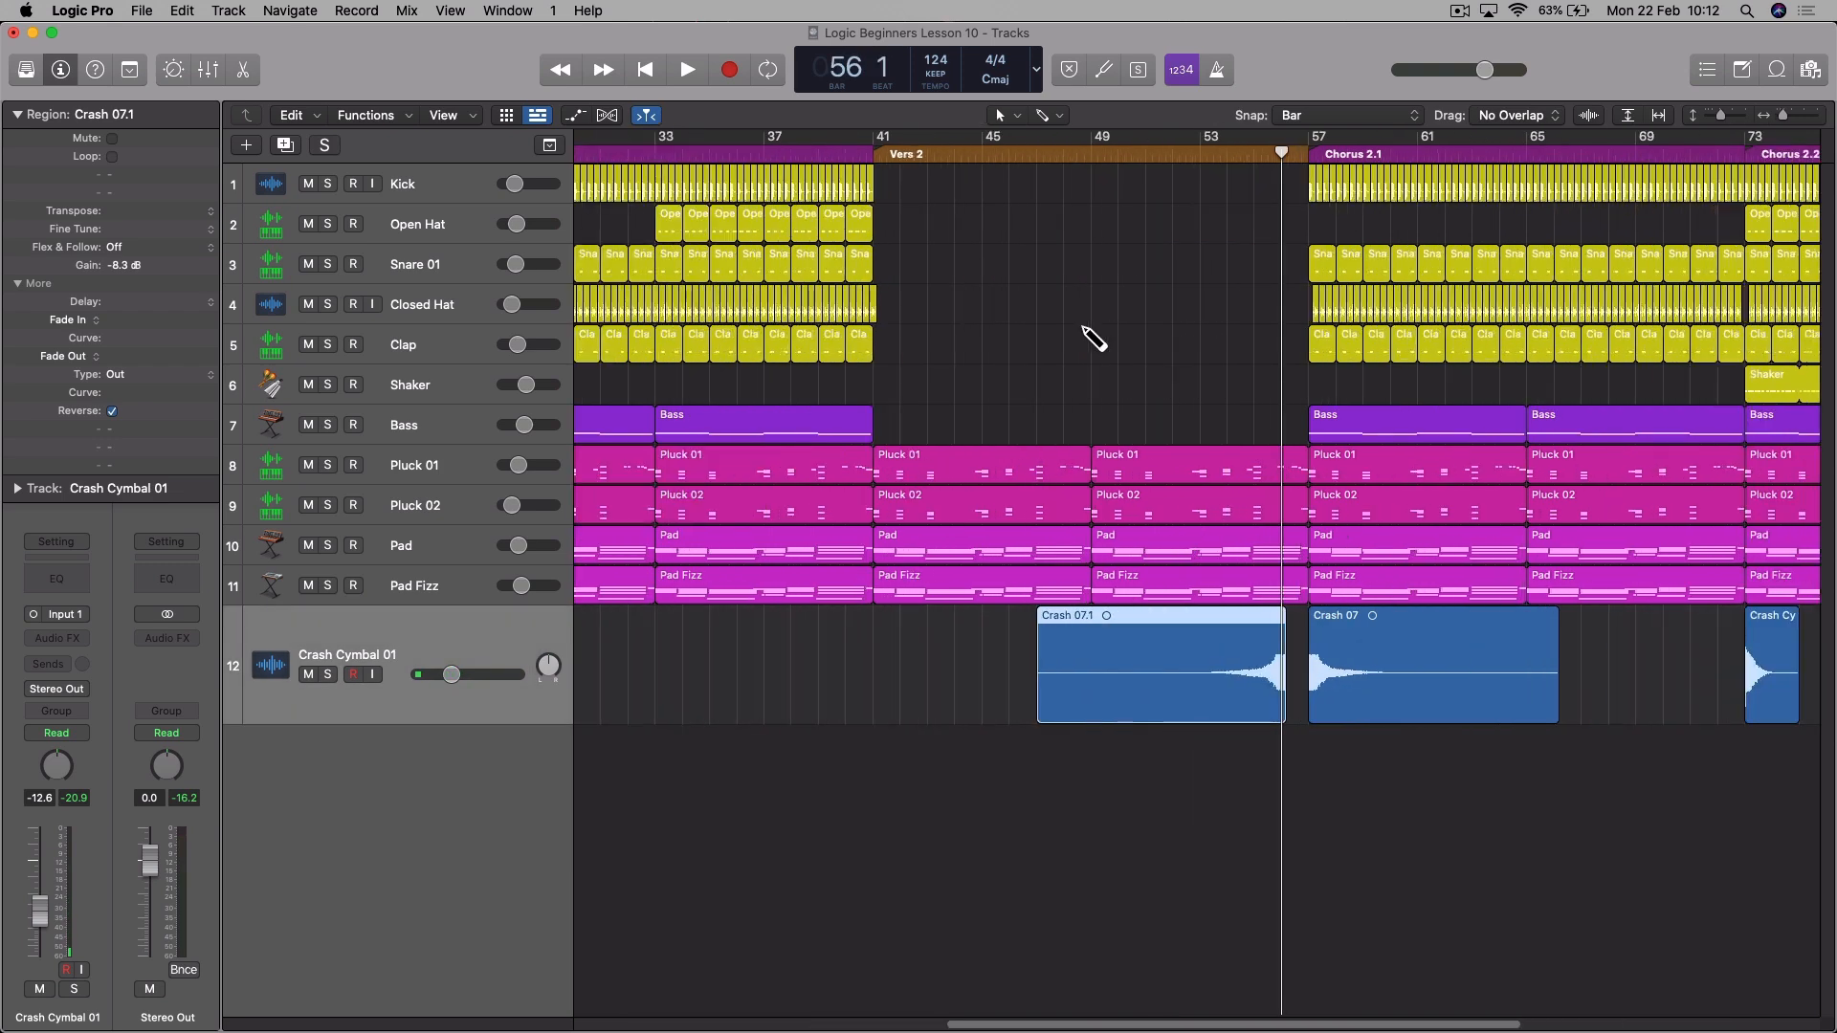
key(super+Right)
key(super+Right)
key(super+Right)
drag(1091, 625, 1211, 626)
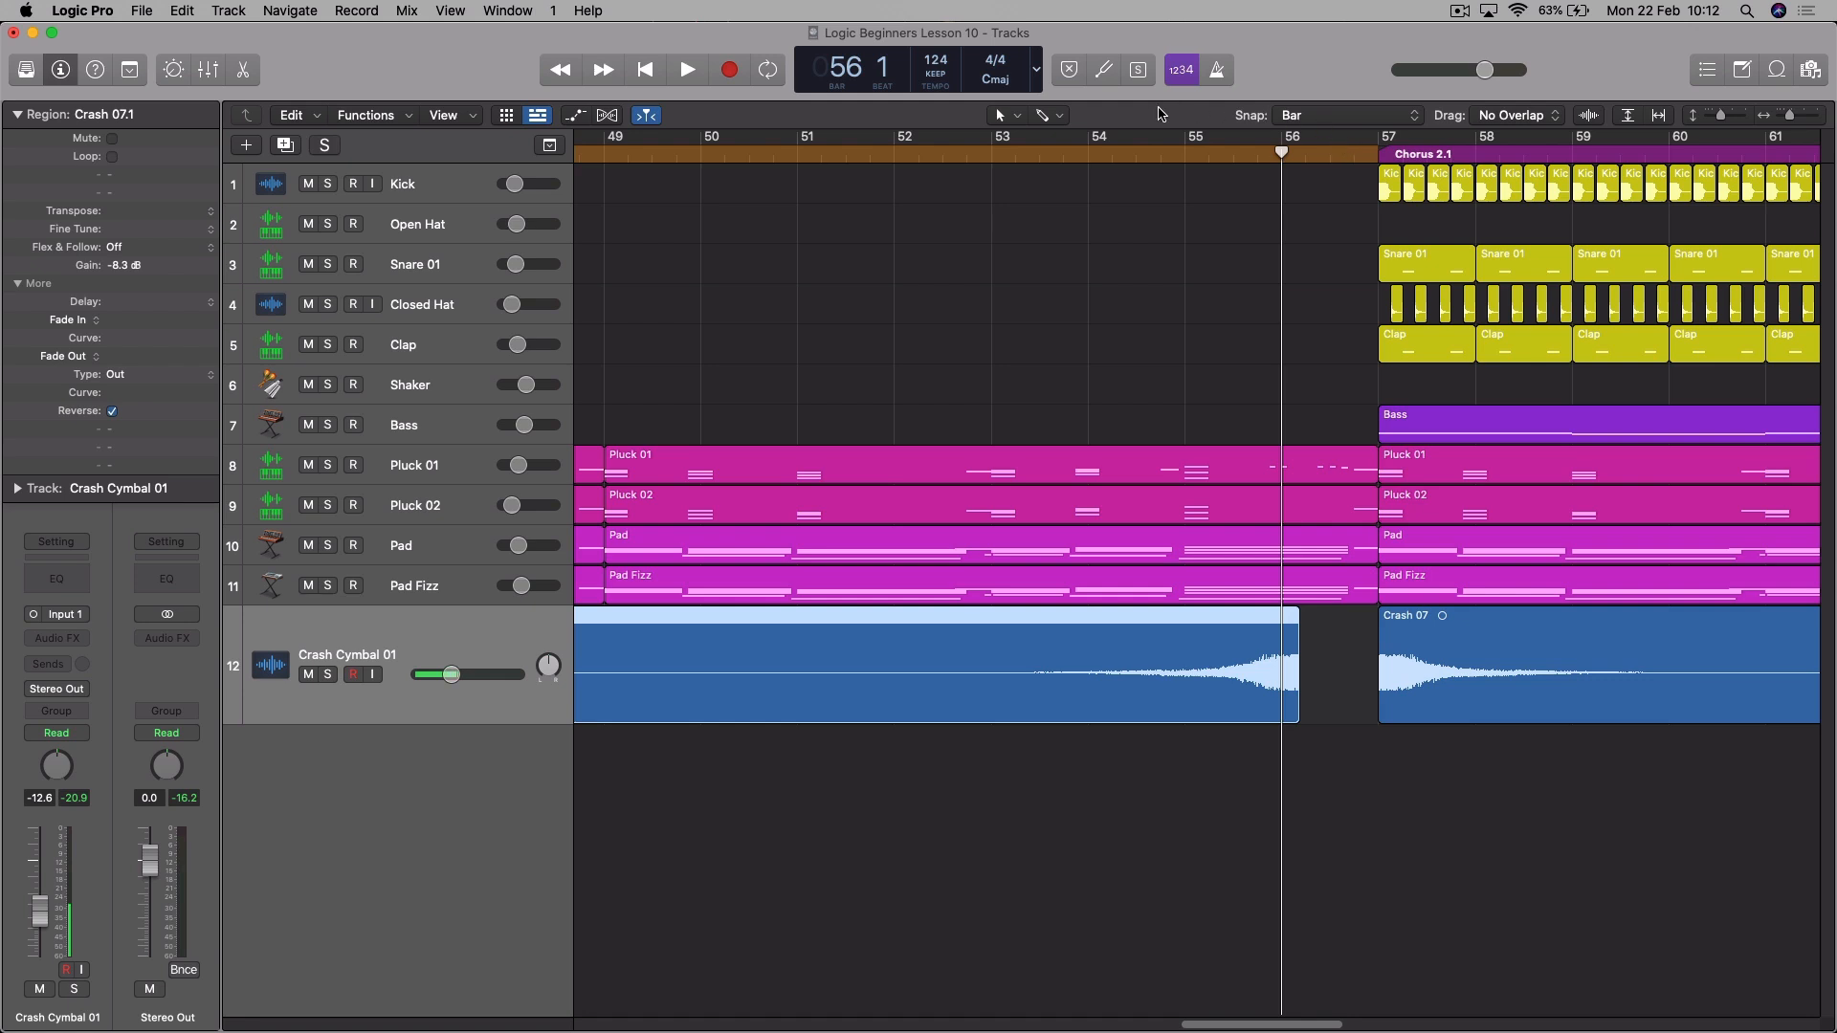
click(1288, 119)
drag(1171, 622, 1249, 628)
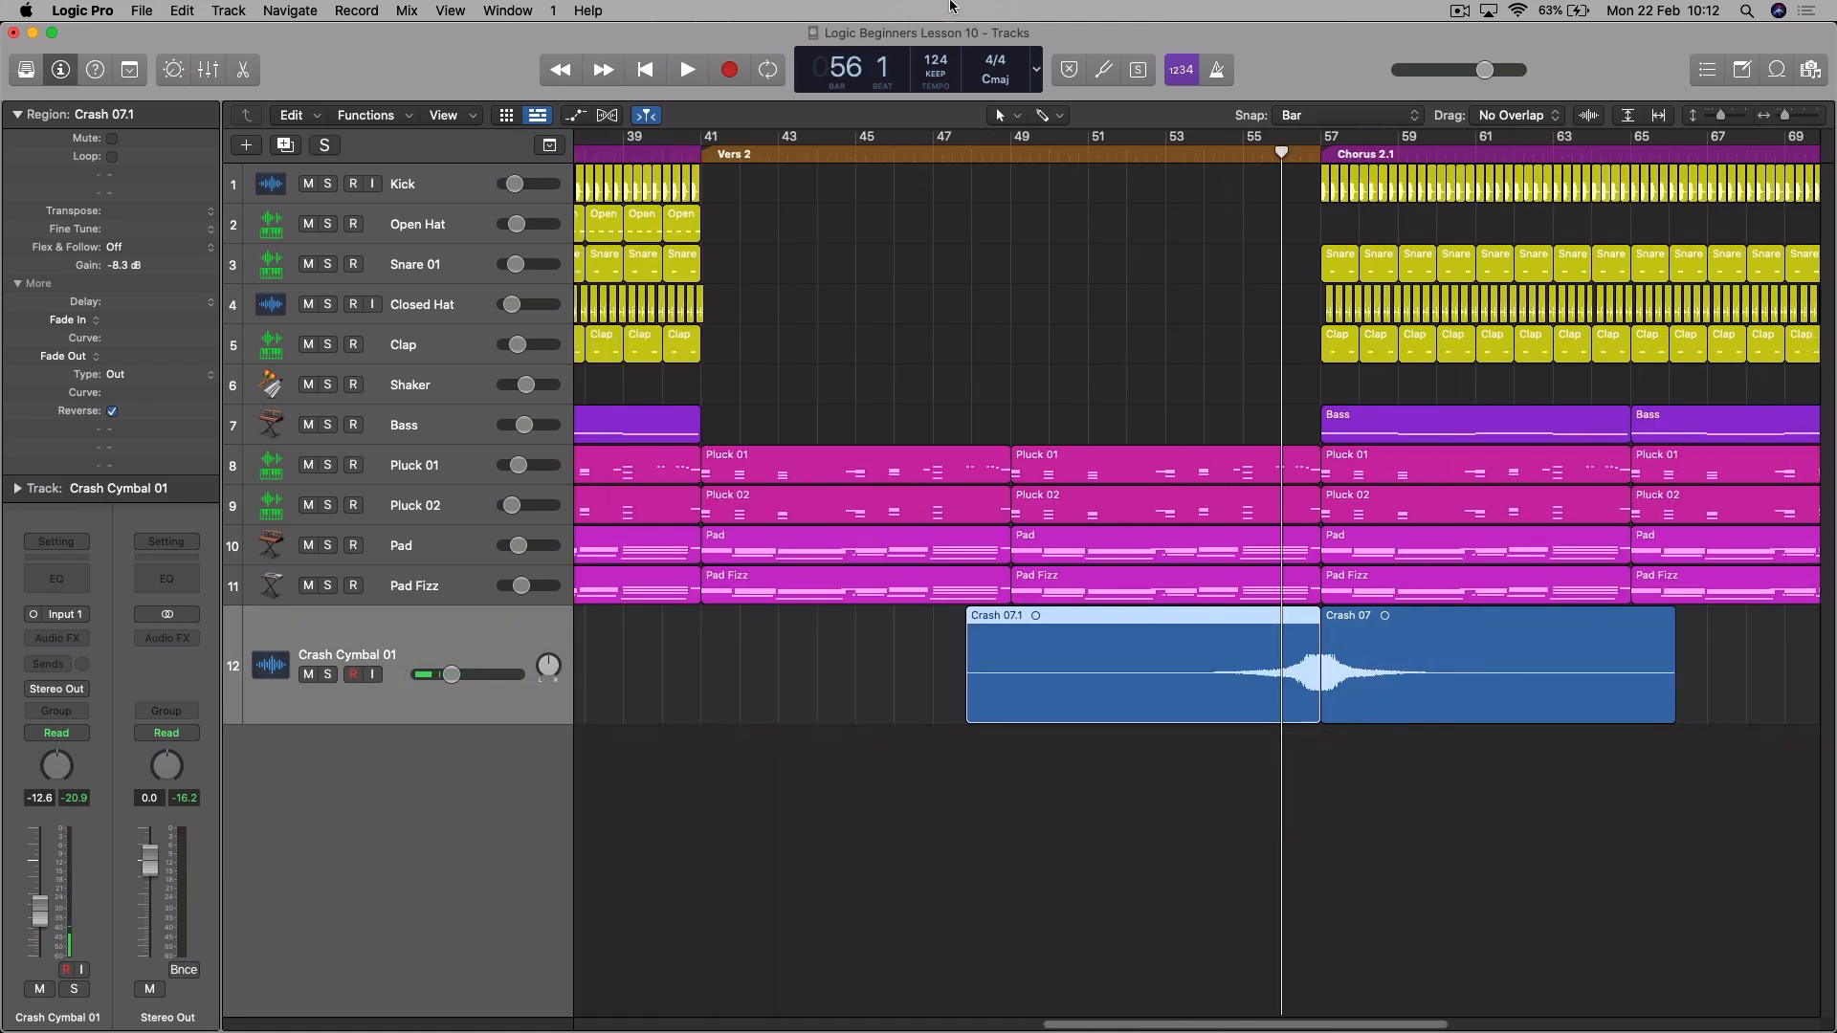
- Play the reversed crash into Chorus 2.1 and lower the Crash Cymbal 01 track volume to -13.8 dB
key(super+Left)
key(super+Left)
key(super+Left)
key(super+Left)
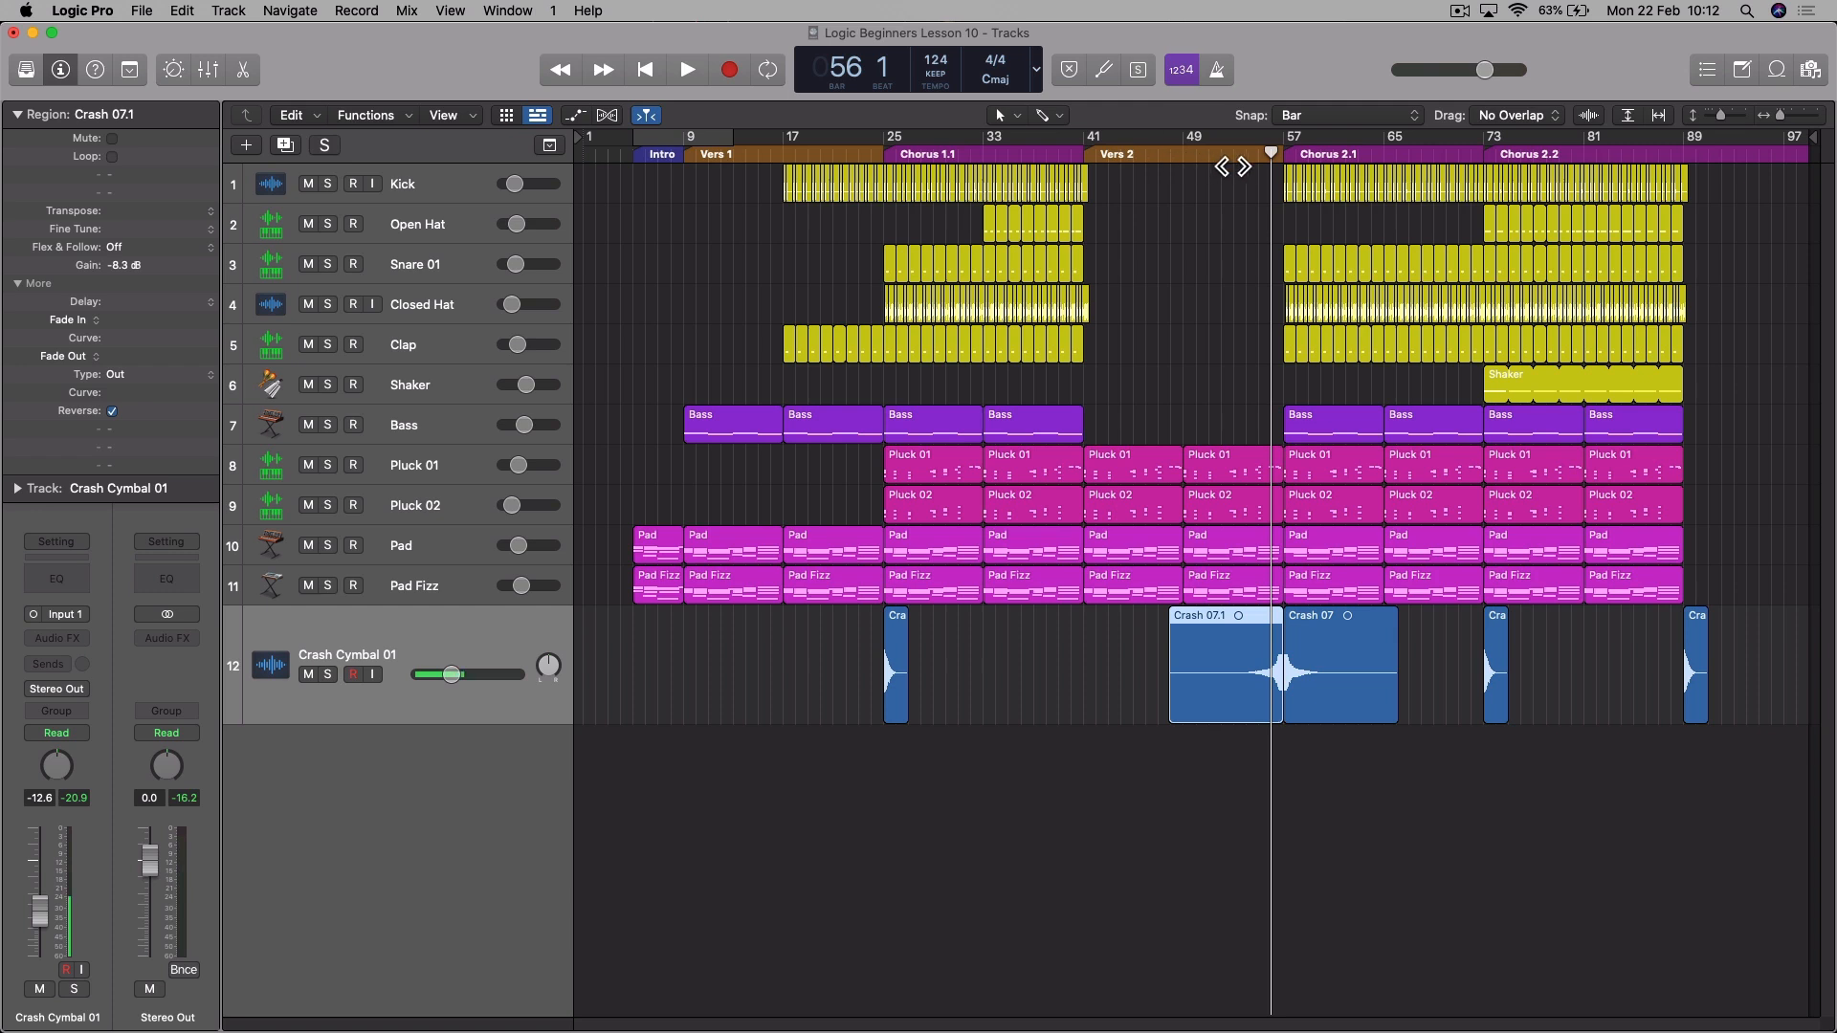
key(space)
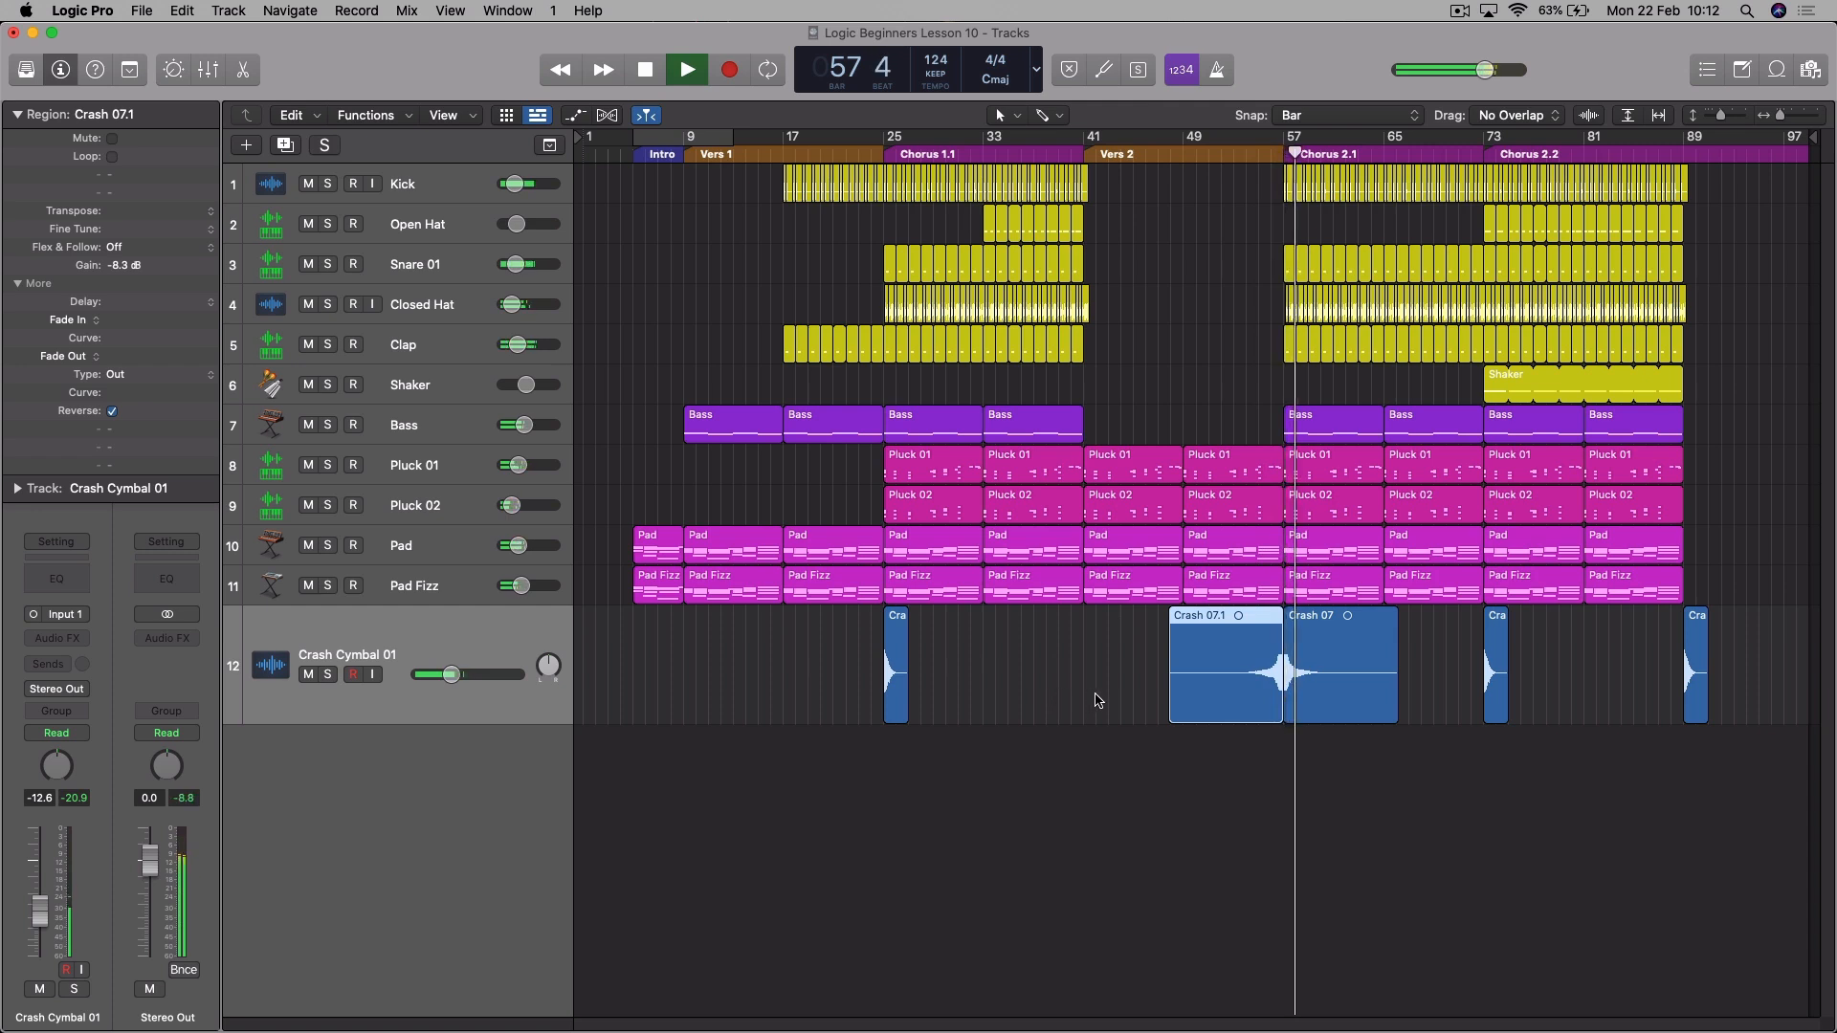
drag(455, 674, 448, 675)
key(space)
- Set the gain of both Crash 07 regions meeting at bar 57 to -10.1 dB
drag(1105, 674, 1316, 703)
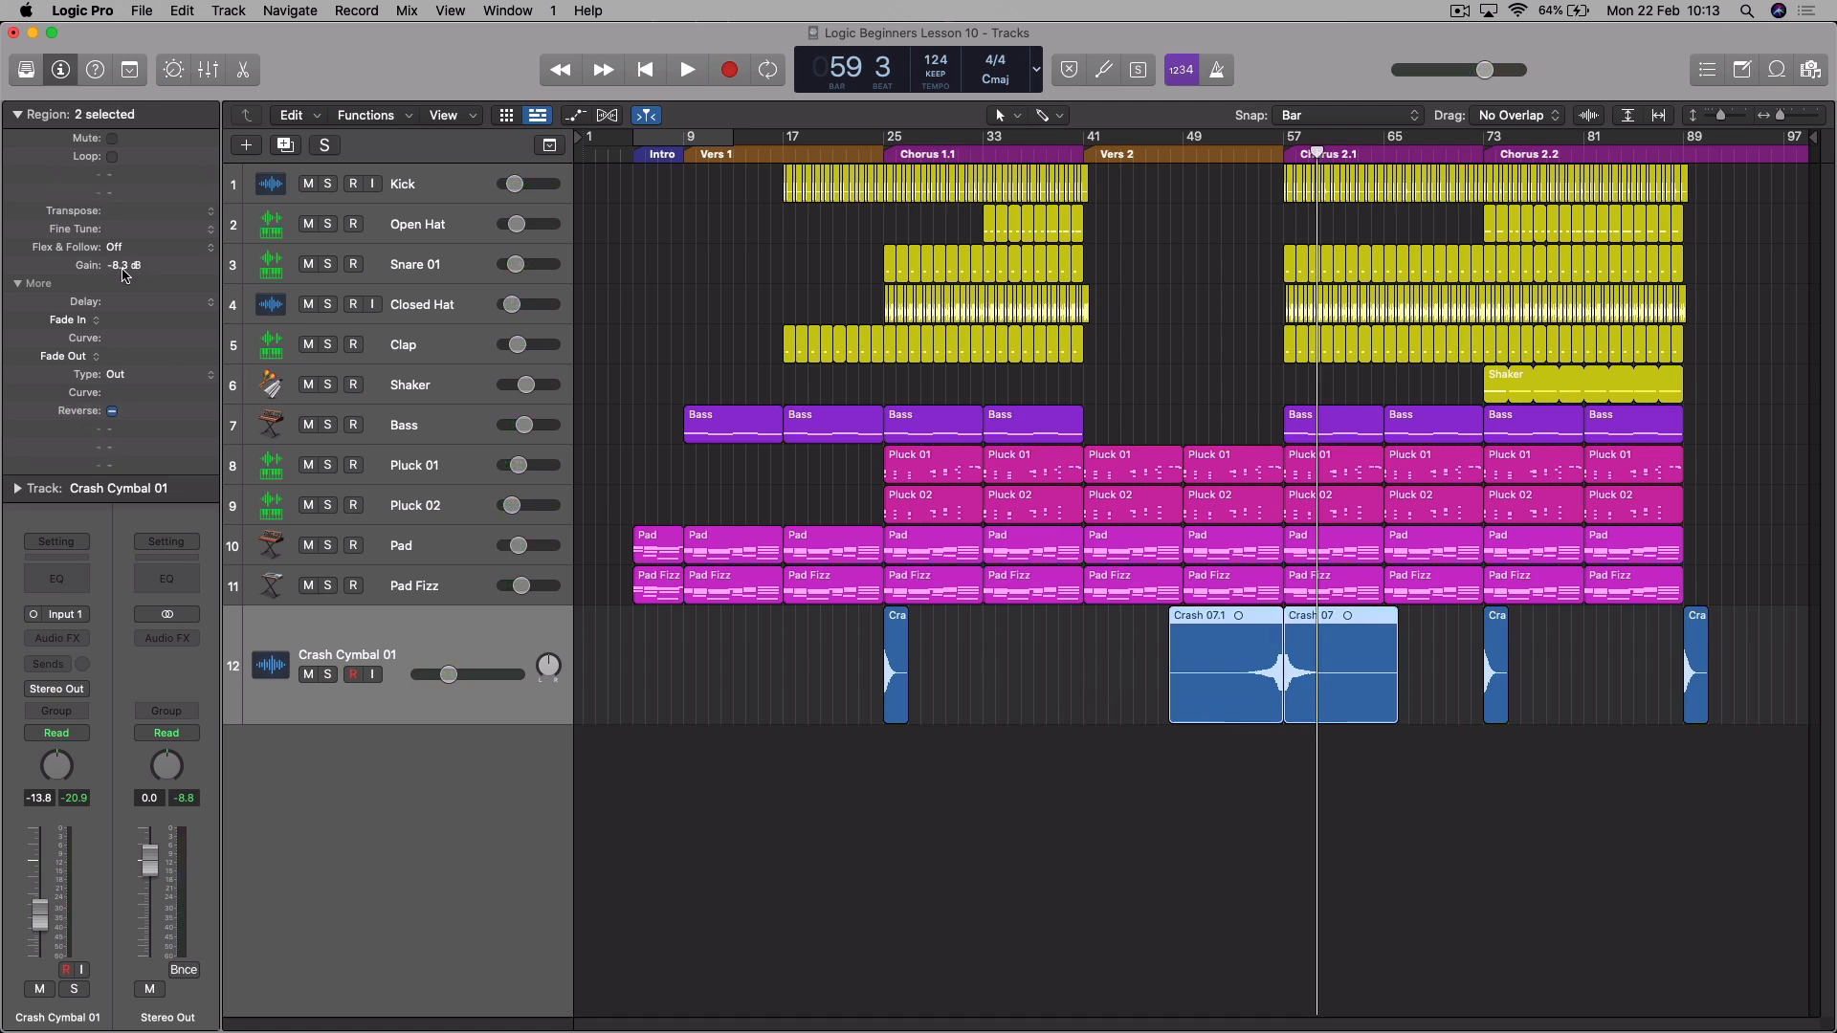
drag(124, 289, 128, 346)
click(1192, 217)
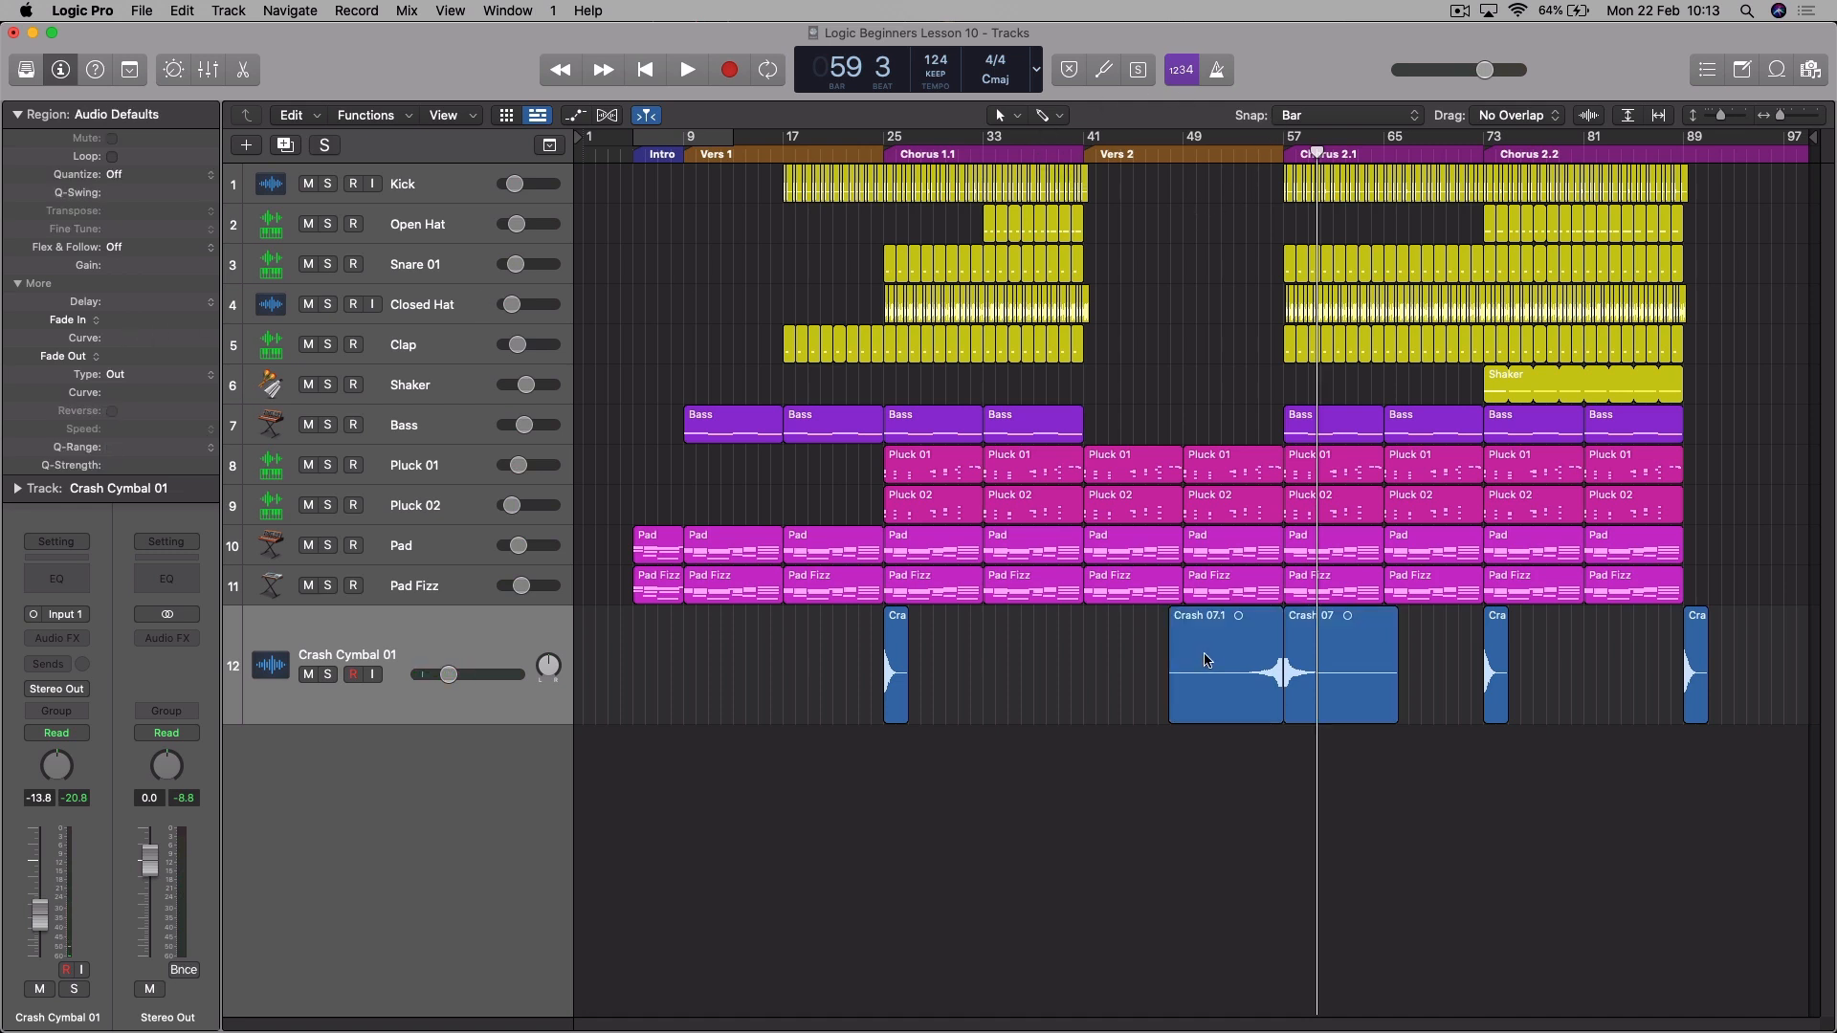
- Copy the reversed crash region so that the copy ends at bar 41, the start of Vers 2
drag(1224, 625, 1018, 630)
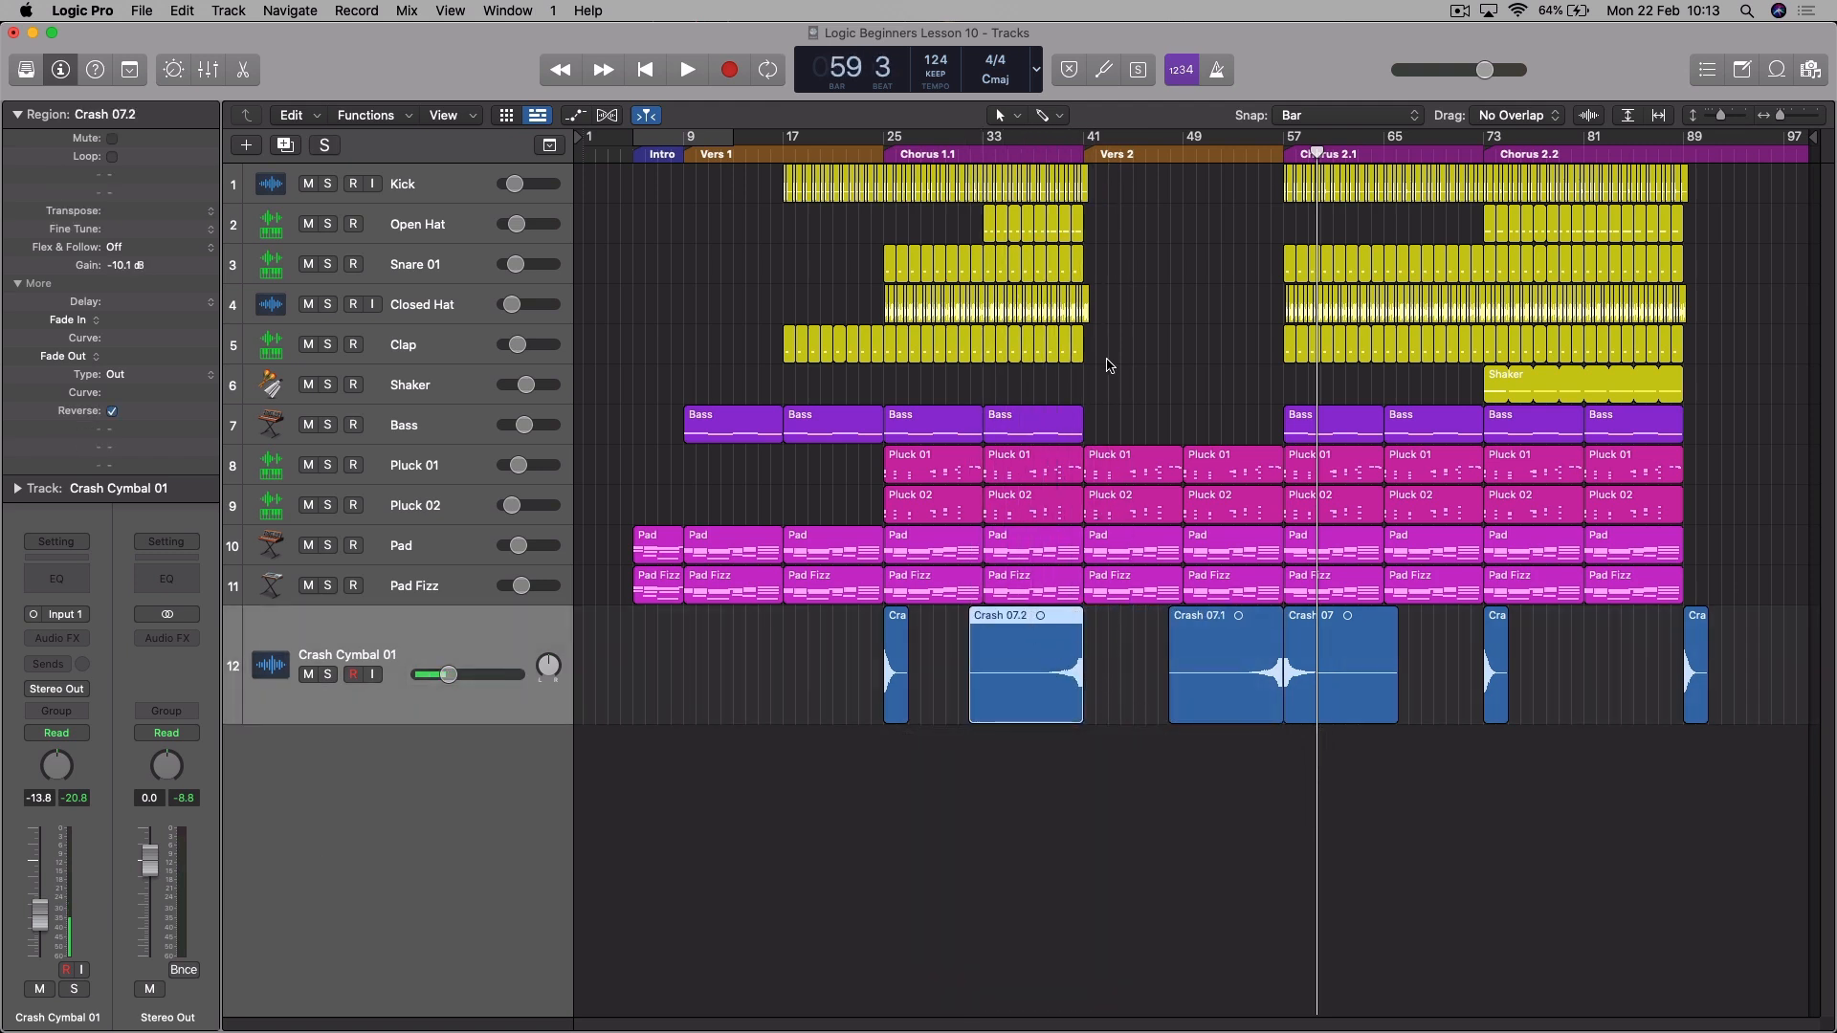
- Play from bar 39 into Vers 2 to hear how the reversed crash leads into the section
click(1062, 159)
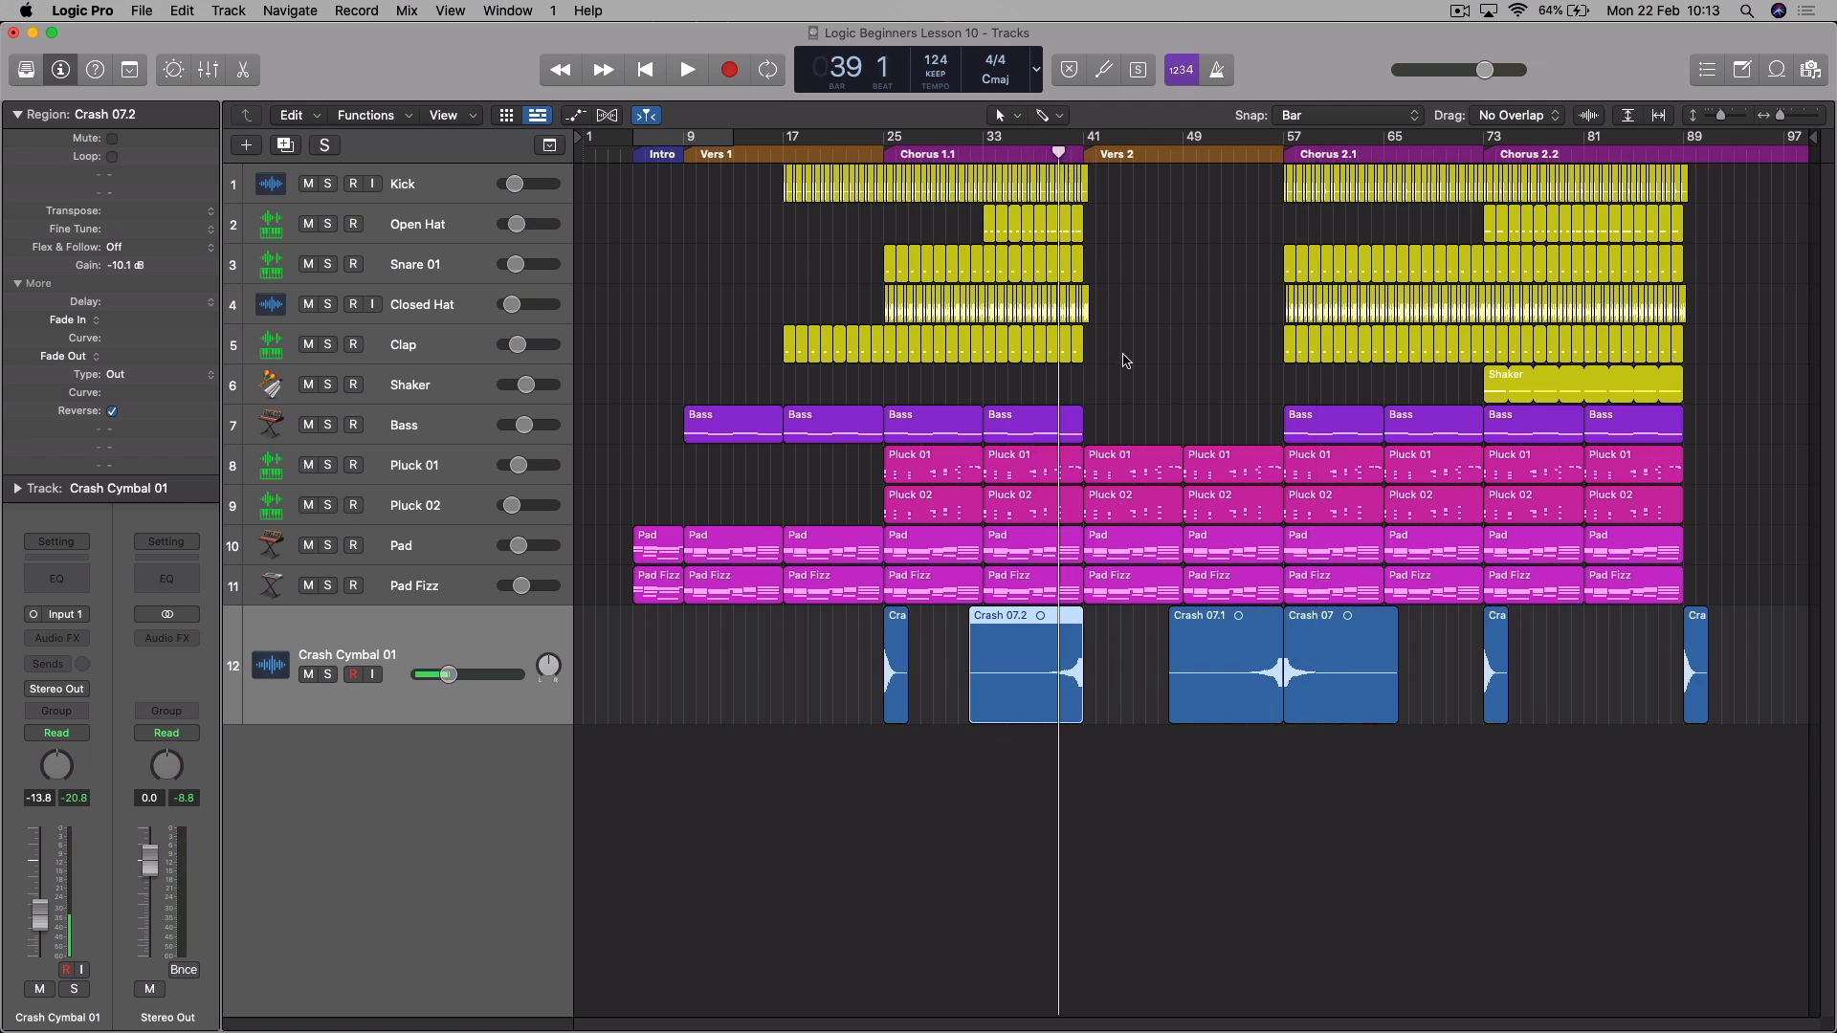
key(space)
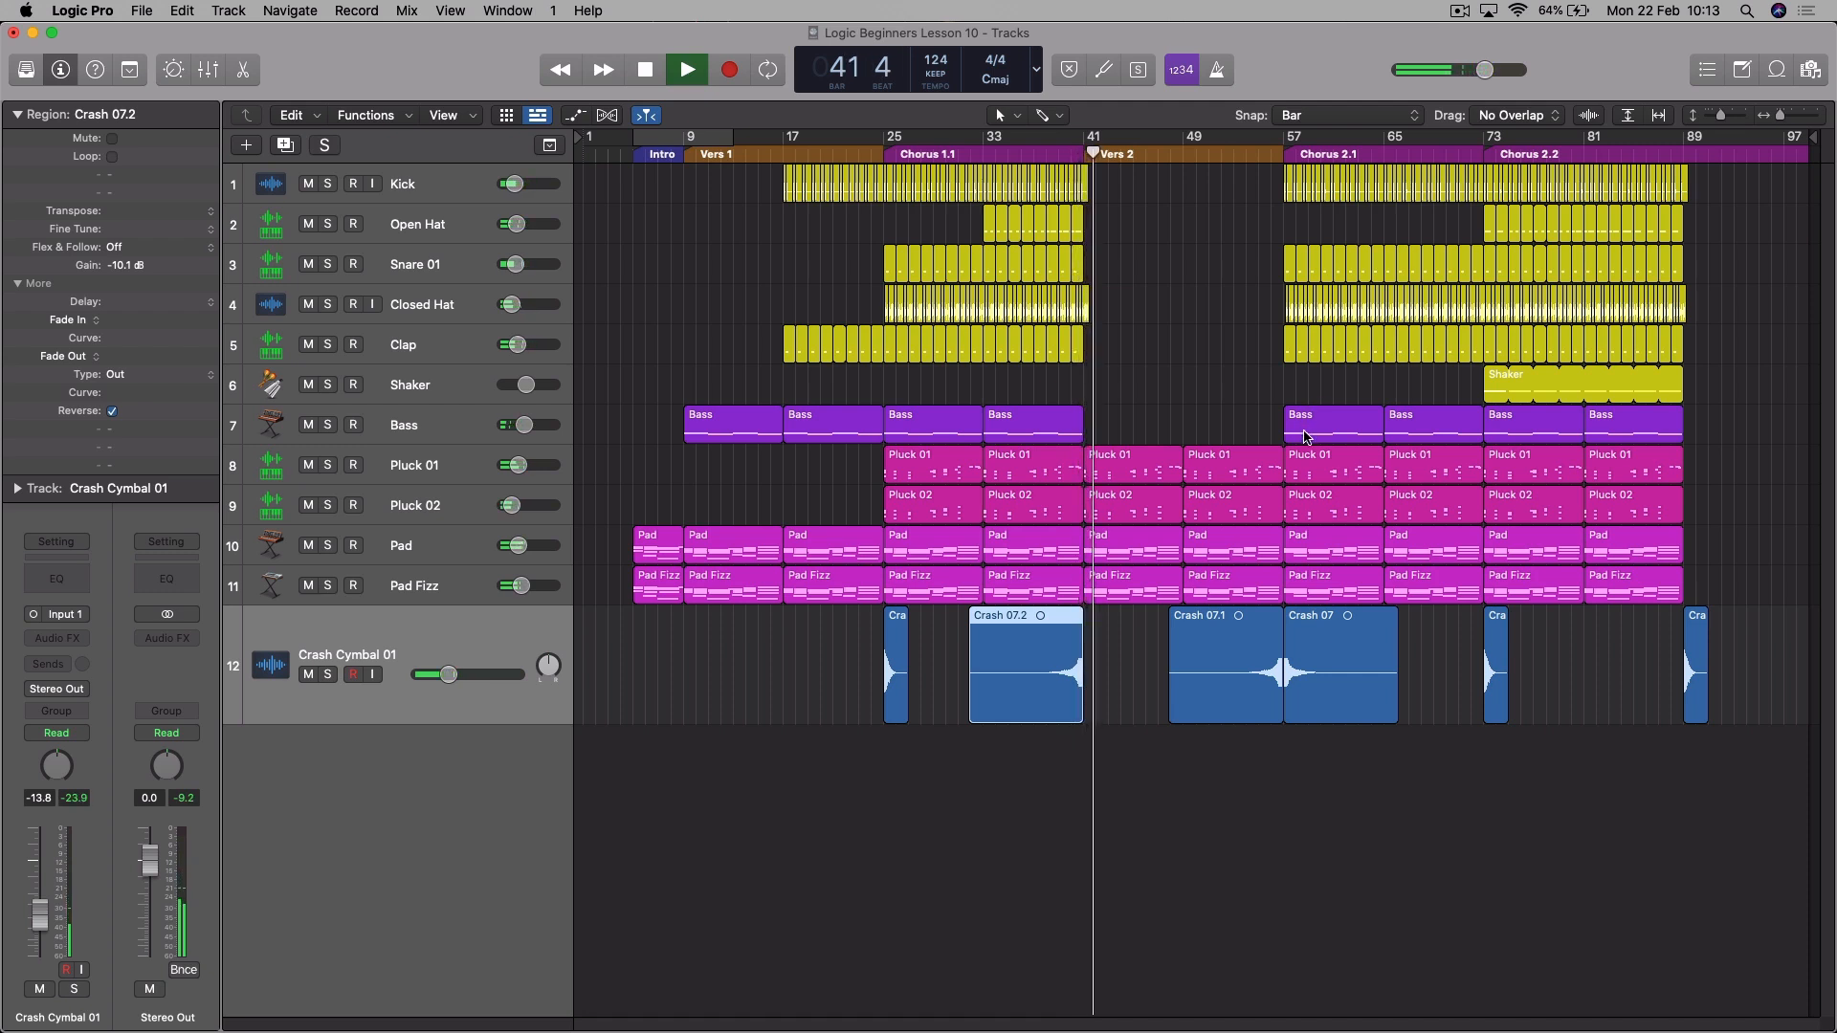
key(space)
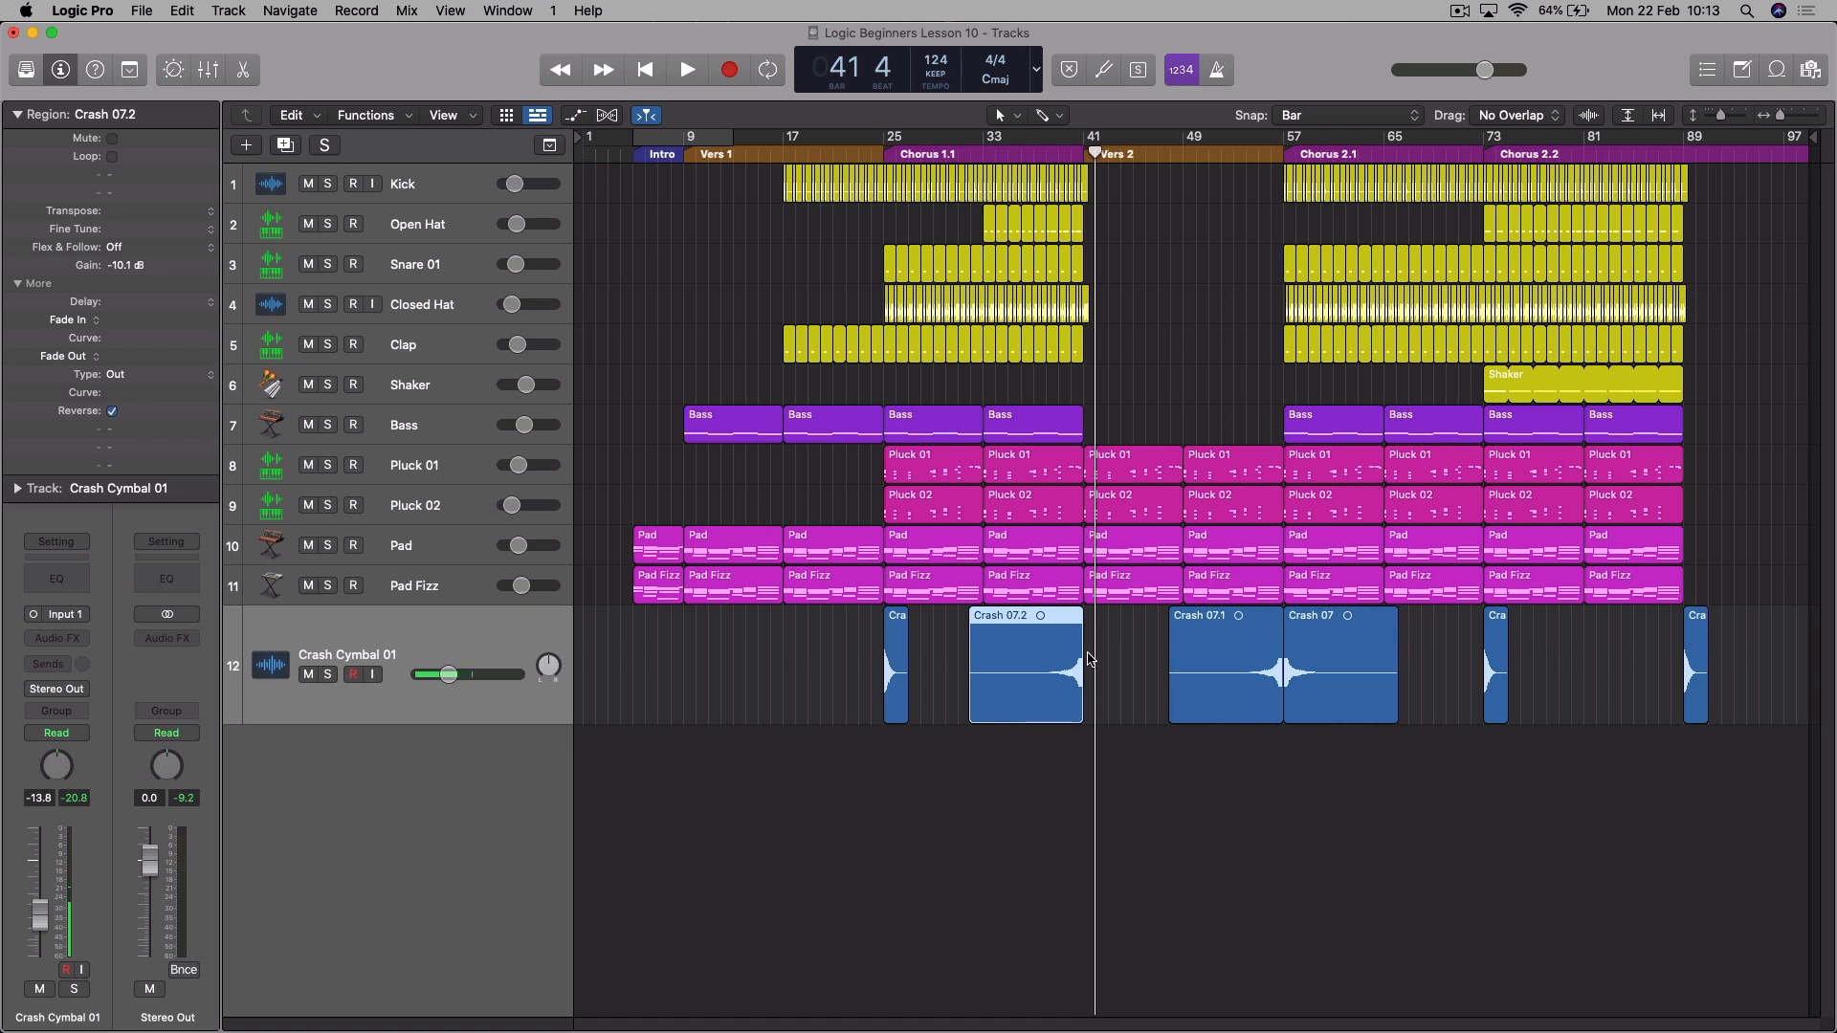
- Copy the reversed crash region so that the copy ends at bar 89, and play it from bar 87
drag(1020, 624, 1616, 617)
click(1666, 160)
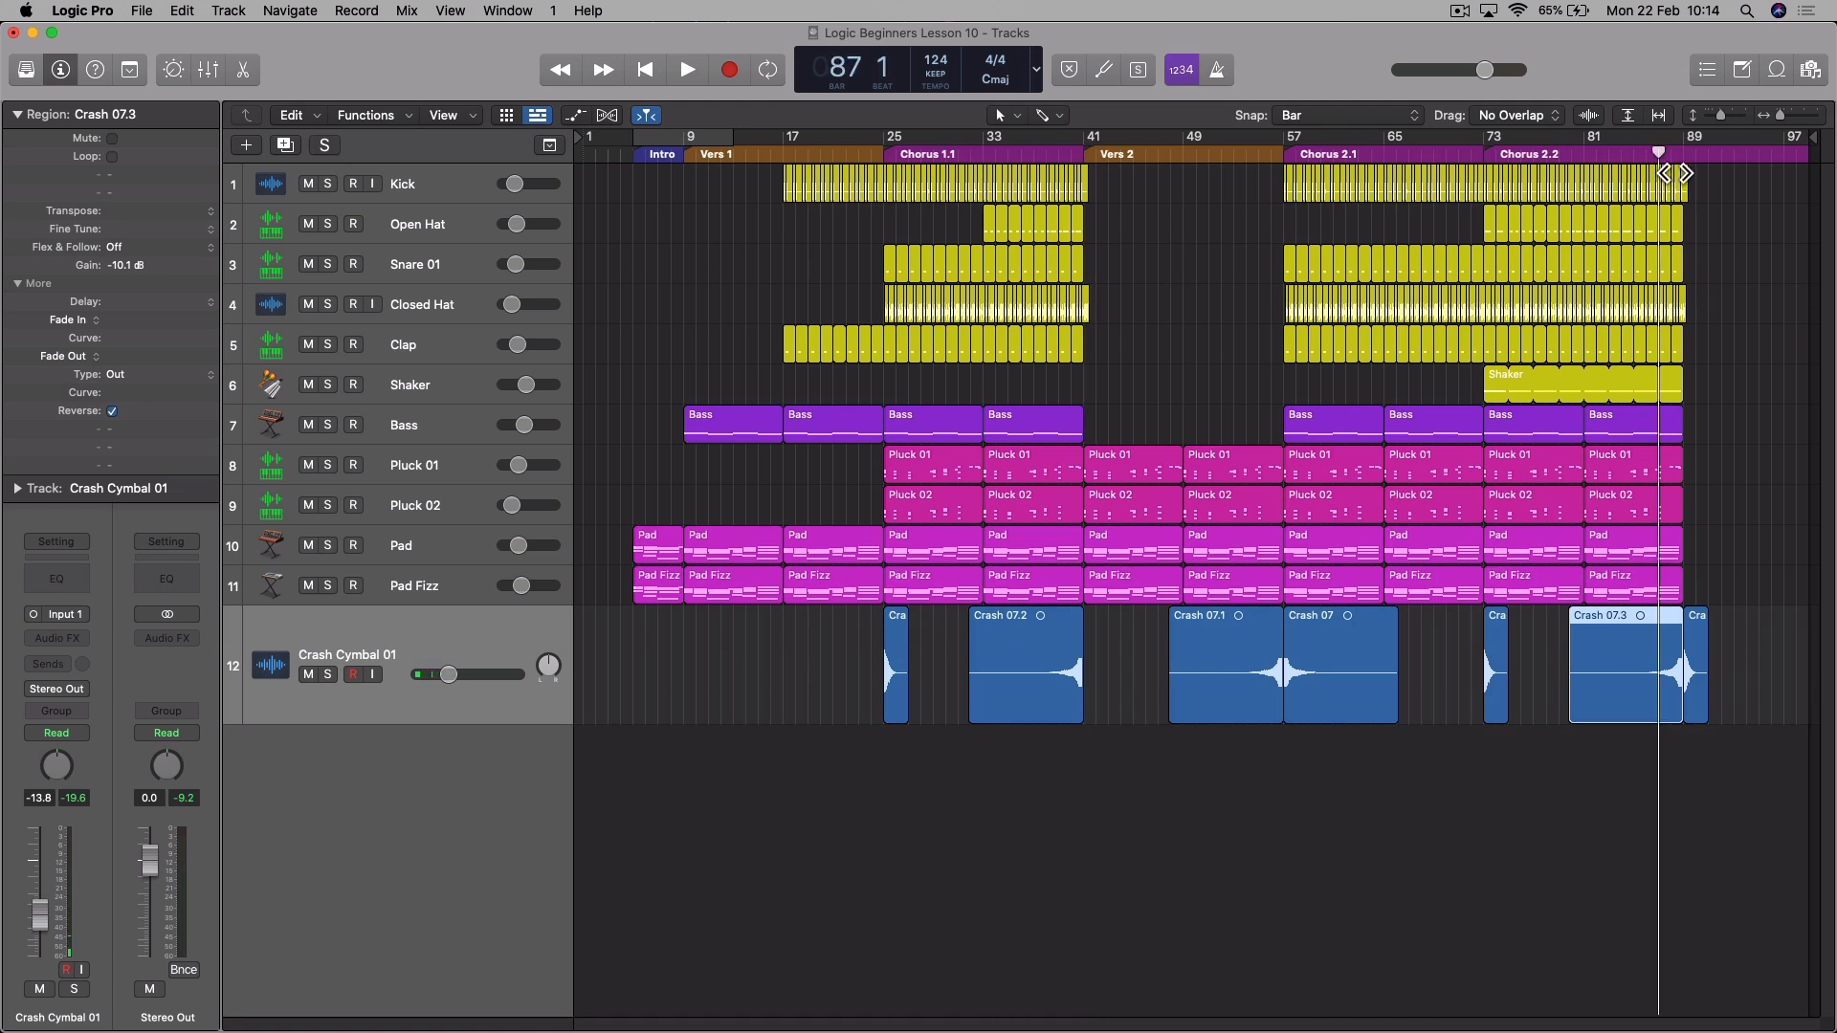
key(space)
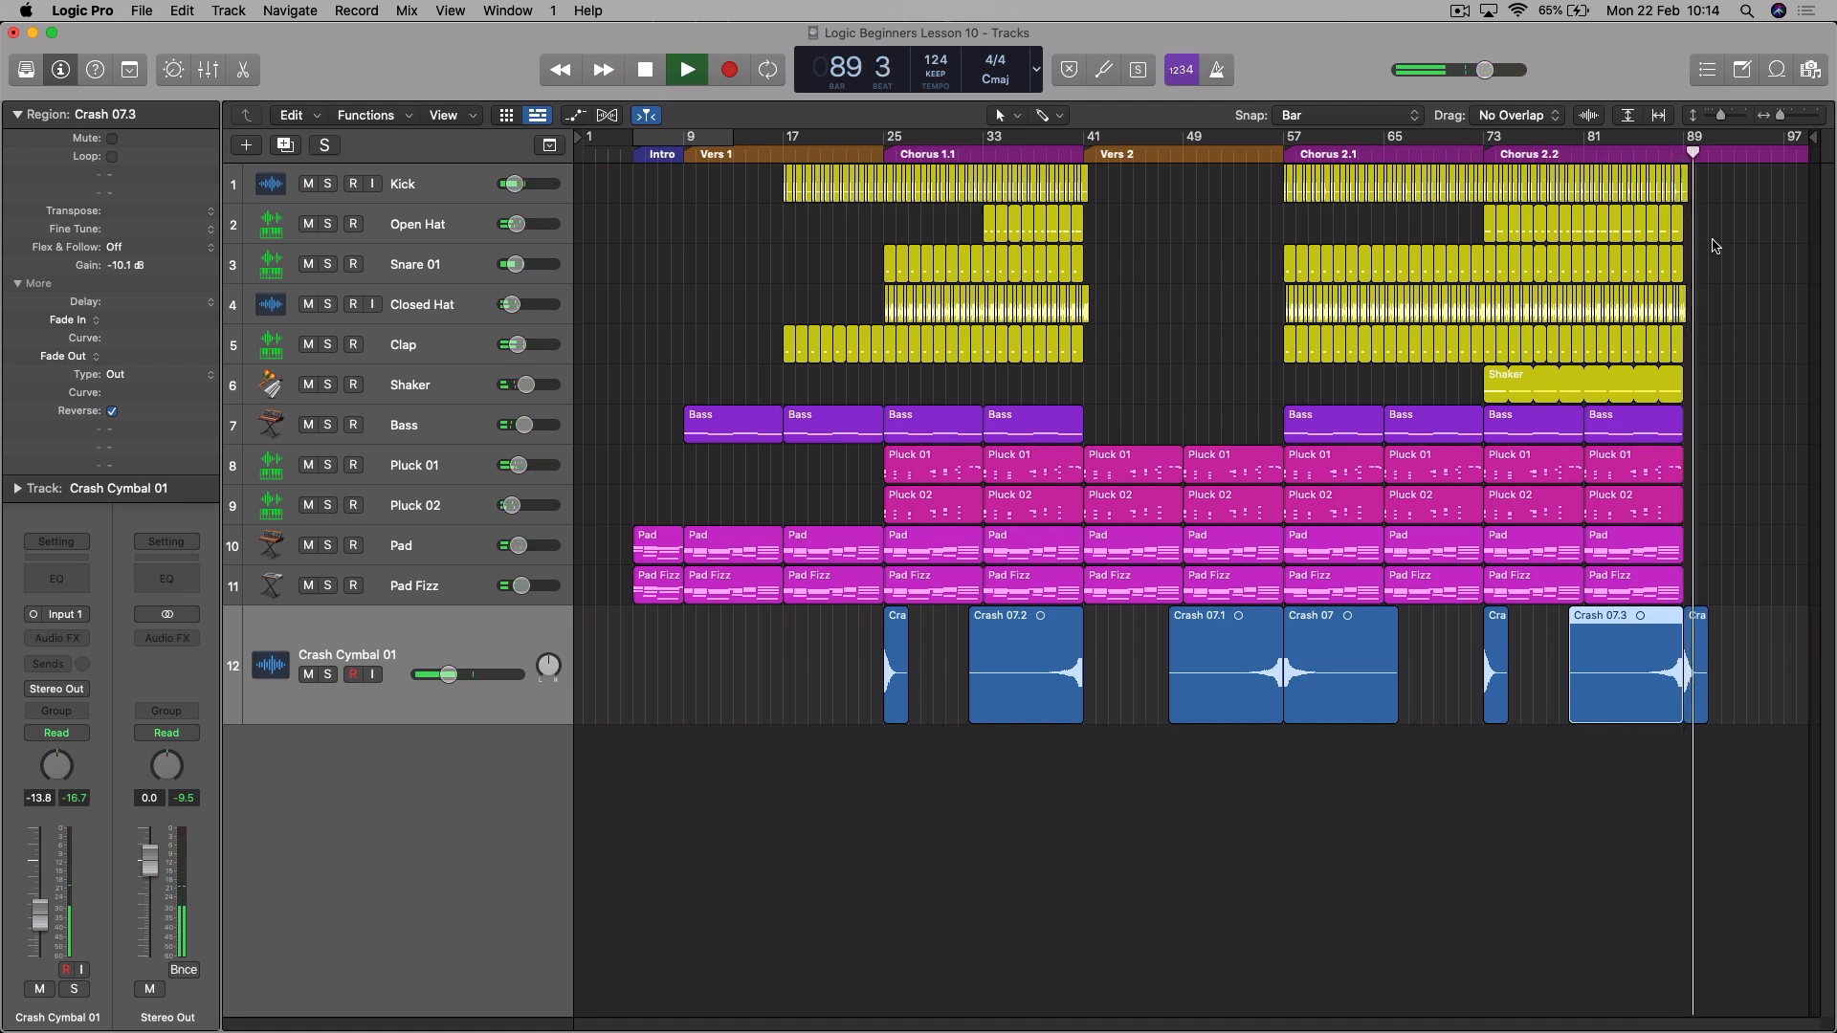
key(space)
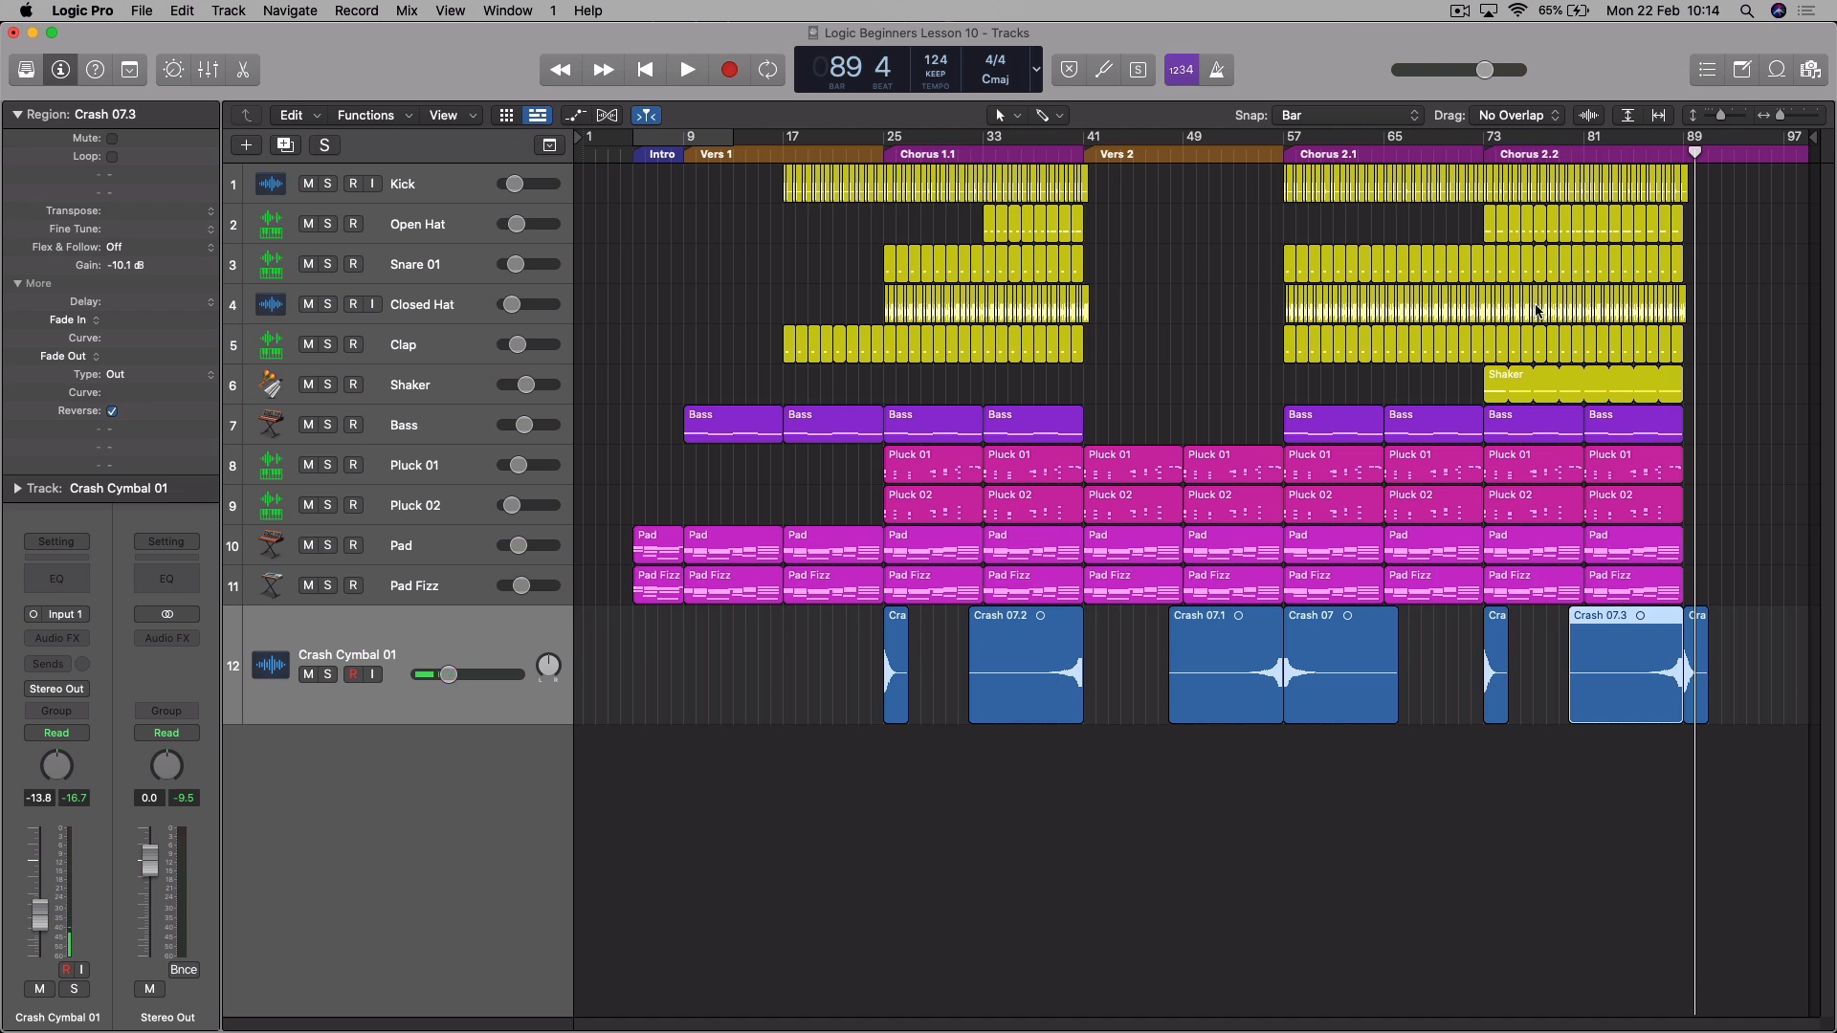
- Add the BTP-HT1-FX-Riser-17-2Bar-C-24b audio file on a new track at bar 34 and increase that track's height
key(f)
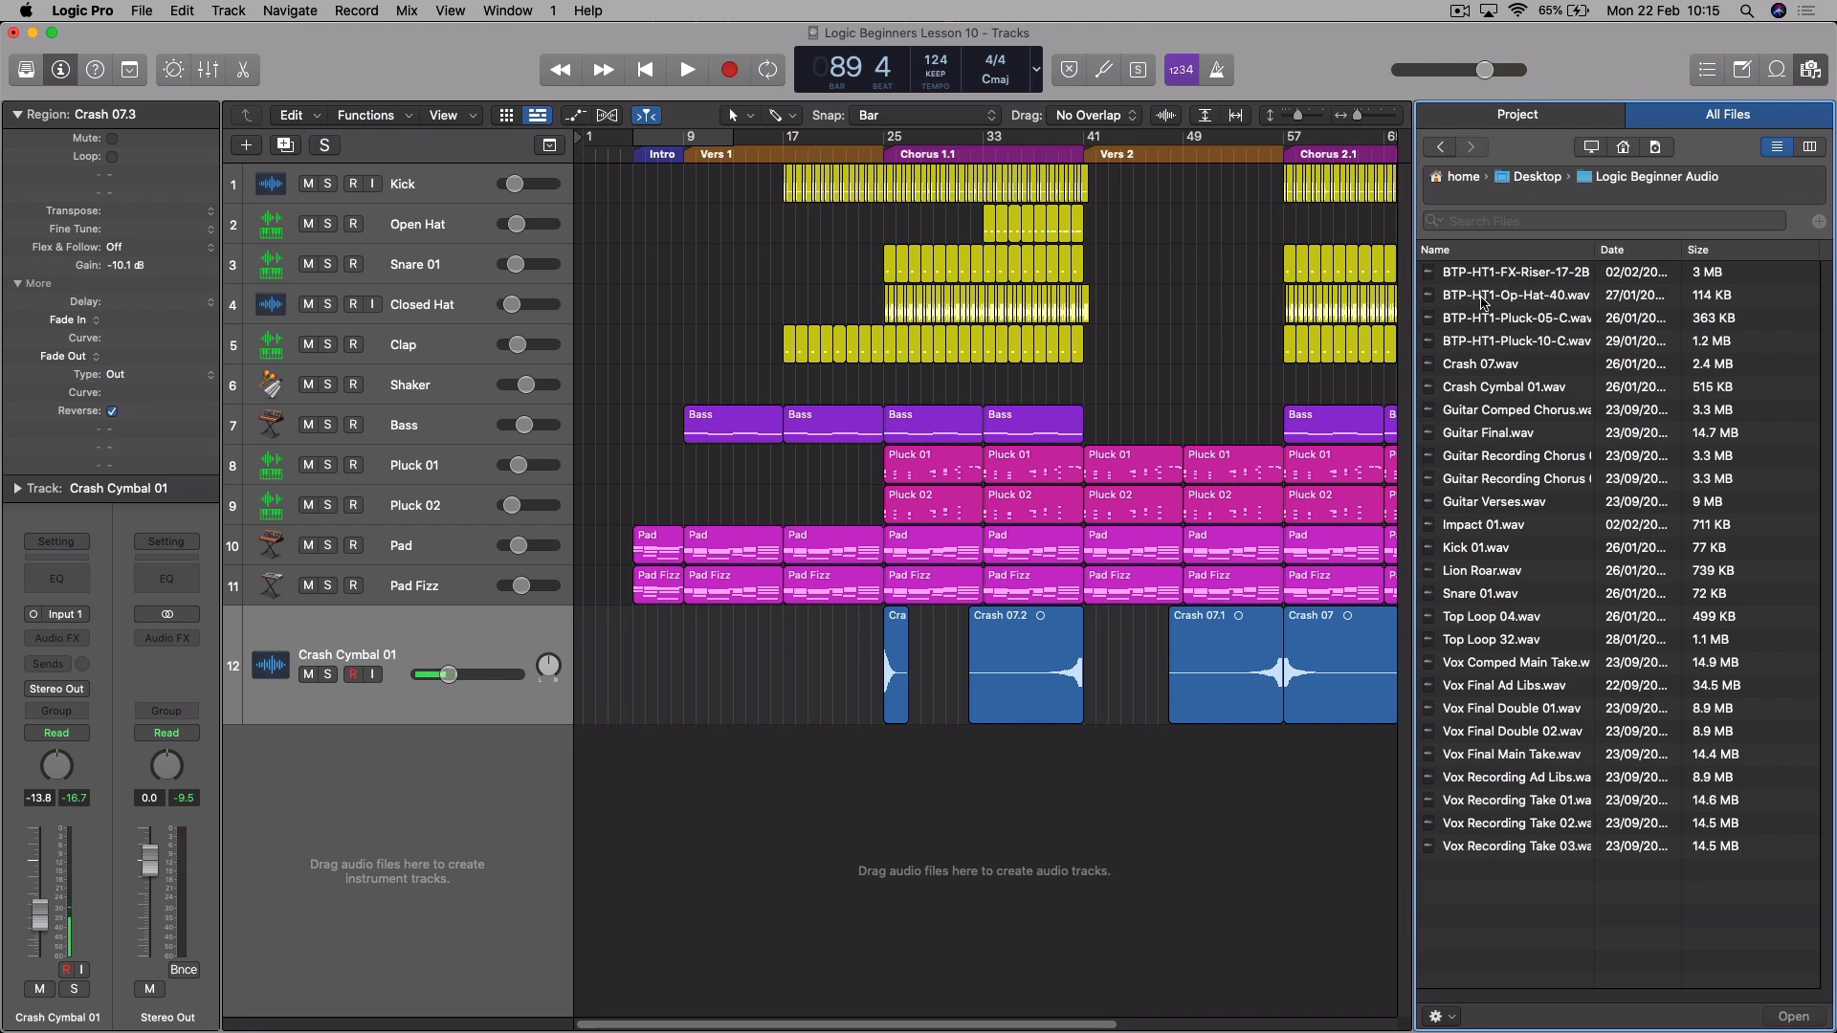
drag(1521, 277, 1069, 771)
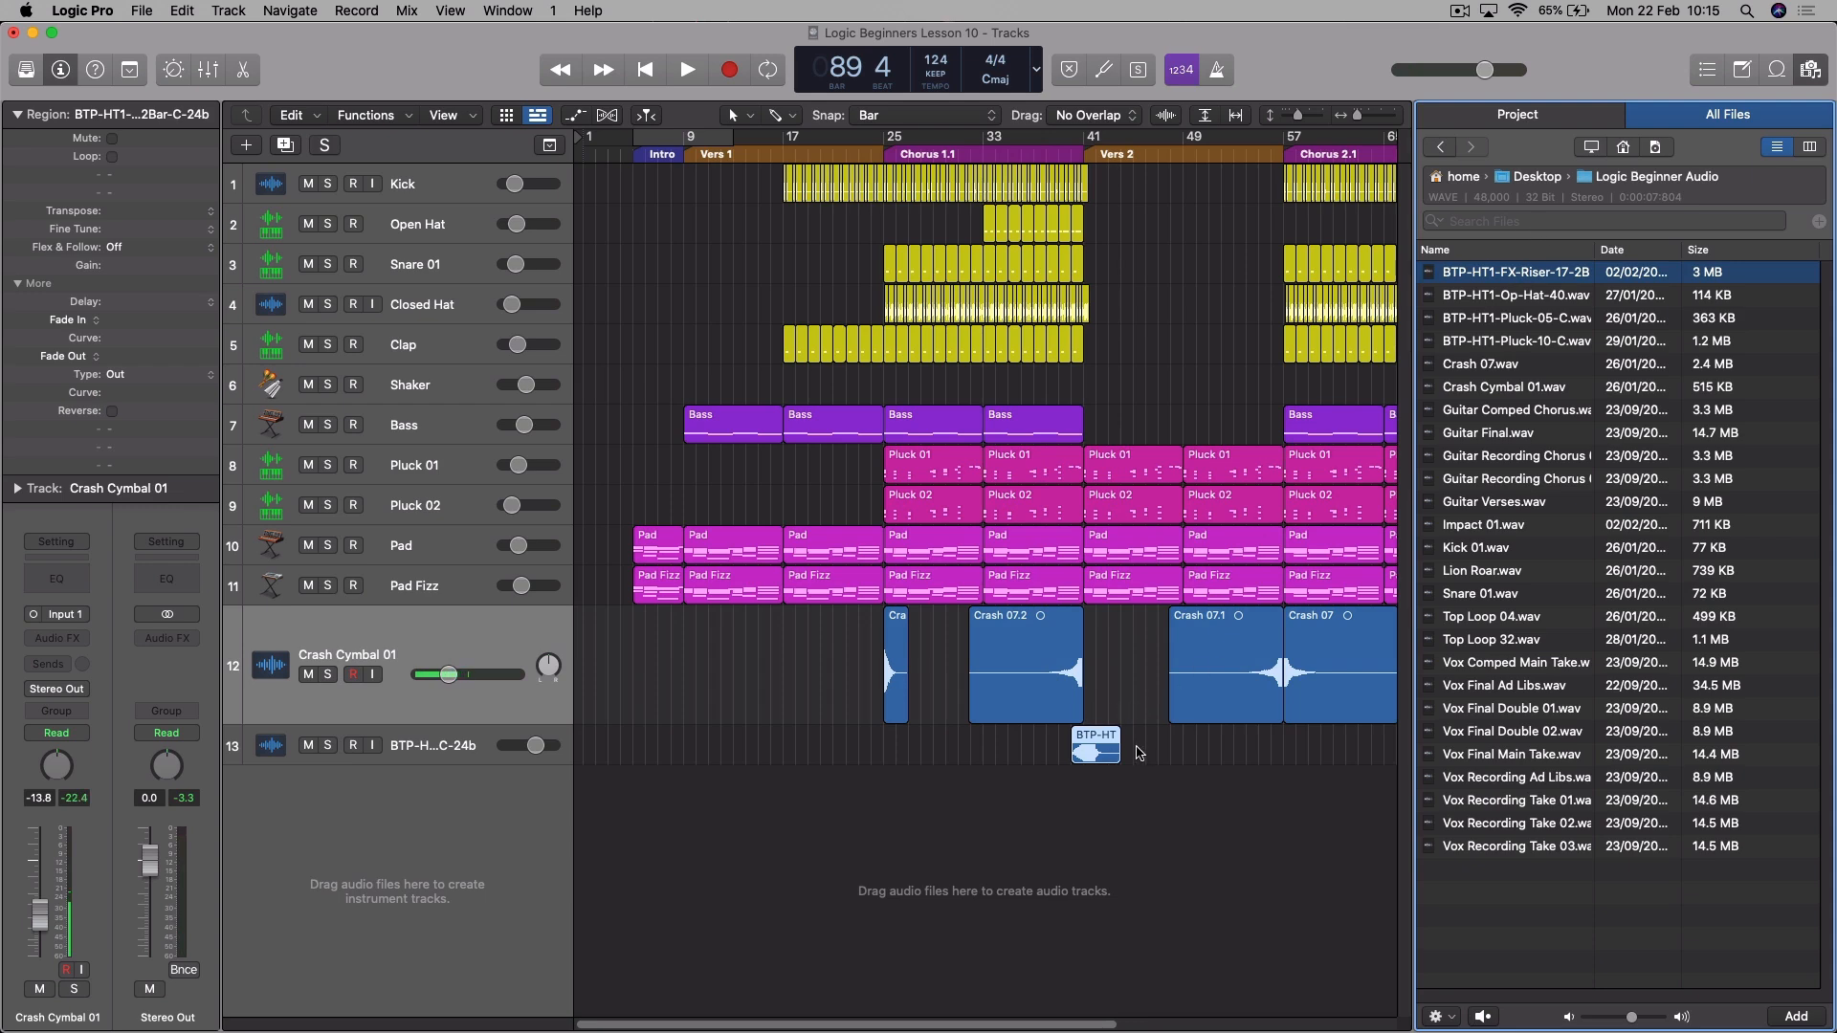
drag(1100, 741, 1007, 748)
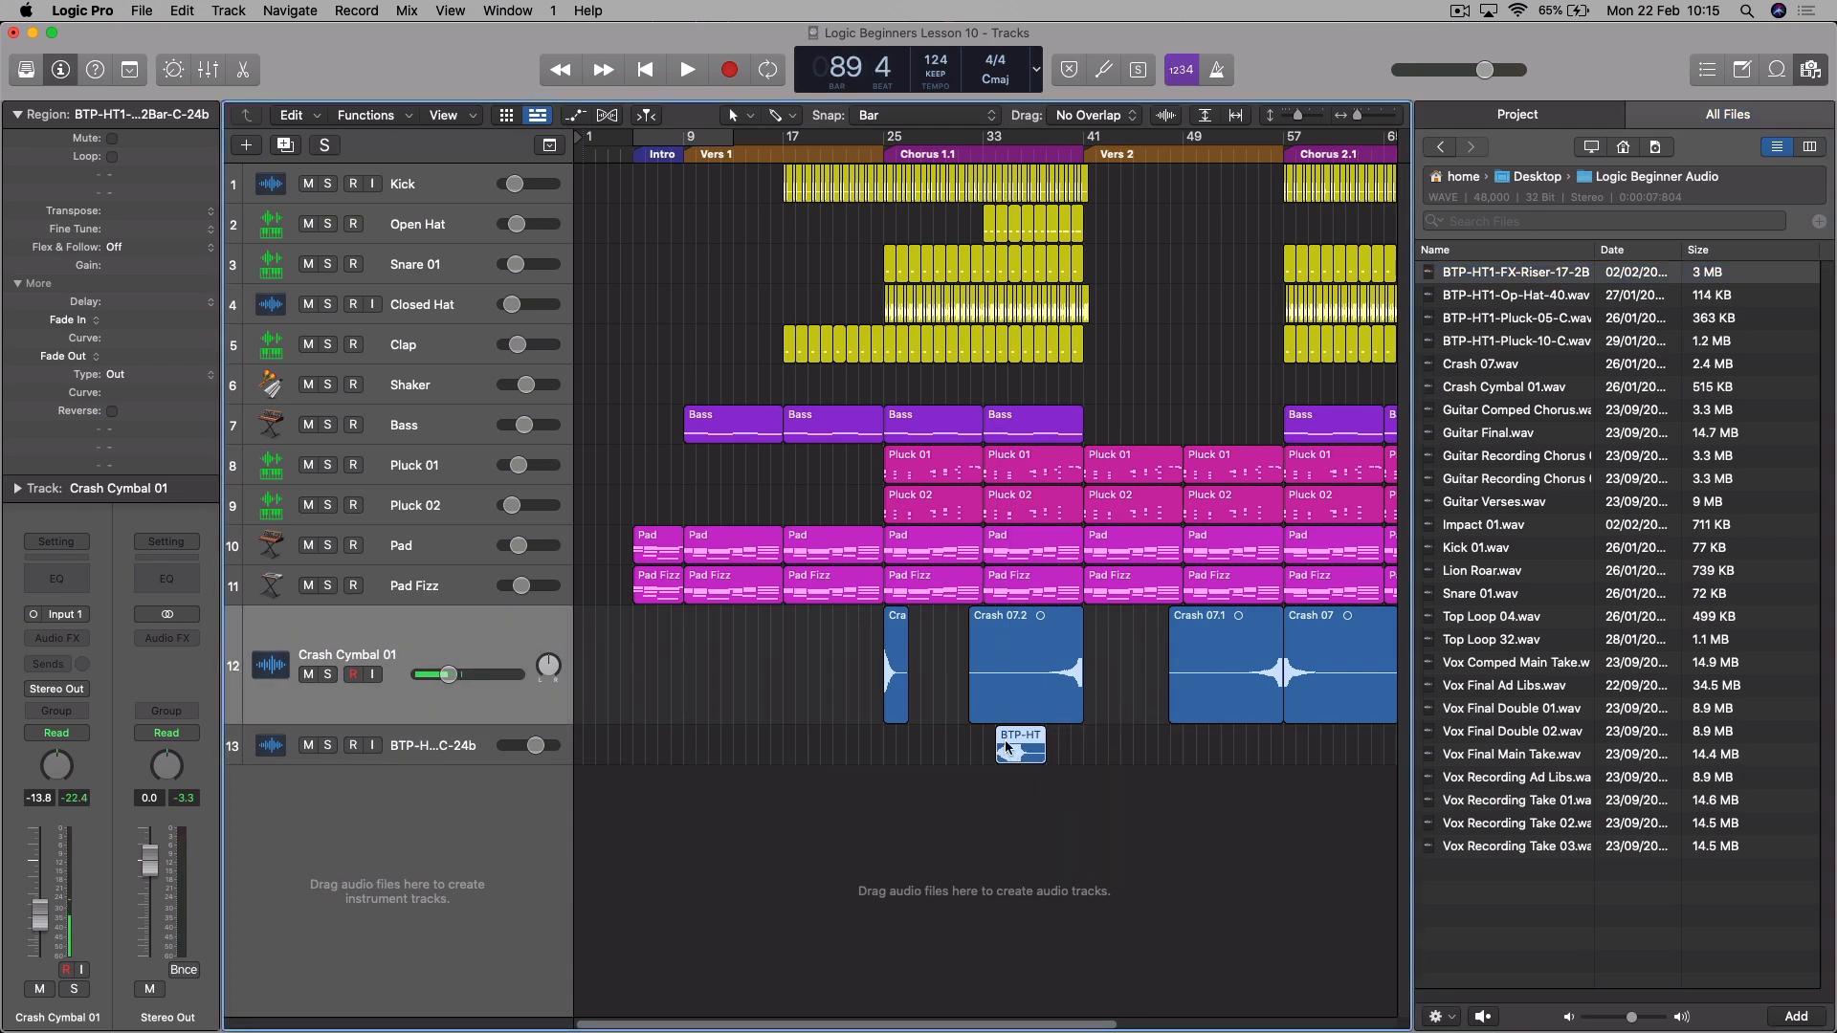
drag(546, 764, 546, 810)
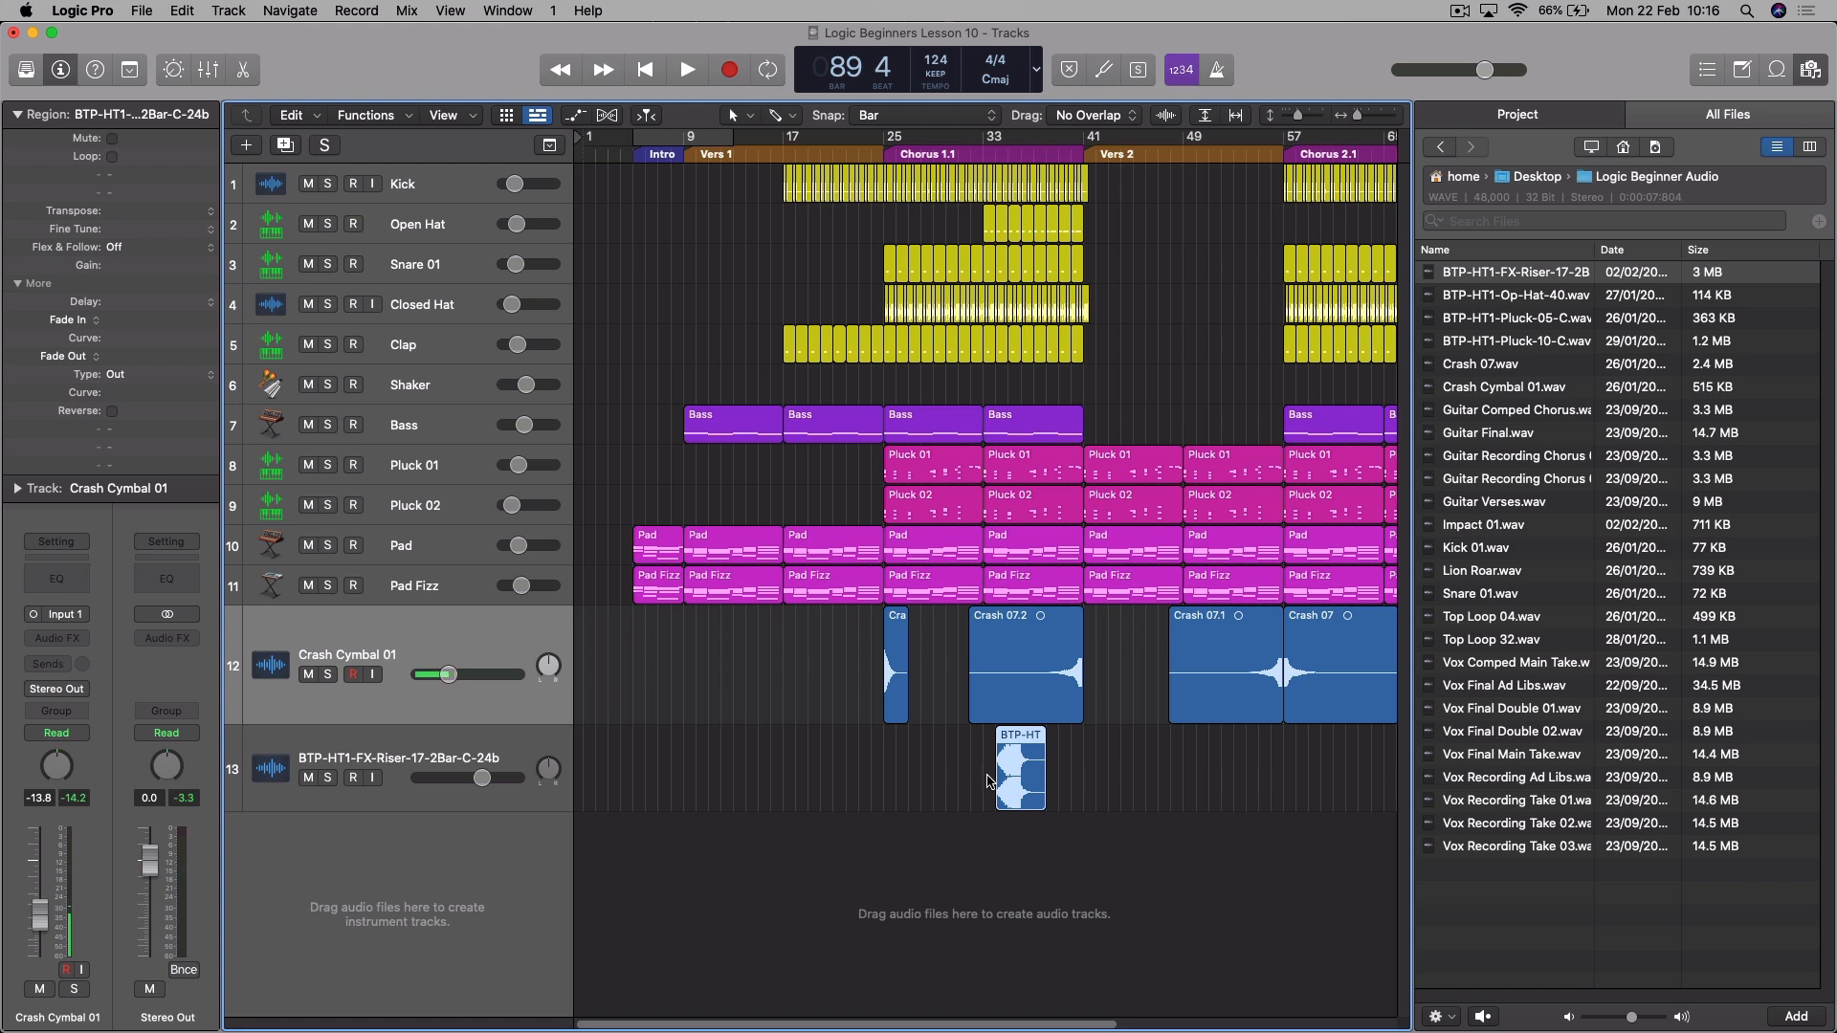
- Play the riser within Chorus 1.1 and lower its track volume to -17.6 dB
click(998, 159)
key(space)
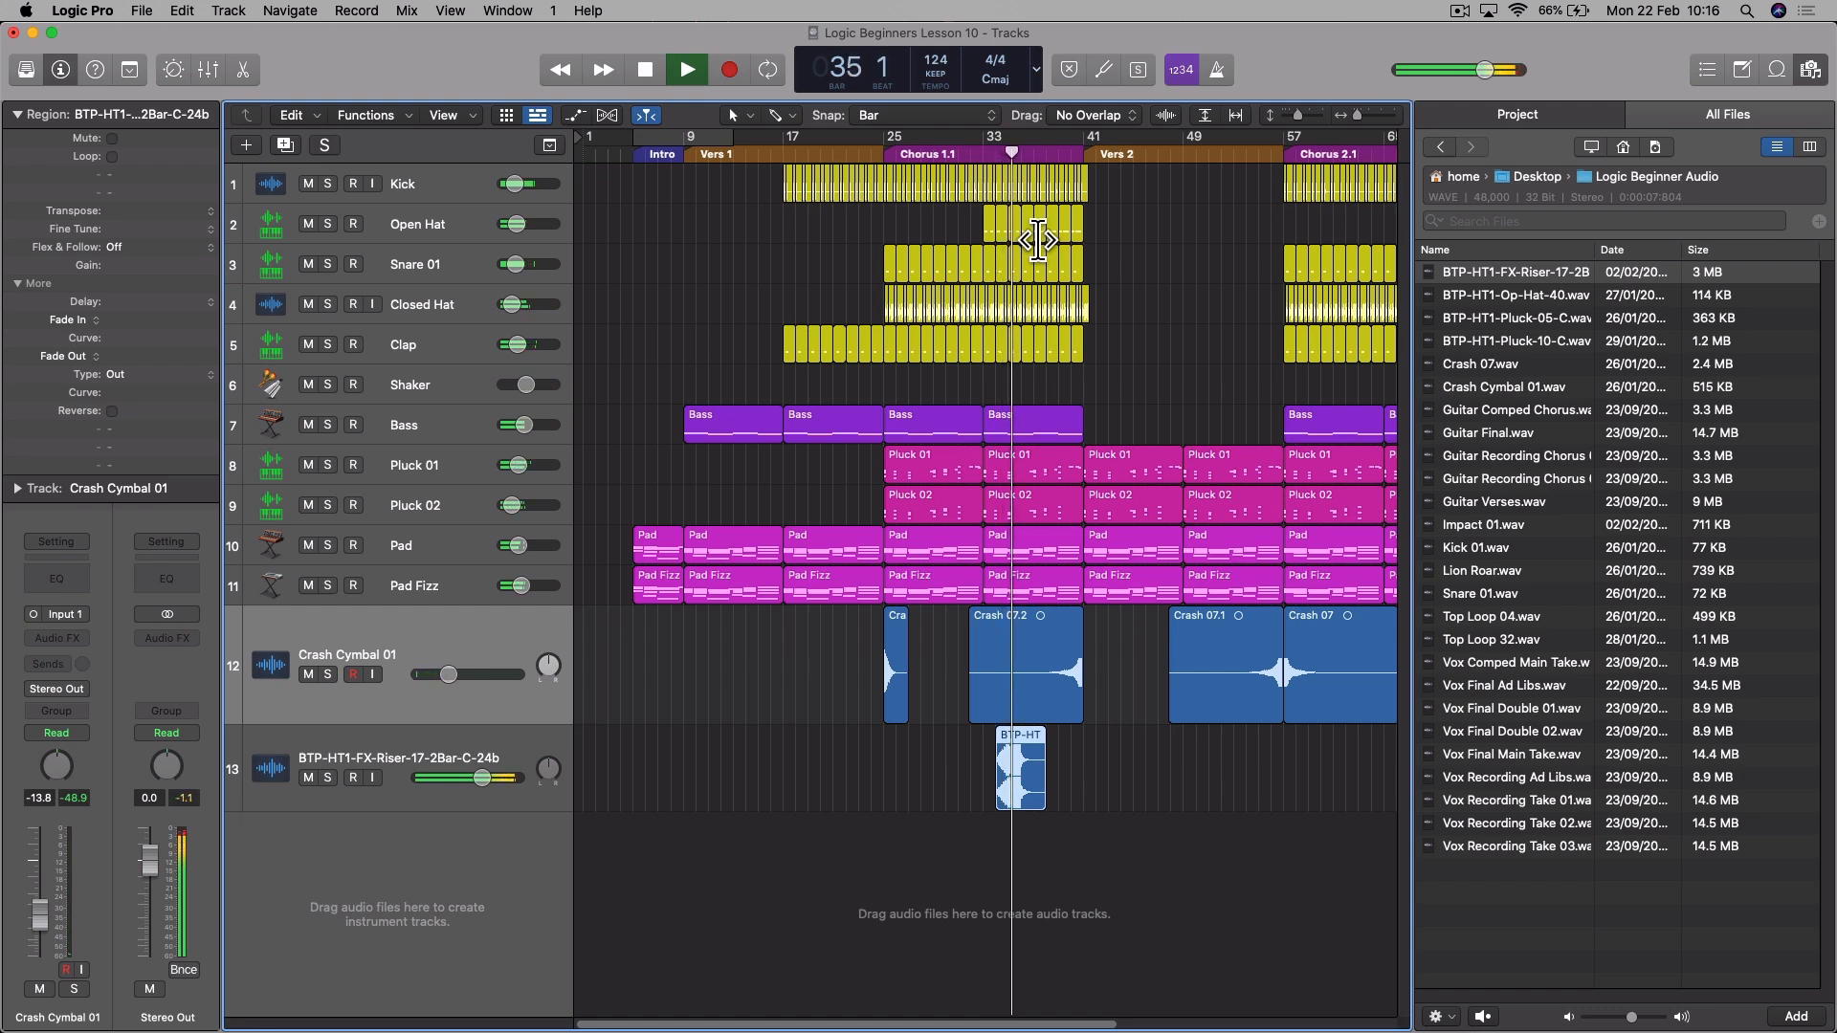
key(space)
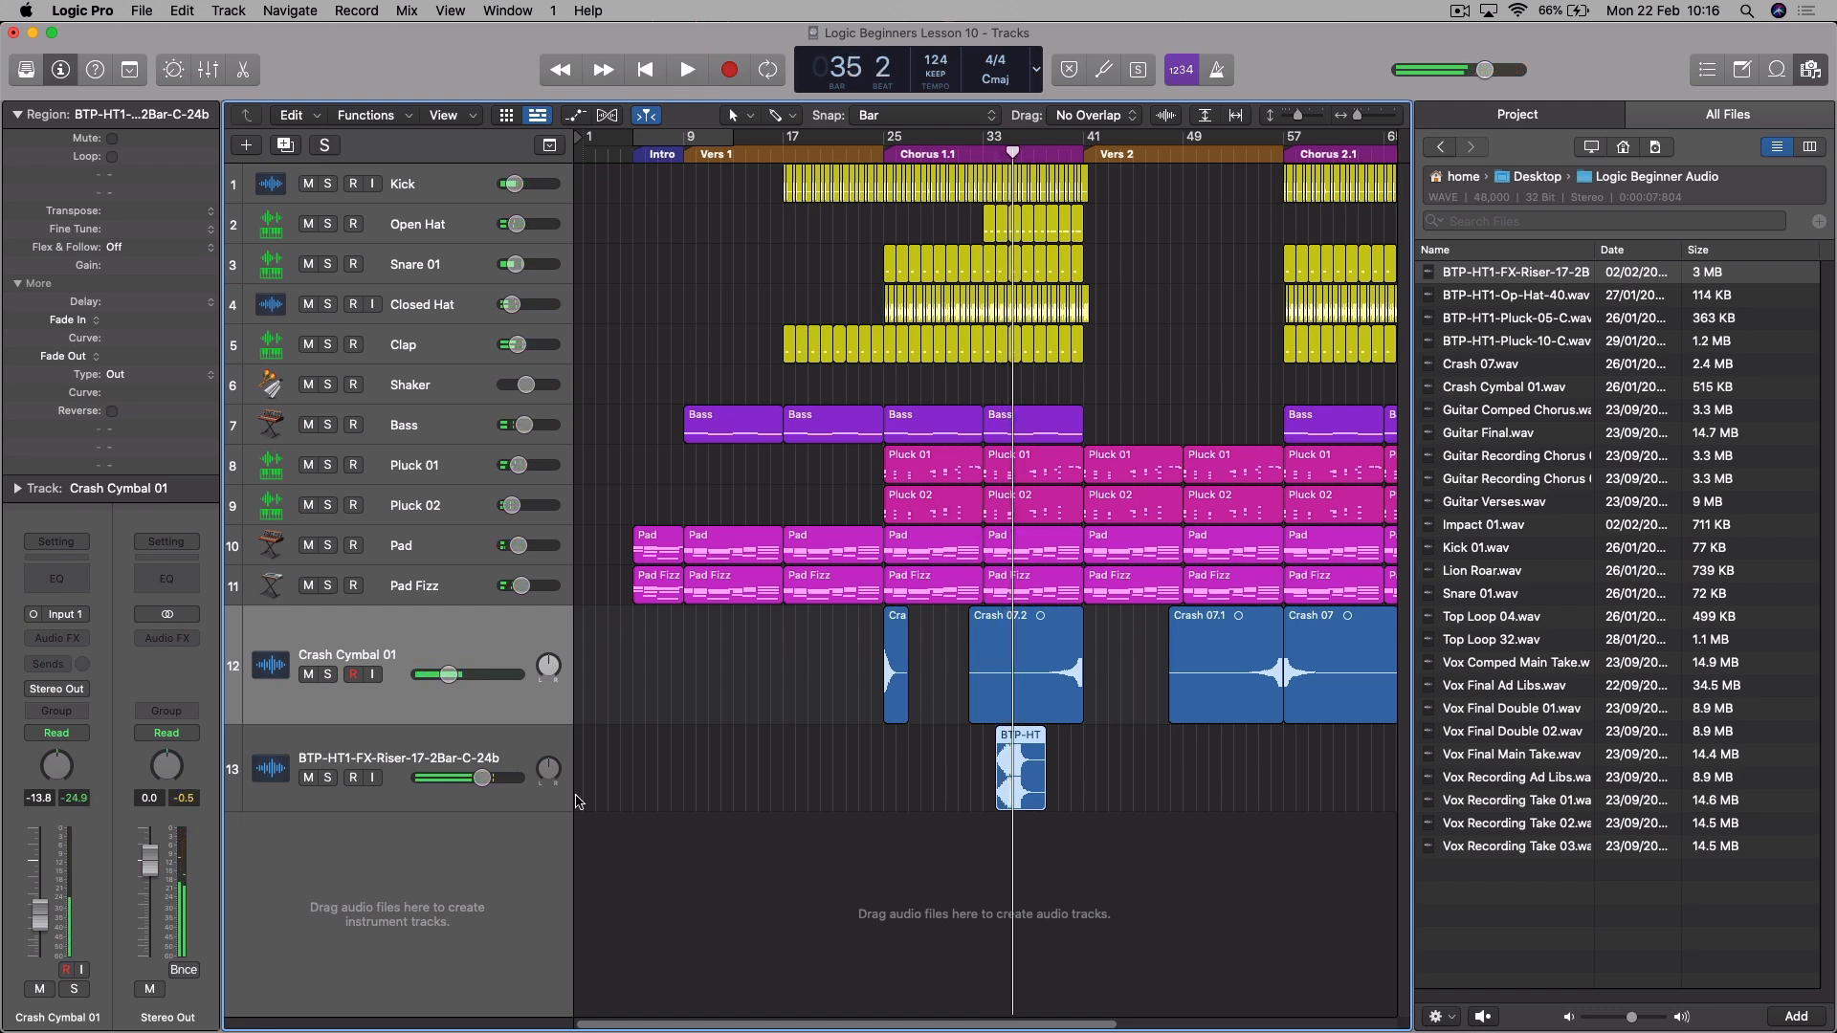
drag(483, 778, 439, 778)
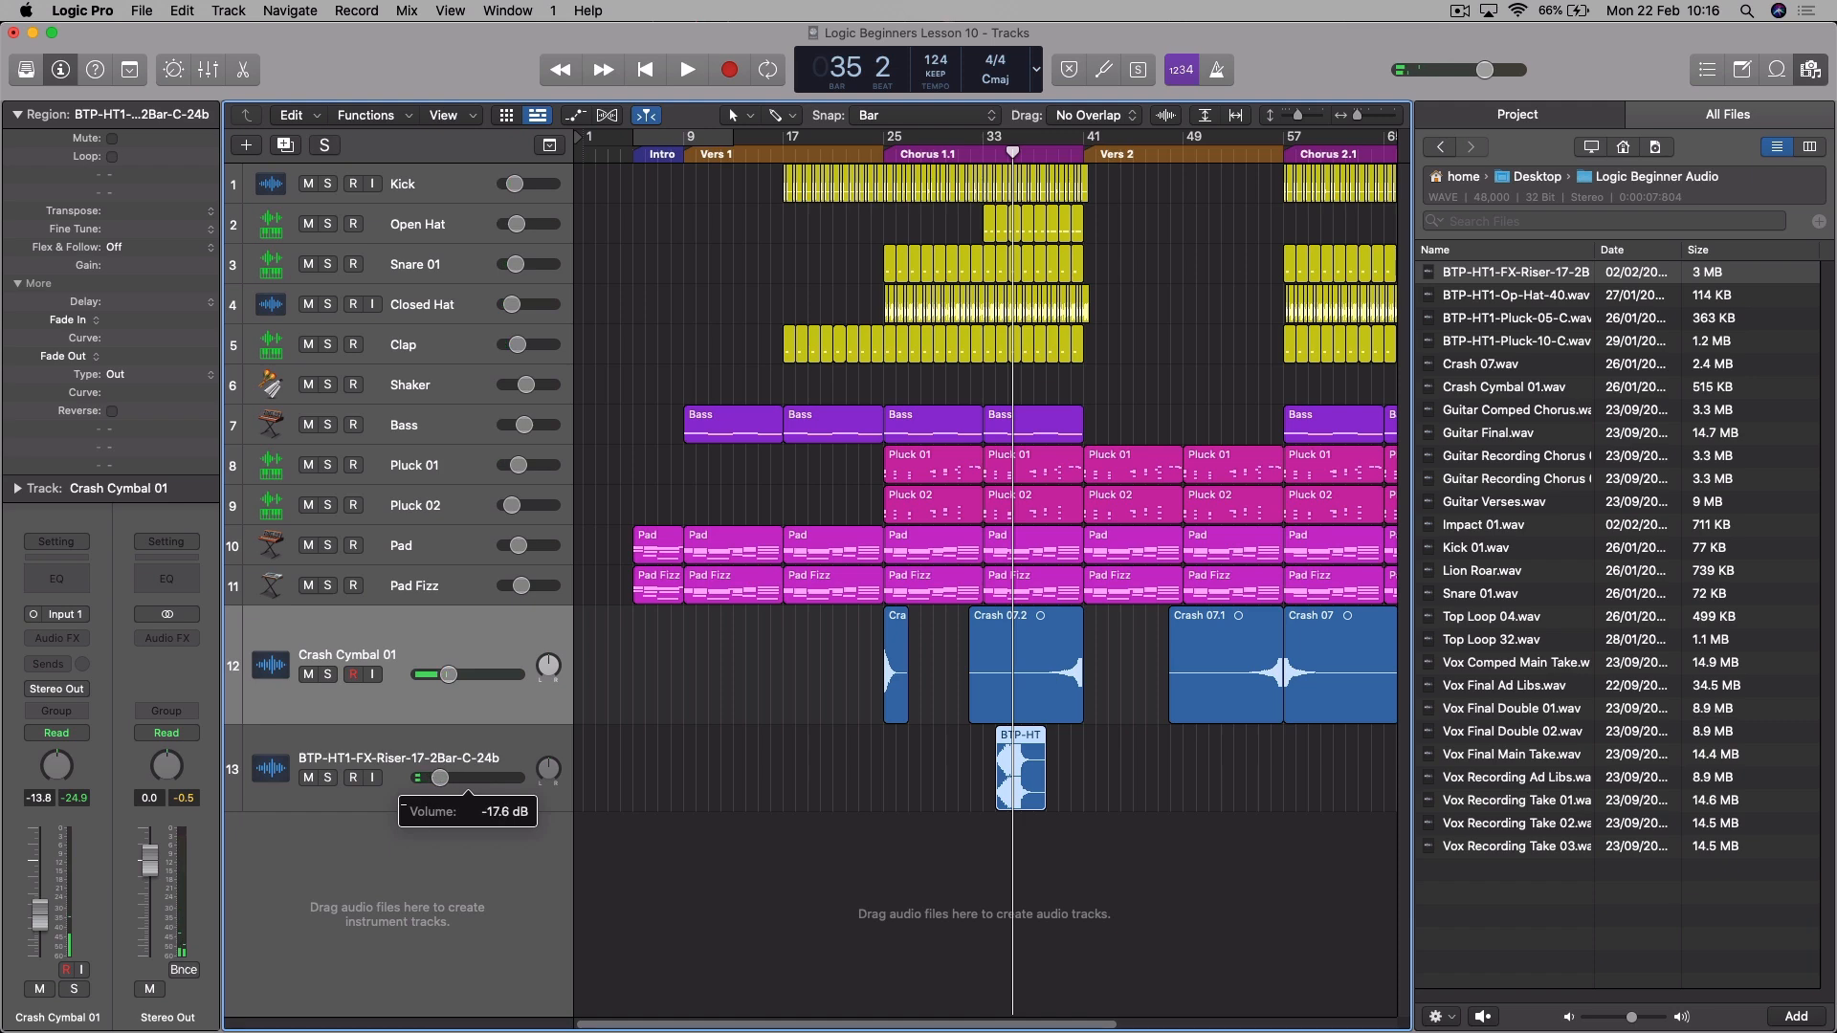
- Move the riser region to start at bar 23 and check its peak against the start of Chorus 1.1 at bar 25
drag(1028, 744, 890, 761)
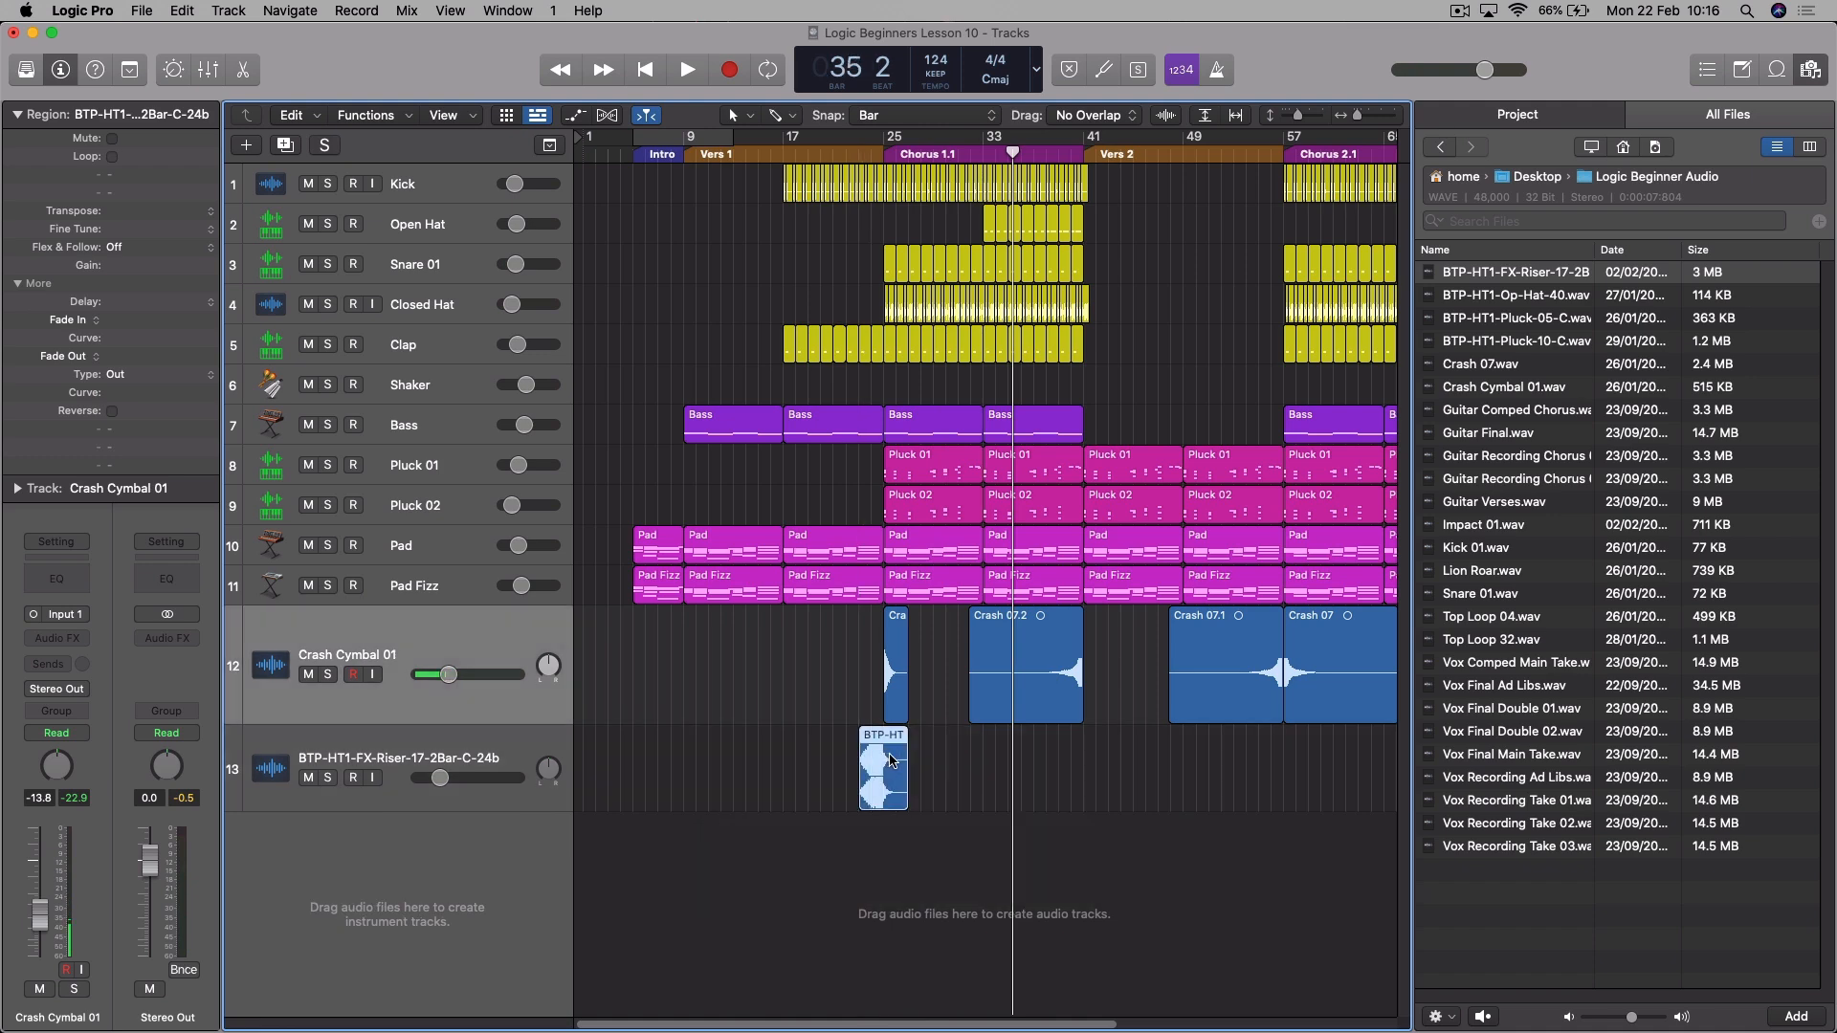
click(871, 159)
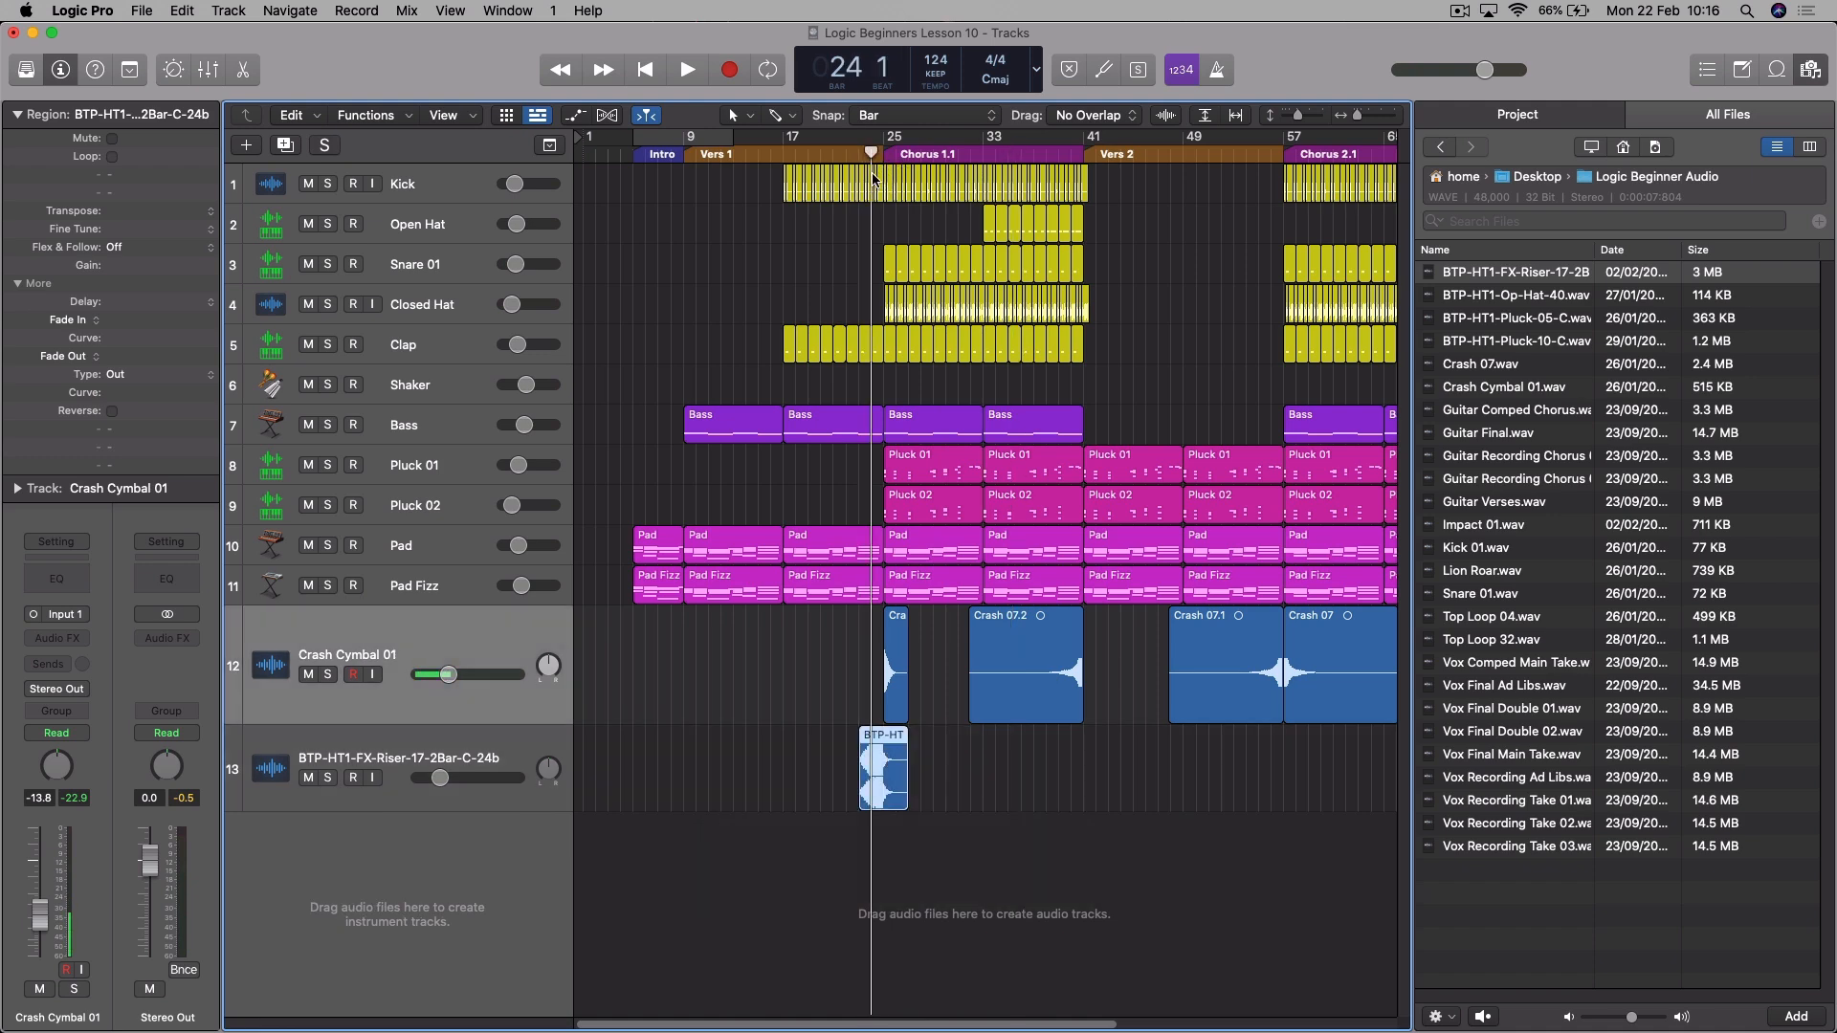
key(f)
key(super+Right)
key(super+Right)
key(super+Right)
key(super+Right)
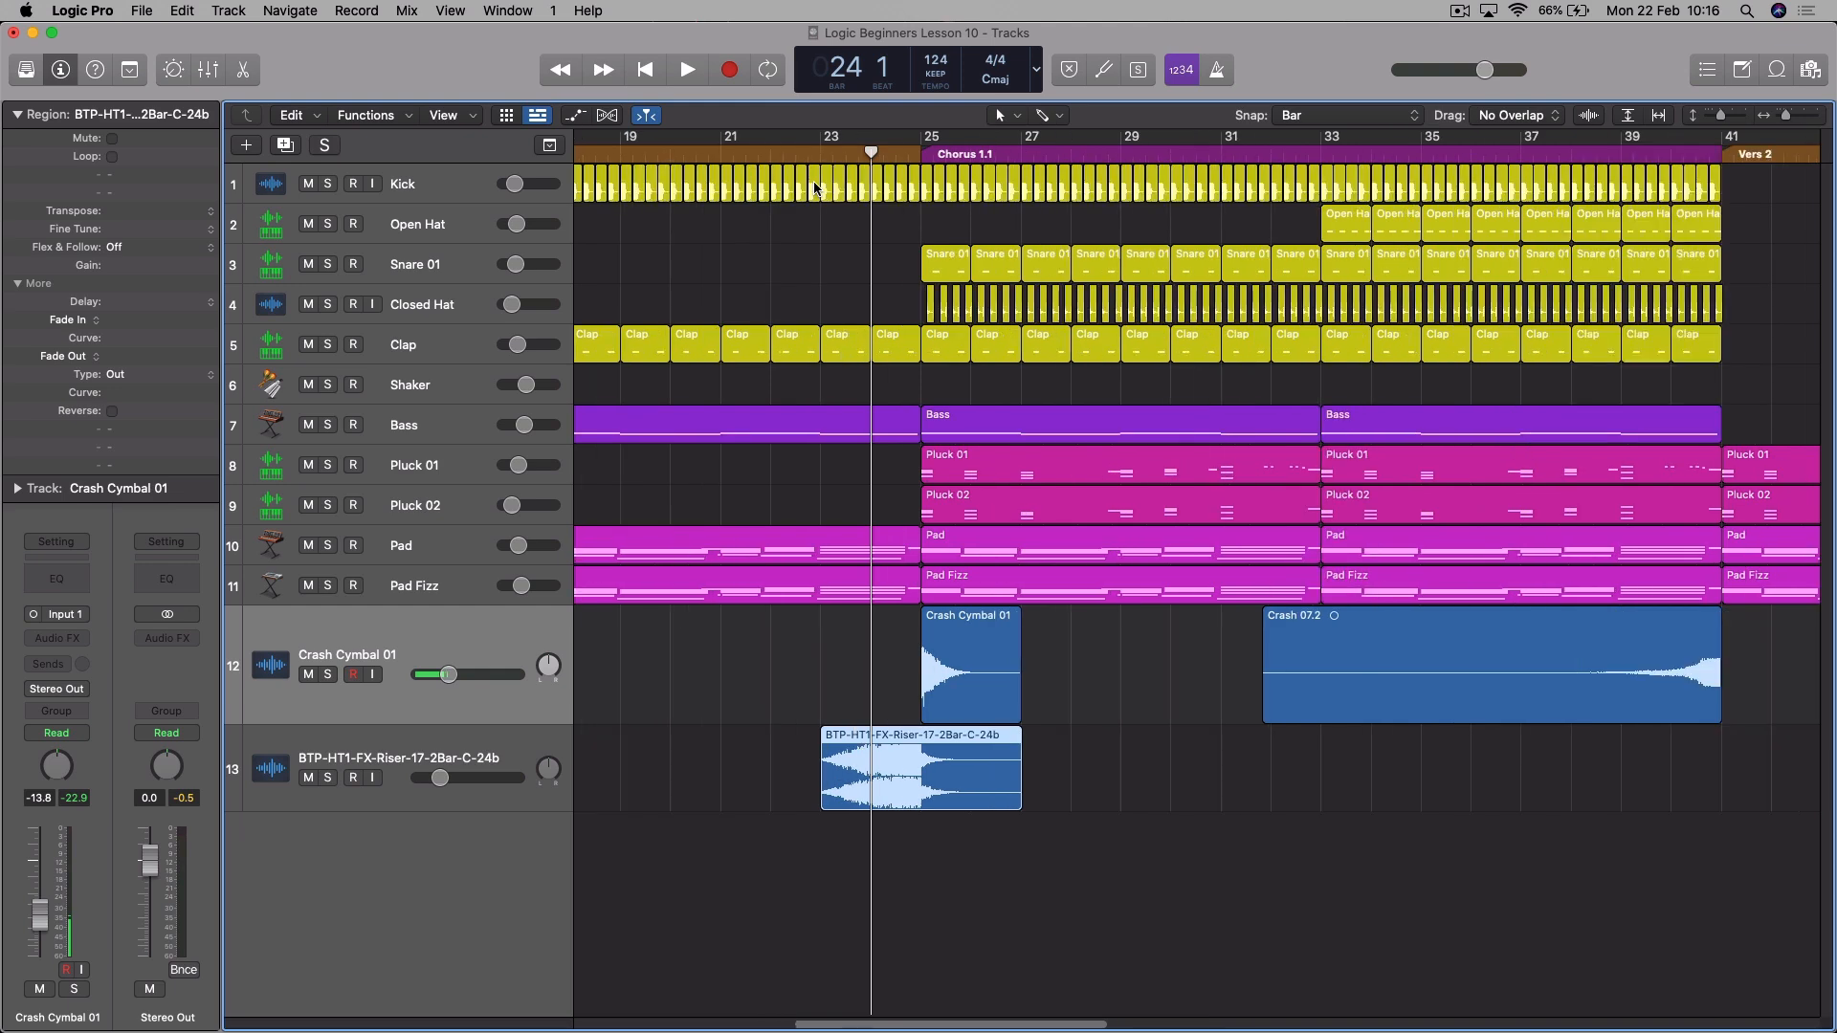
key(super+Right)
key(super+Right)
key(super+Right)
key(super+Right)
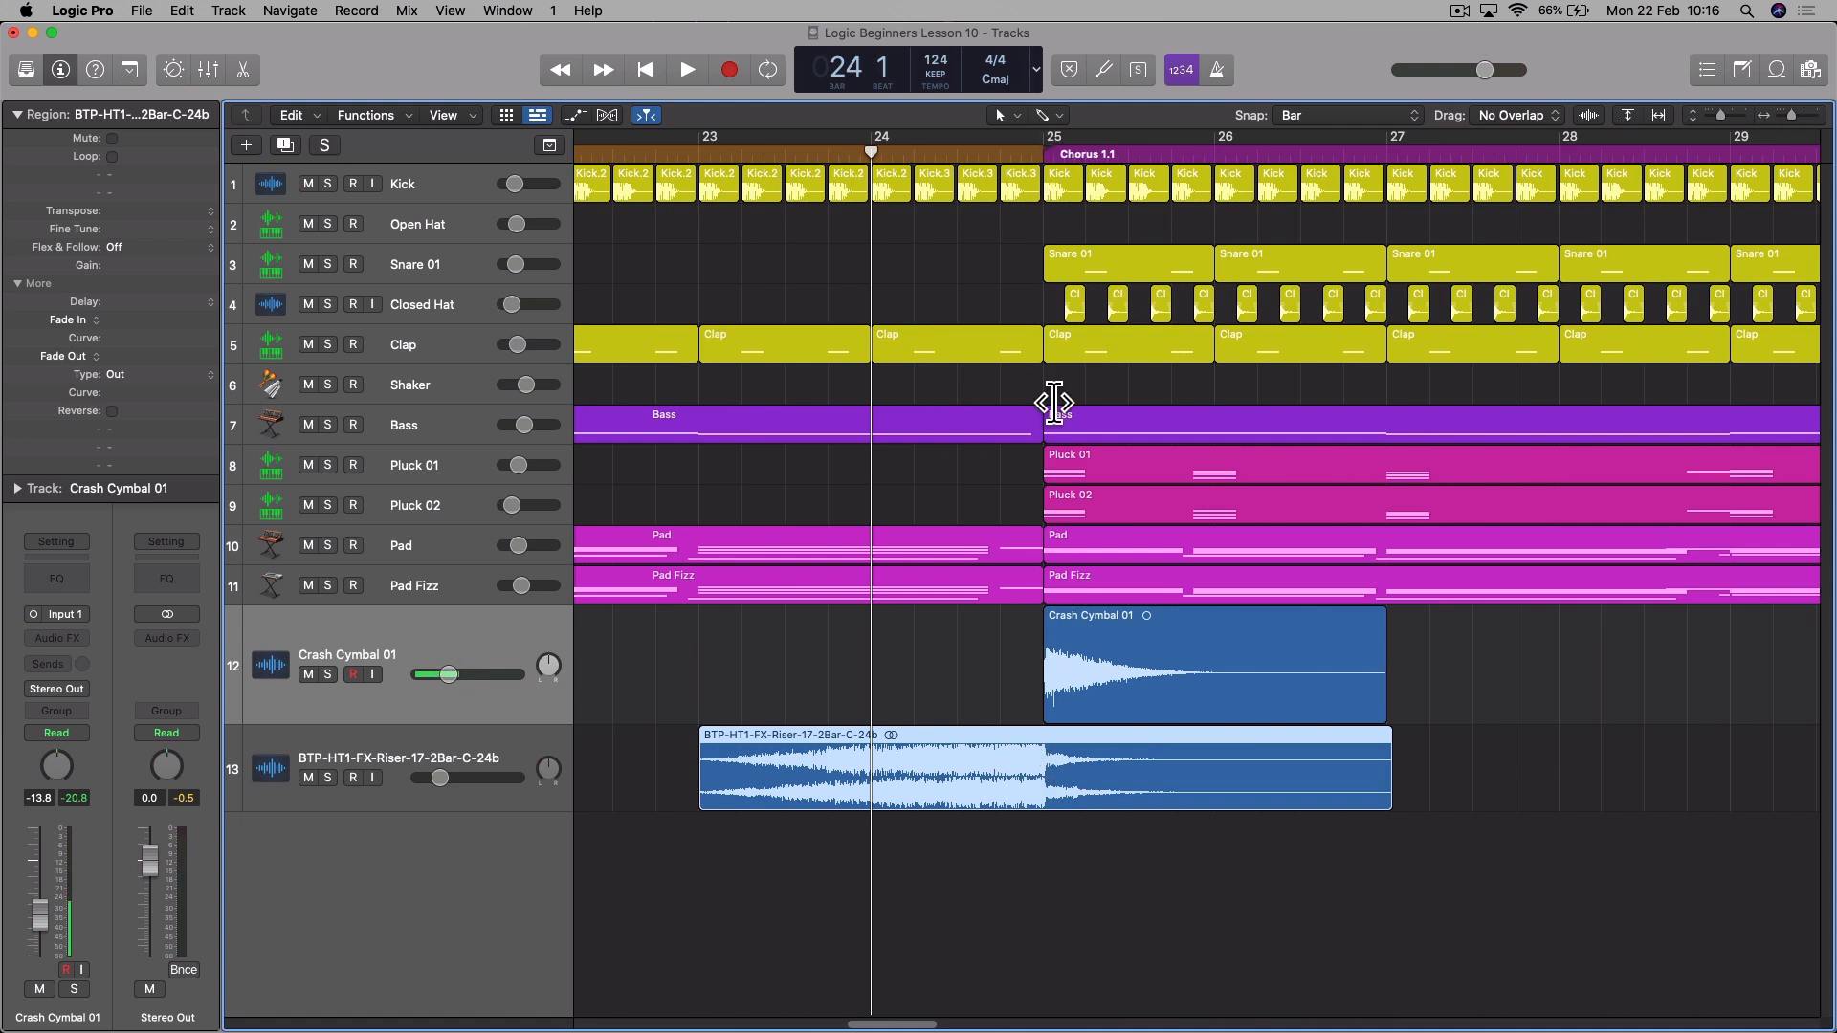
key(super+Left)
key(super+Left)
key(super+Left)
key(super+Left)
key(super+Left)
key(super+Left)
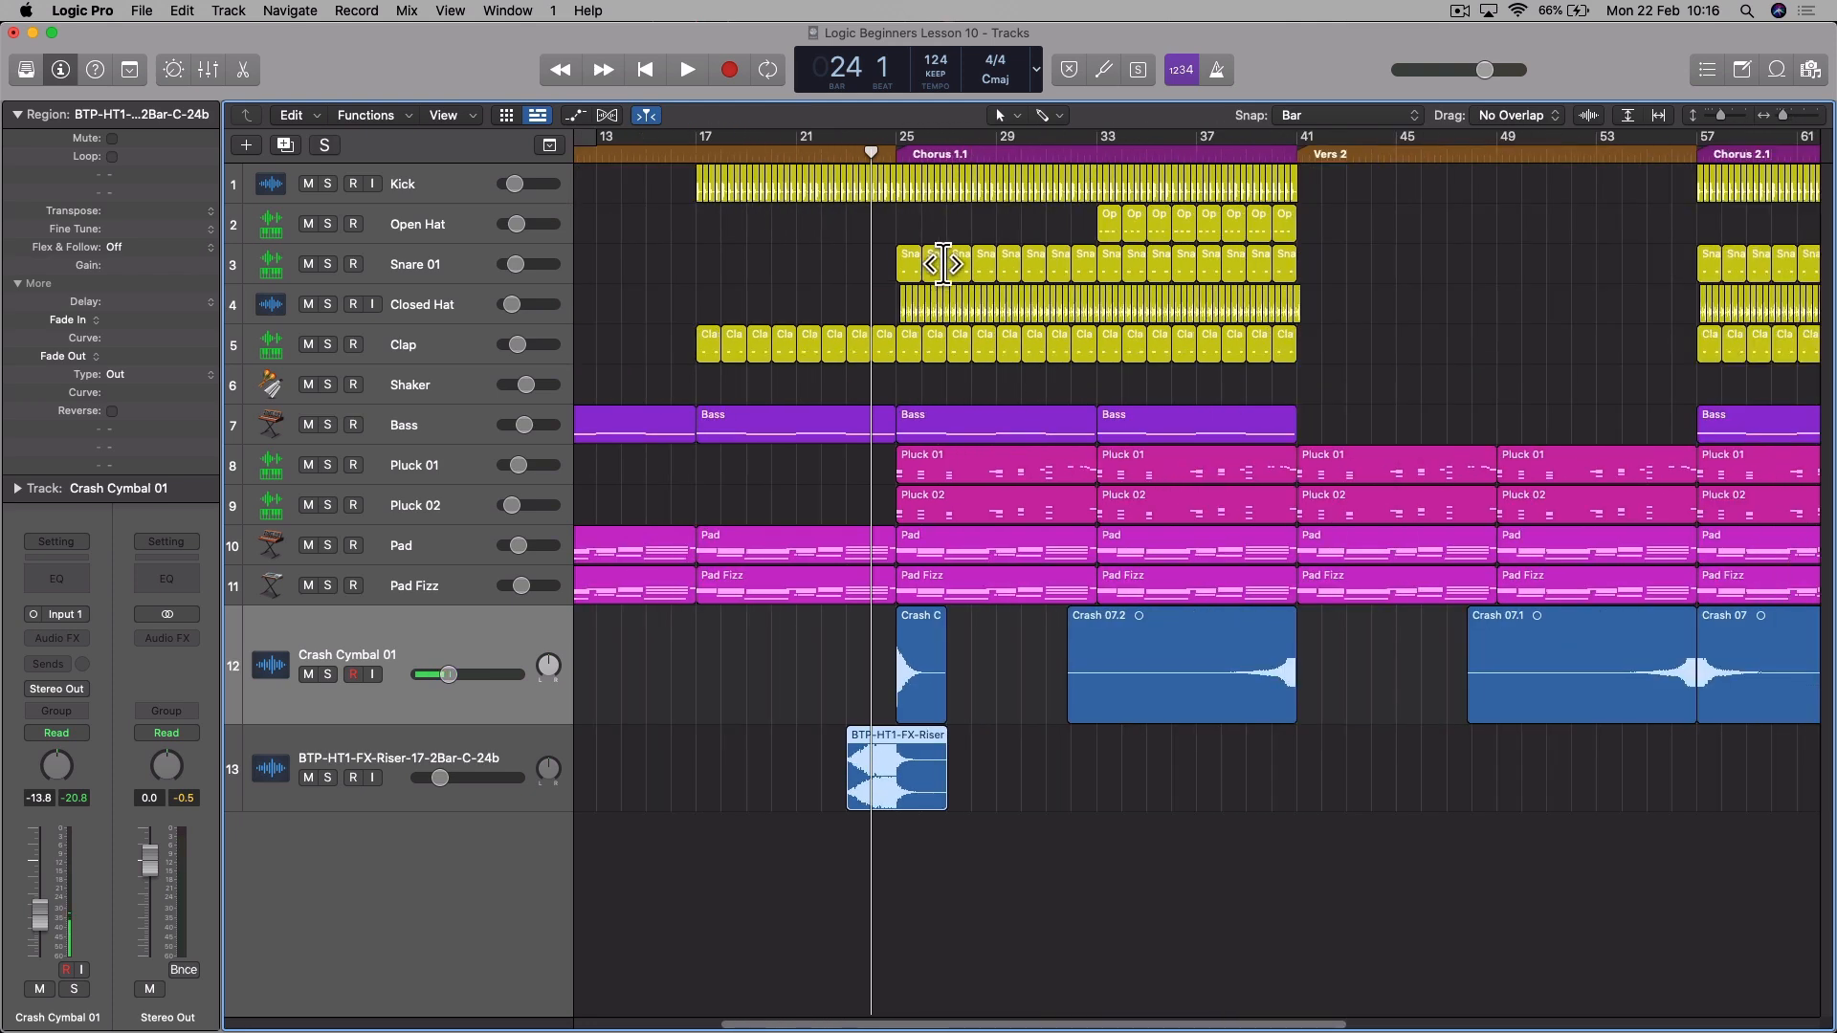
- Set the riser region's gain to -2.7 dB and its track volume to -27.0 dB while repeatedly playing it into Chorus 1.1
key(comma)
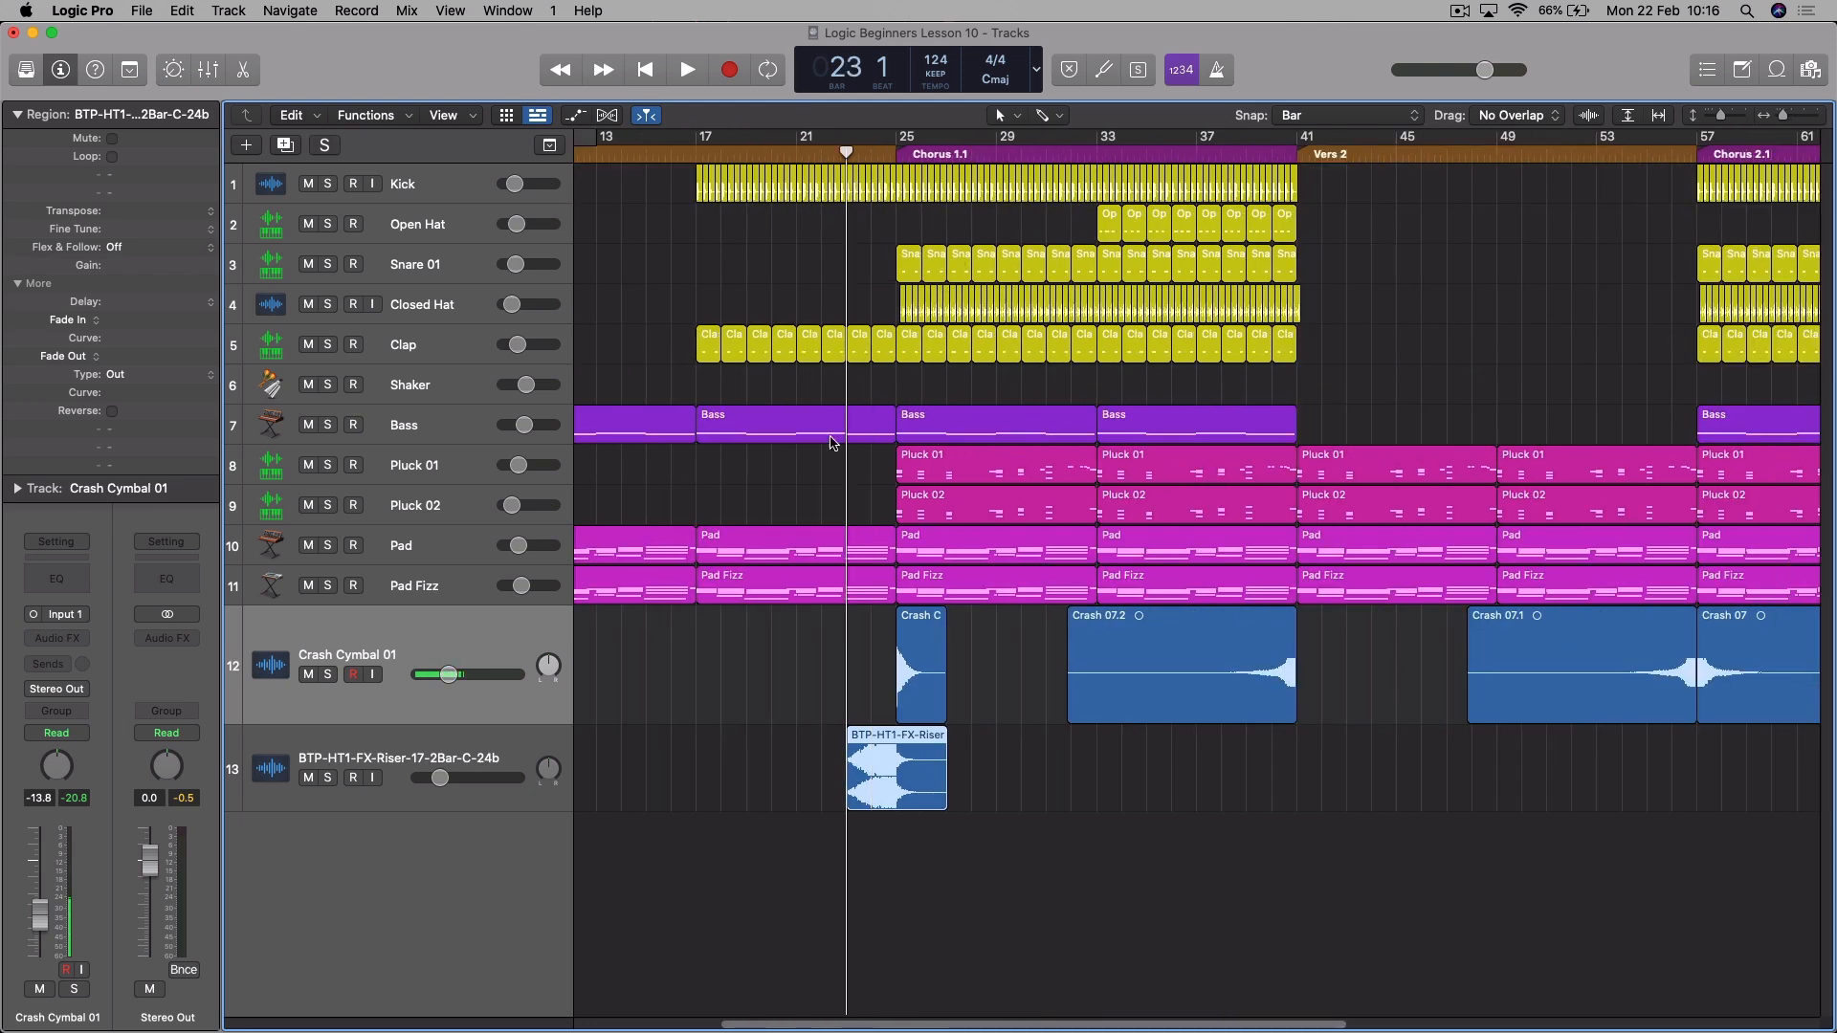
key(space)
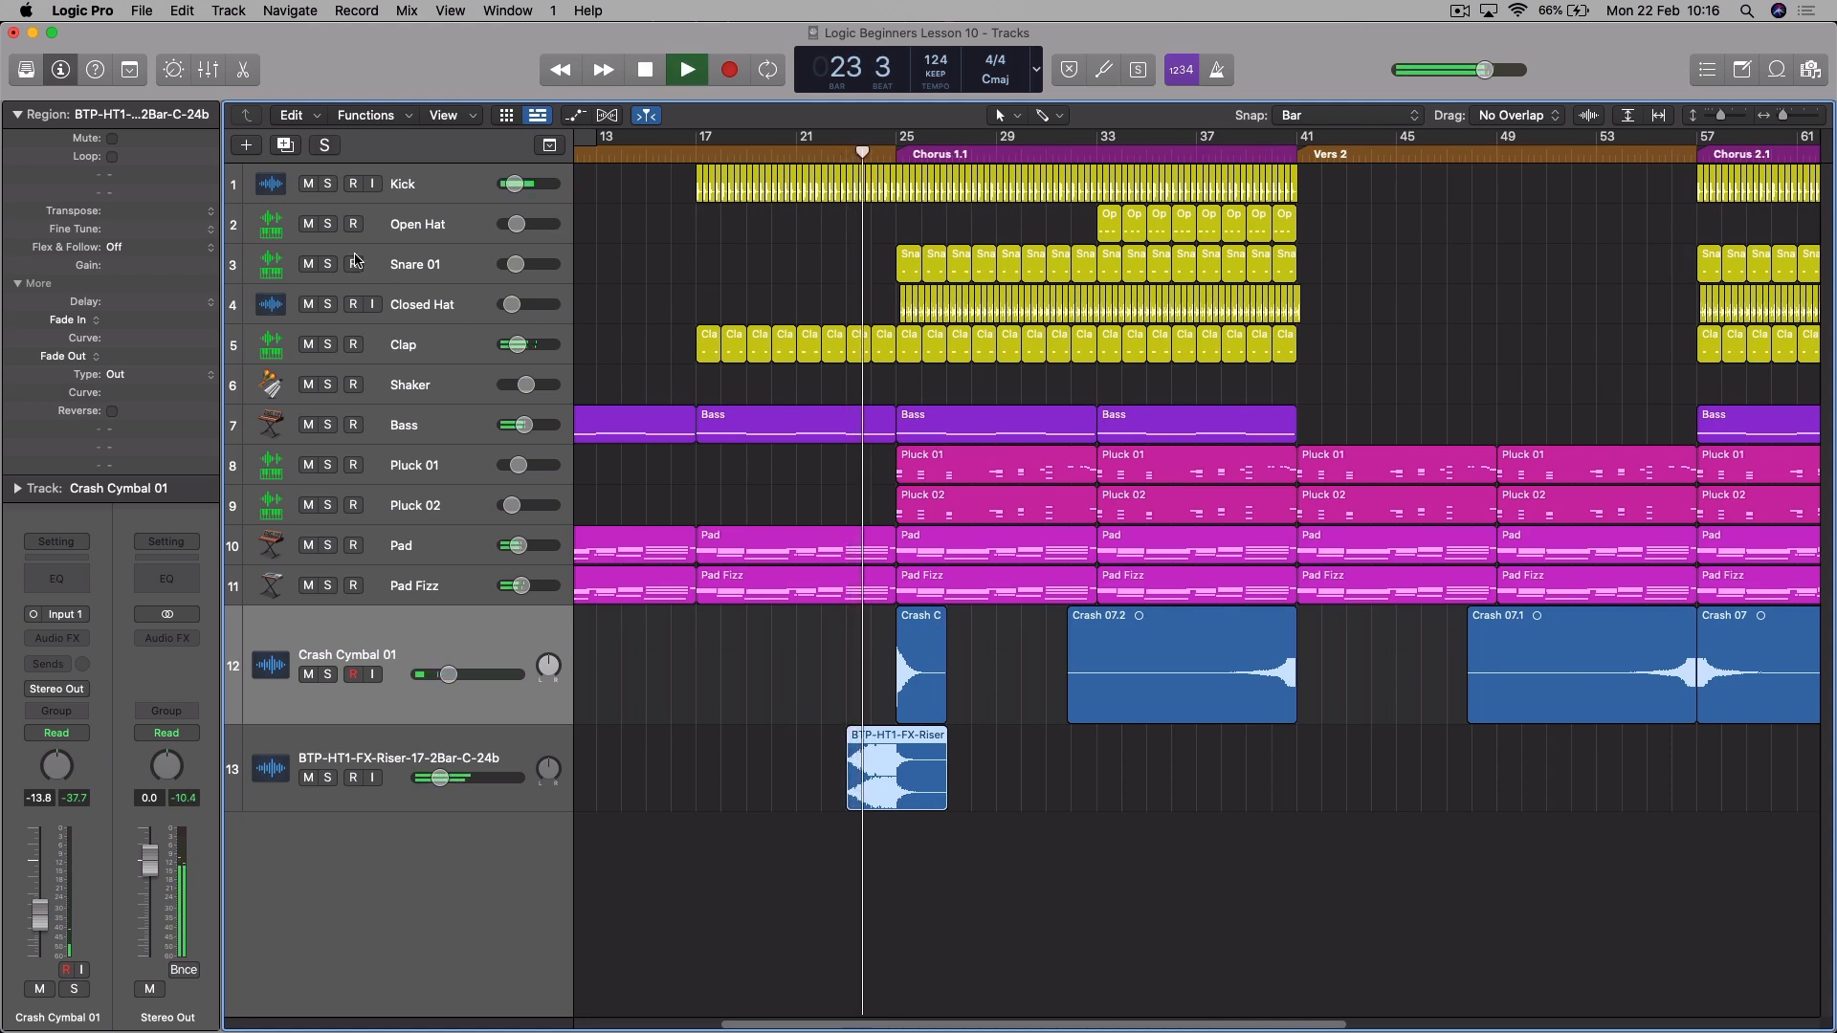
drag(117, 269, 127, 353)
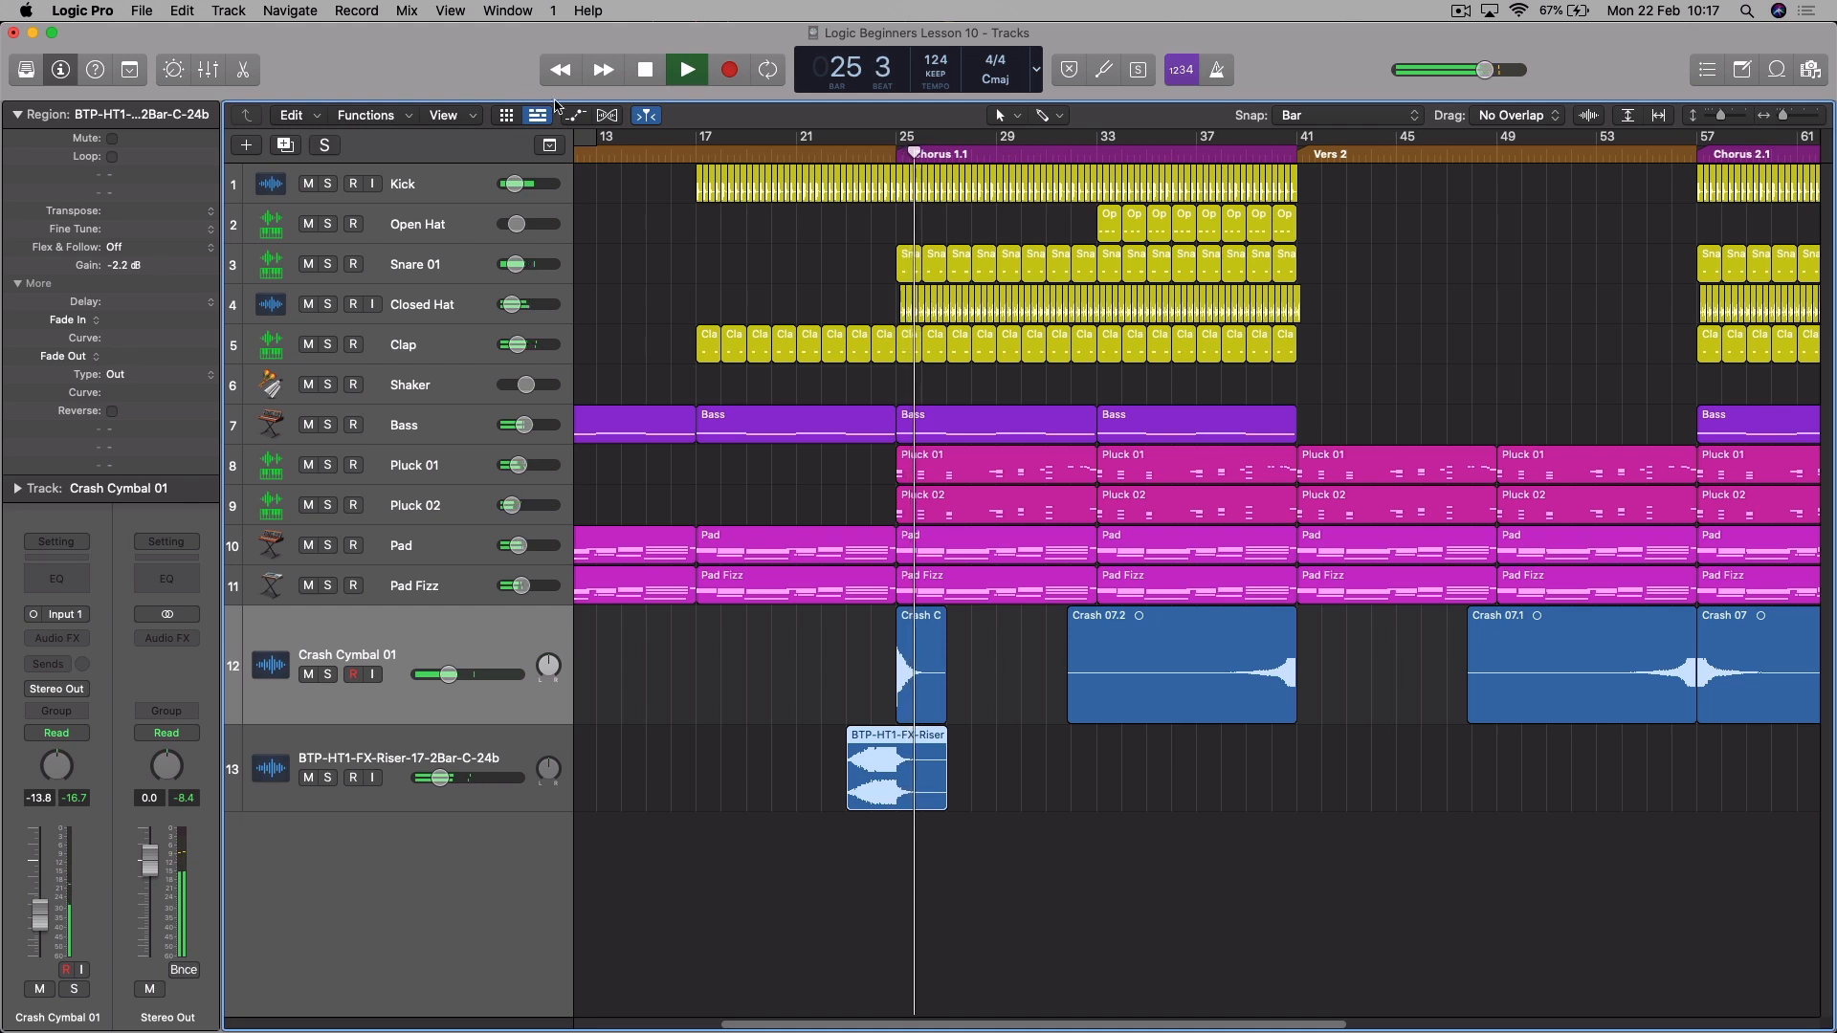
key(space)
click(852, 161)
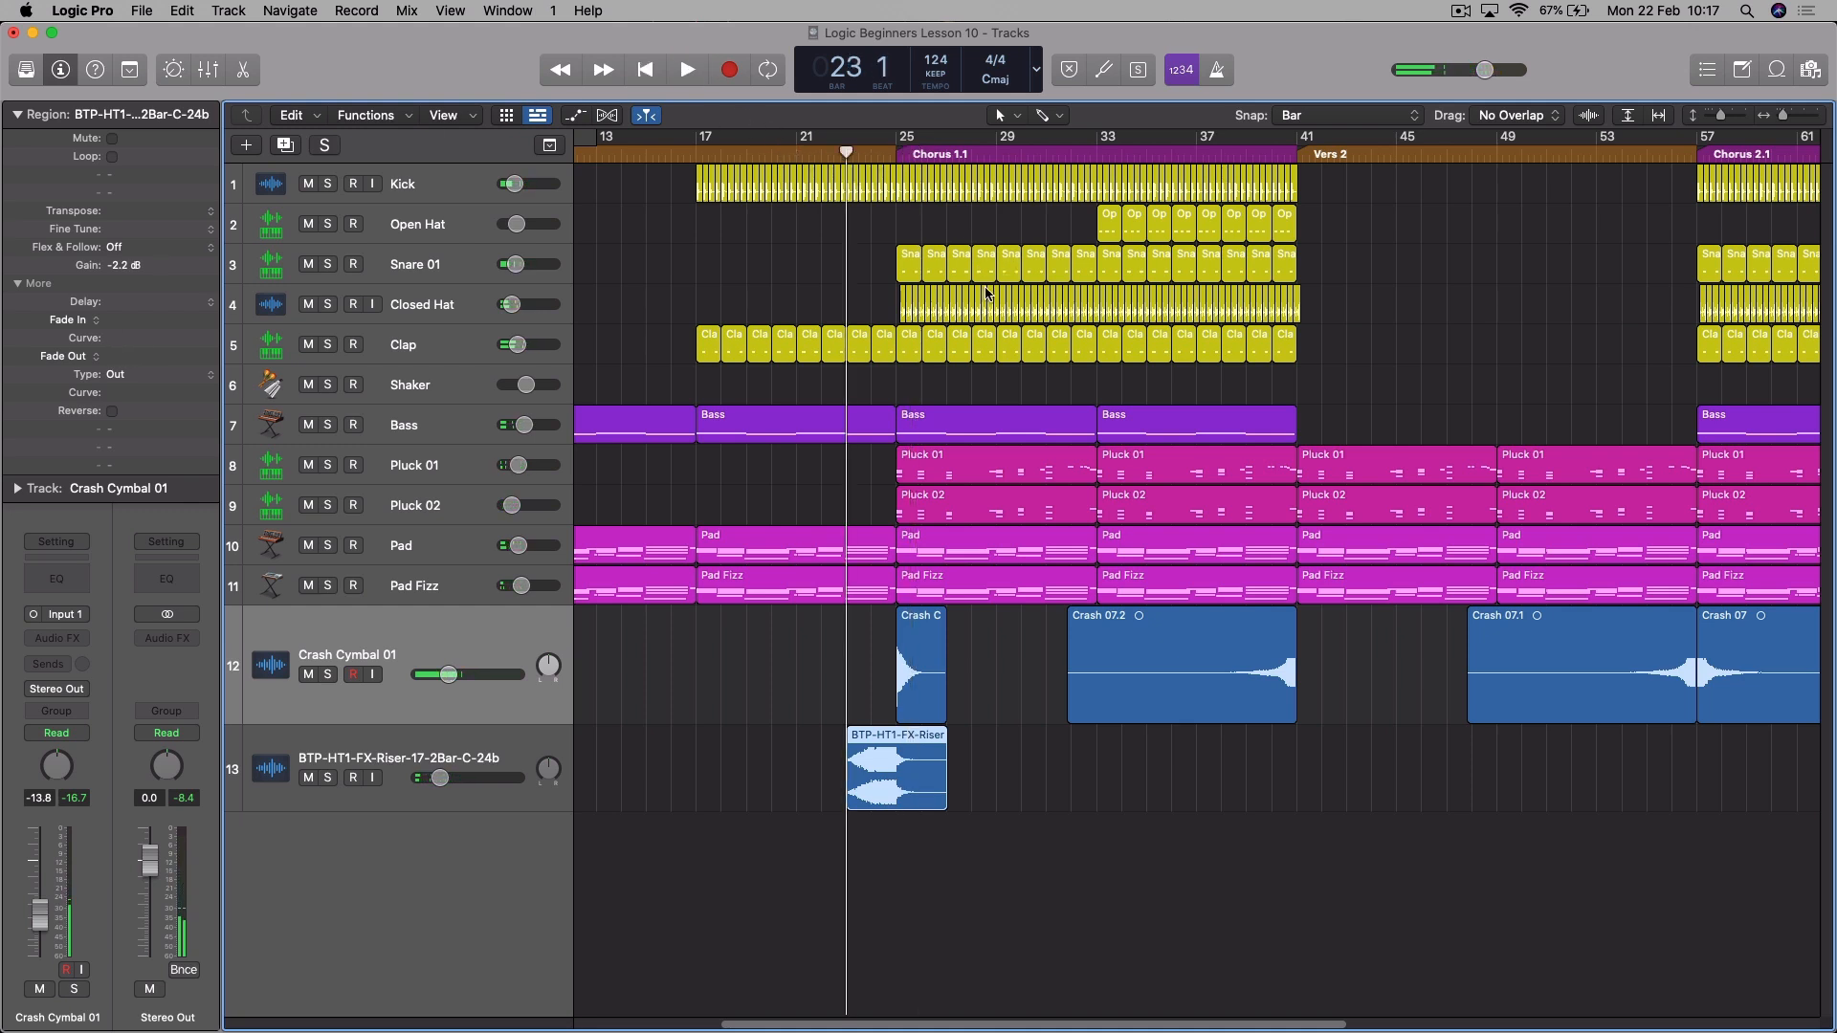
key(space)
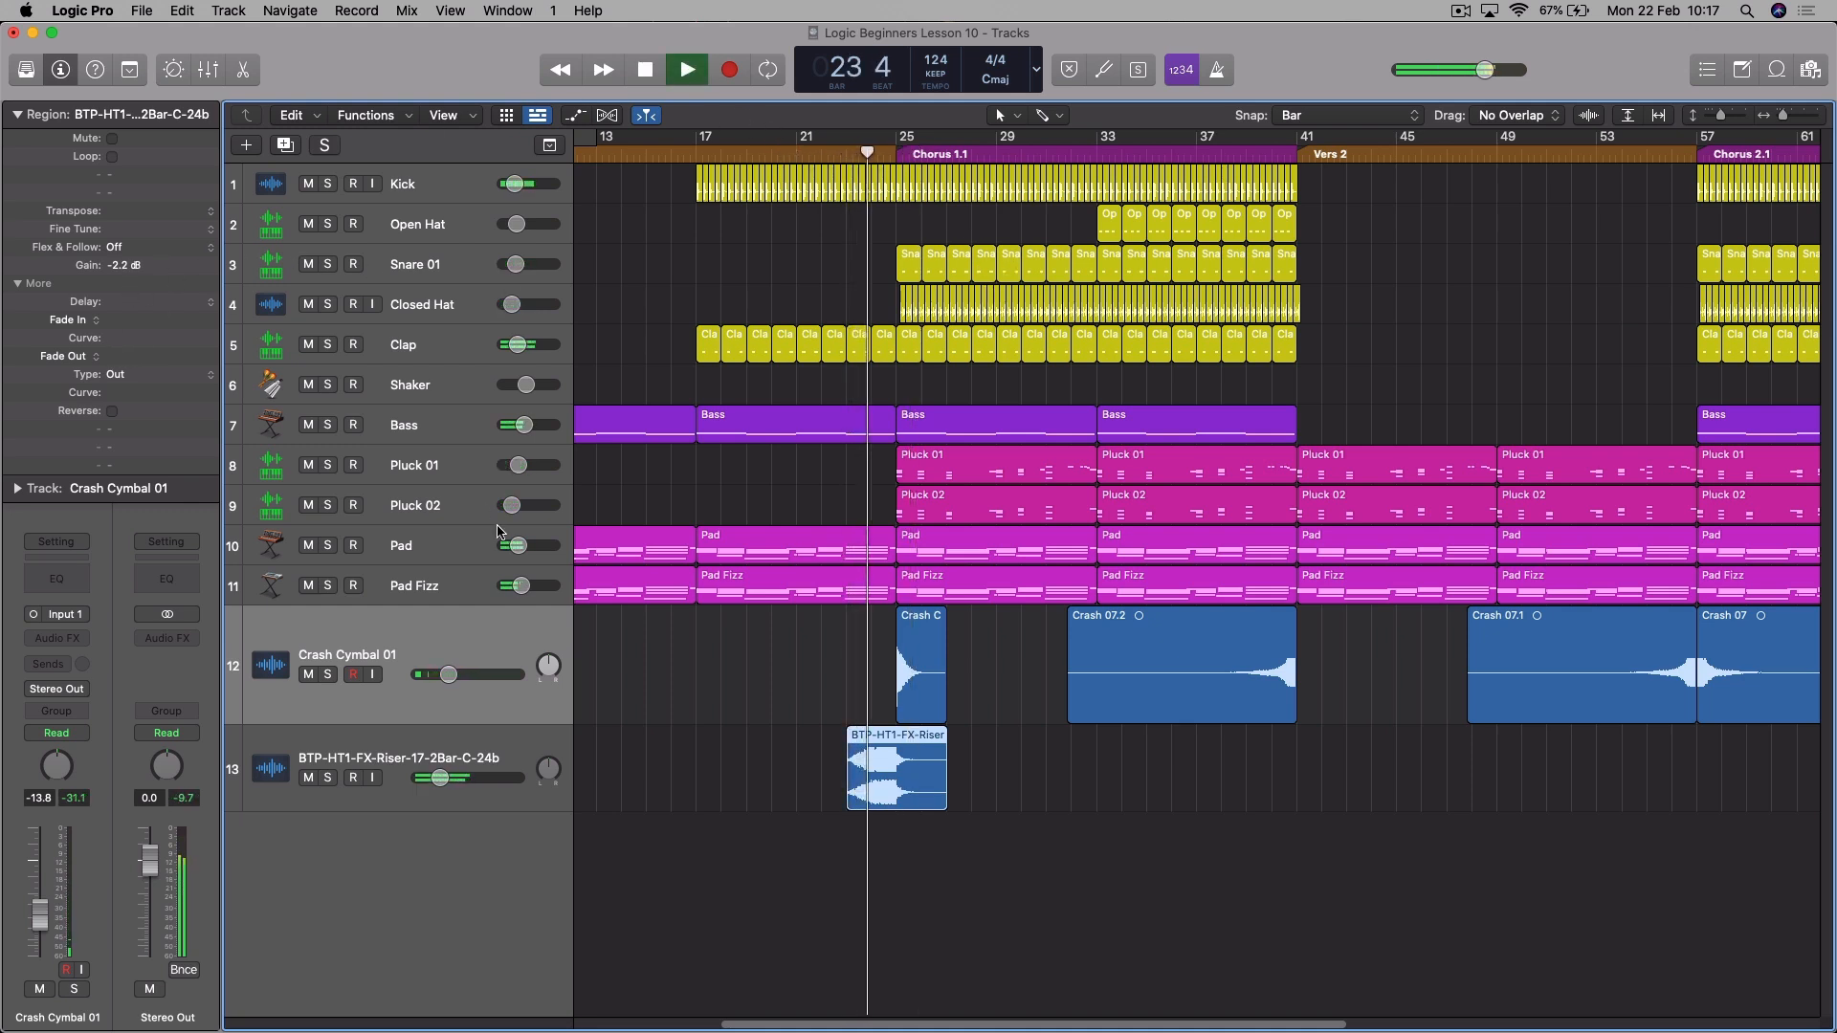
drag(440, 778, 436, 778)
drag(131, 270, 132, 282)
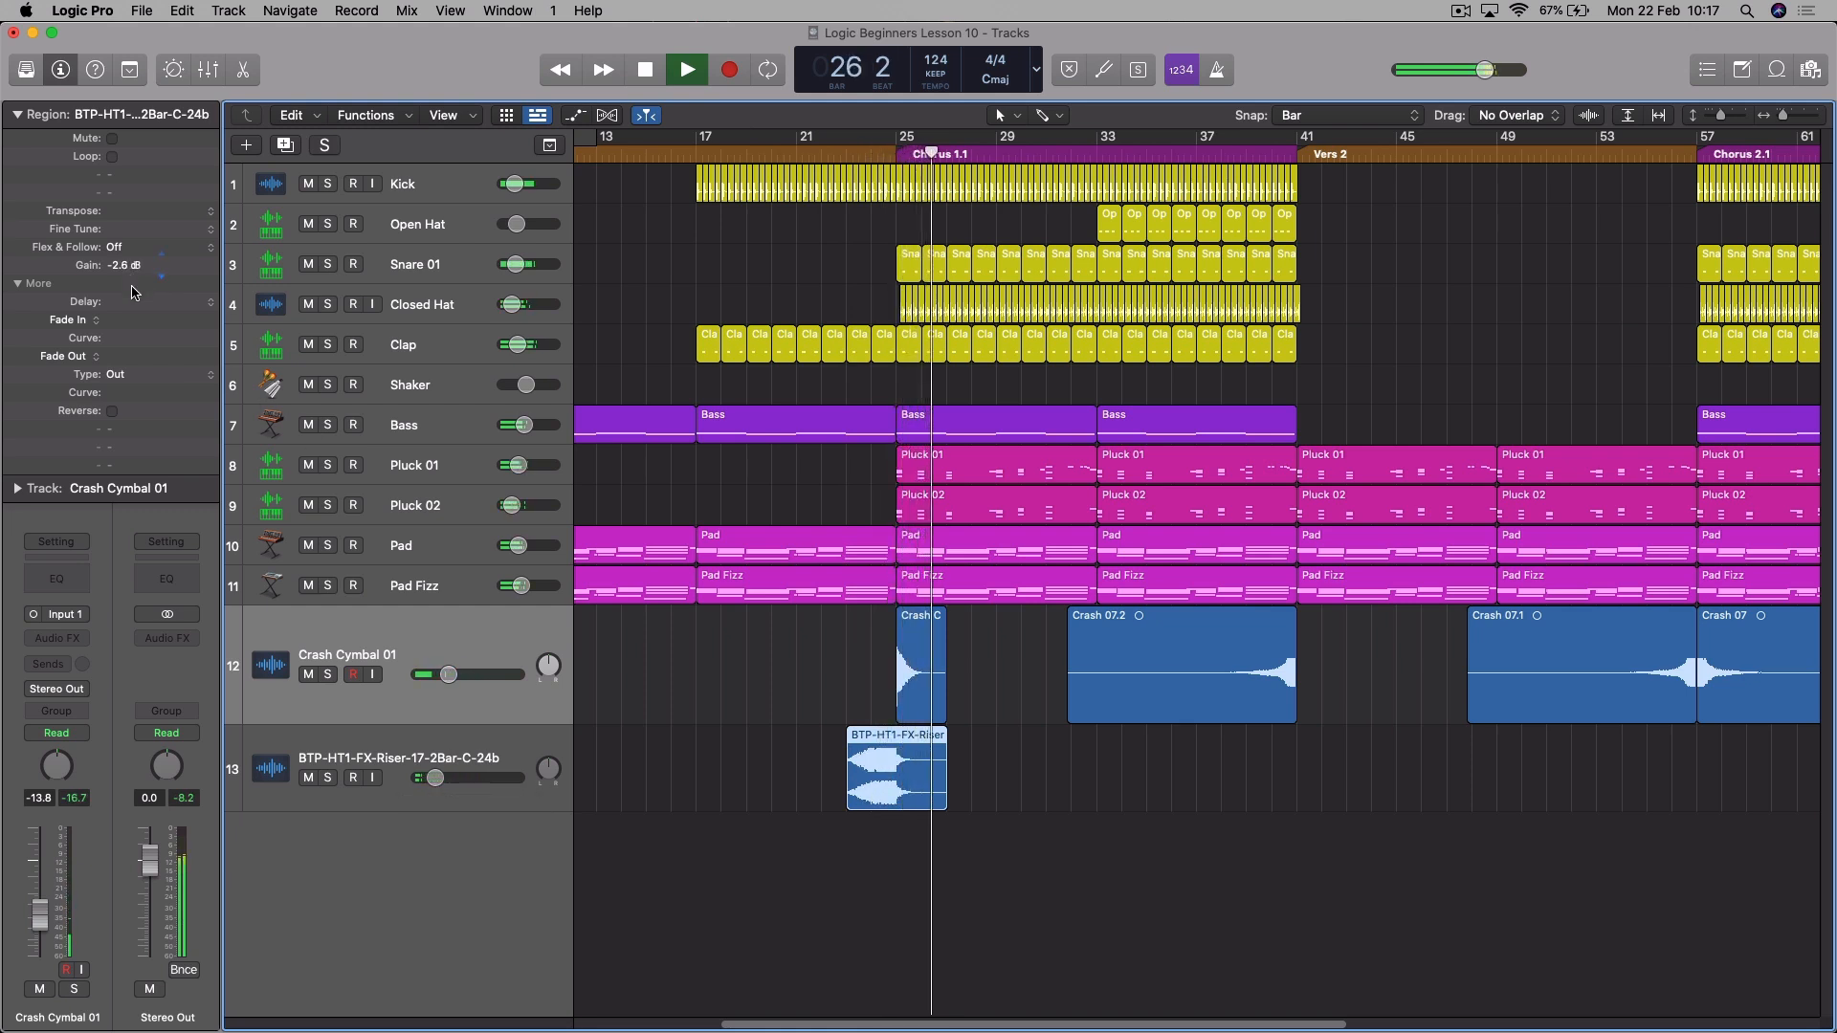
click(869, 150)
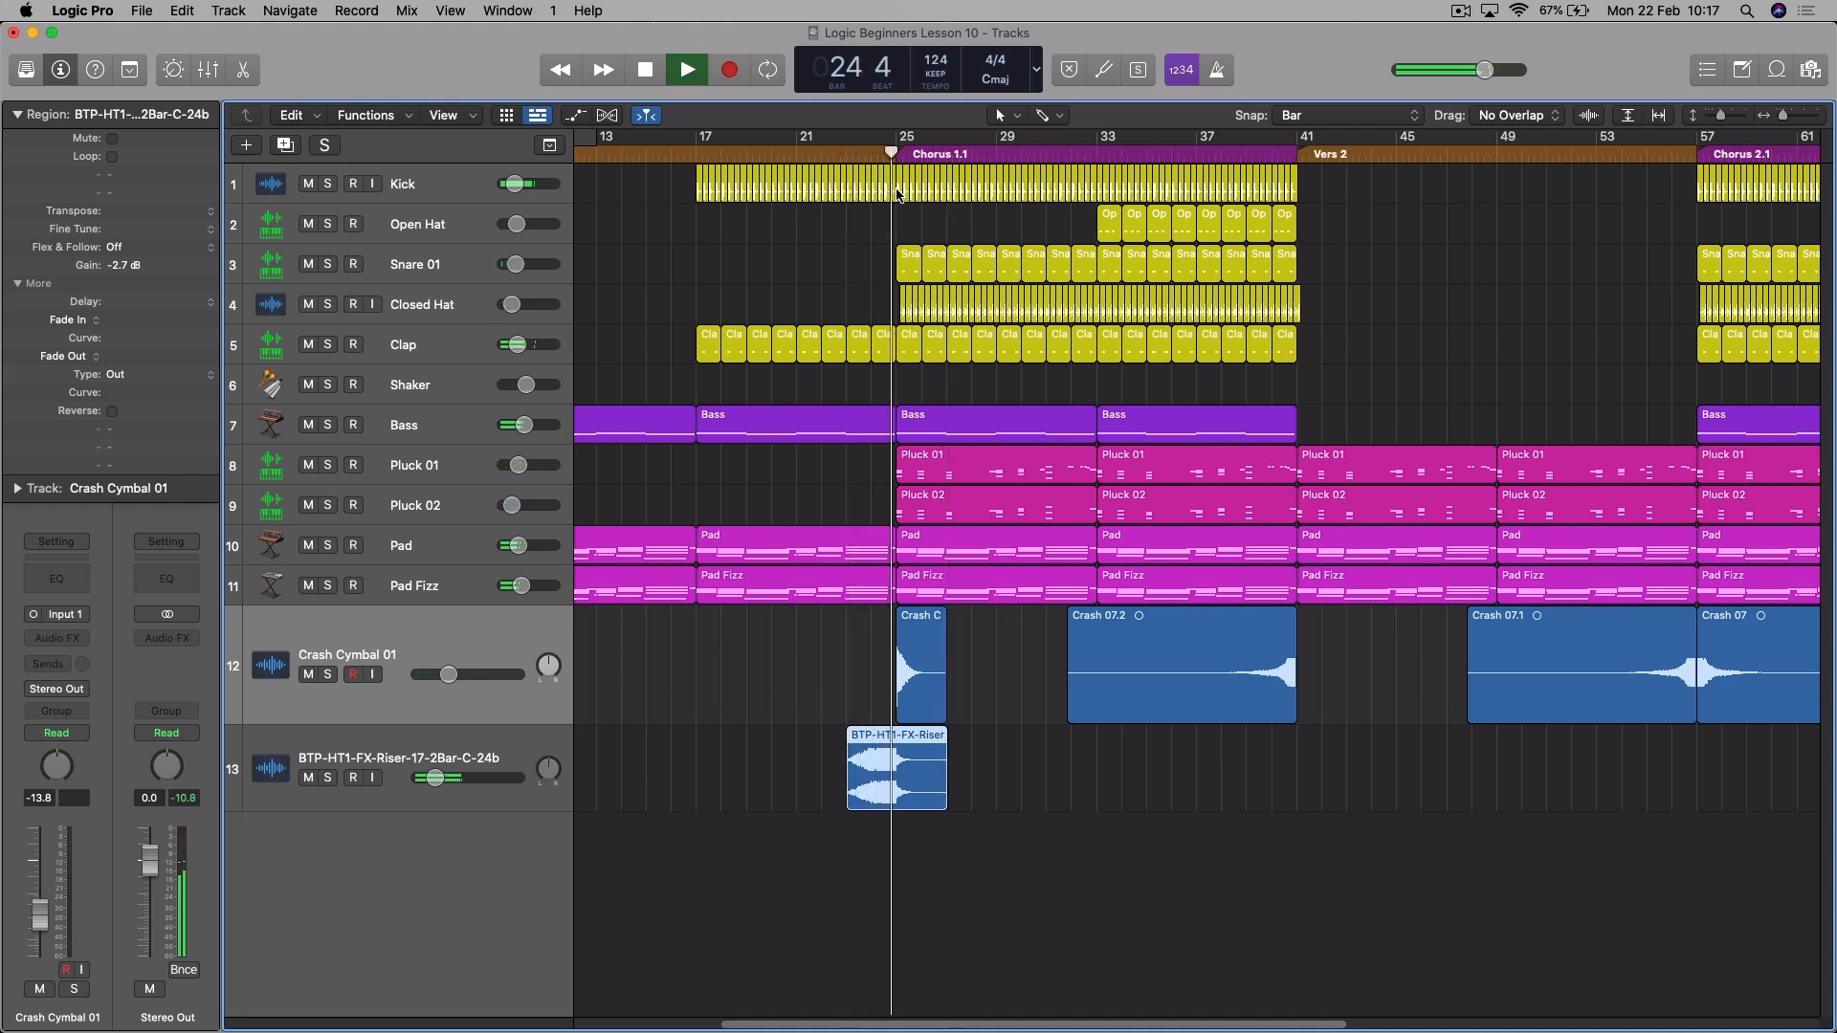
key(space)
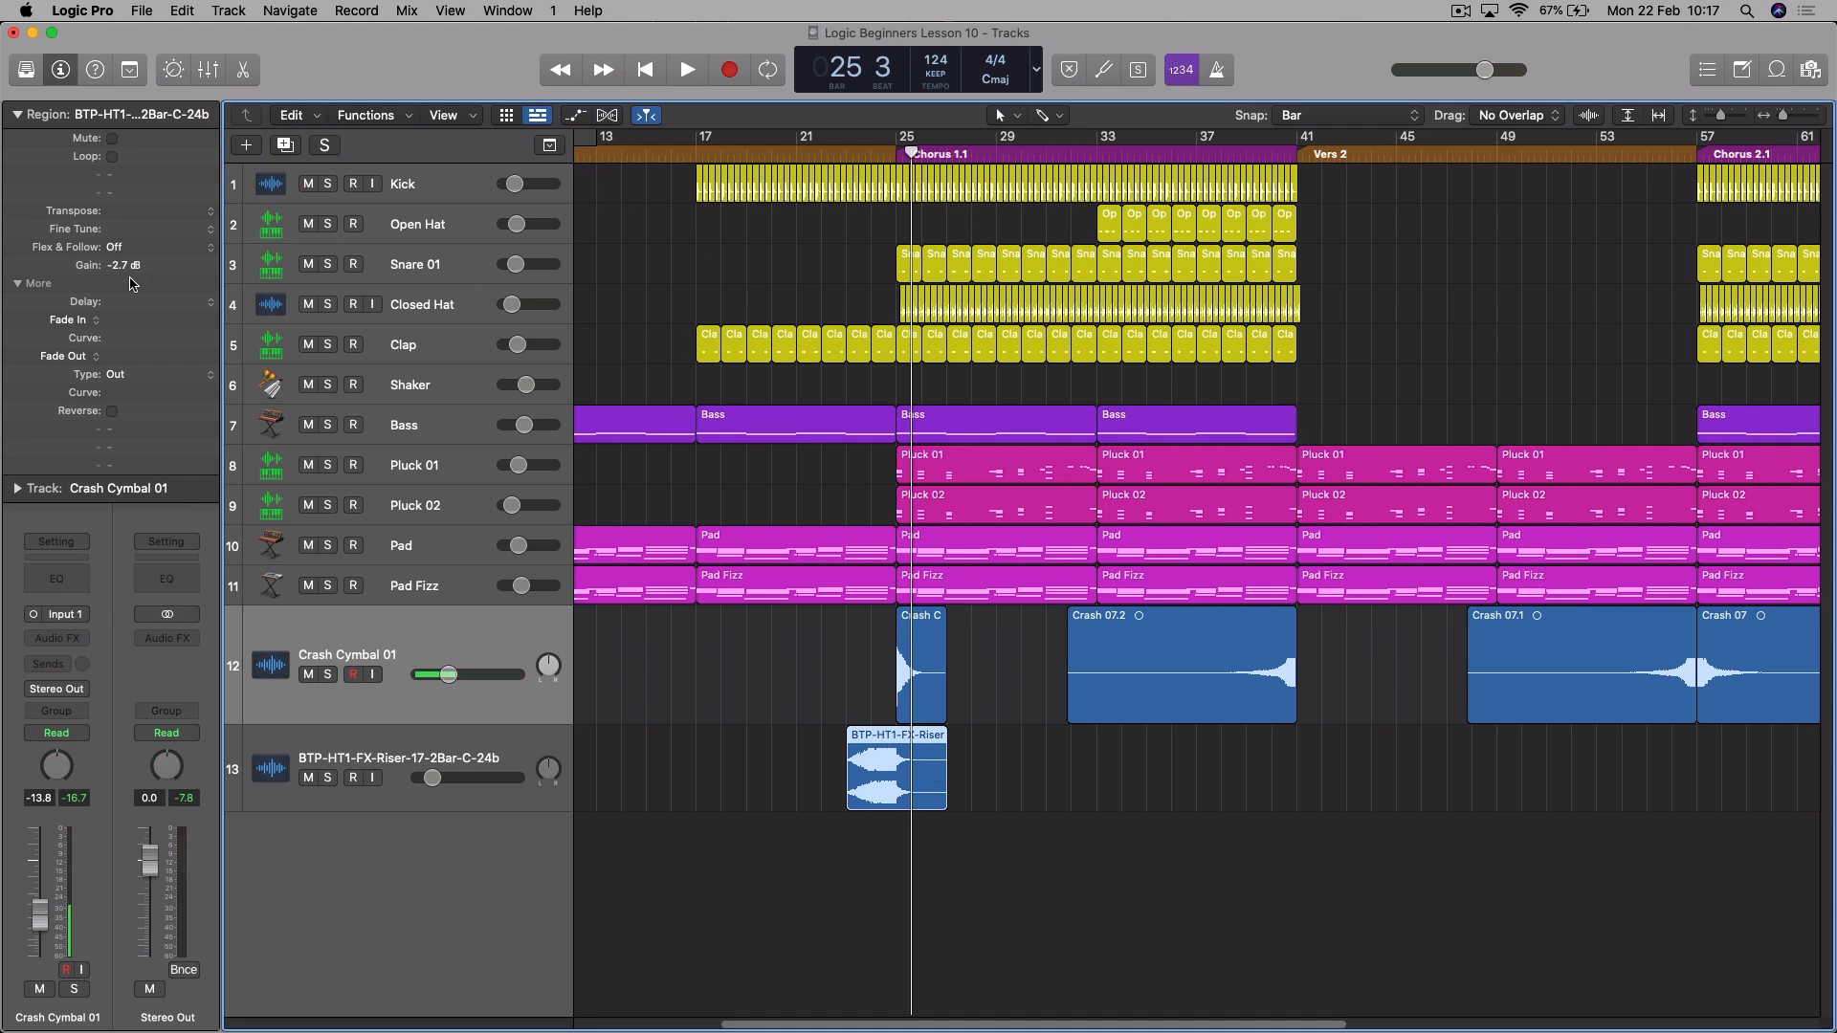
drag(902, 173, 840, 169)
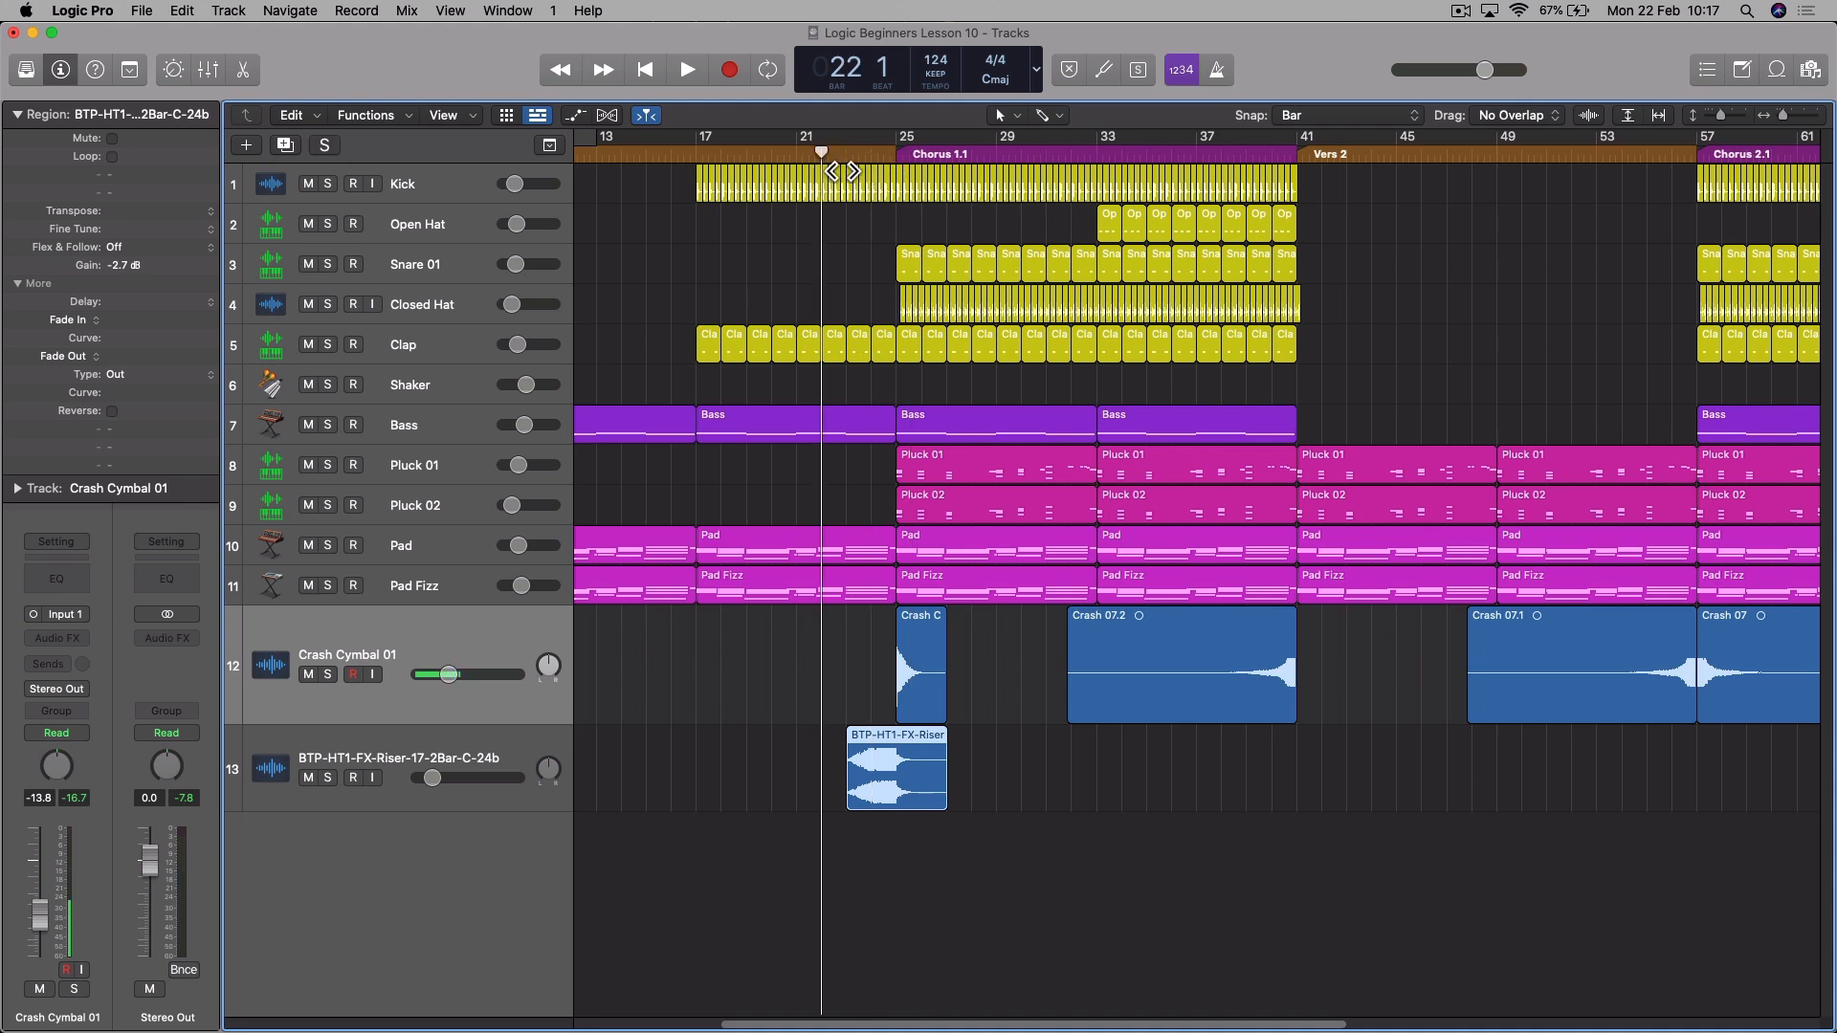
key(space)
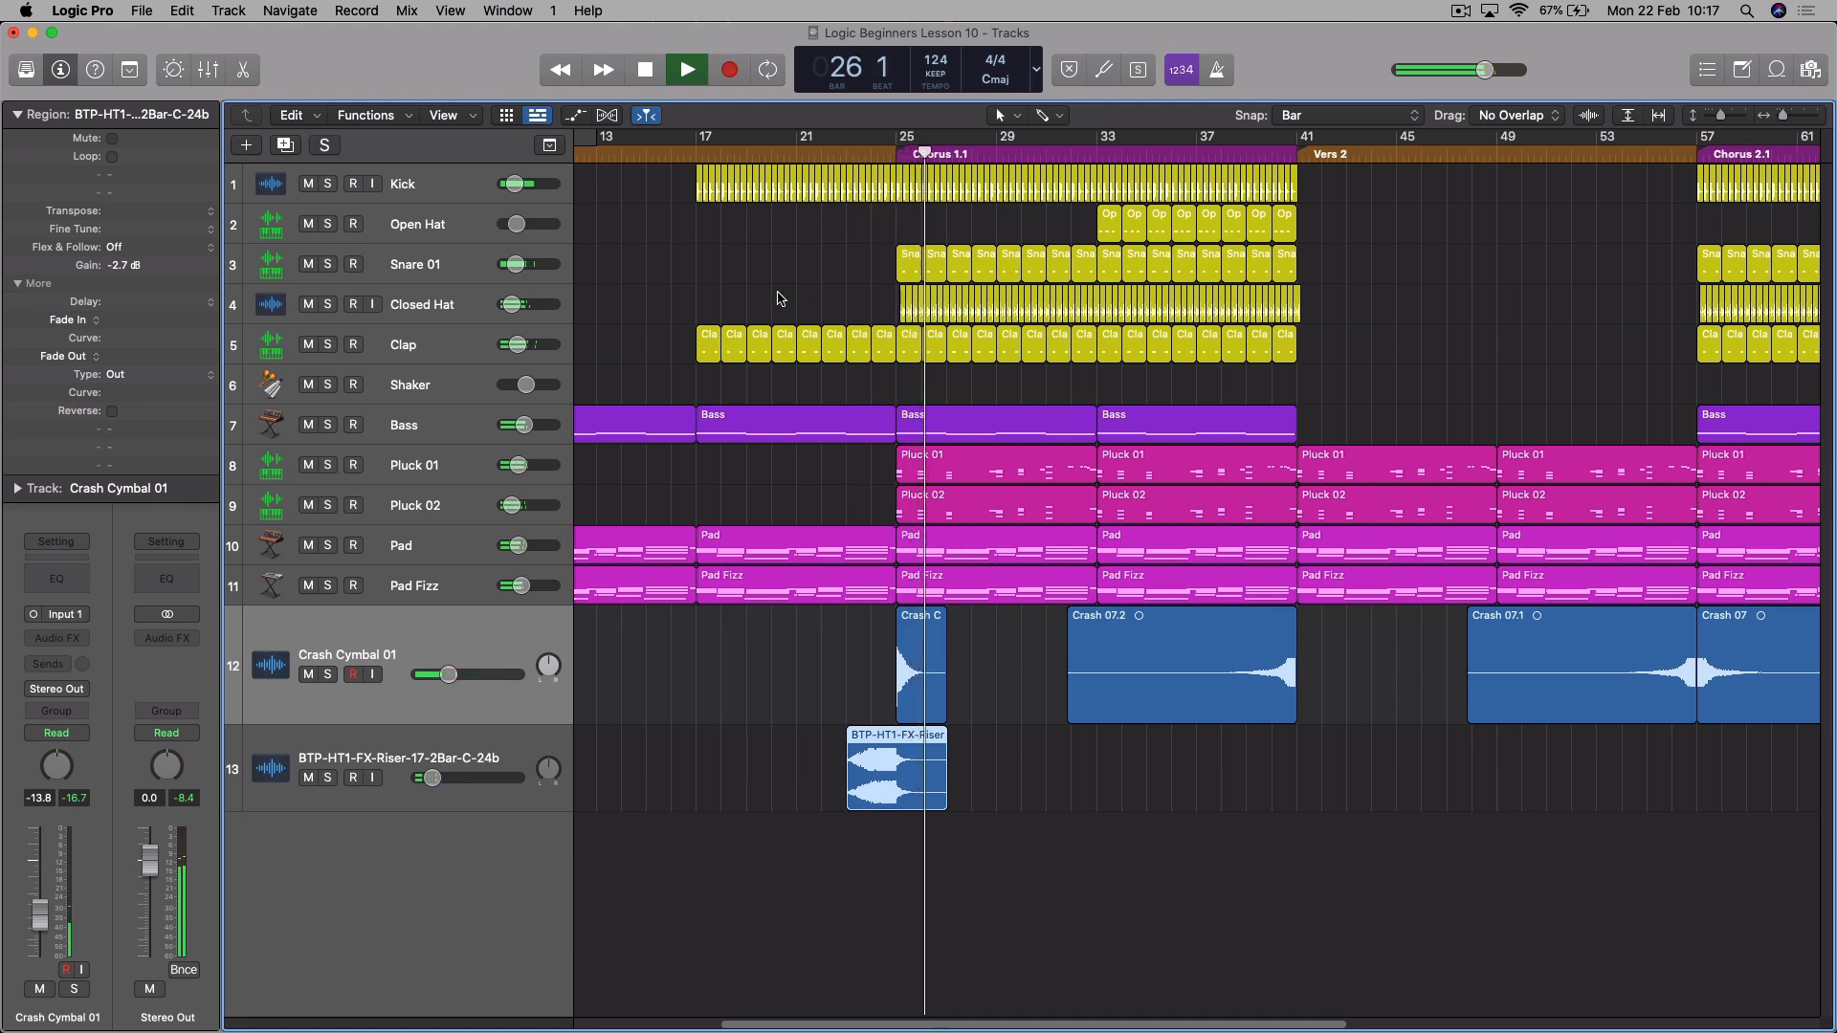
key(space)
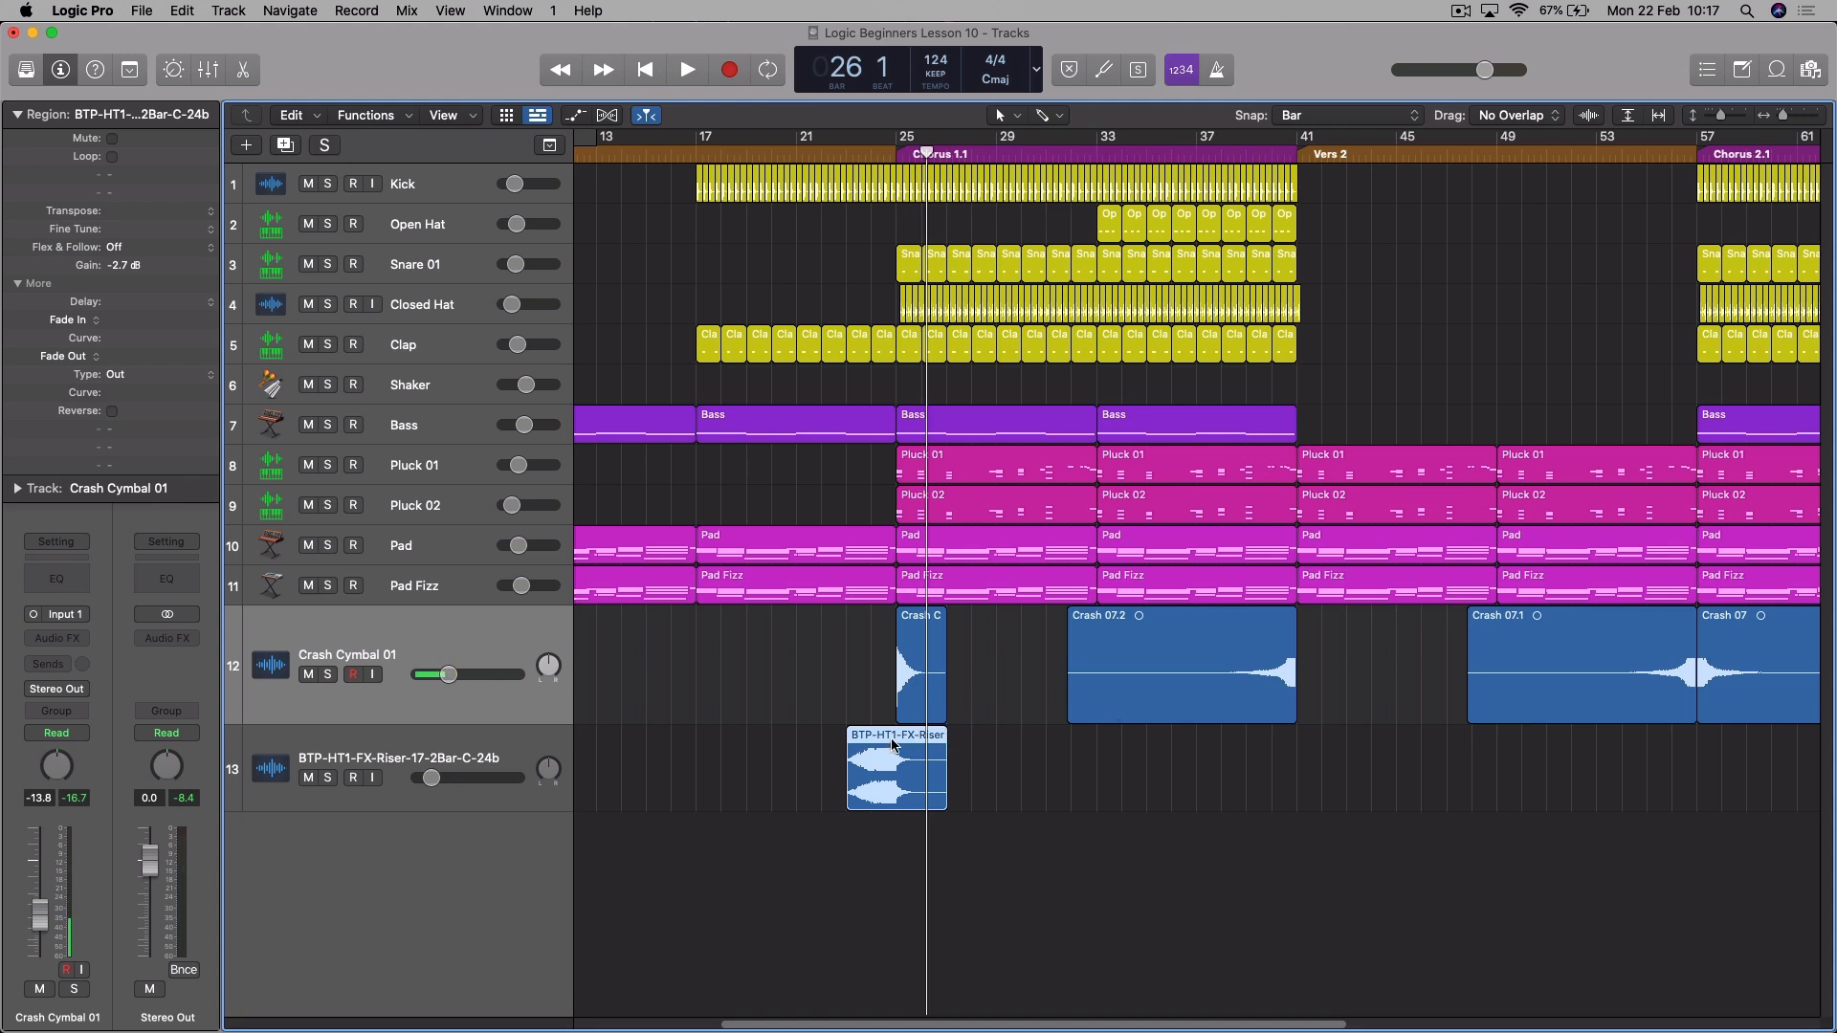
- Copy the riser region to bar 55 so it peaks at the start of Chorus 2.1, and play the transition
drag(889, 739, 1692, 737)
key(space)
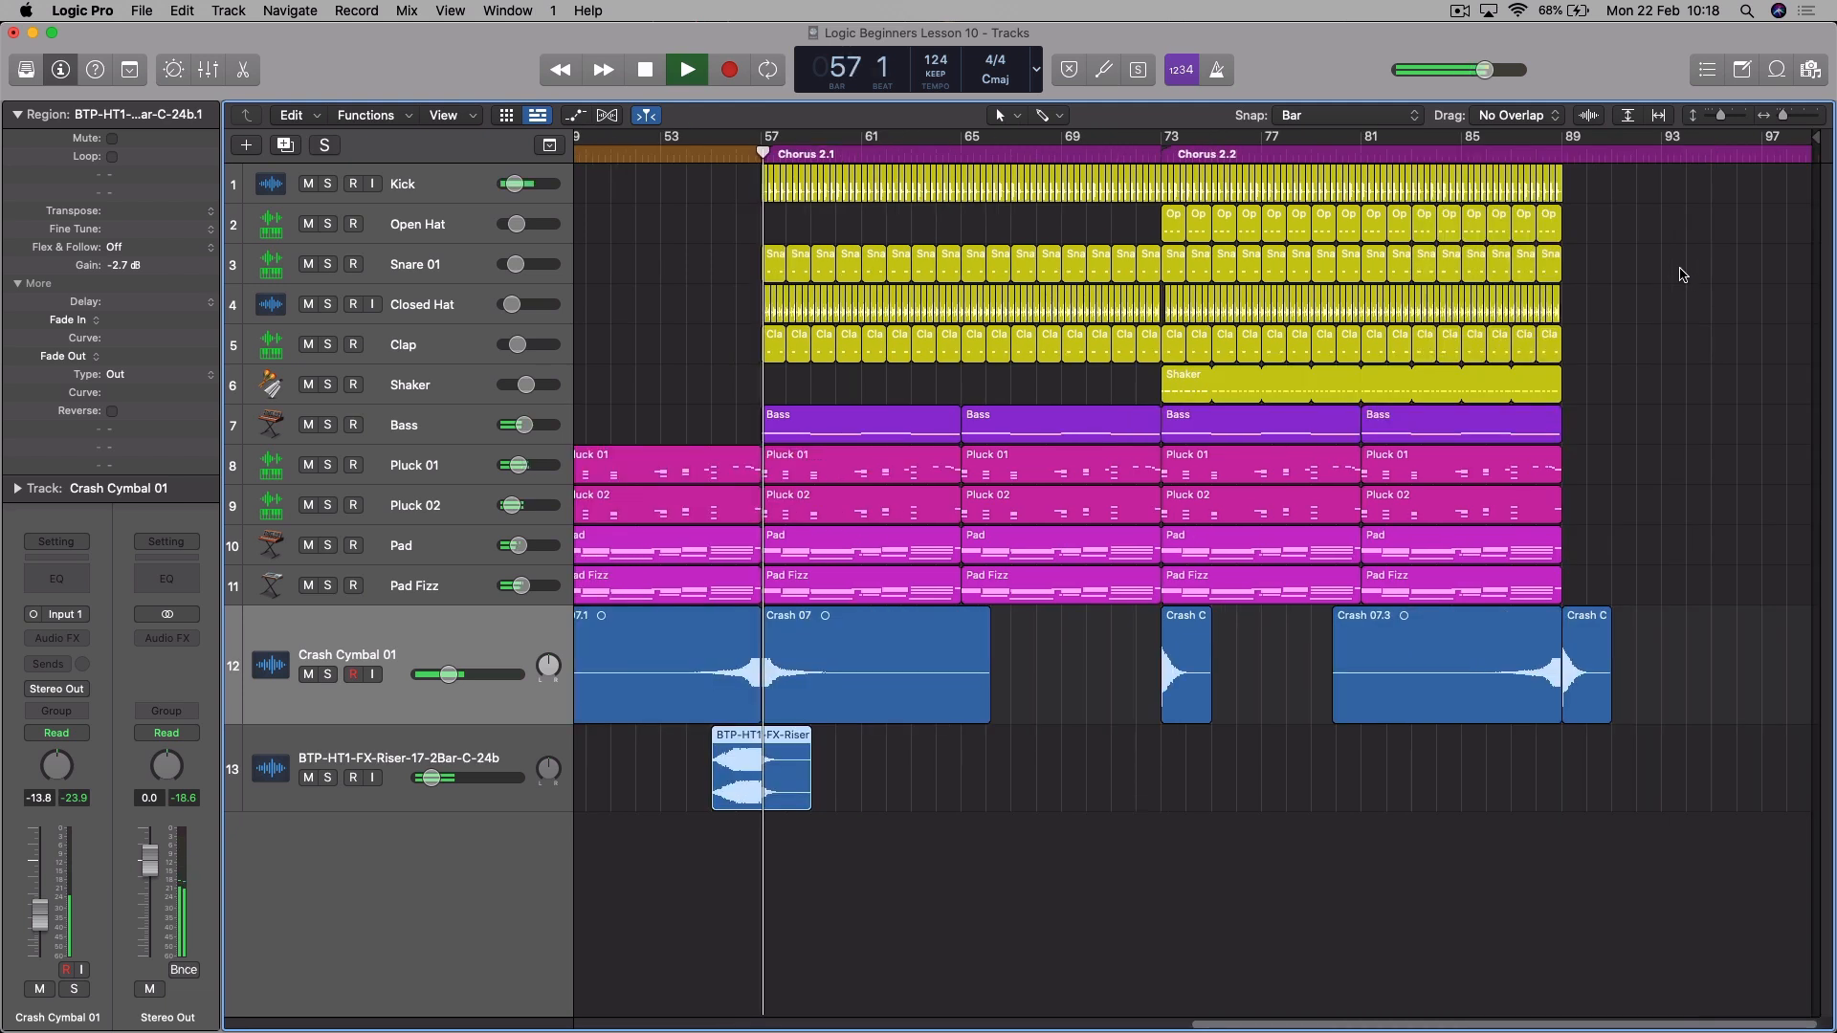
key(space)
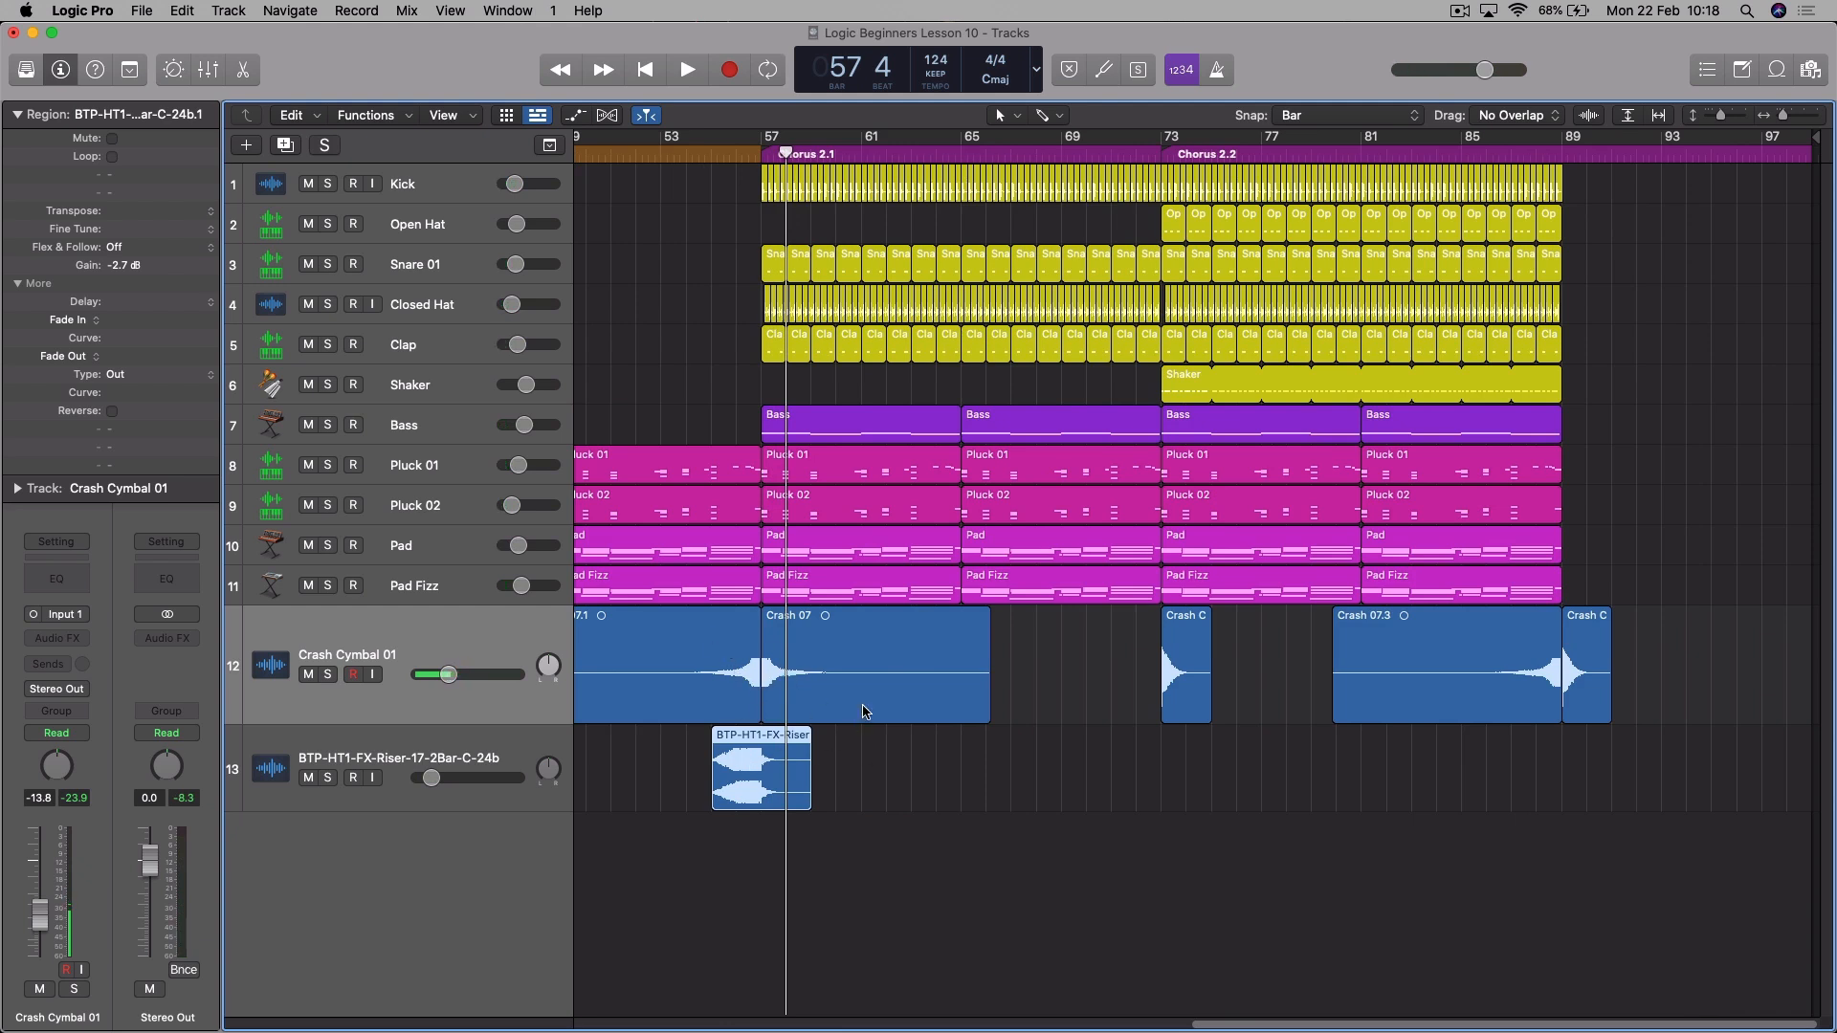
- Rename the BTP-HT1-FX-Riser-17-2Bar-C-24b track to Riser
double_click(399, 758)
text(Riser)
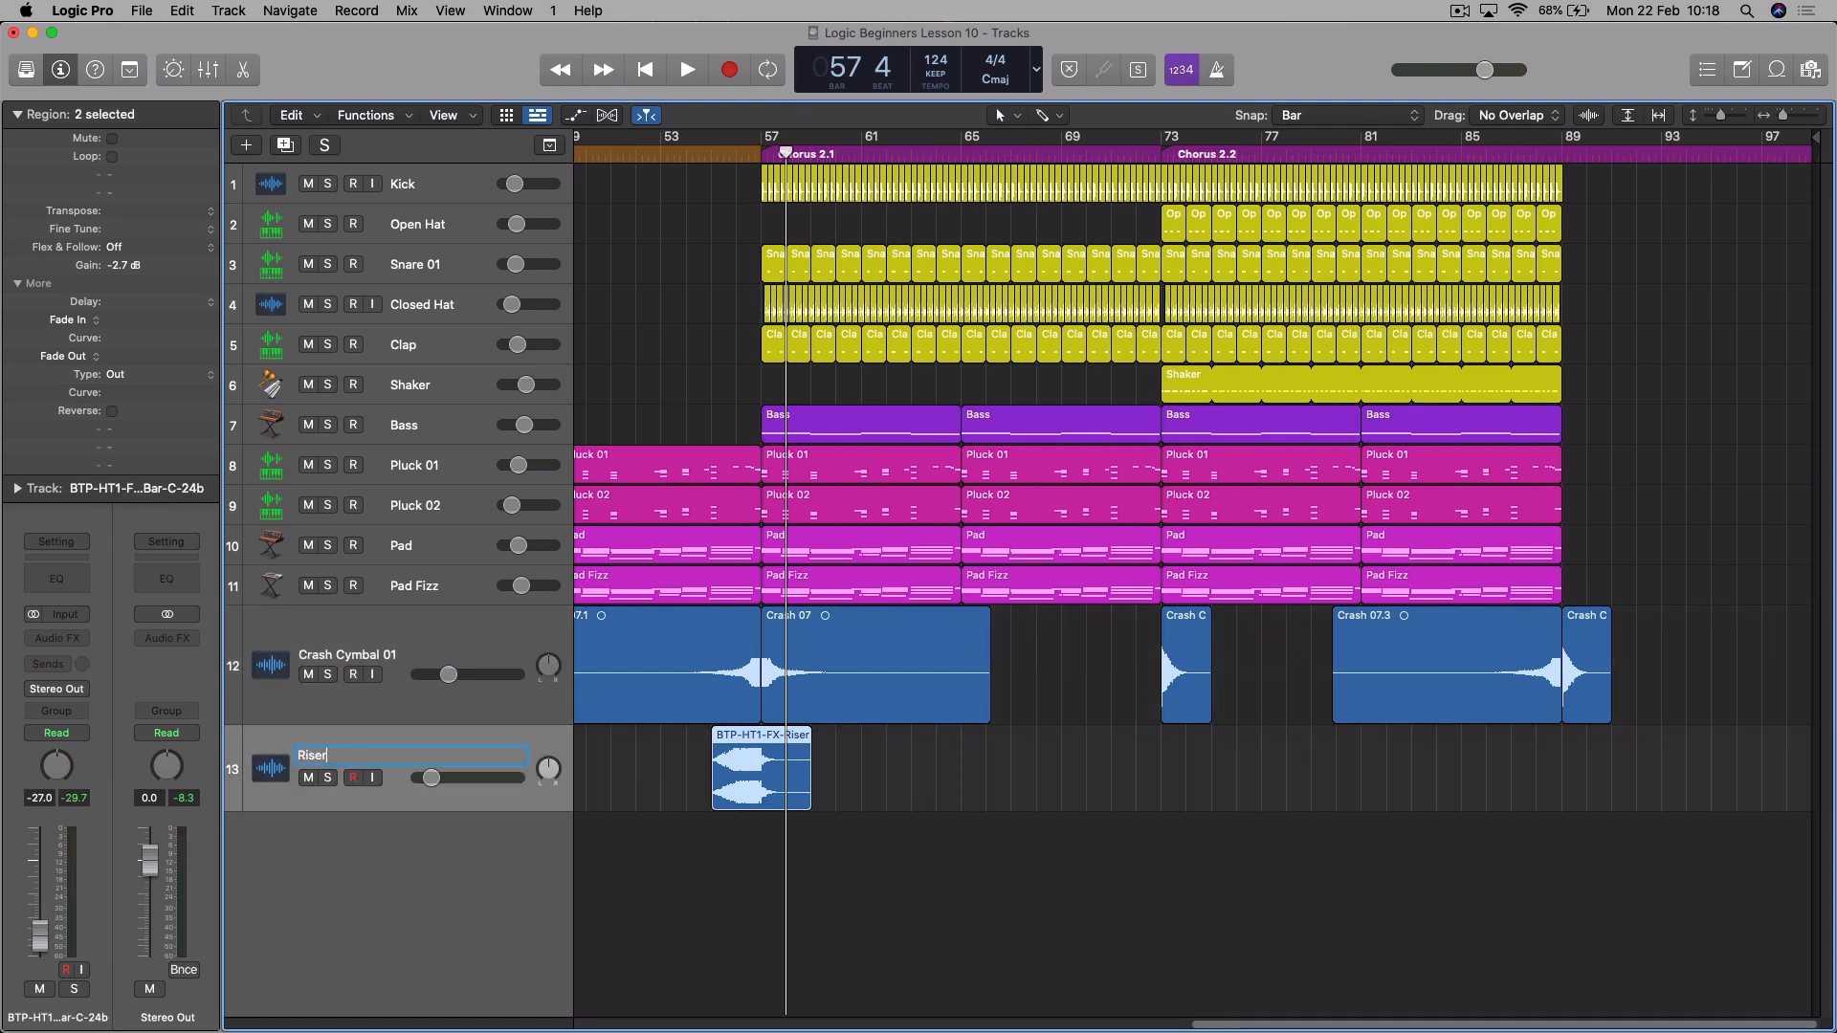
key(Return)
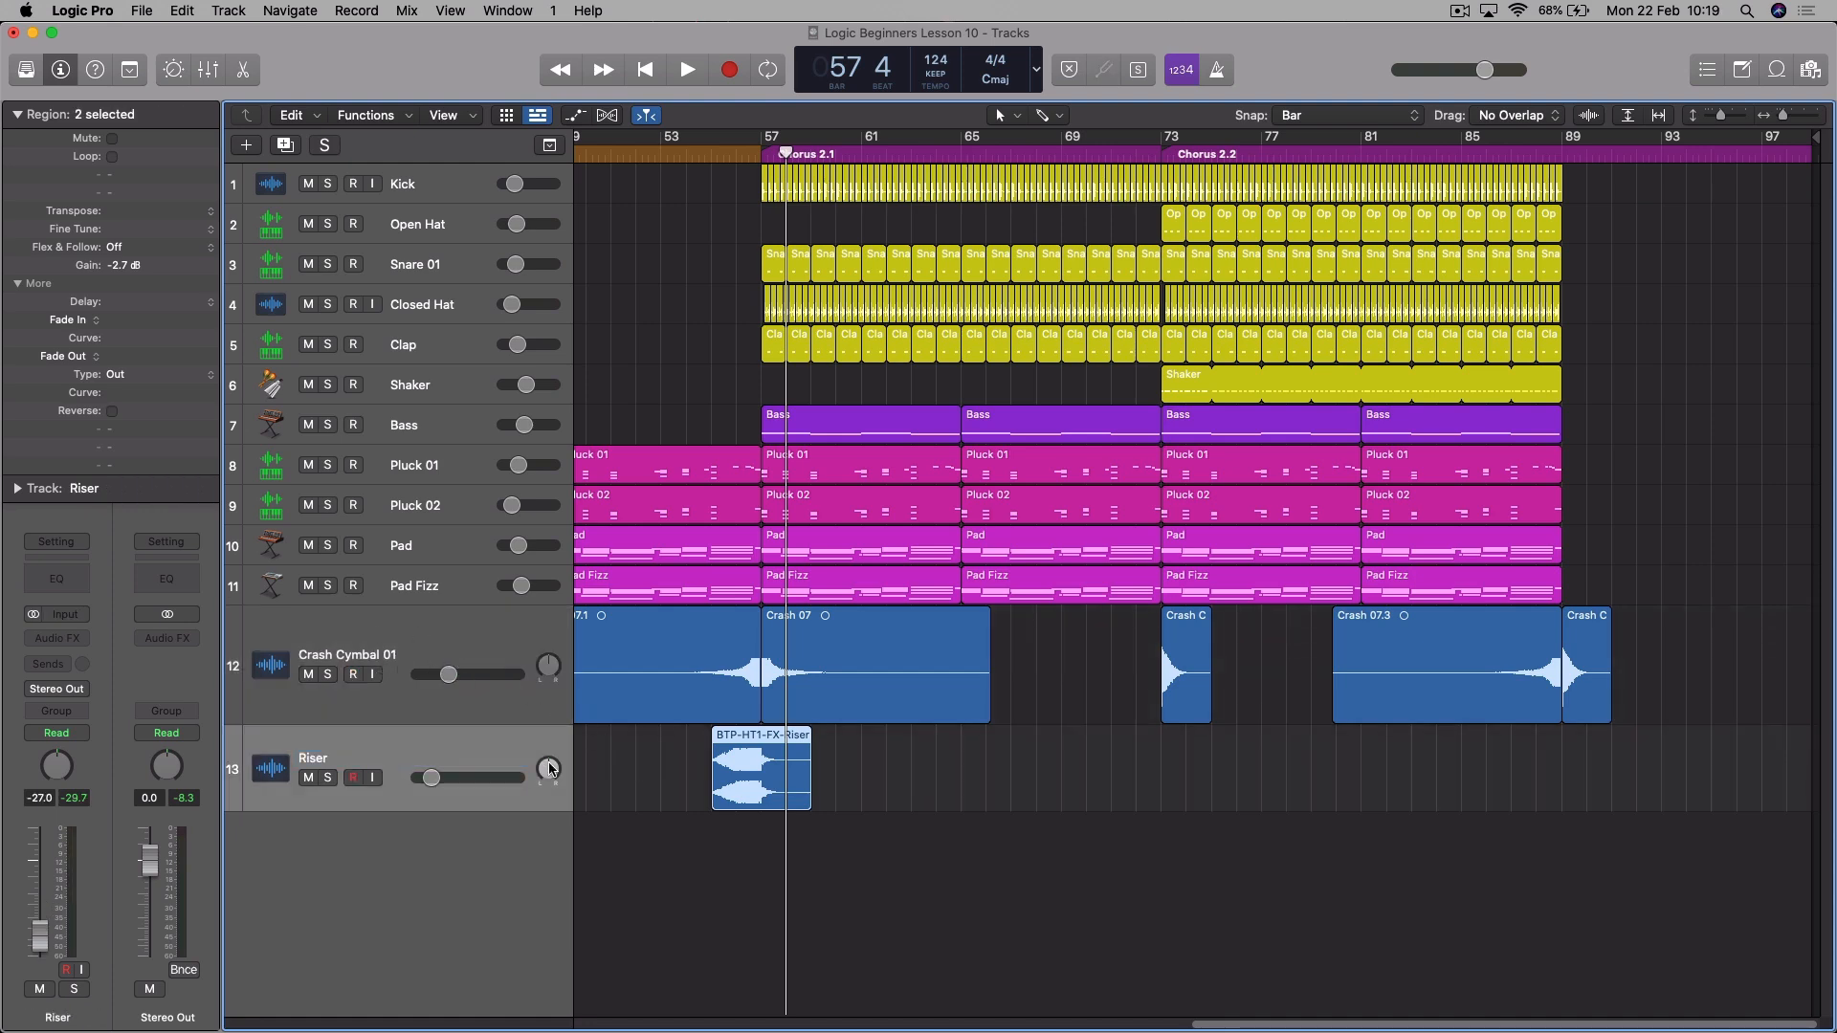
- Add Impact 01.wav on a new track below Riser, starting at bar 41 where Verse 2 begins
key(f)
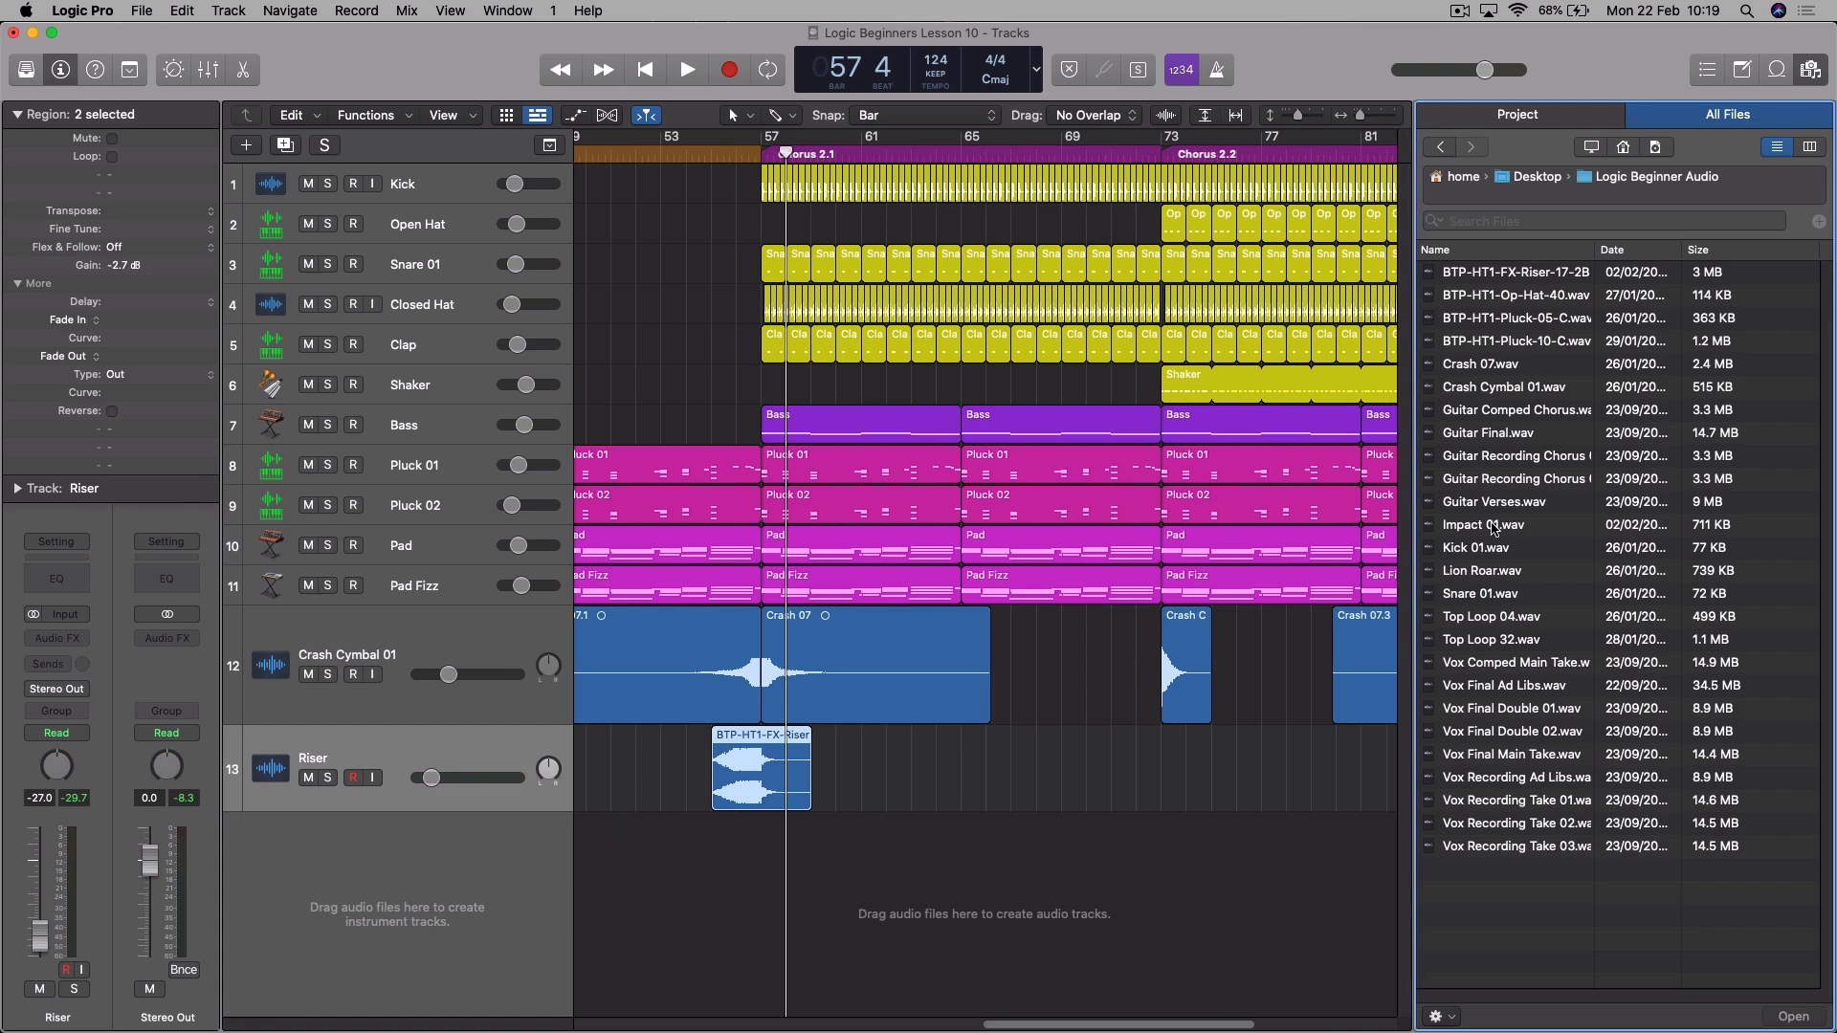
click(1493, 529)
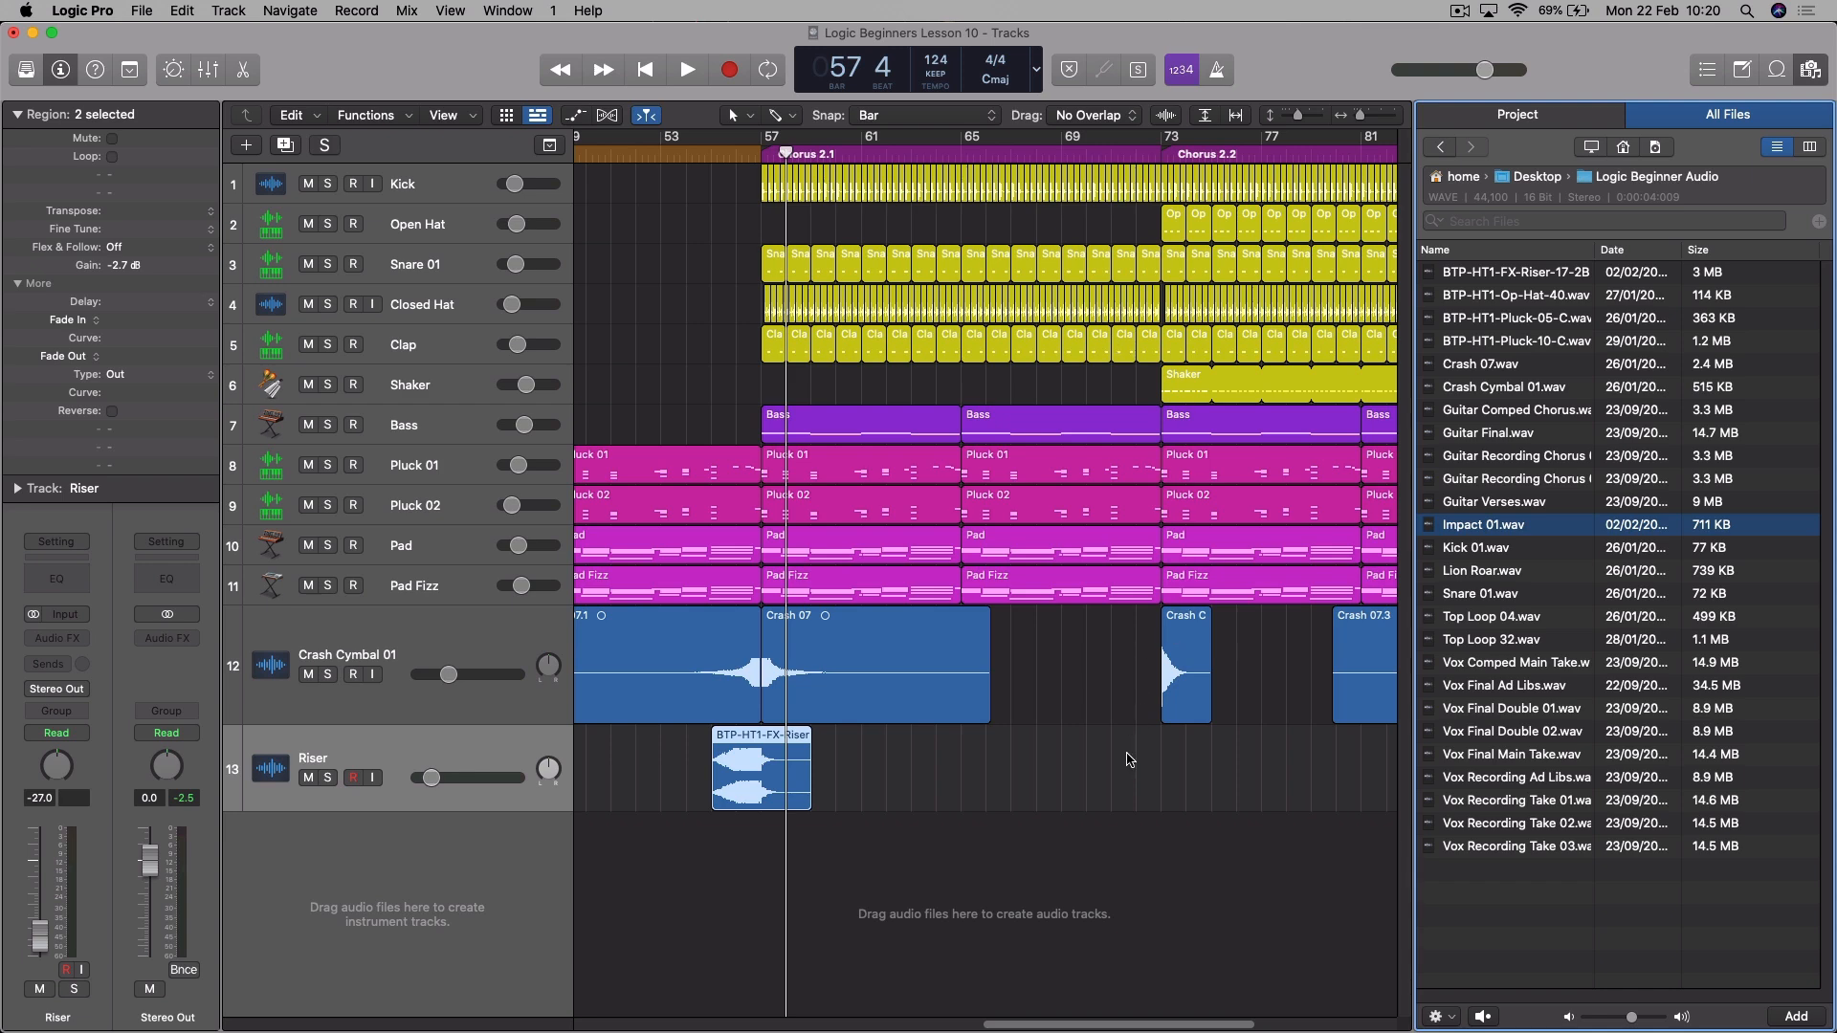
drag(1078, 1026, 972, 1022)
drag(1474, 529, 698, 855)
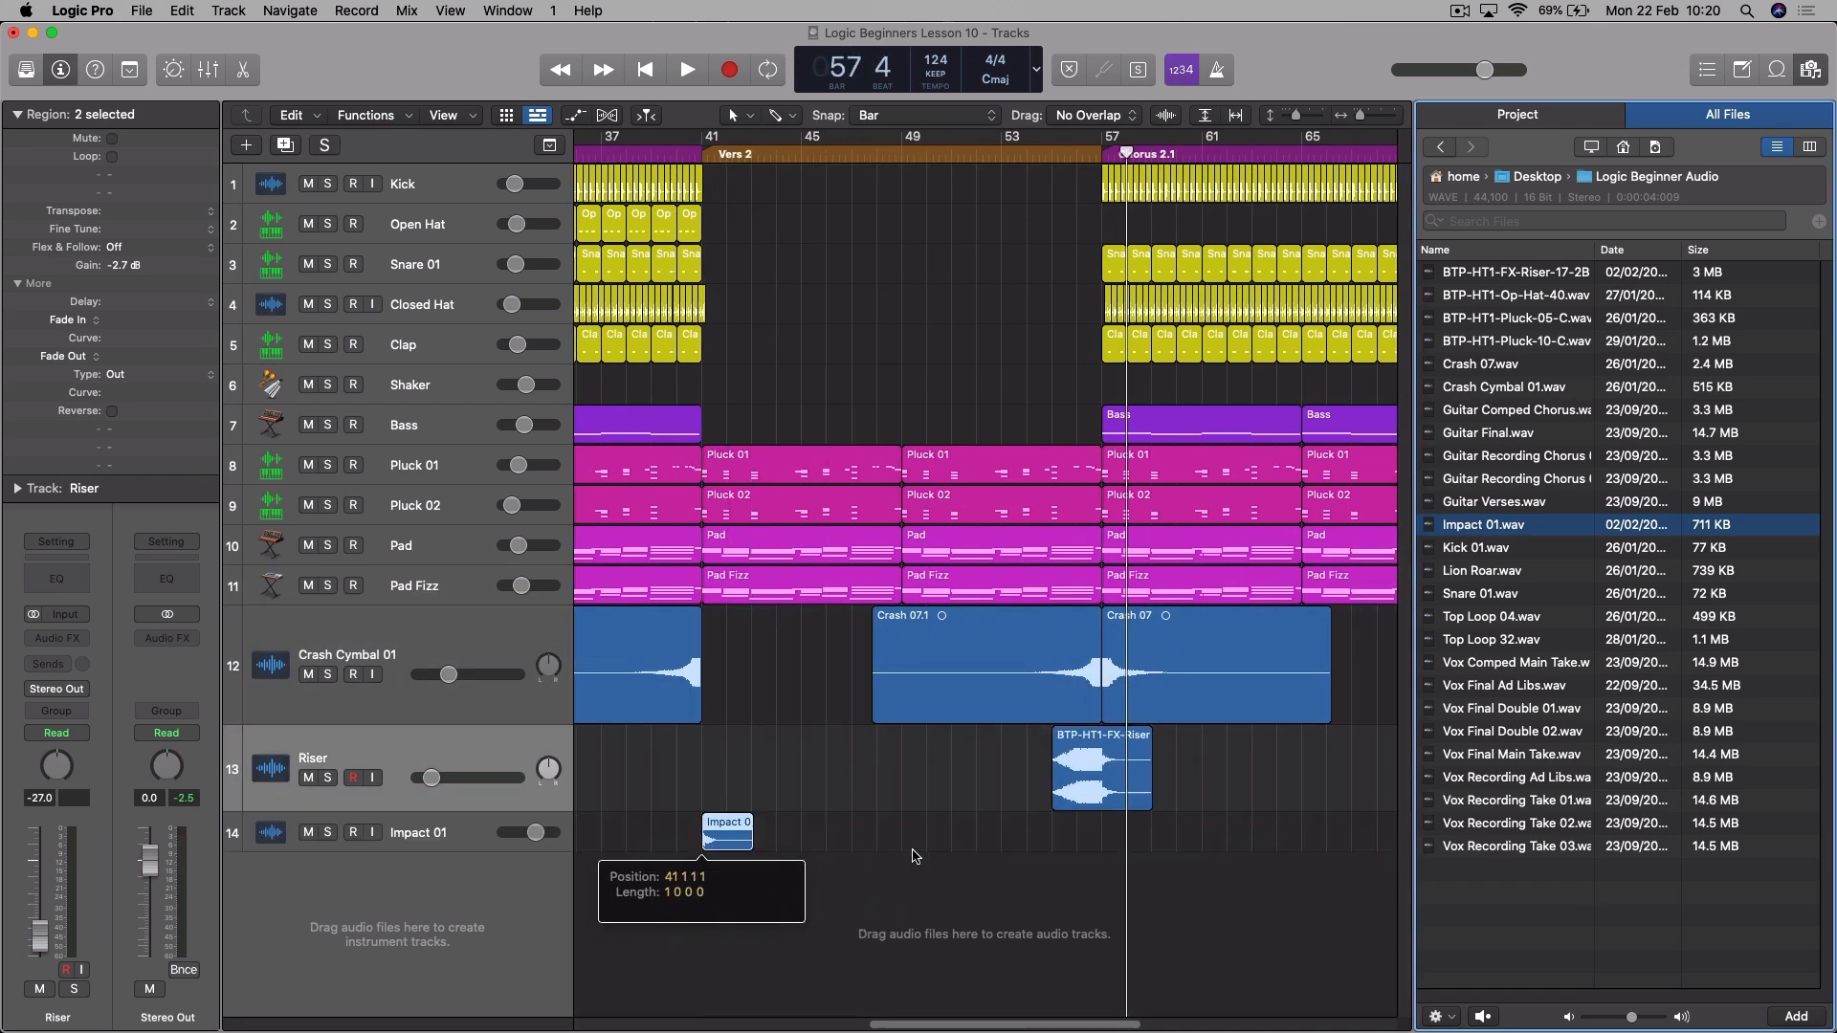
- Set the Impact 01 track's volume to -14.8 dB while playing the transition into Verse 2 from about bar 39
drag(557, 841, 523, 833)
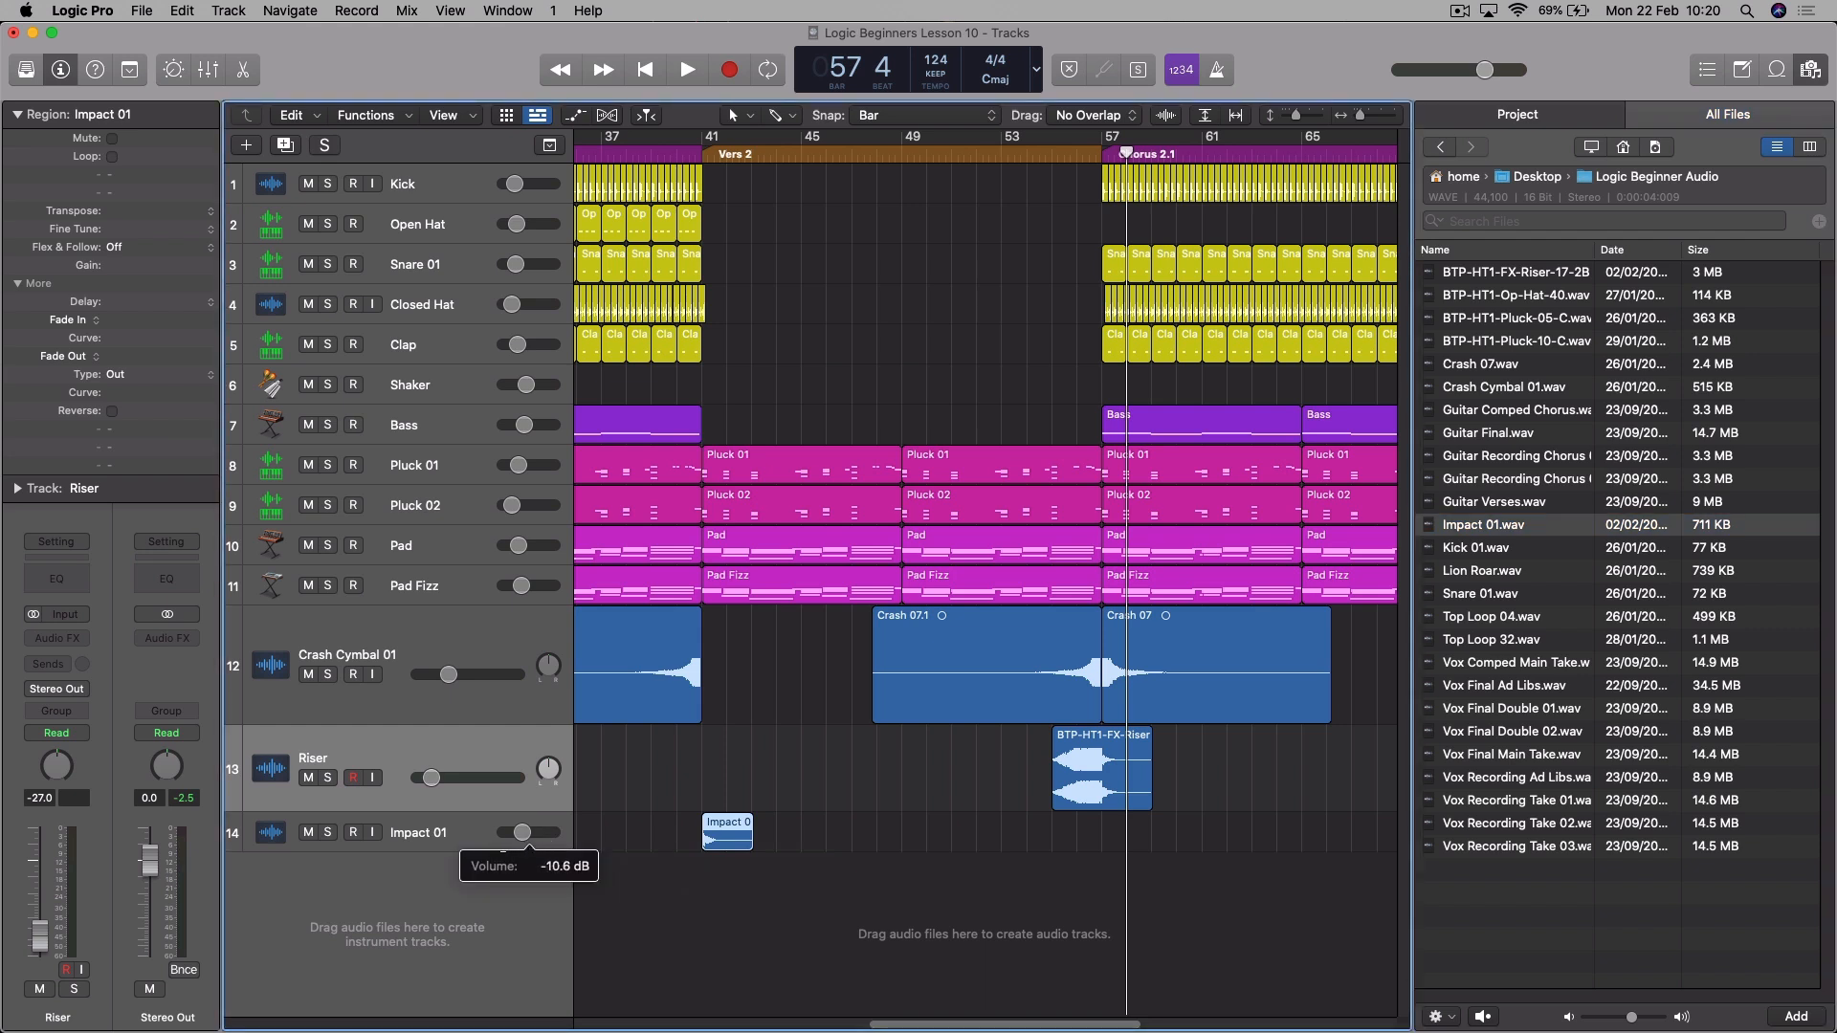
double_click(641, 153)
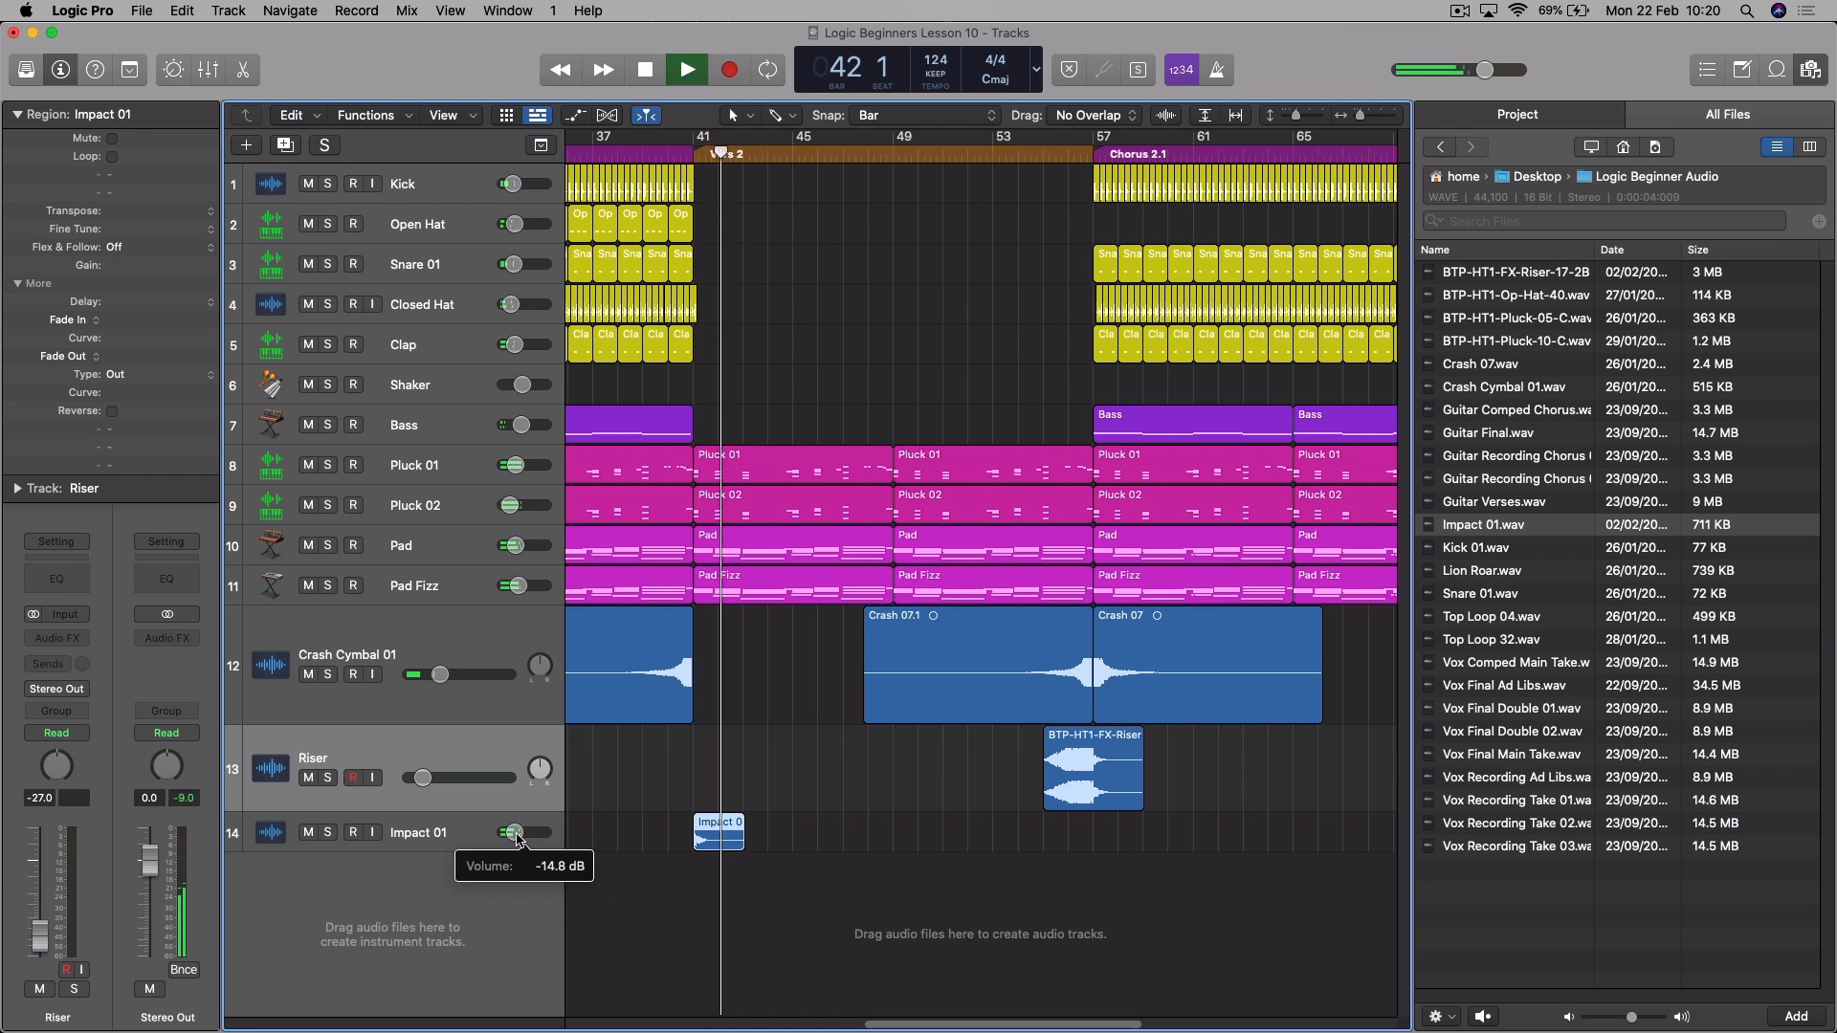
key(space)
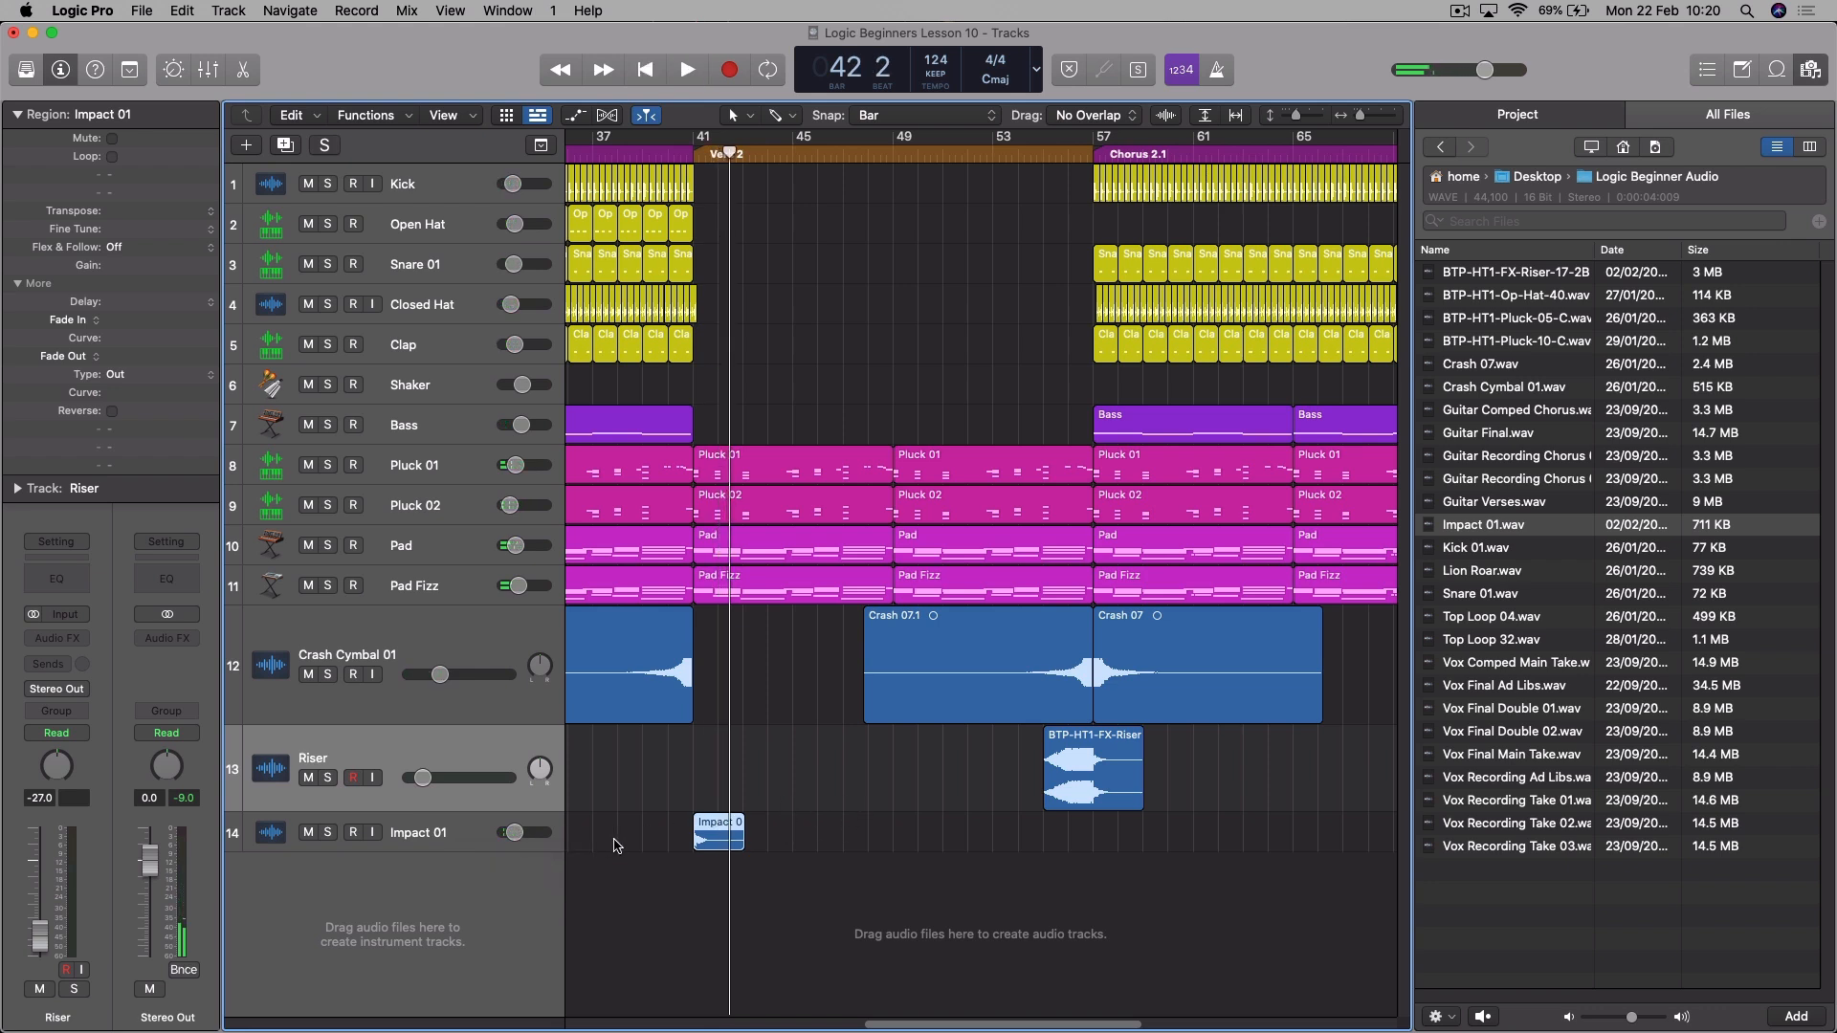
click(658, 151)
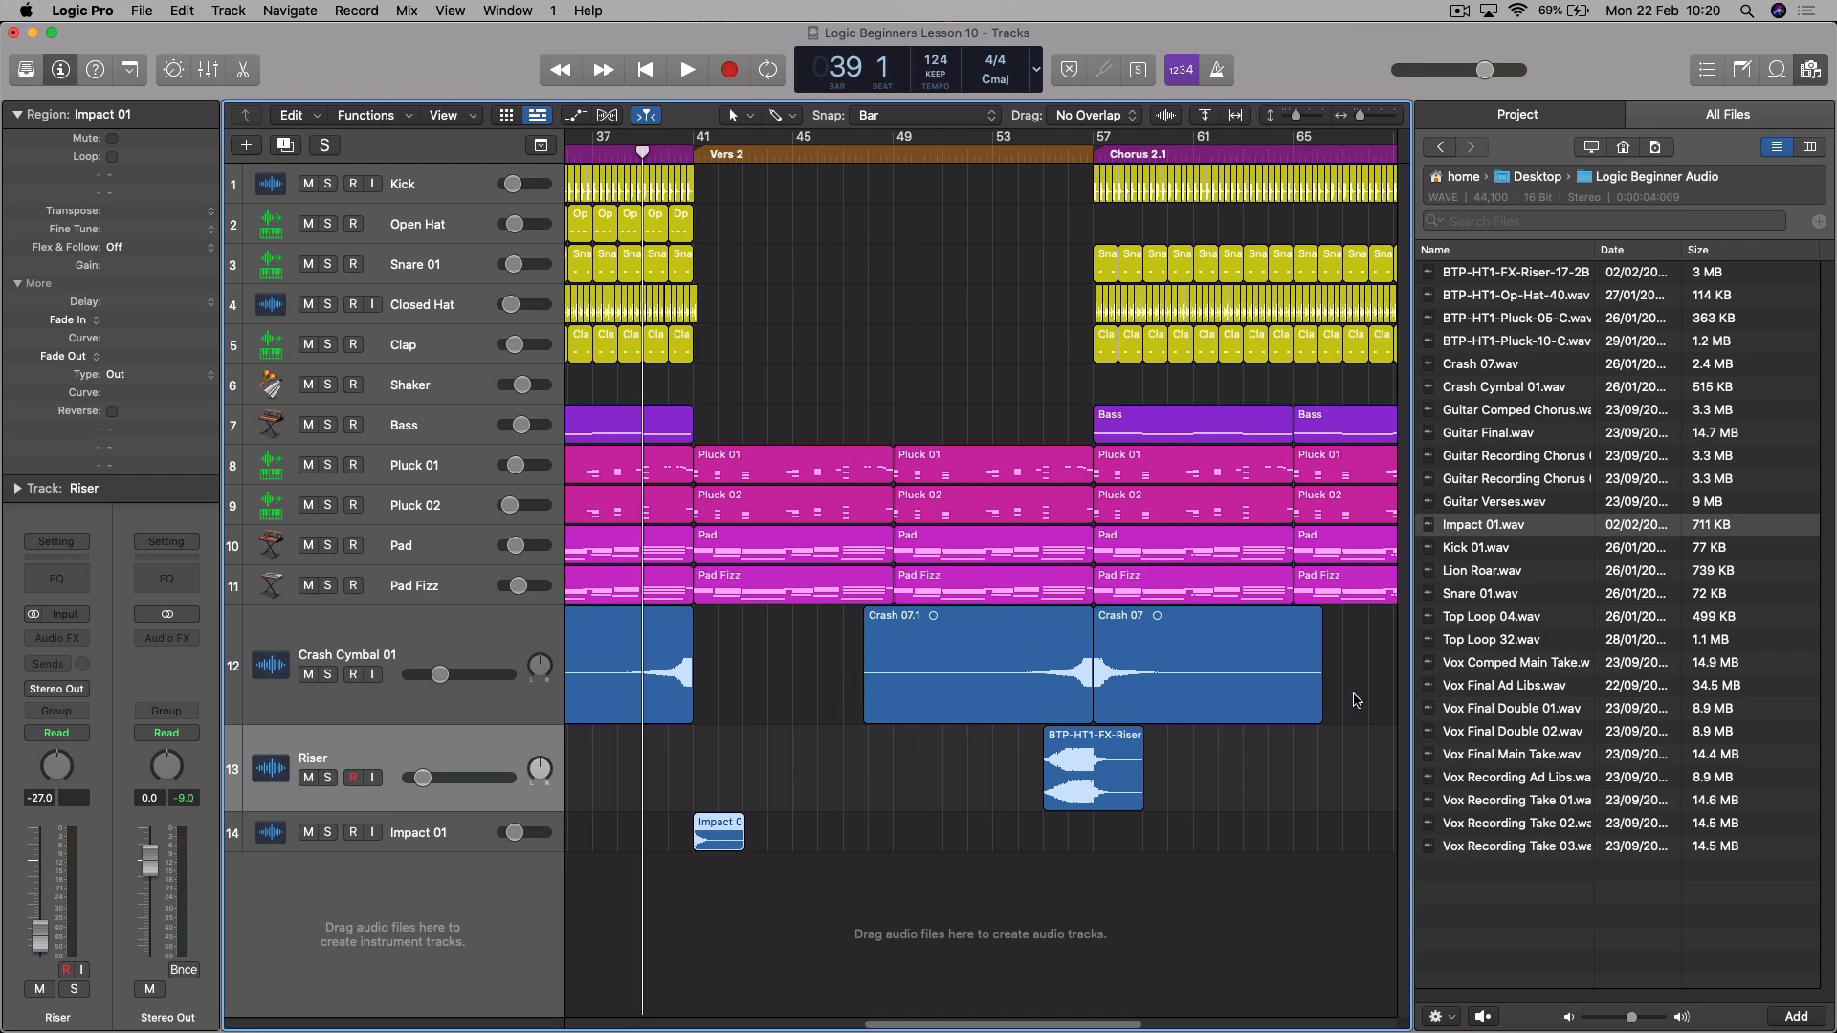
key(space)
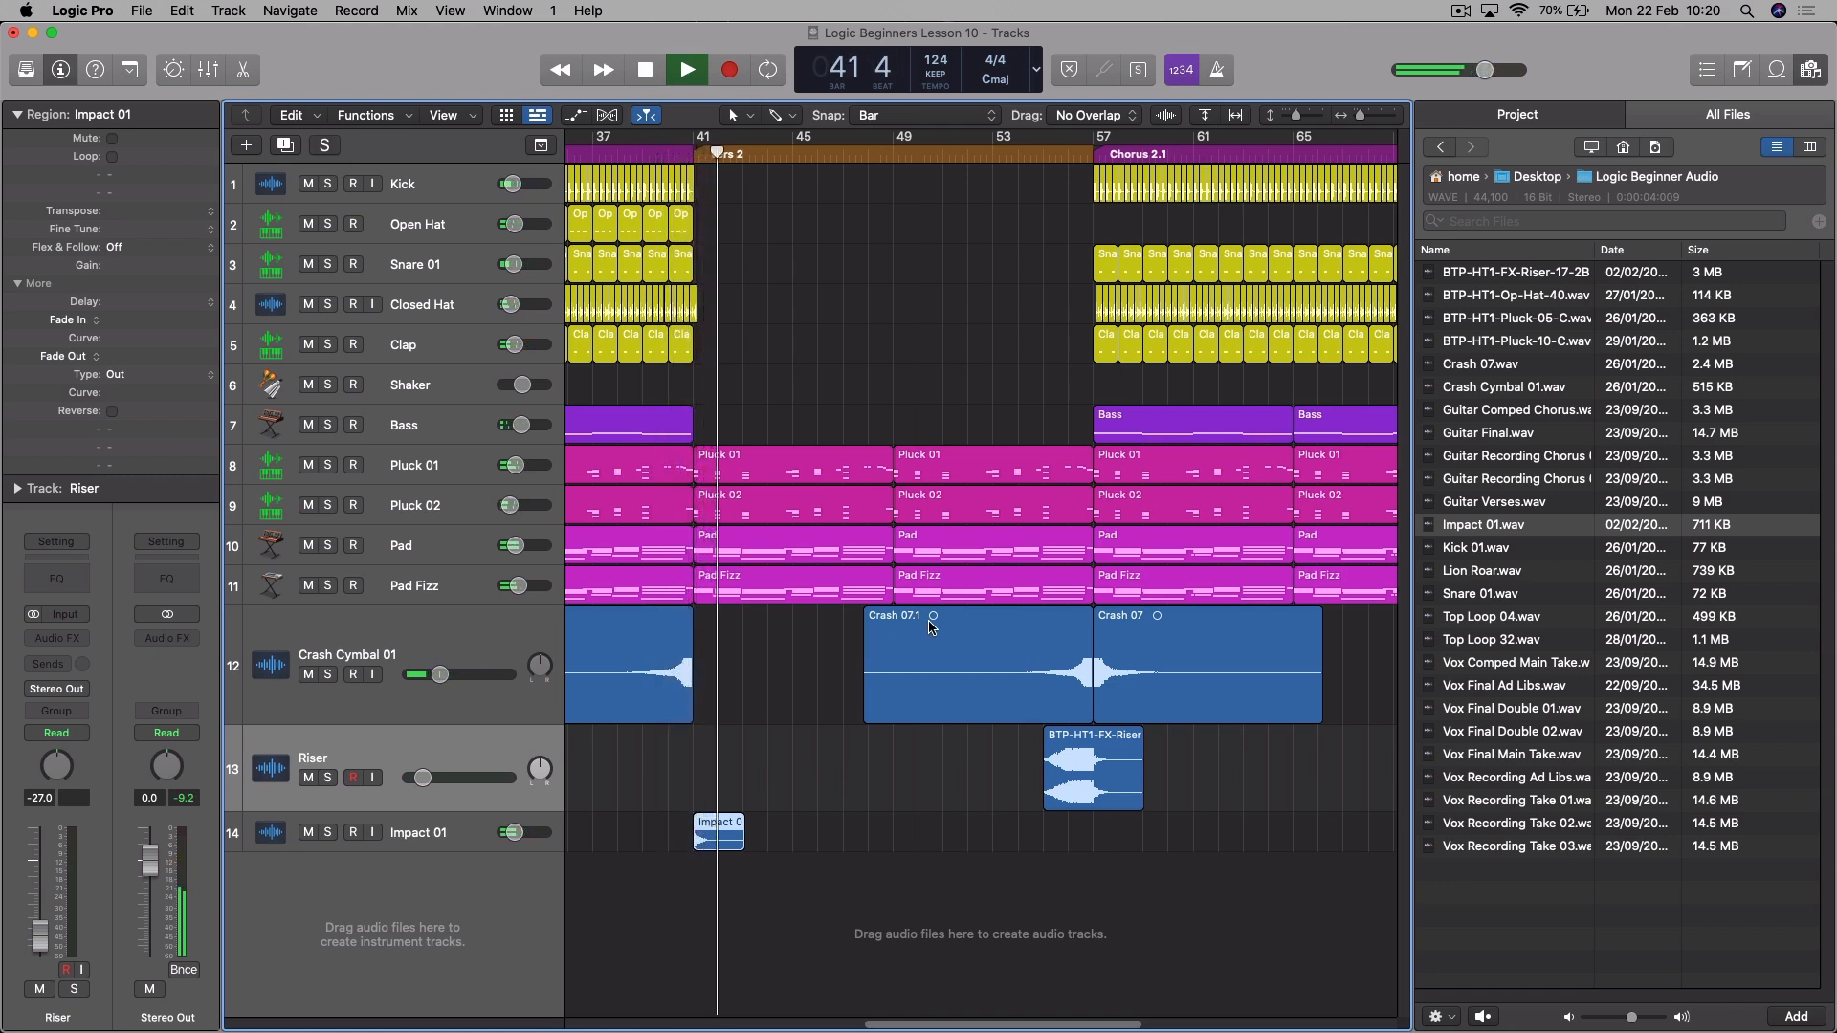
key(space)
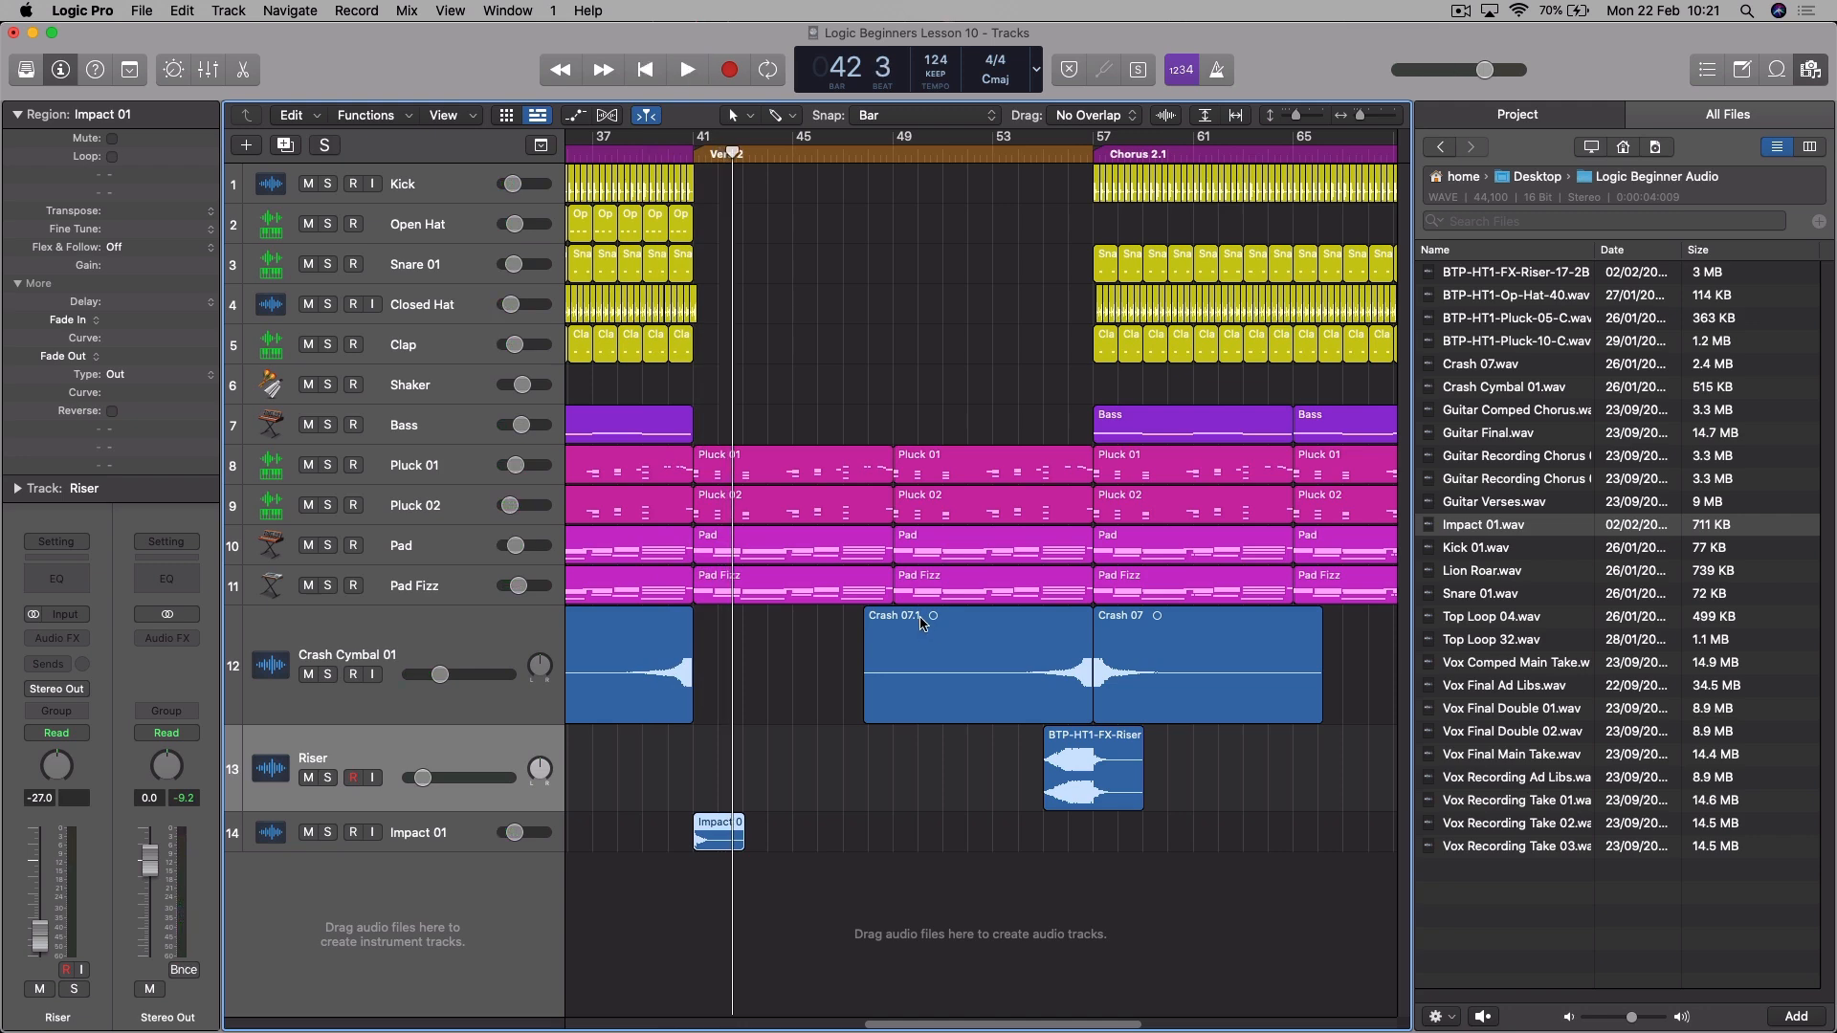
- Copy the impact region to bar 89 at the end of Chorus 2.2 and play the ending from bar 88
key(f)
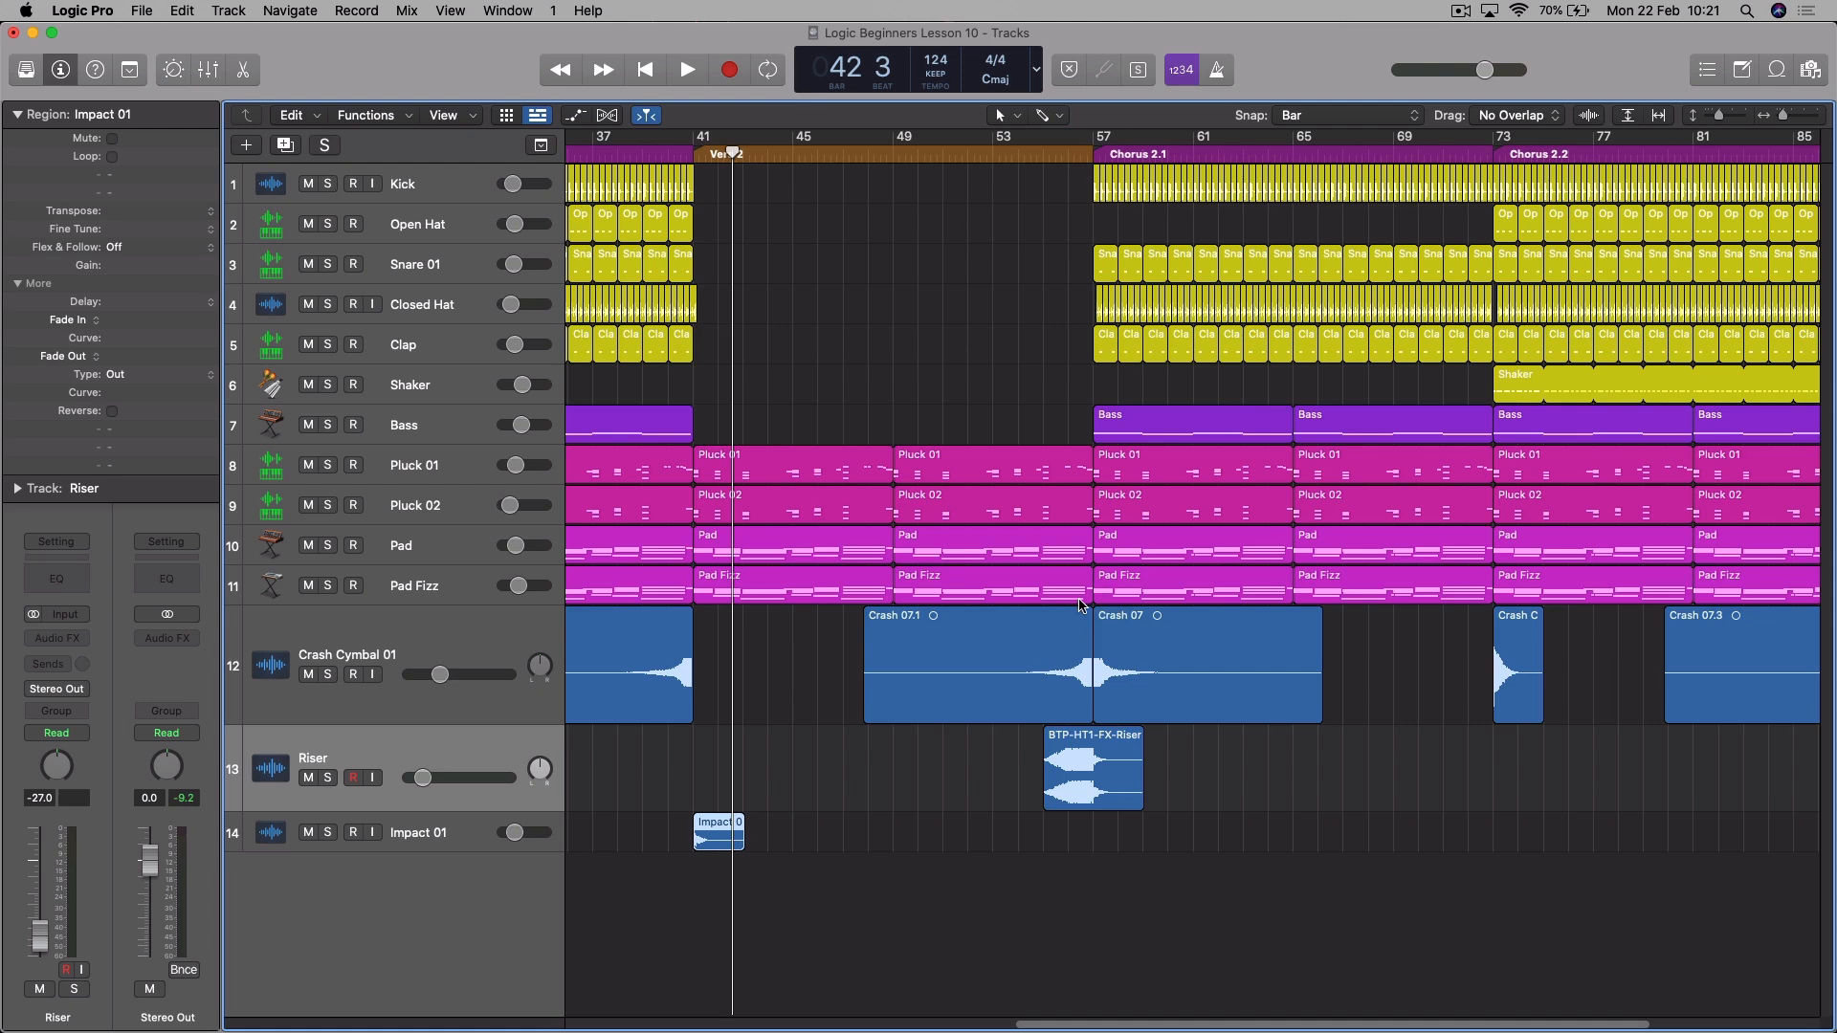
key(super+Left)
key(super+Left)
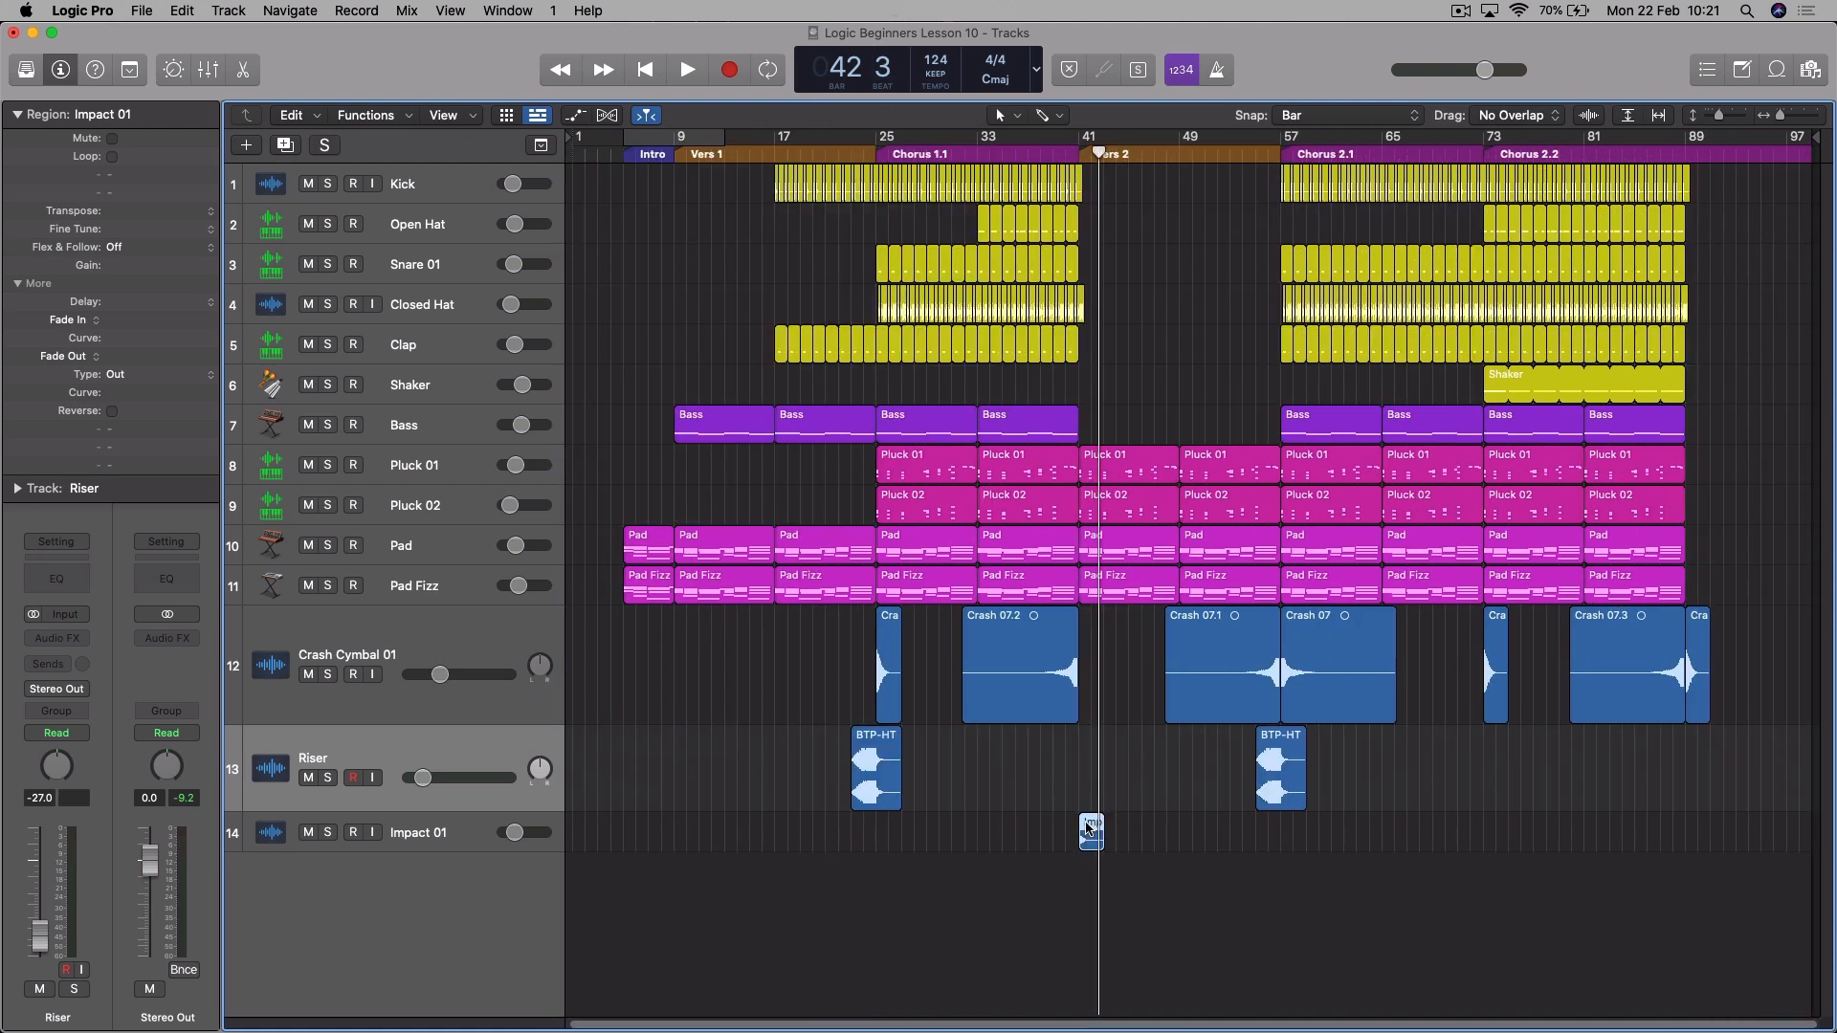
drag(1092, 828, 1696, 821)
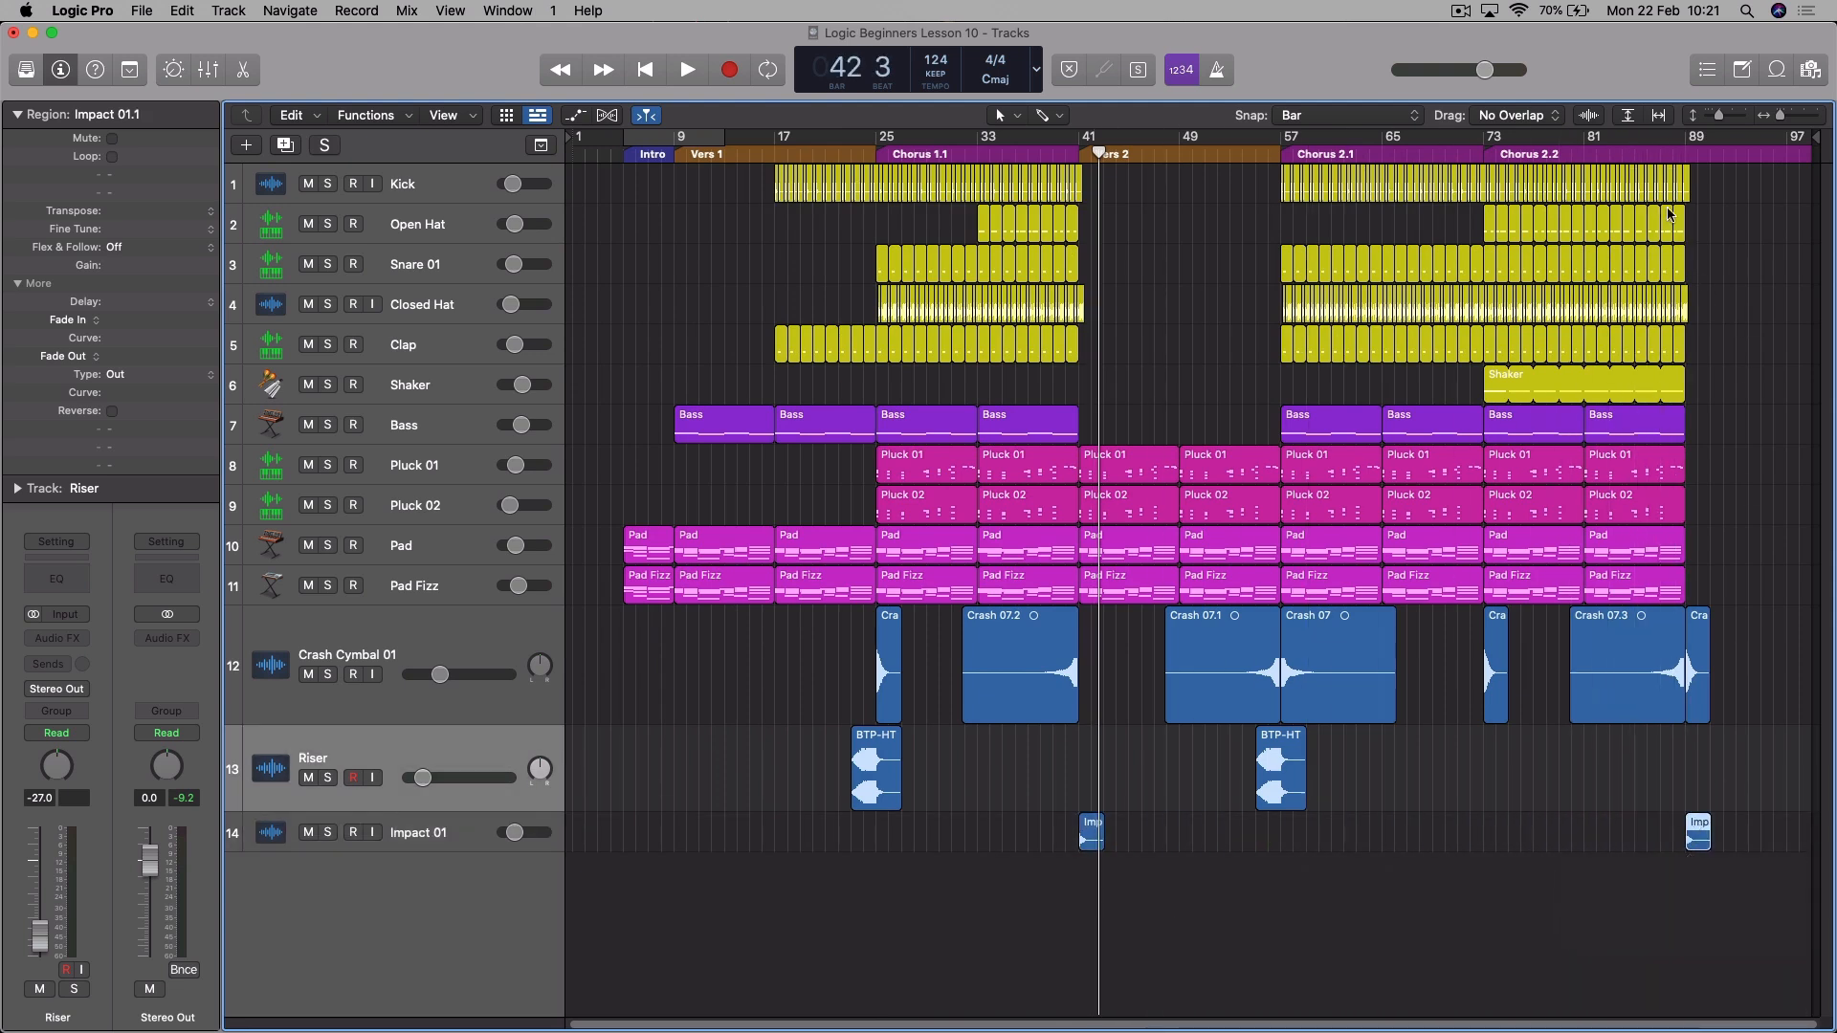
click(1686, 169)
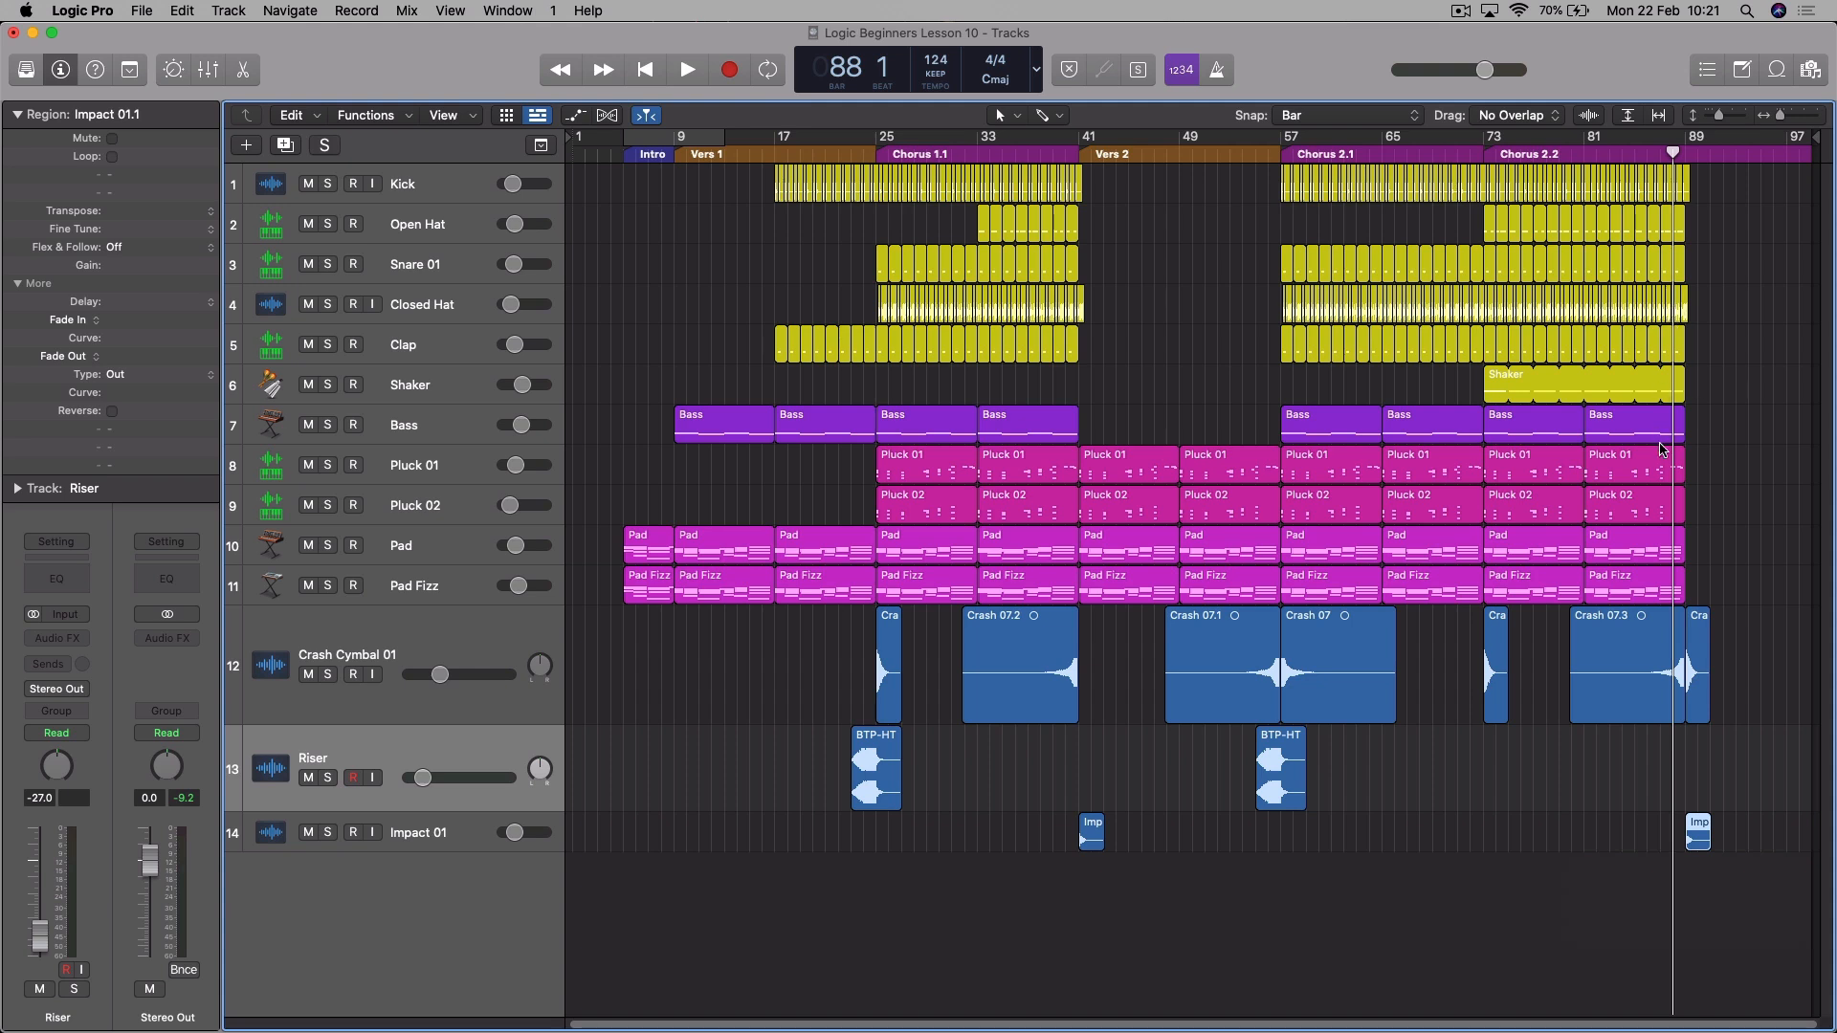
key(space)
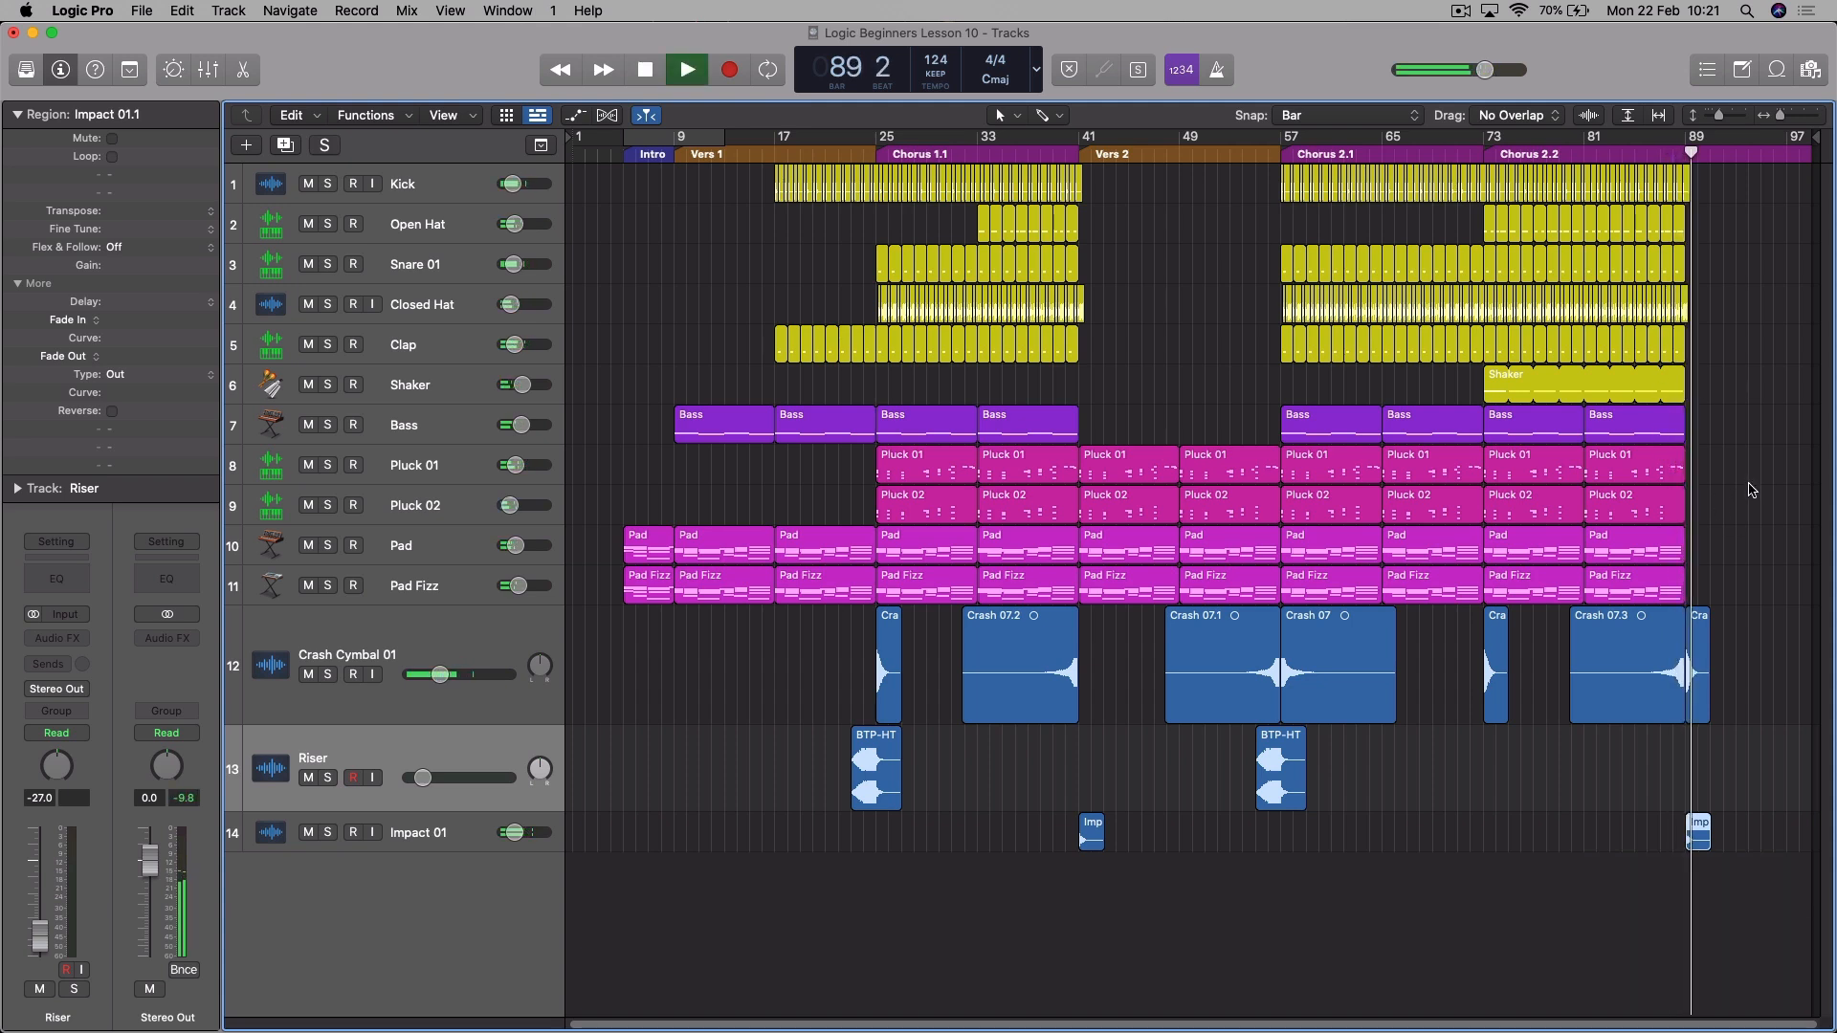
key(space)
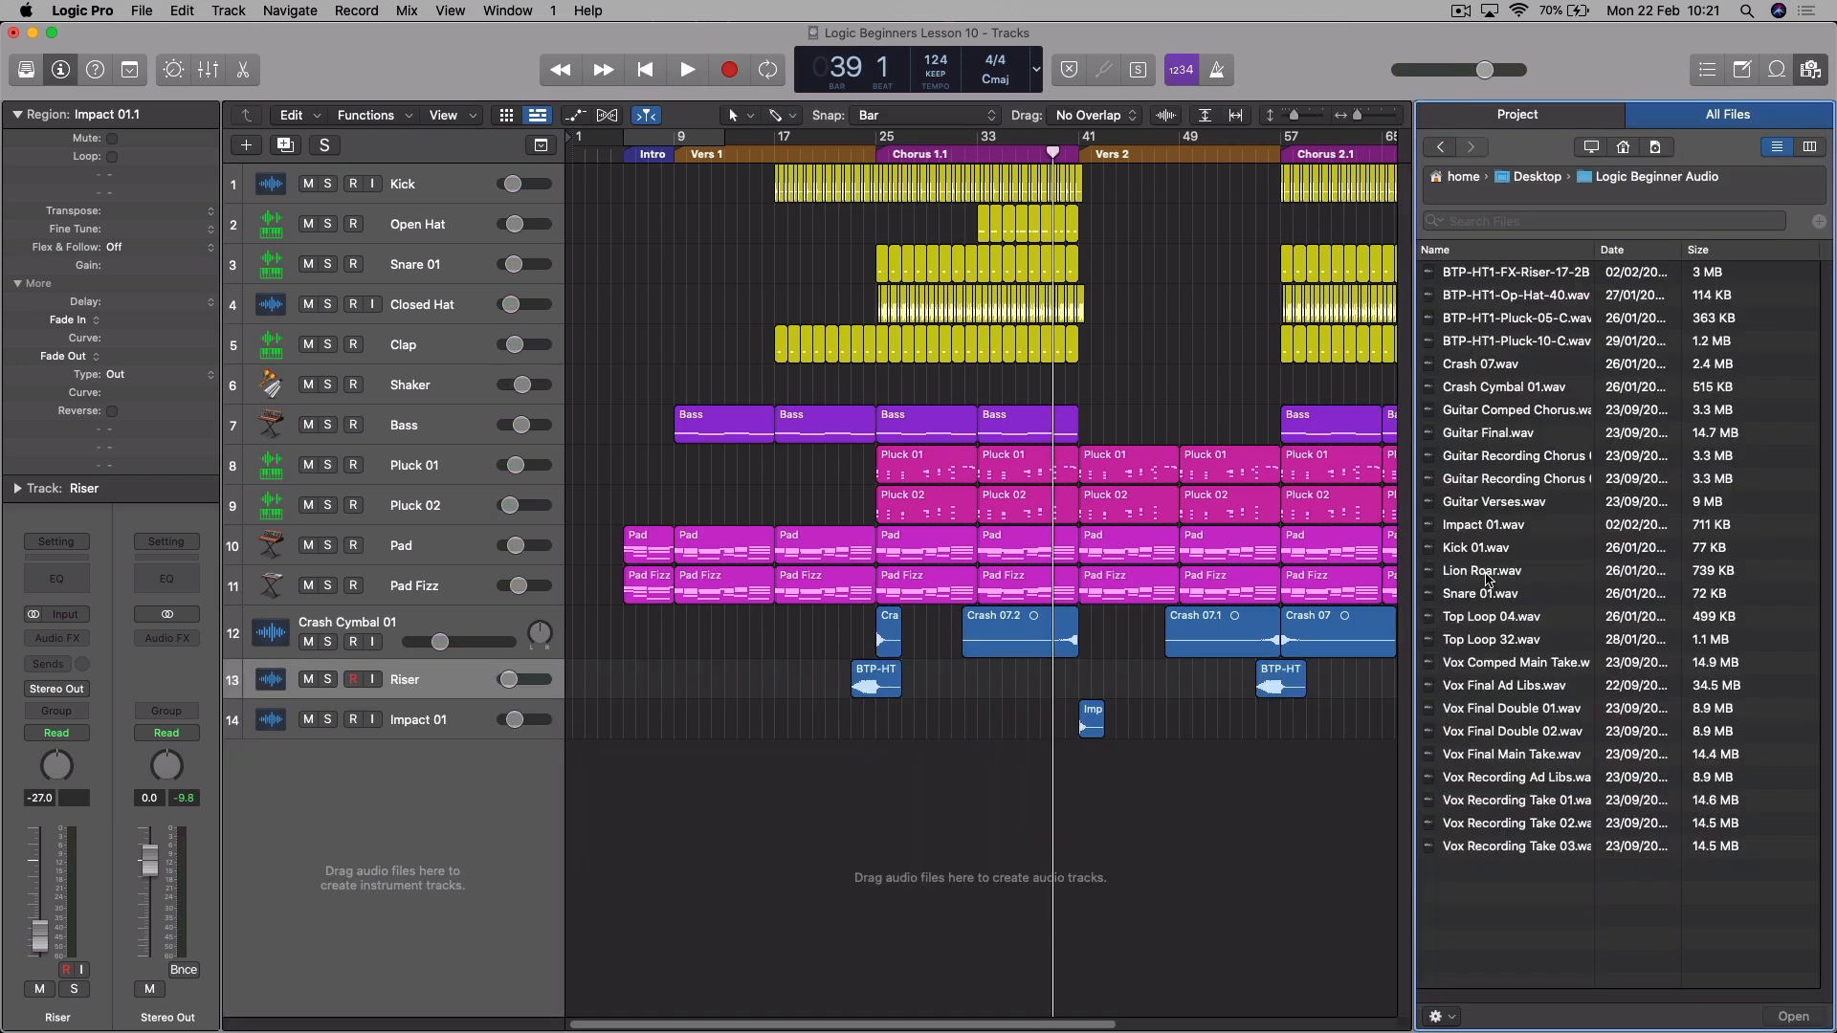
- Add Lion Roar.wav on a new track at bar 28 in Chorus 1.1 and copy it to bar 60 in Chorus 2.1
click(1486, 575)
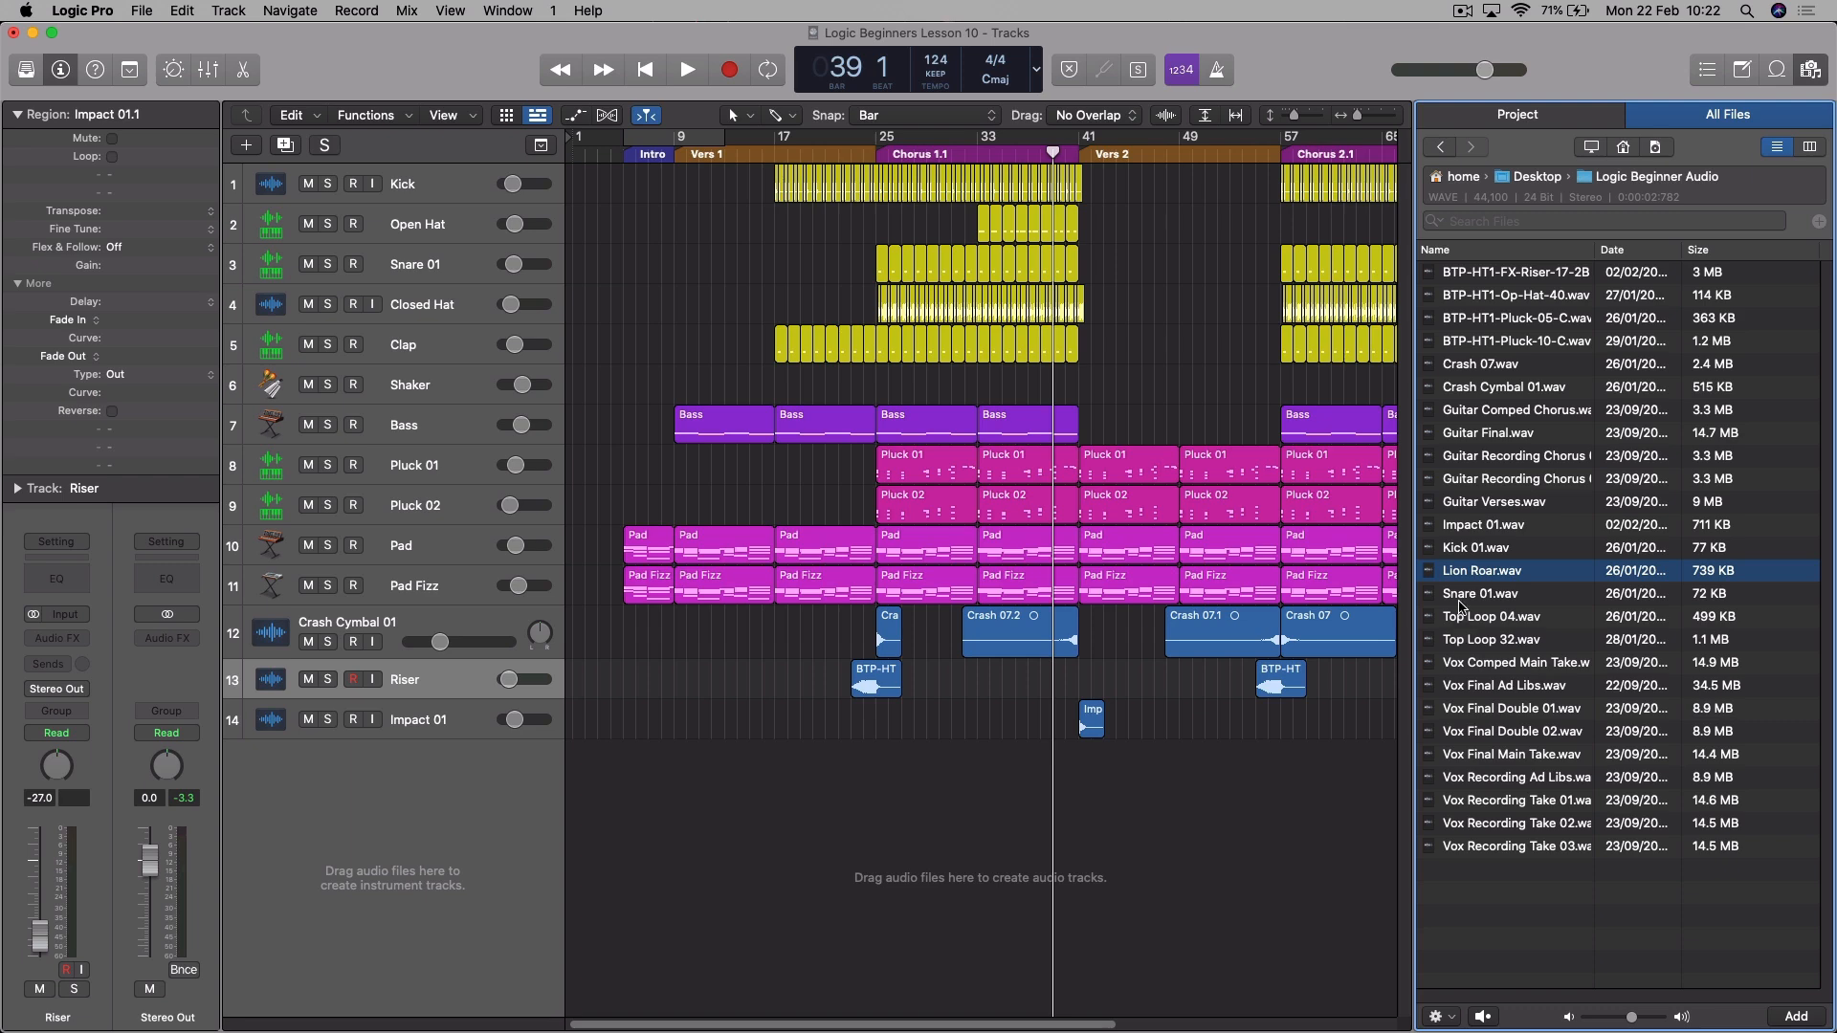
drag(1475, 573, 903, 784)
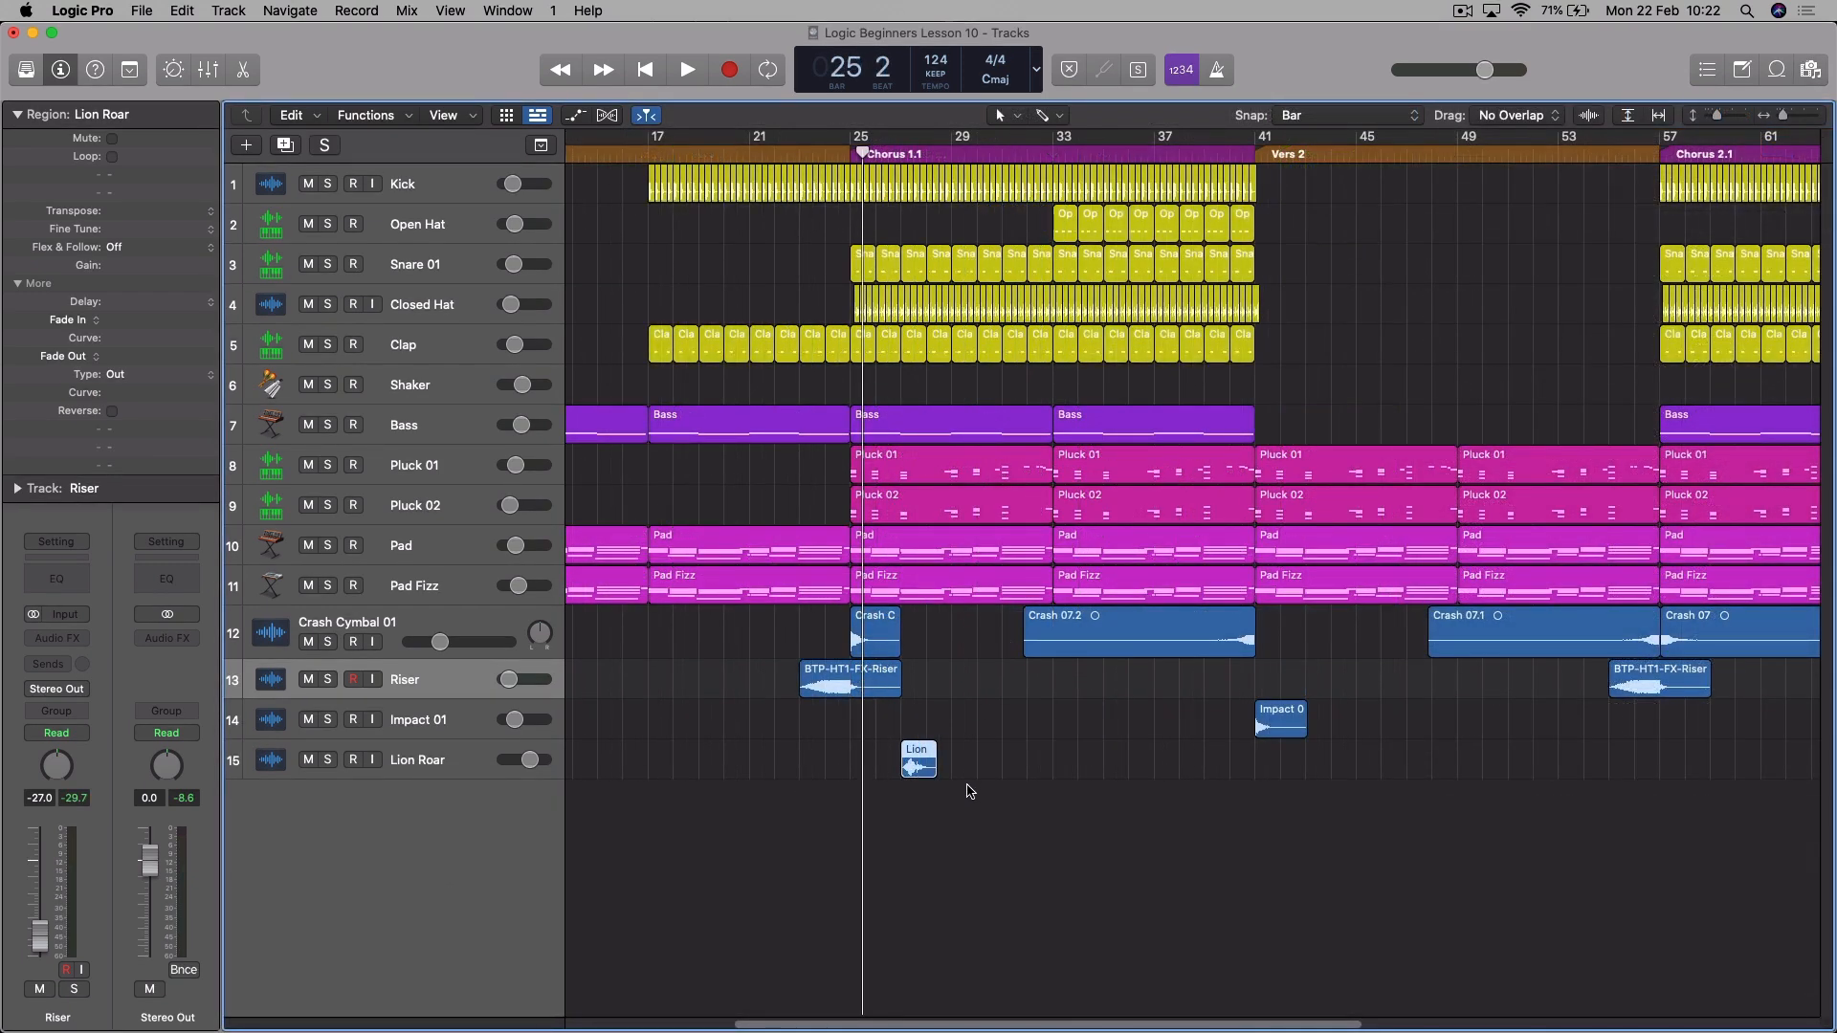
click(879, 164)
drag(880, 167, 875, 168)
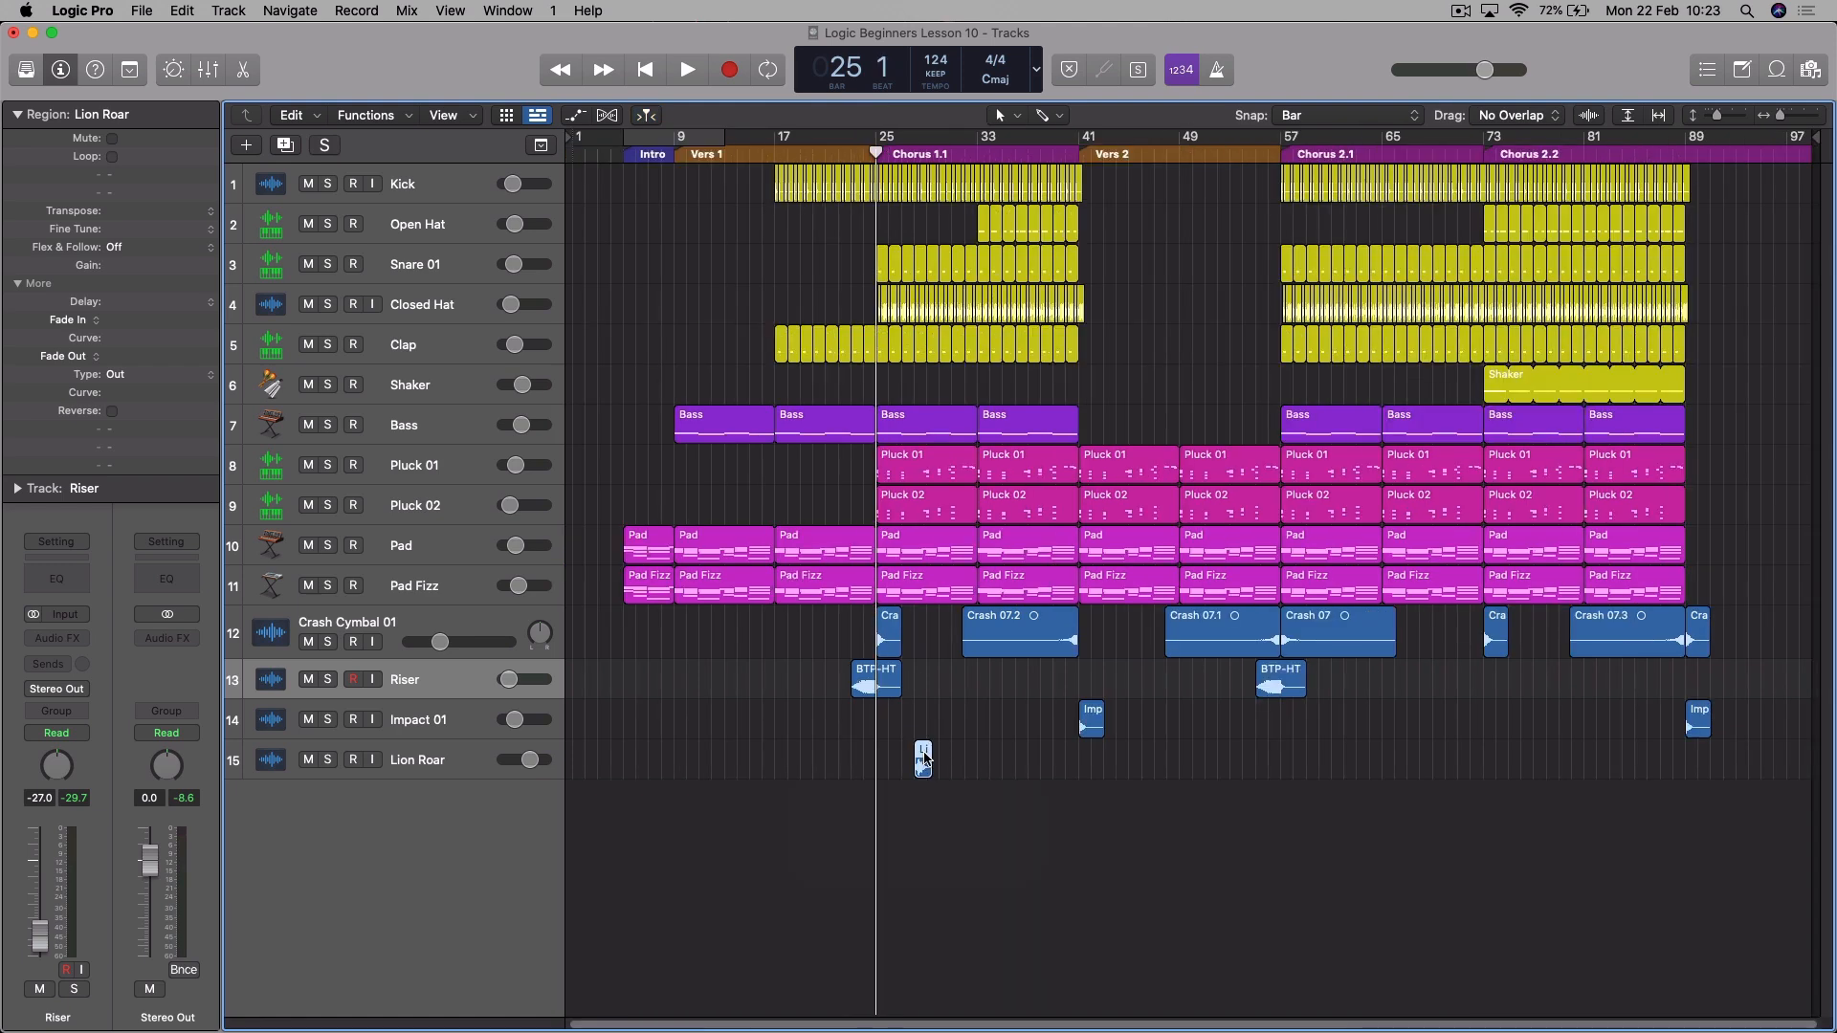
drag(926, 746, 1331, 747)
click(1284, 145)
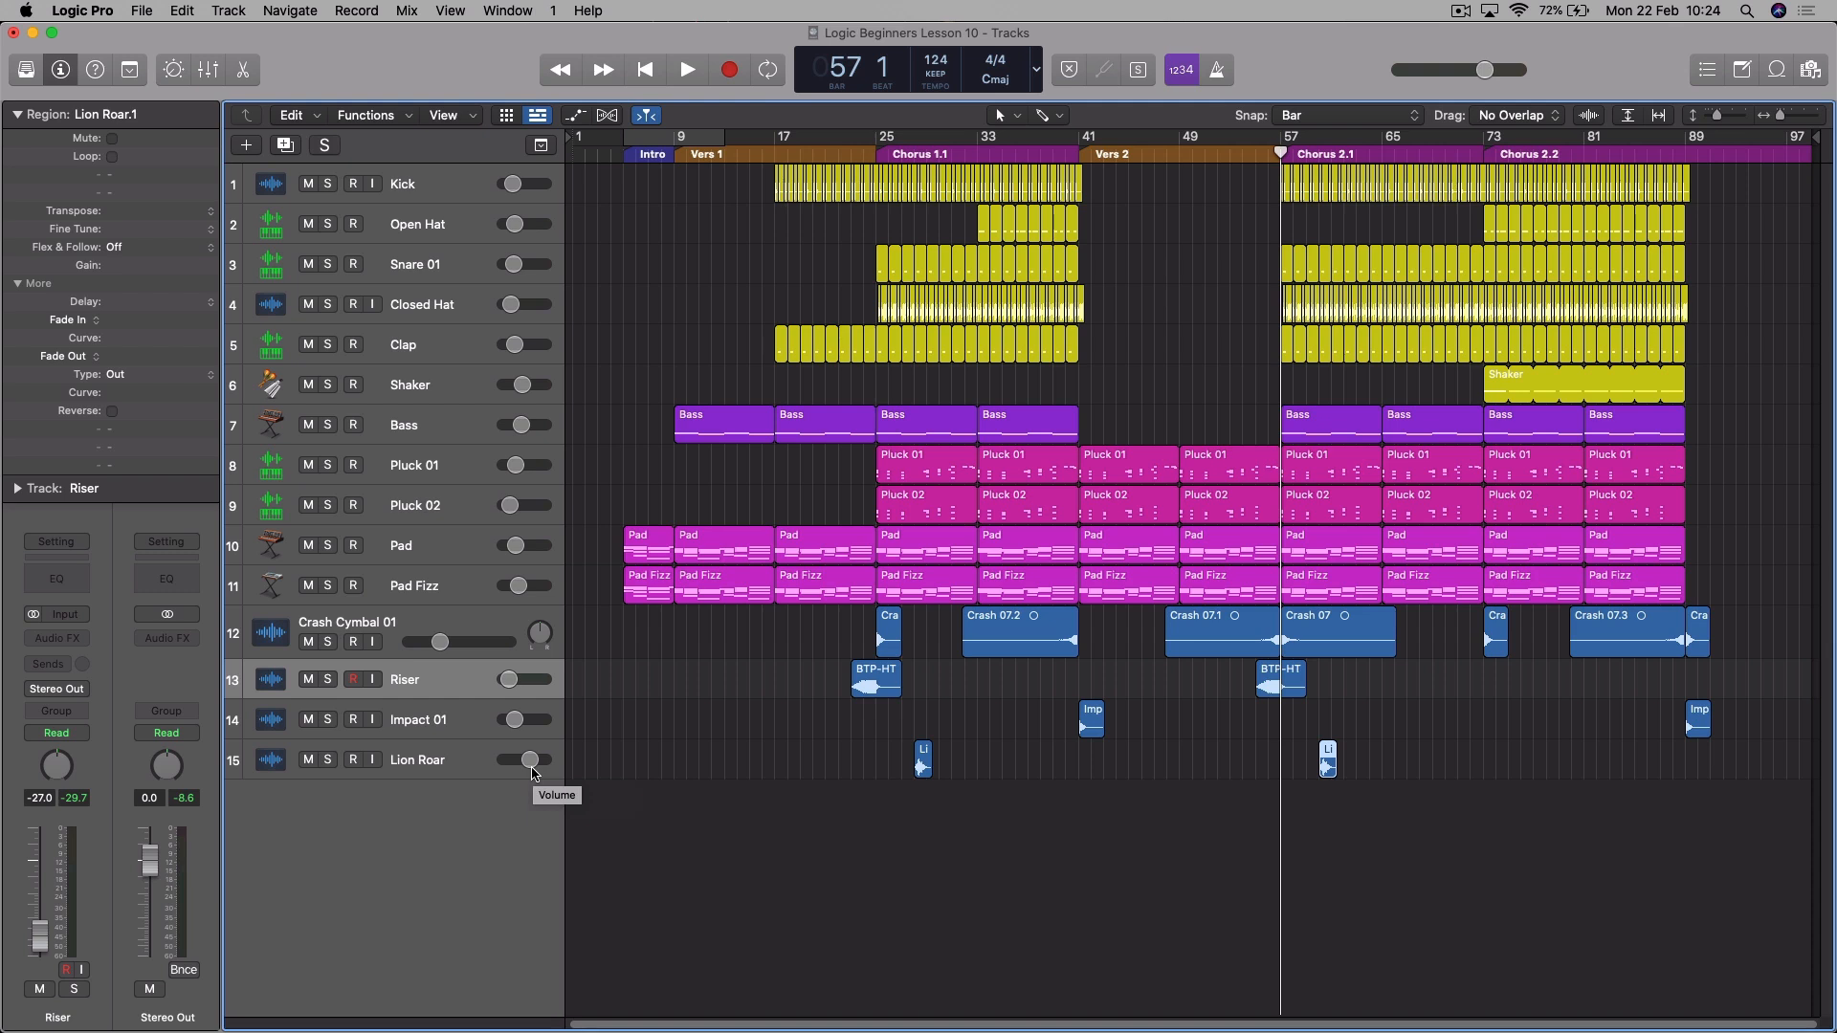
- Add a send to Bus 2 on the Crash Cymbal 01 track
click(403, 617)
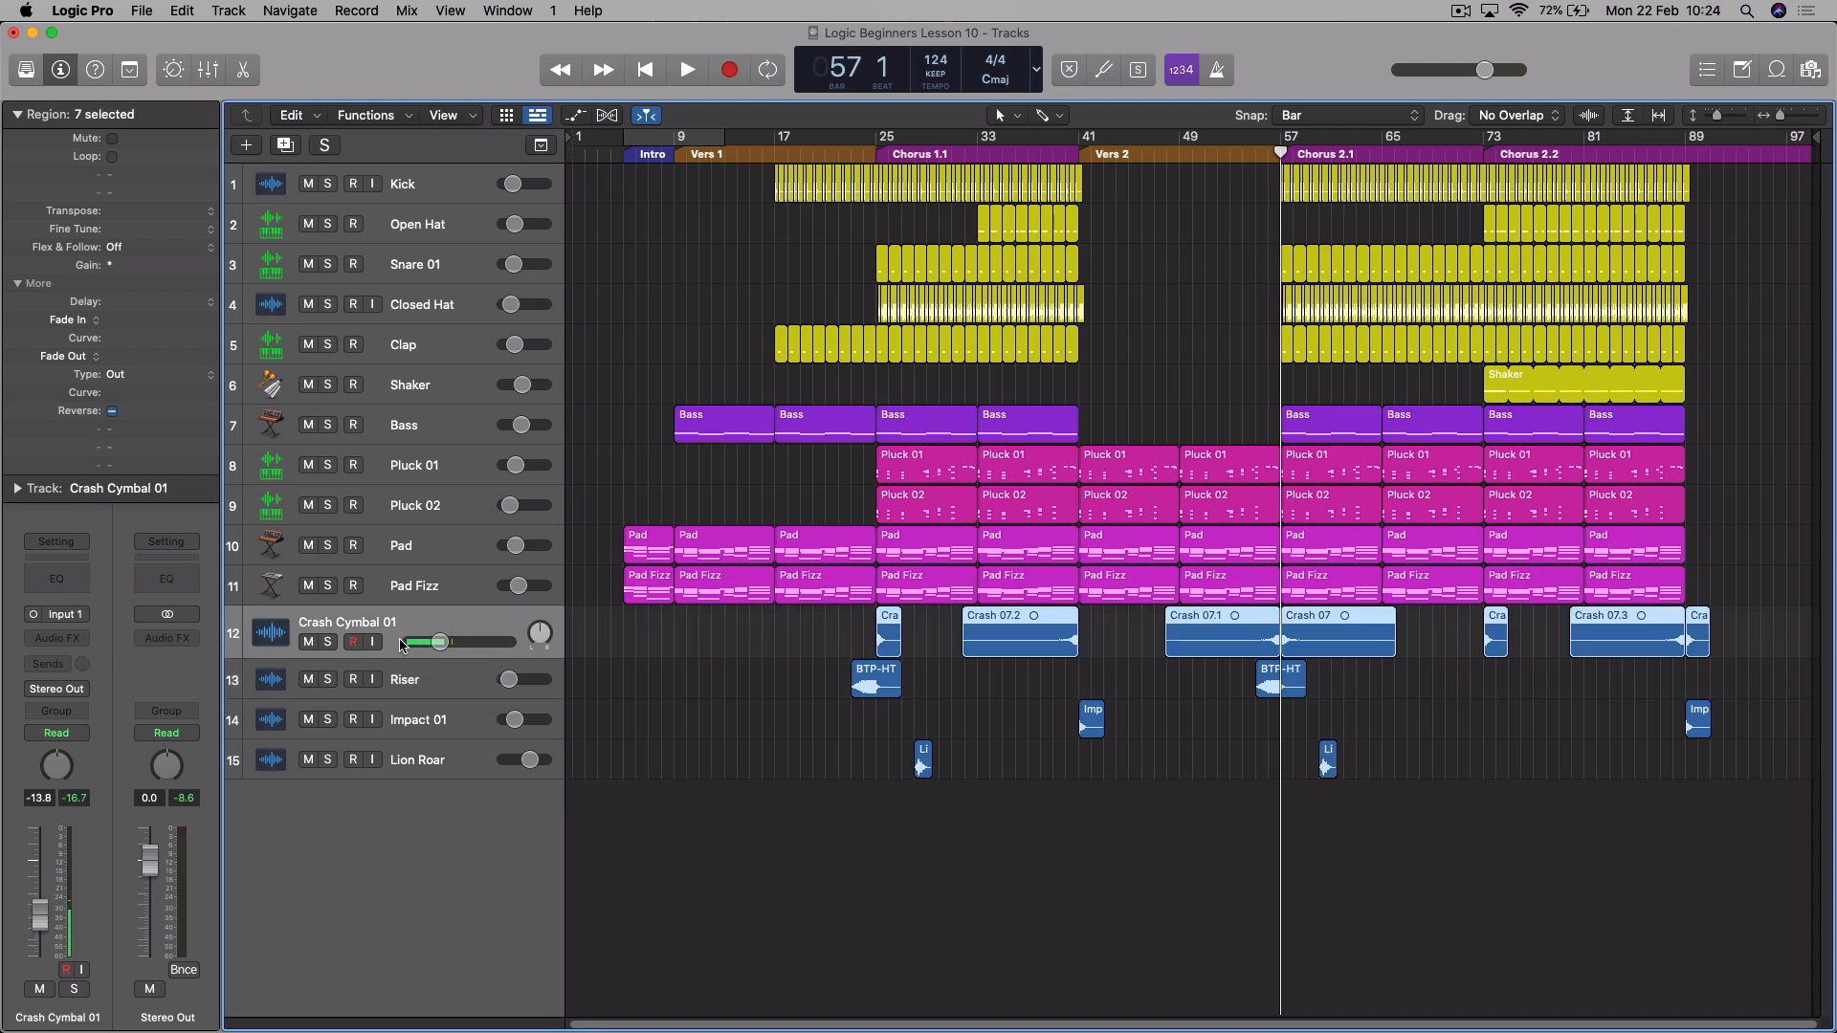
click(53, 665)
mouse_move(102, 690)
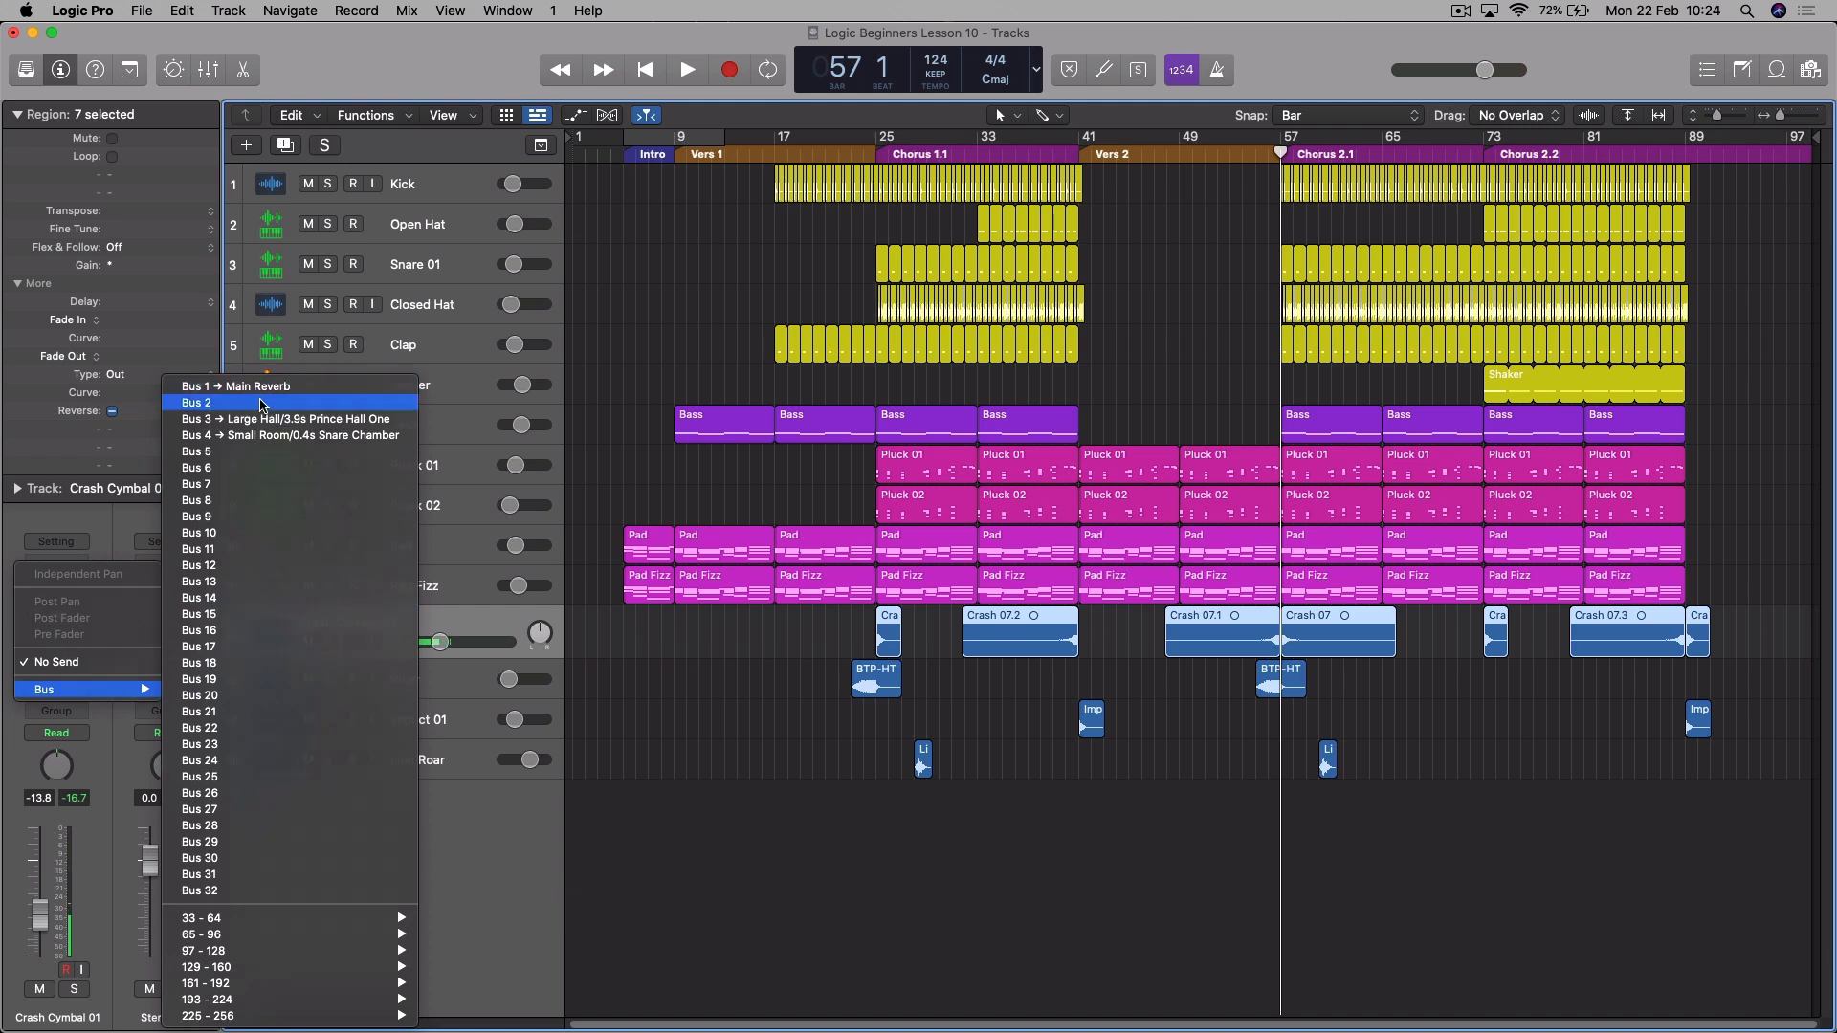
click(262, 403)
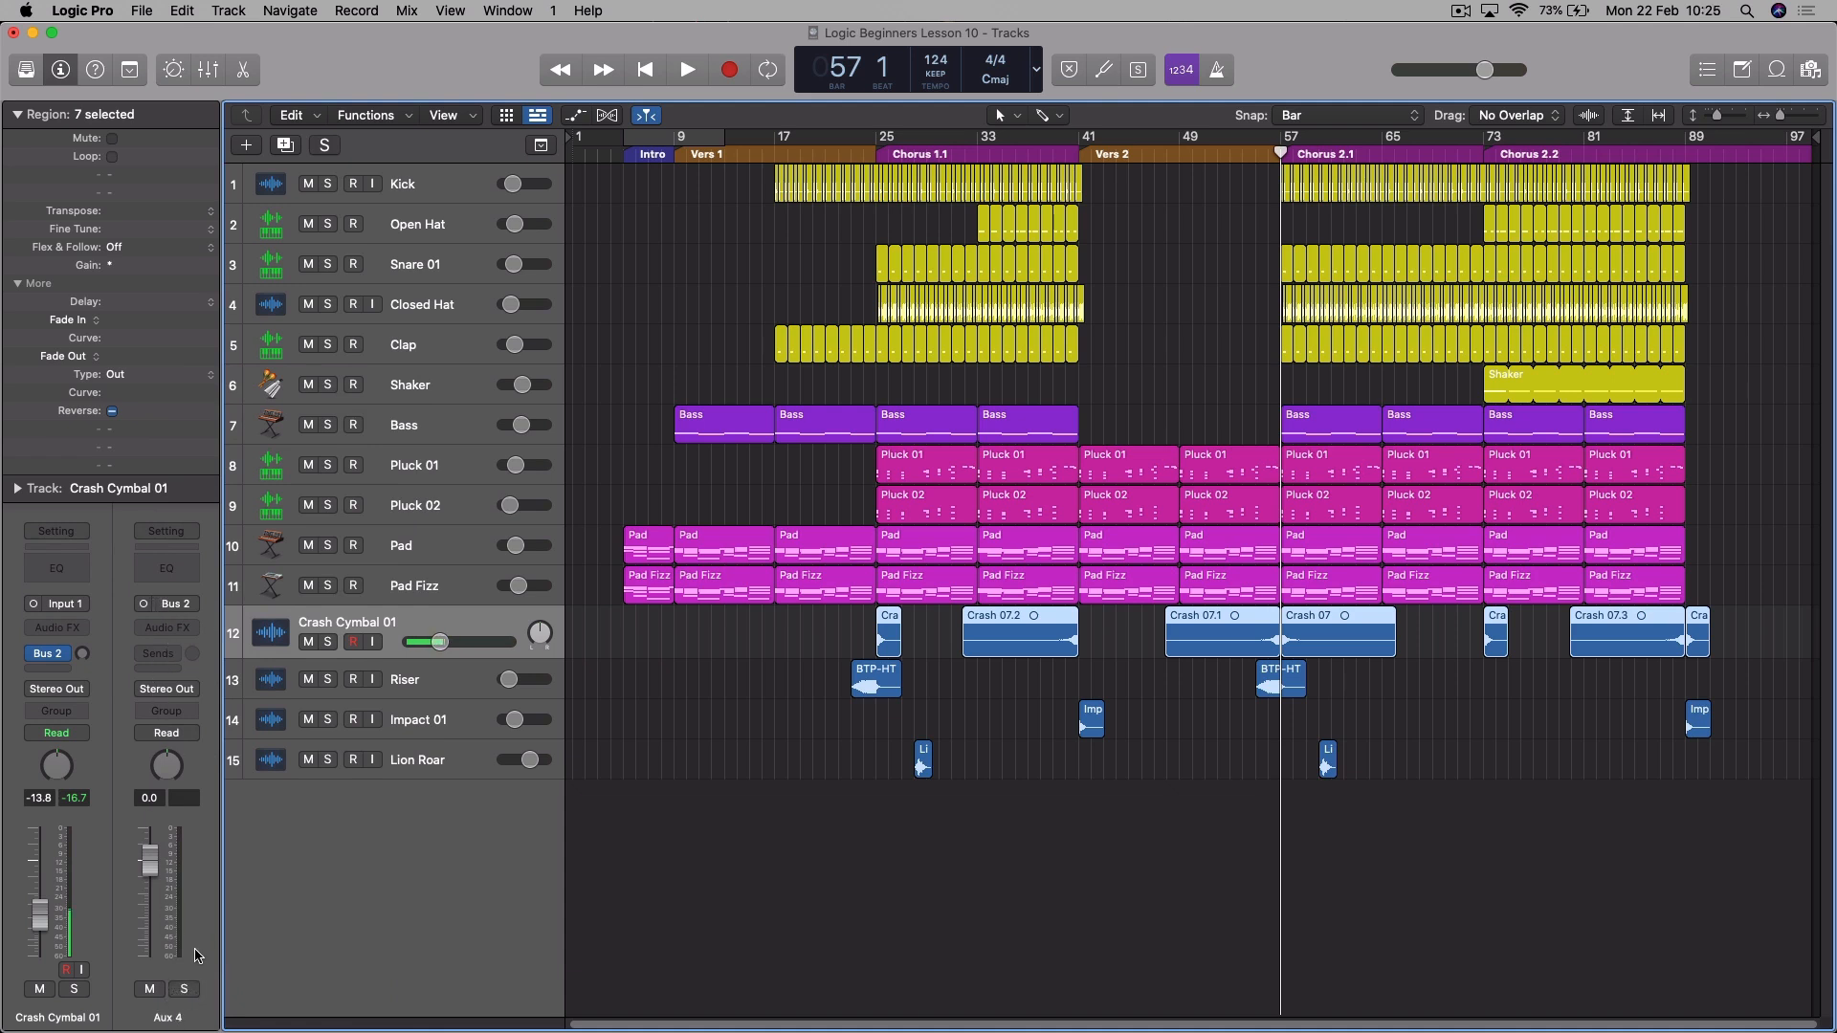
- Rename the Bus 2 aux channel to Long Reverb
double_click(175, 1018)
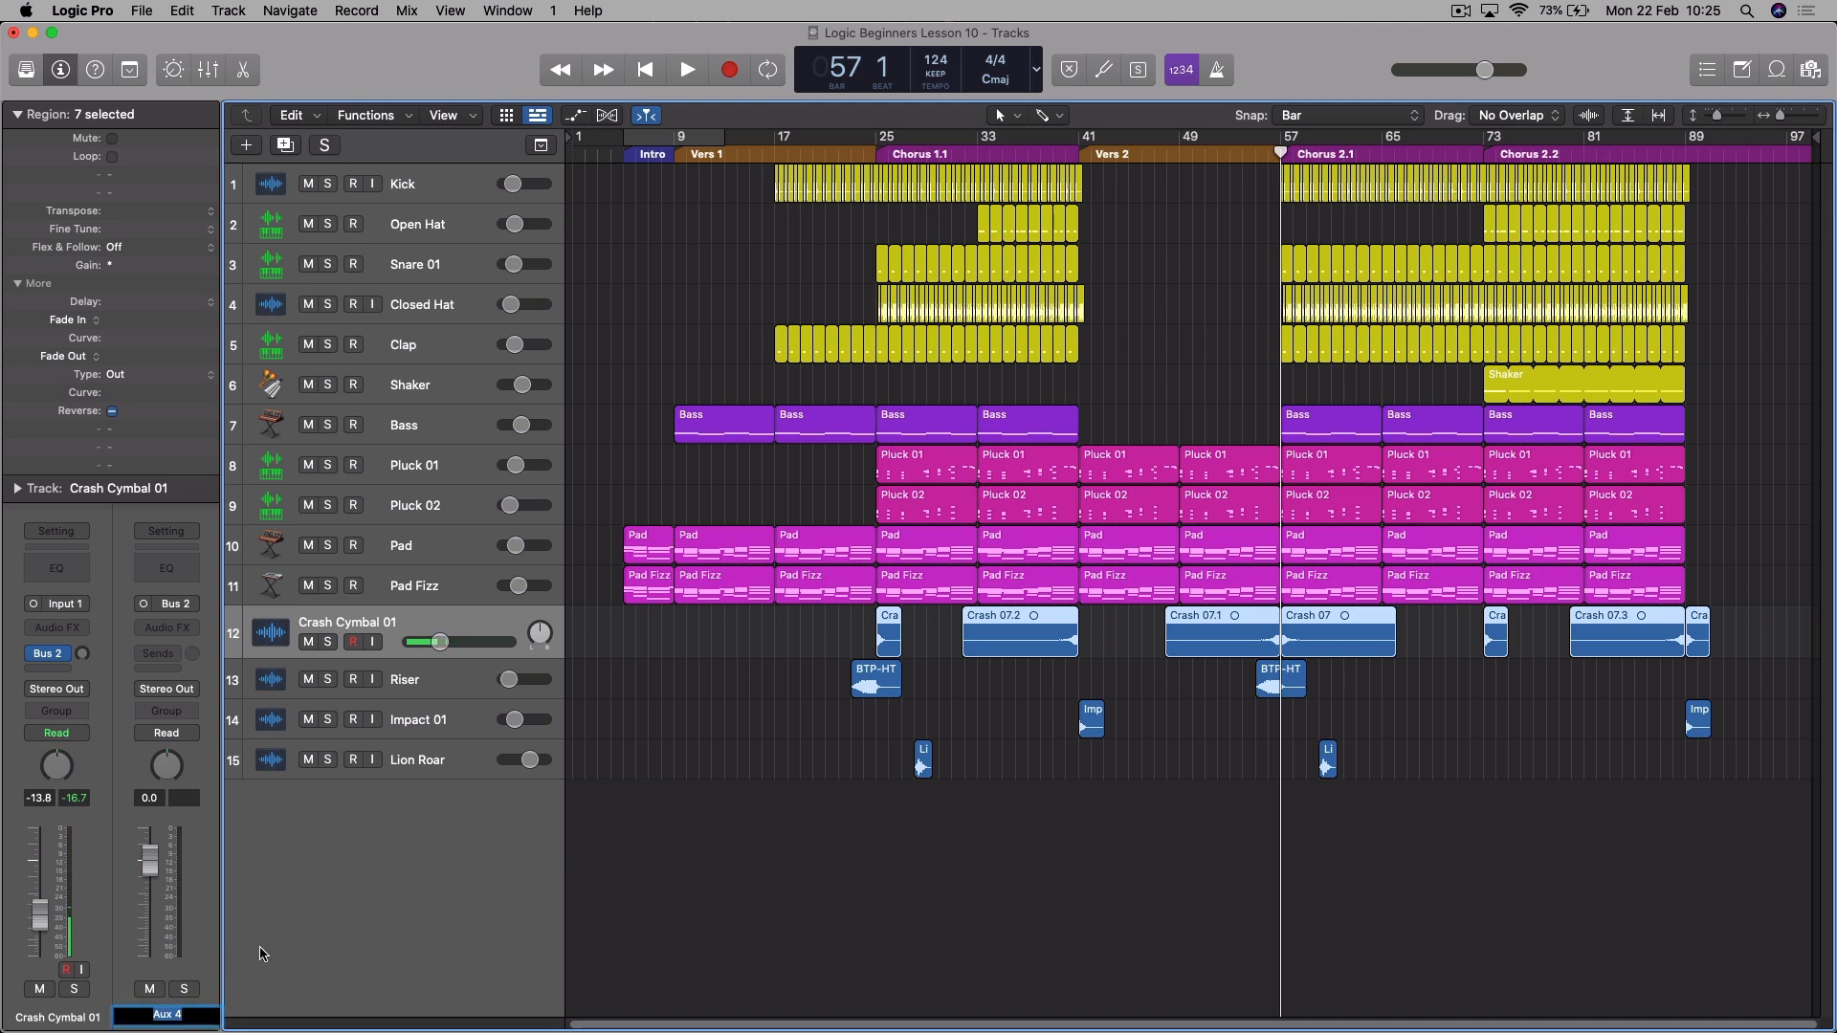
text(Long Reverb)
key(Return)
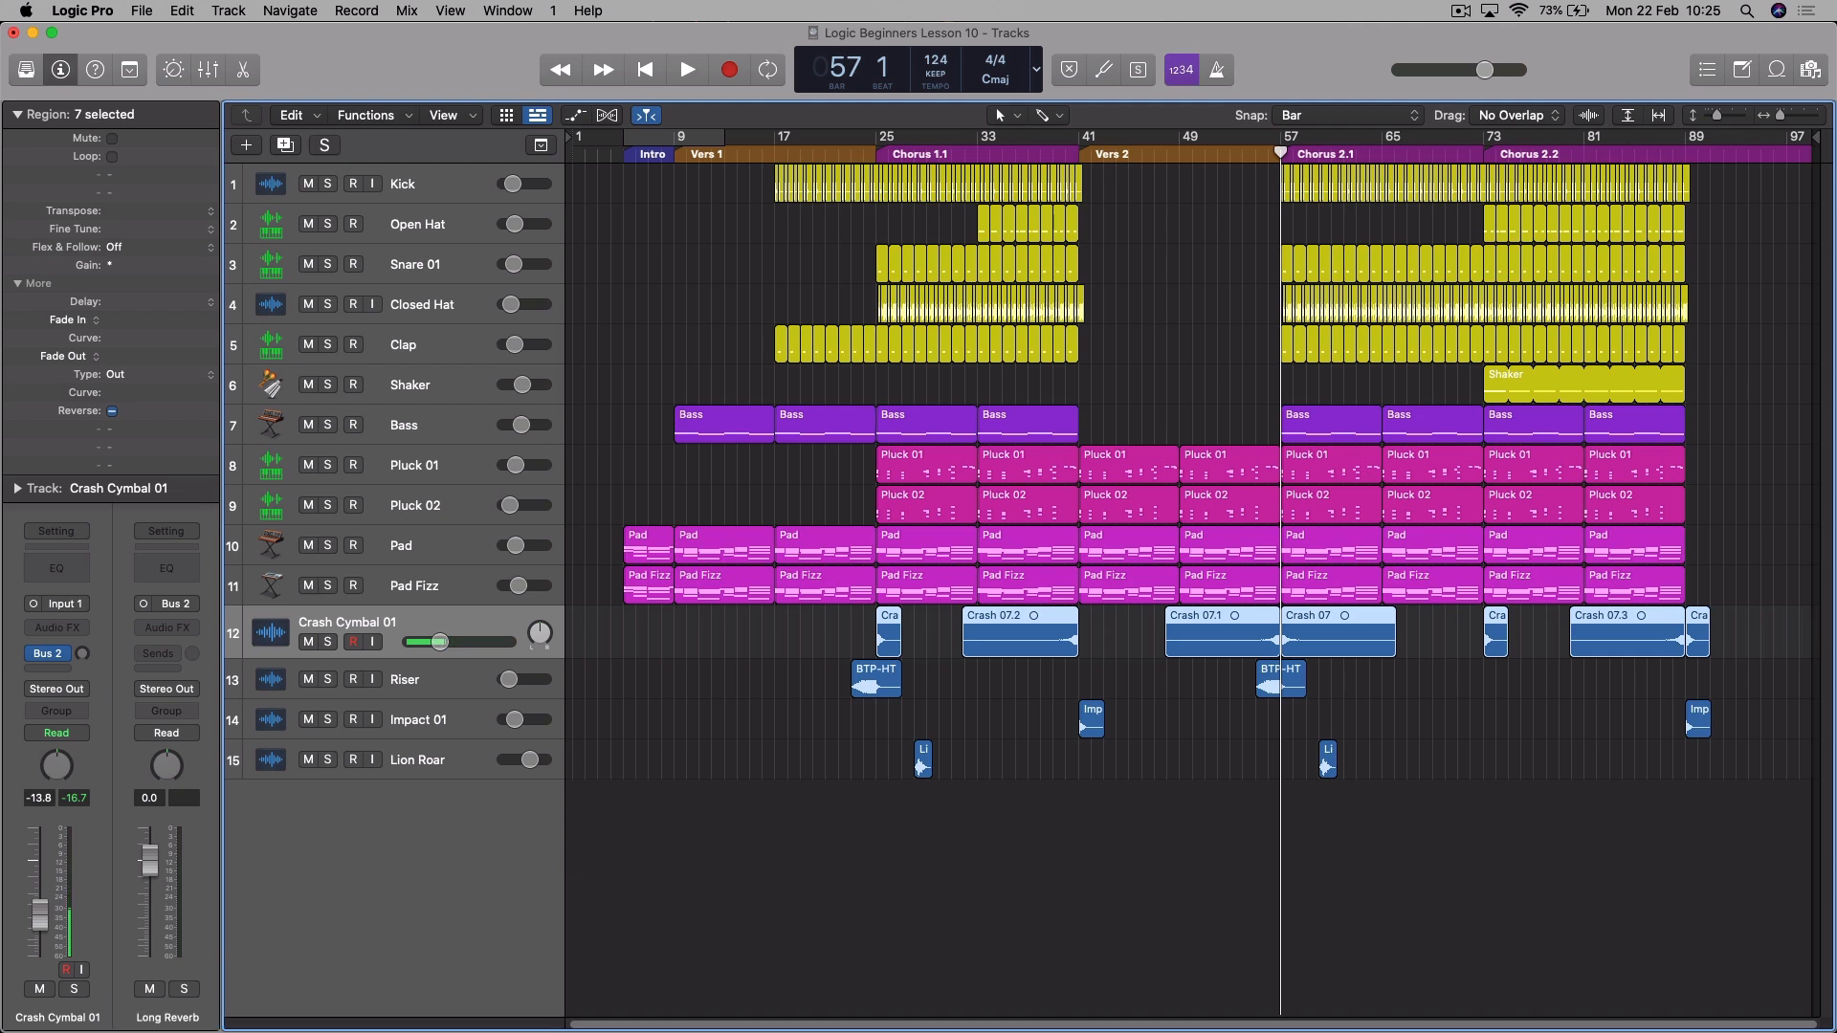
click(172, 631)
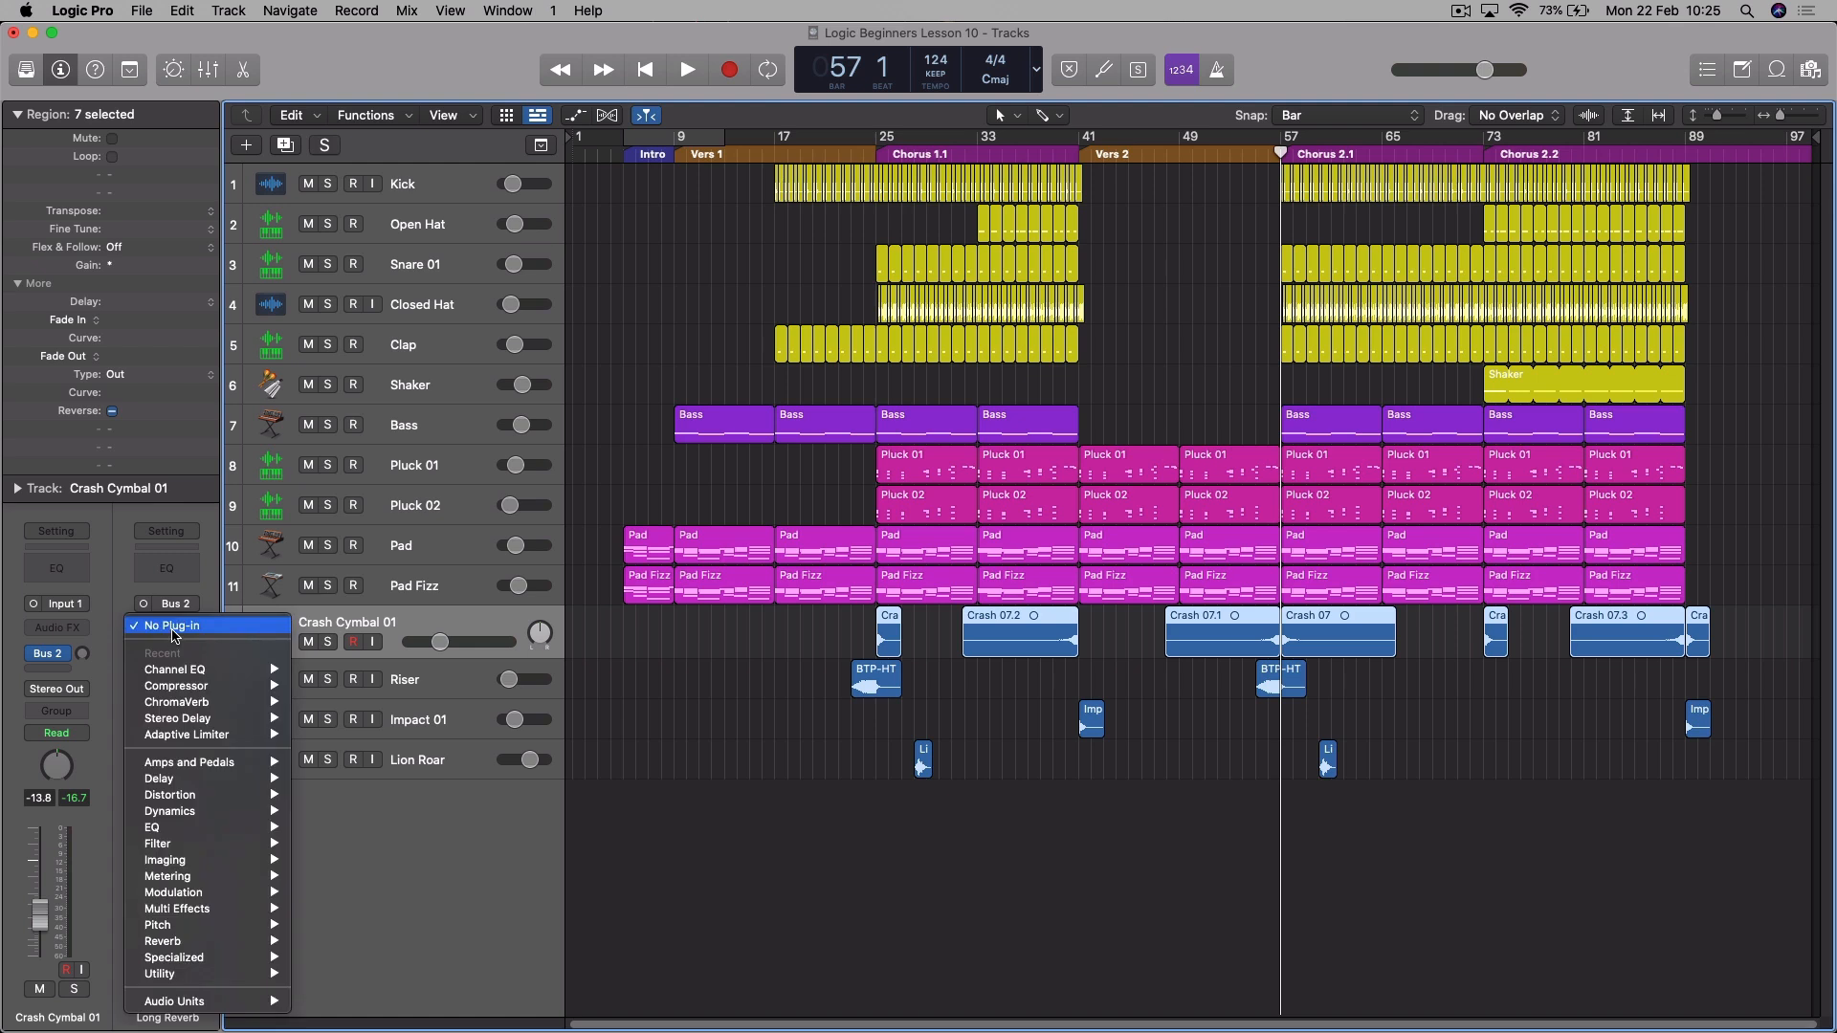
mouse_move(175, 695)
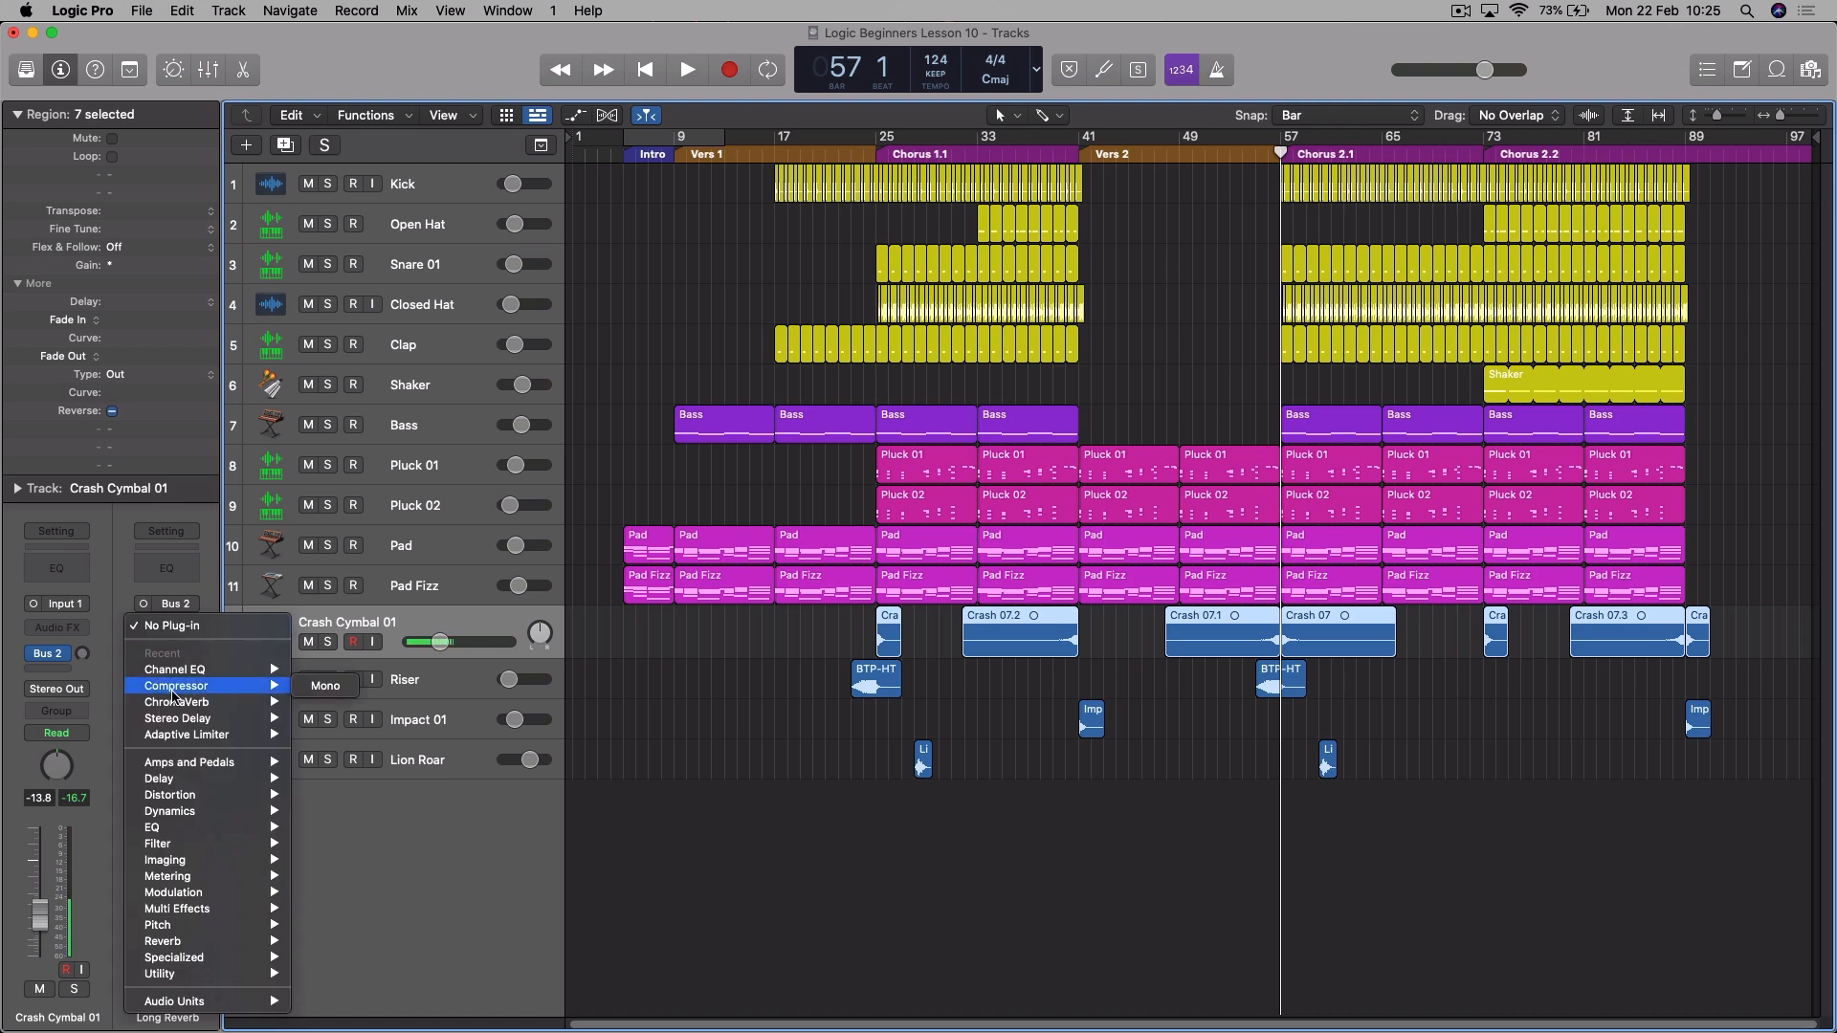
click(339, 720)
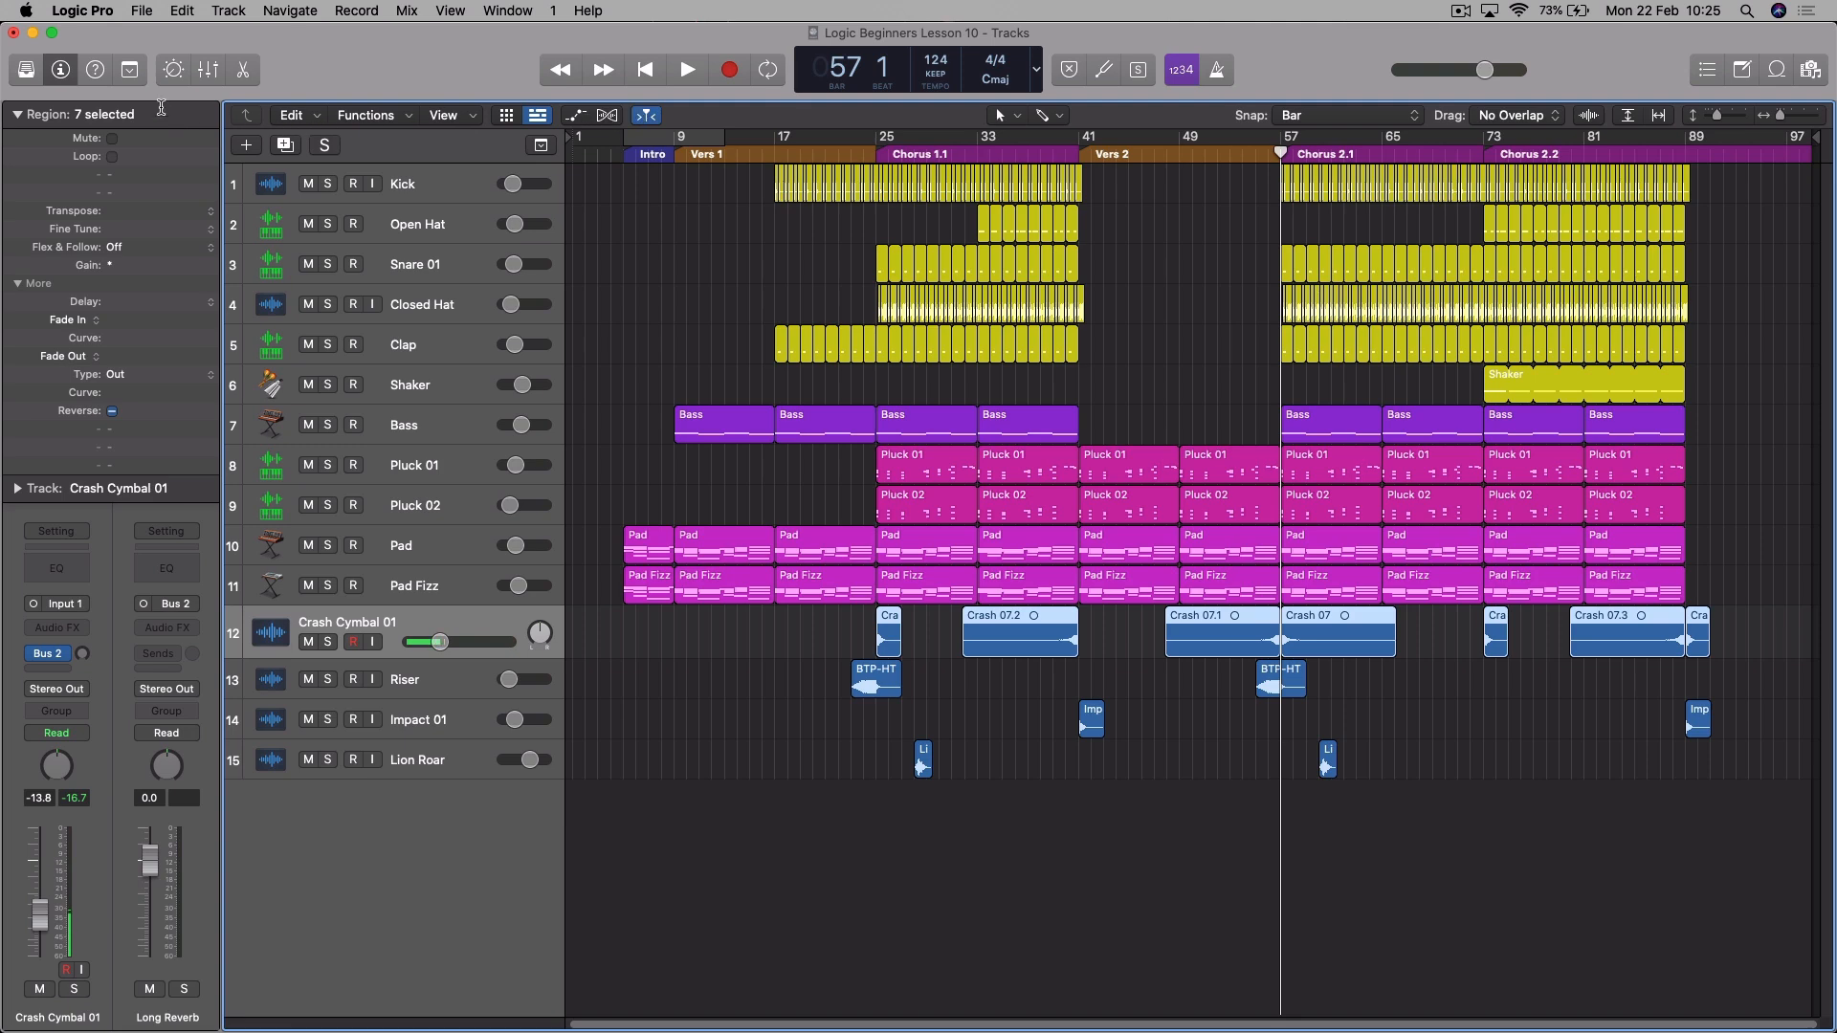
- Show the mixer, enlarge it to reveal the full channel strips, and color the Long Reverb channel orange like the other reverbs
click(207, 70)
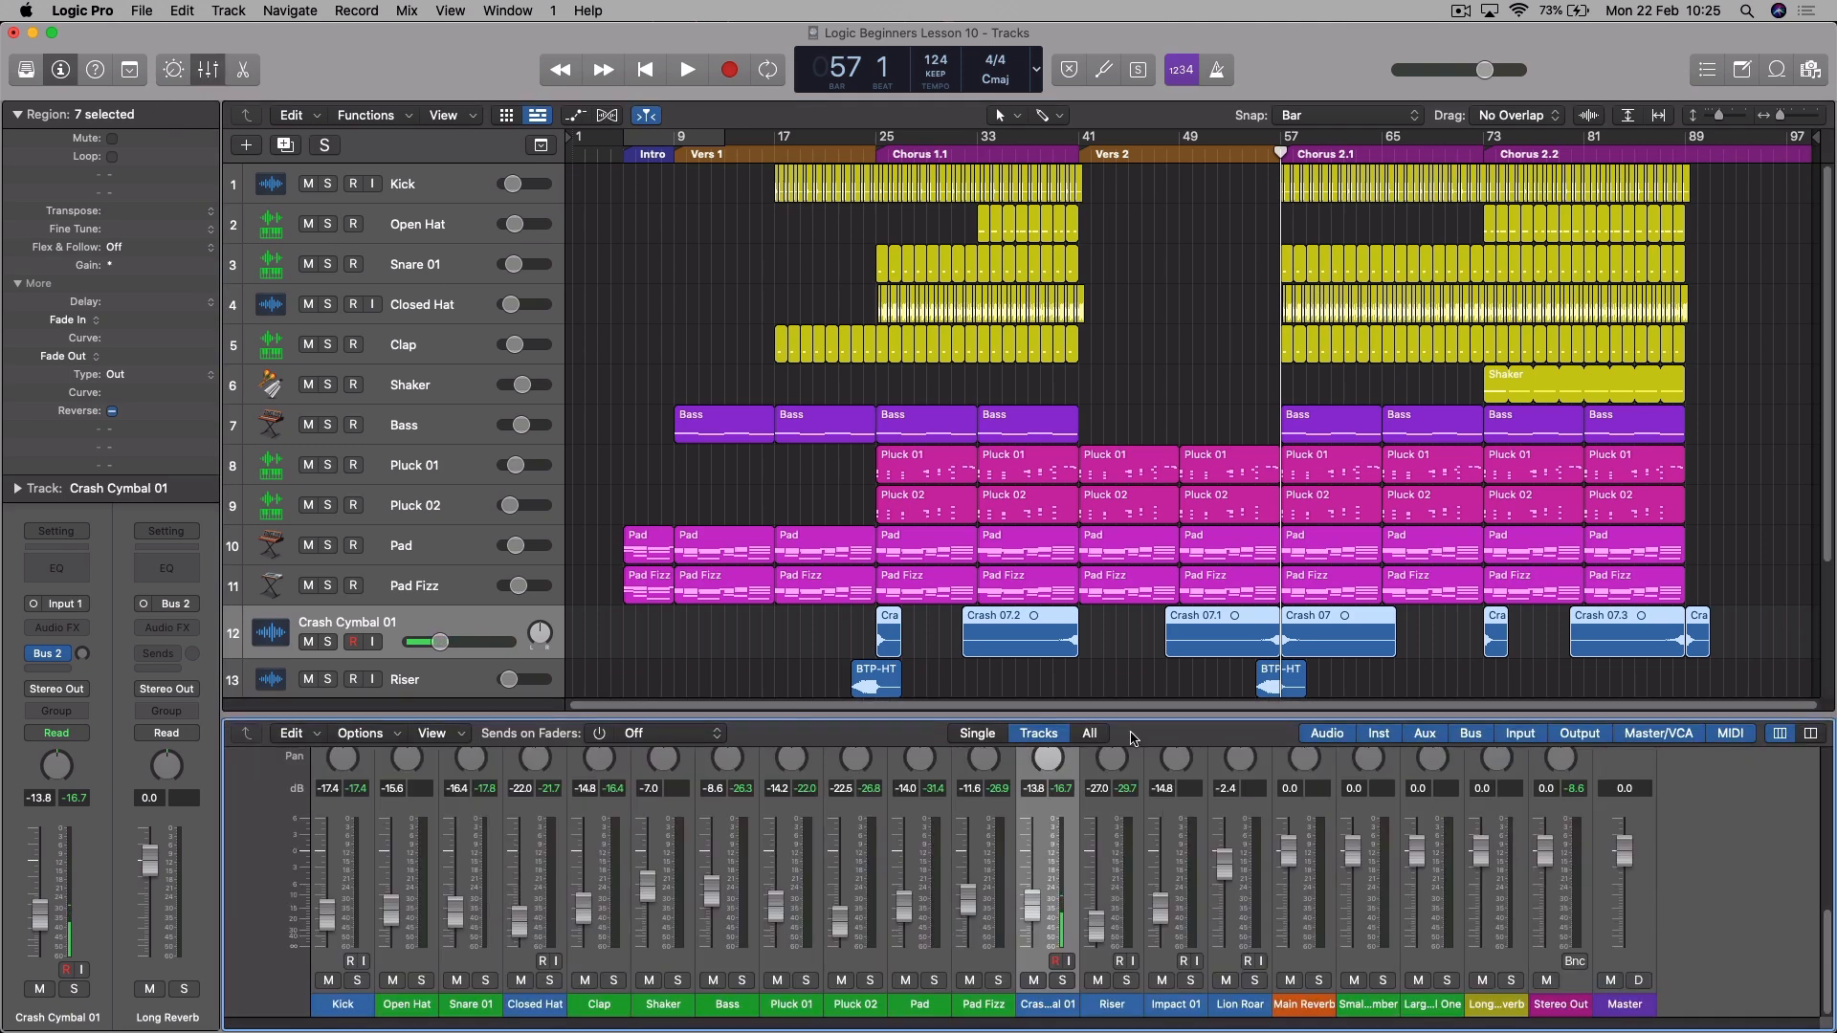
drag(1132, 715, 1132, 426)
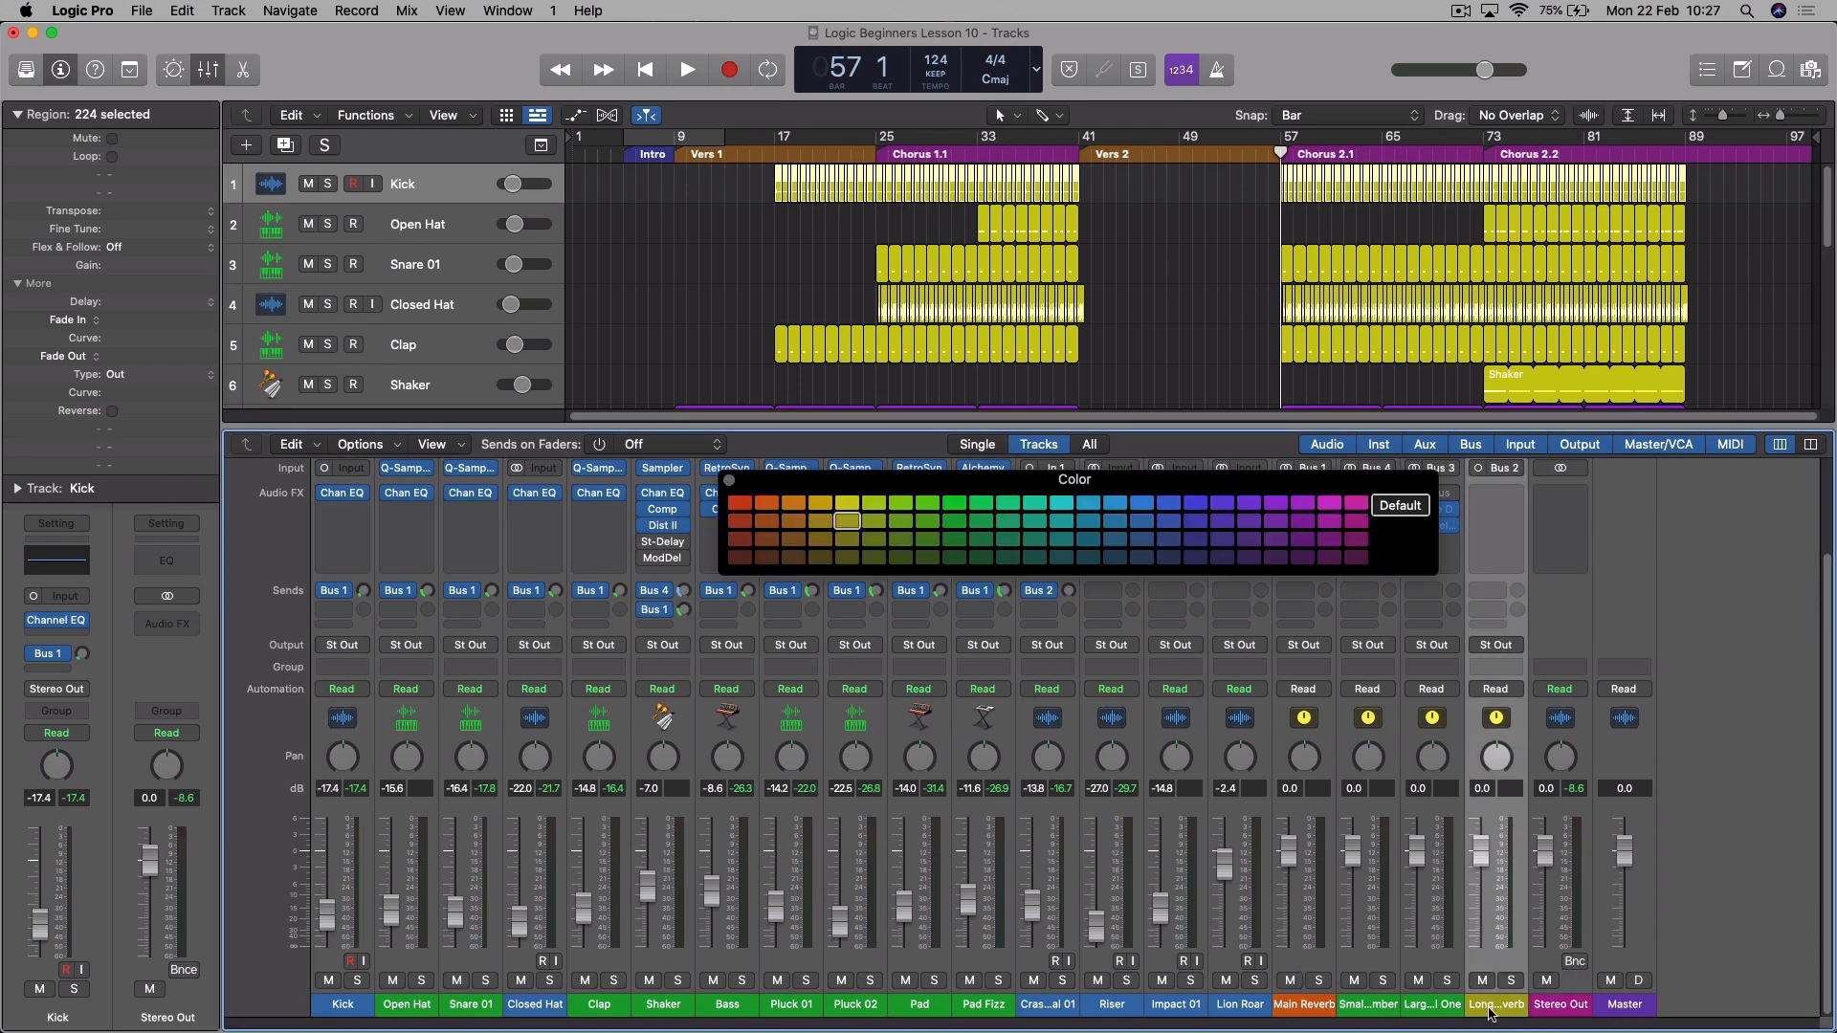
click(773, 506)
click(729, 480)
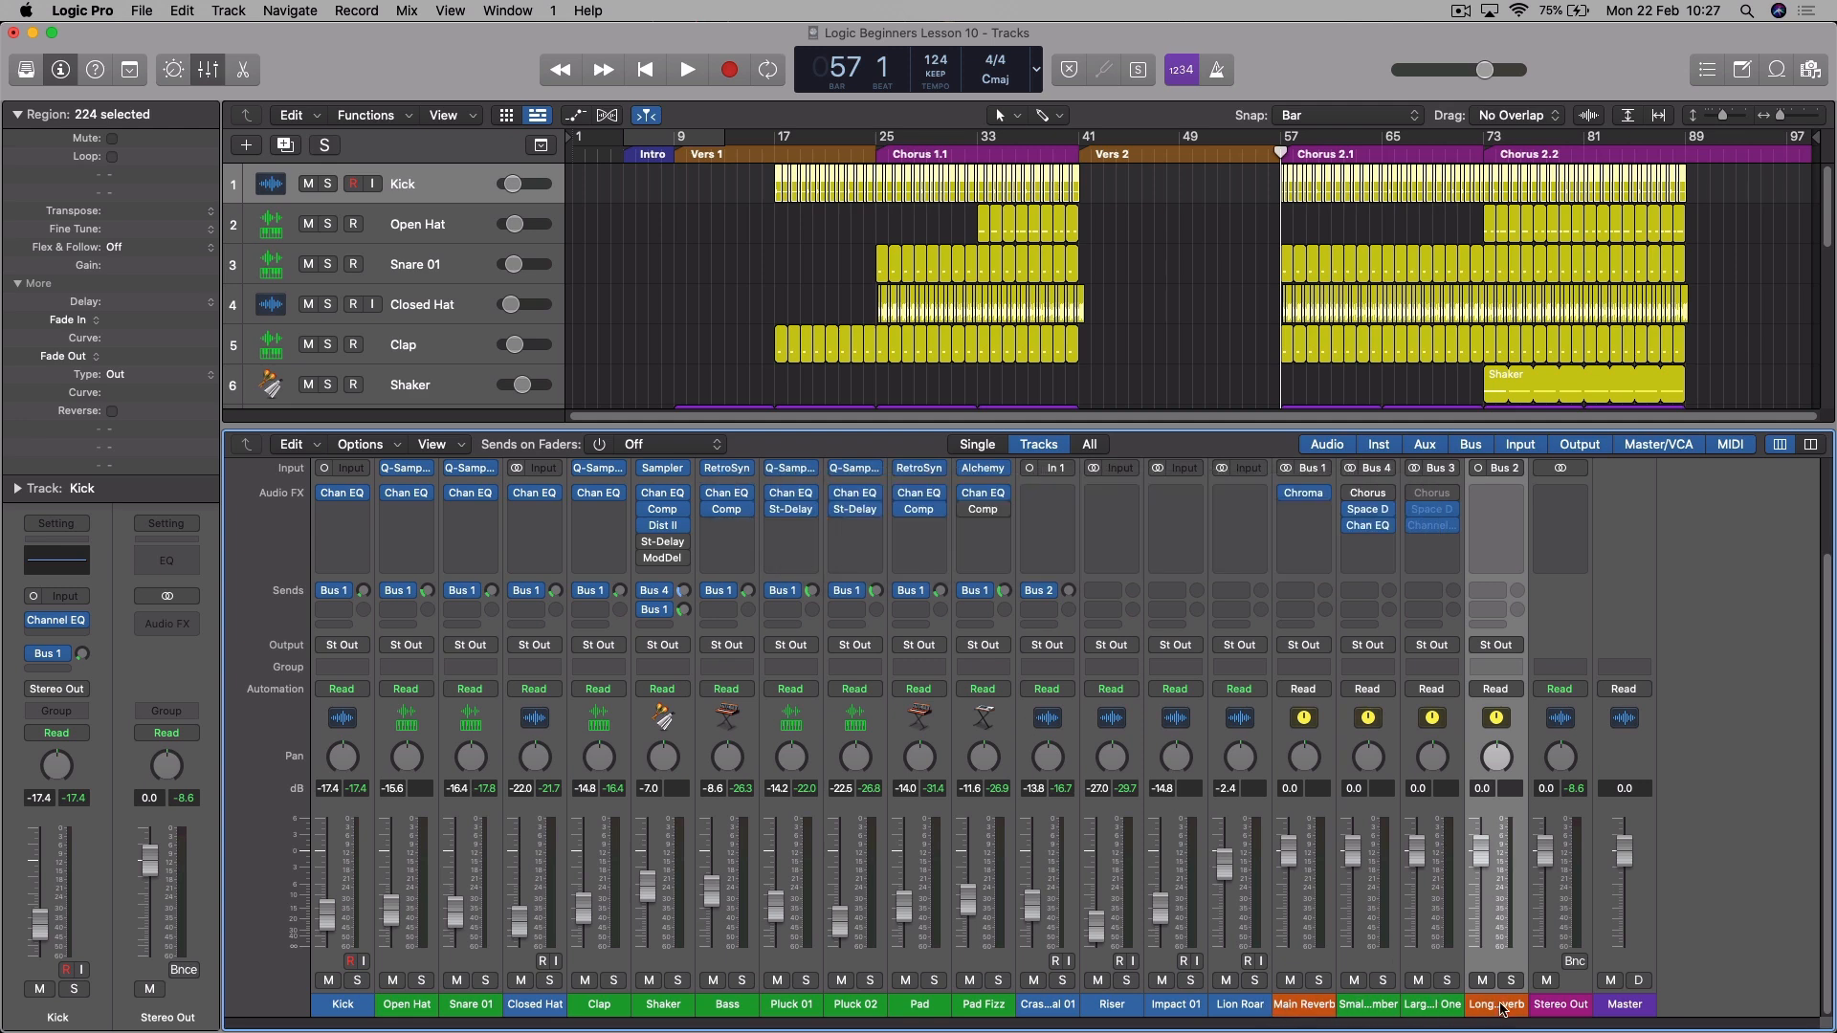
- Insert ChromaVerb in its Mono->Stereo version on the Long Reverb channel
click(1493, 510)
mouse_move(1499, 586)
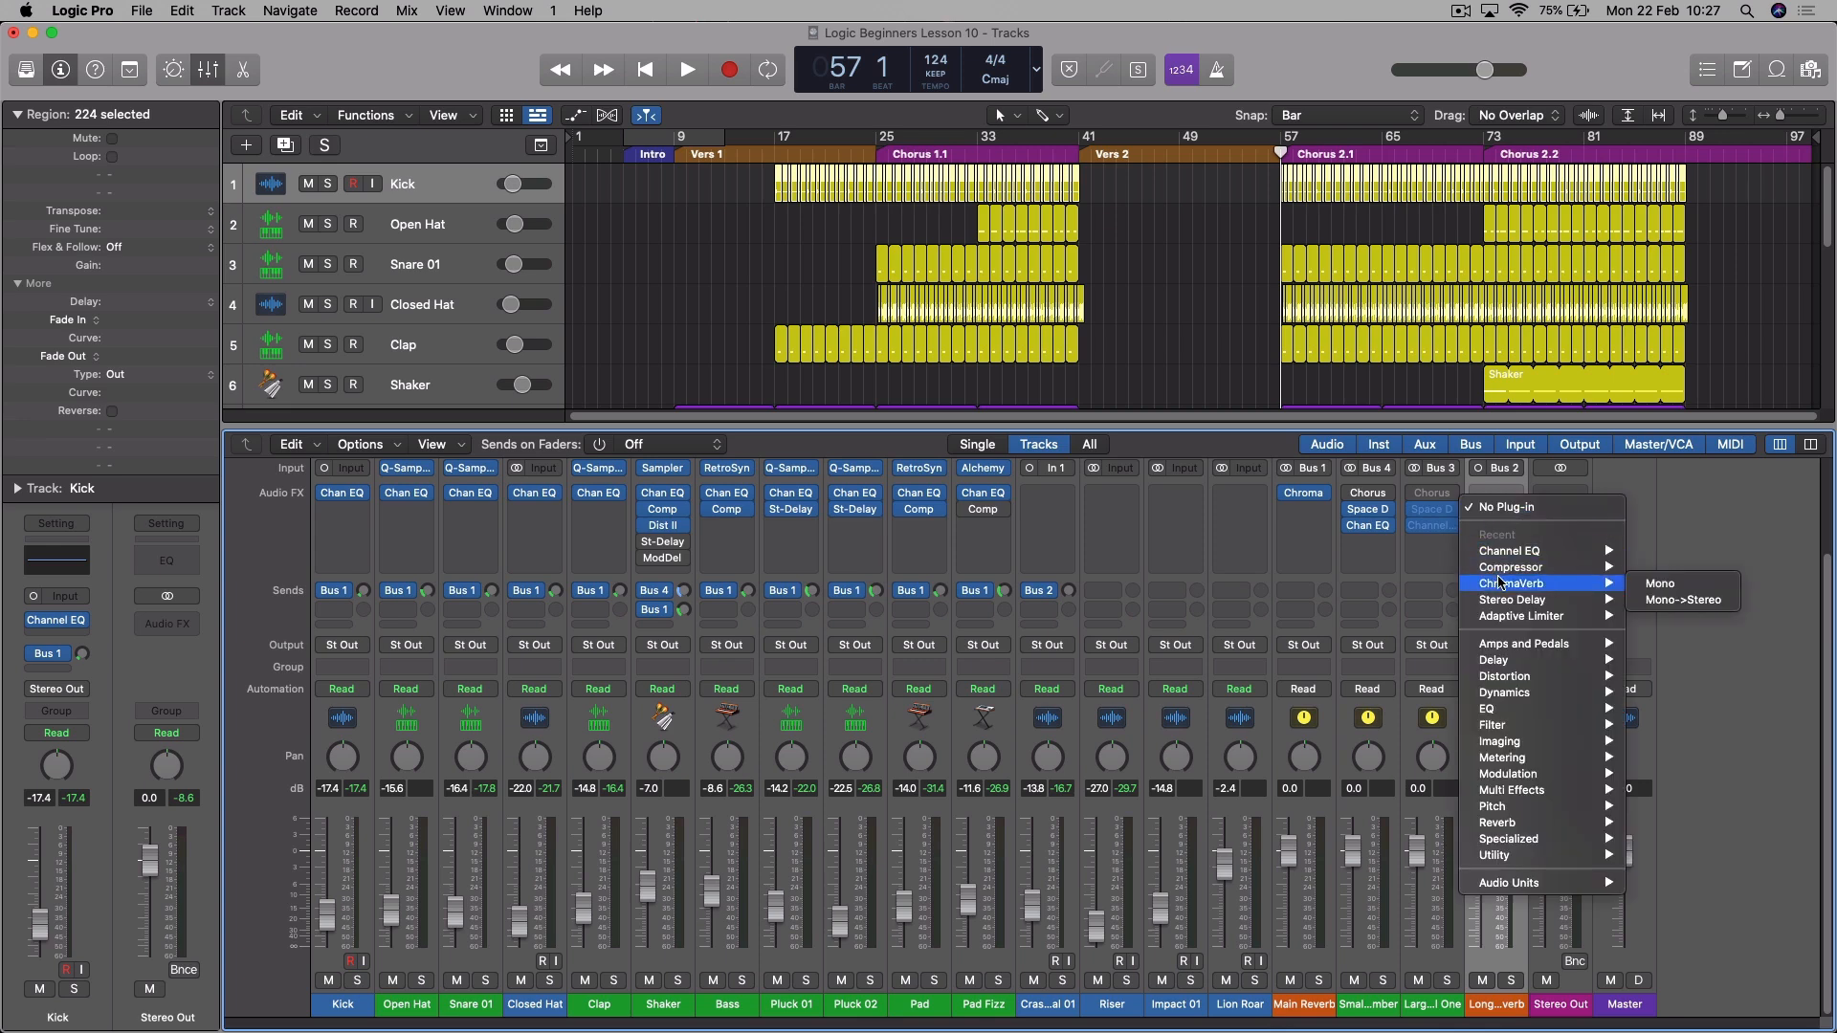
click(1680, 600)
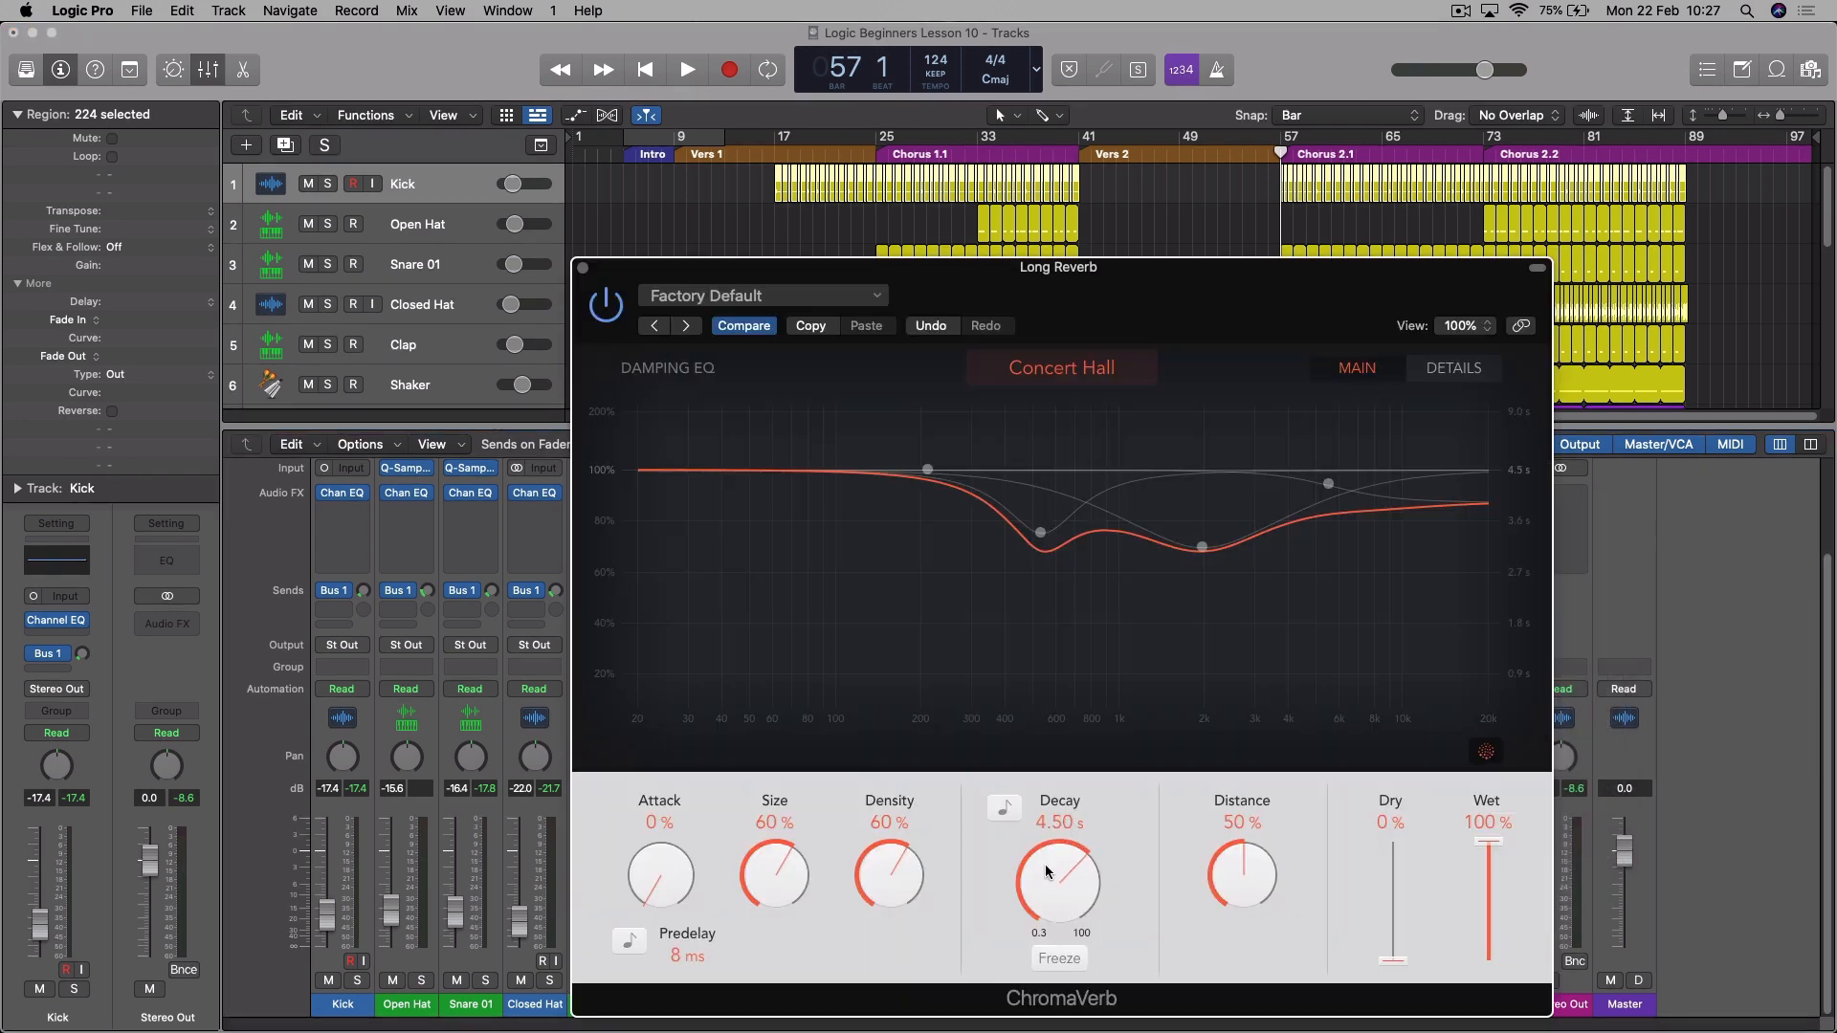
- Set ChromaVerb's attack to 16%, size to 72%, density to 66% and predelay to 80 ms, lower the low damping and flatten 600 Hz to 1.00x
drag(654, 896, 661, 862)
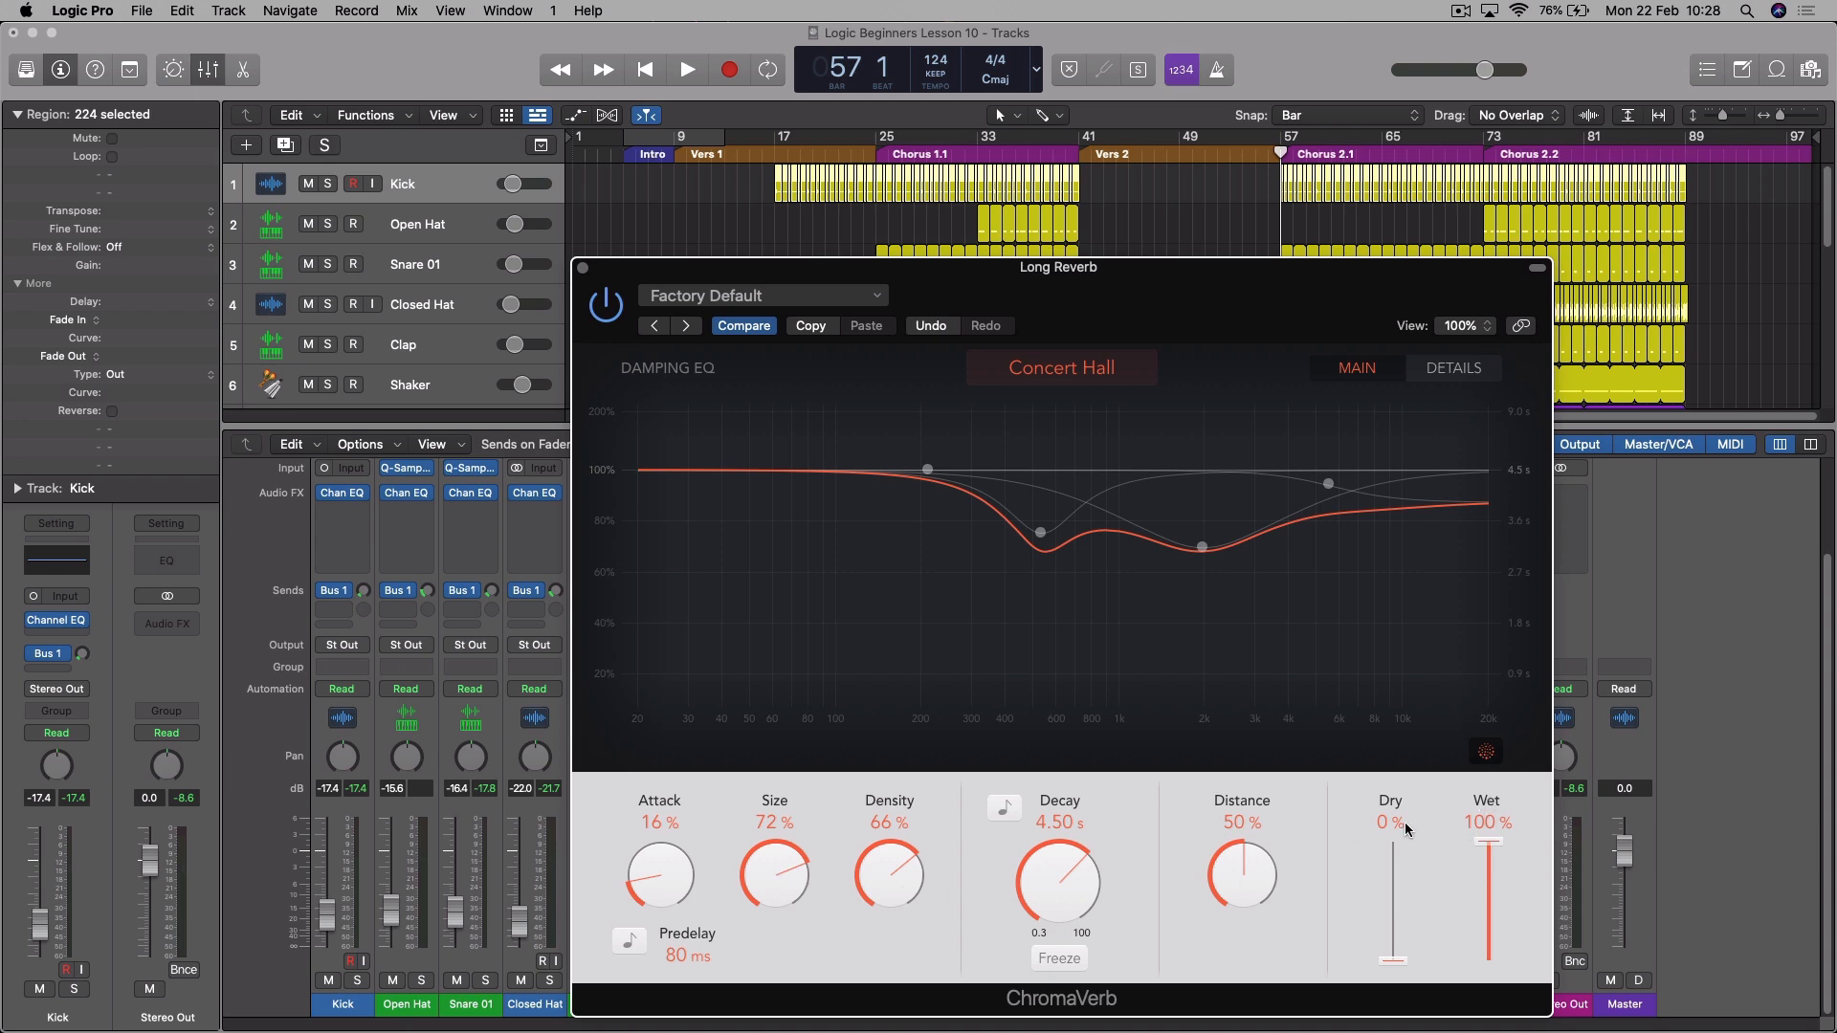
drag(927, 470, 809, 526)
drag(1047, 542, 1059, 467)
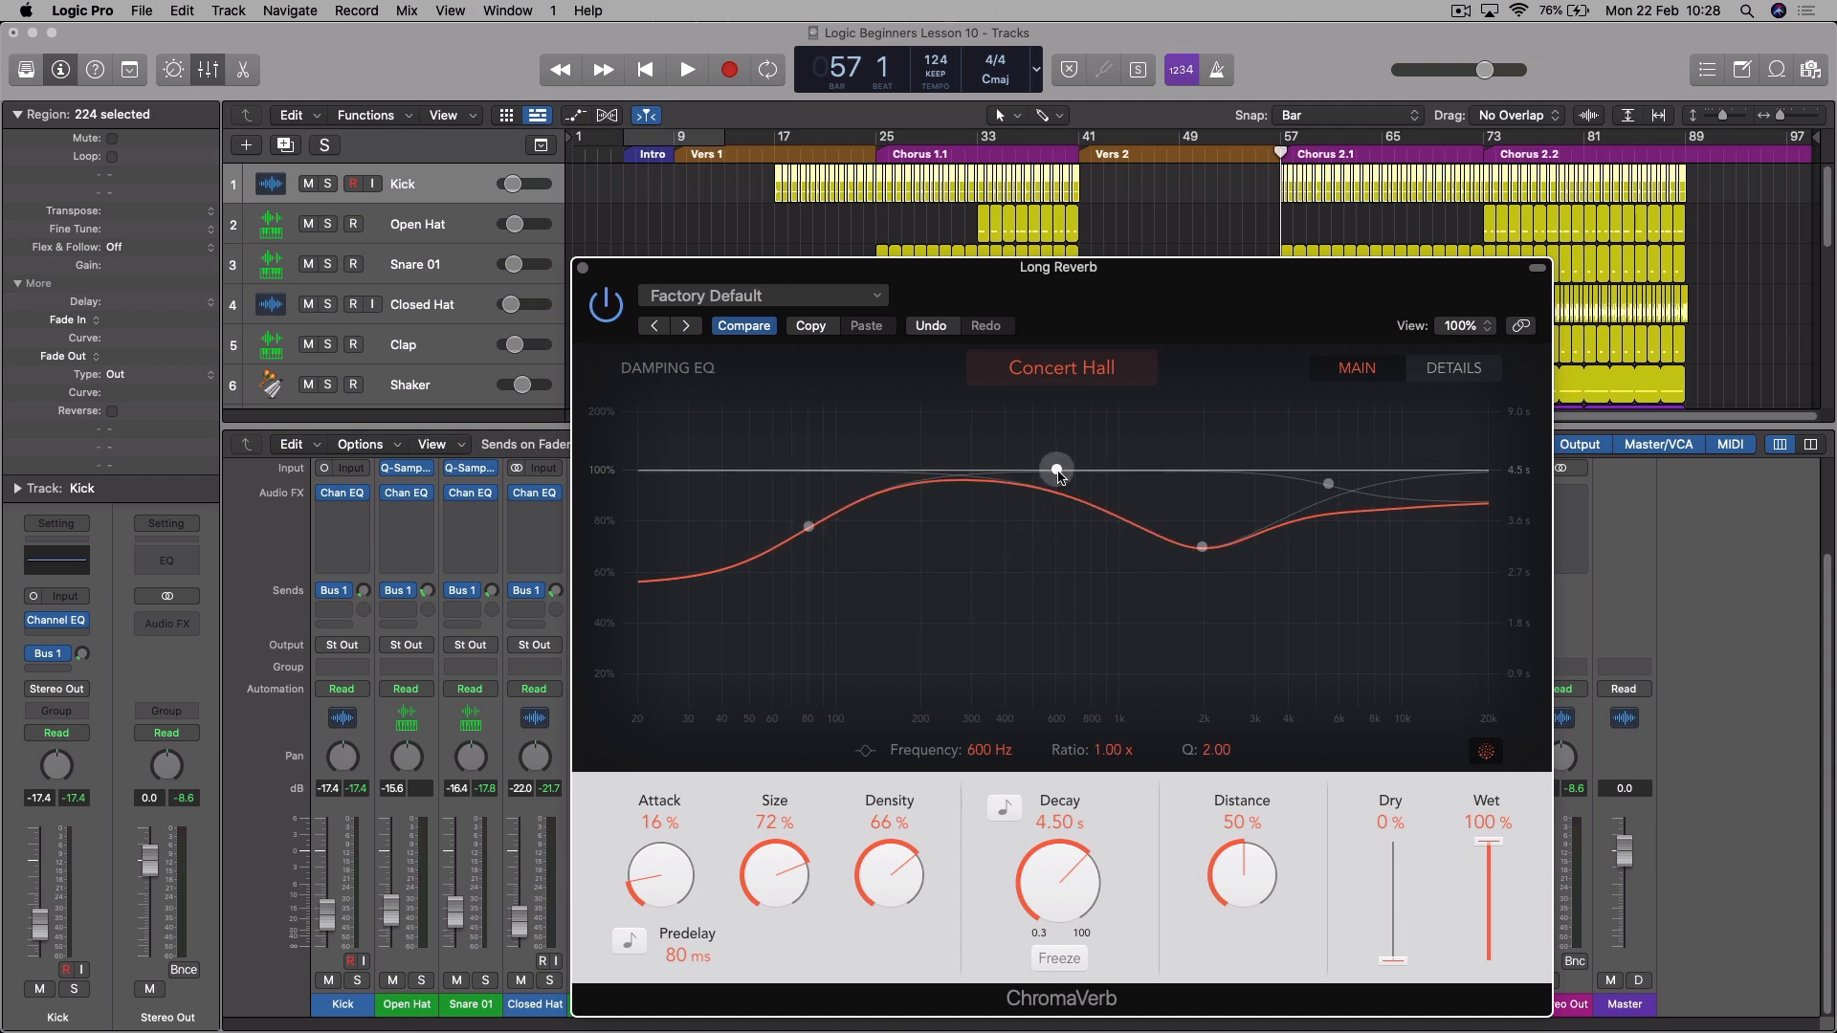
- Raise ChromaVerb's 2 kHz damping dip towards 100%, deepen the low damping to about 0.27x near 98 Hz, and close the plug-in
drag(1204, 541, 1216, 493)
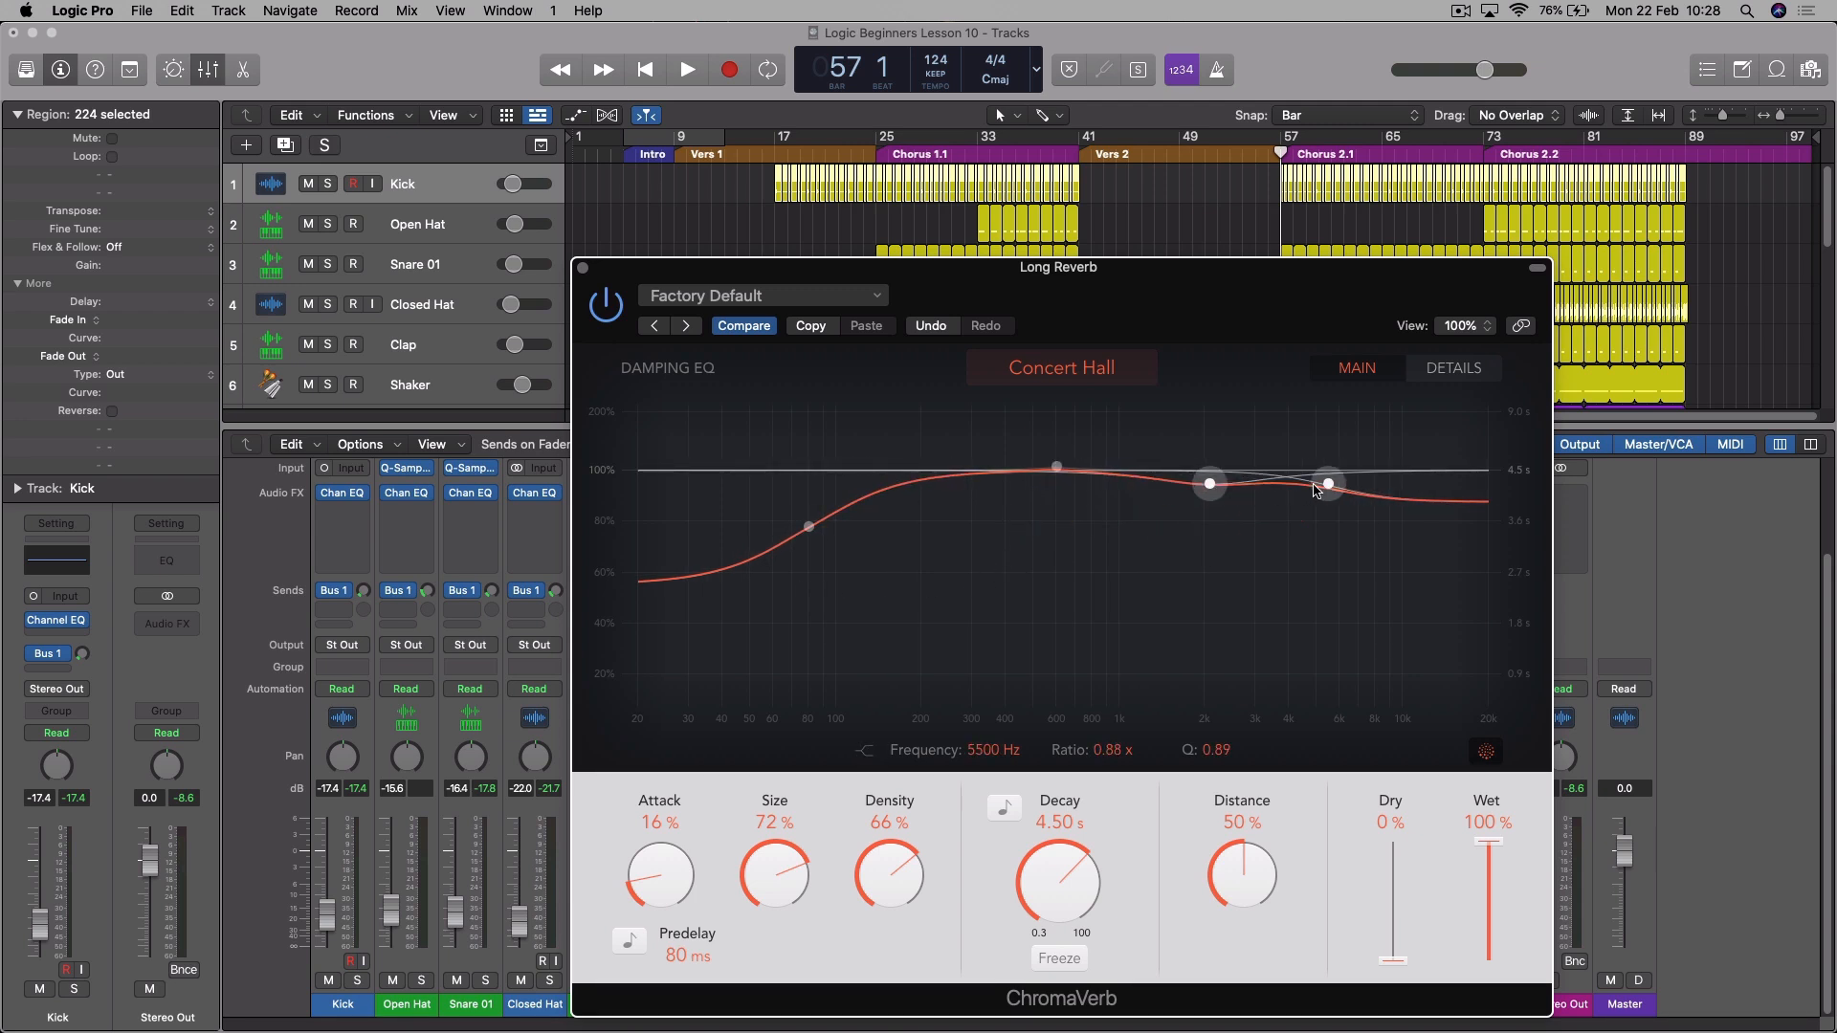
drag(818, 536, 843, 605)
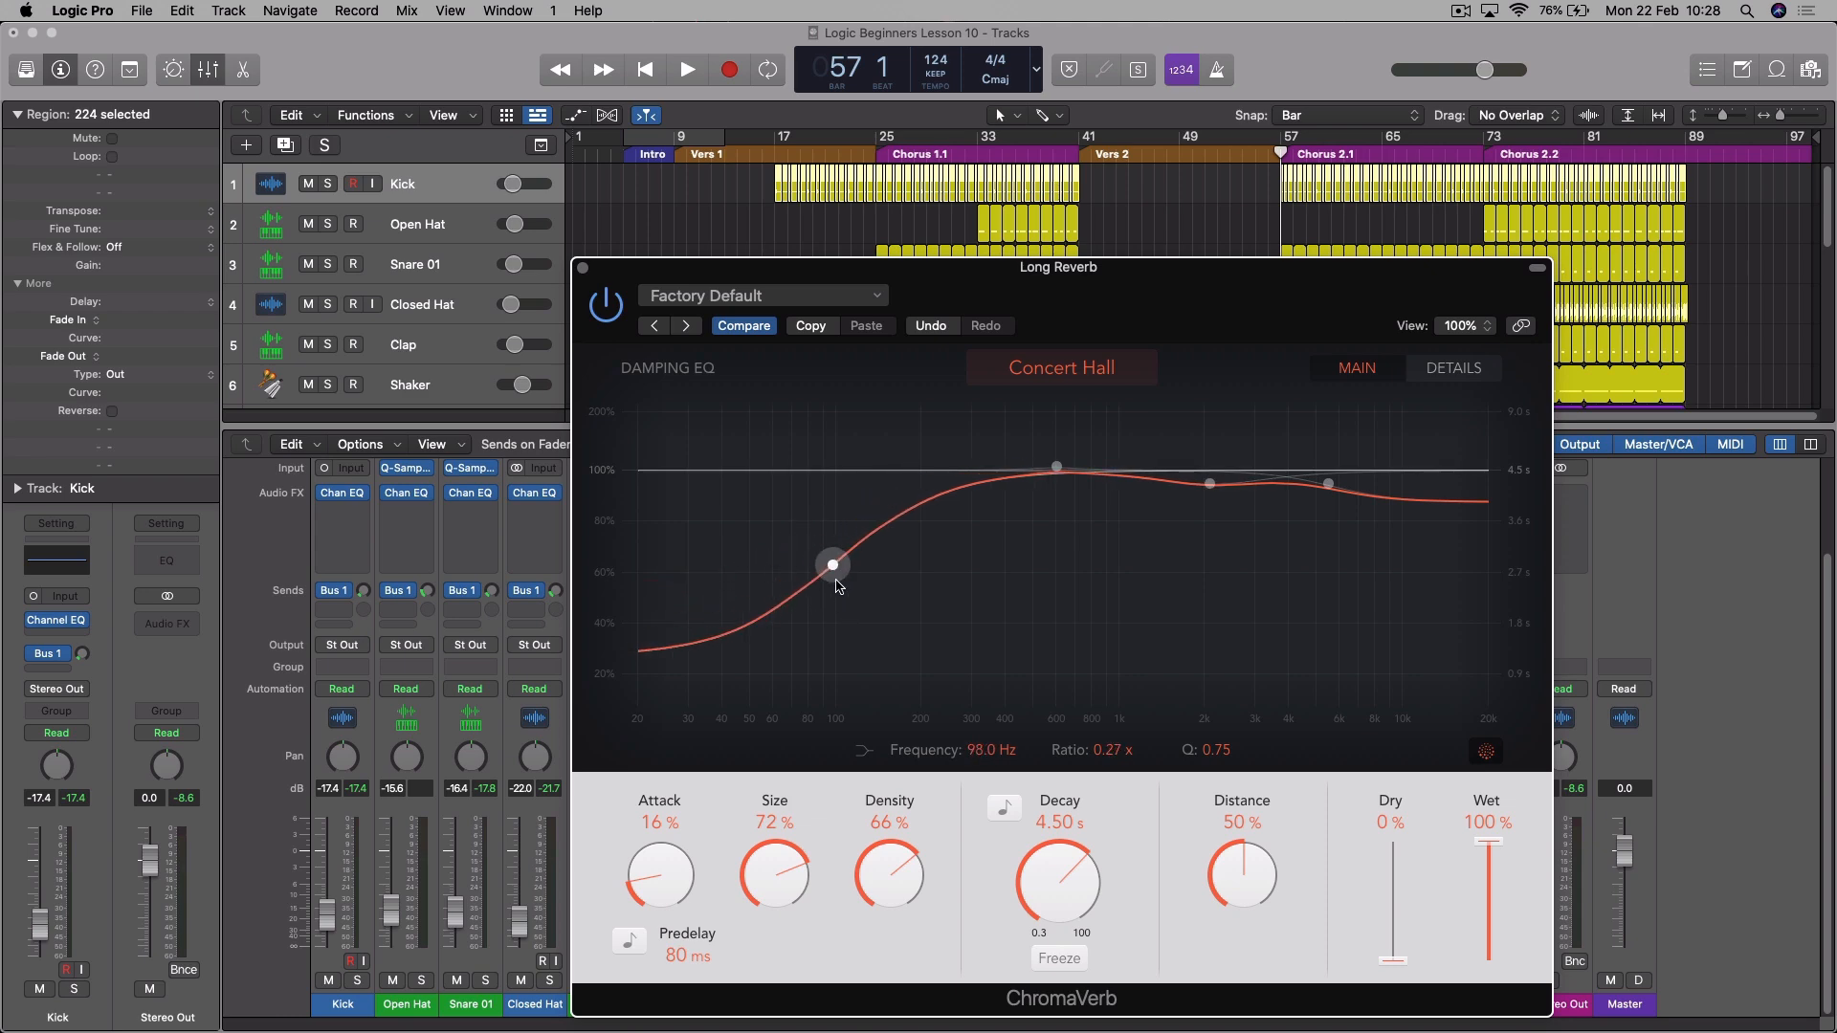
click(583, 269)
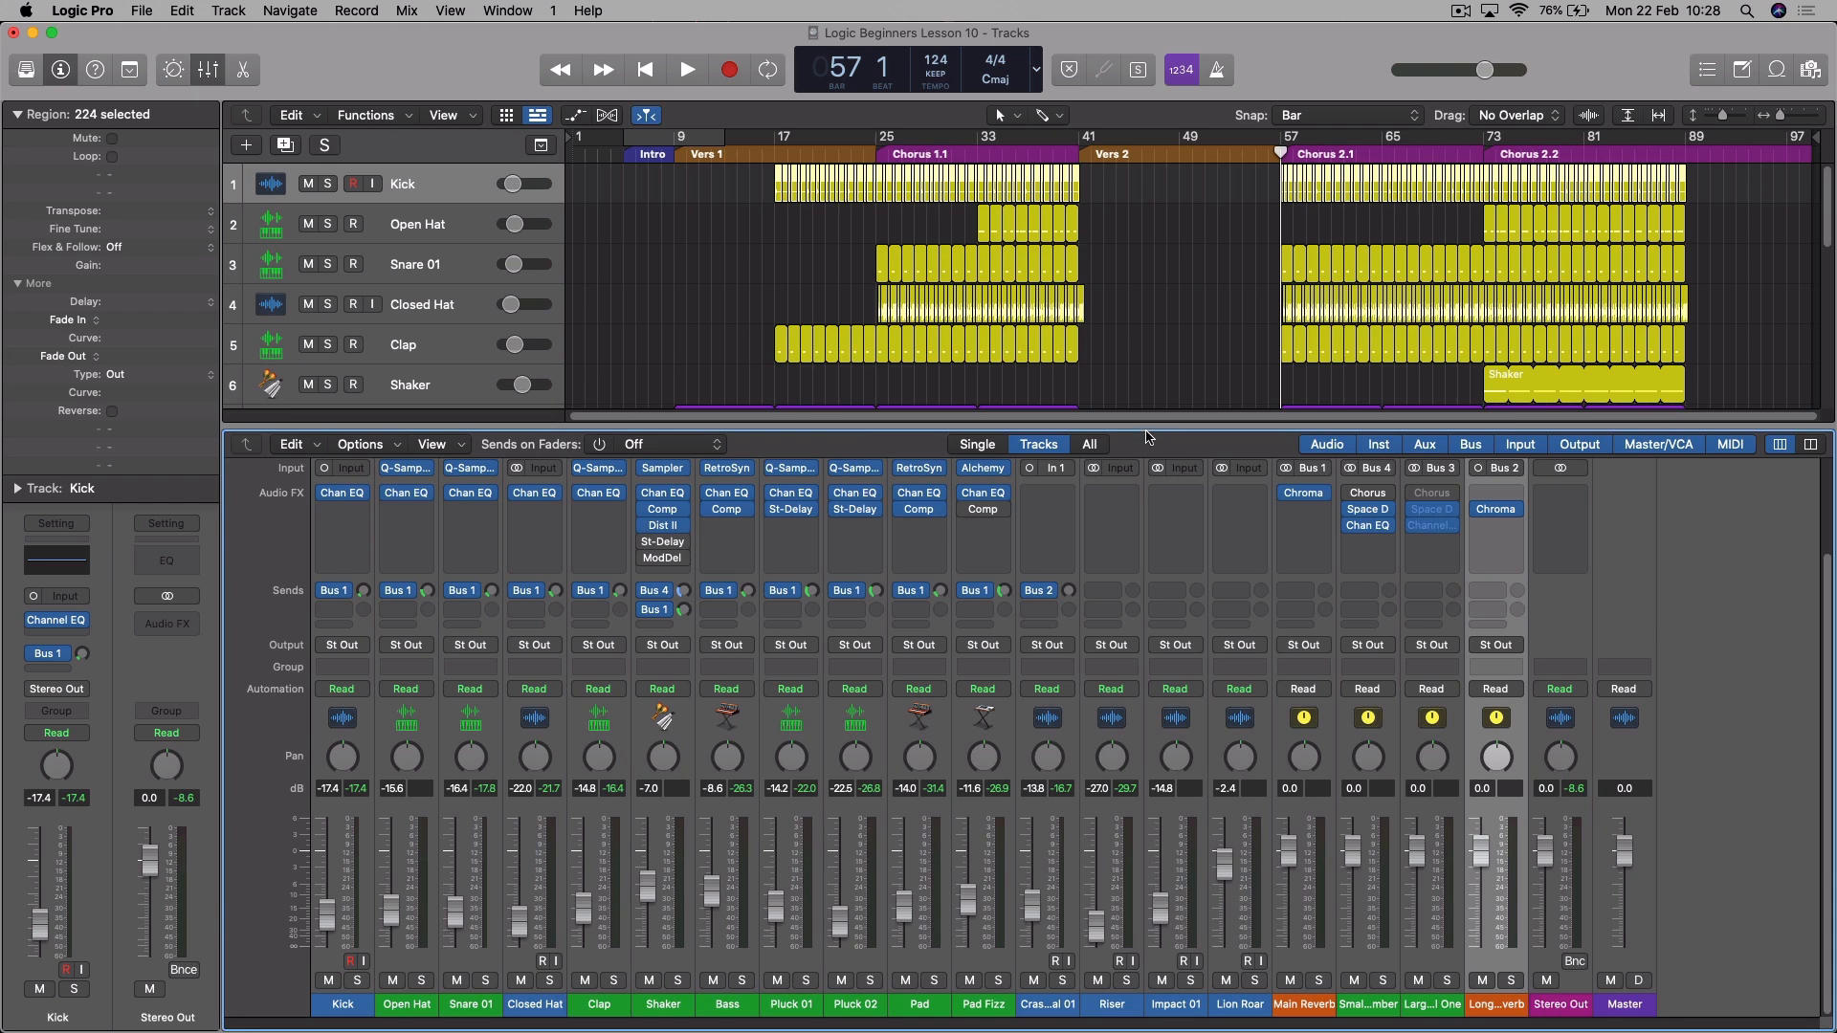
- Shrink the mixer, solo Crash Cymbal 01, play it from about bar 24 and raise its Bus 2 send to Long Reverb
drag(1148, 429, 1115, 898)
click(327, 642)
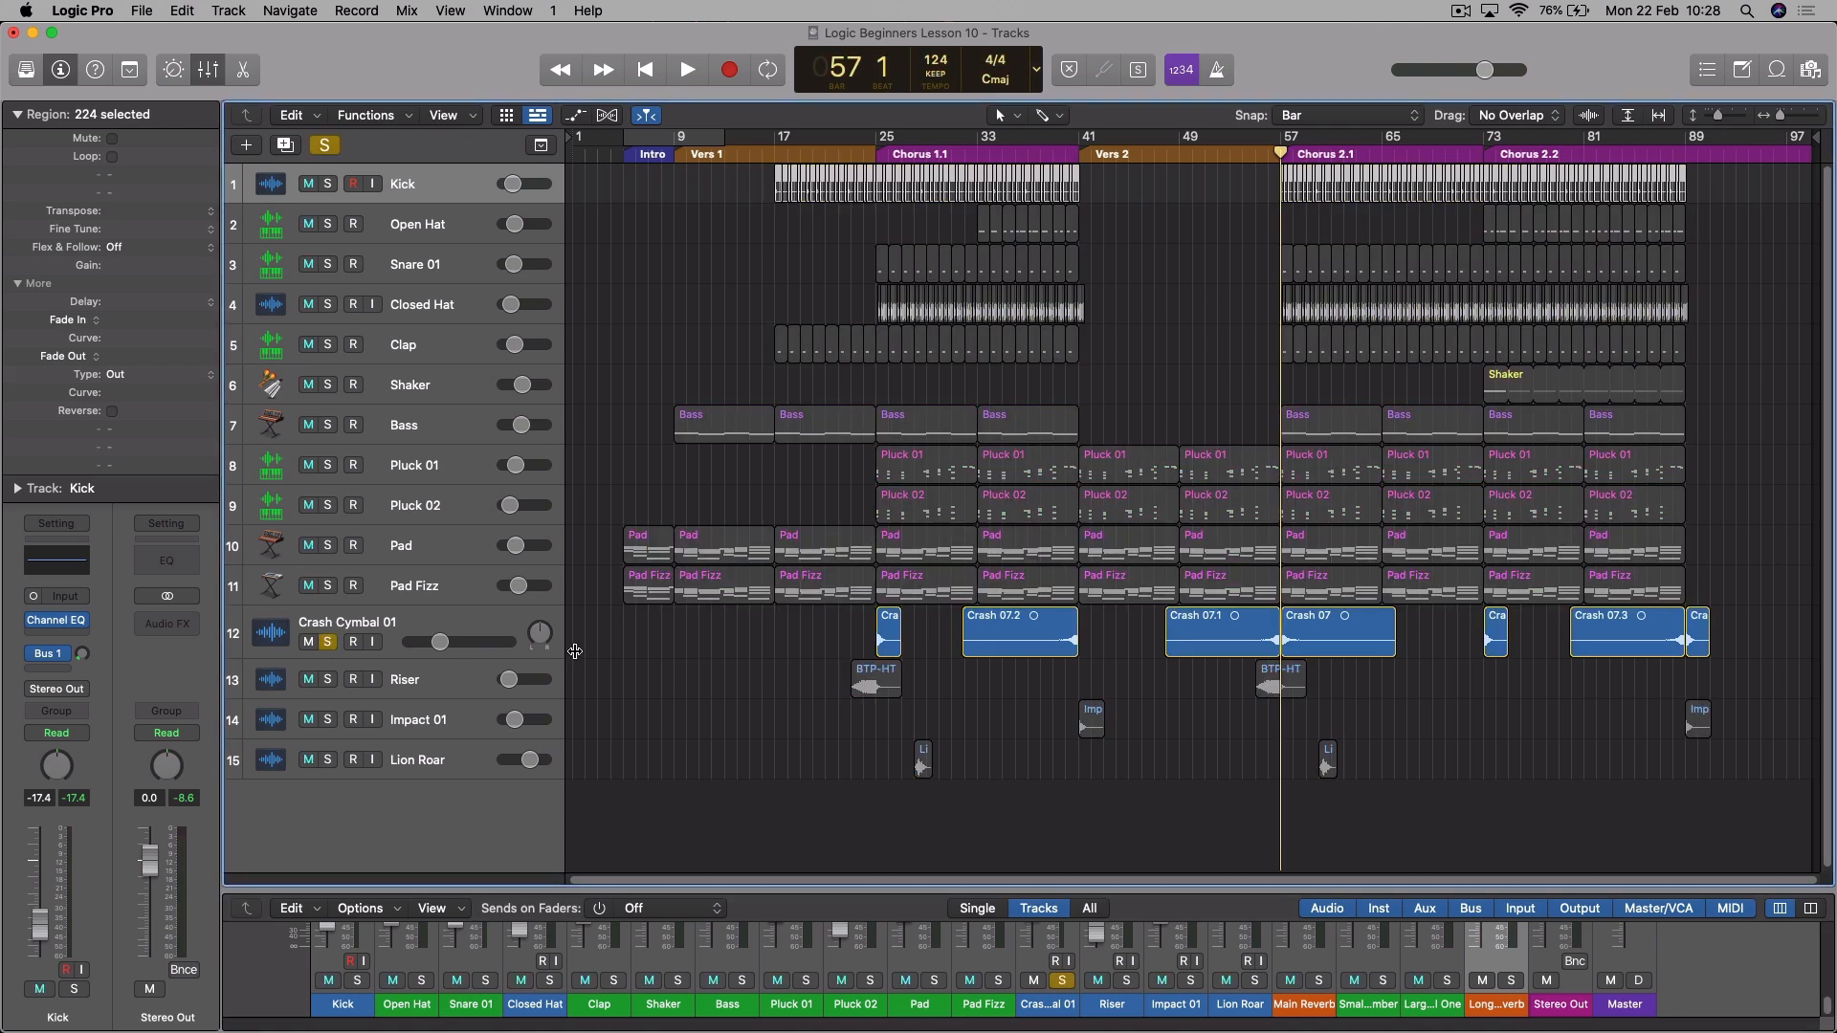
click(861, 154)
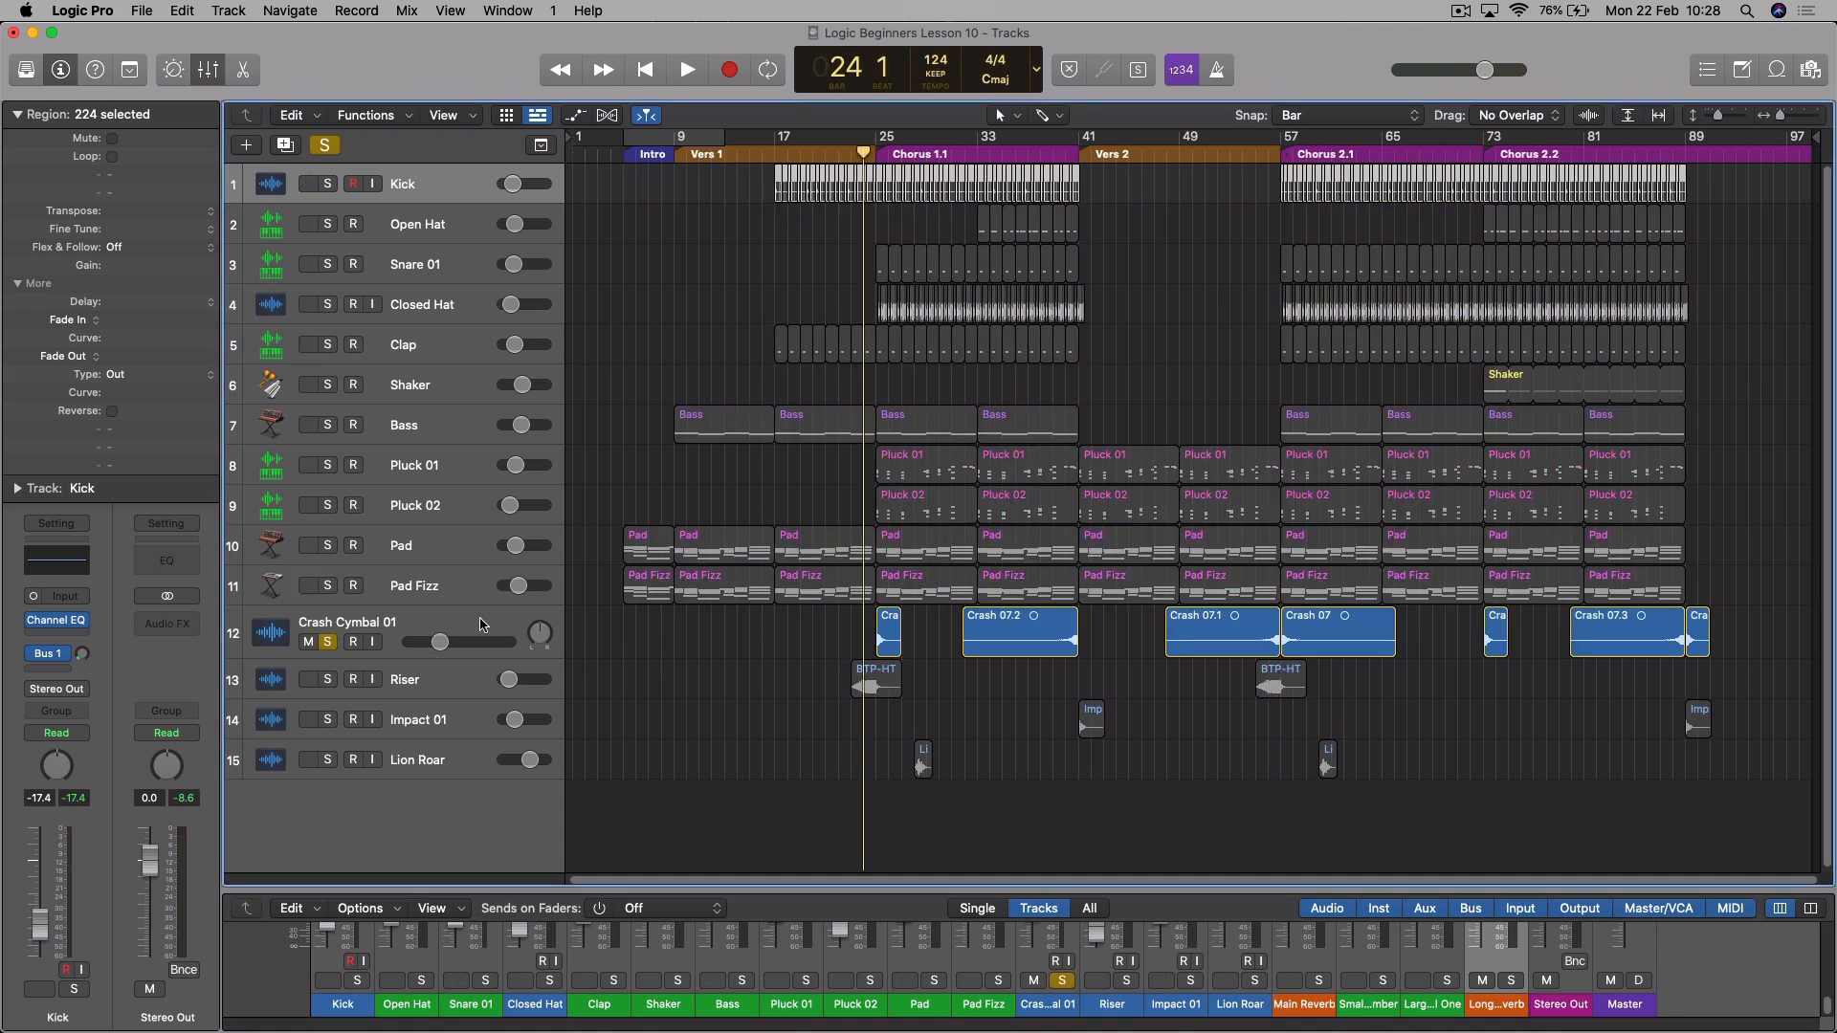
click(481, 632)
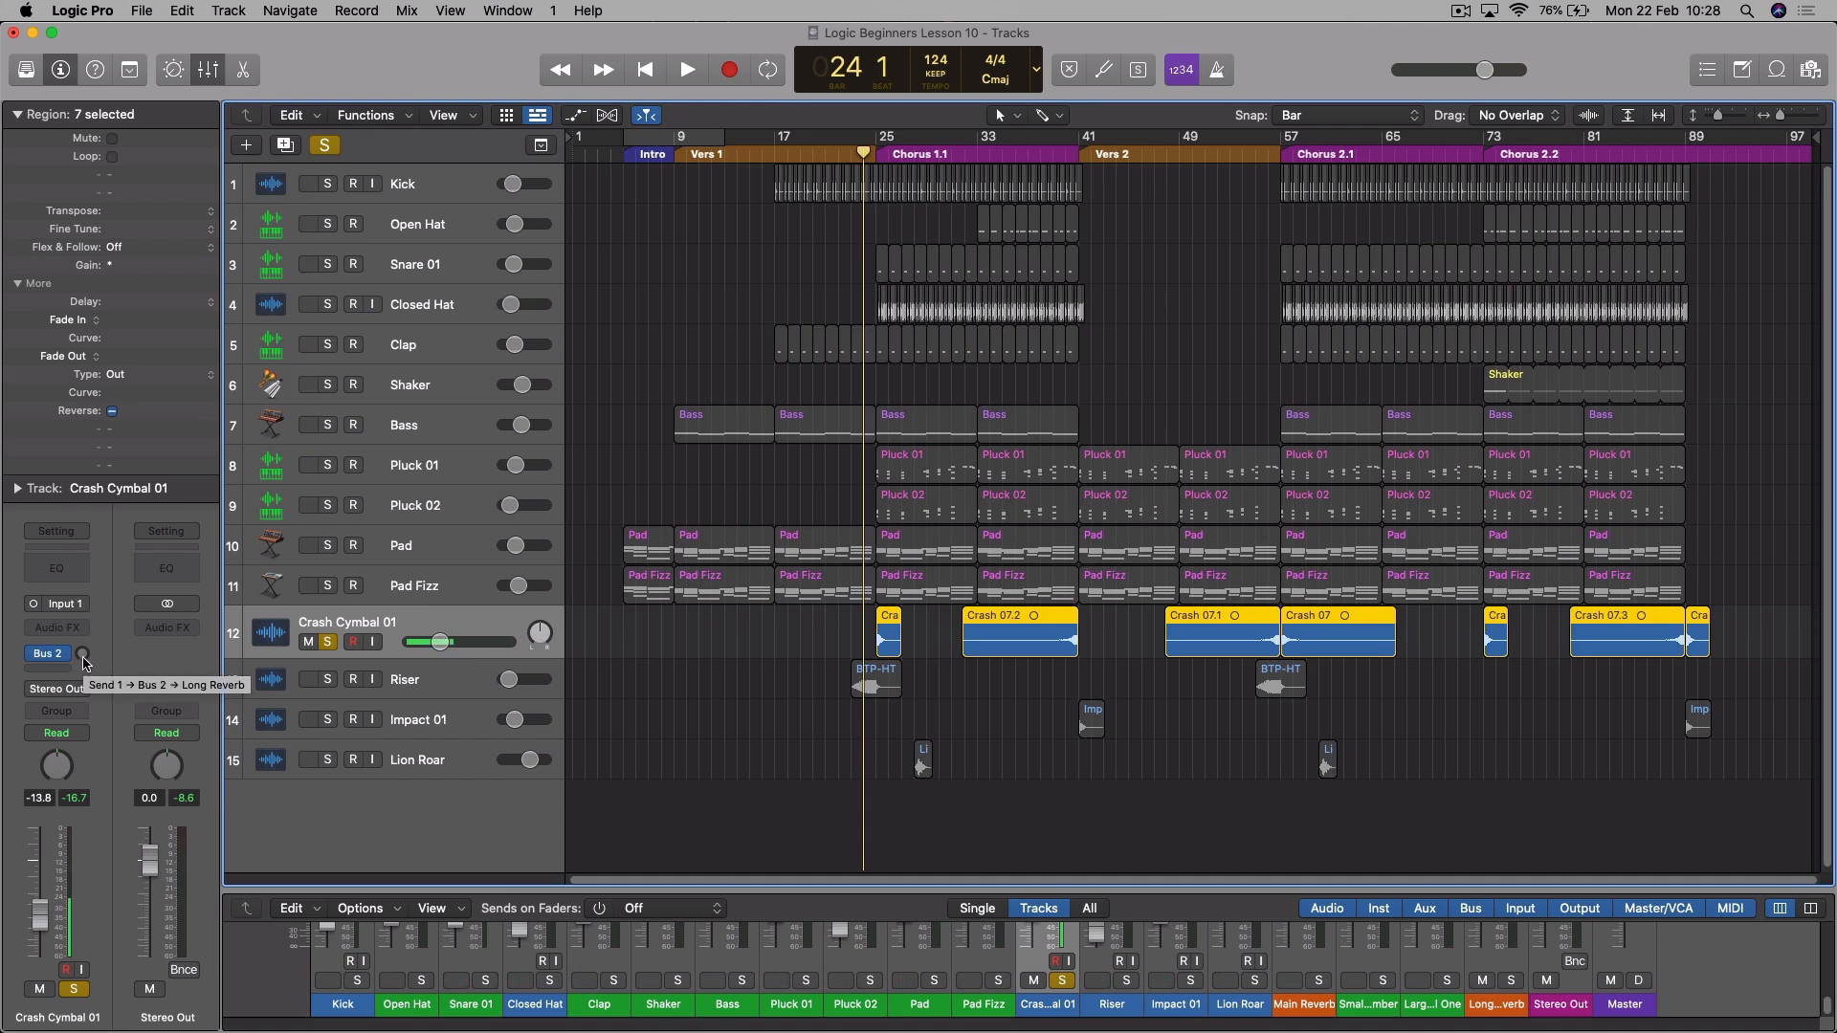
key(space)
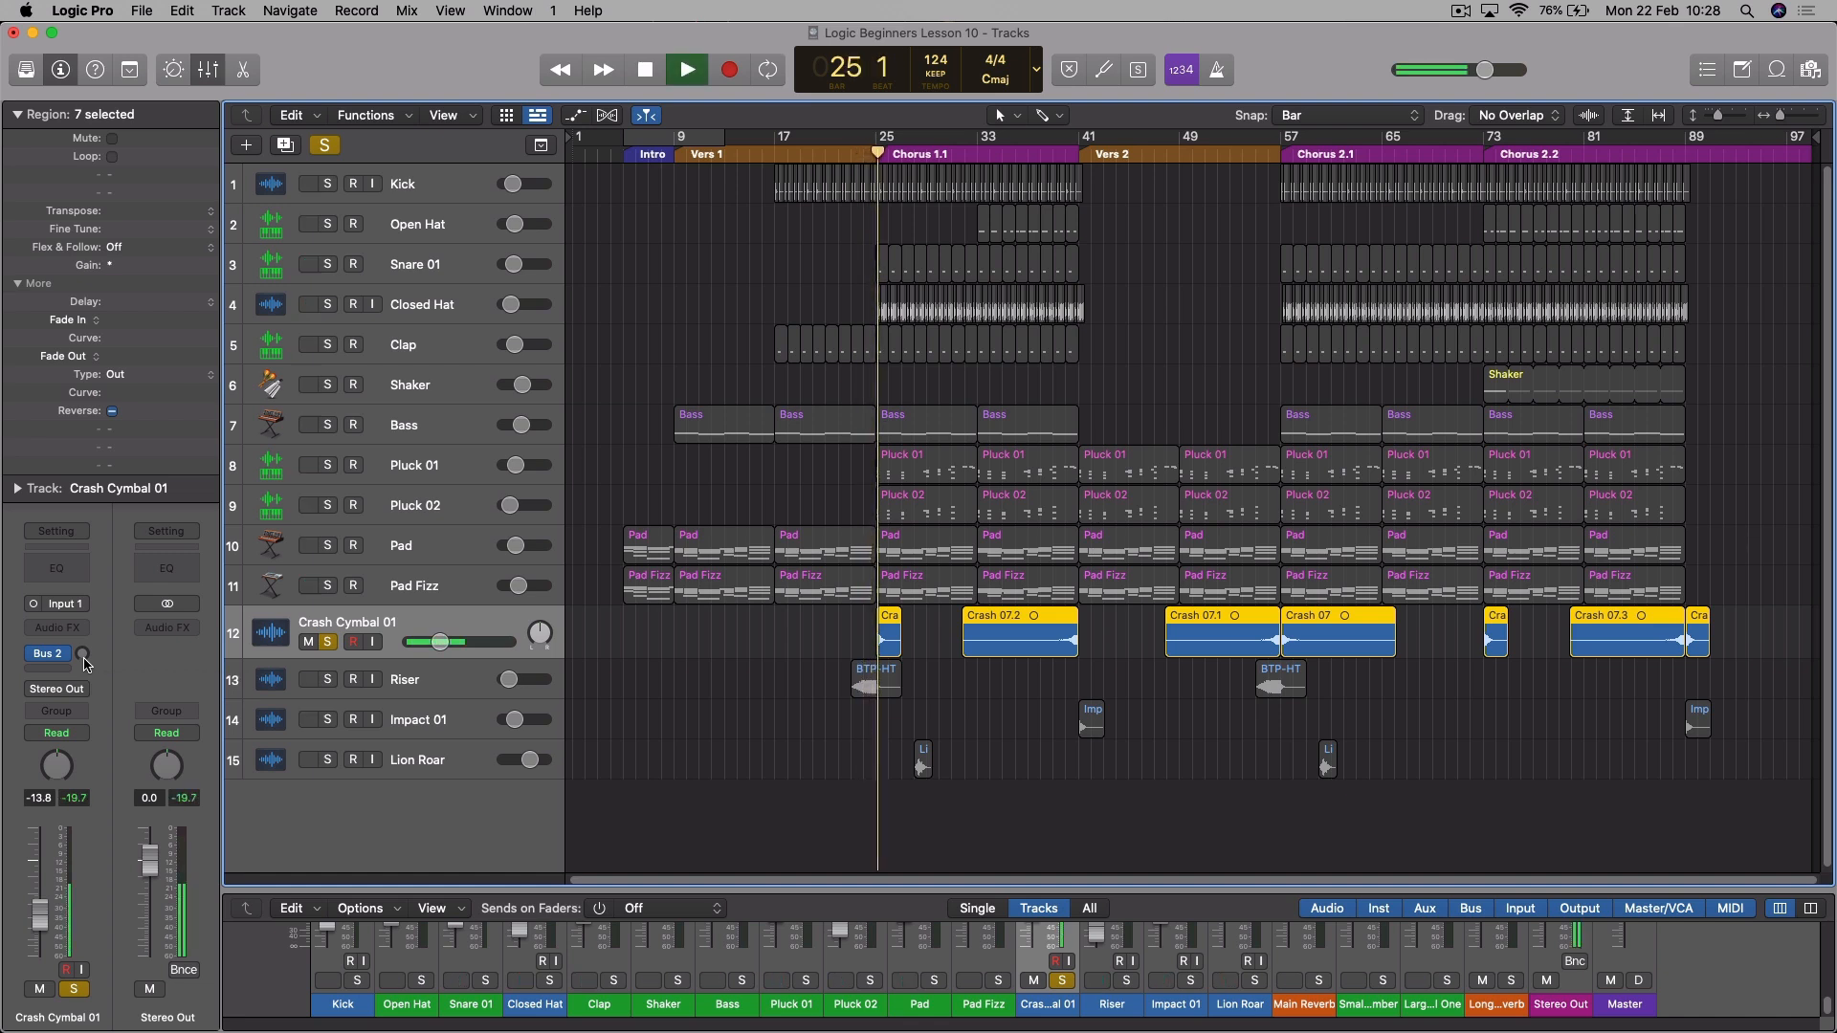
click(848, 168)
mouse_move(82, 656)
mouse_down()
mouse_move(82, 616)
mouse_move(83, 643)
mouse_up()
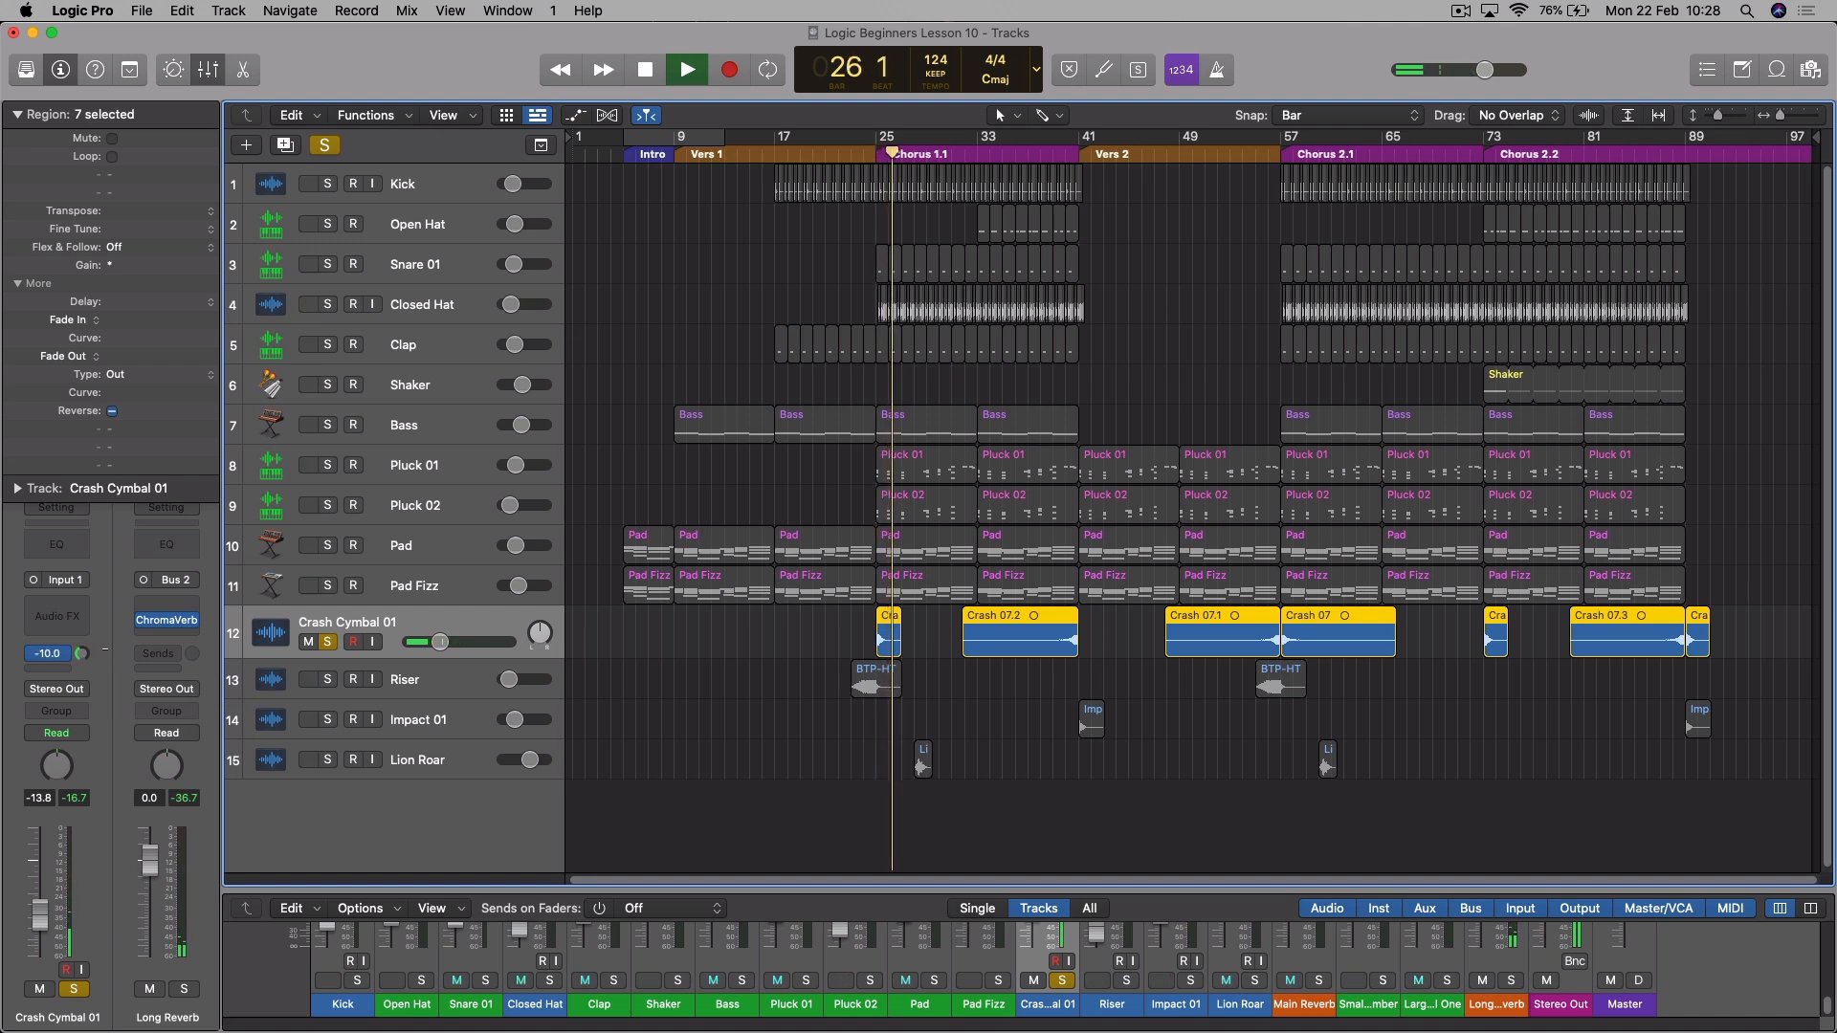
- Compare the crash with its Bus 2 send bypassed, and audition it in the full mix from bars 24 and 39
click(867, 148)
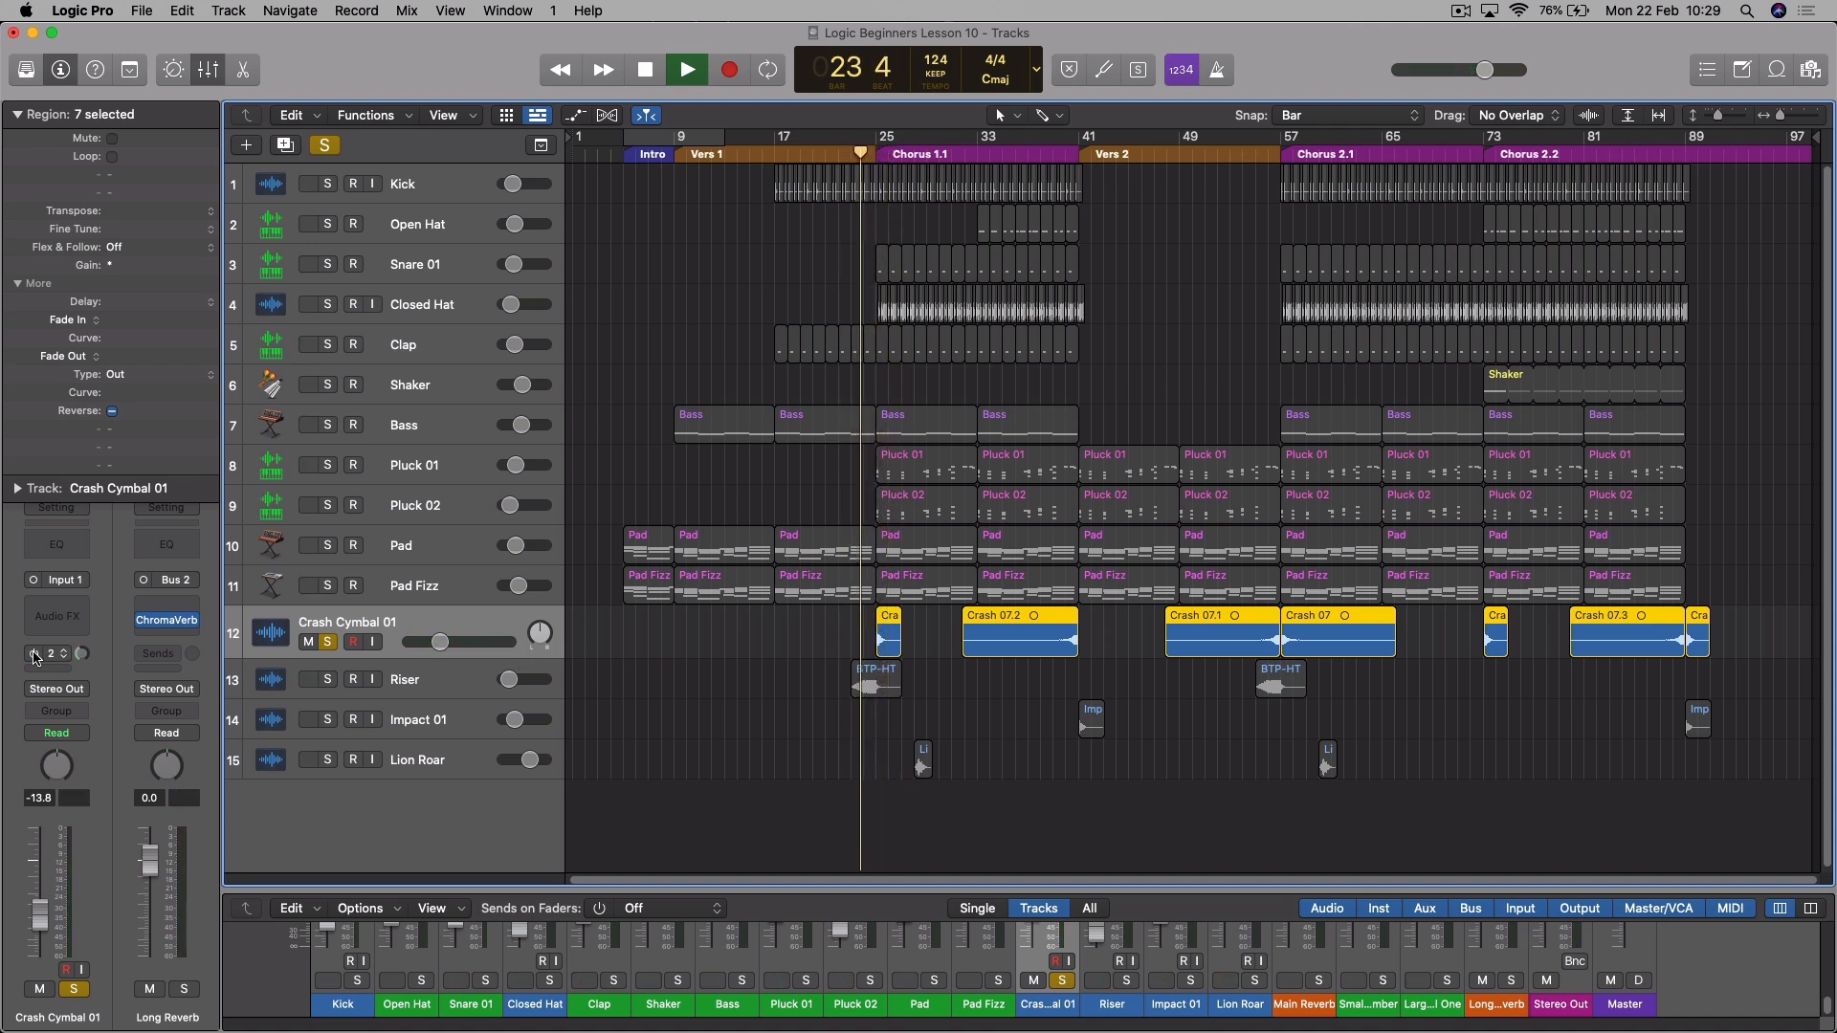
click(34, 656)
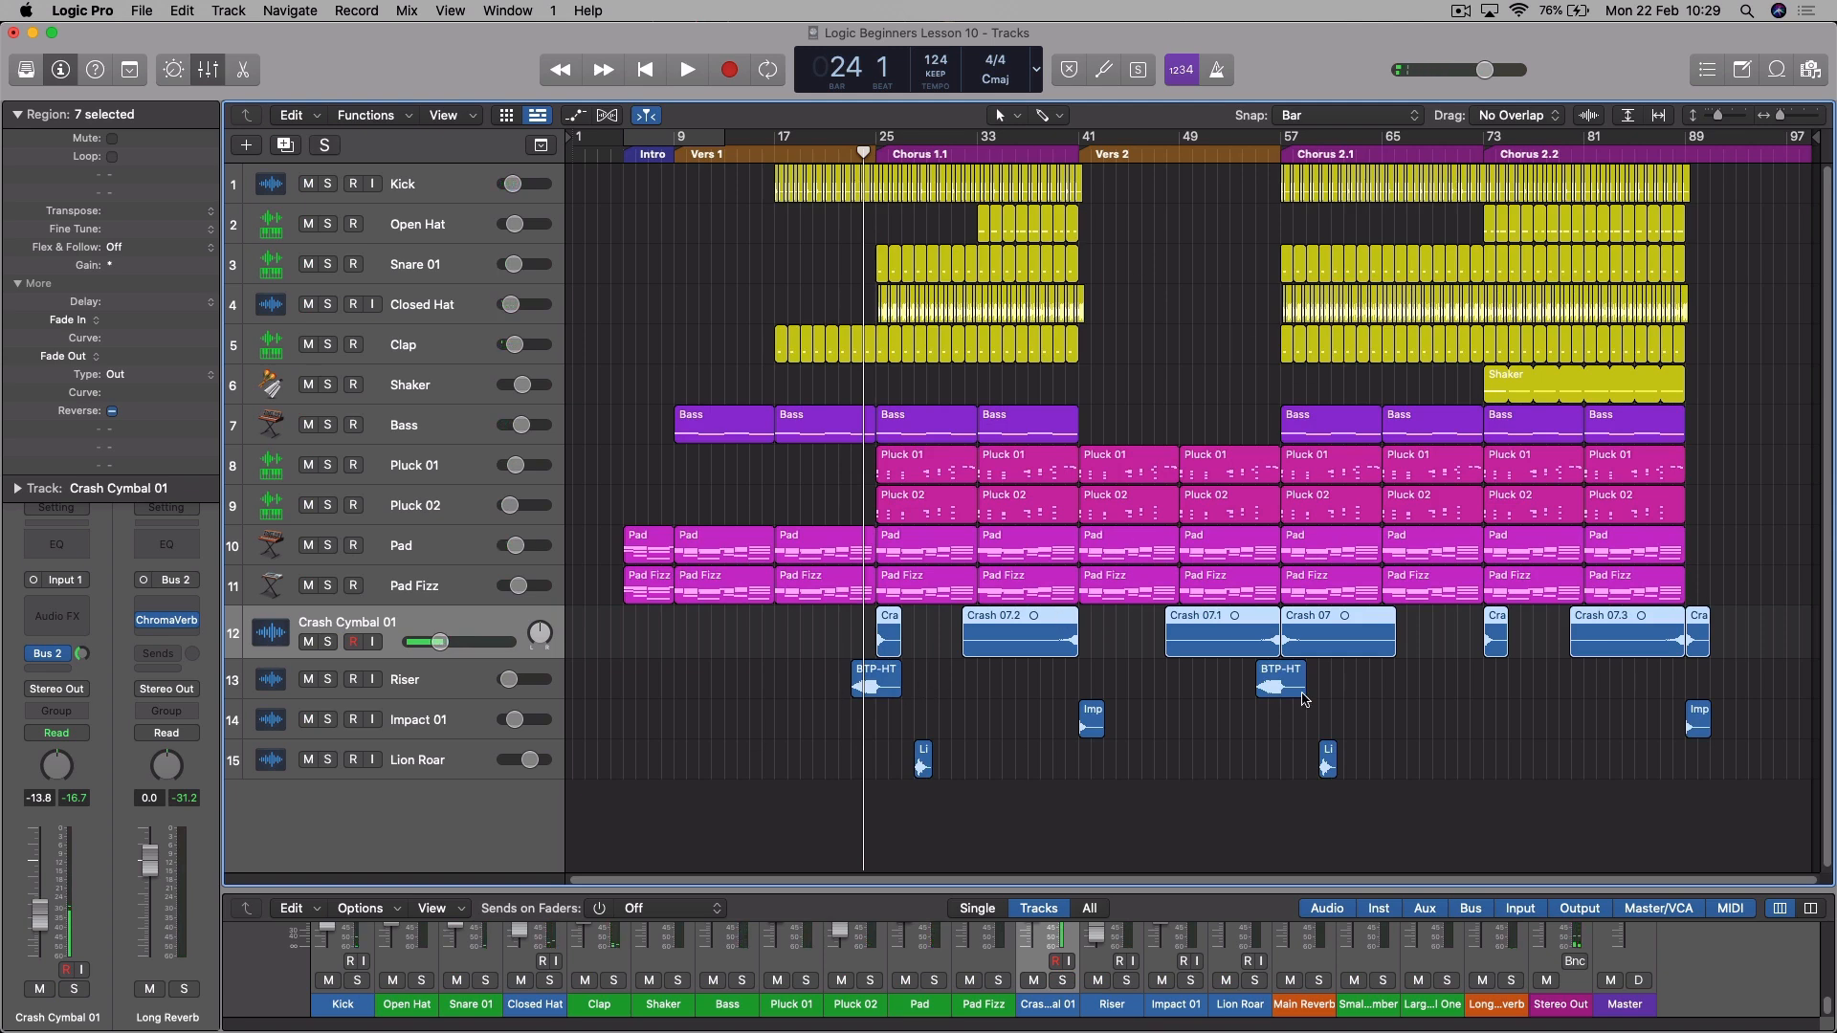
key(space)
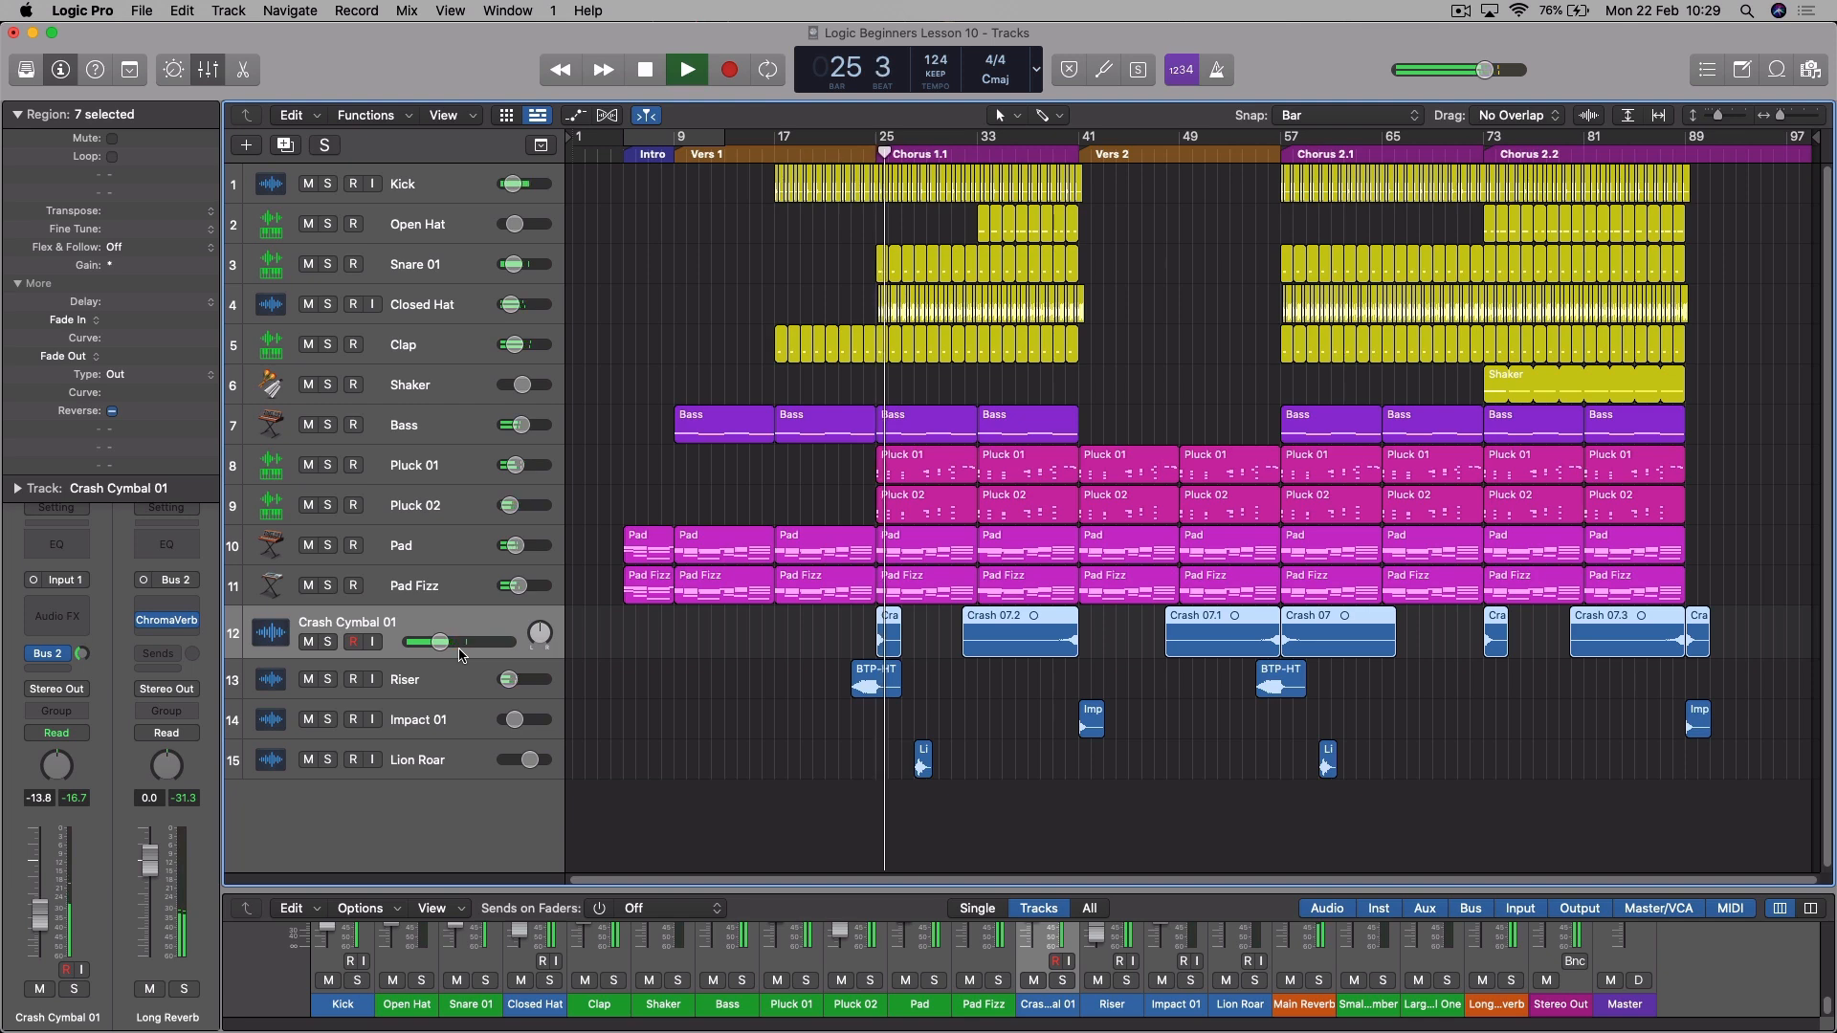
click(1056, 138)
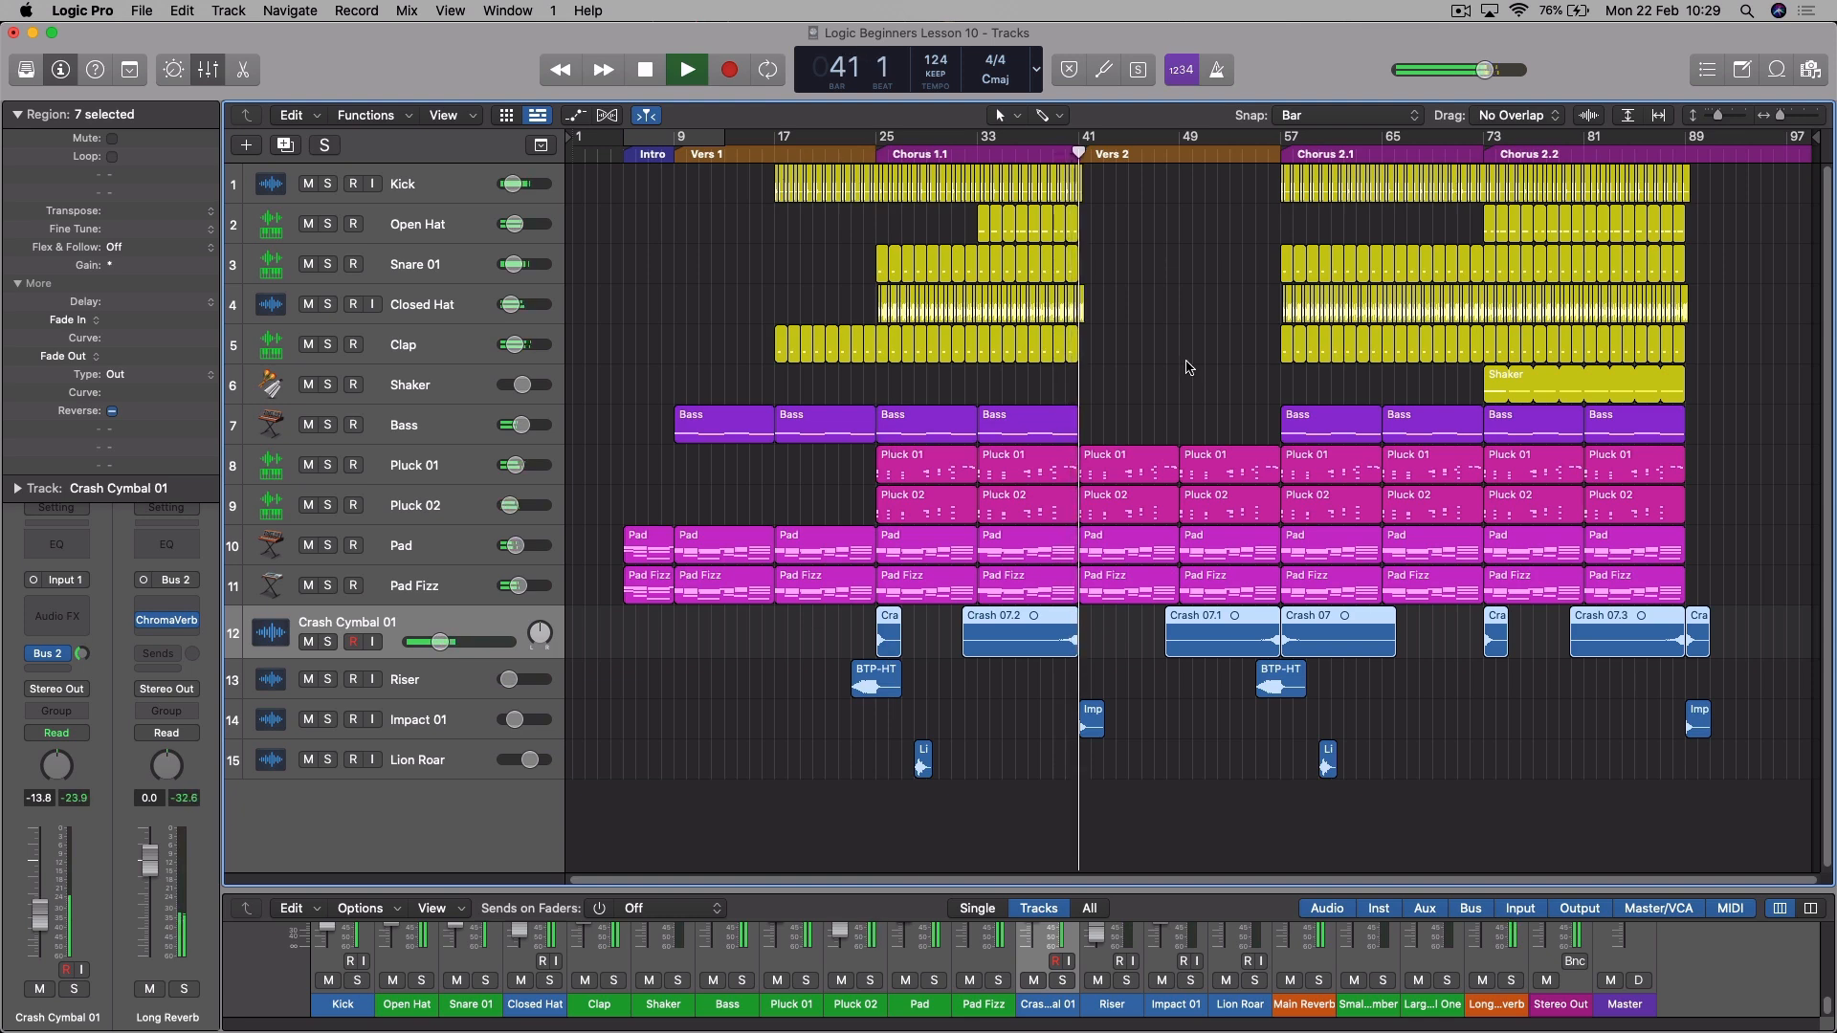
key(space)
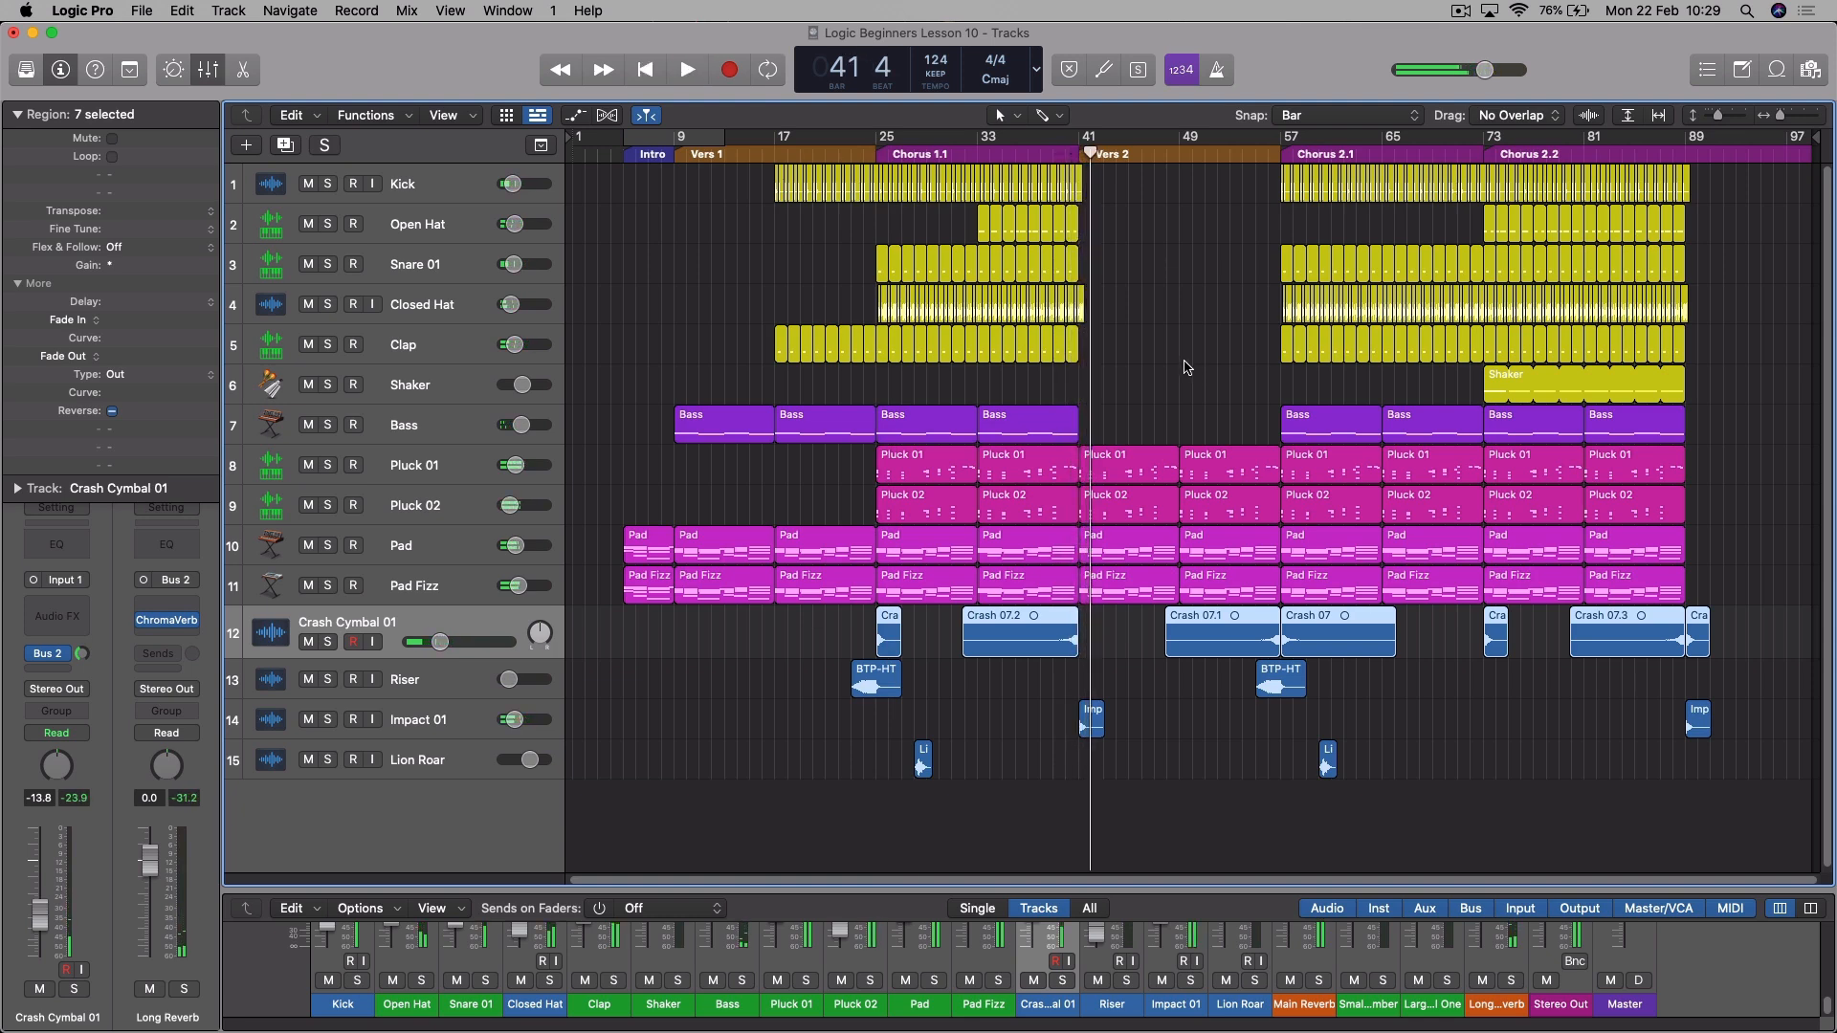
- Send the Riser track to Bus 2 (Long Reverb) and raise the send level while the Chorus 1.1 transition plays
click(468, 697)
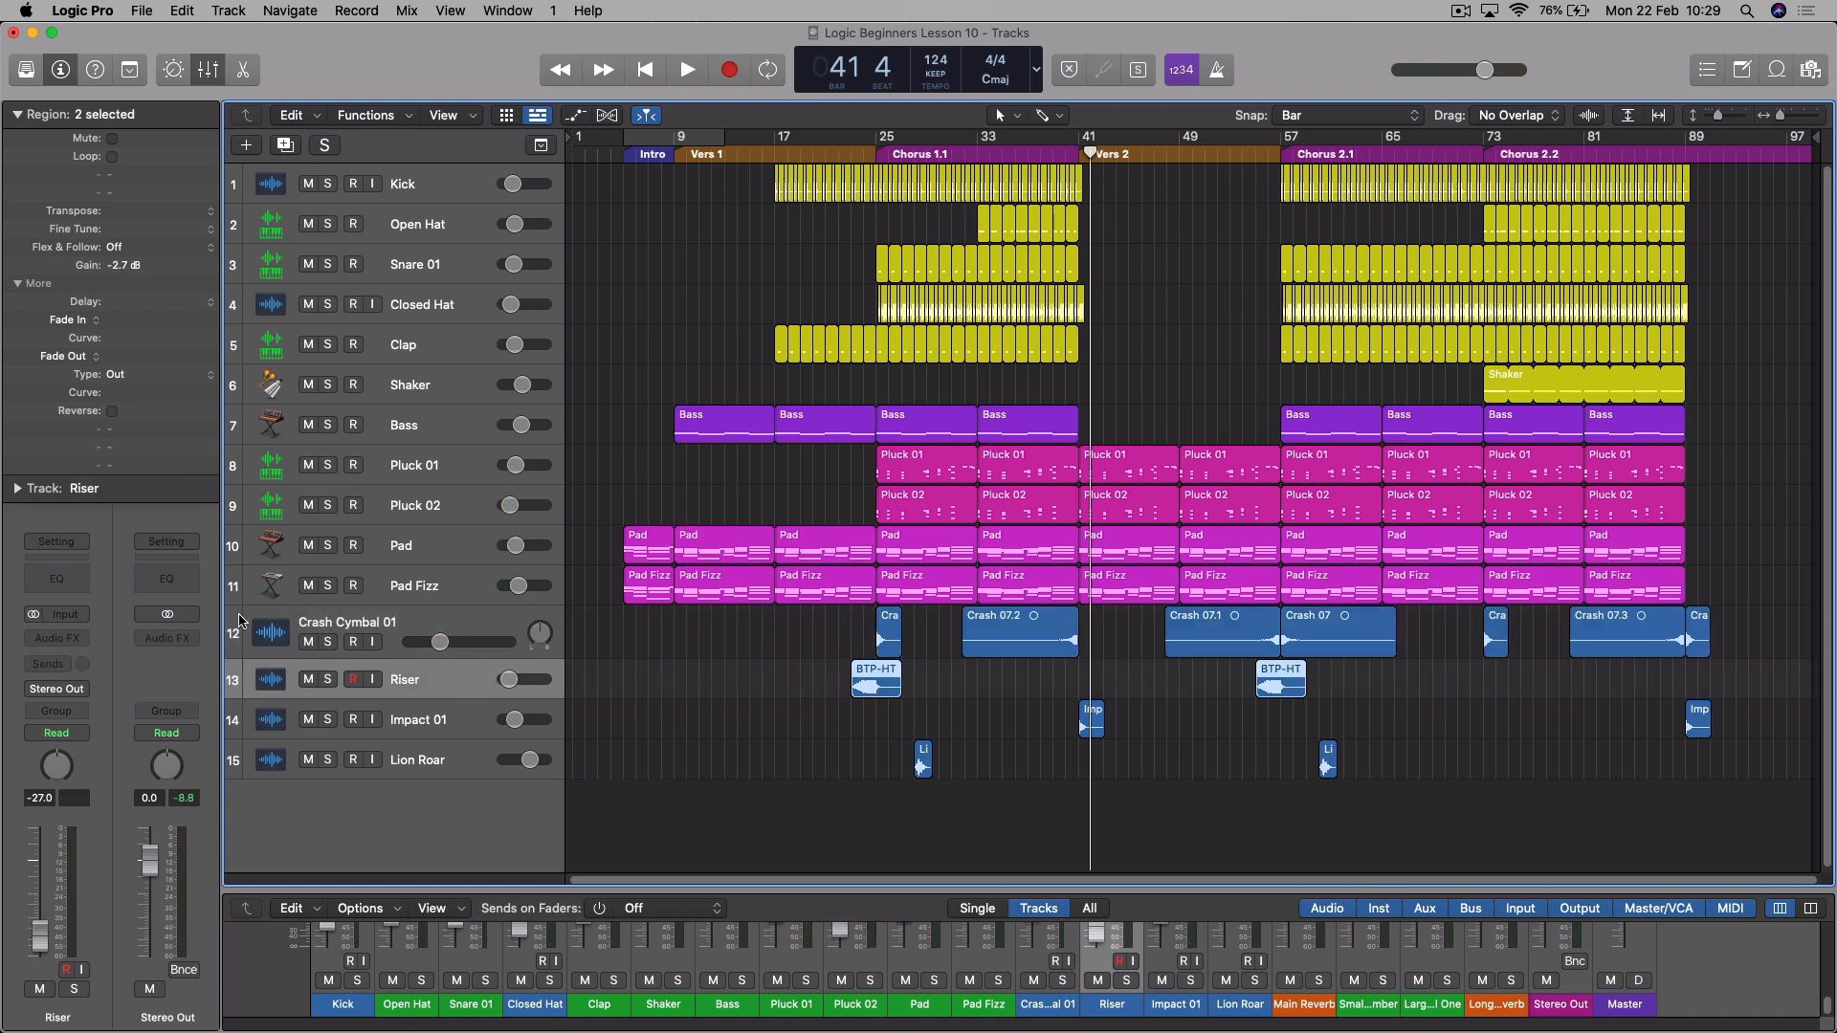
click(57, 663)
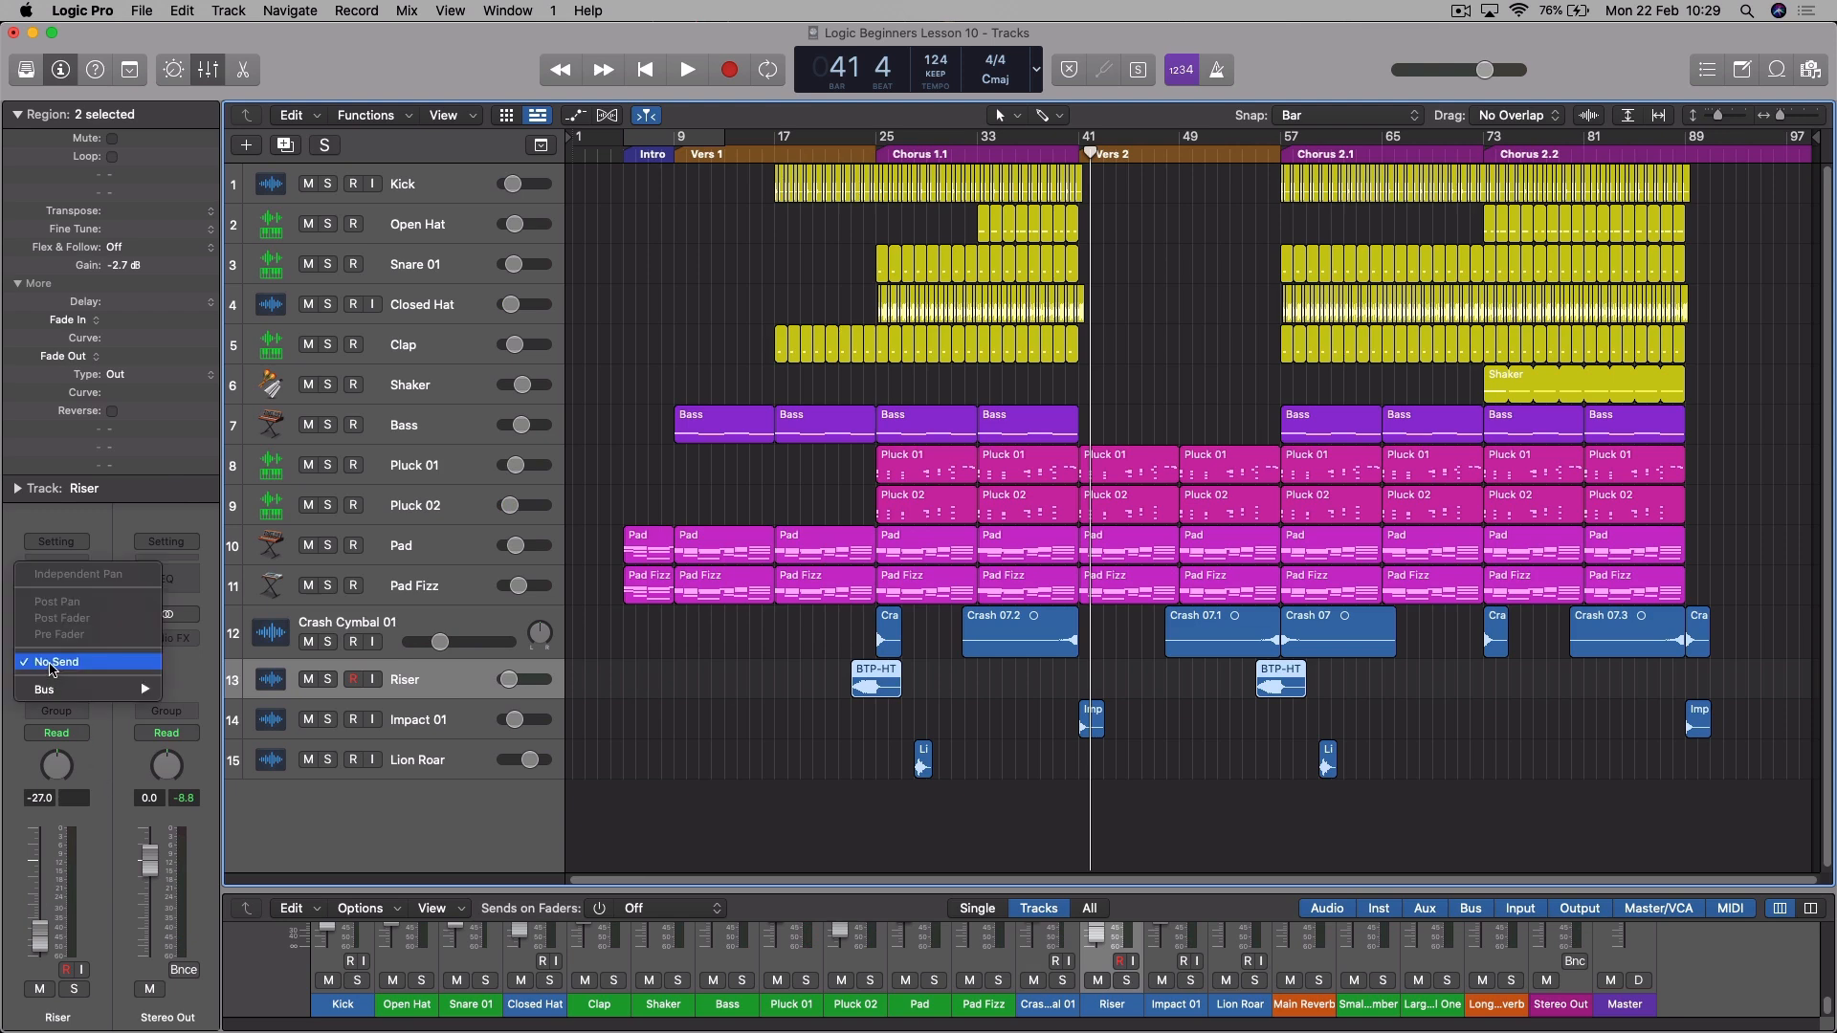
mouse_move(153, 691)
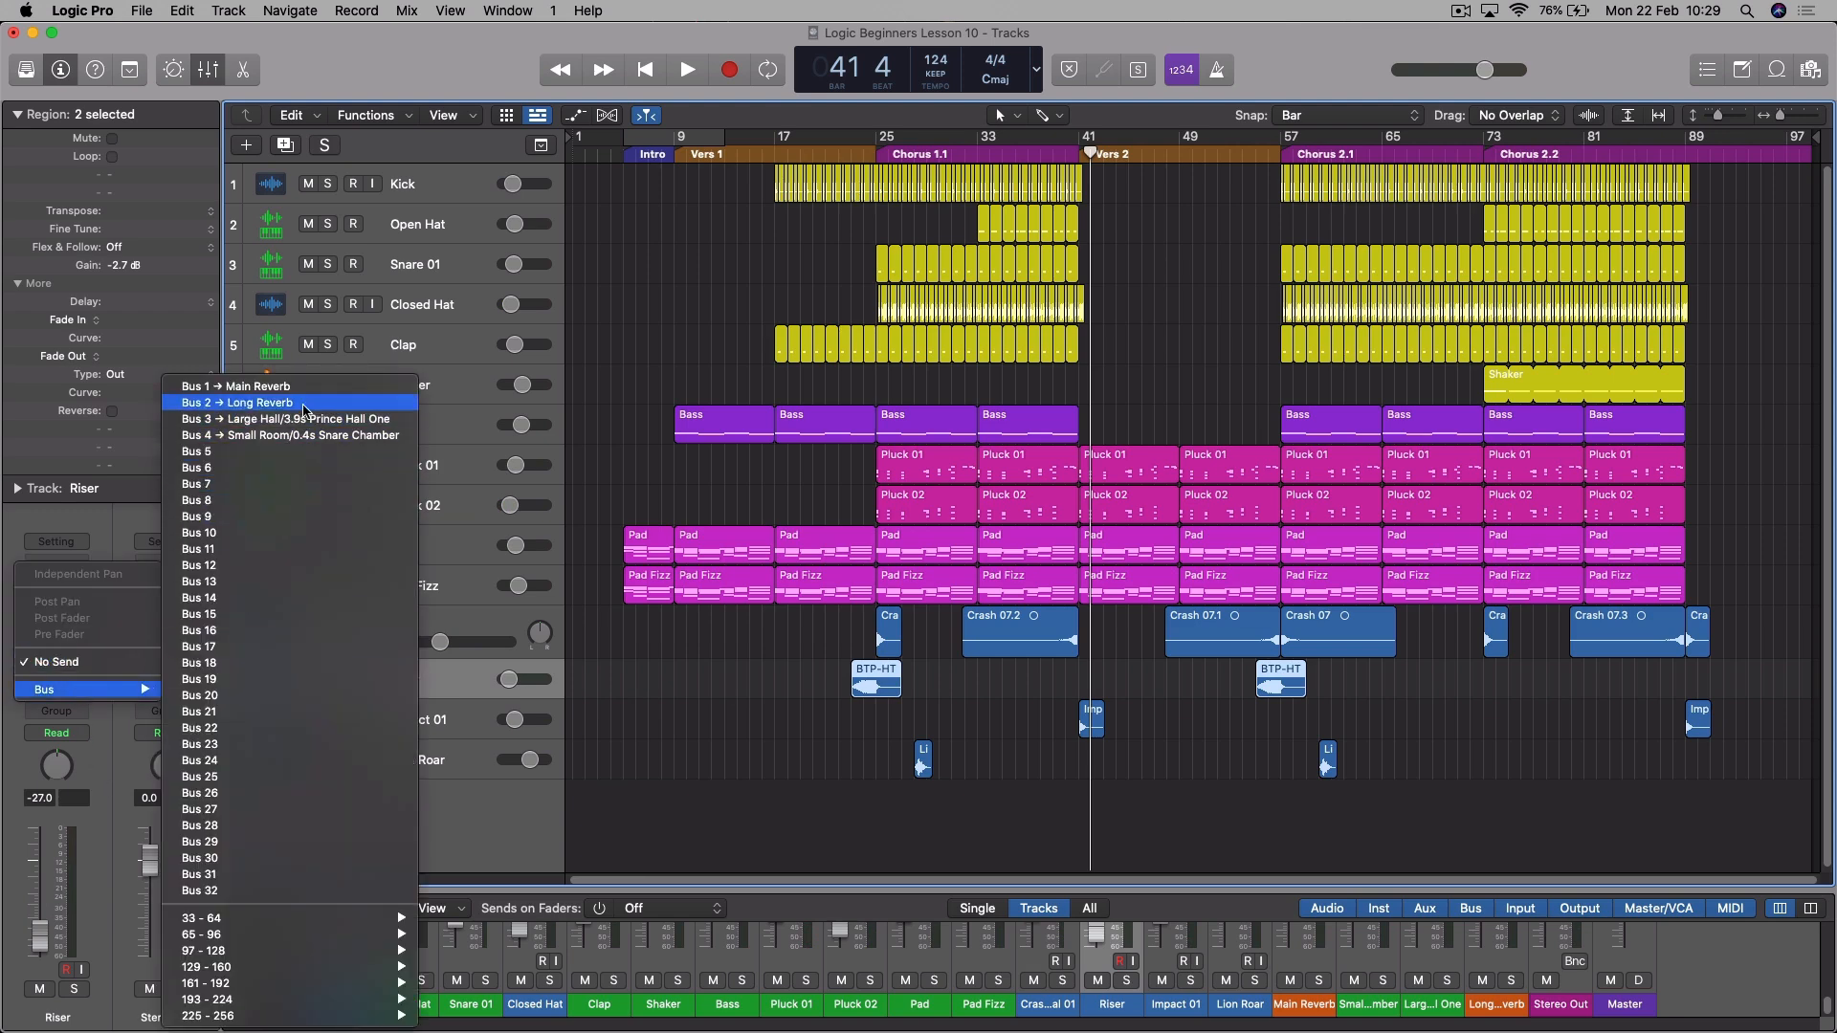
click(314, 409)
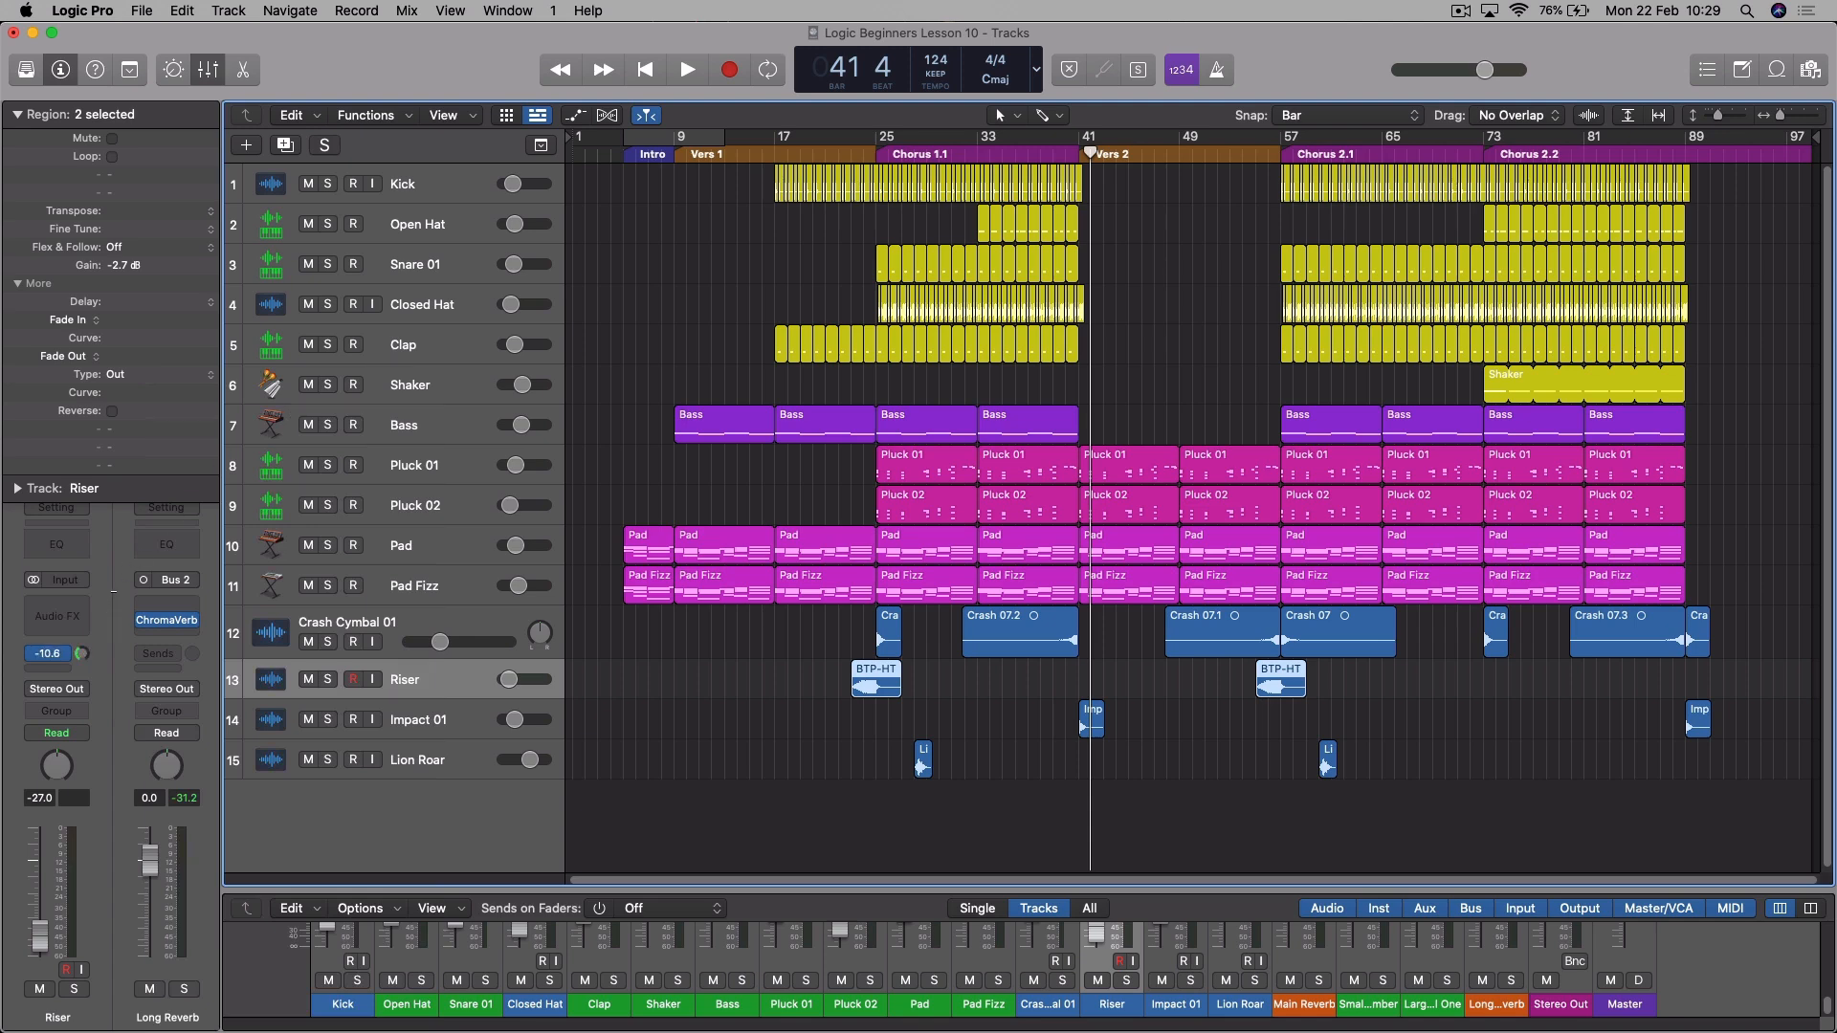
key(shift+space)
drag(84, 656, 86, 651)
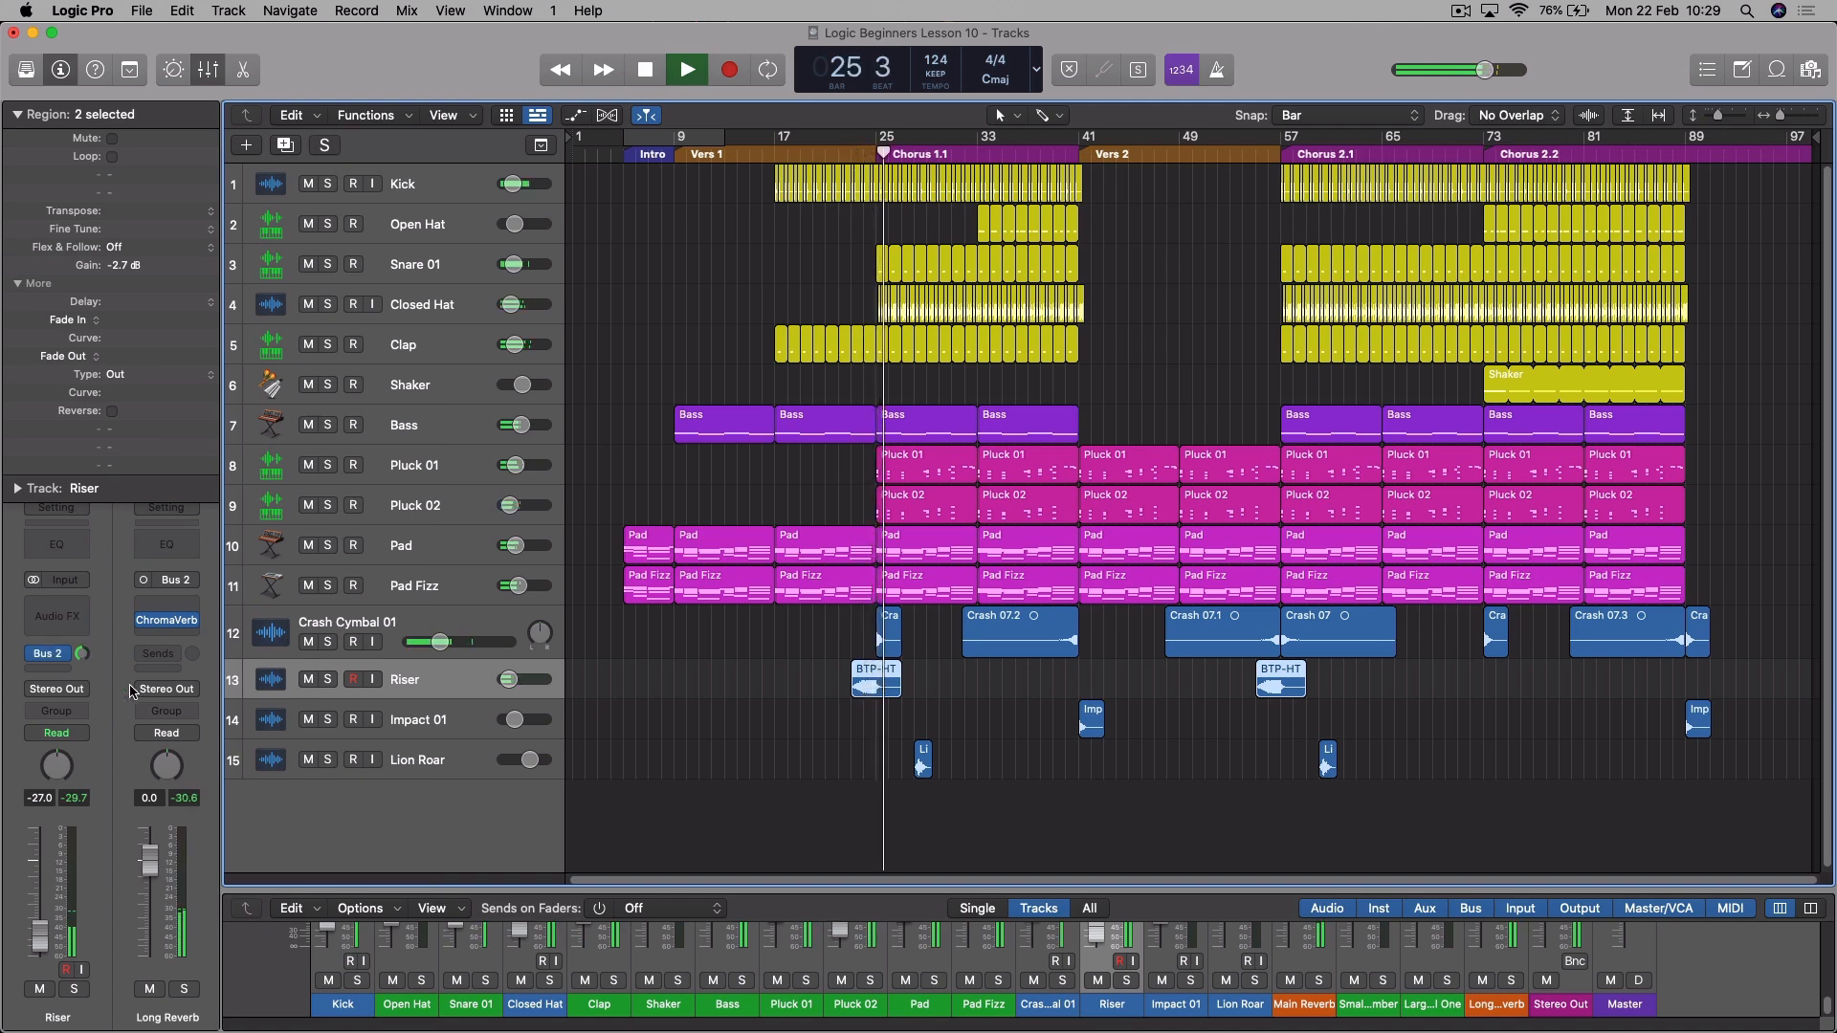
key(space)
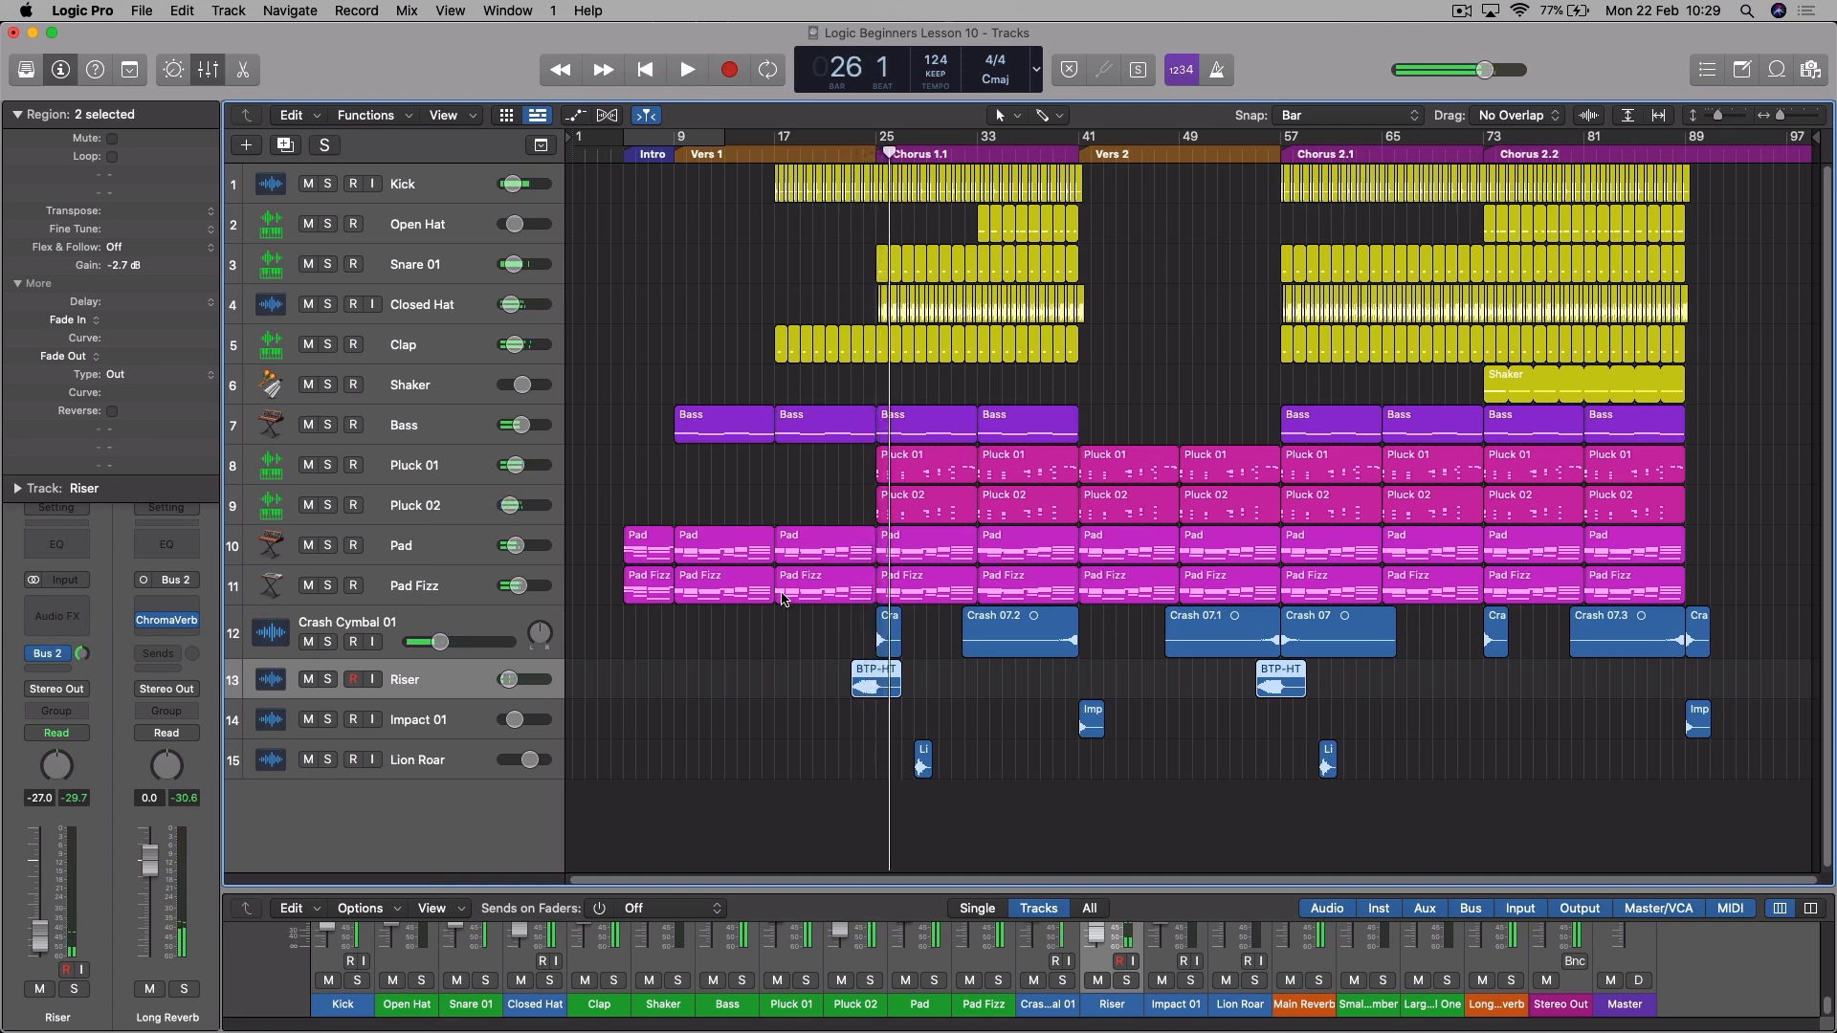
- Solo the Riser from bar 23, set its Bus 2 send to about -4.0 dB while comparing with the crash, and unsolo it
click(328, 680)
click(850, 158)
key(space)
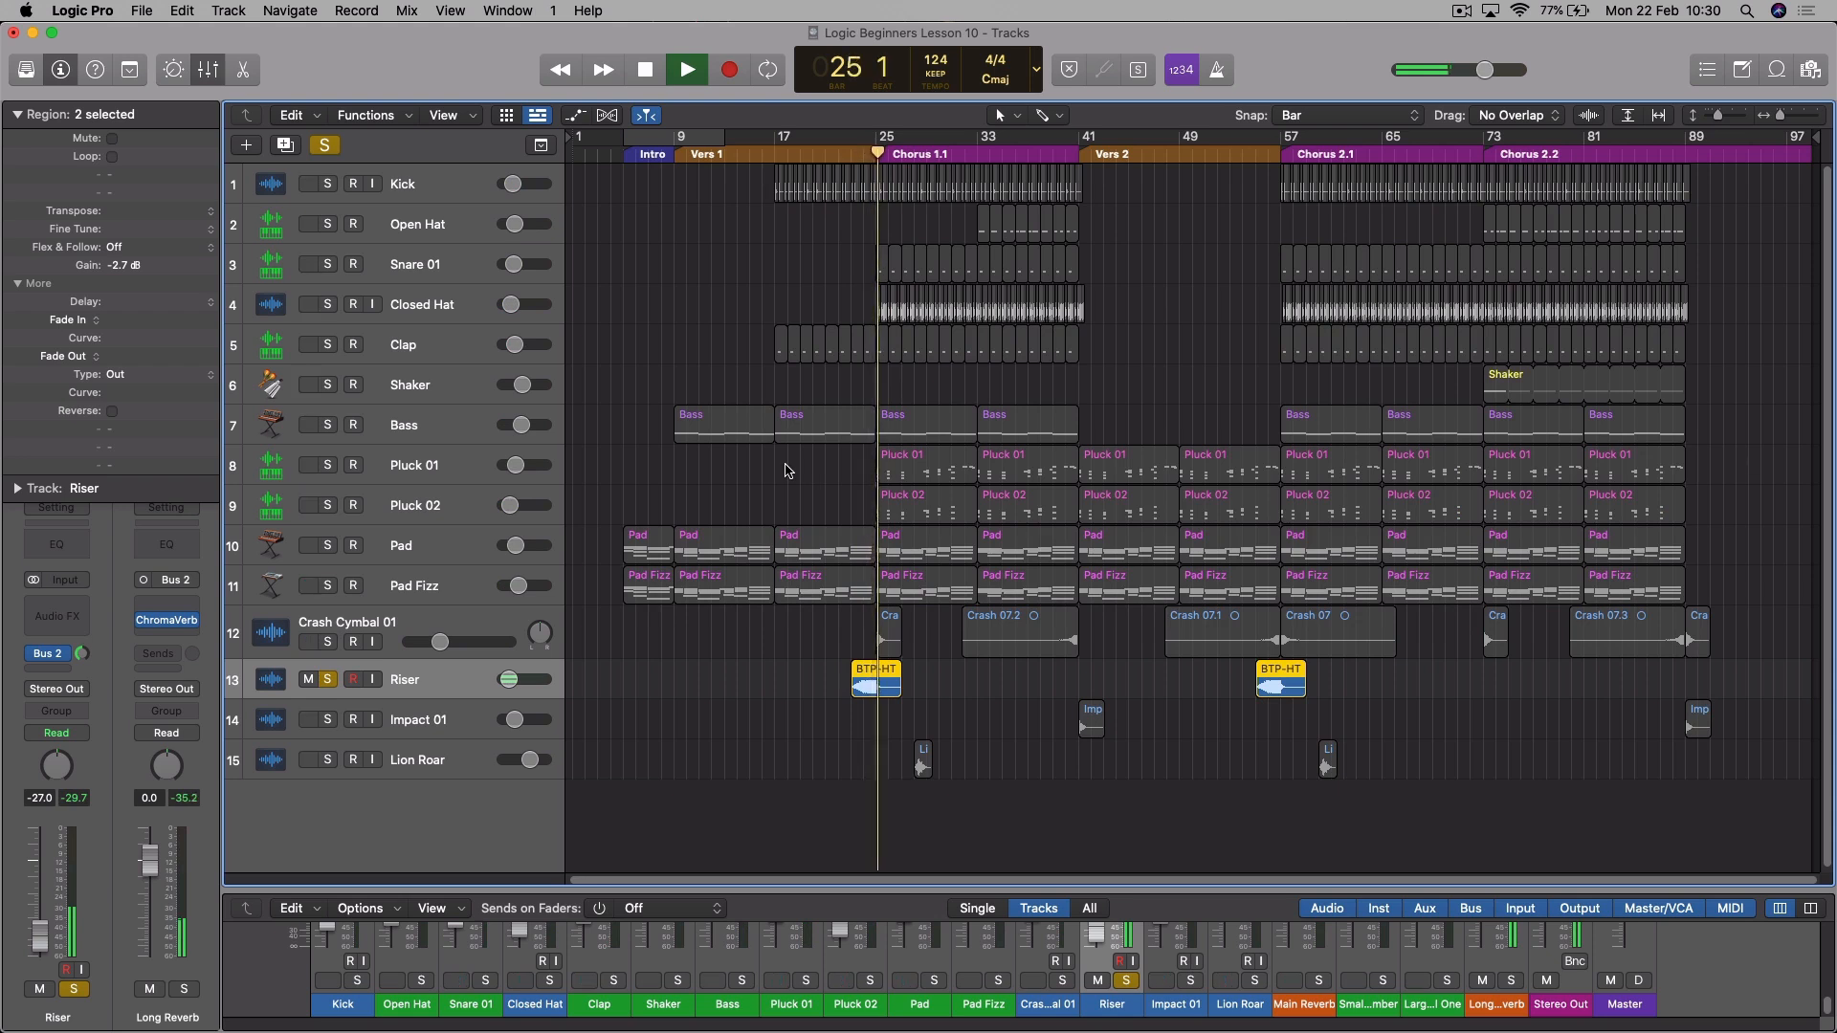
key(space)
mouse_move(174, 629)
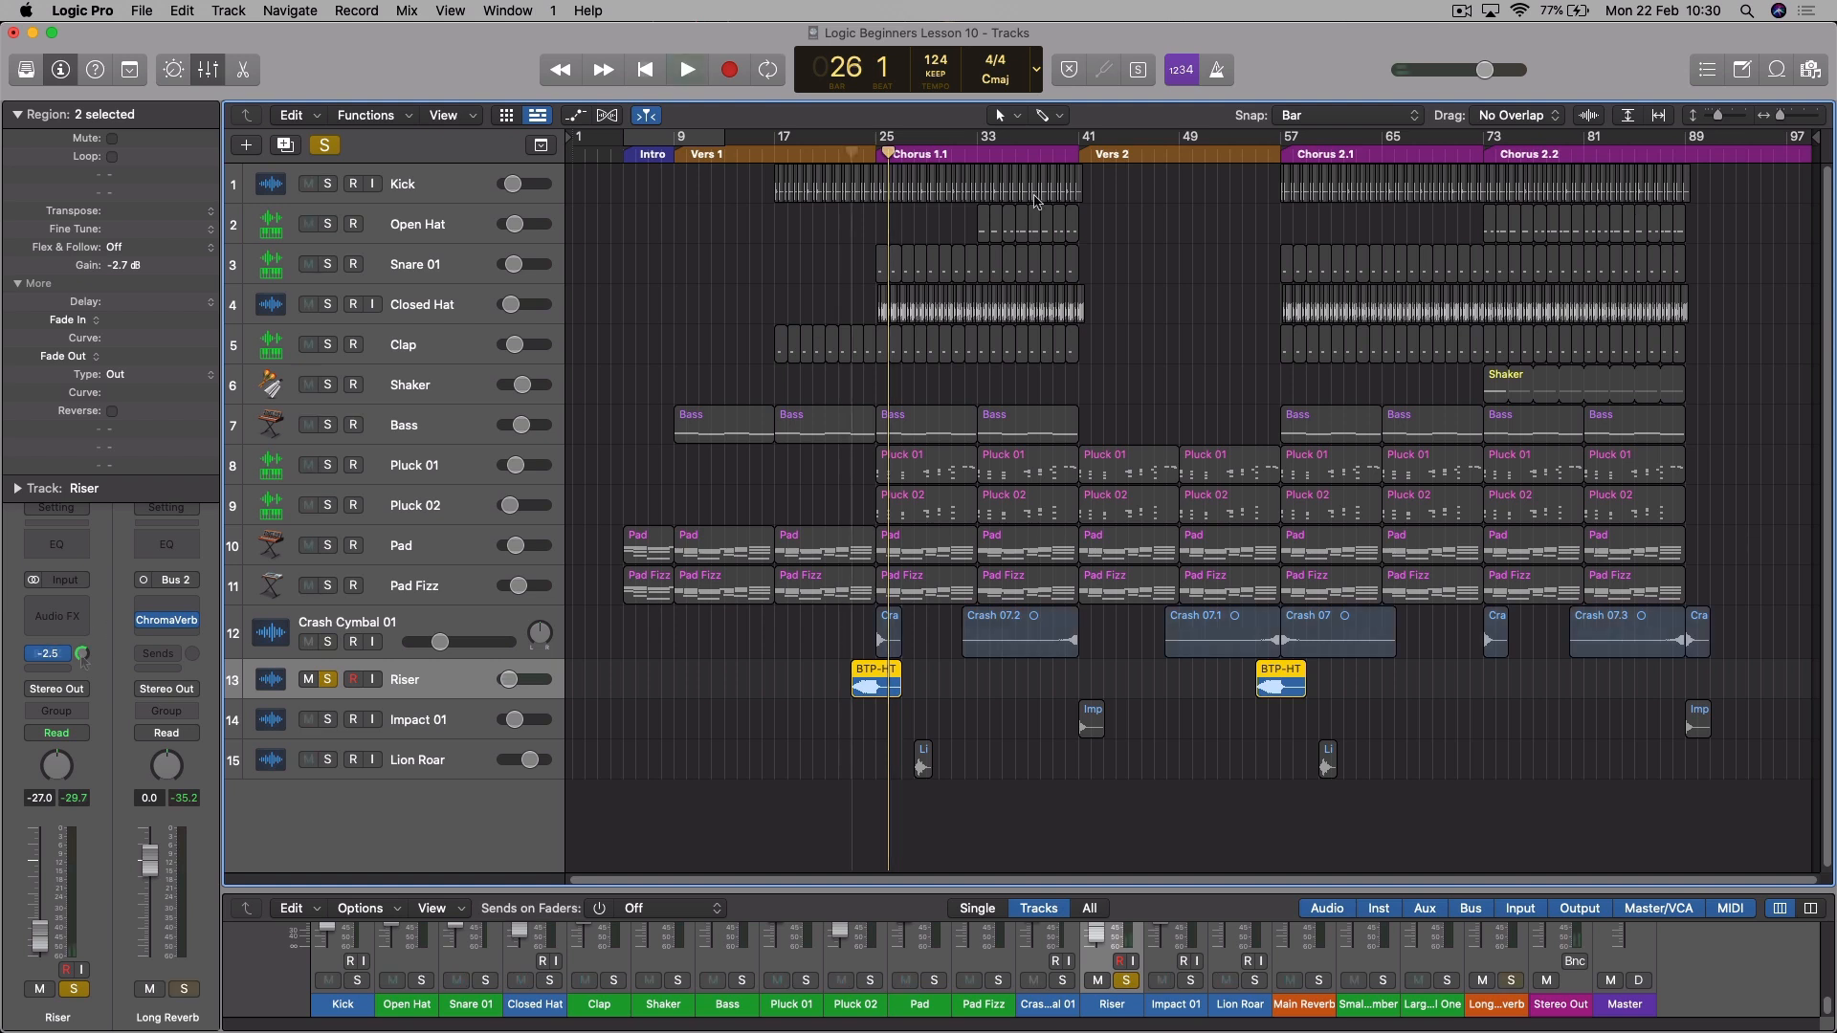
key(space)
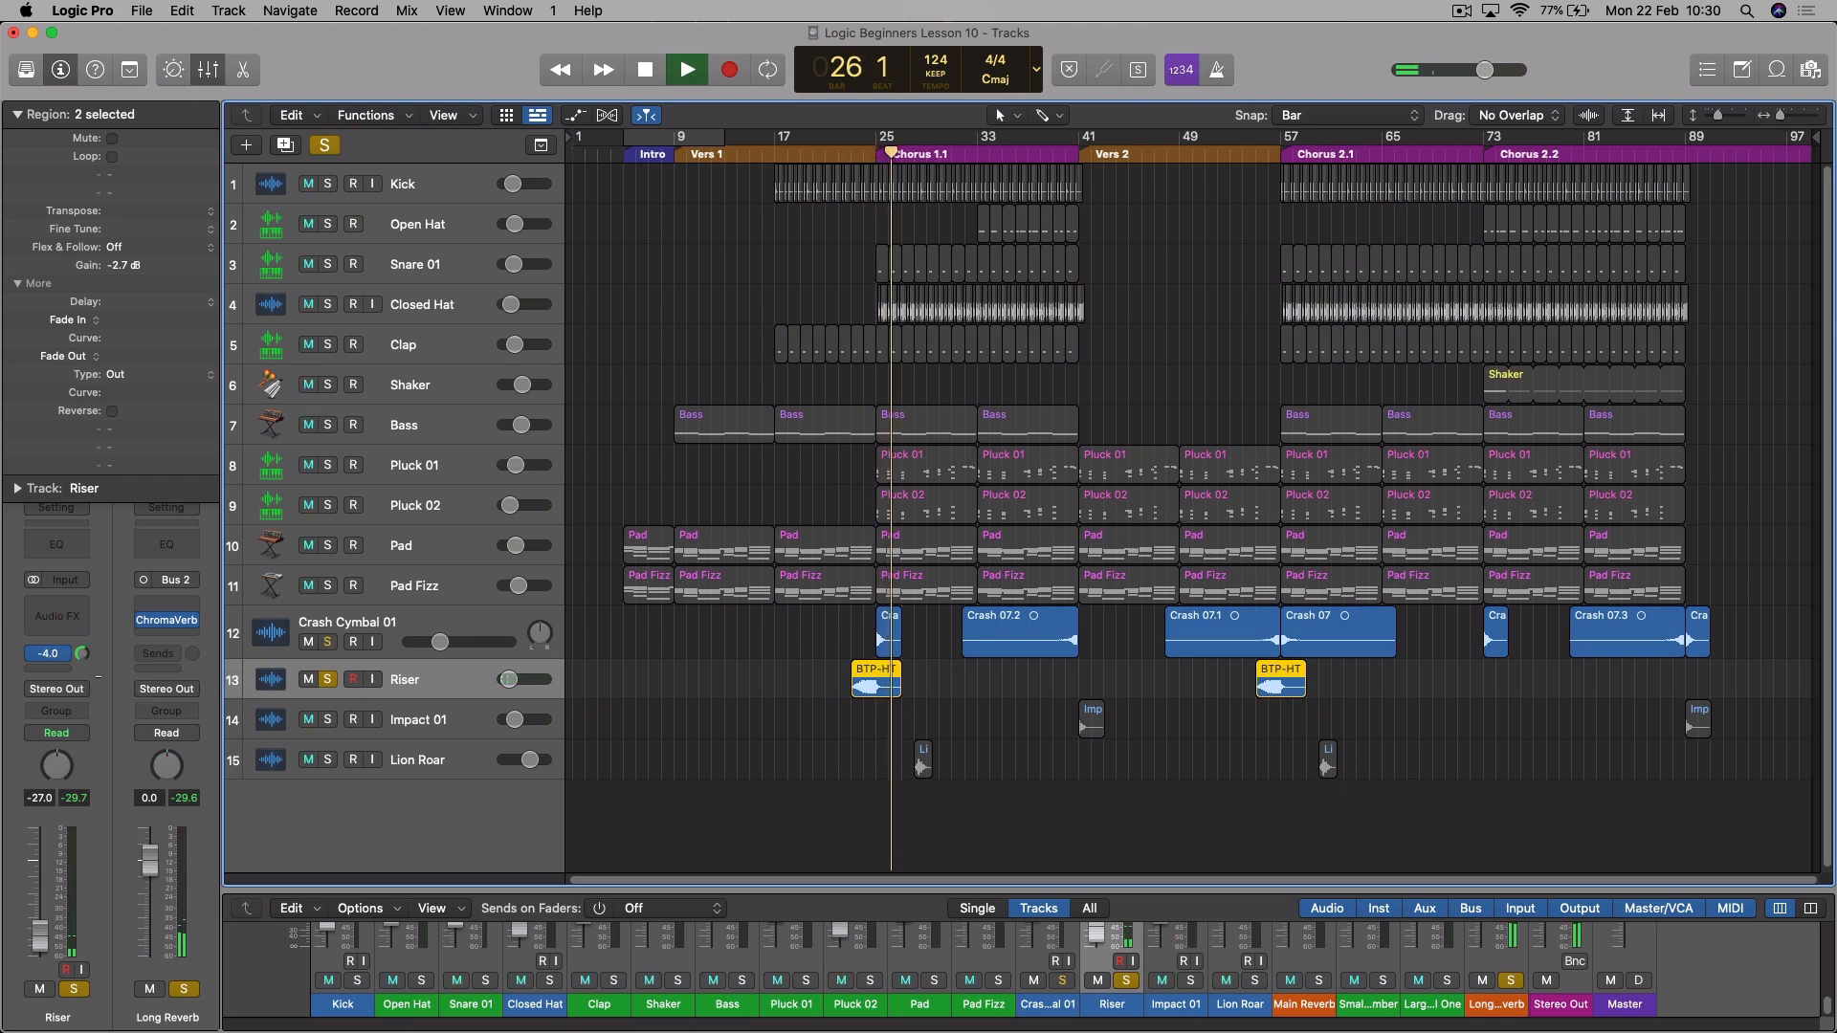
key(space)
click(328, 679)
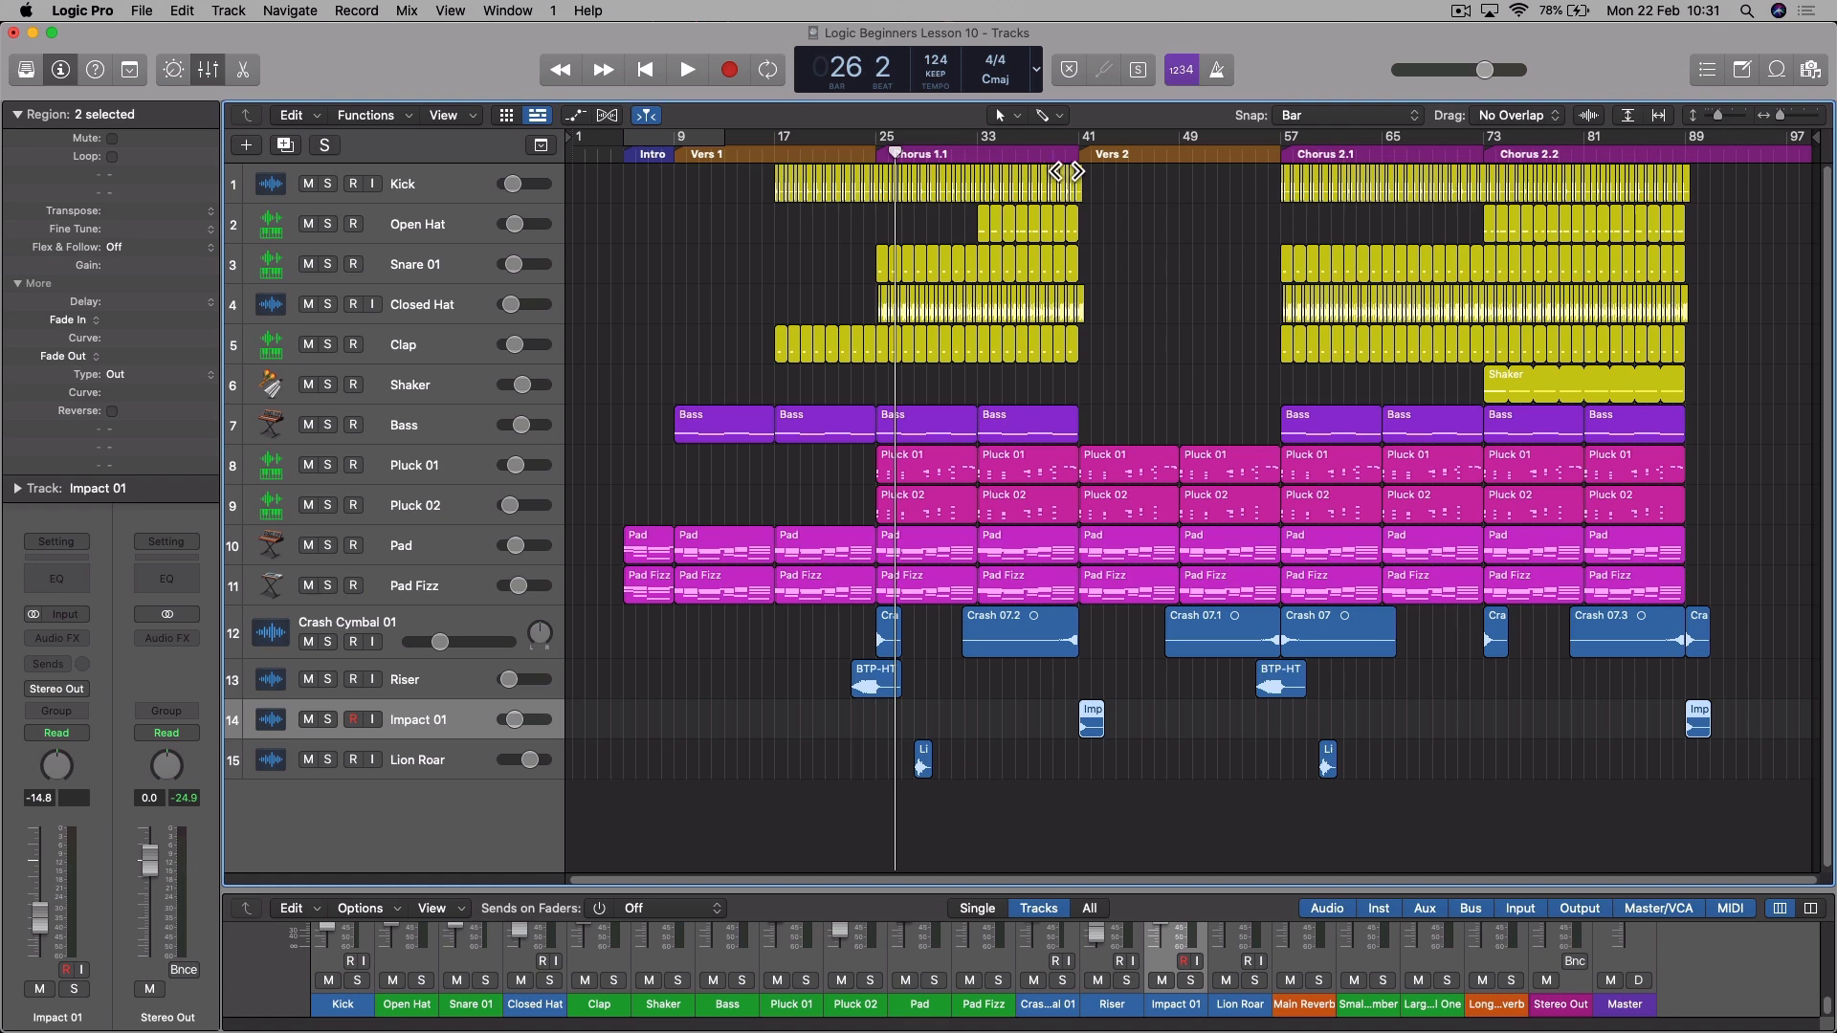
- Send the Impact 01 track to Bus 2 (Long Reverb) and raise the send level while playing from bar 39
click(1053, 157)
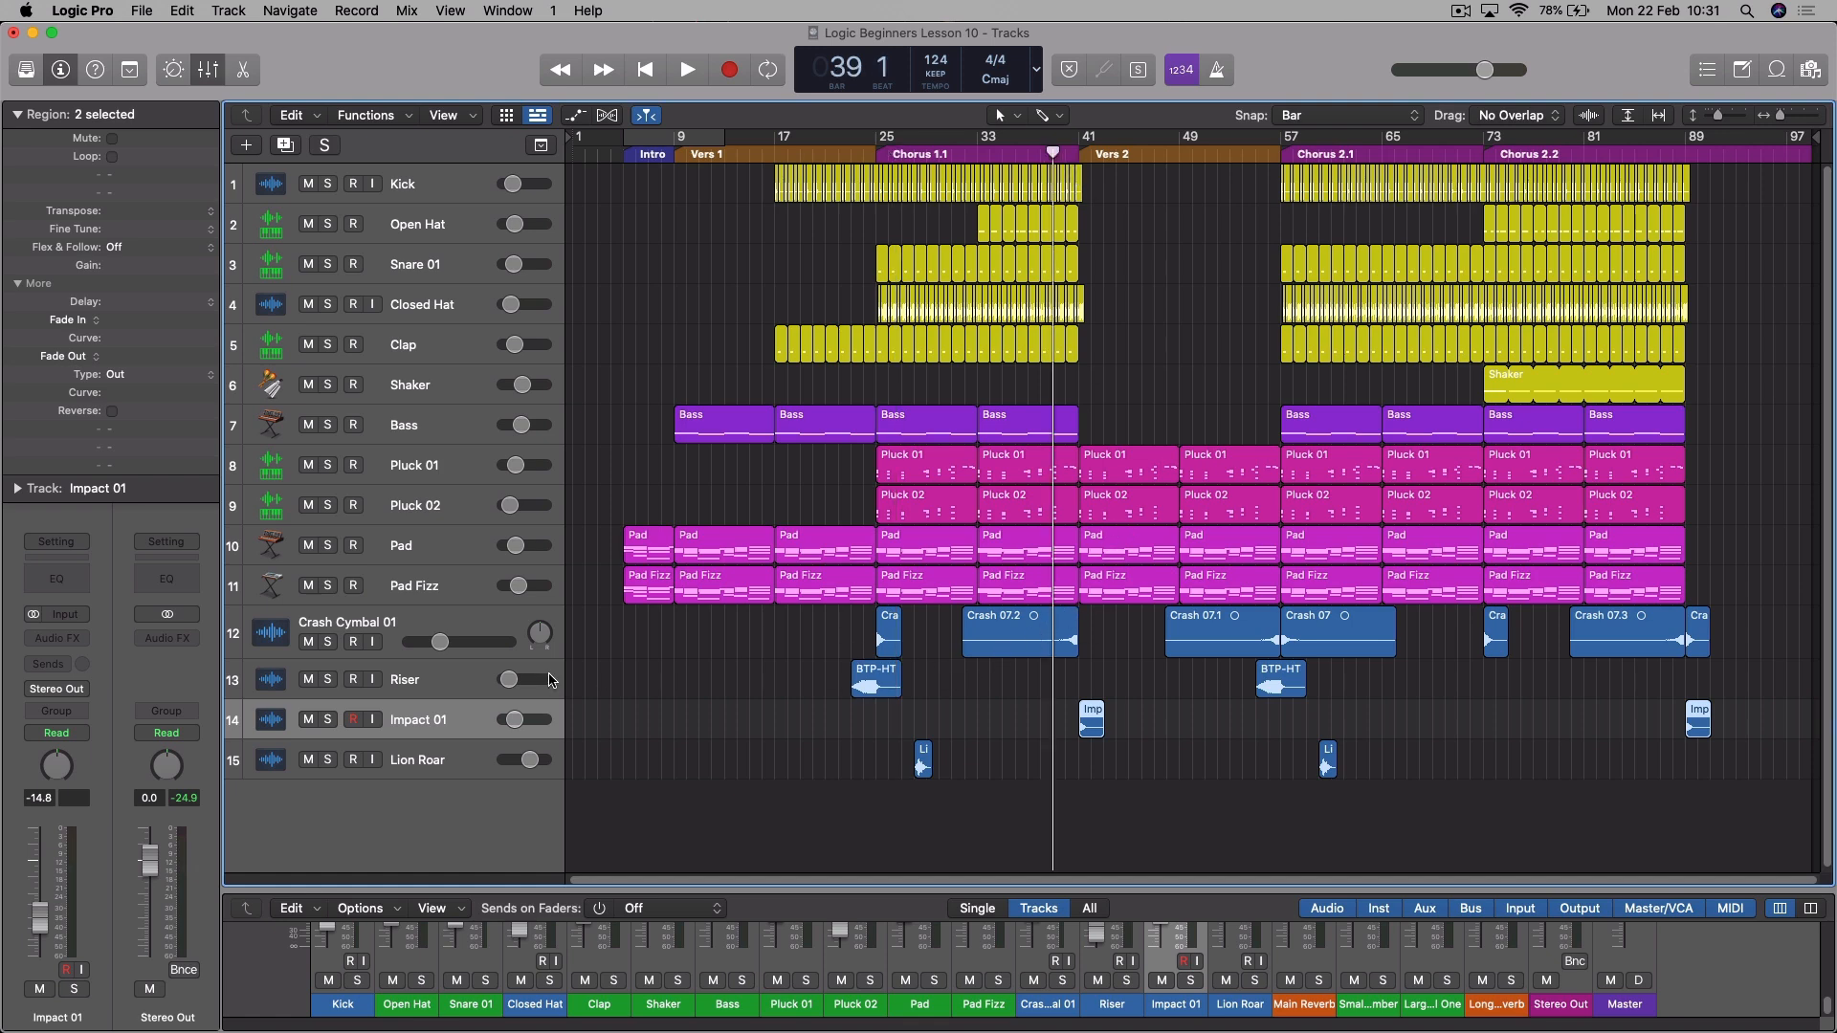
click(52, 668)
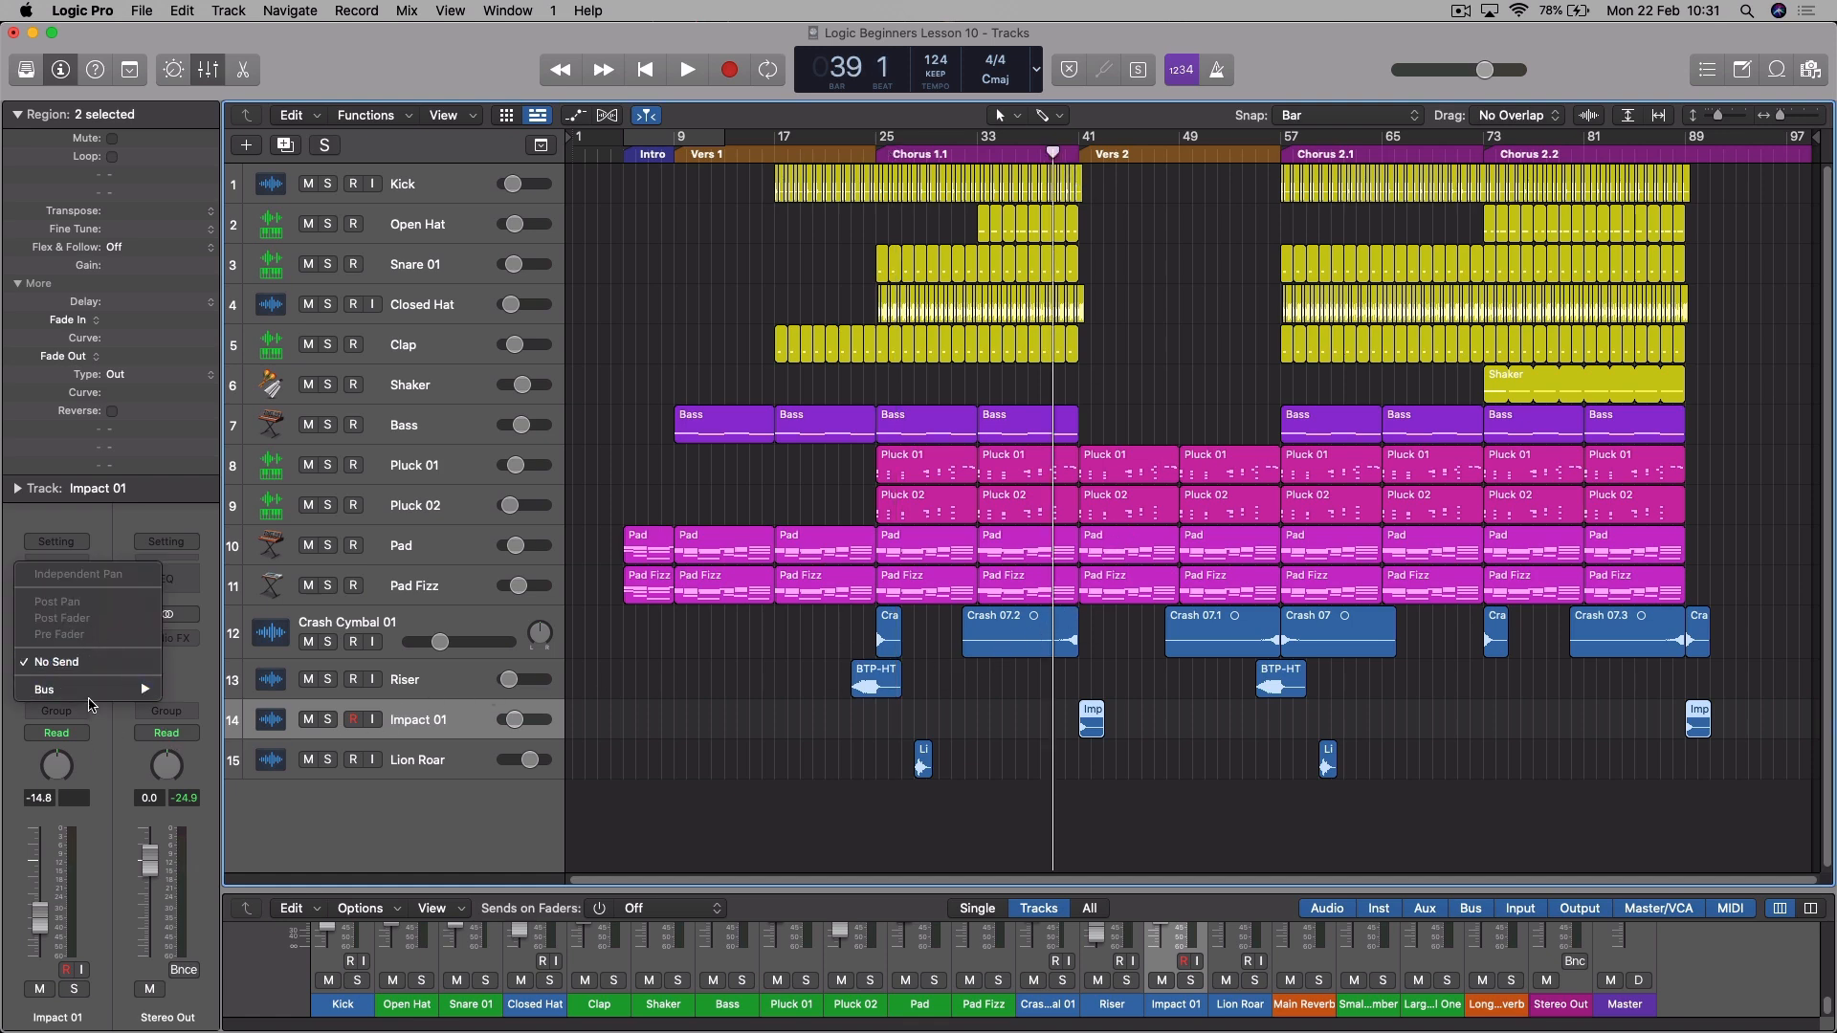
mouse_move(96, 691)
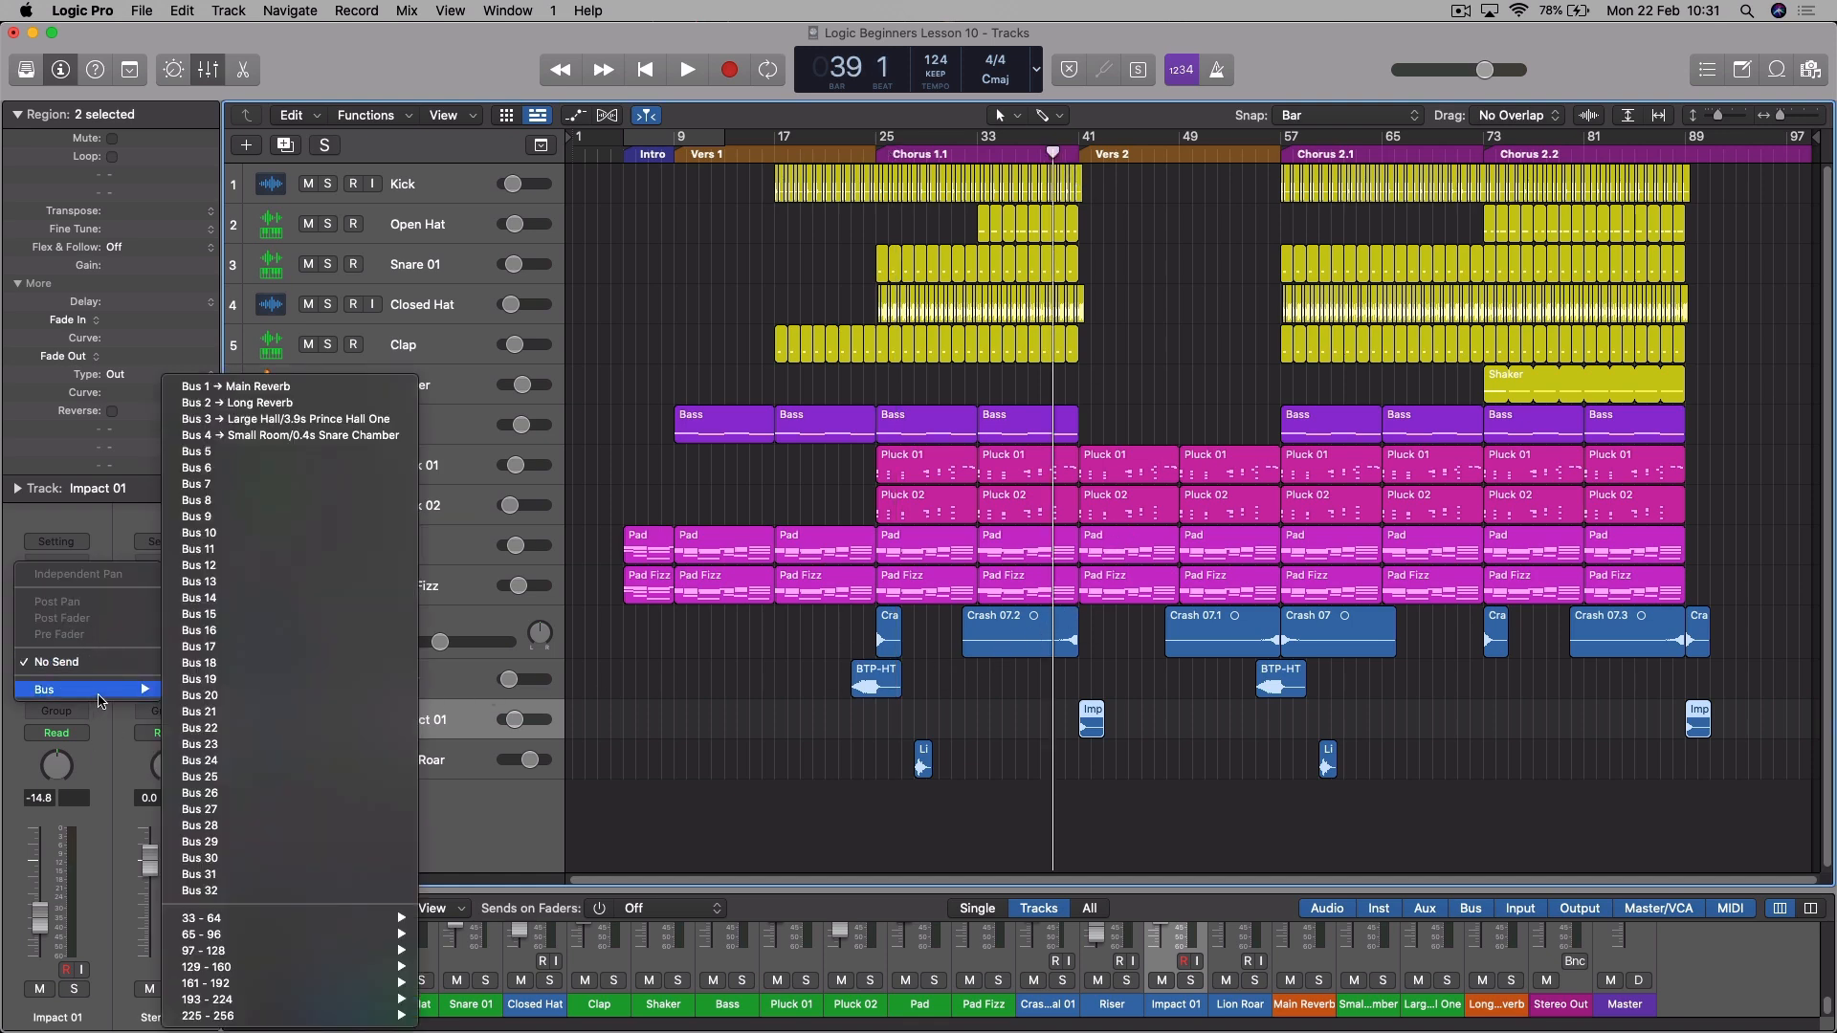
click(316, 403)
key(space)
drag(82, 658, 130, 588)
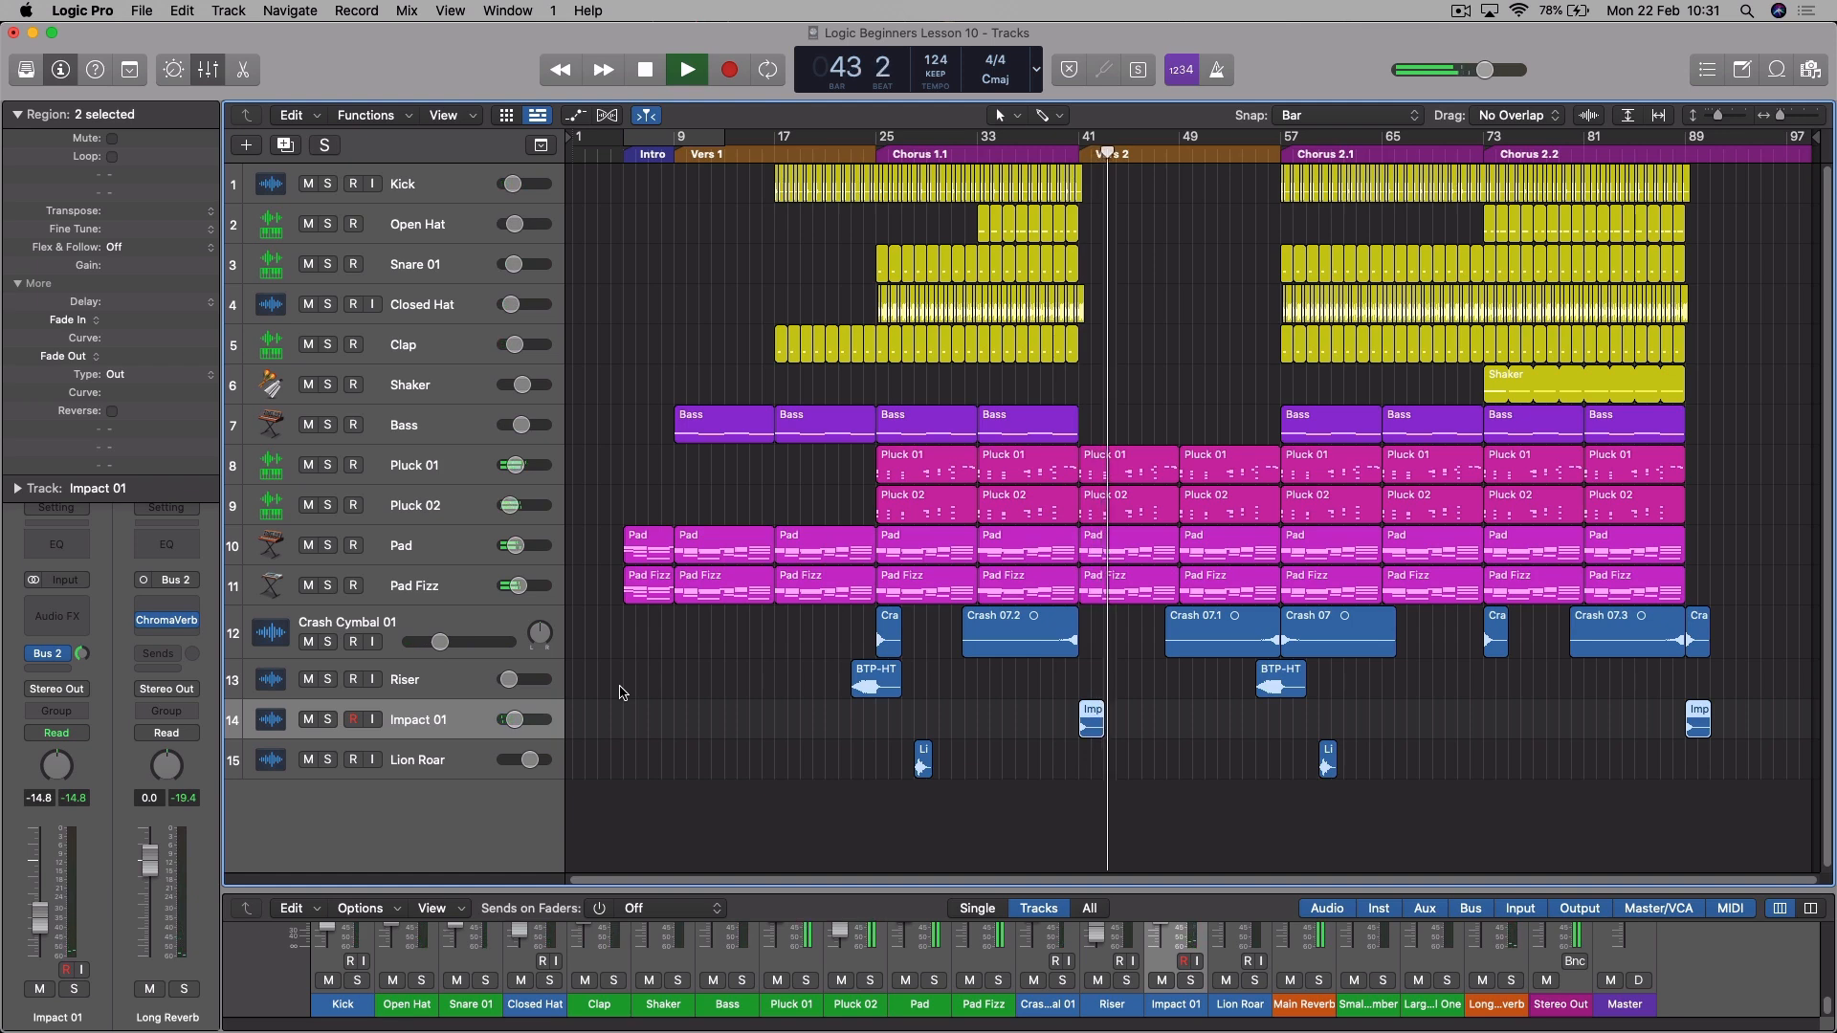
key(space)
- Enlarge the mixer to show the faders, replay the transition into Vers 2 and lower Impact 01's volume to -16.0 dB
drag(1108, 890, 1108, 766)
click(1069, 156)
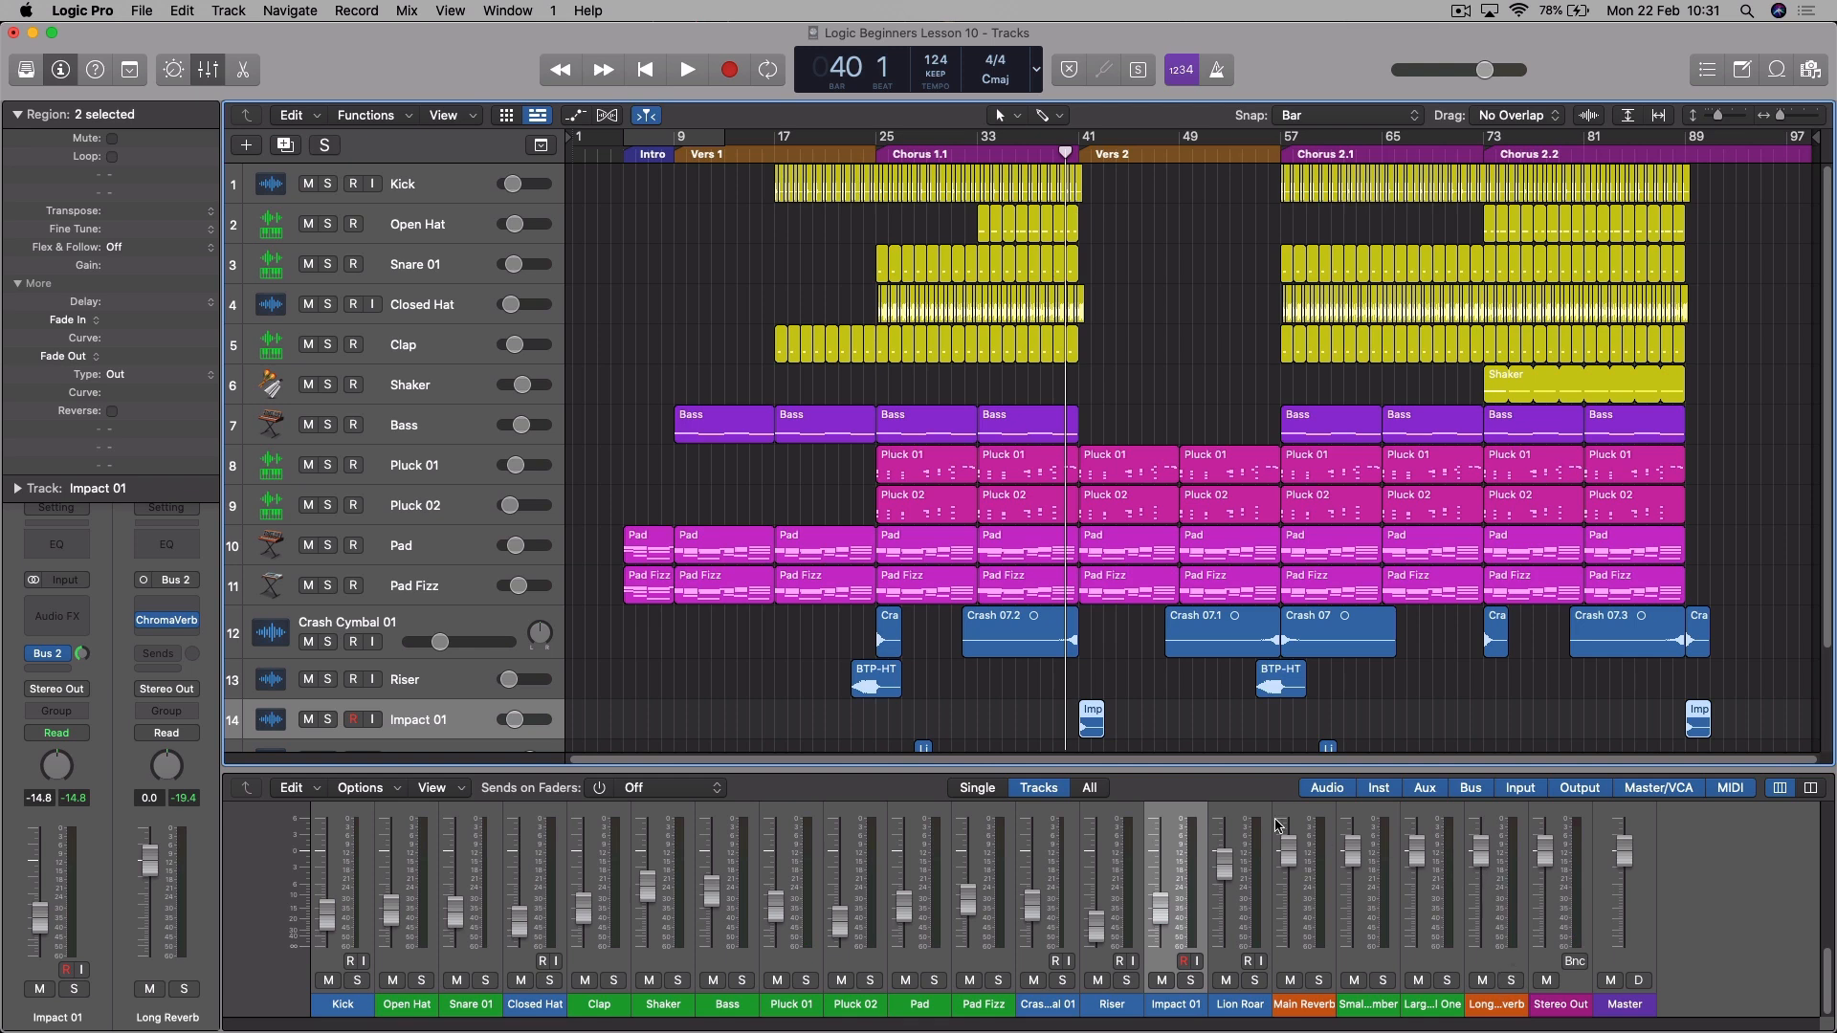
key(space)
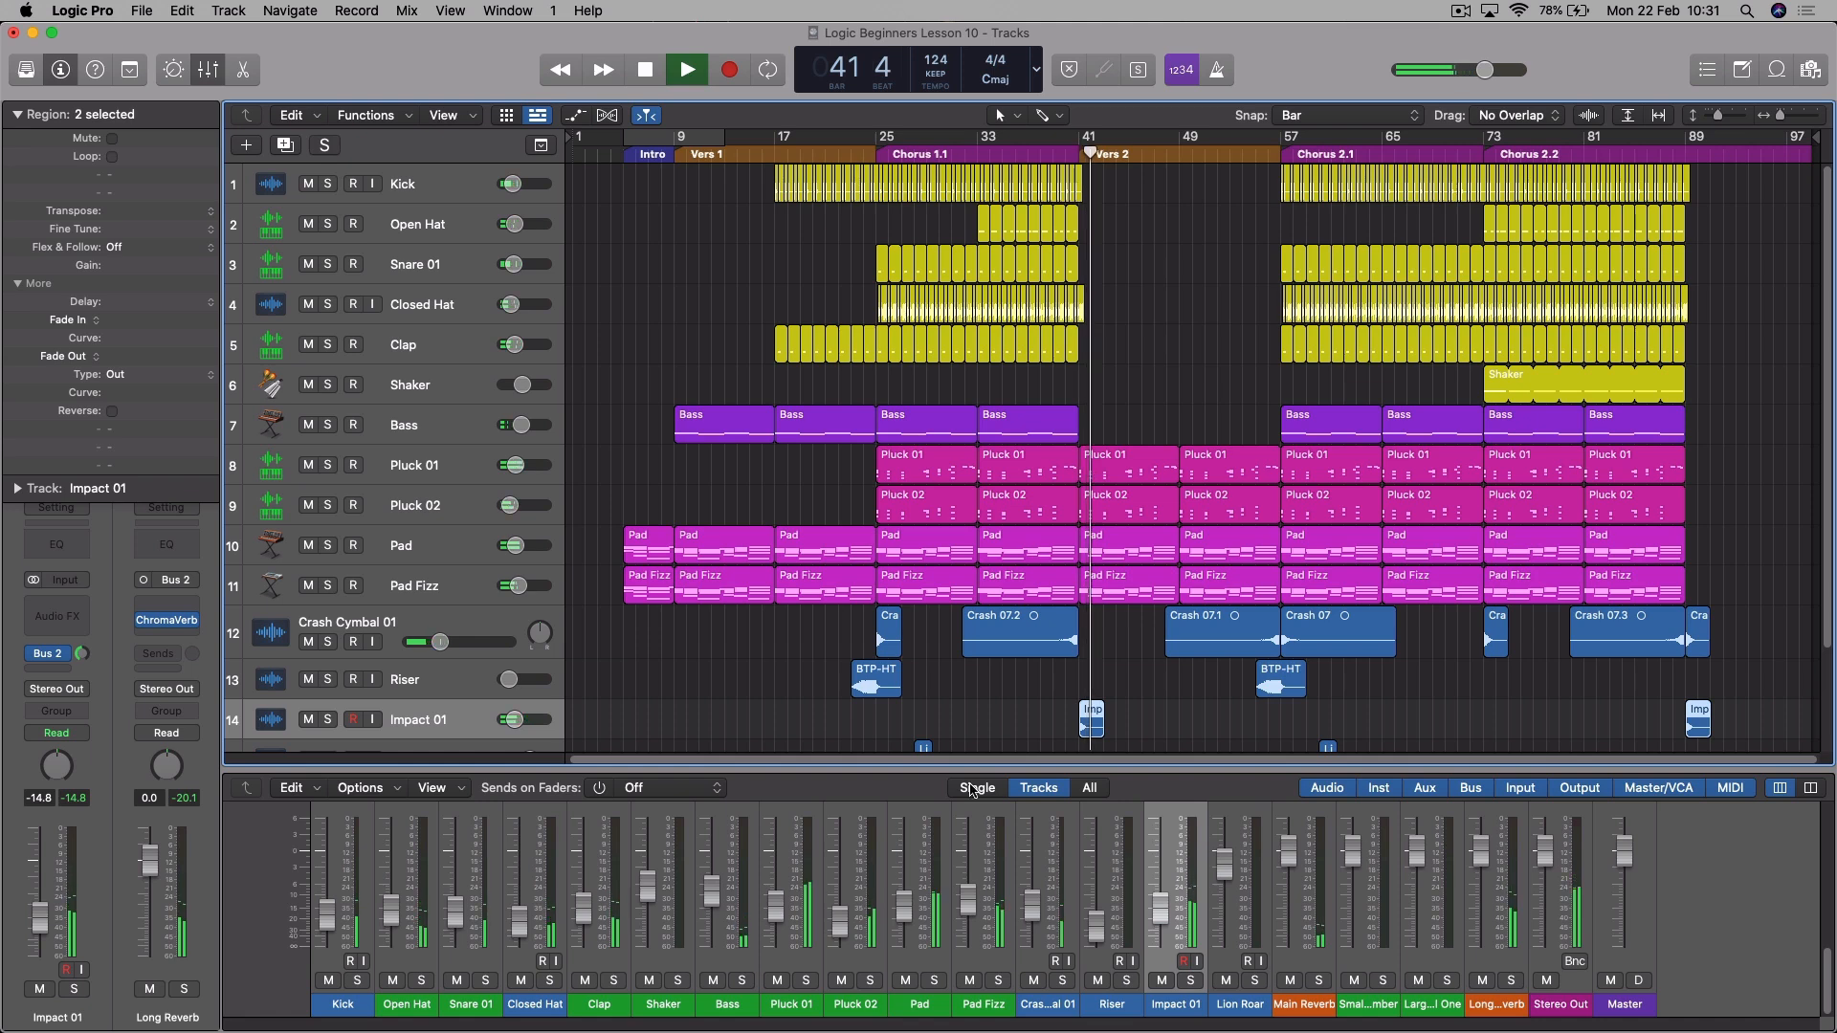
key(space)
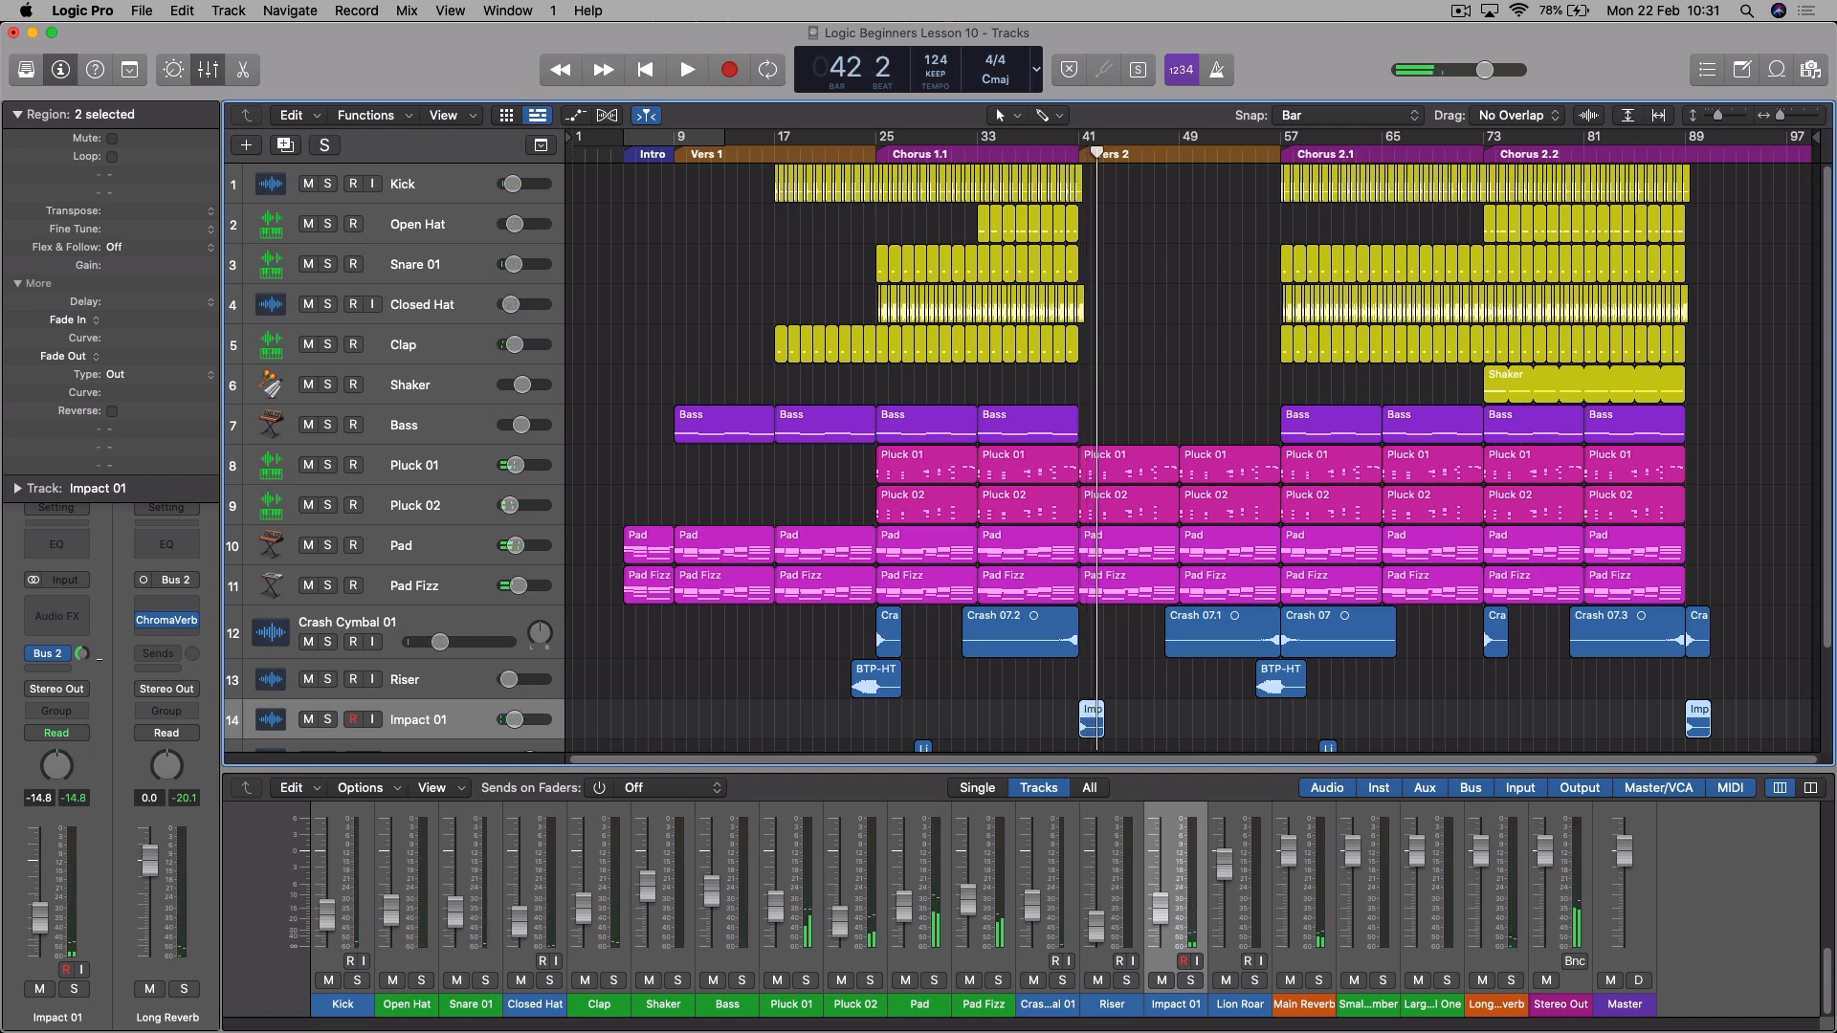
click(1057, 139)
key(space)
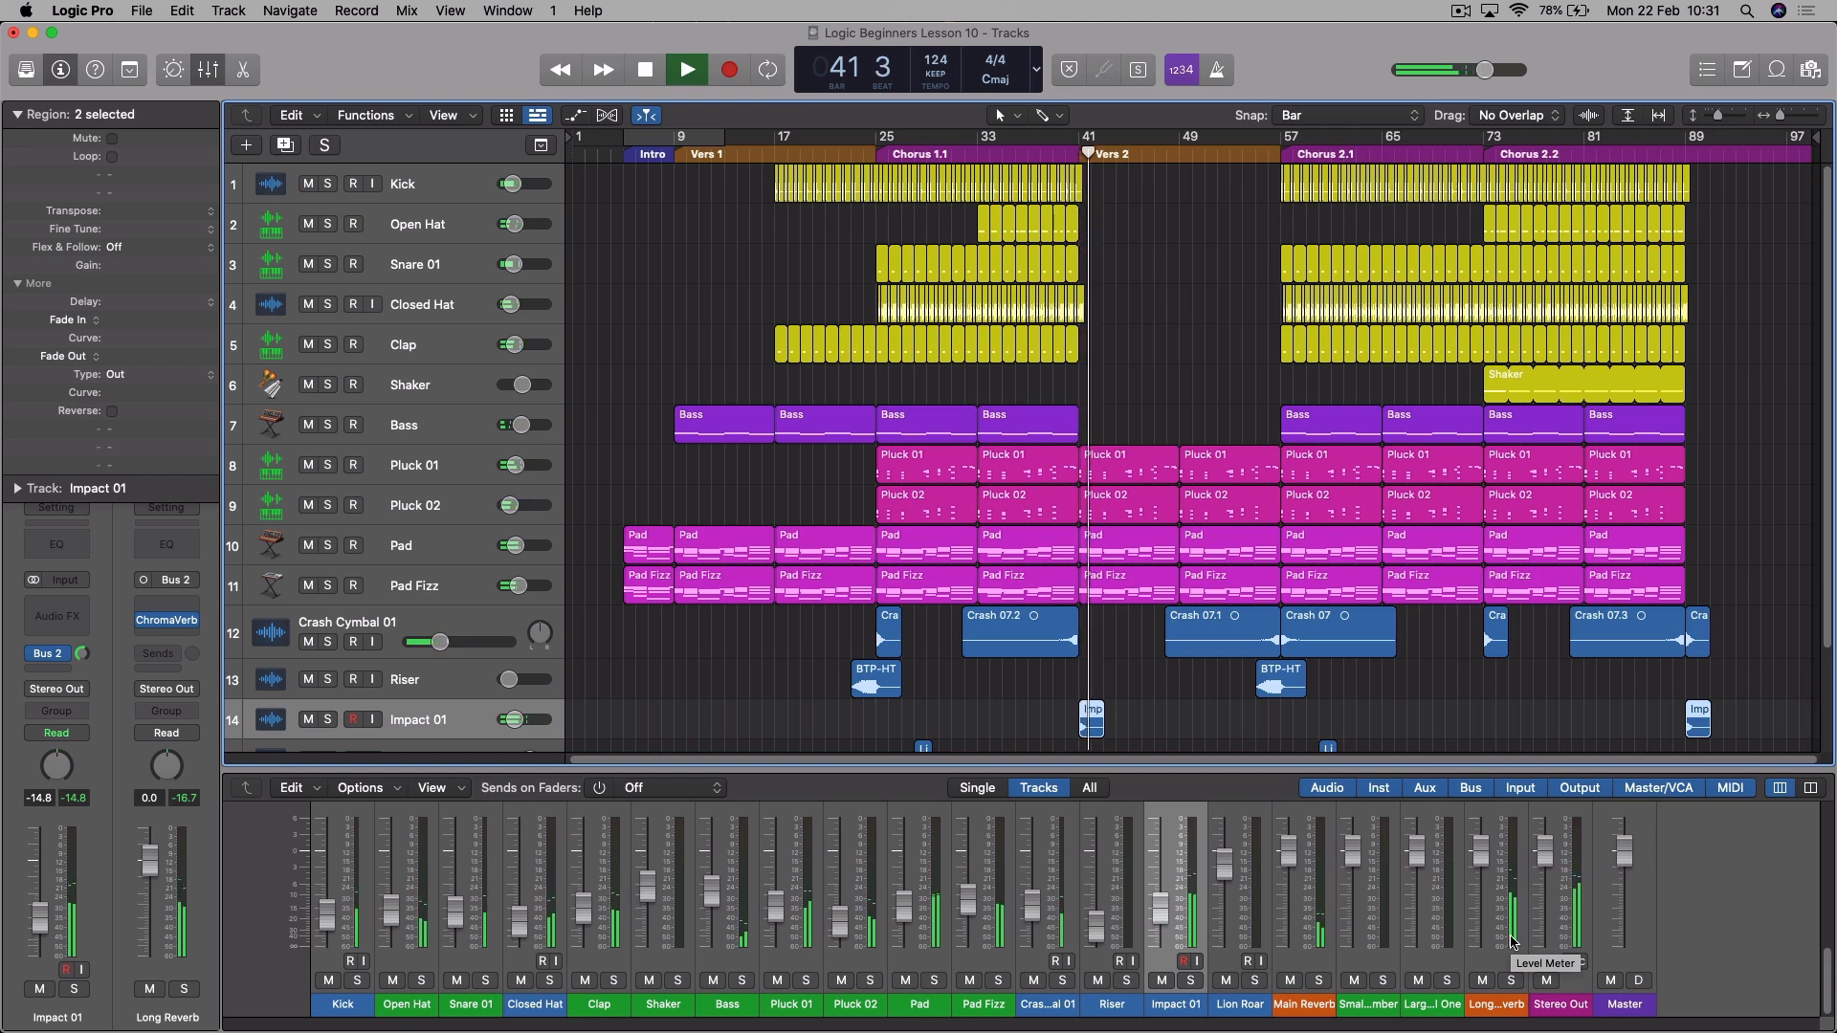
key(space)
drag(517, 730, 510, 732)
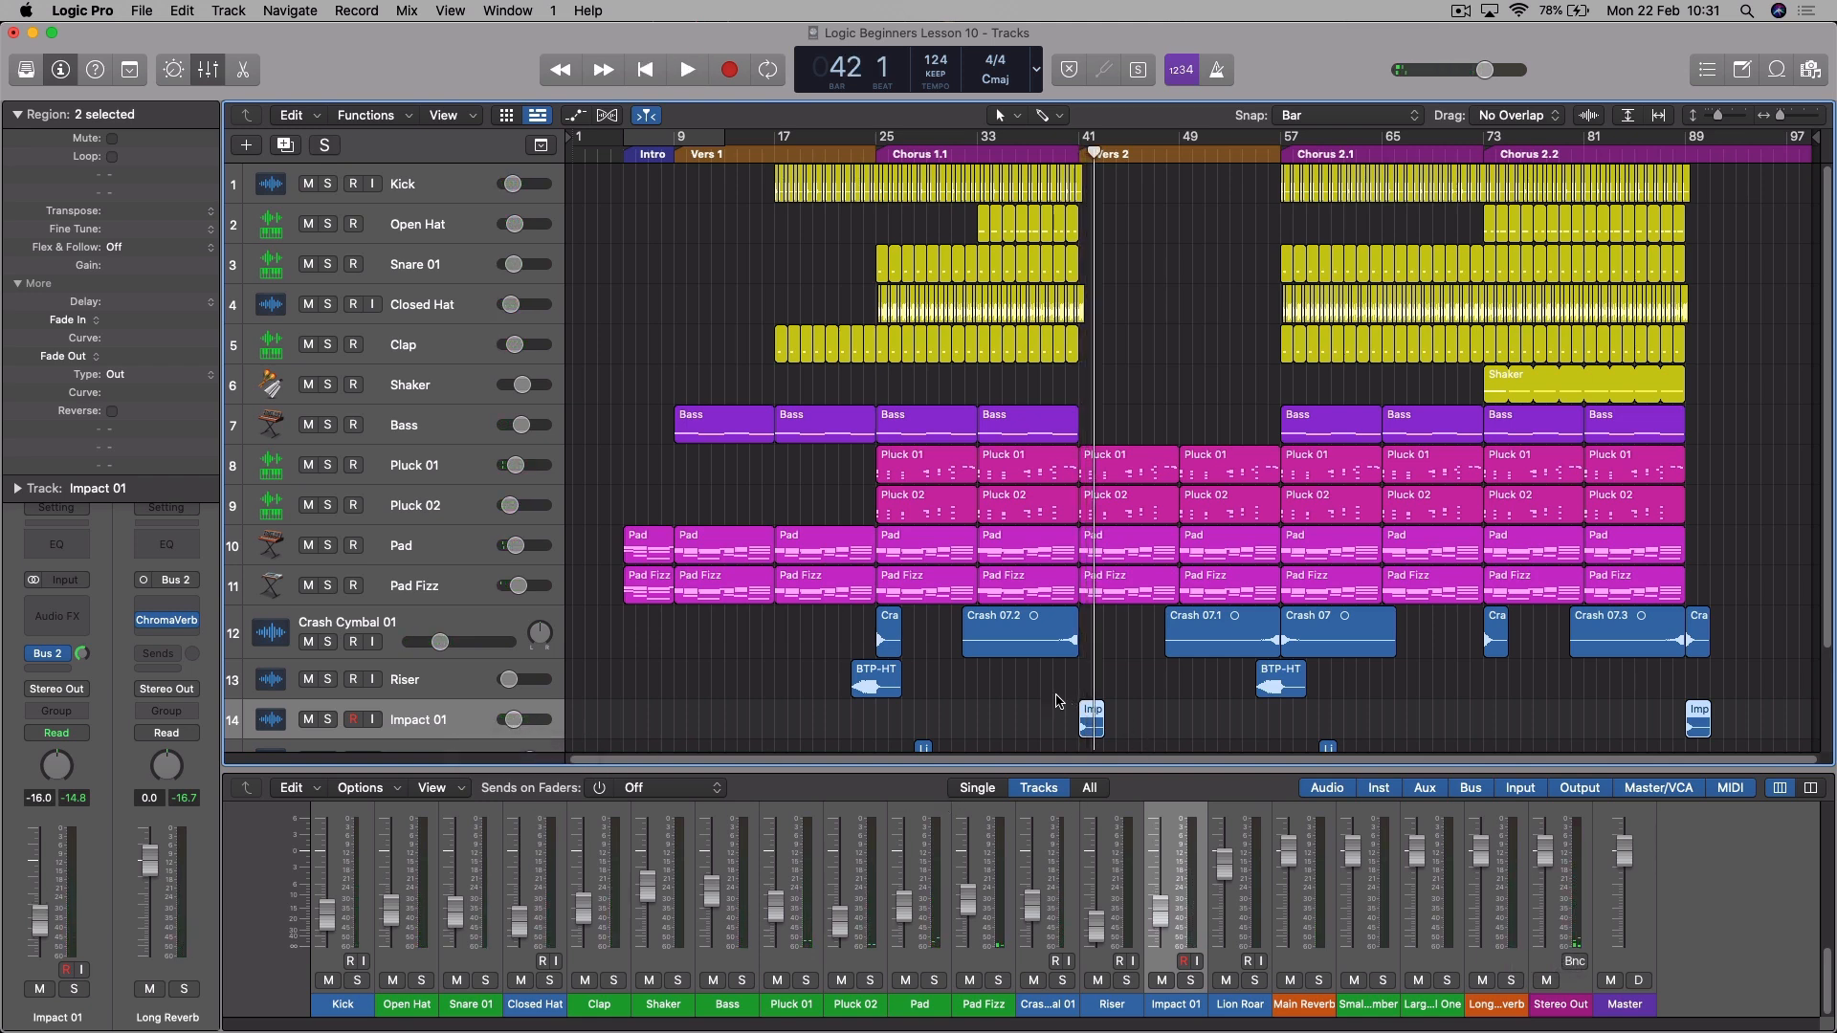
- Send the Lion Roar track to Bus 2 (Long Reverb) and raise the send level while playing from bar 27
scroll(1153, 670, down, 3)
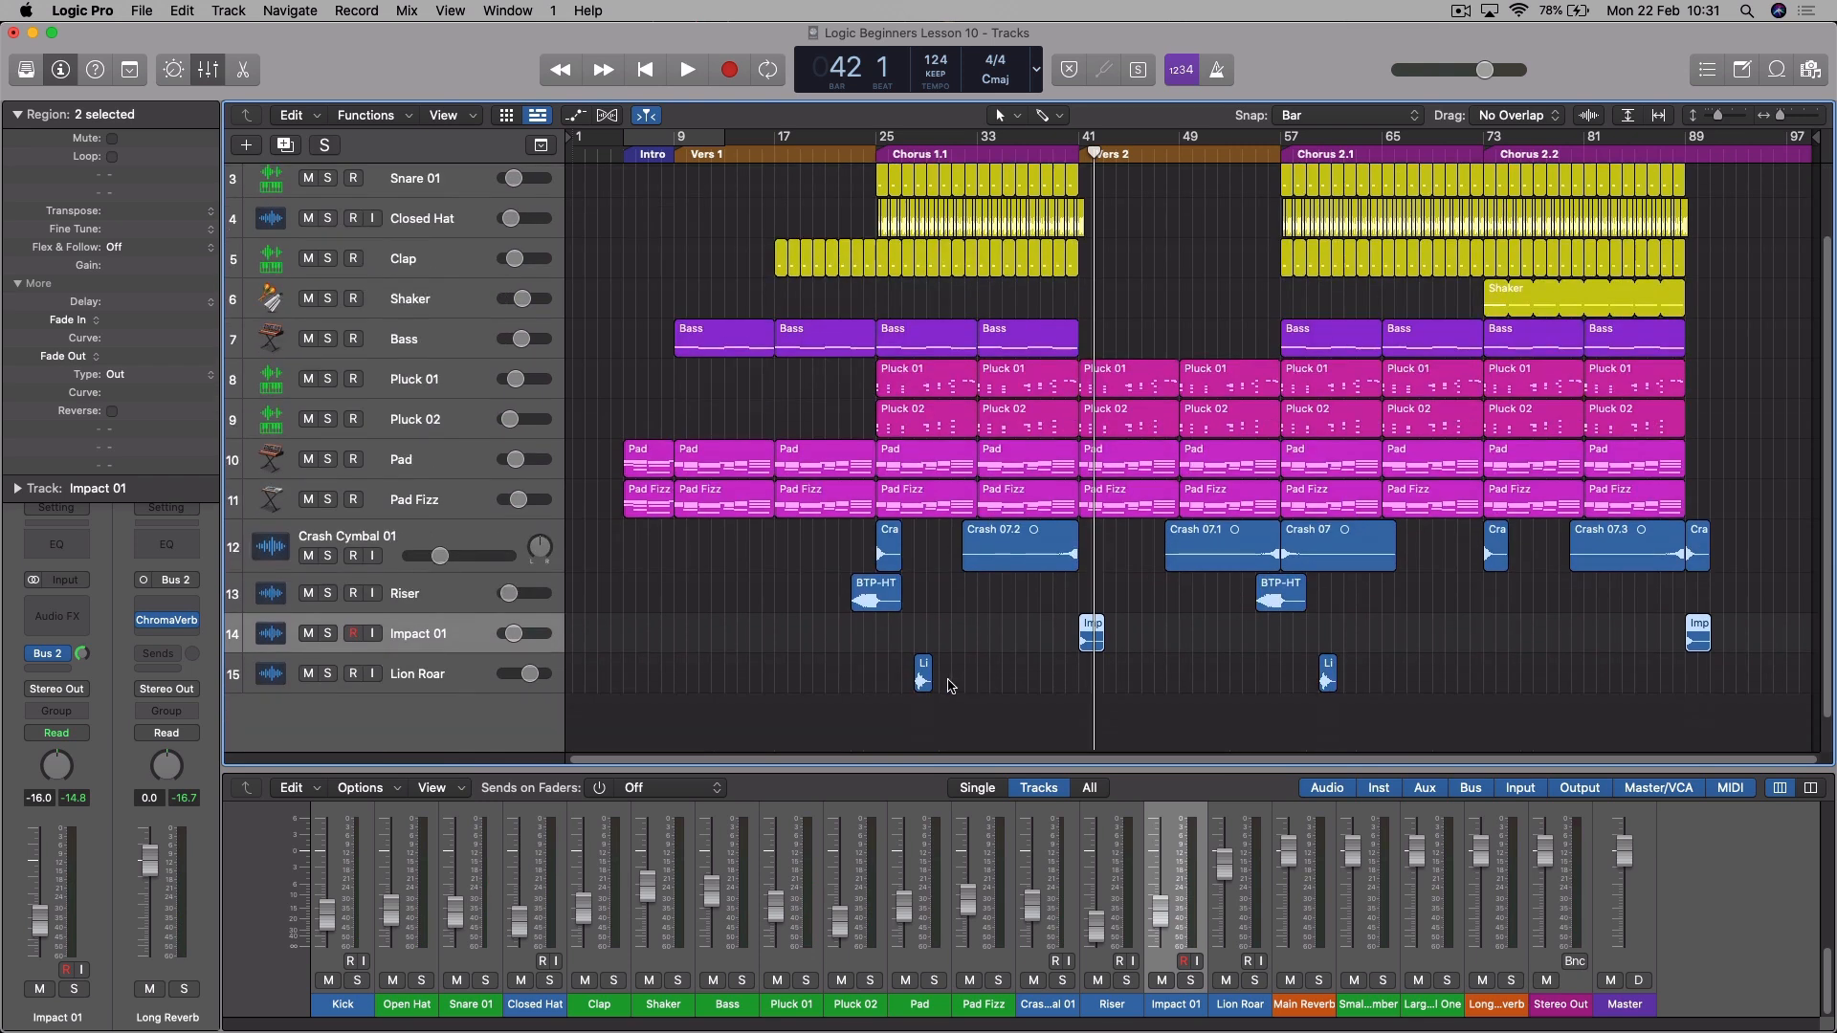
click(491, 687)
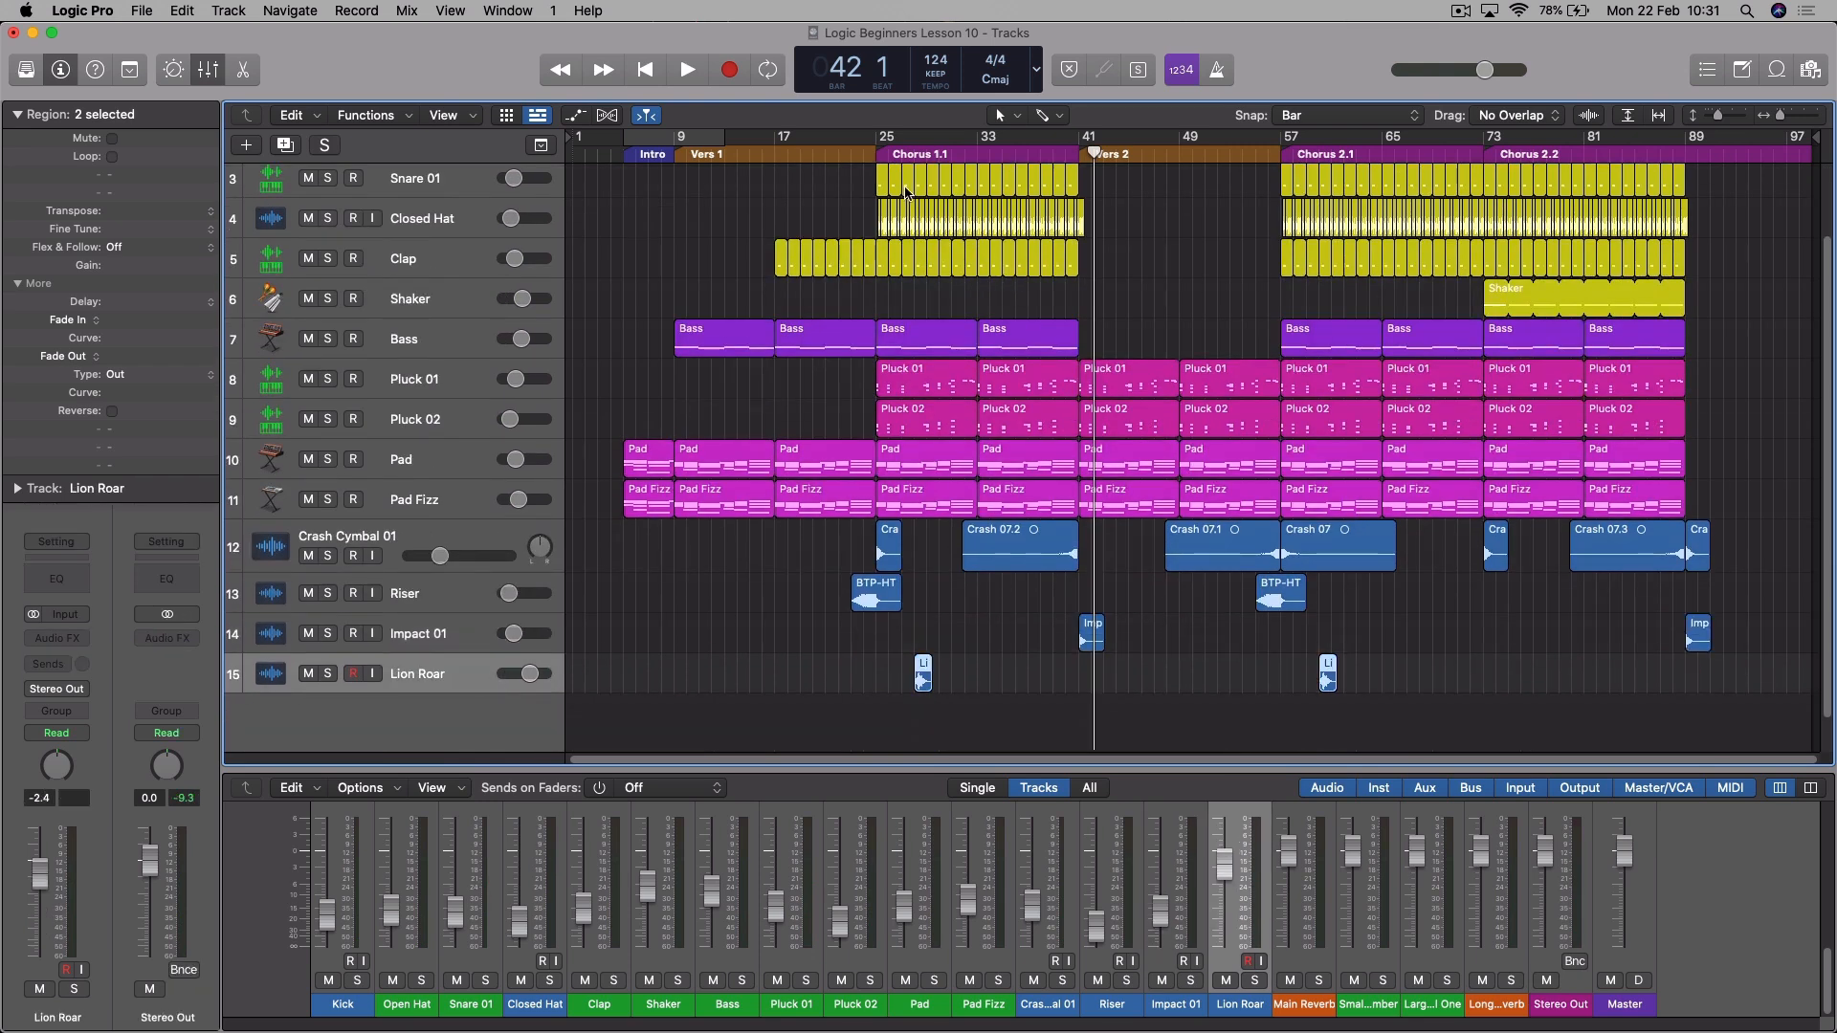
click(900, 139)
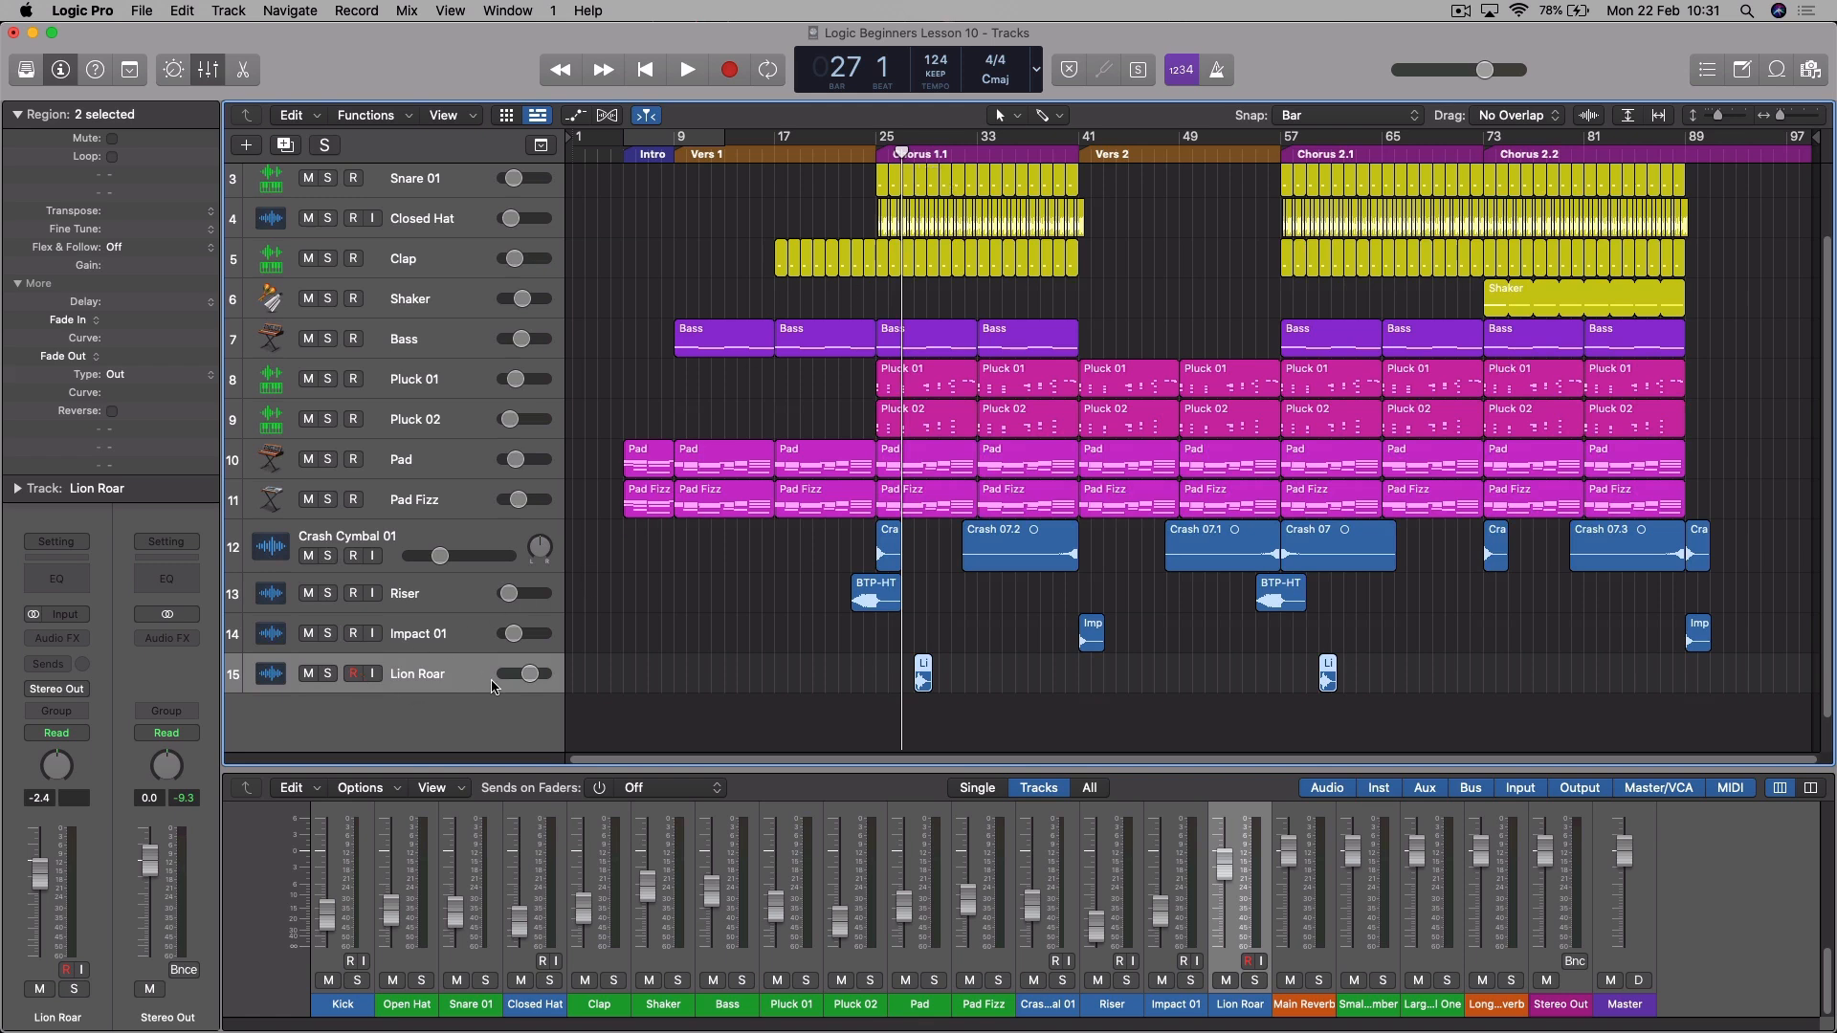
click(56, 664)
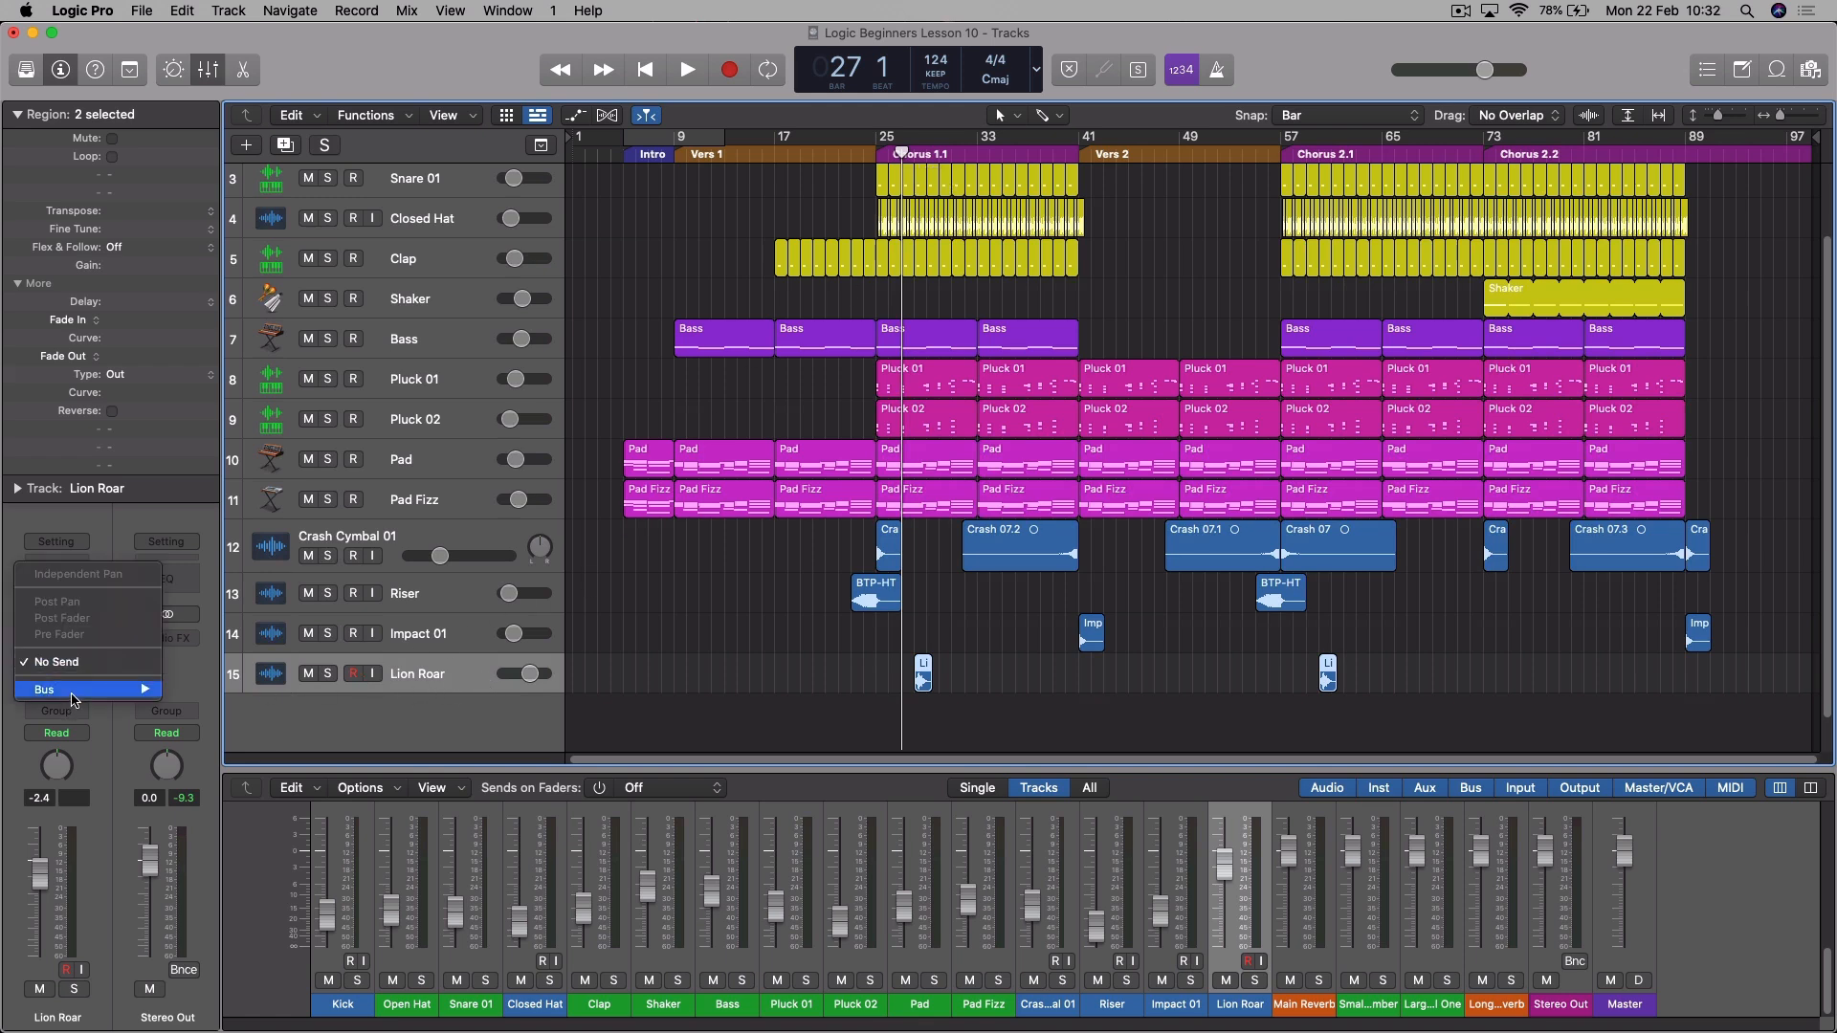
mouse_move(77, 690)
click(287, 403)
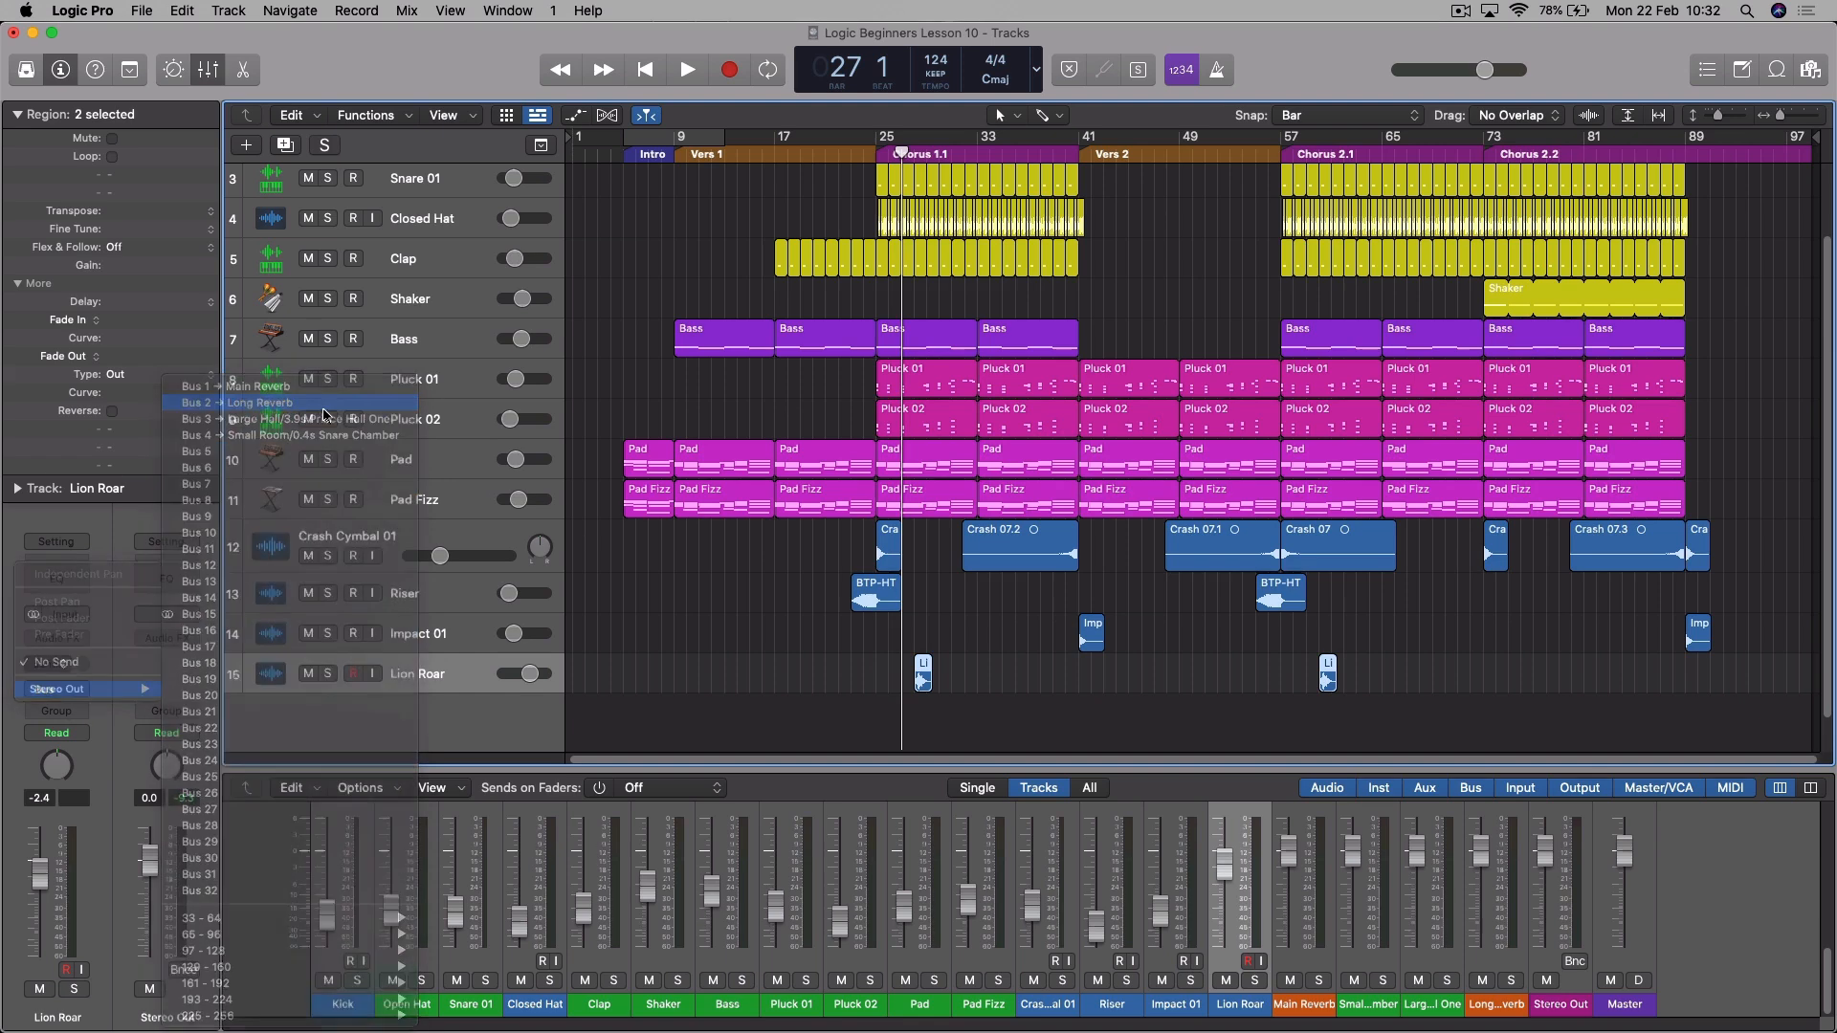
key(space)
drag(84, 659, 84, 643)
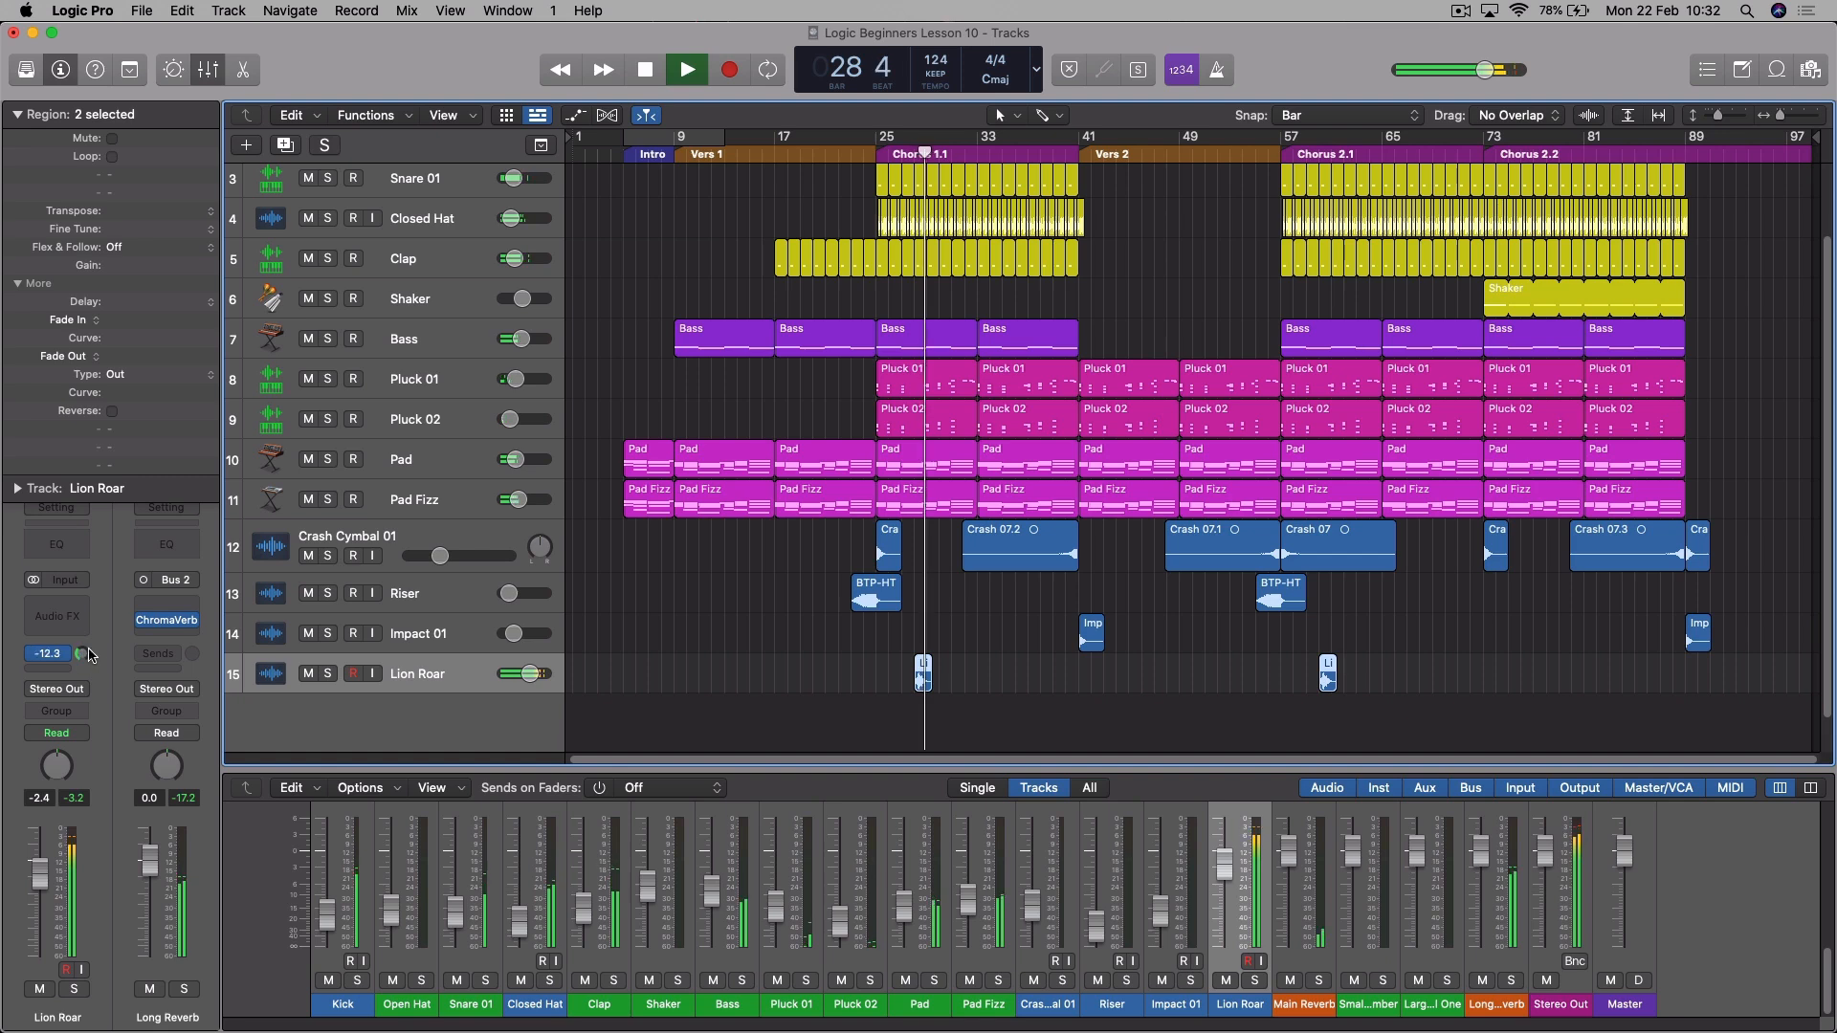
- Lower the Lion Roar track's volume to -15.4 dB and replay its entry in Chorus 1.1 to check the level
key(space)
drag(531, 675, 515, 674)
key(space)
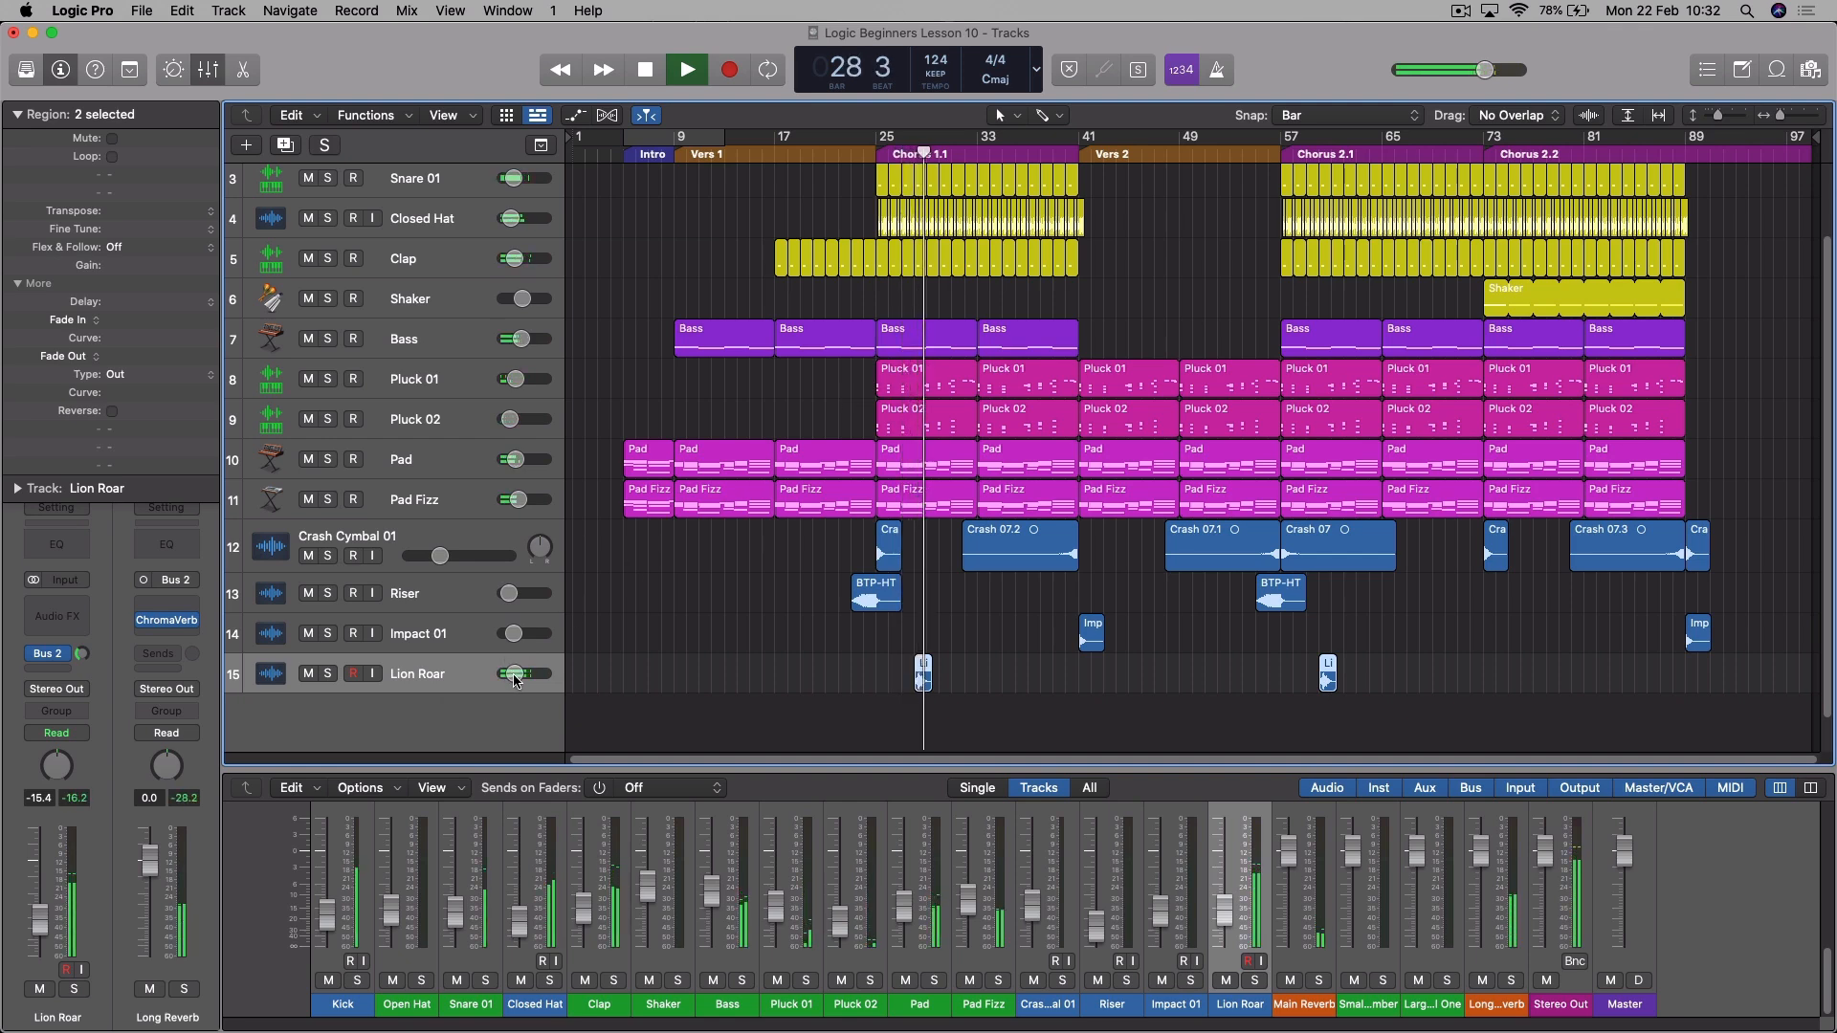
key(space)
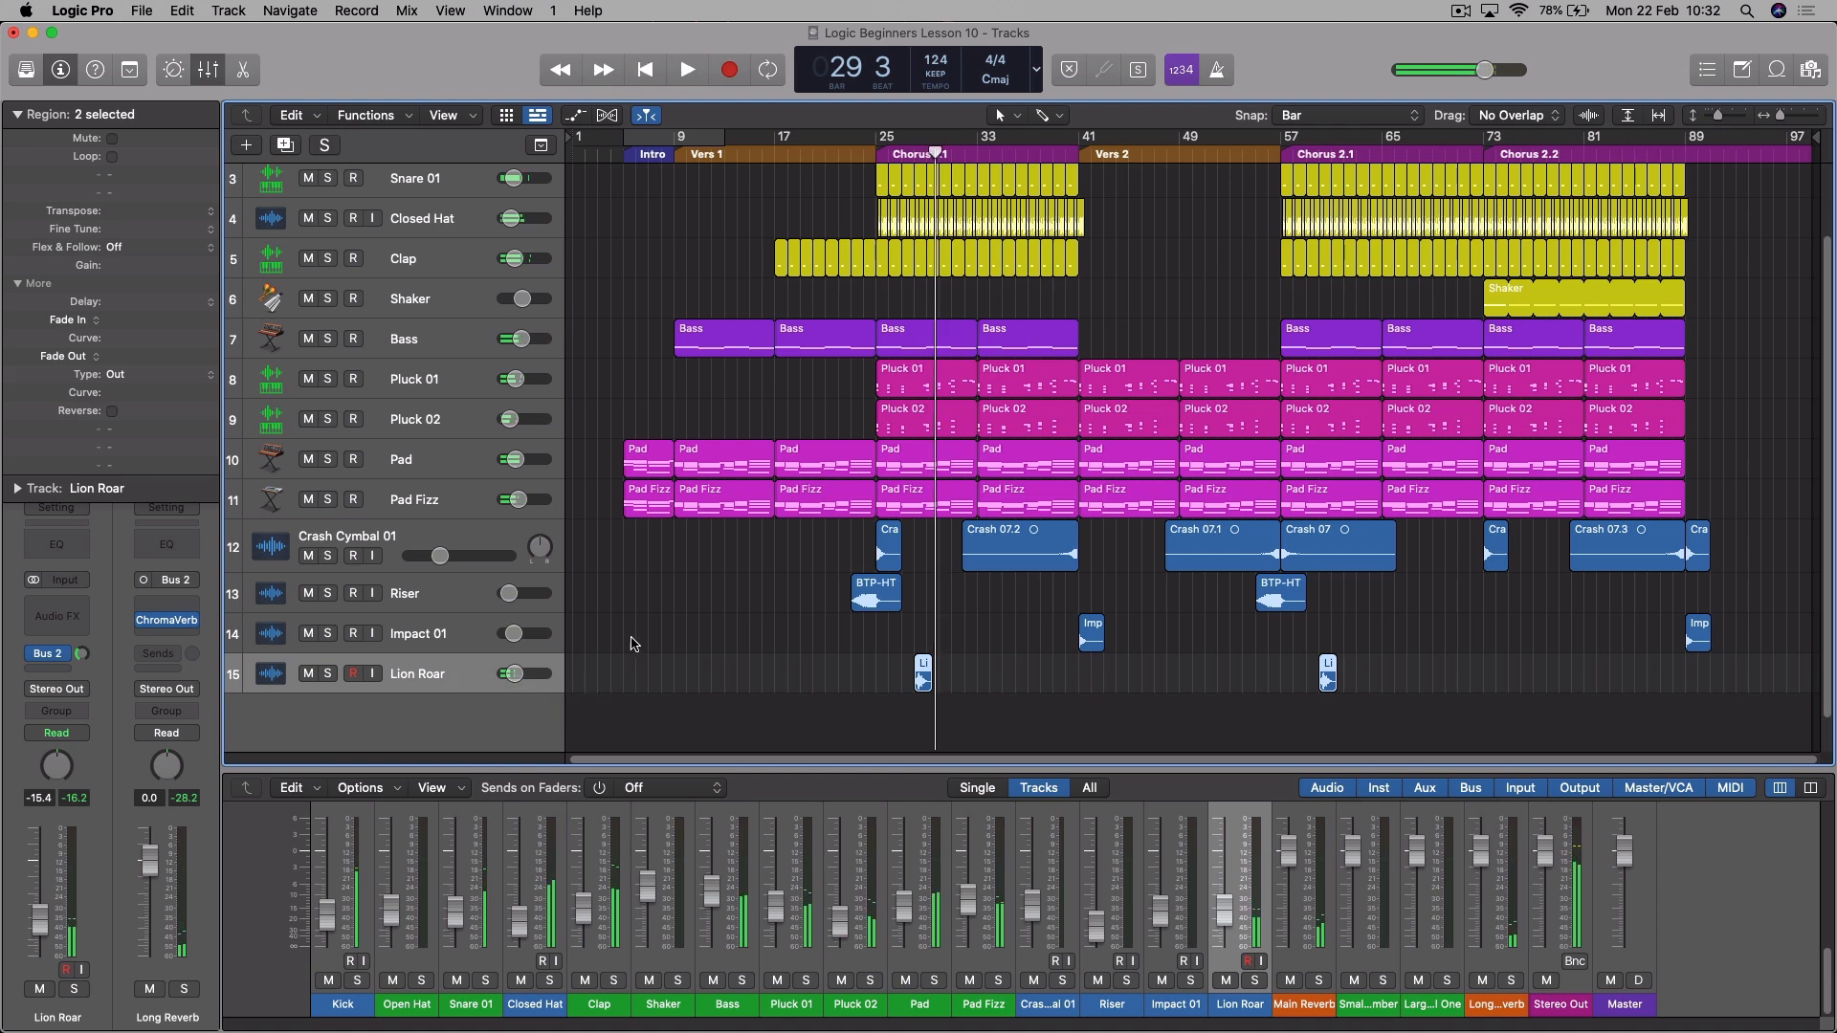
drag(102, 677, 100, 685)
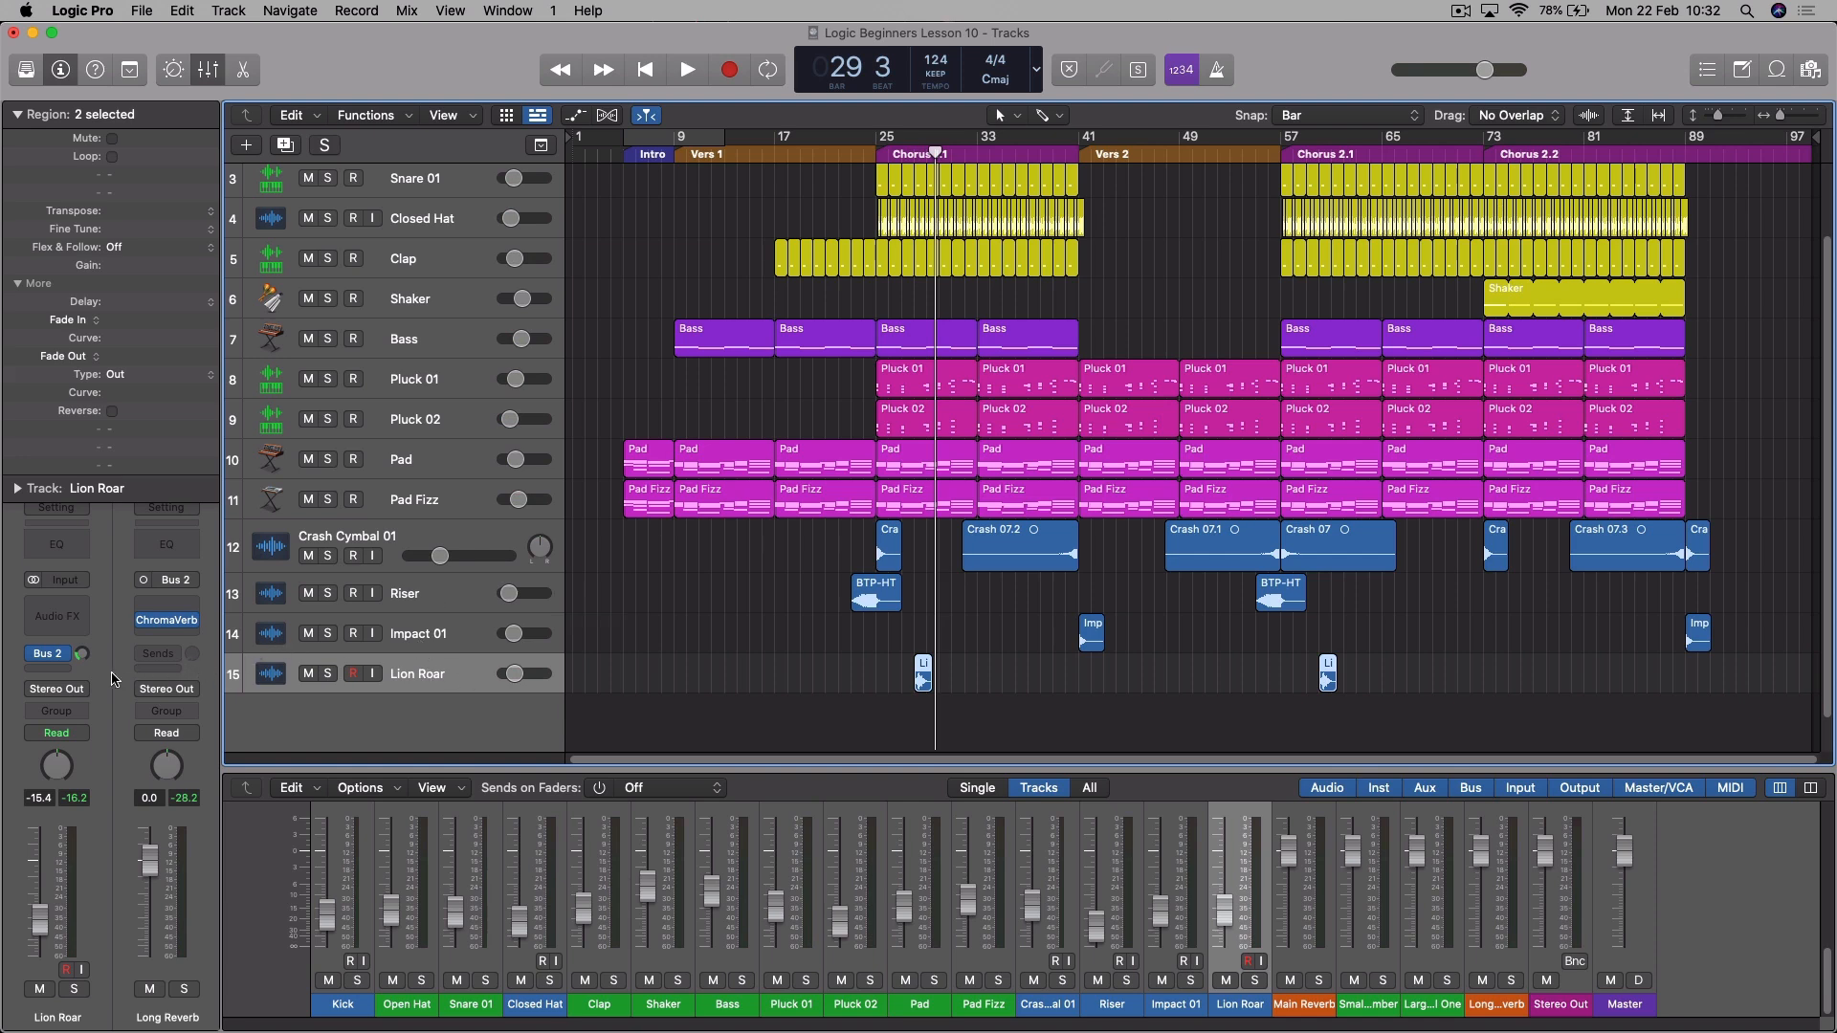
- Insert a Stereo Delay on Lion Roar with the left note at 1/8 and the right at 1/8 dotted, keeping the arrangement visible
click(65, 620)
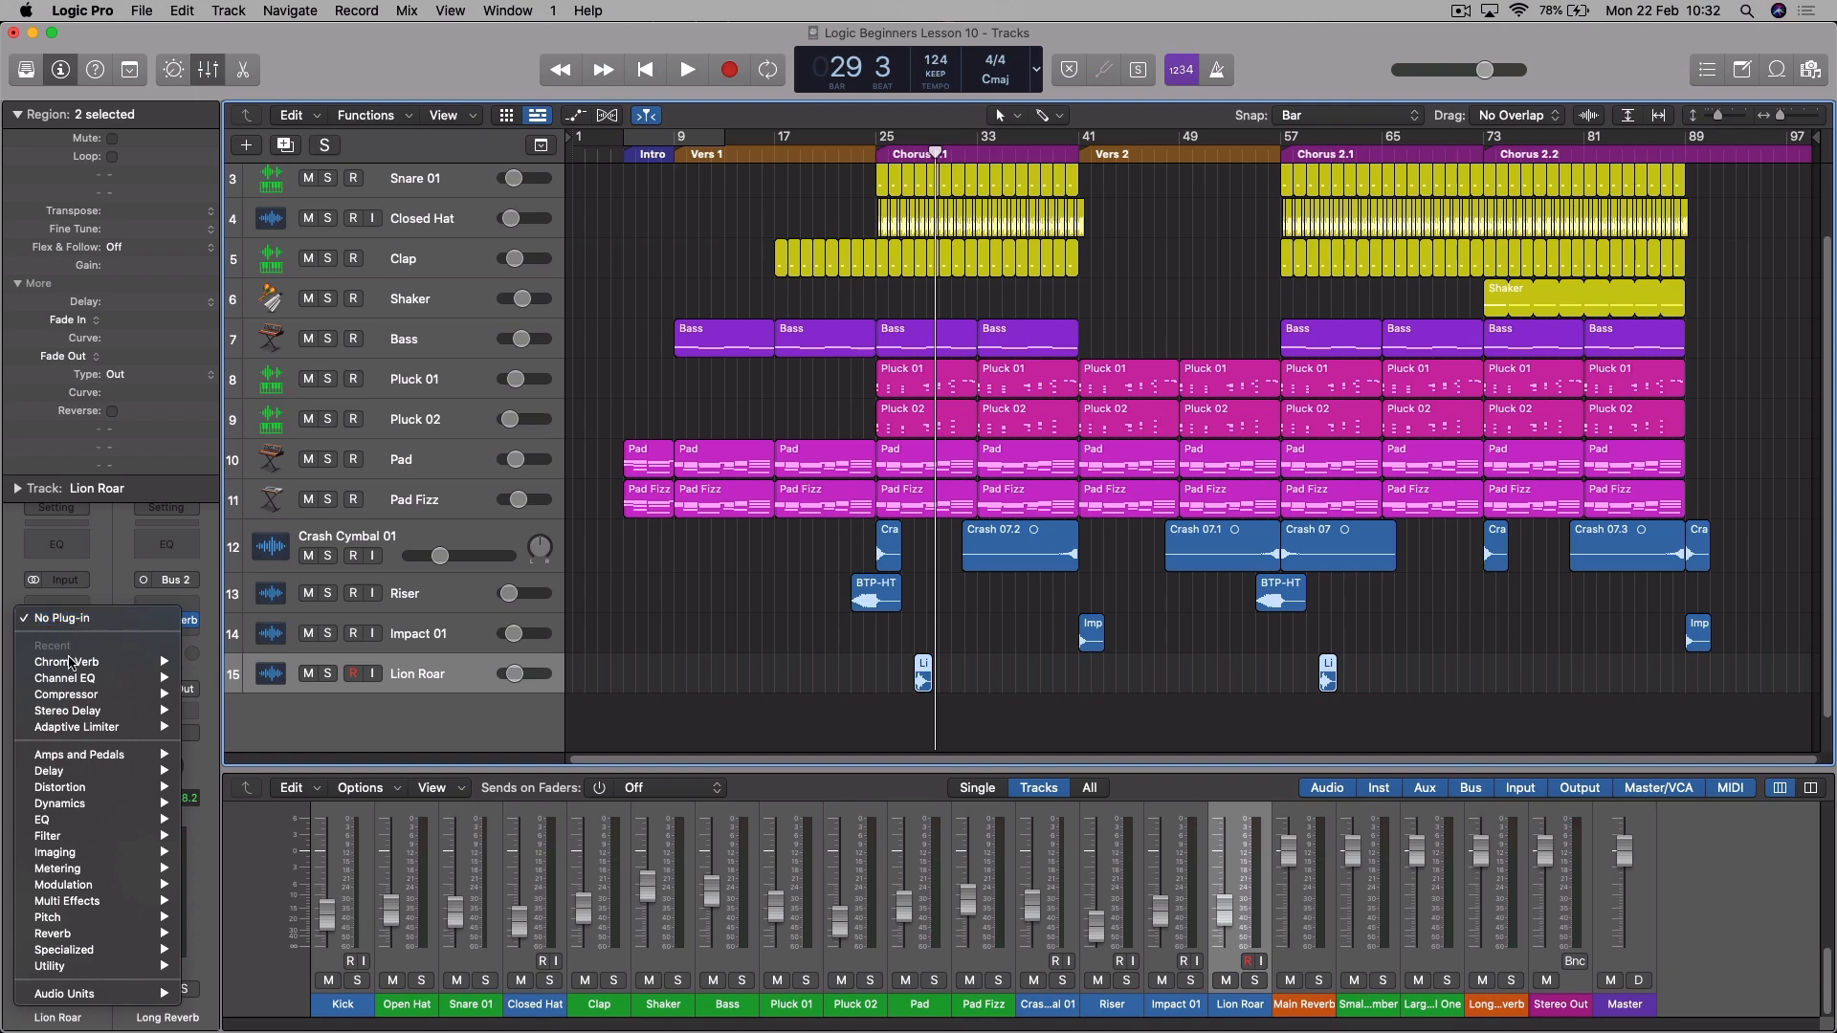
mouse_move(89, 712)
click(238, 712)
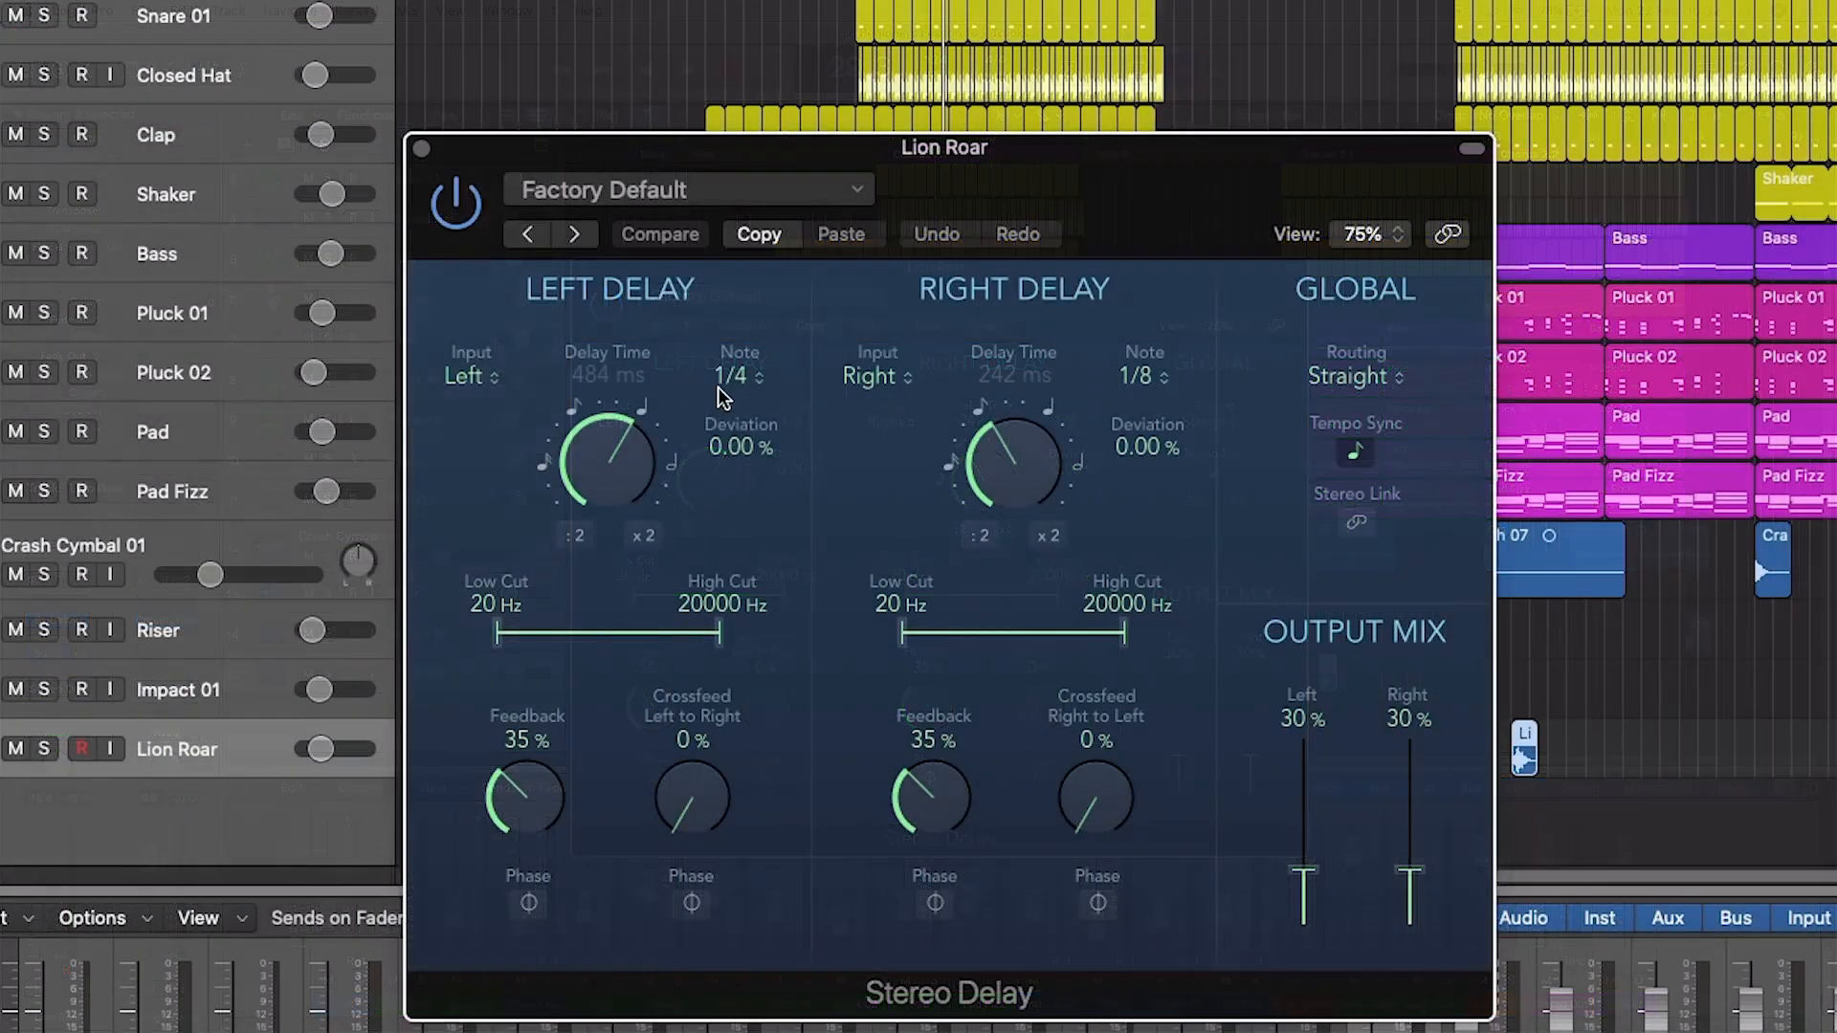
click(798, 422)
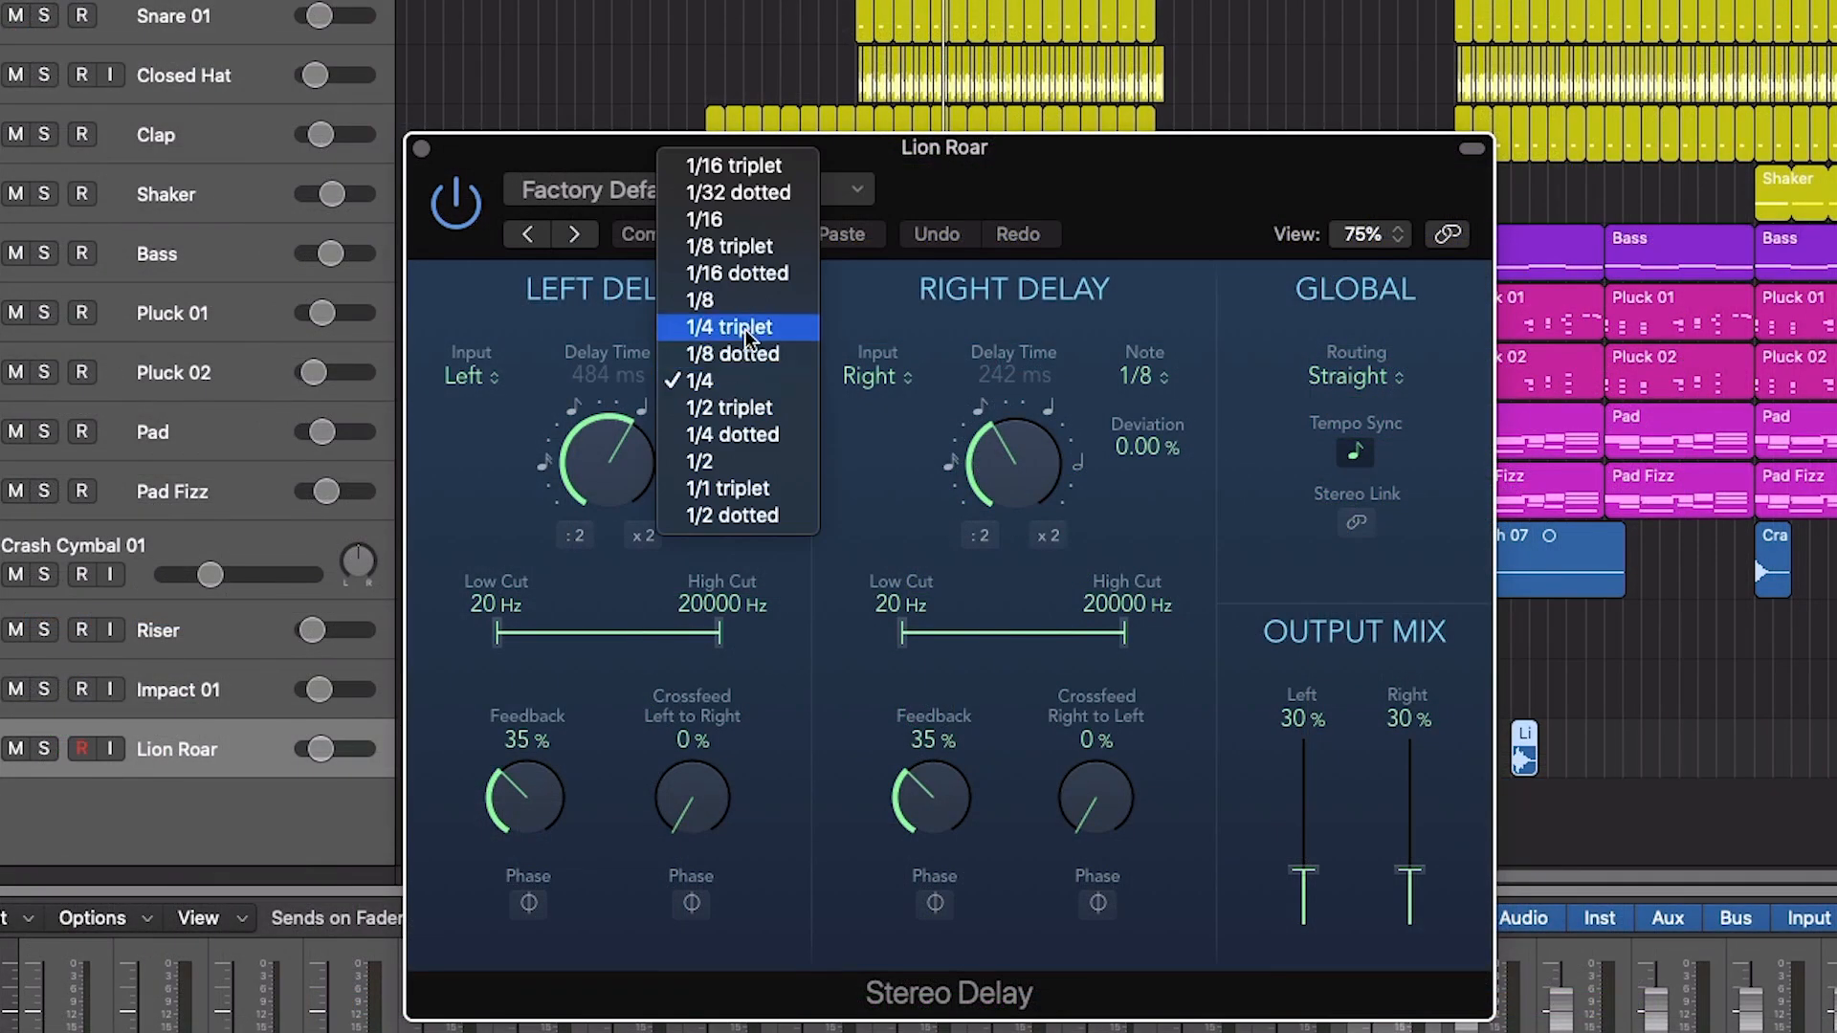
click(701, 300)
click(1144, 381)
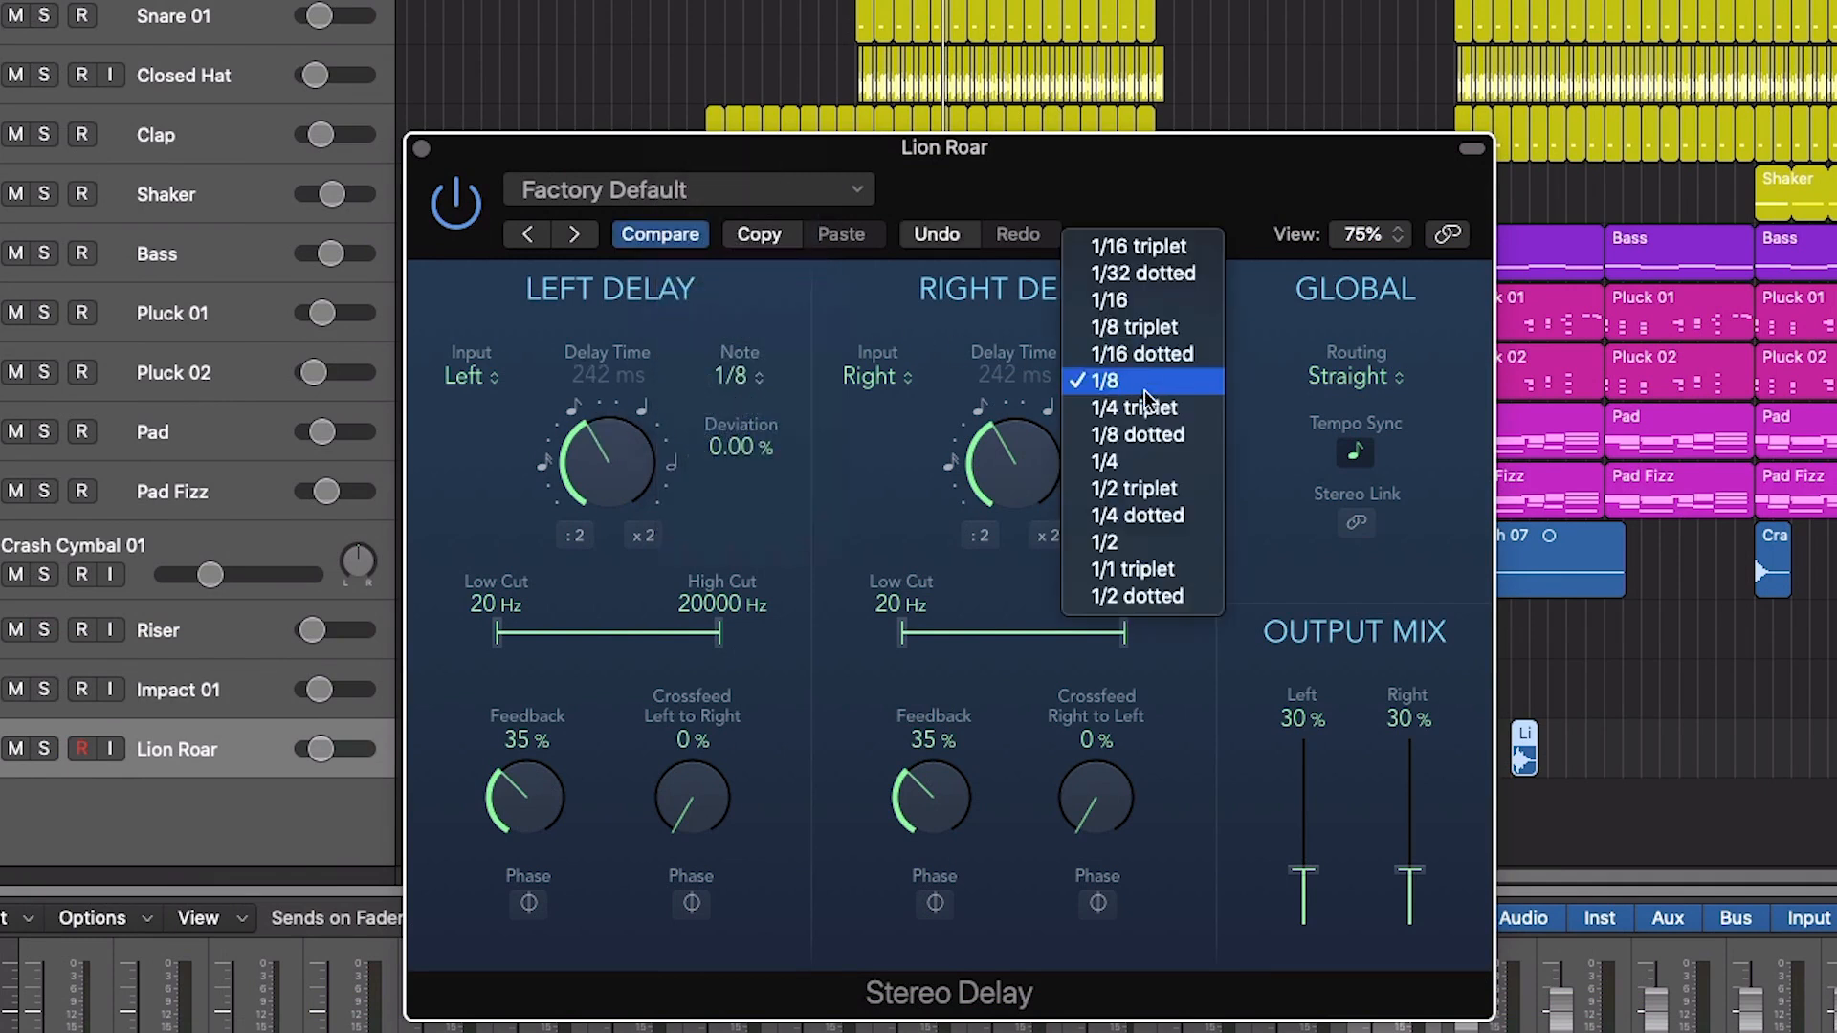
click(1144, 435)
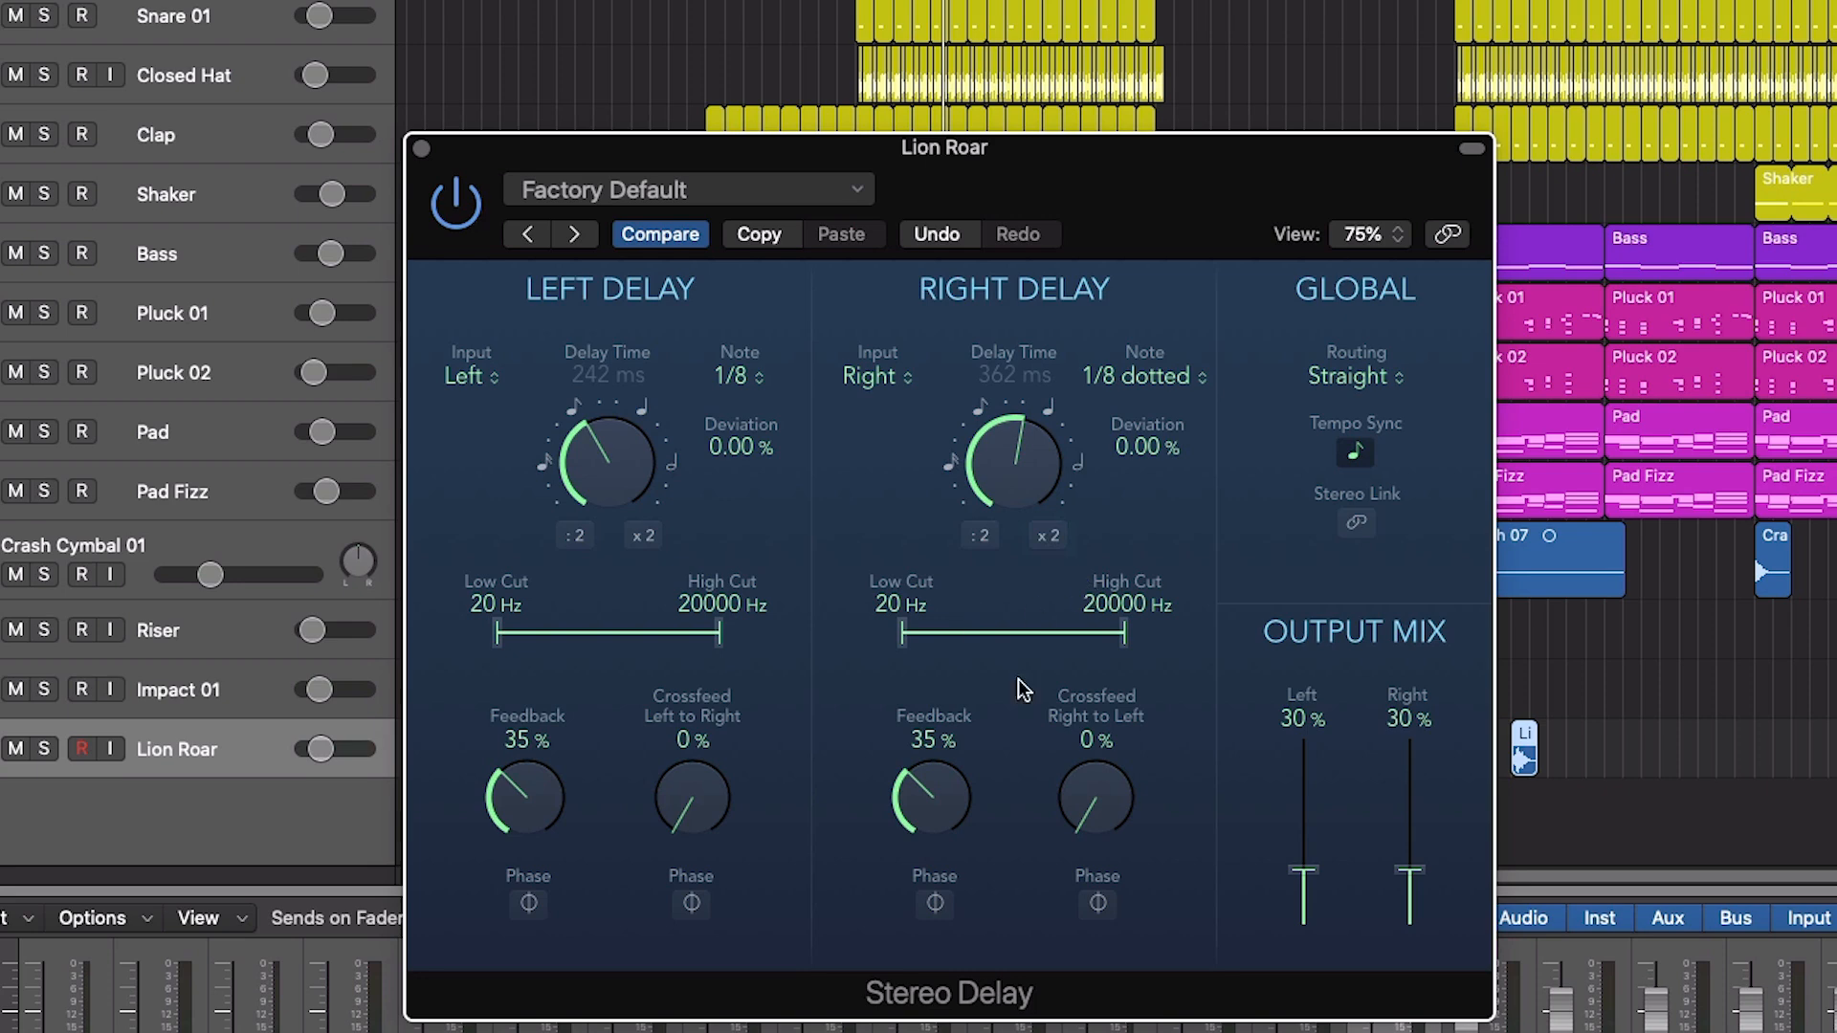
drag(1108, 179, 1836, 320)
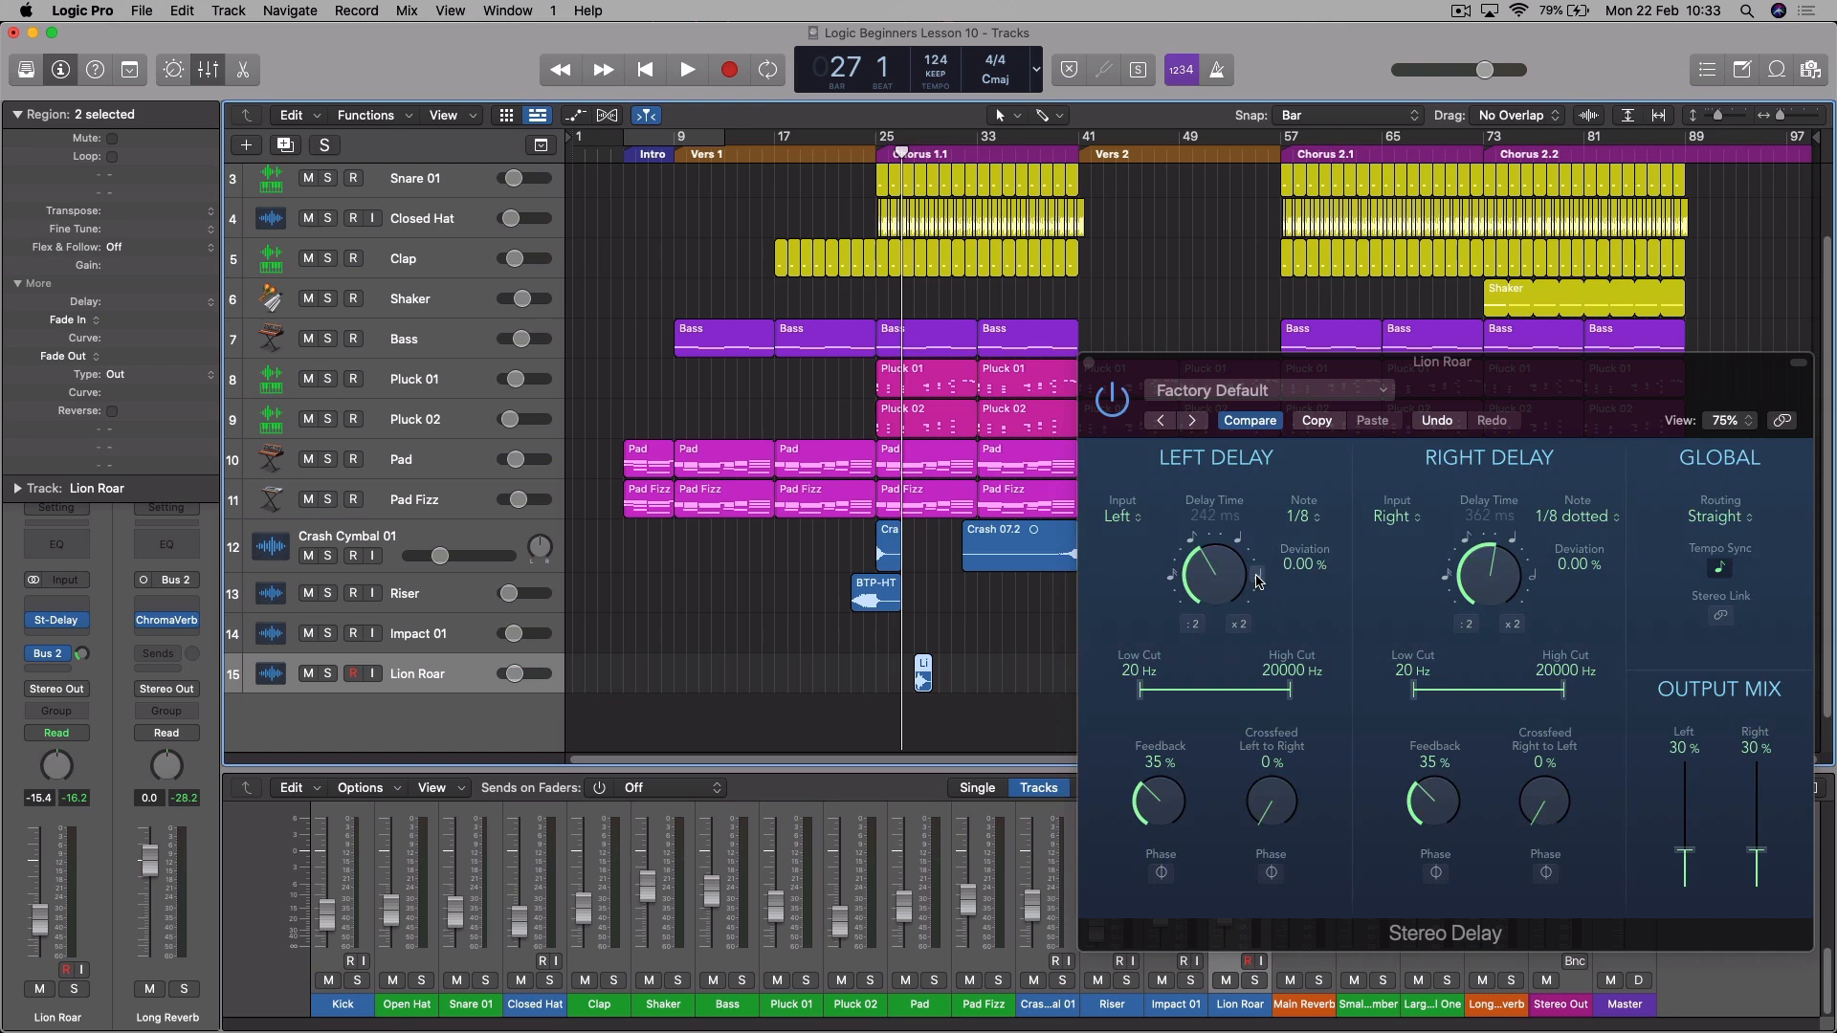
- Play from bar 27 and solo the Lion Roar track to hear its delay in isolation
key(space)
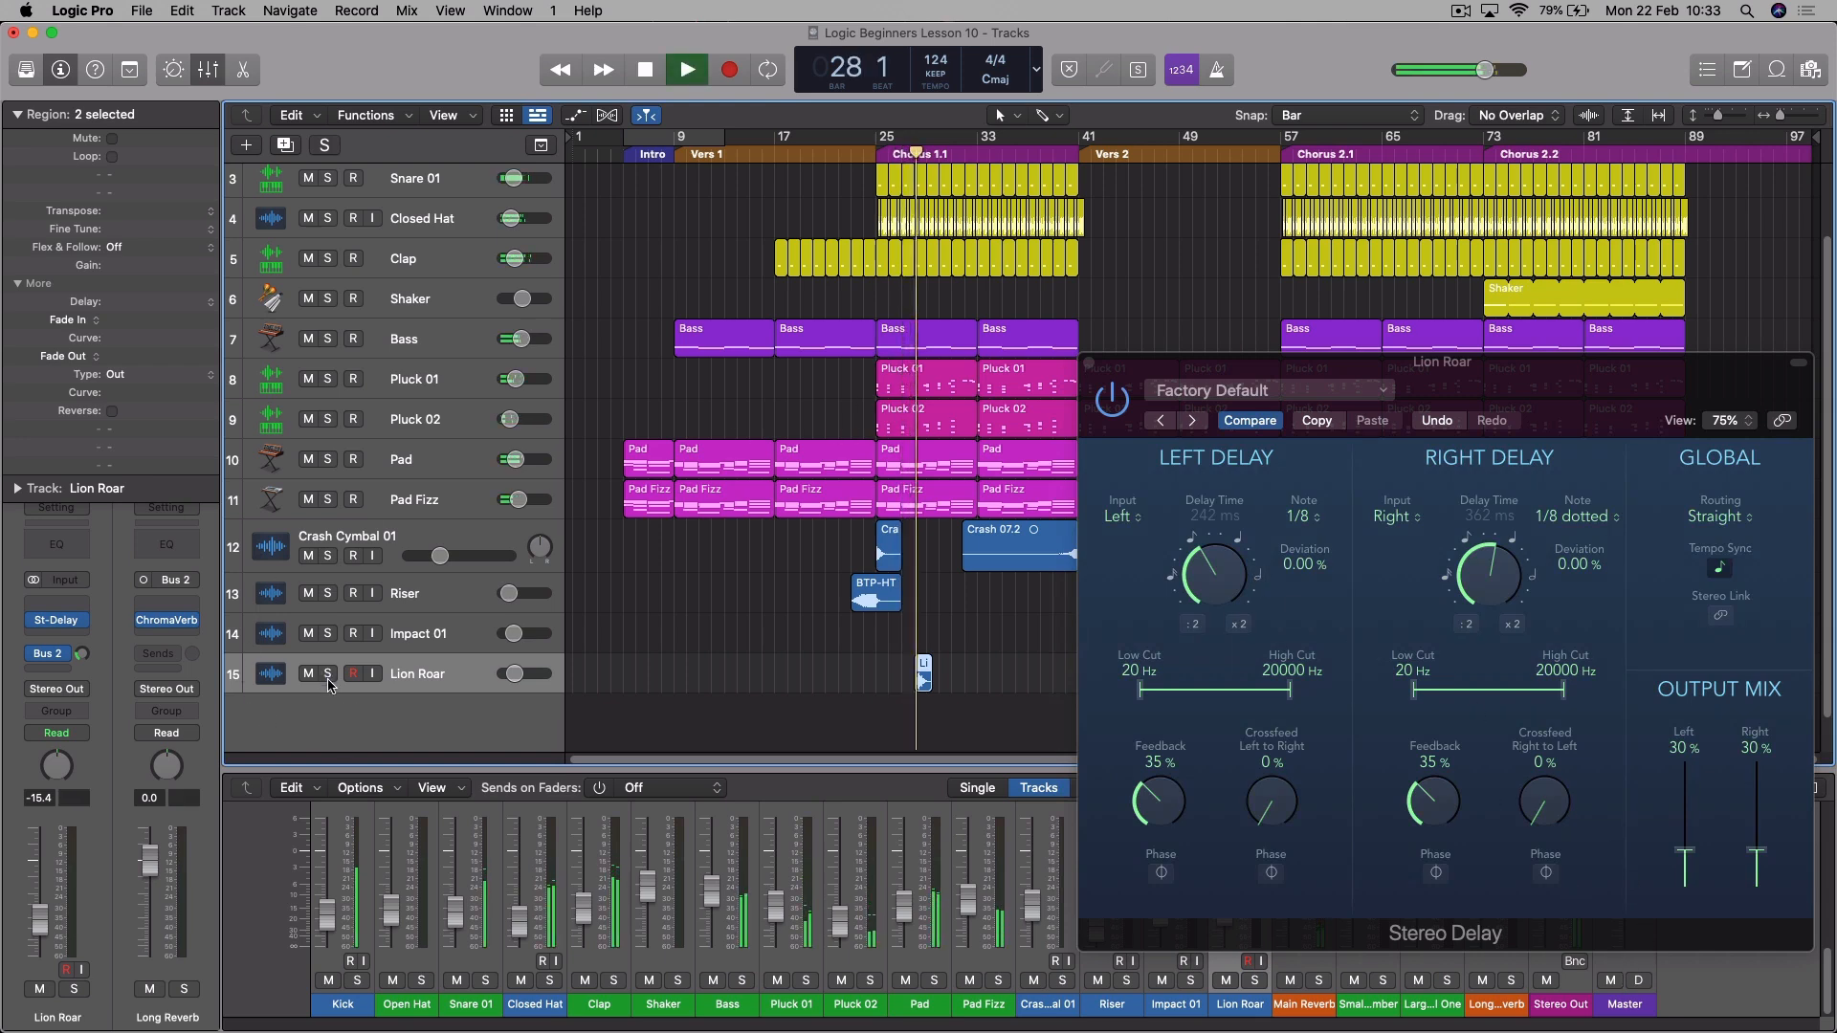
key(s)
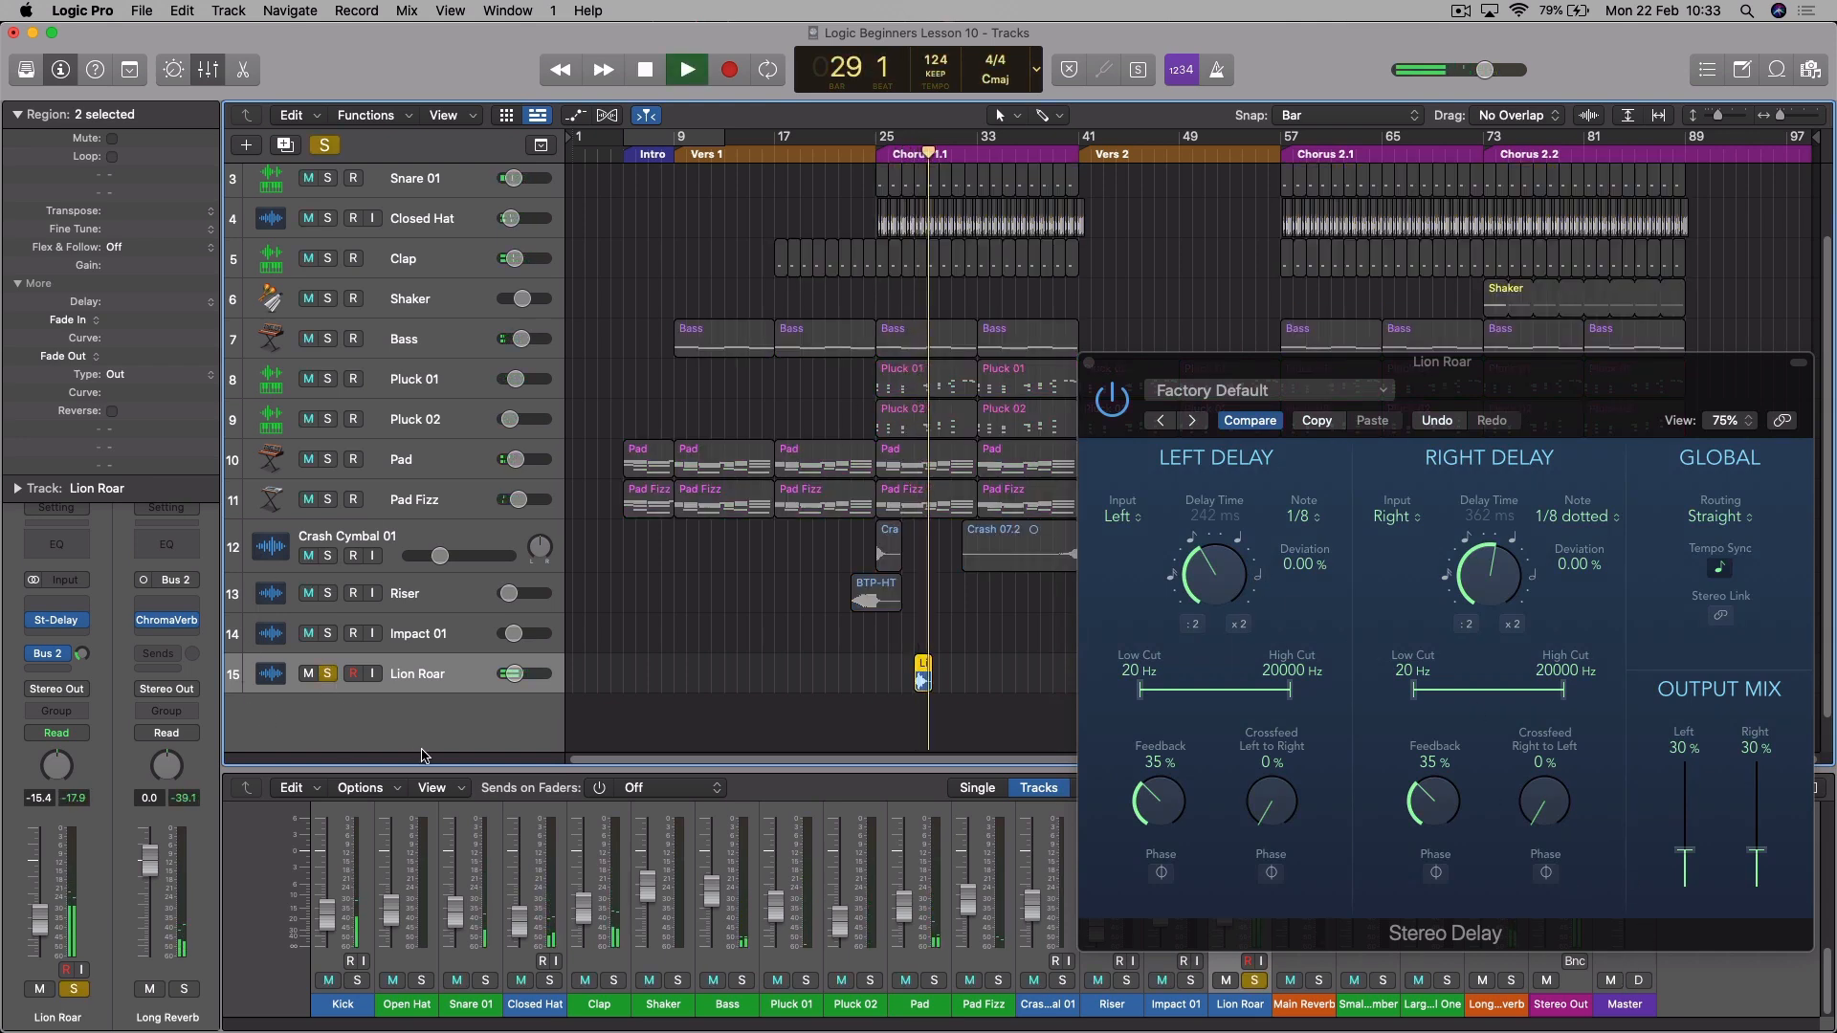
key(space)
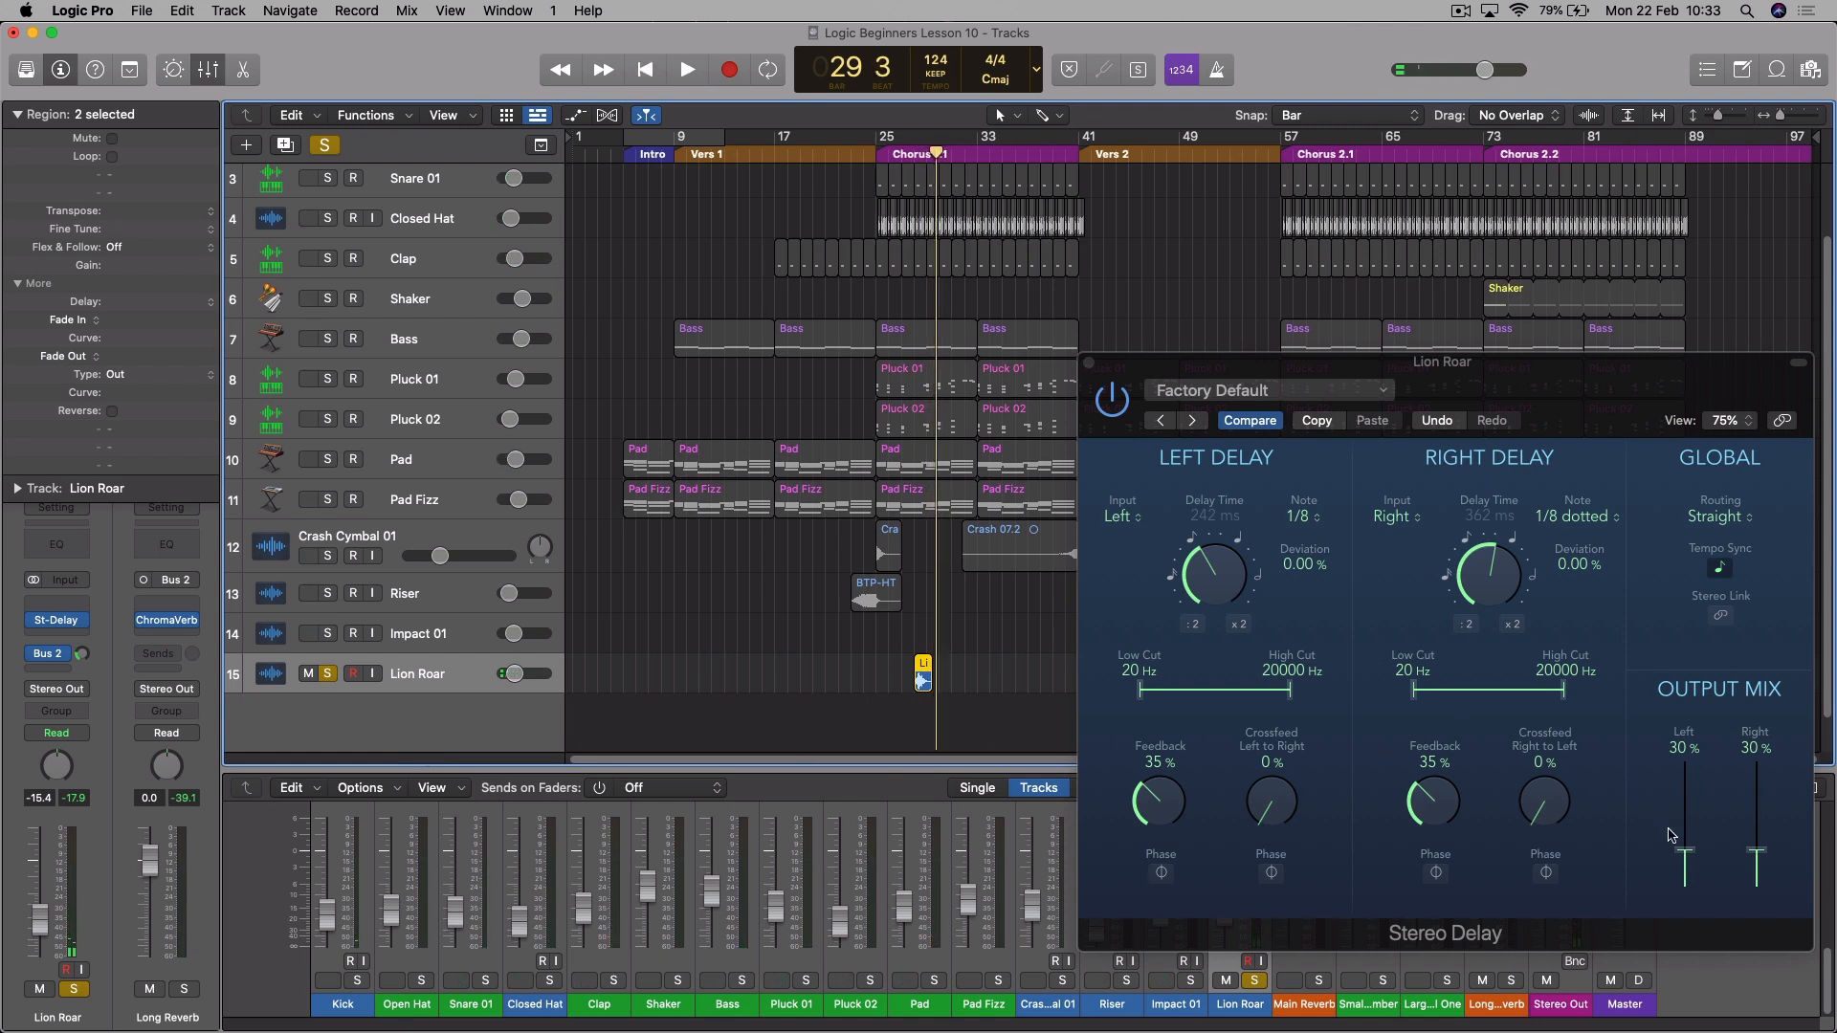
- Set both Stereo Delay feedbacks to 40% and the output mix to 42% left and 41% right
drag(1686, 854, 1757, 836)
drag(1177, 833, 1178, 815)
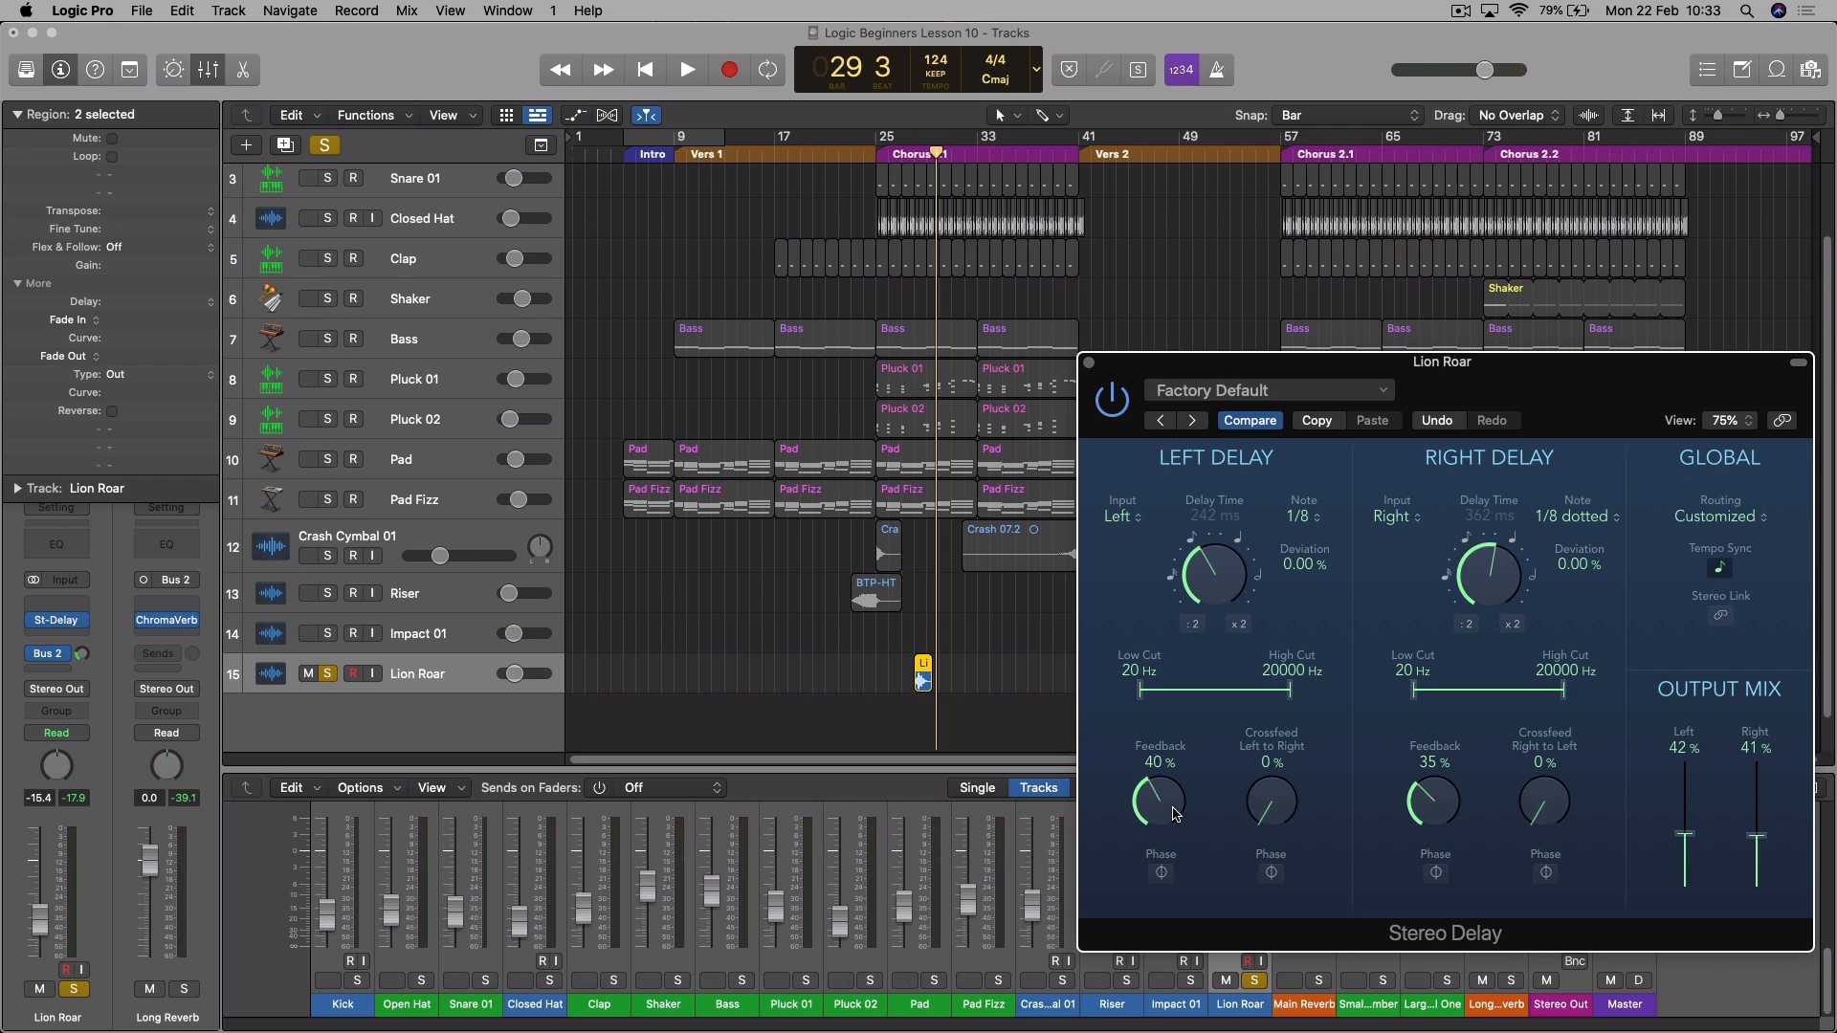
drag(1435, 808, 1436, 799)
drag(1464, 363, 1345, 316)
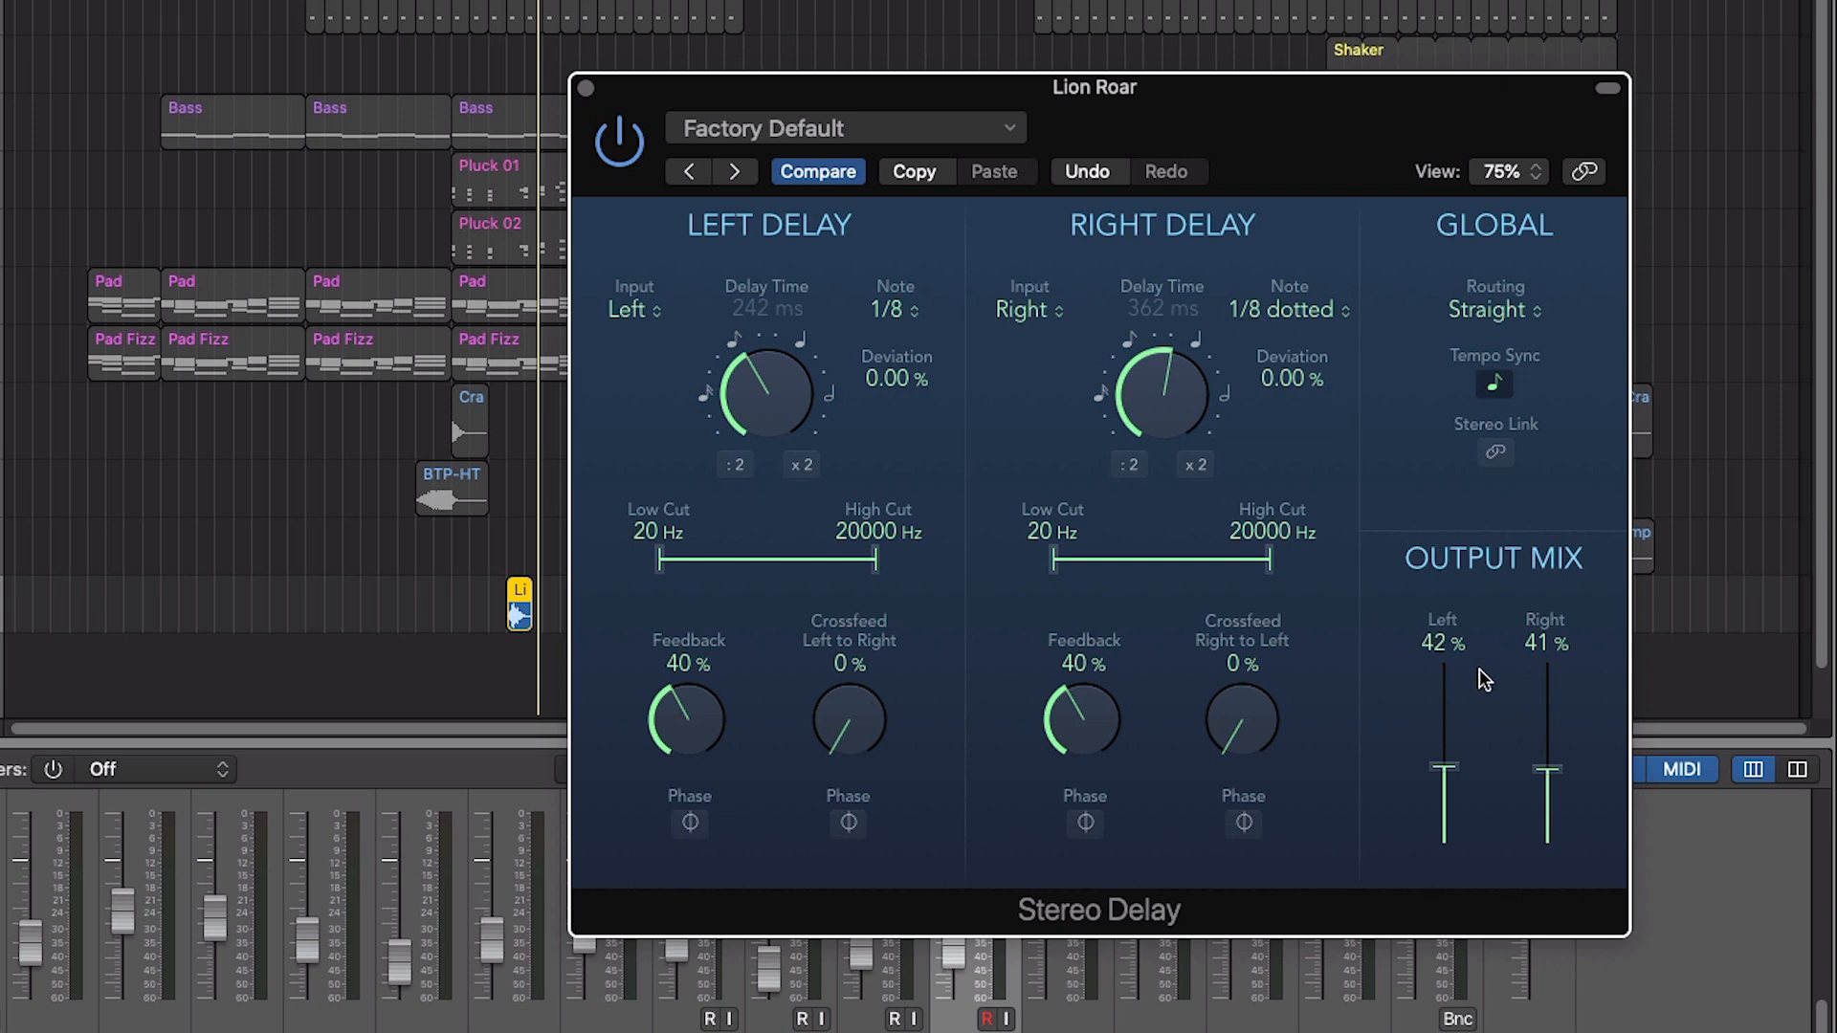
- Try a Stereo Delay output mix of 48% left and 31% right, audition the Lion Roar and raise the right side to 39%
mouse_move(1548, 769)
mouse_down()
mouse_move(1552, 787)
mouse_move(1452, 756)
mouse_move(1538, 790)
mouse_up()
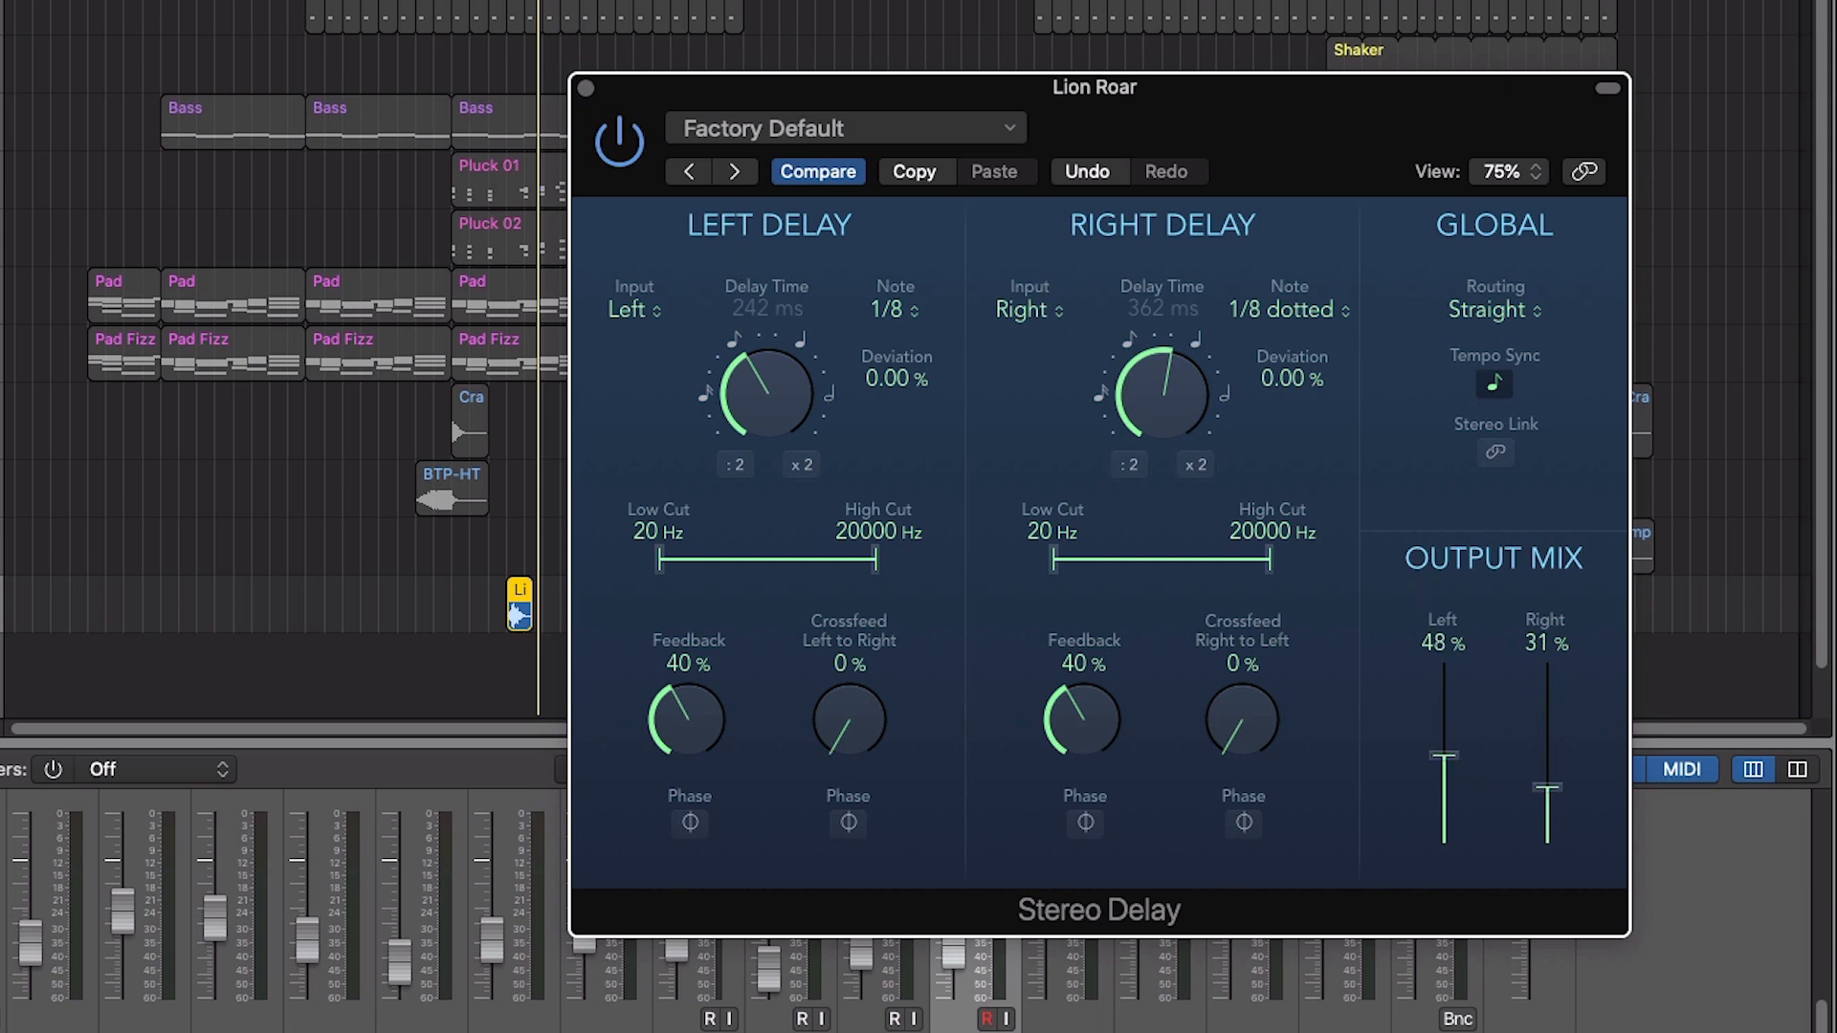
click(488, 2)
key(space)
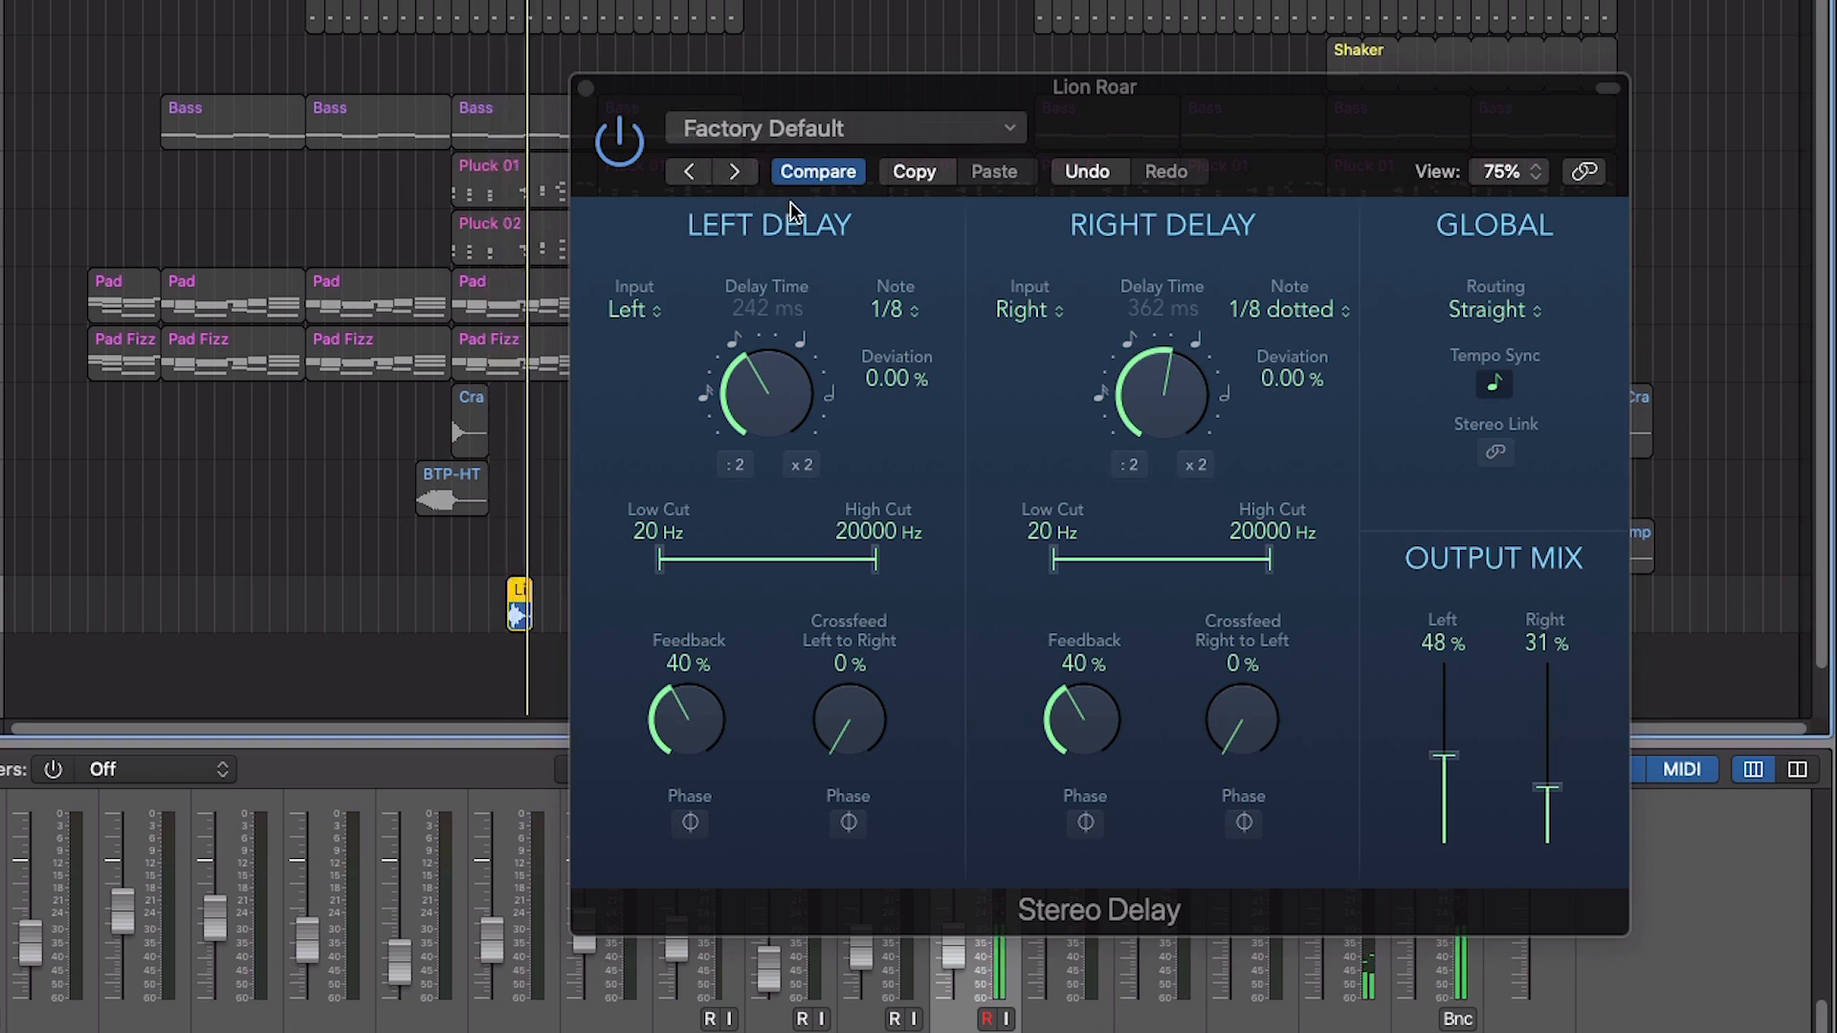
drag(1544, 790, 1547, 773)
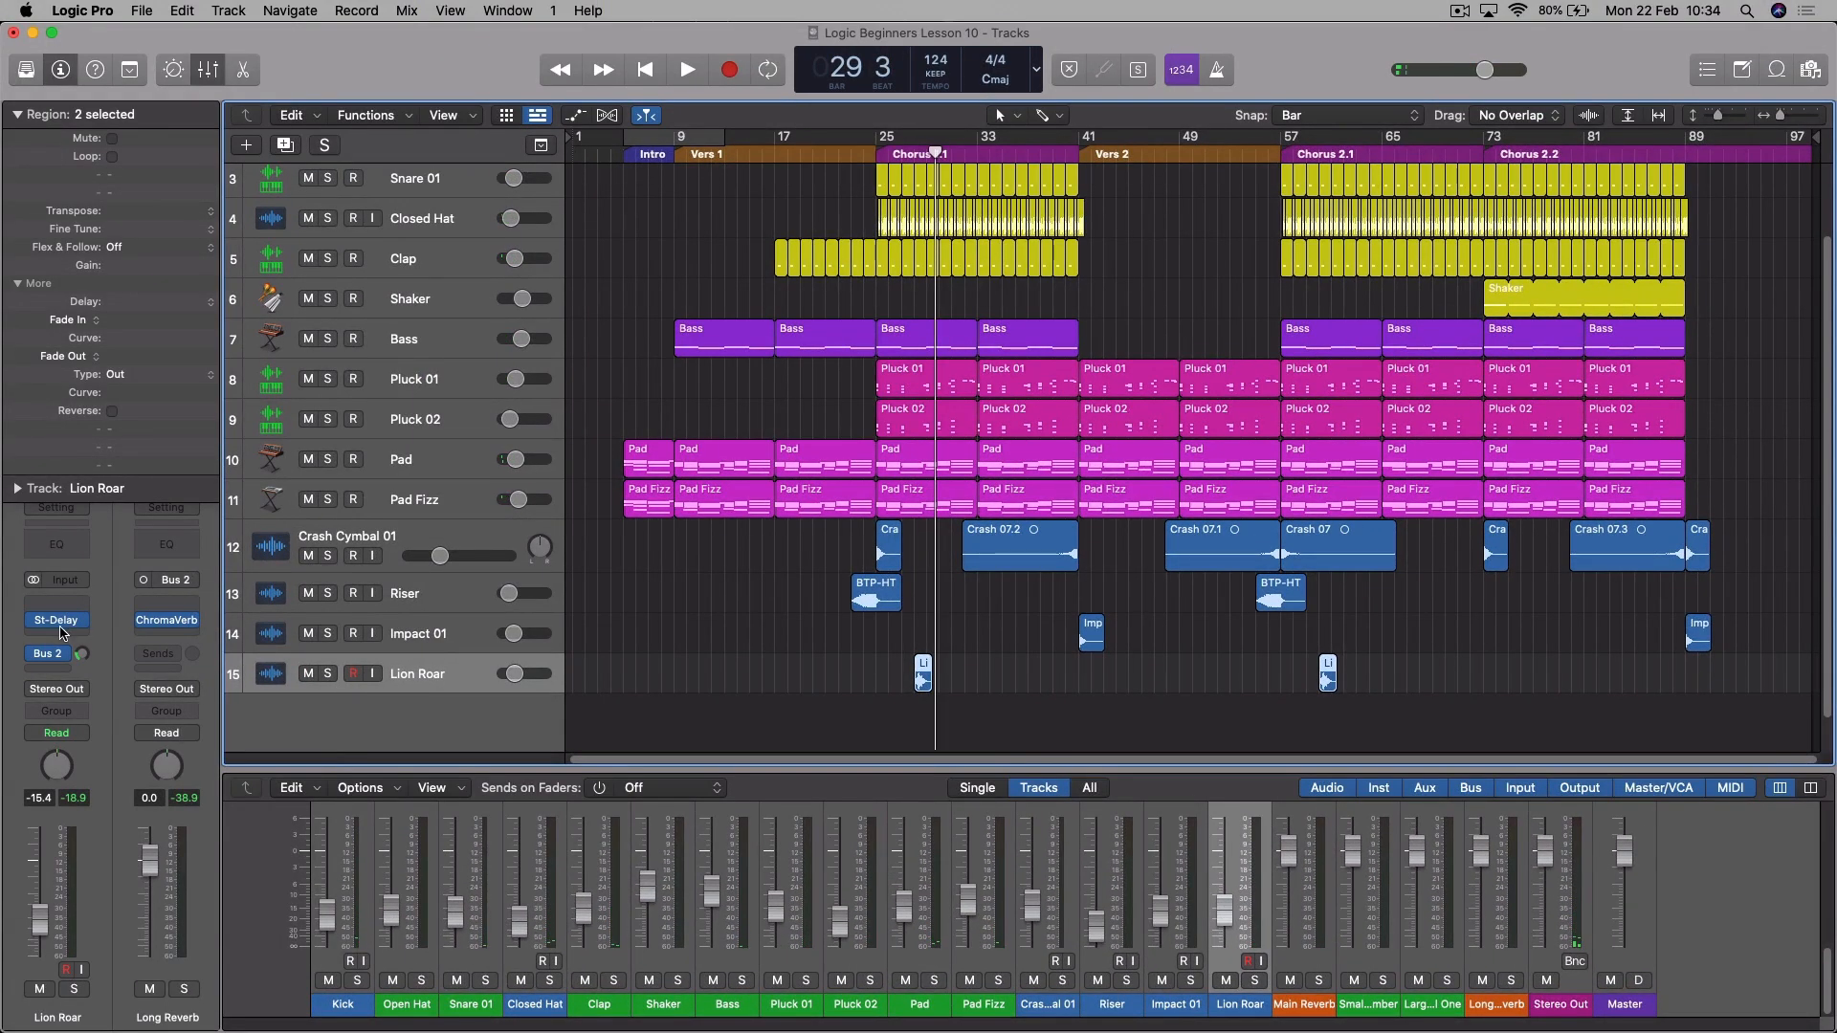
- Reopen Lion Roar's Stereo Delay, reduce the output mix to 37% left and 29% right, and close the plug-in
click(56, 620)
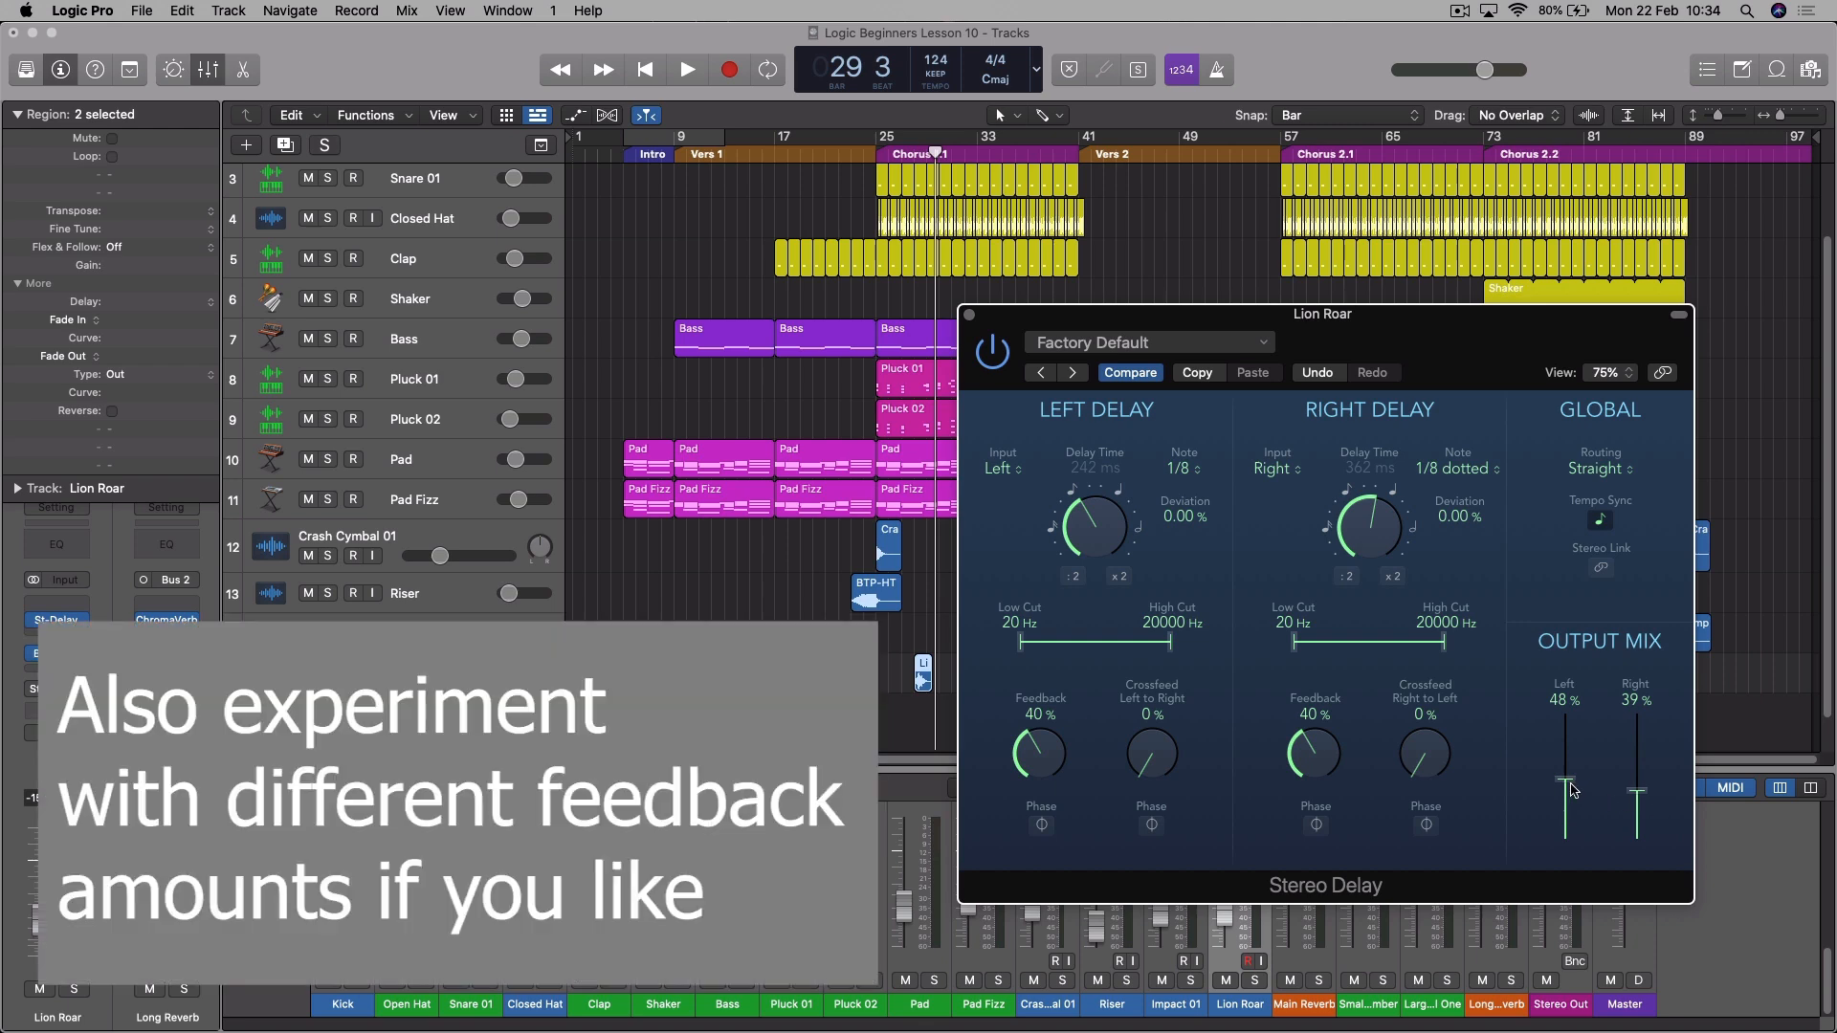
drag(1573, 787, 1650, 809)
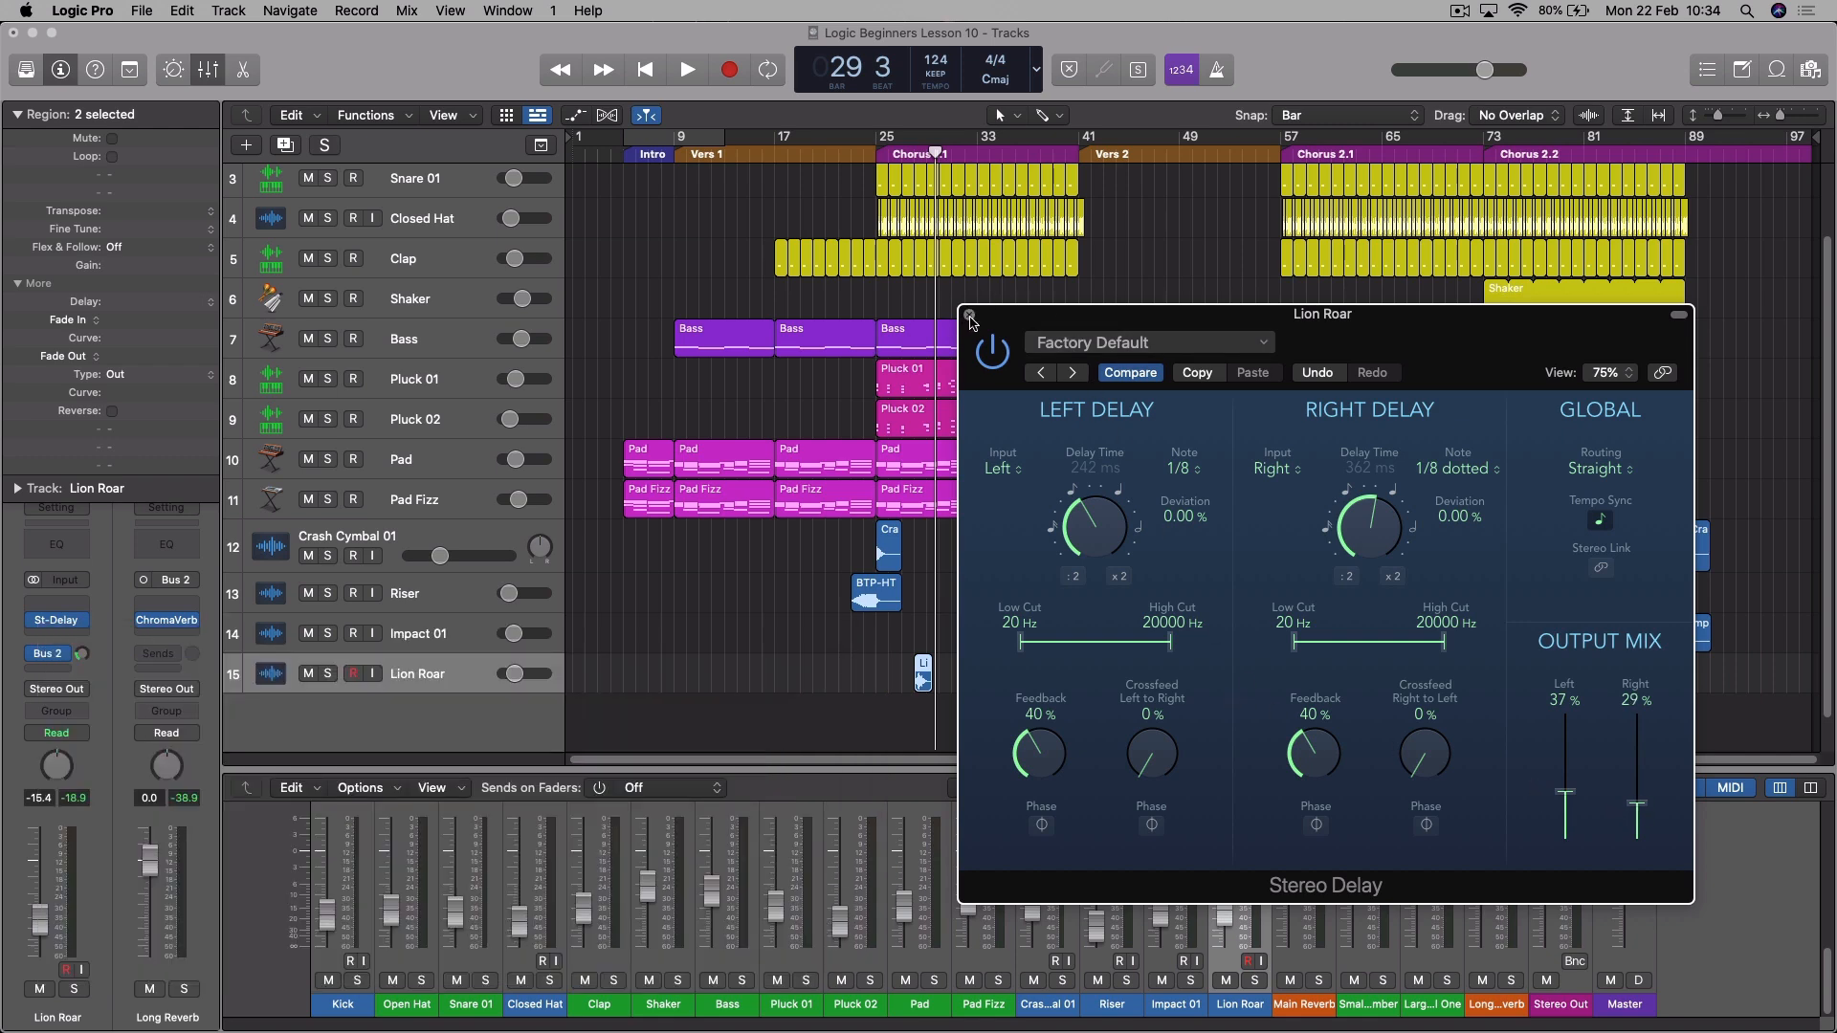
click(970, 316)
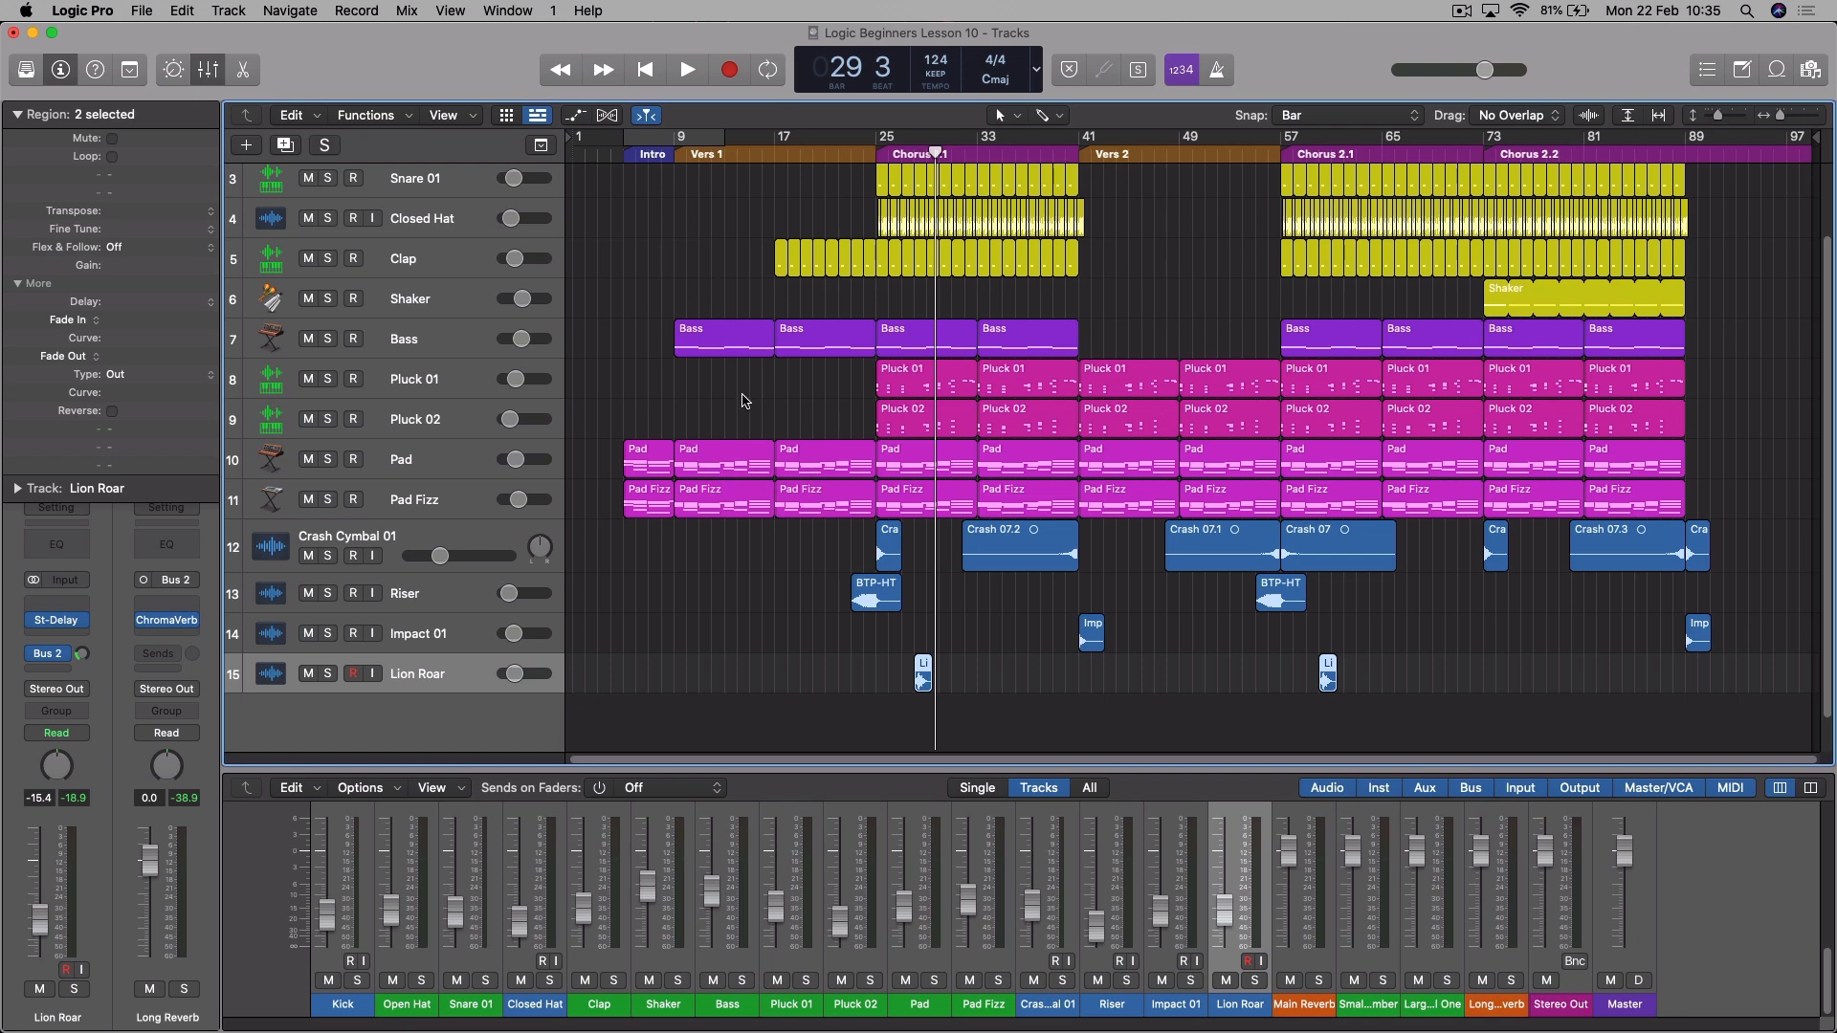
- Copy the reversed Crash 07.2 region to a new track below Lion Roar, ending near bar 9, and place the playhead at bar 9
click(1038, 547)
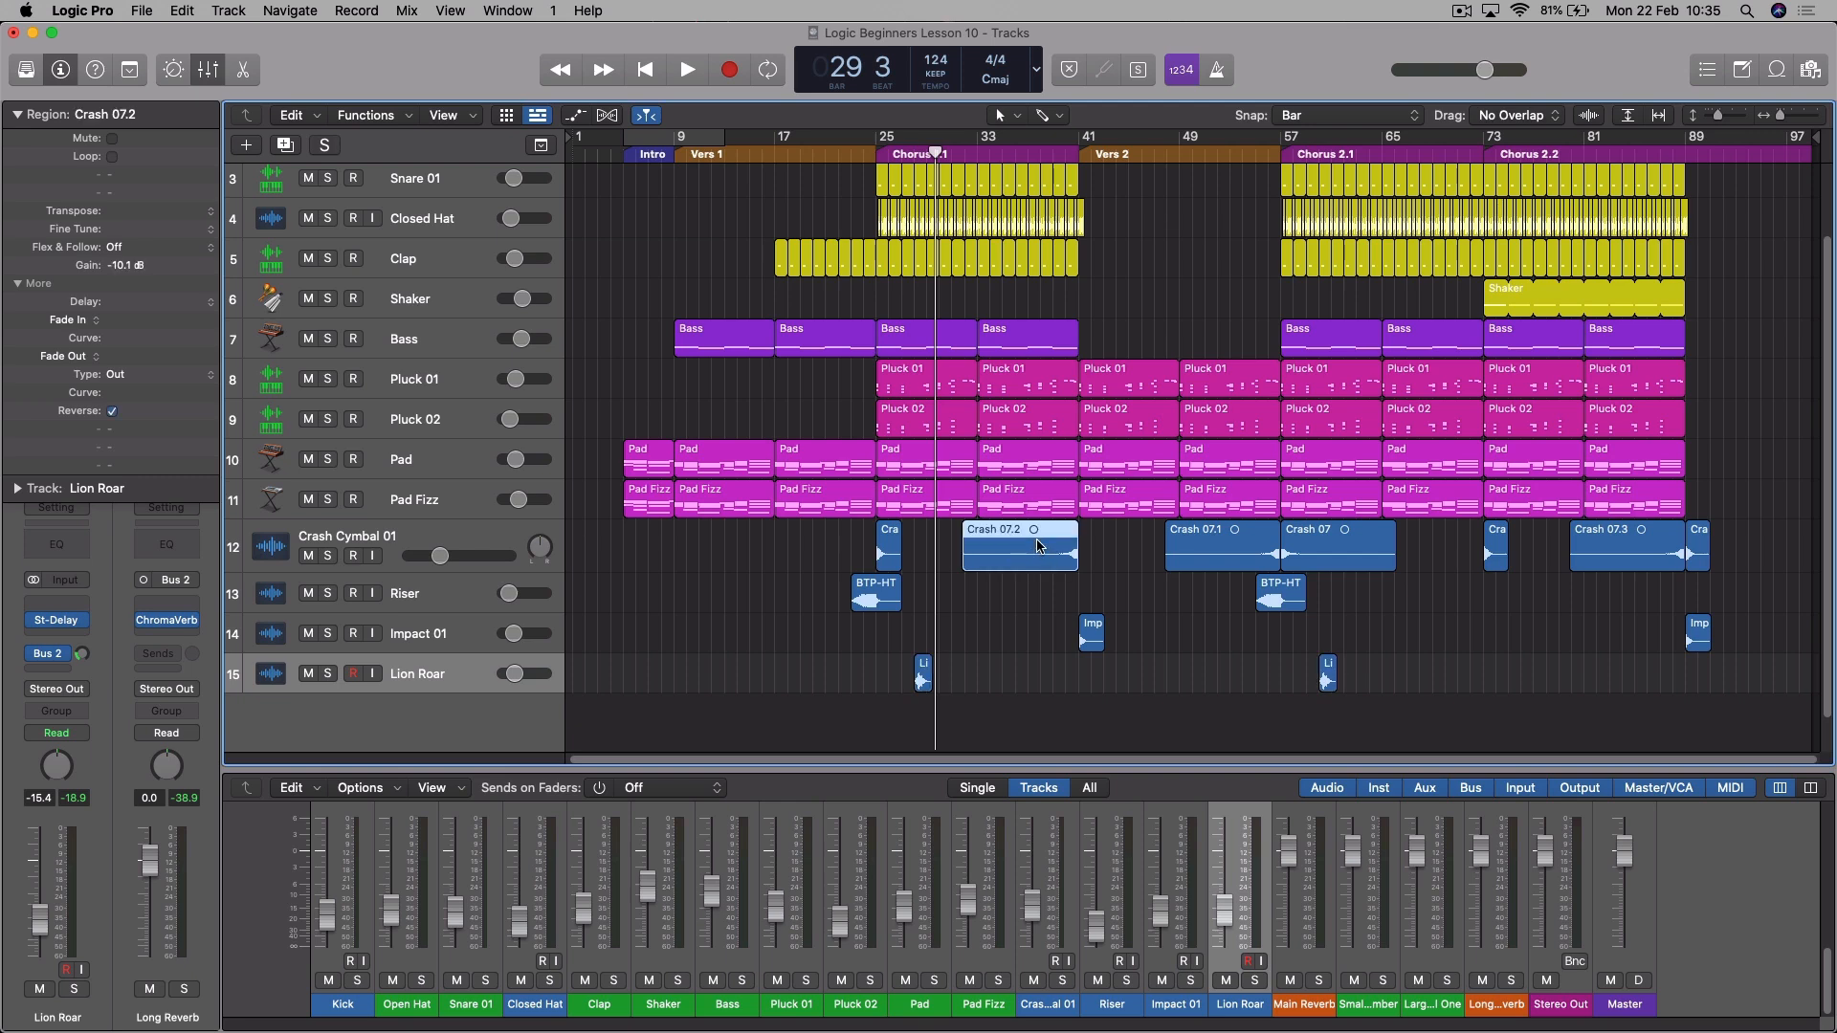
drag(1038, 547, 744, 710)
drag(745, 710, 655, 710)
click(681, 149)
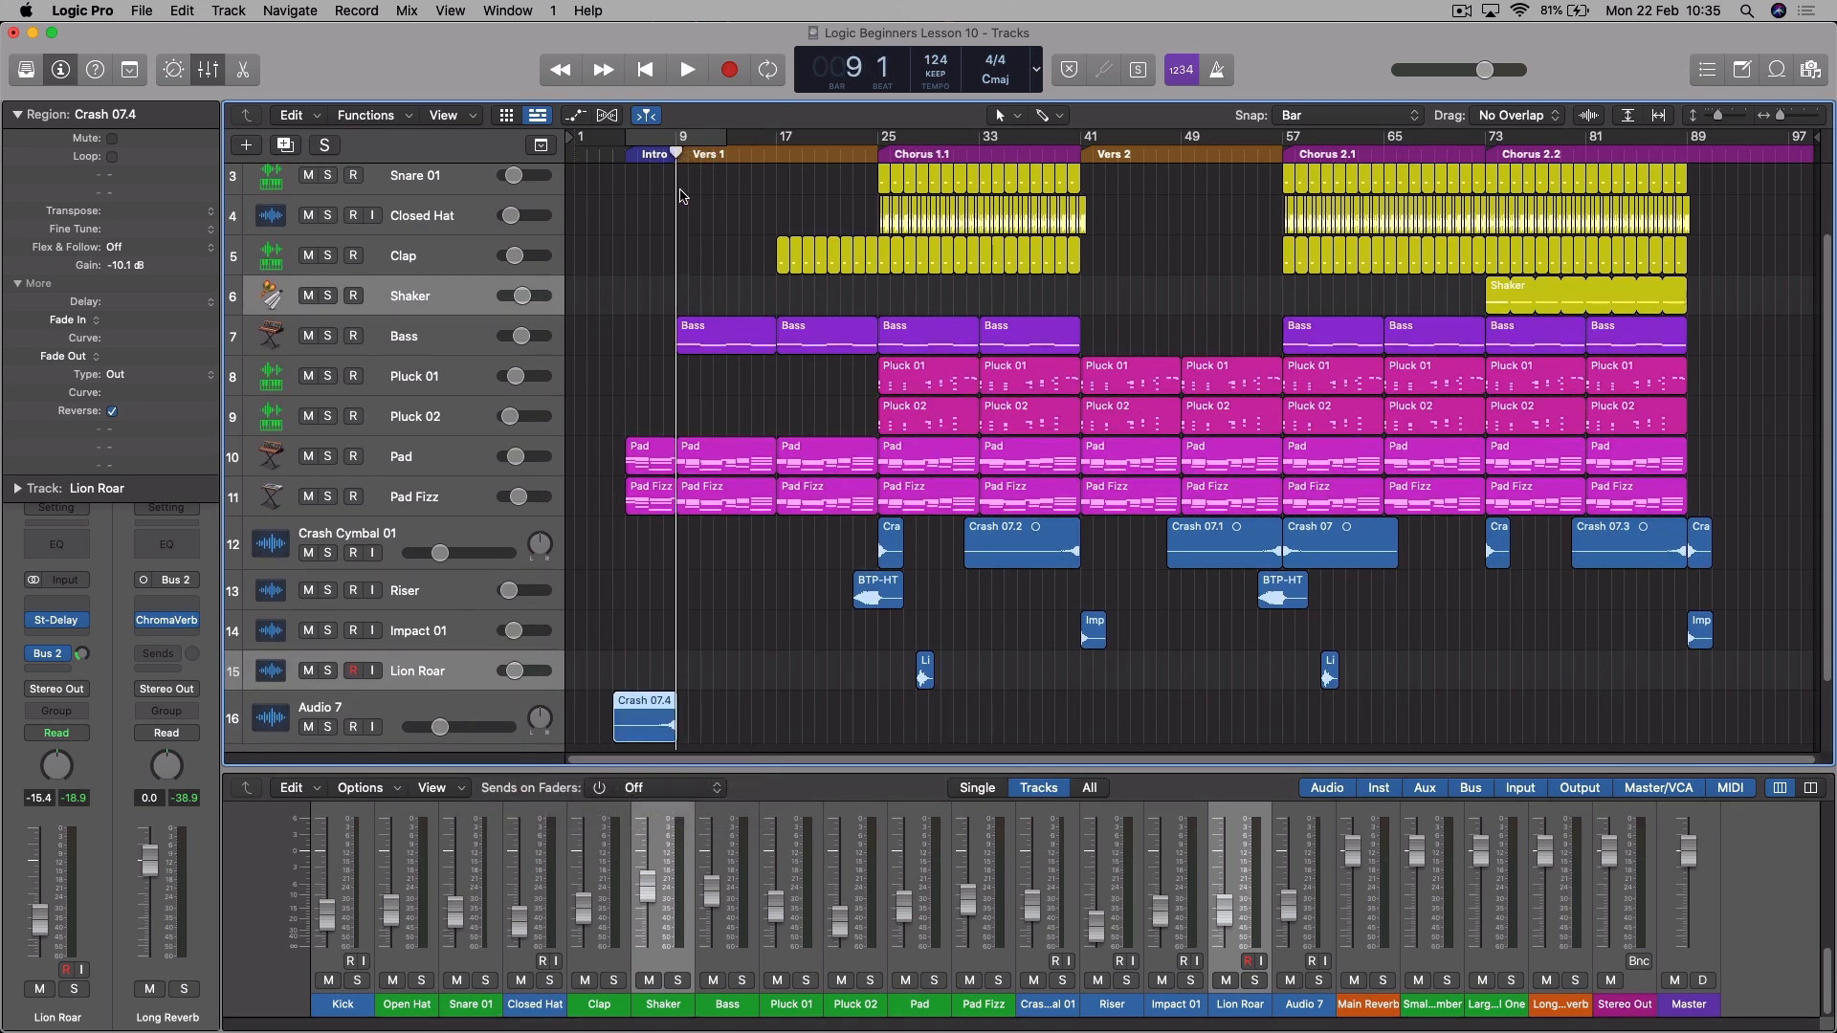
- Turn snapping off and fine-tune the copied reverse crash so that it ends exactly at bar 9
key(super+Right)
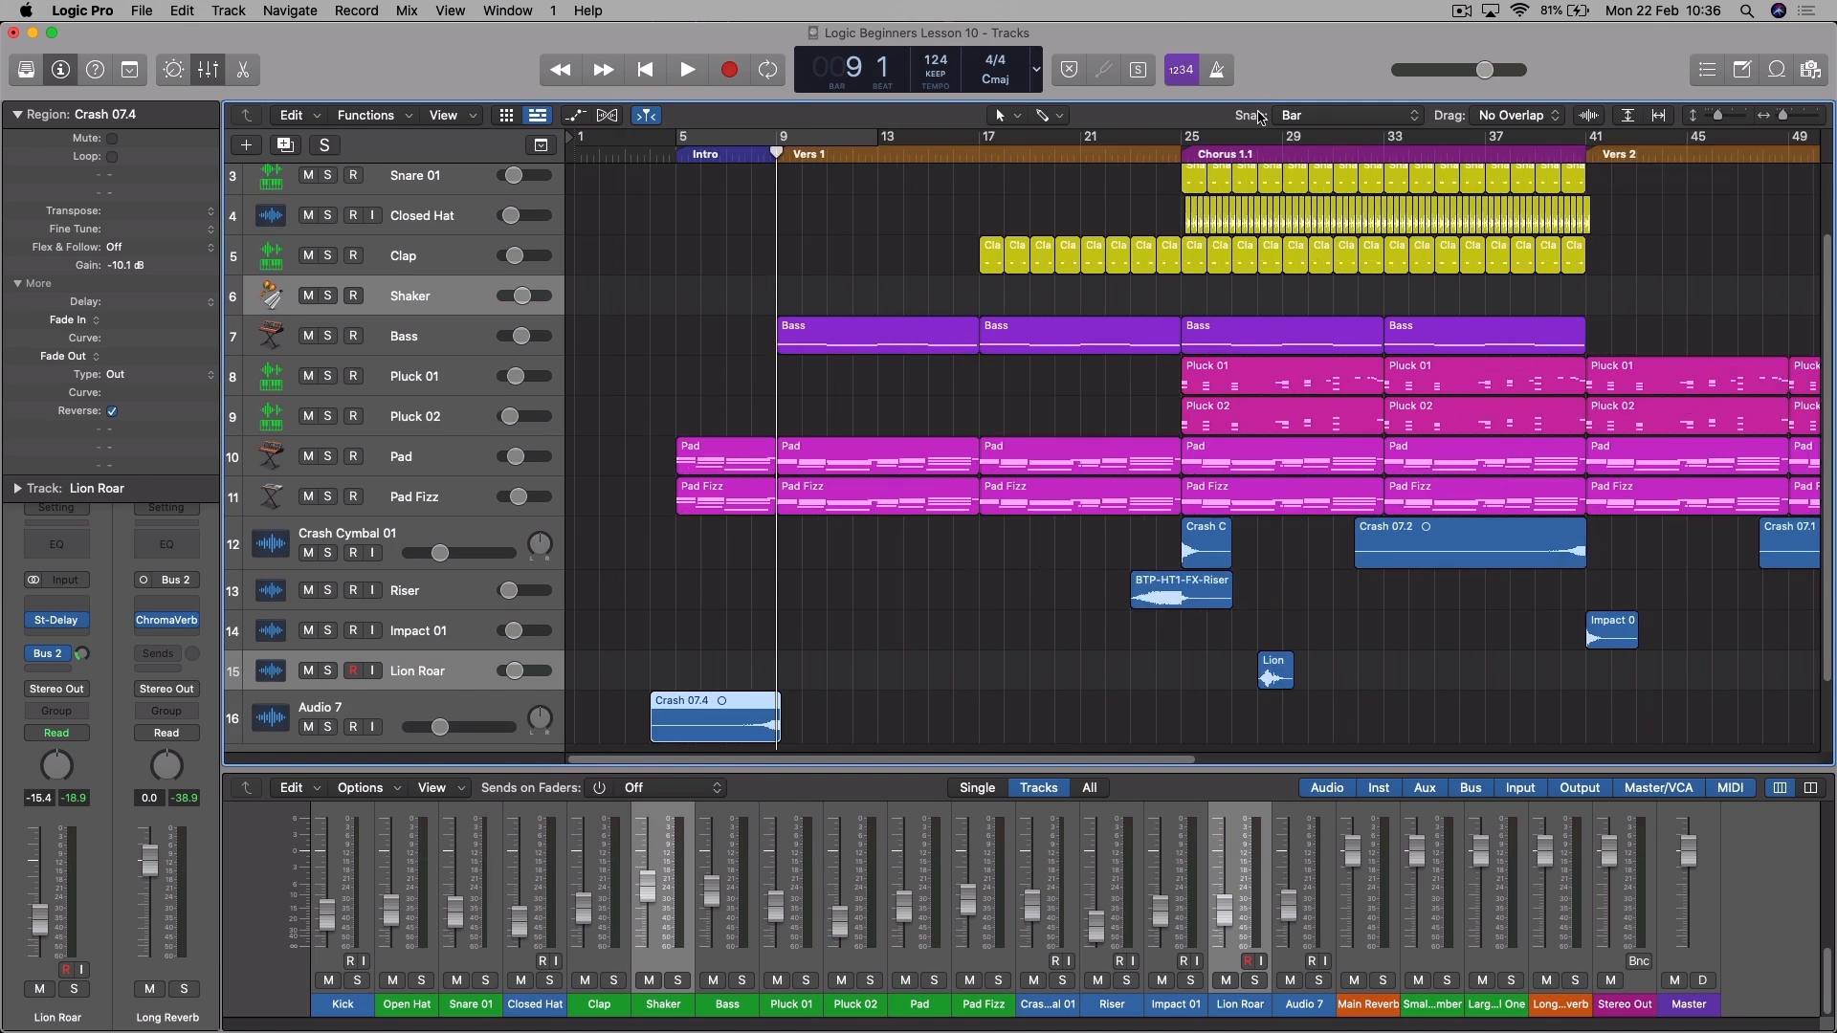
click(1288, 115)
drag(645, 709, 641, 709)
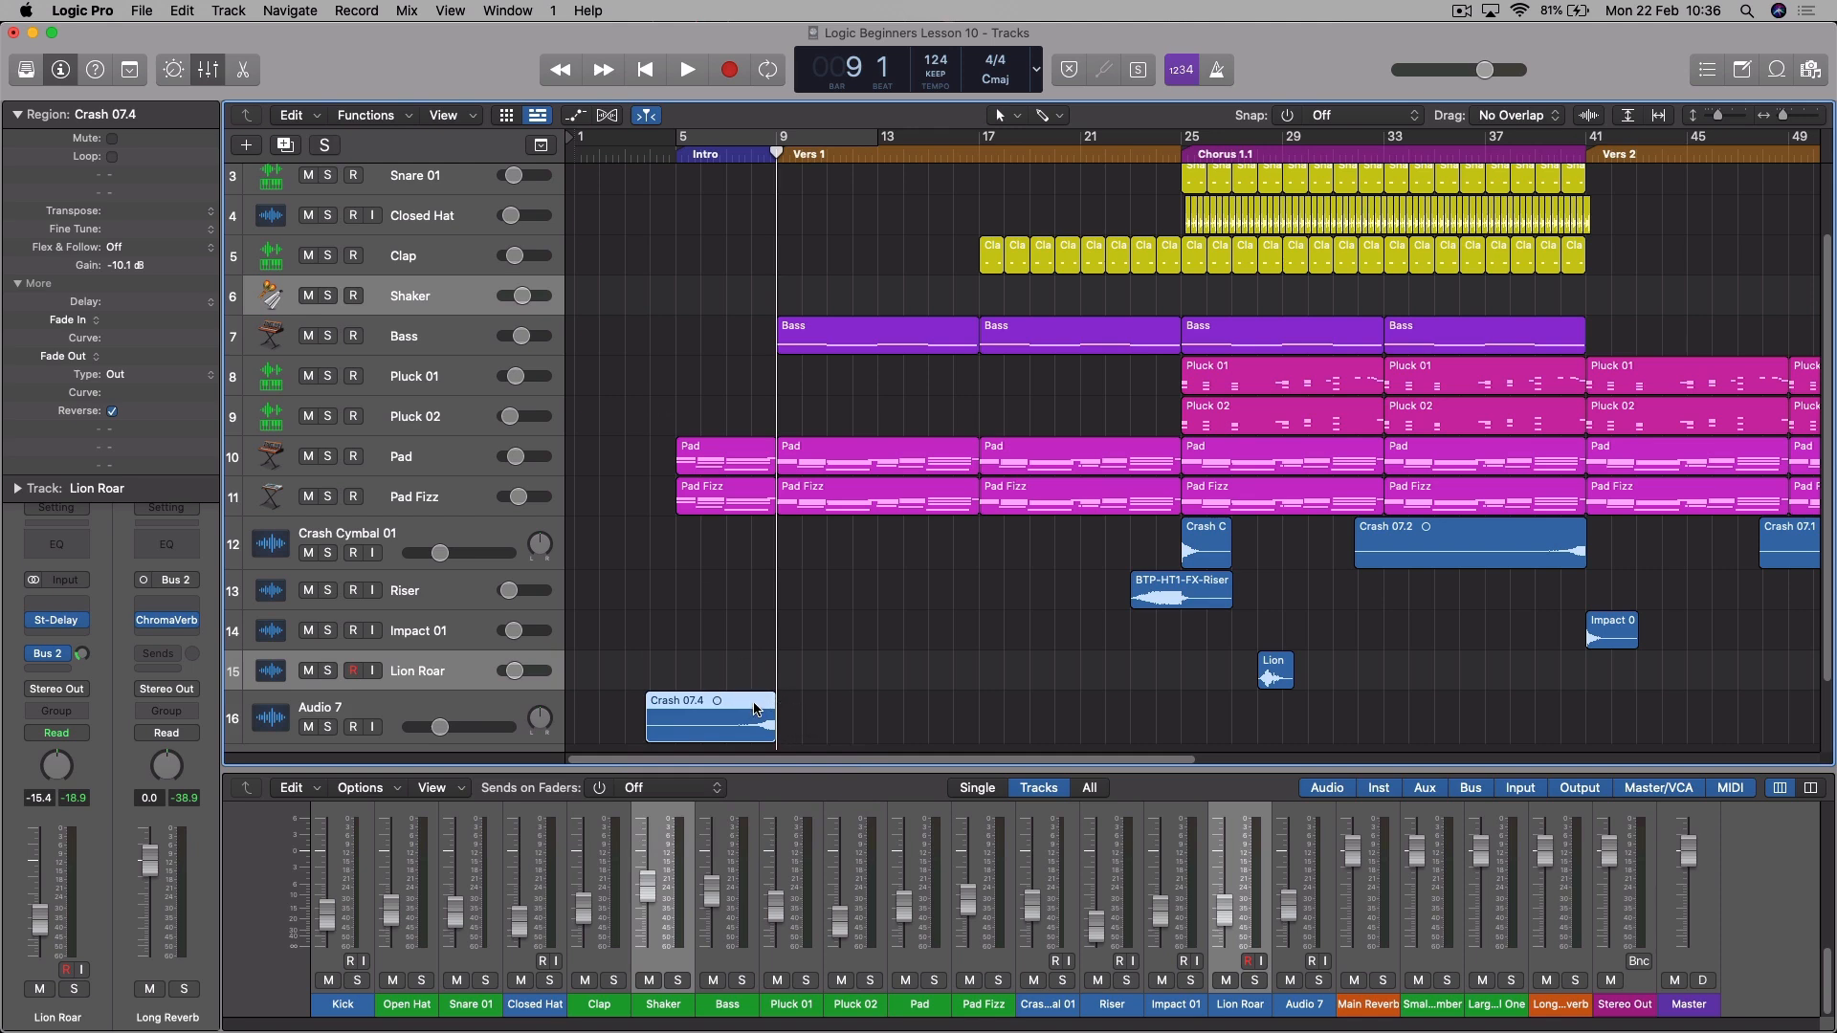
key(super+Right)
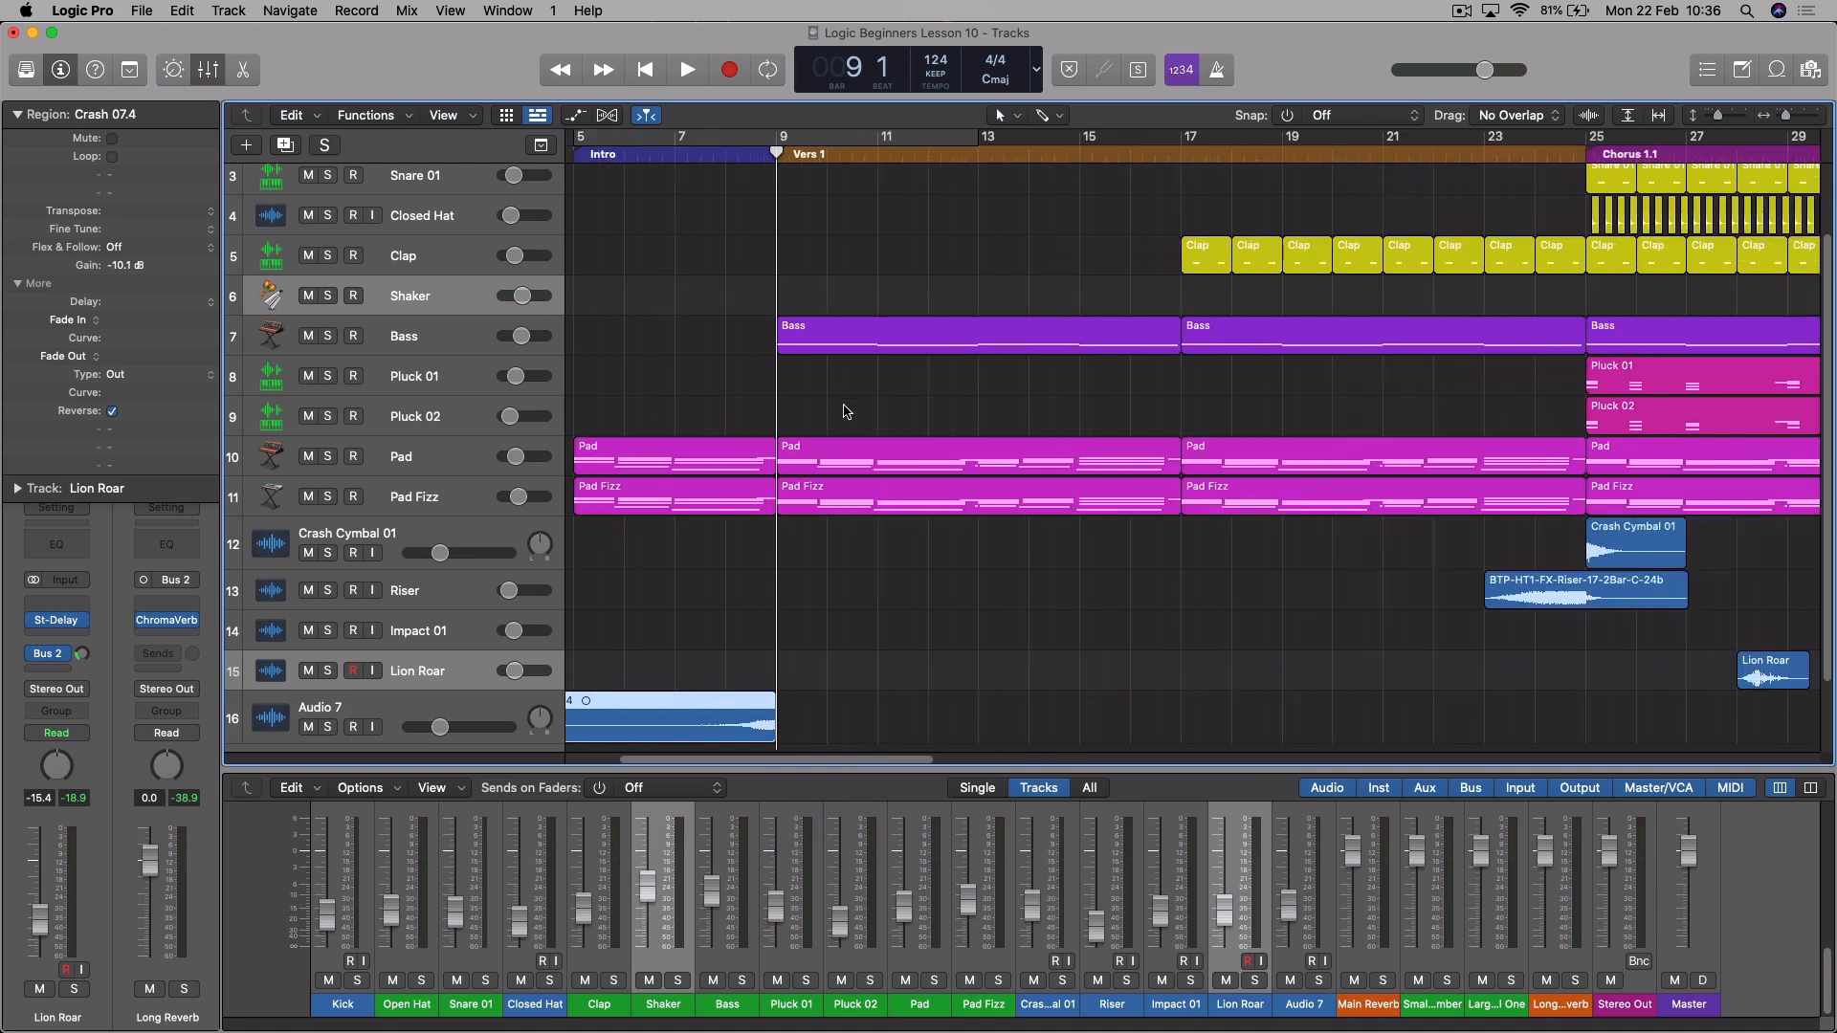
drag(750, 708, 742, 708)
- Review the region snap modes and move the reversed crash slightly earlier, off the grid, so that it ends before bar 9
click(1413, 121)
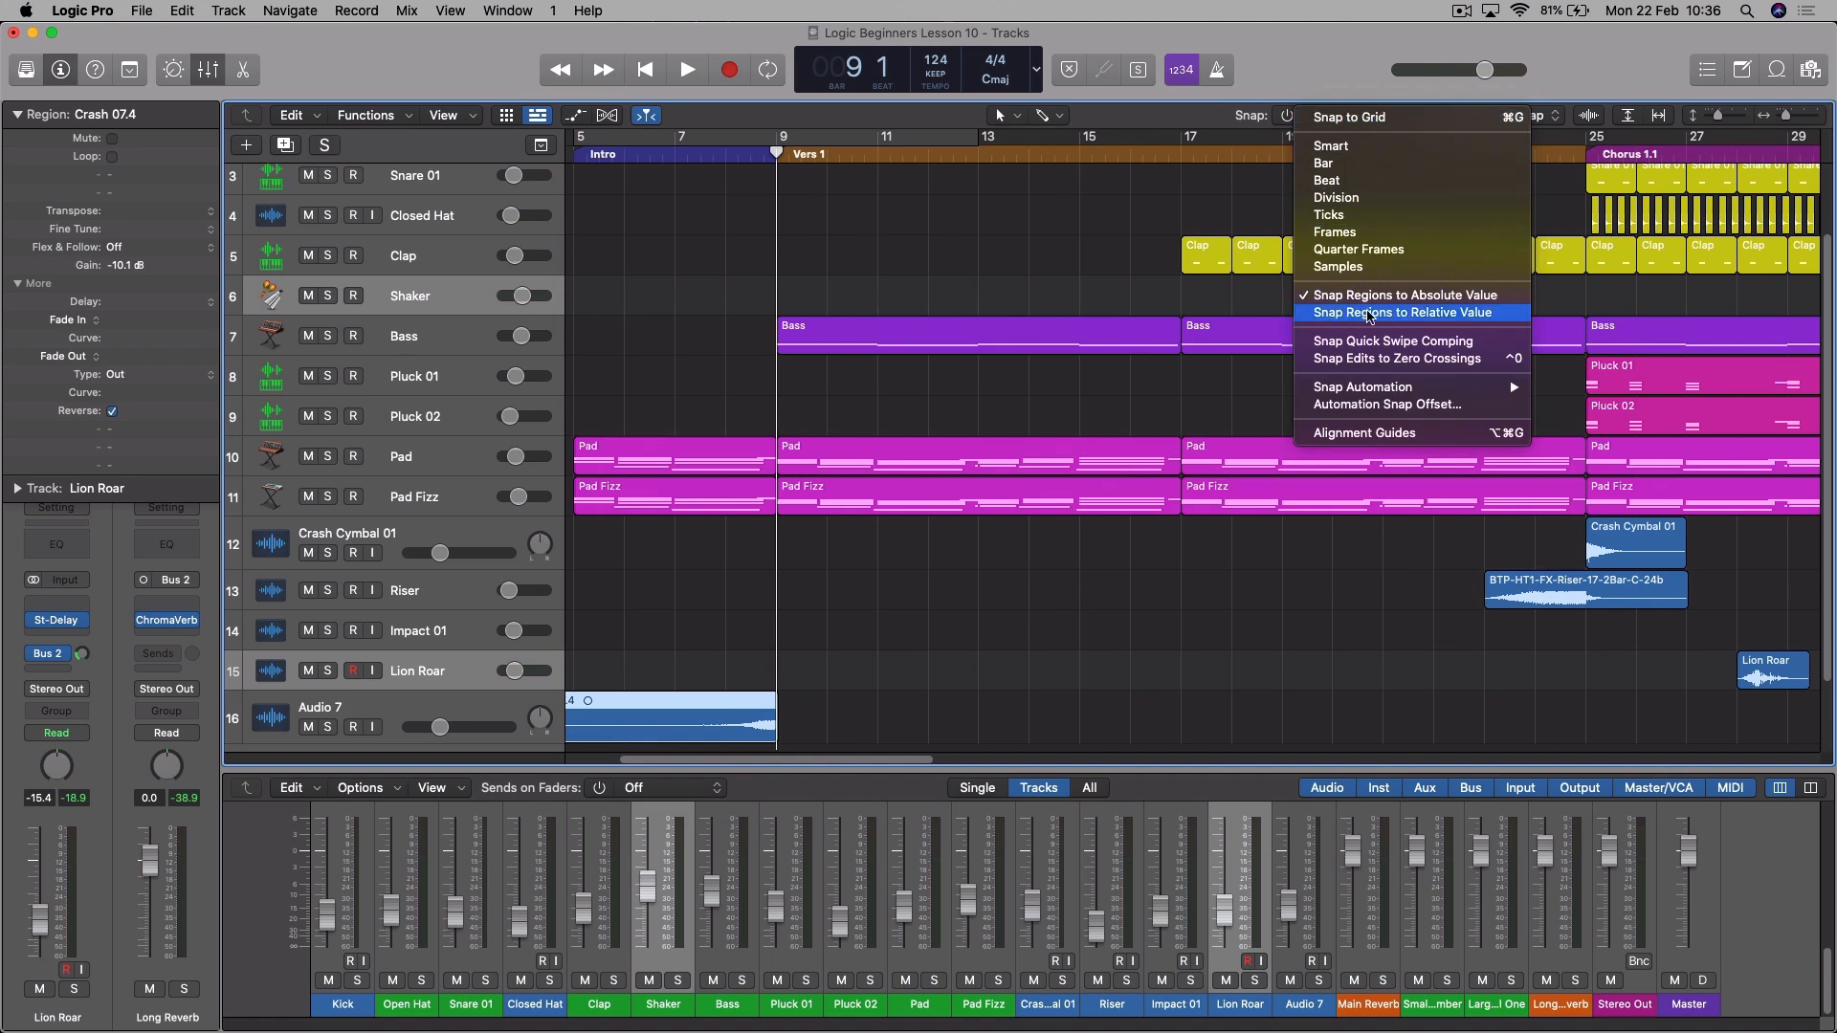
click(1352, 317)
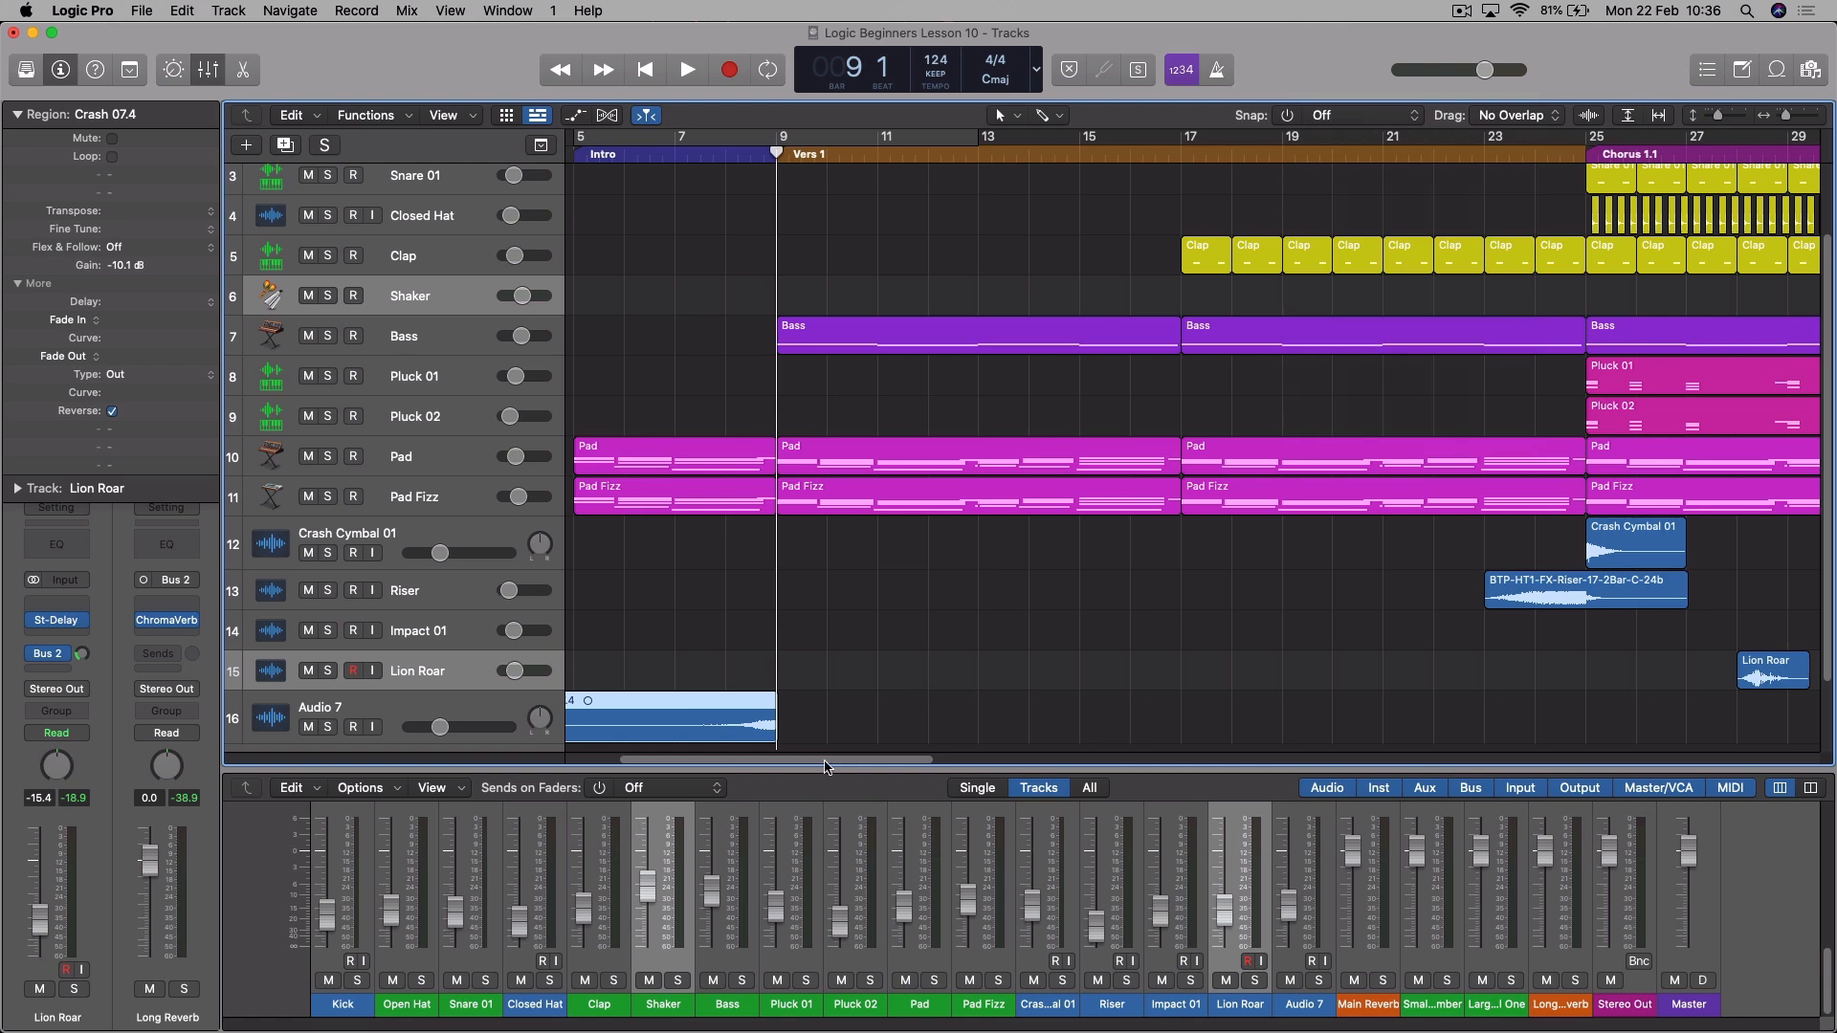
scroll(825, 737, left, 5)
drag(823, 703, 803, 702)
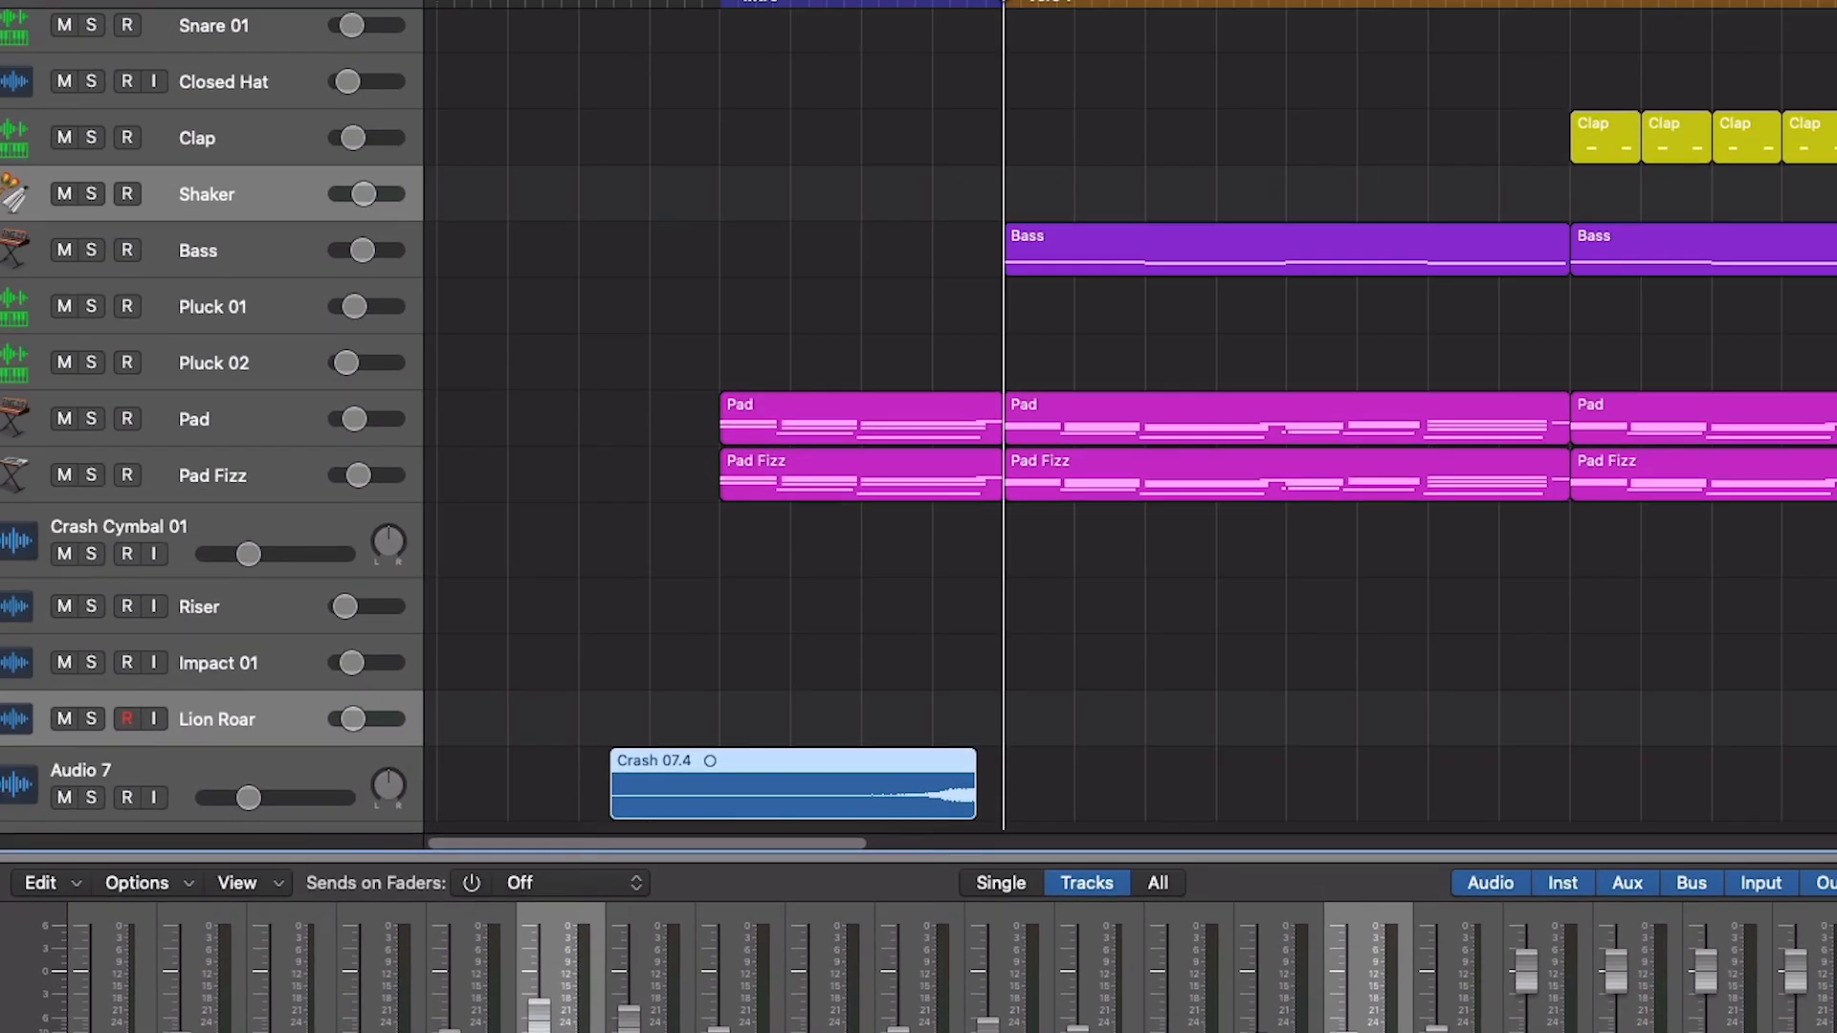
- Snap regions to absolute value with Bar snapping, try moving the reversed crash to start at bar 4, and undo the move
click(1541, 0)
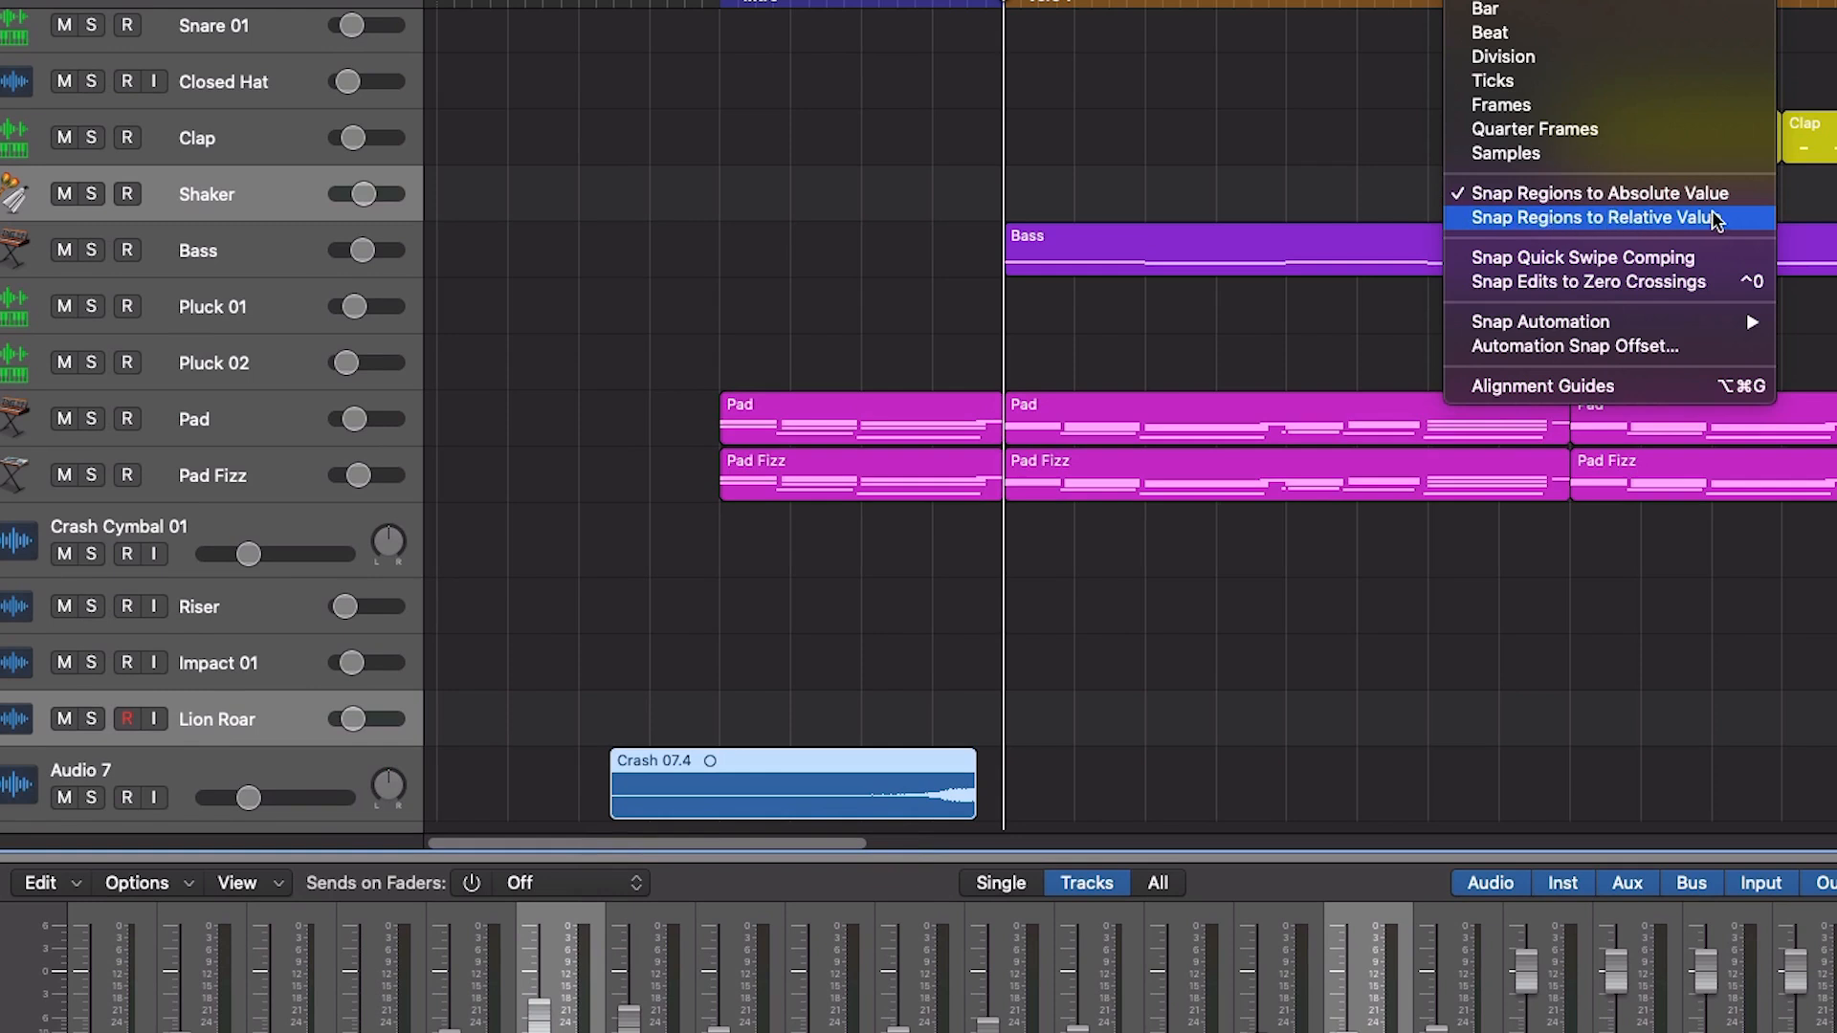
click(1622, 194)
mouse_move(726, 756)
mouse_down()
mouse_move(668, 759)
mouse_move(727, 761)
mouse_up()
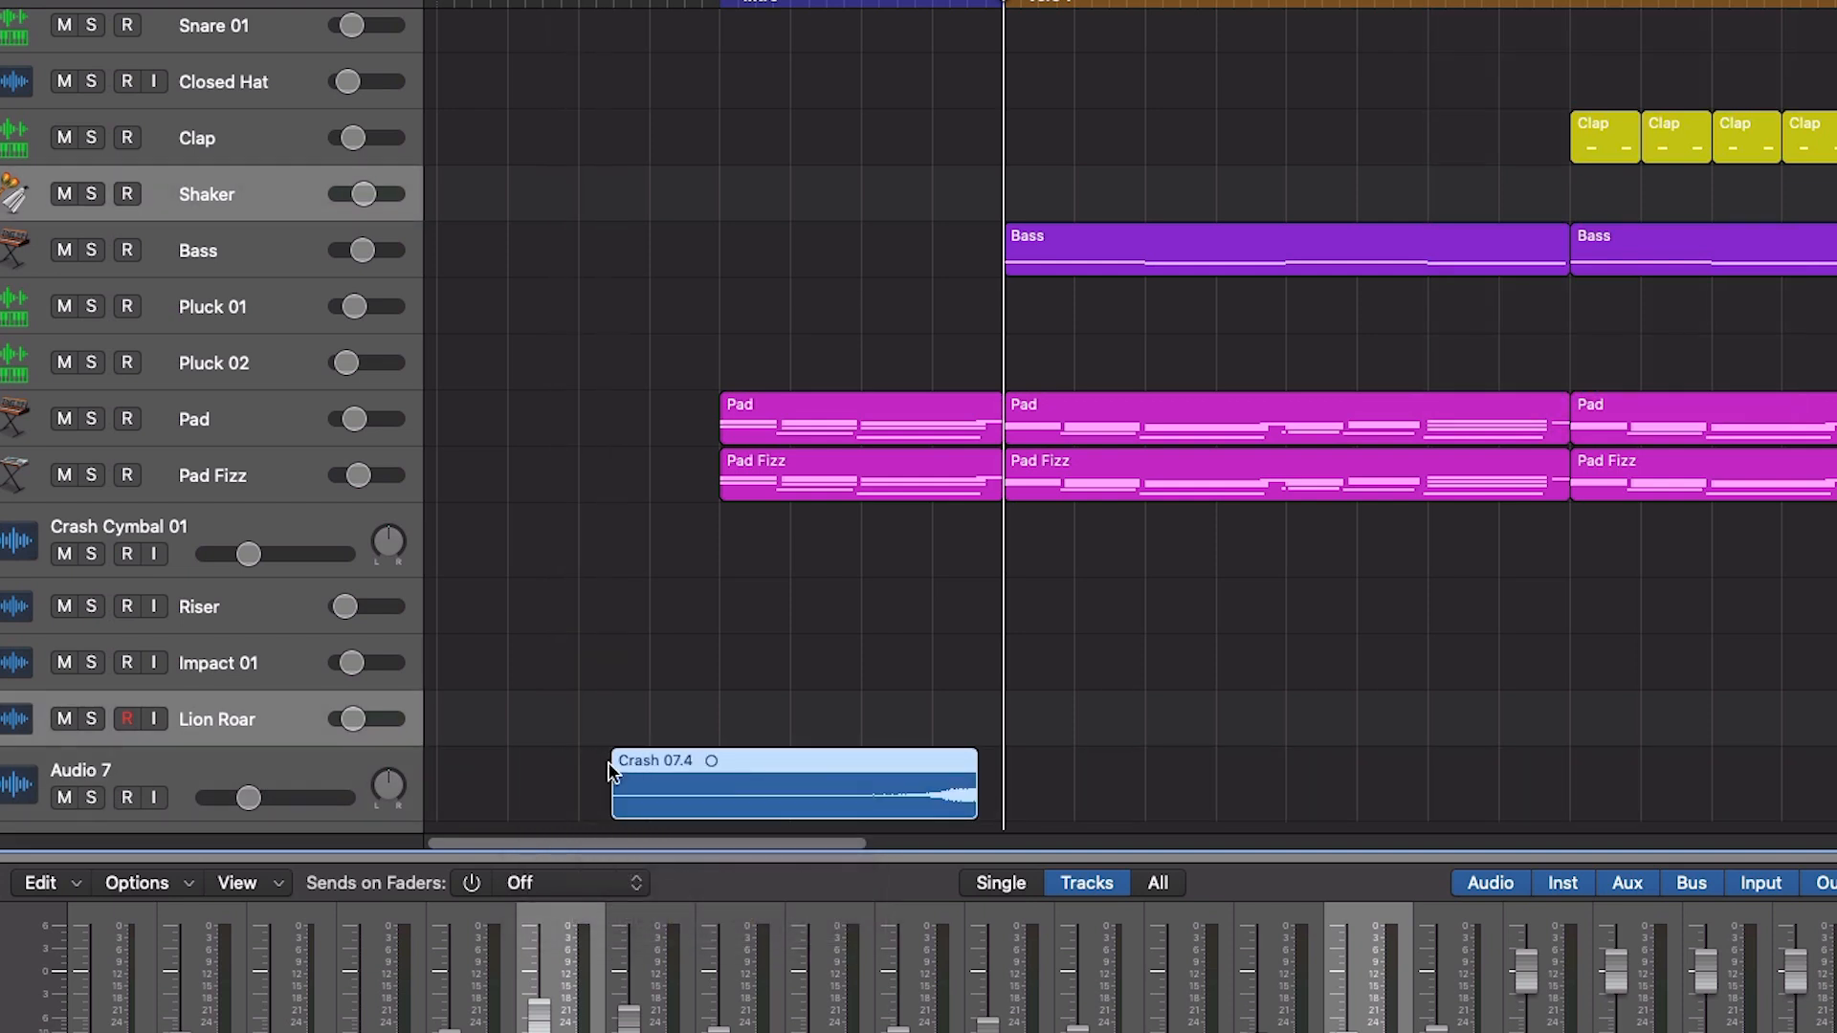
drag(772, 765, 806, 795)
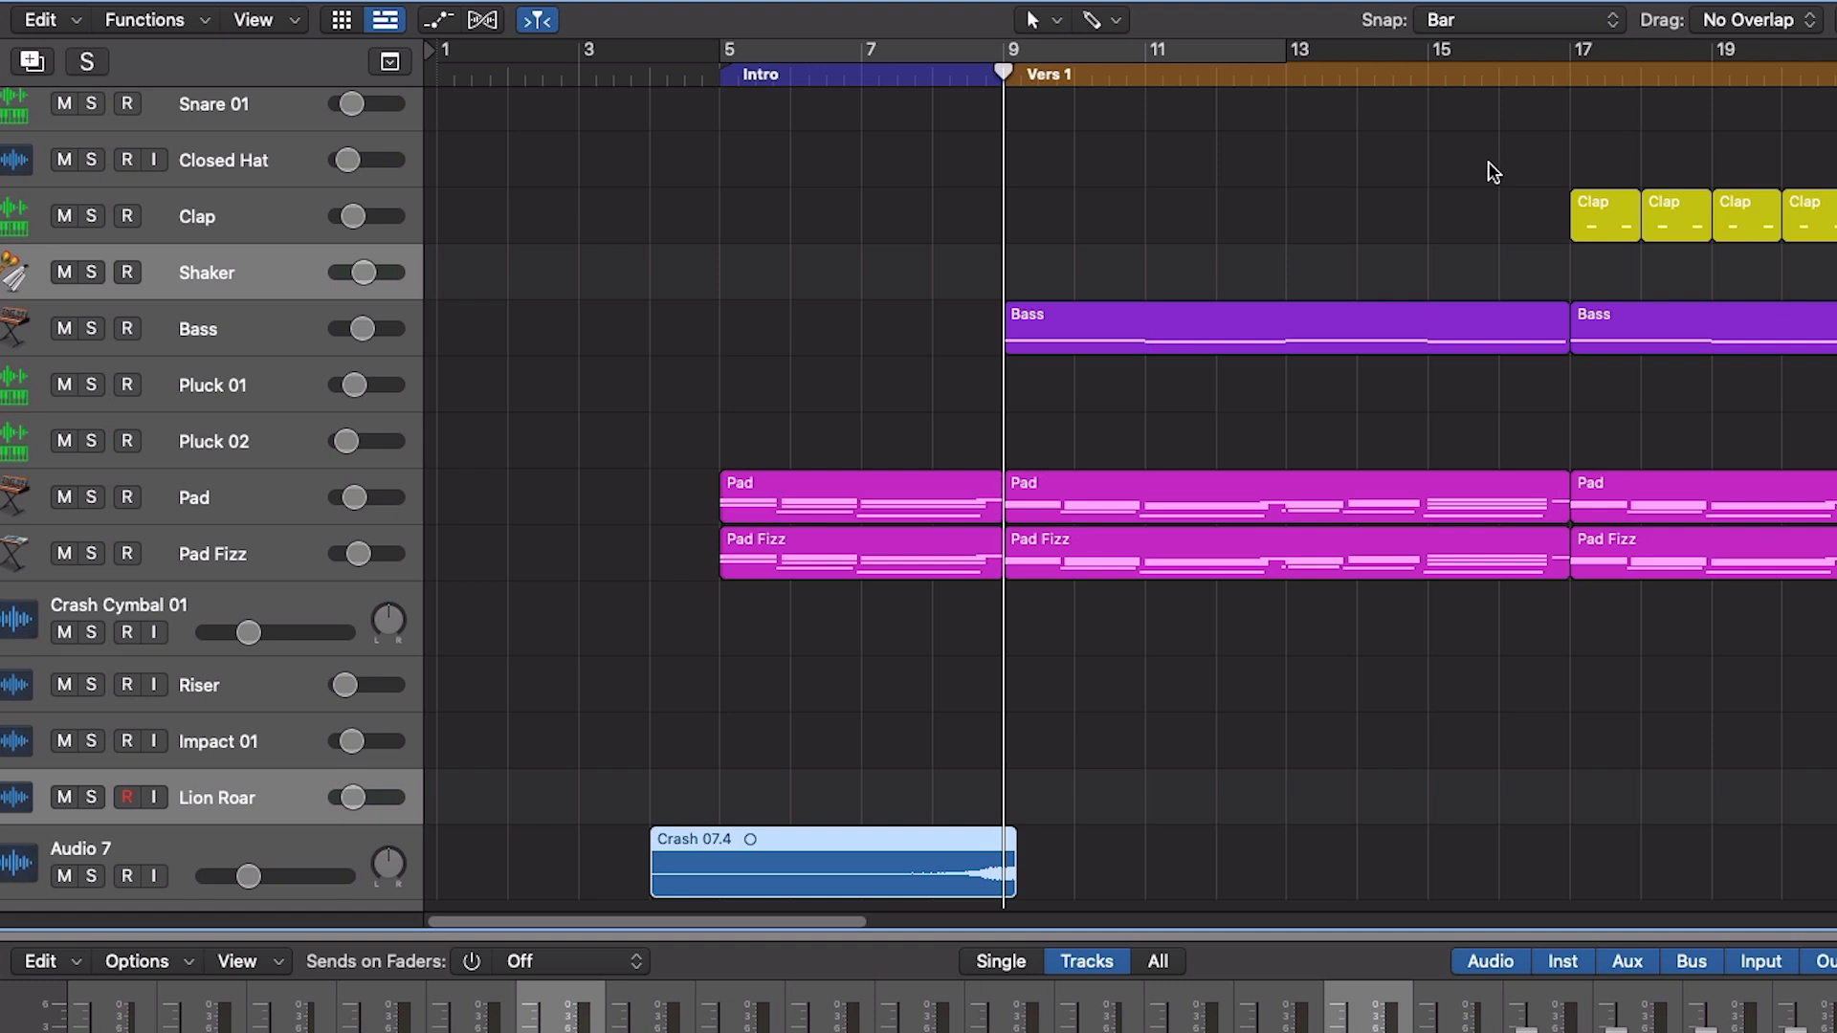
key(super+z)
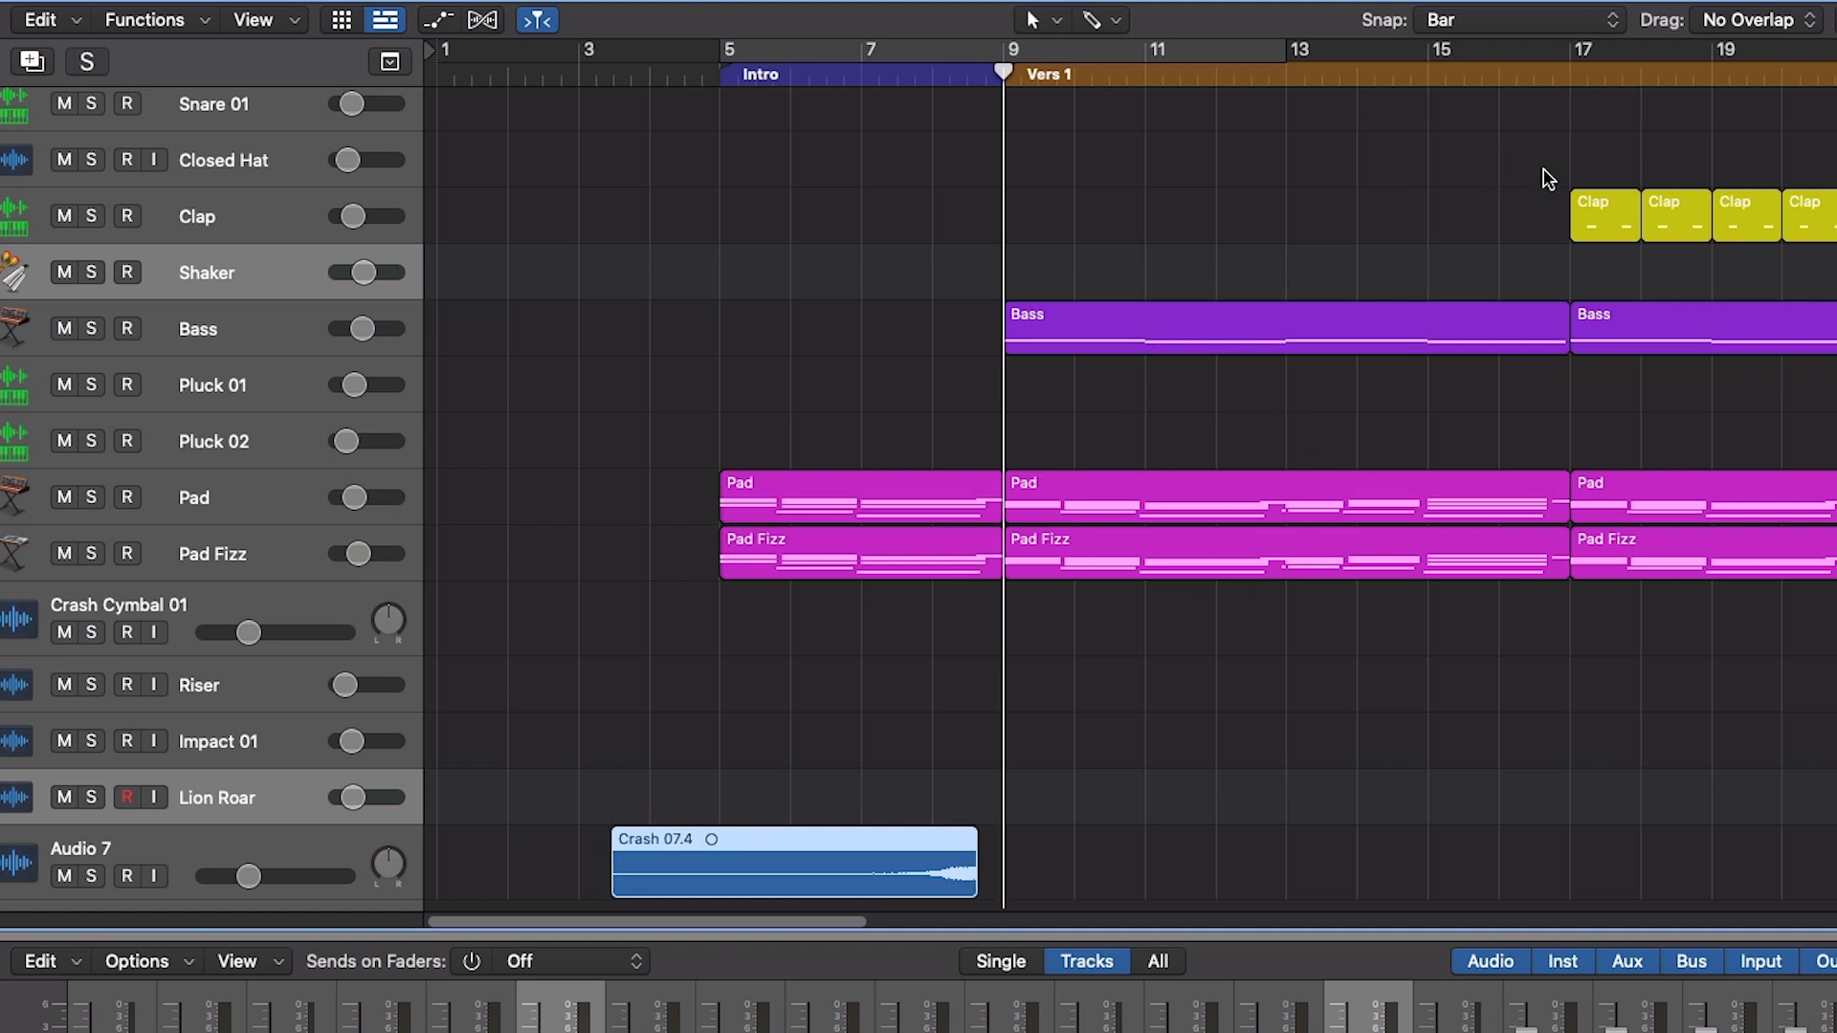
- Try moving the reversed crash with Snap Regions to Relative Value, and turn snapping off
click(1518, 20)
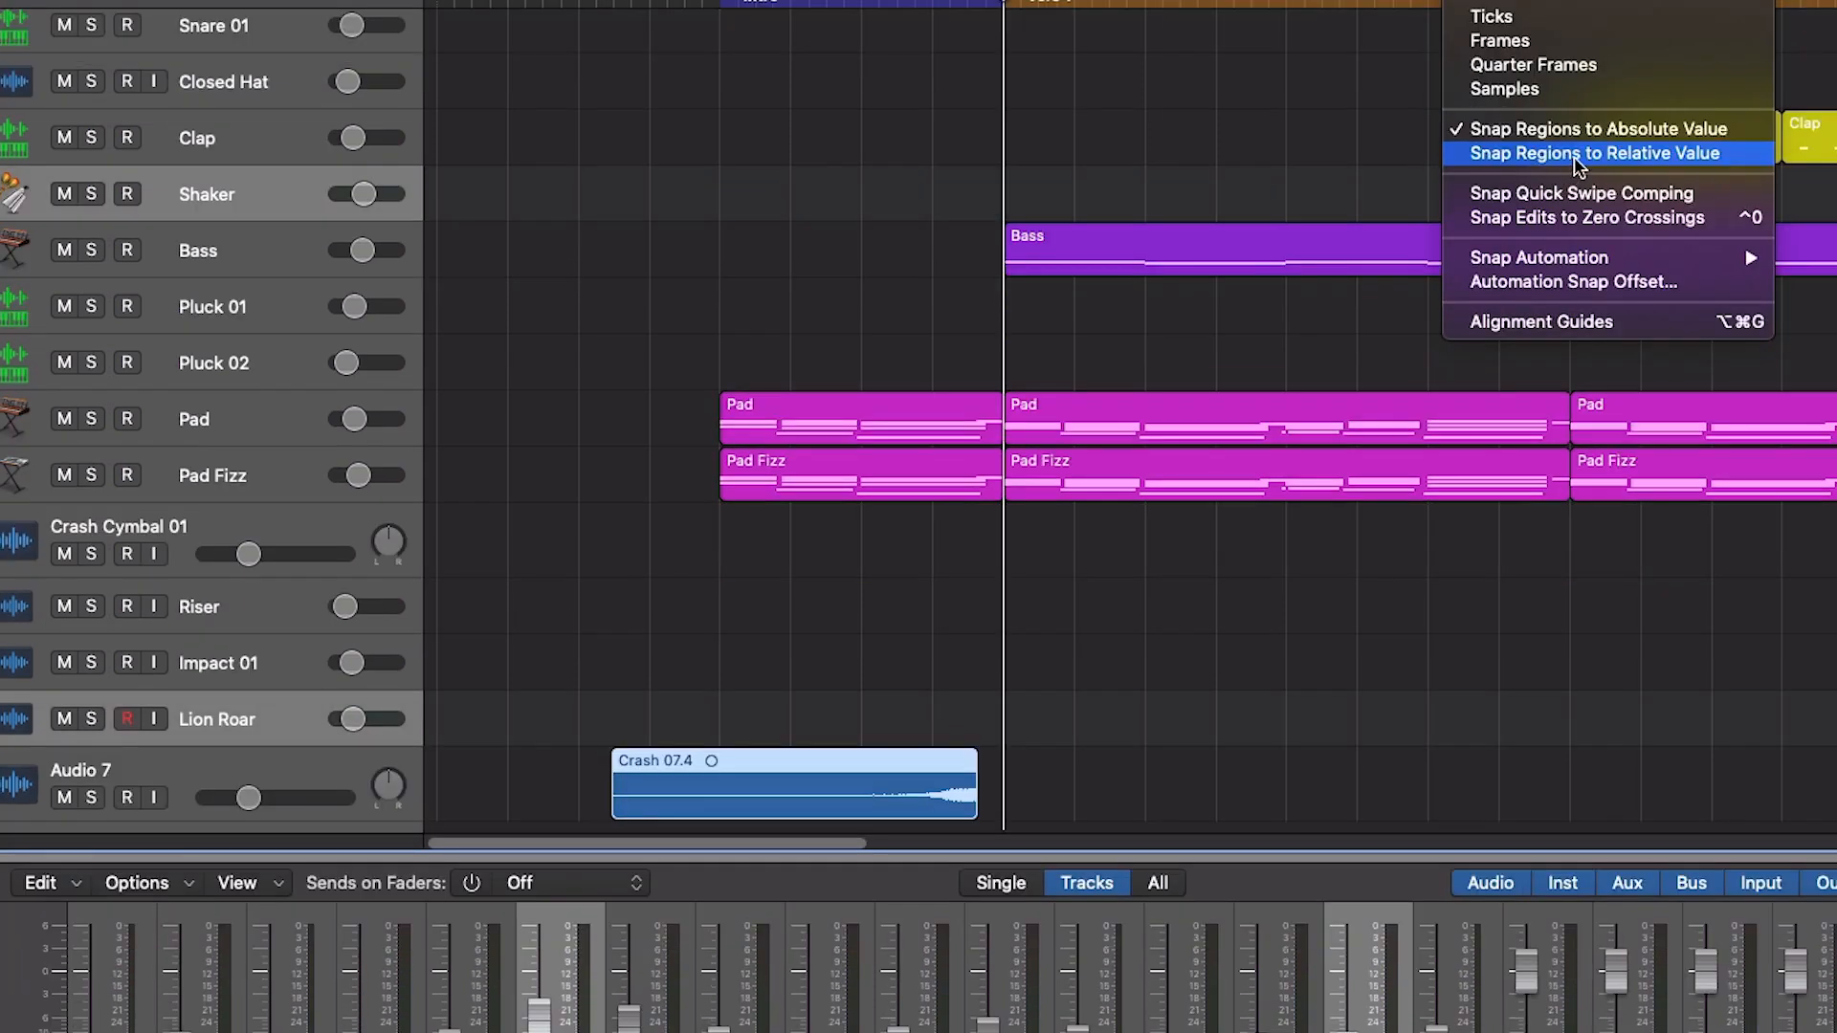
click(1580, 159)
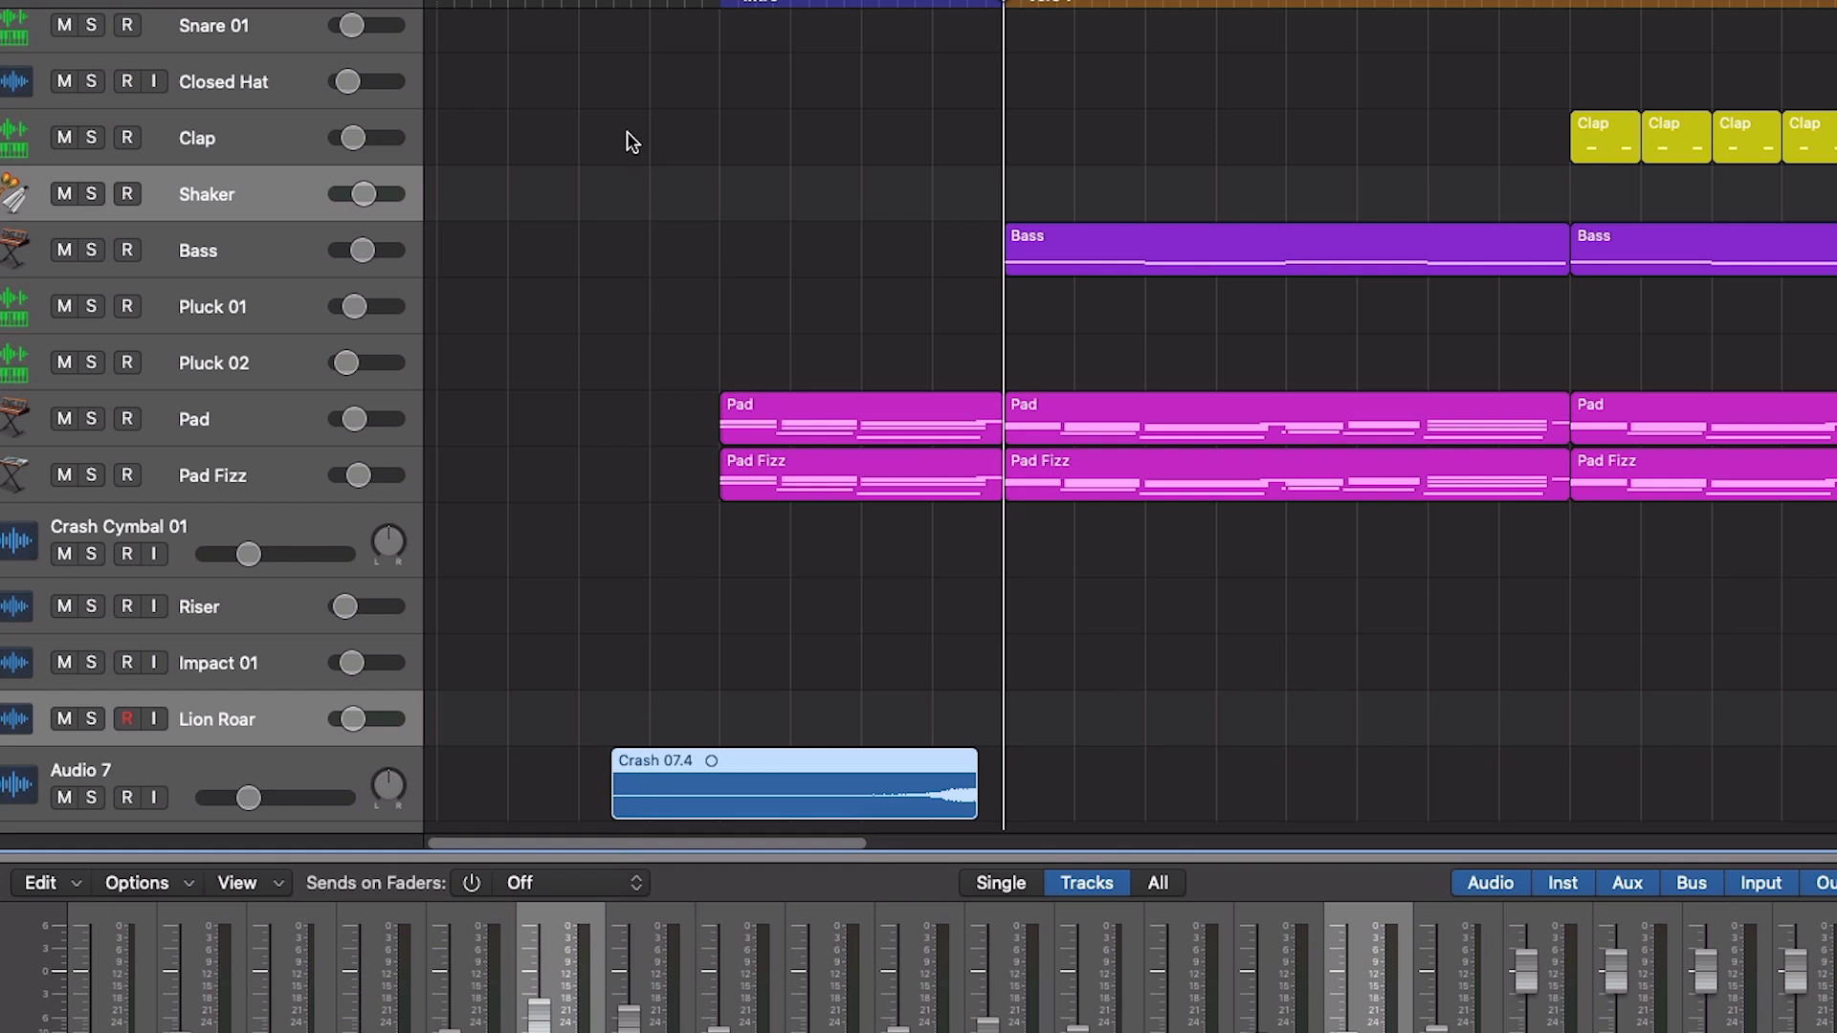
drag(724, 781, 720, 710)
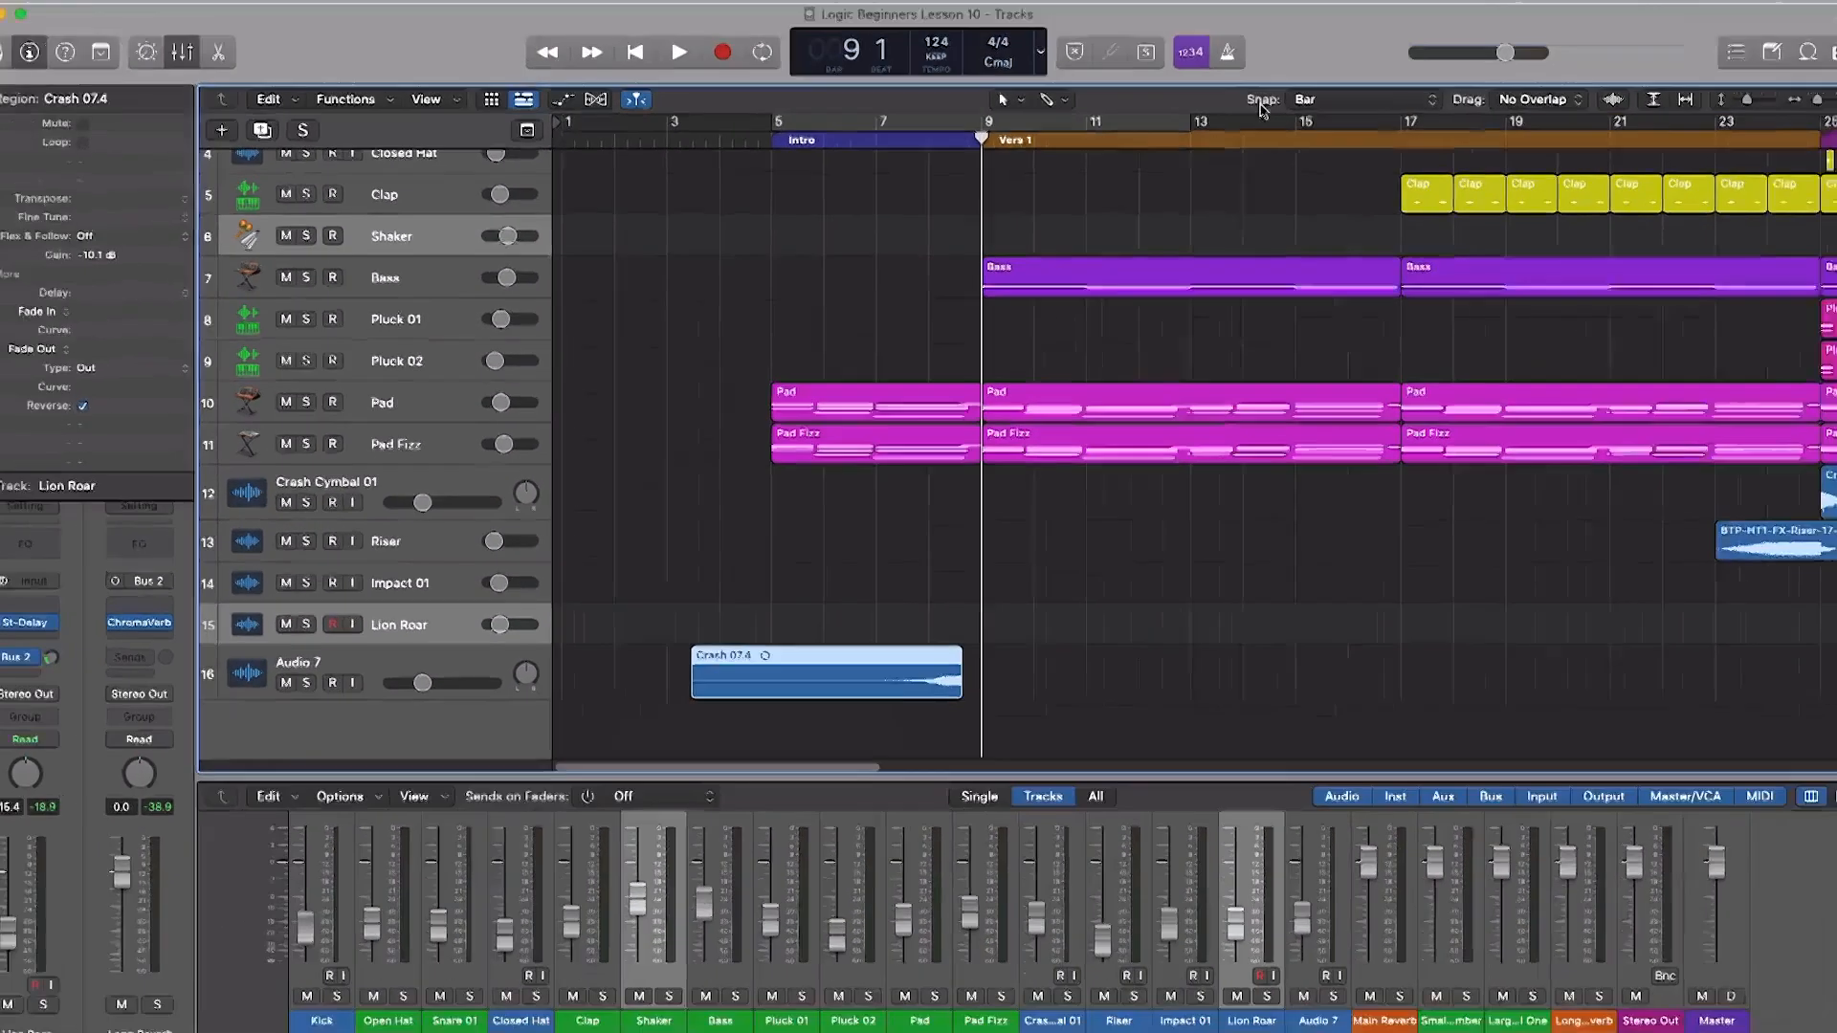
click(1299, 100)
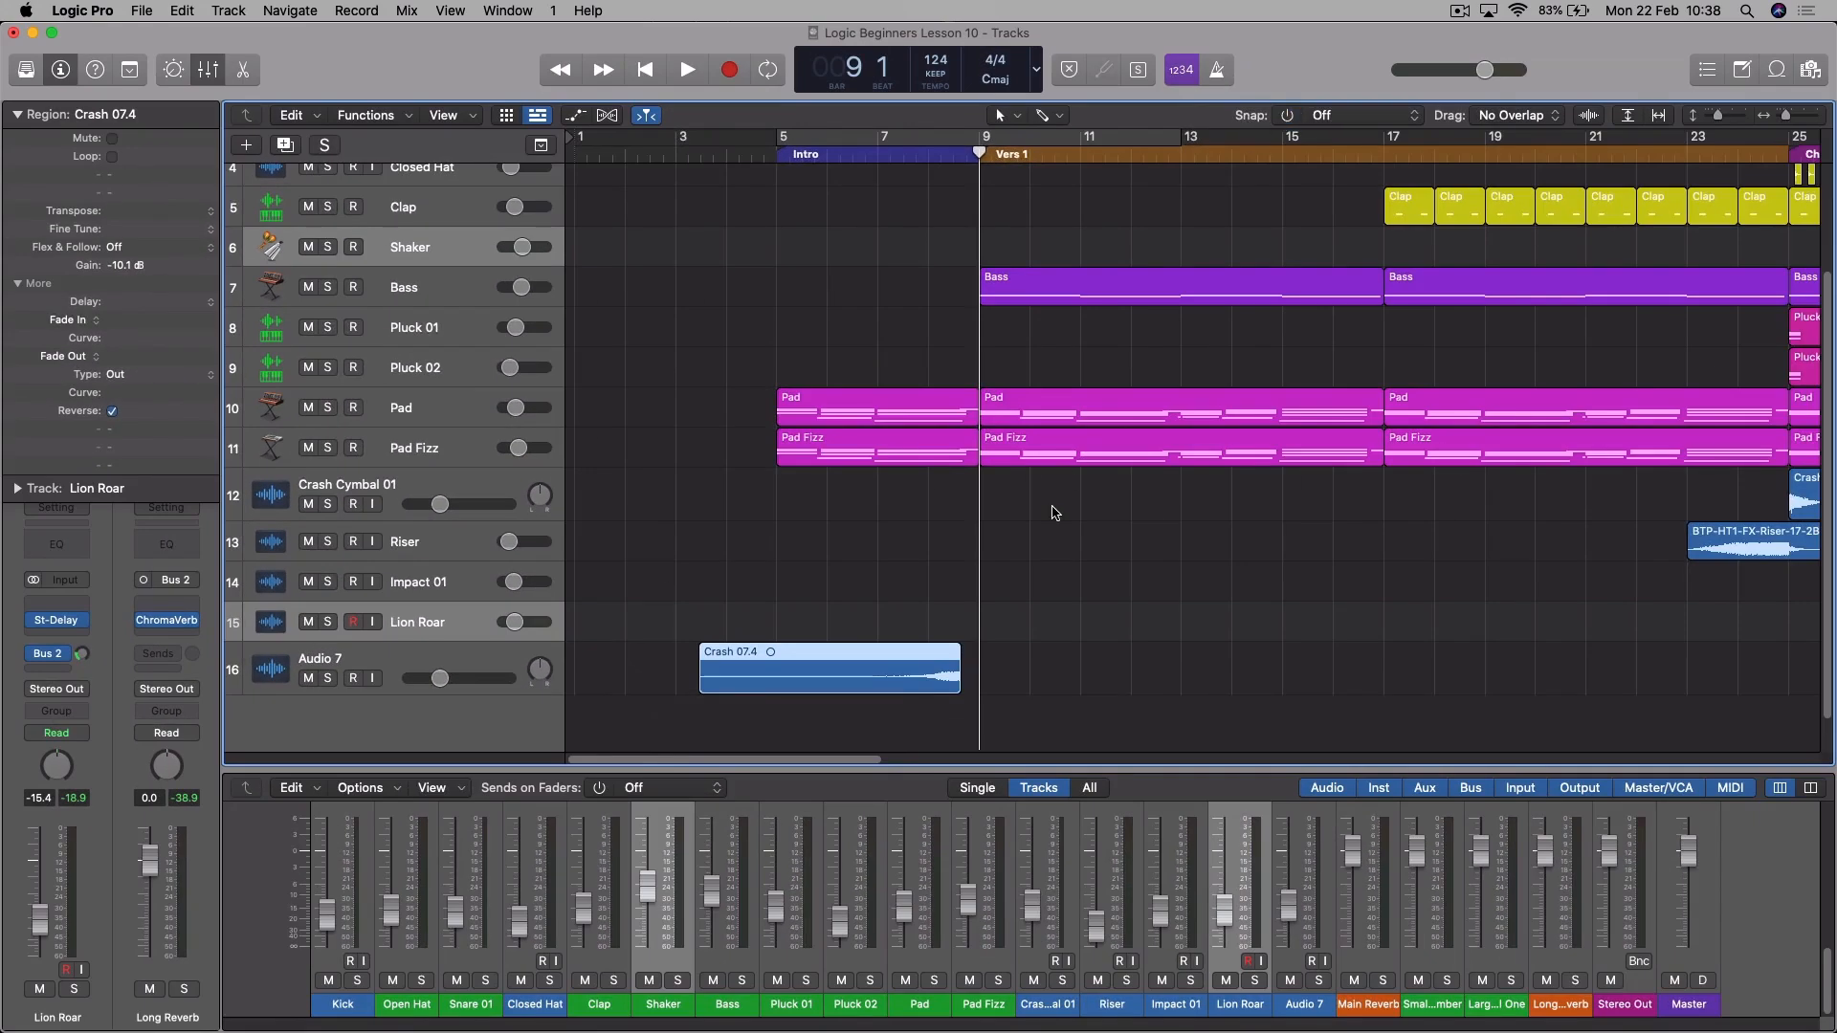
- Move the reversed crash freely and fine-tune it so that it ends exactly at bar 9
drag(879, 656, 900, 663)
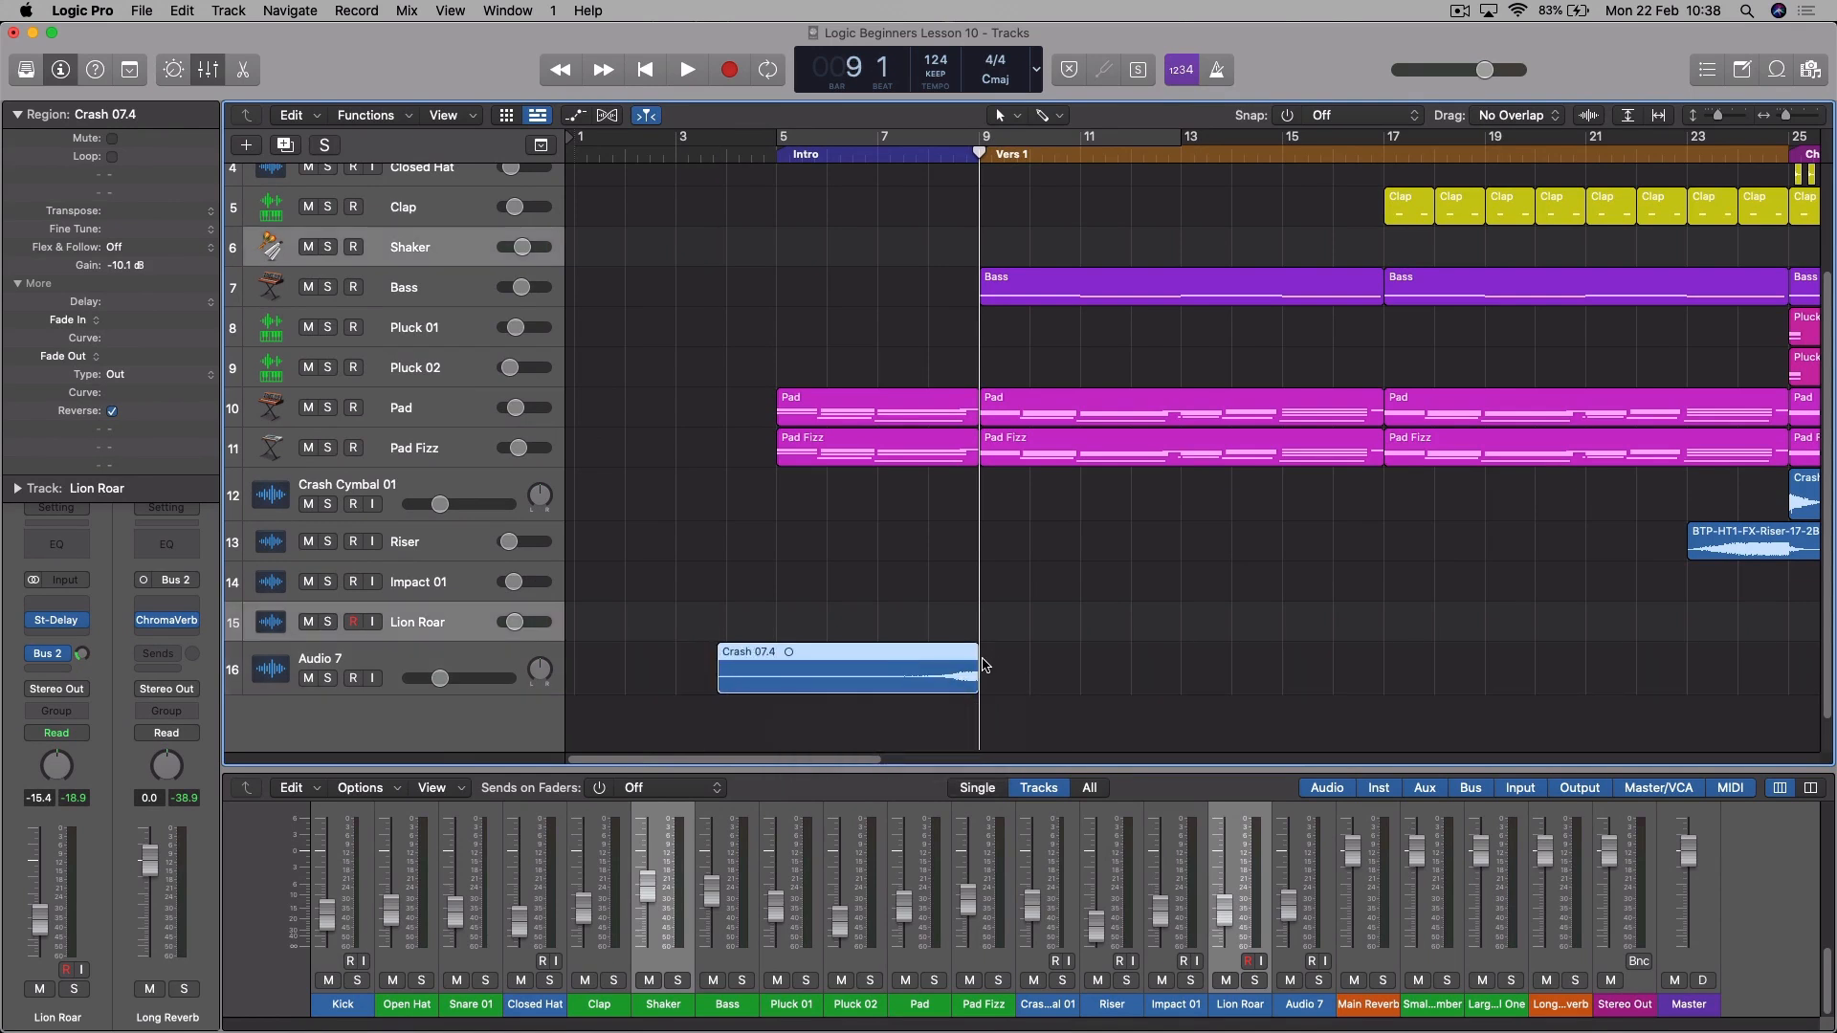
key(super+Right)
key(super+Right)
key(super+Right)
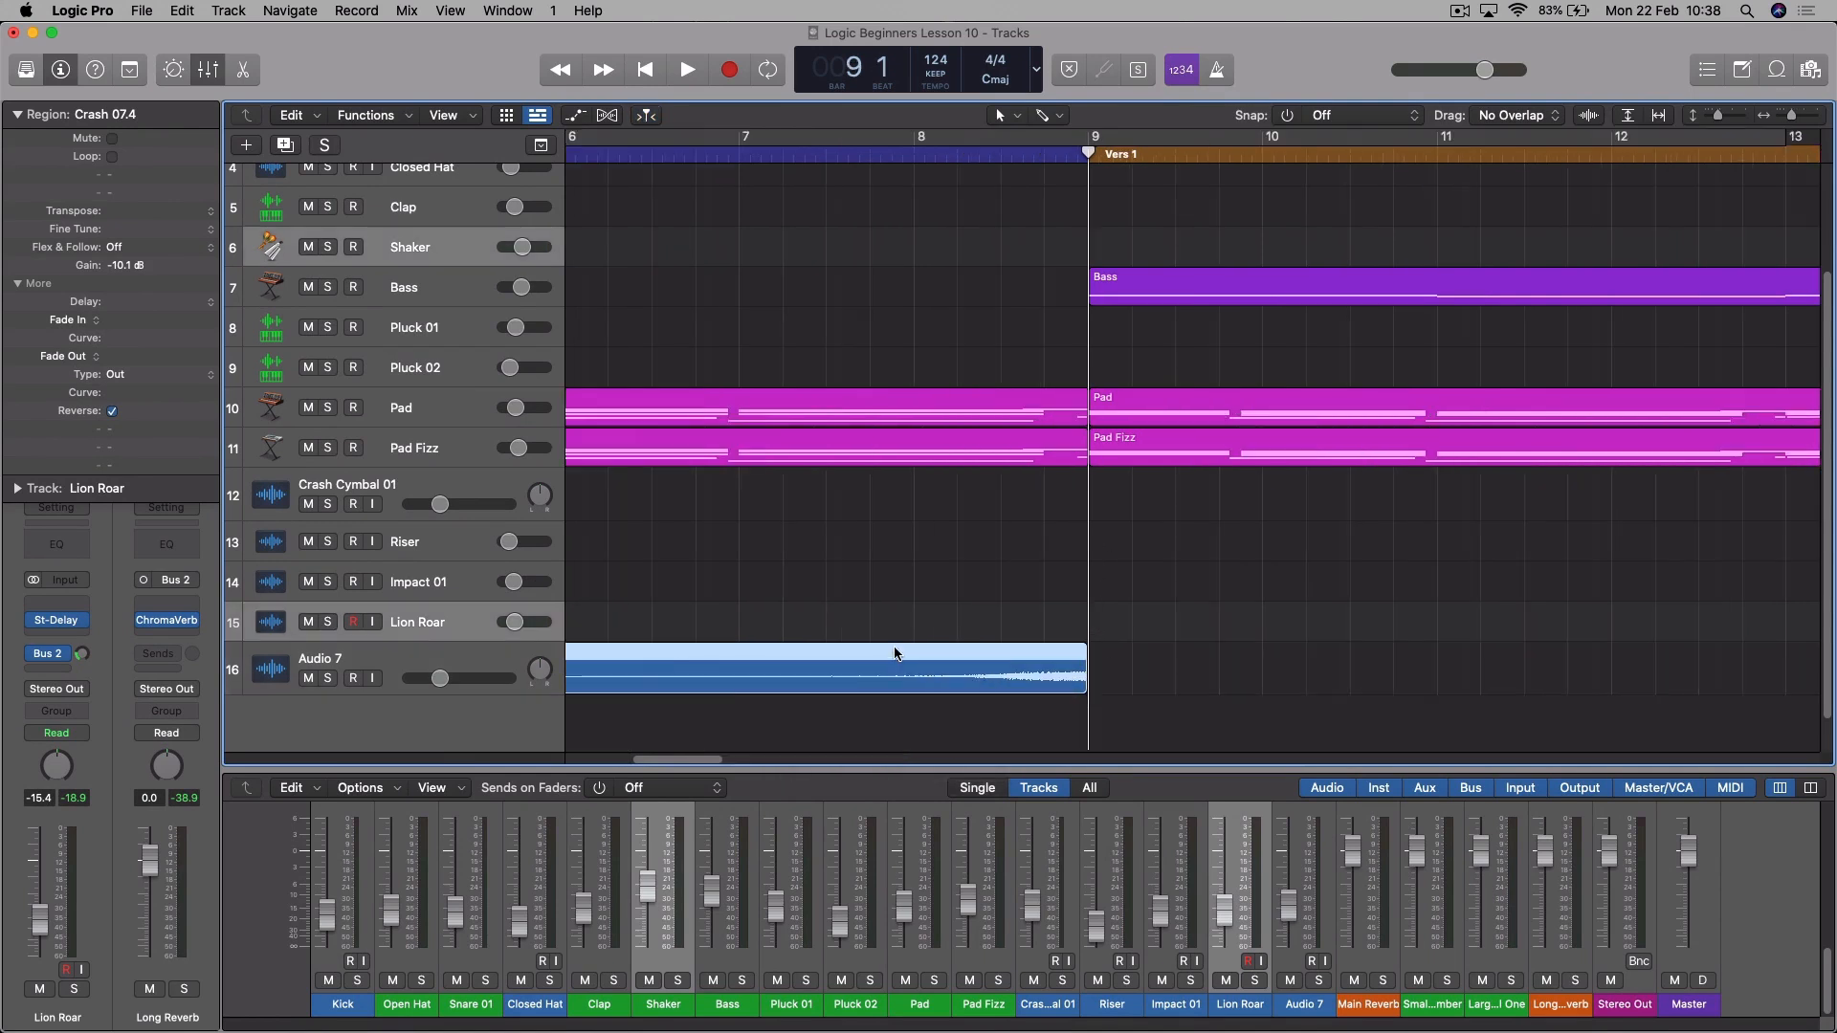
drag(916, 649, 926, 656)
key(super+Left)
key(super+Left)
key(super+Left)
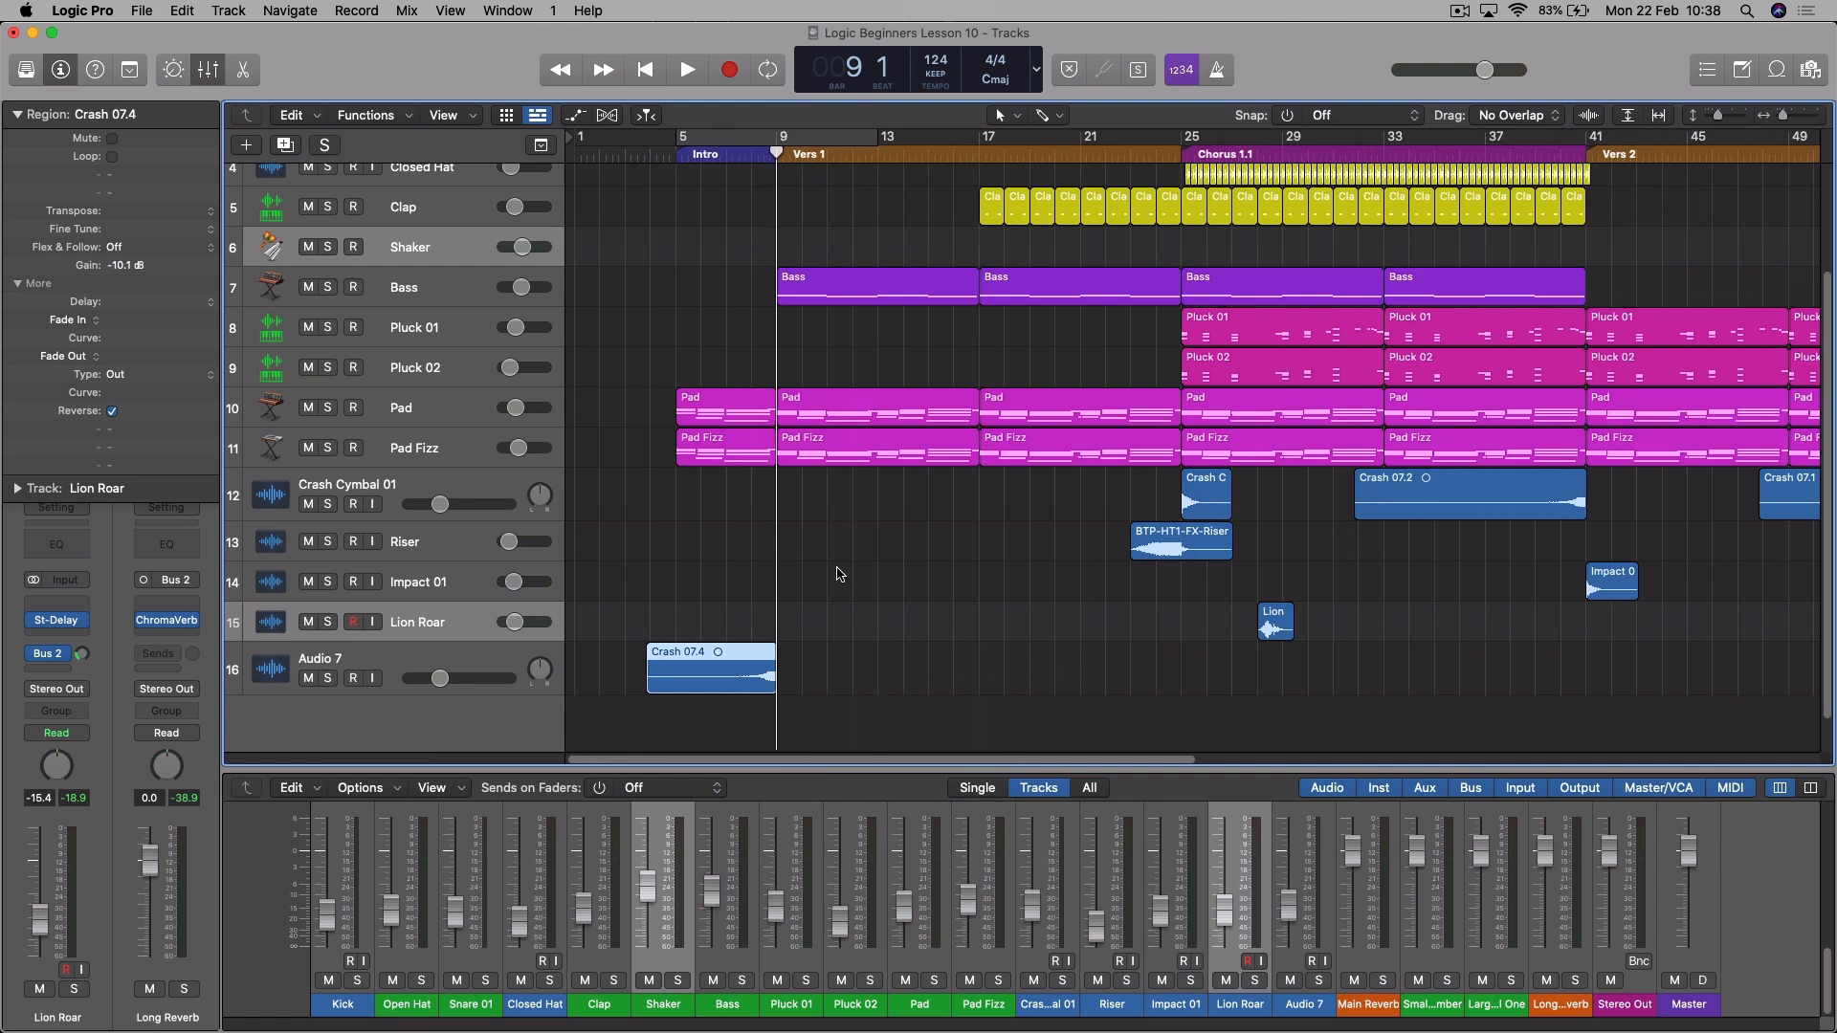
- Insert a mono Tape Delay on the Audio 7 track that holds the reversed crash
click(514, 664)
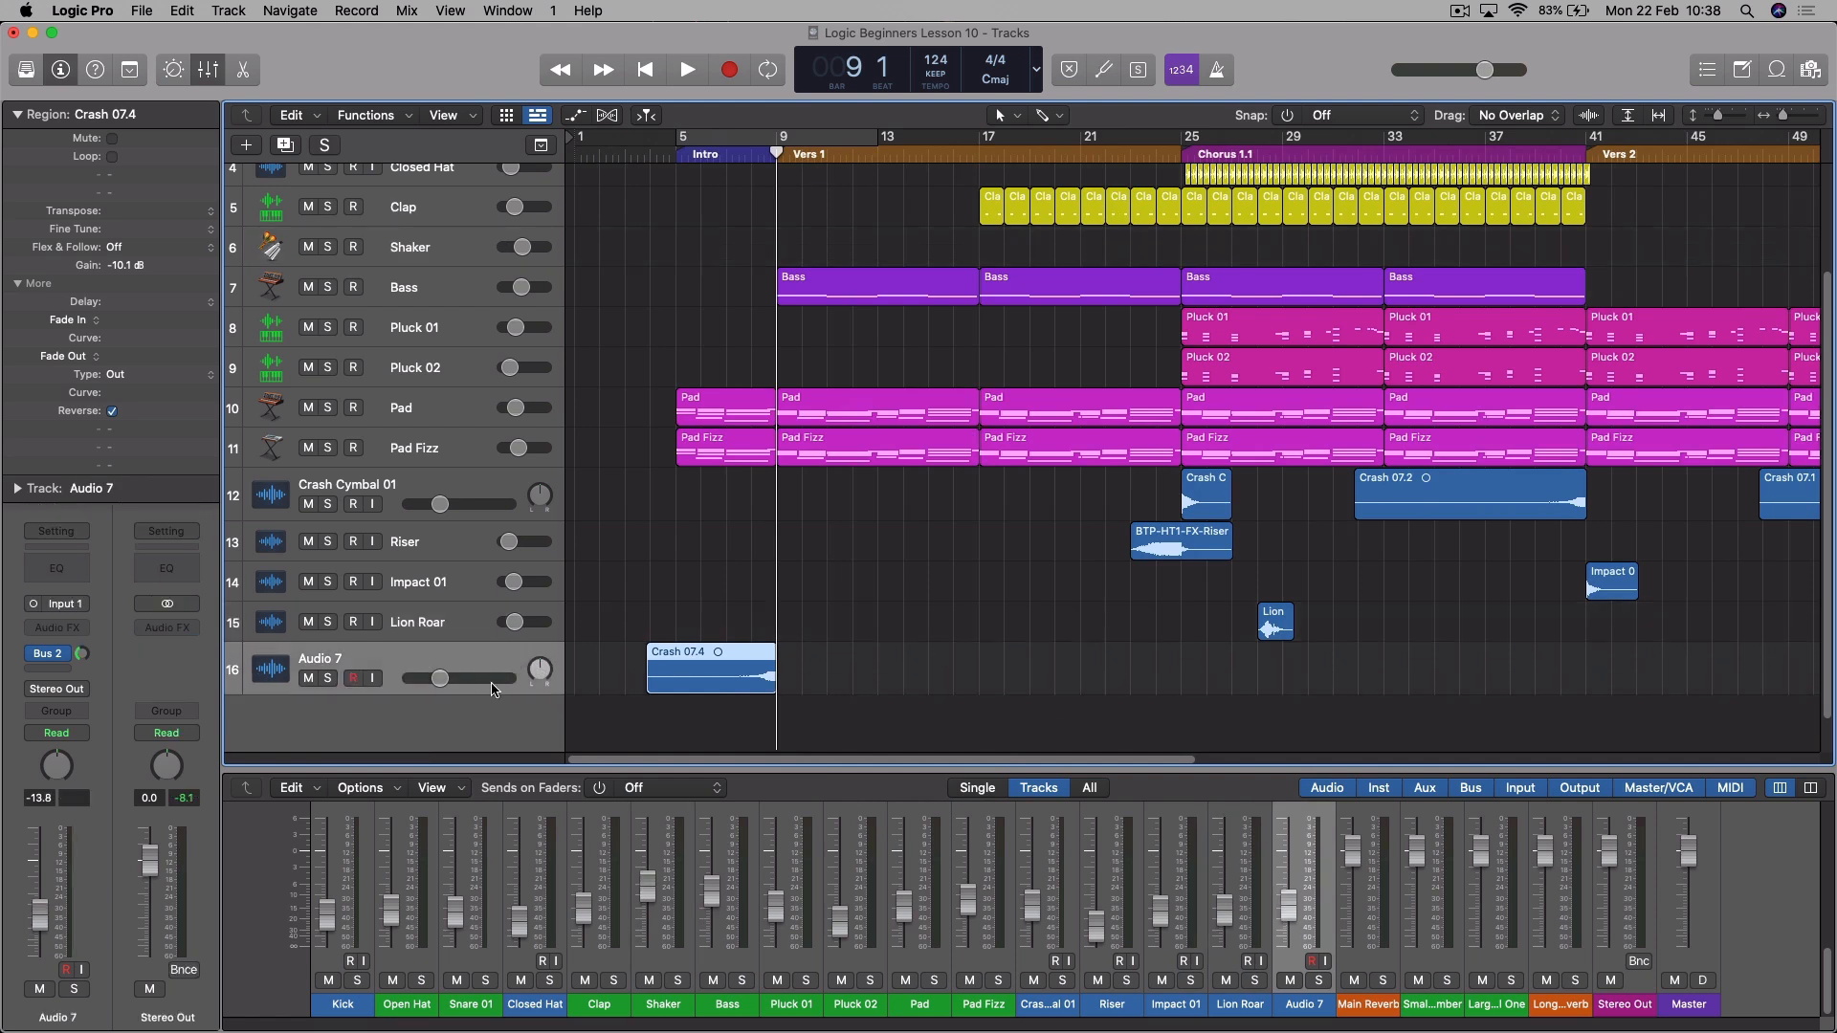
click(67, 628)
mouse_move(141, 790)
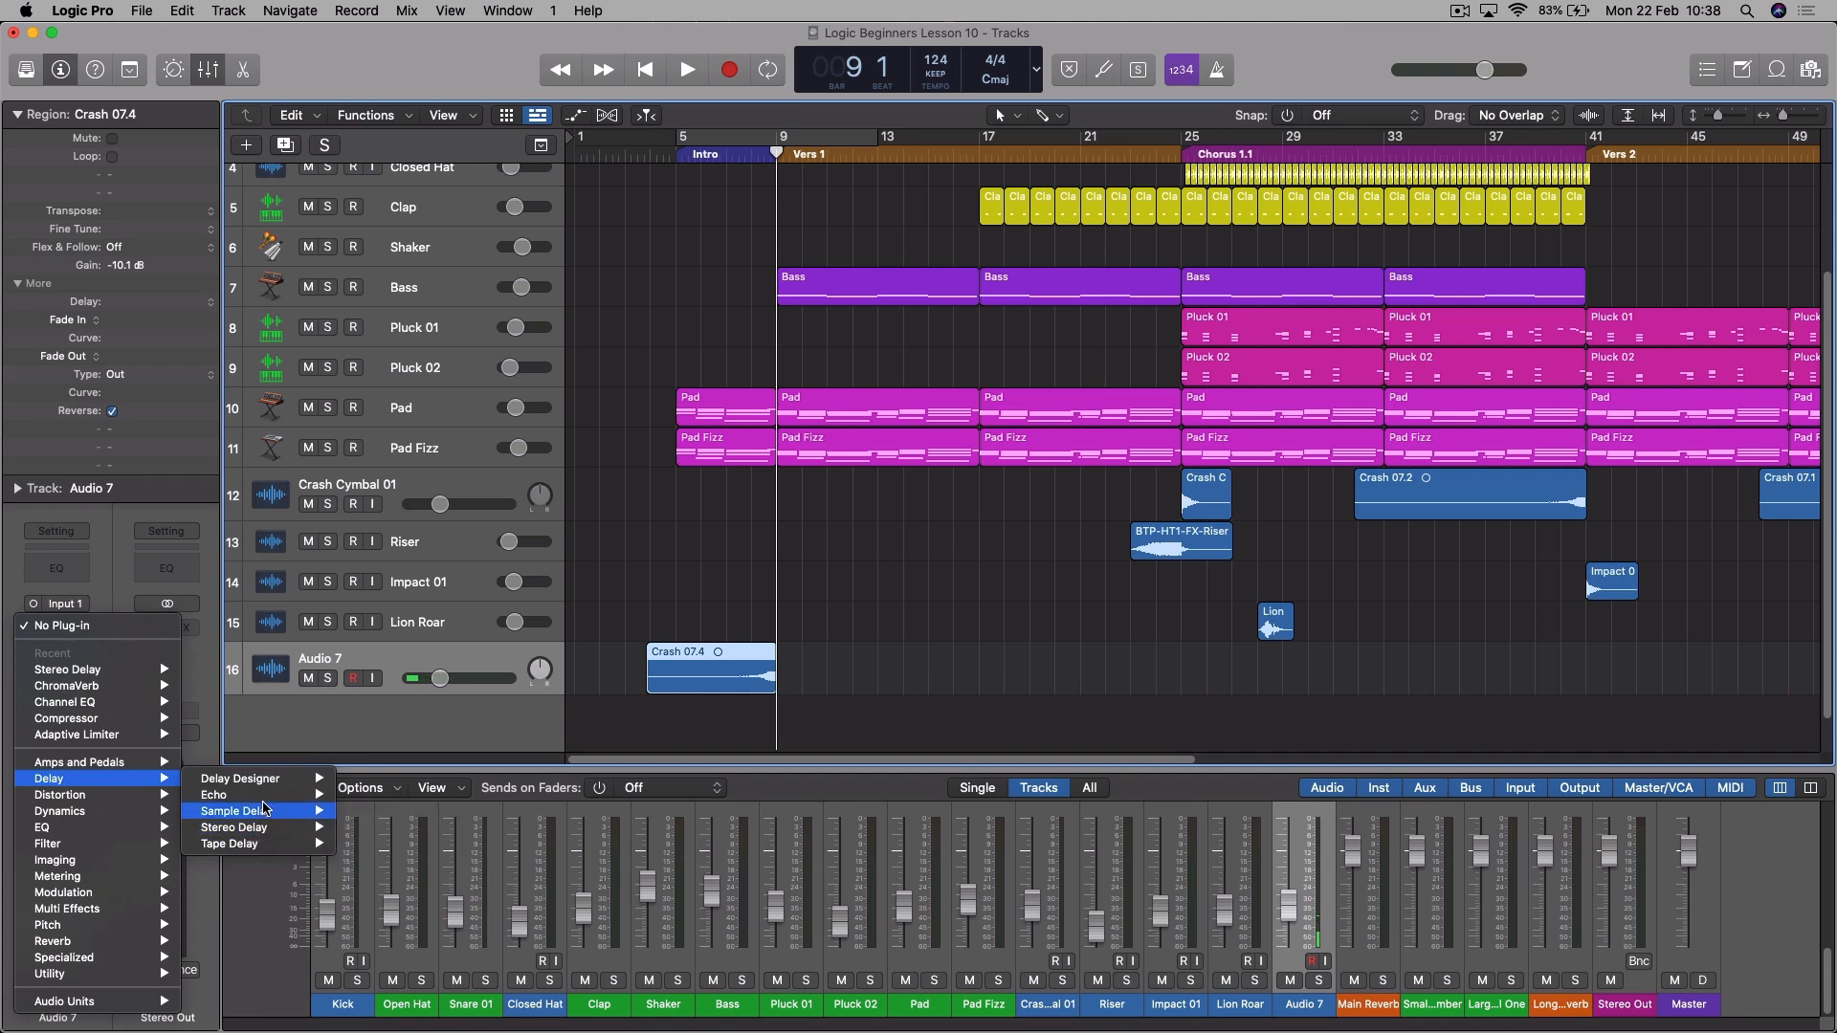
mouse_move(253, 846)
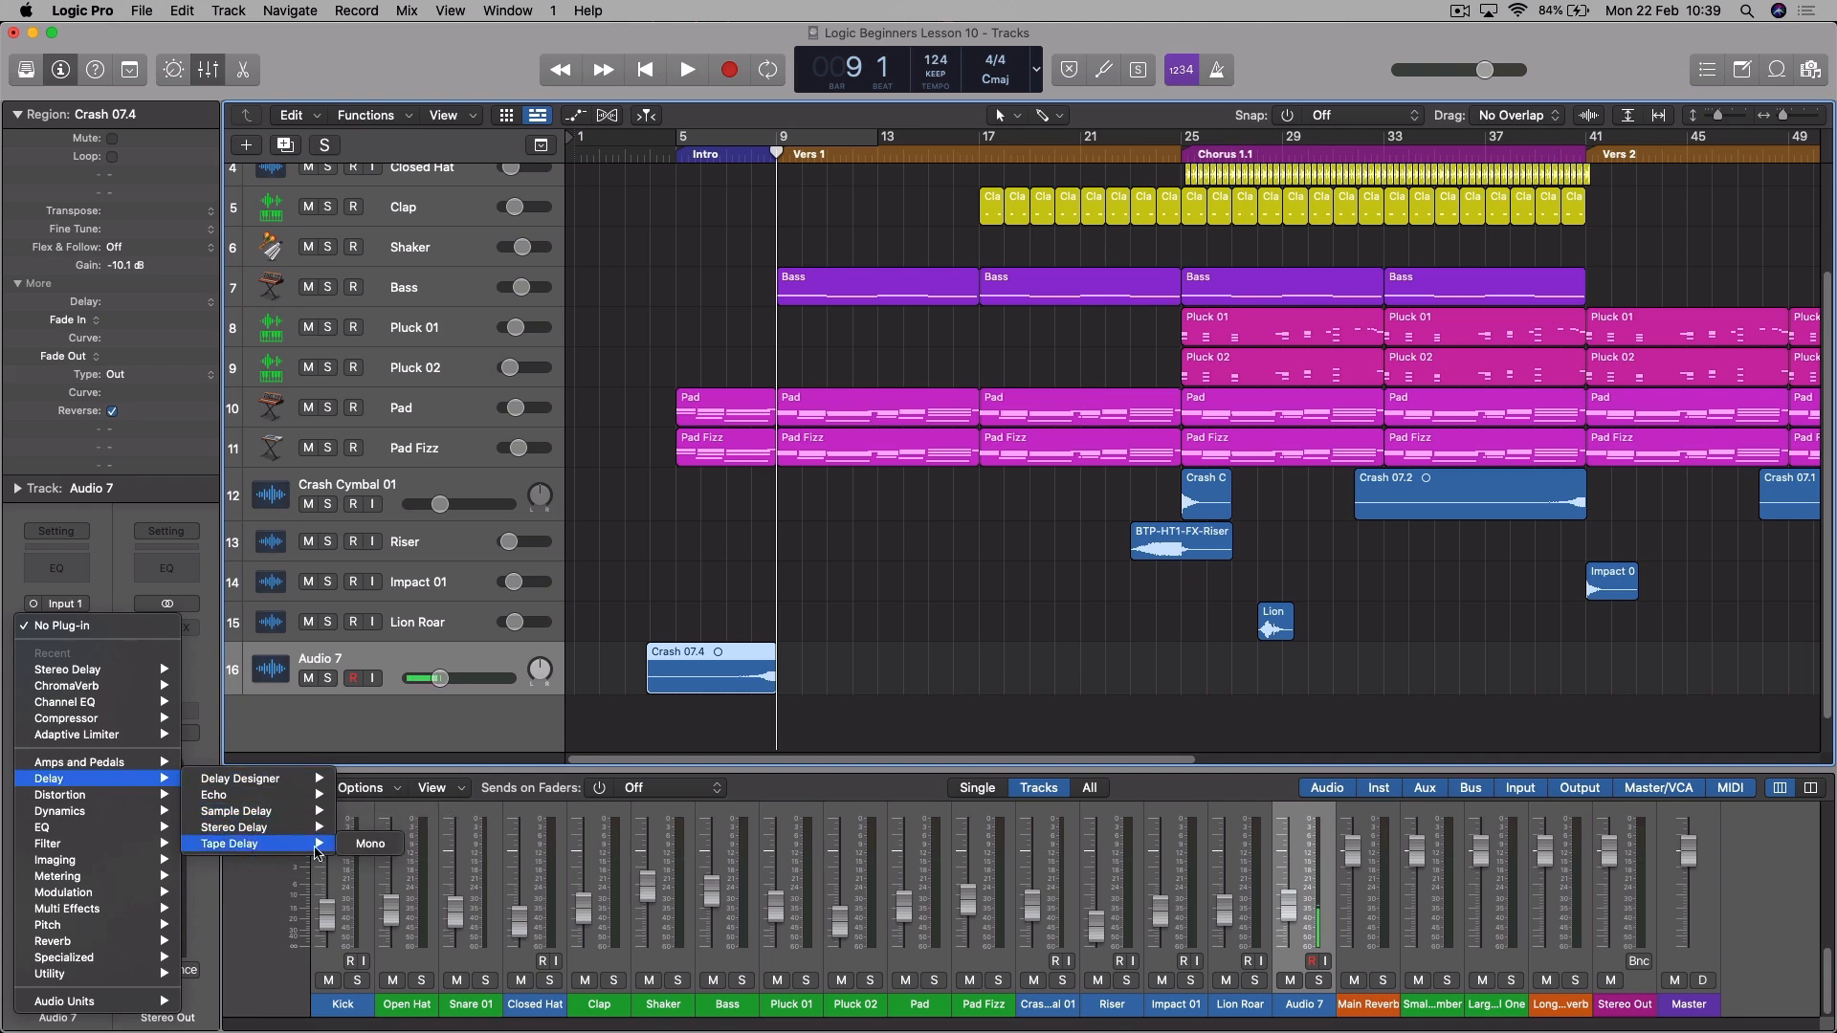
click(370, 846)
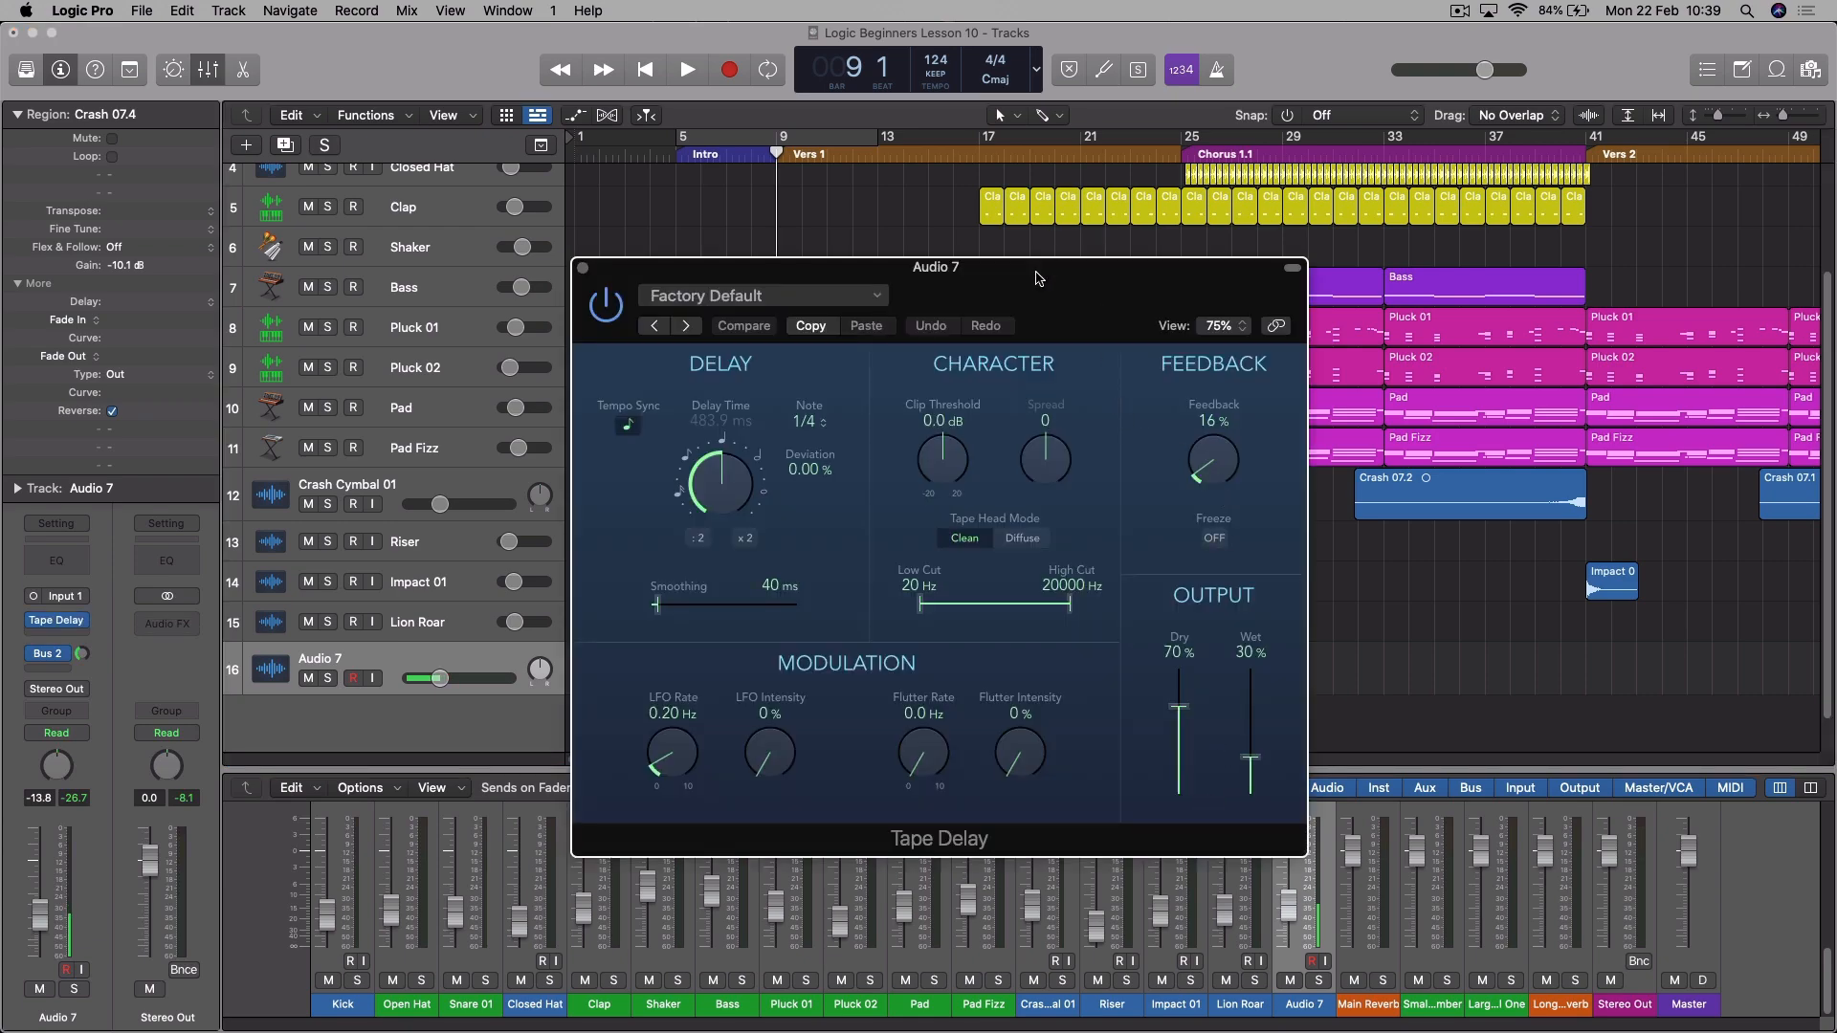
drag(1056, 289, 1055, 260)
- Set the Tape Delay to 1/16 notes, 91% feedback, 55% dry and 50% wet, and move its window clear of the crash region
click(807, 392)
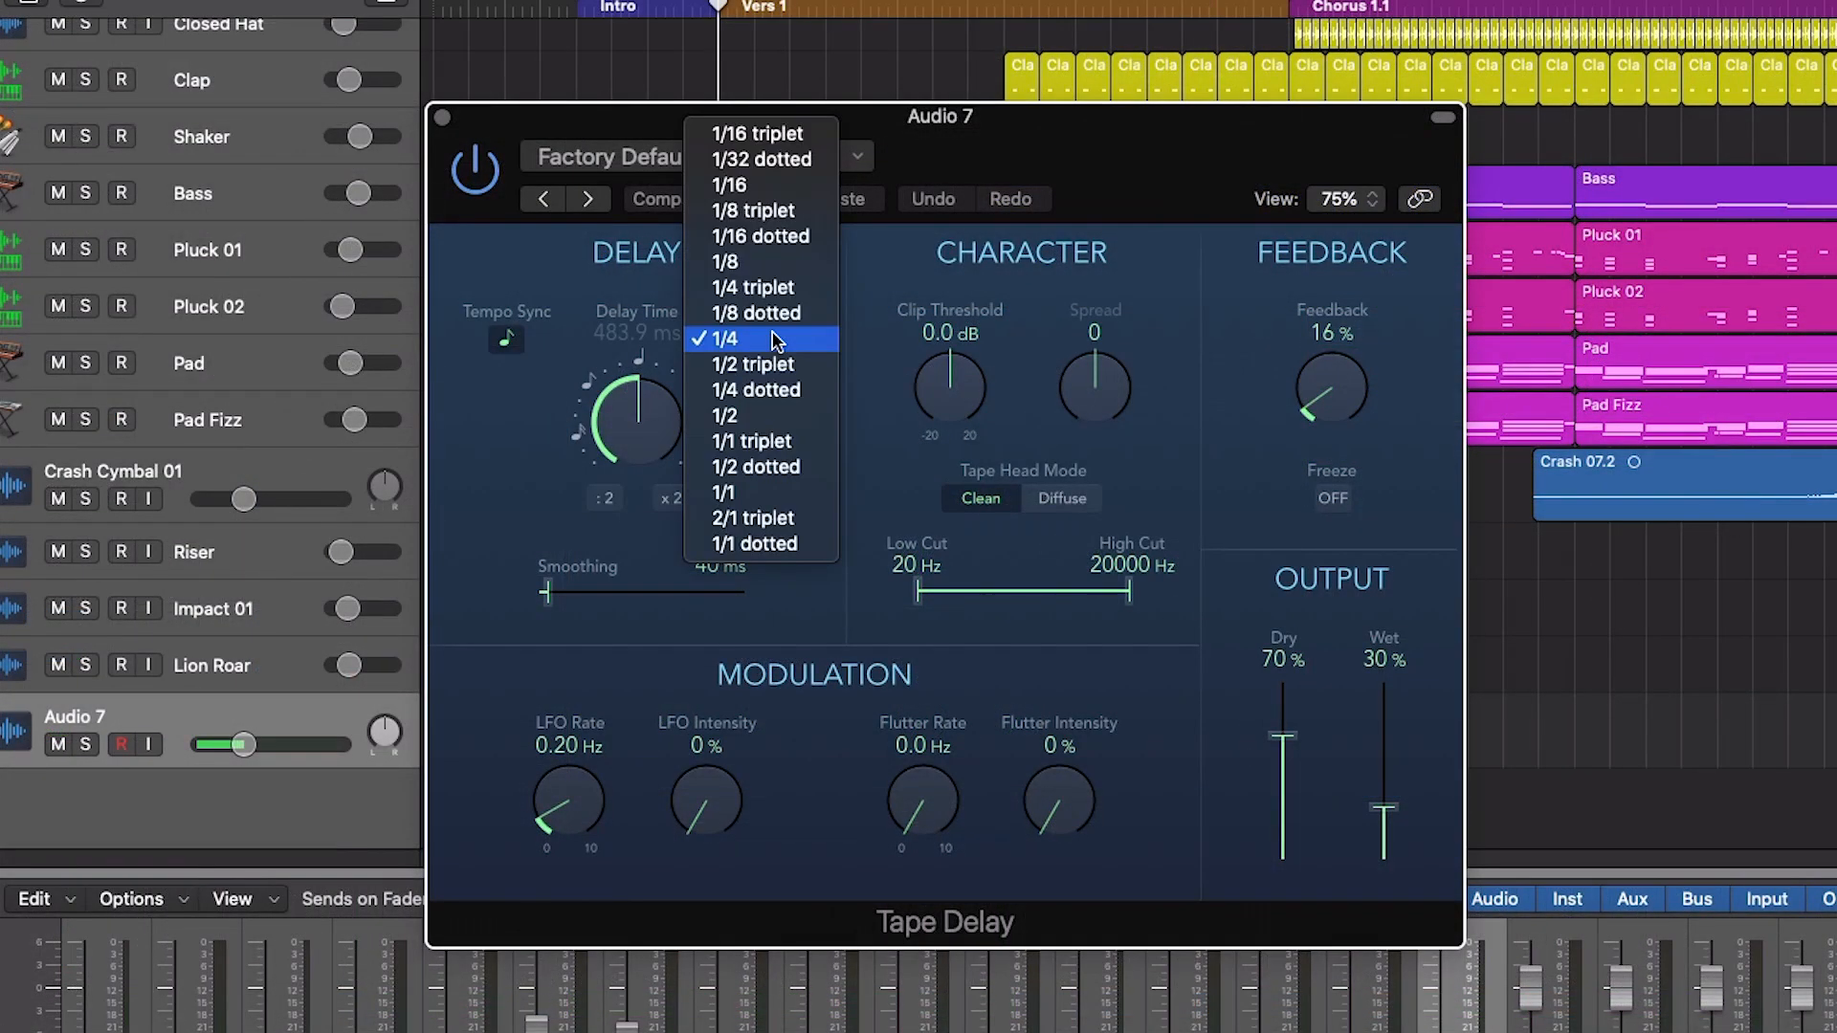
click(793, 190)
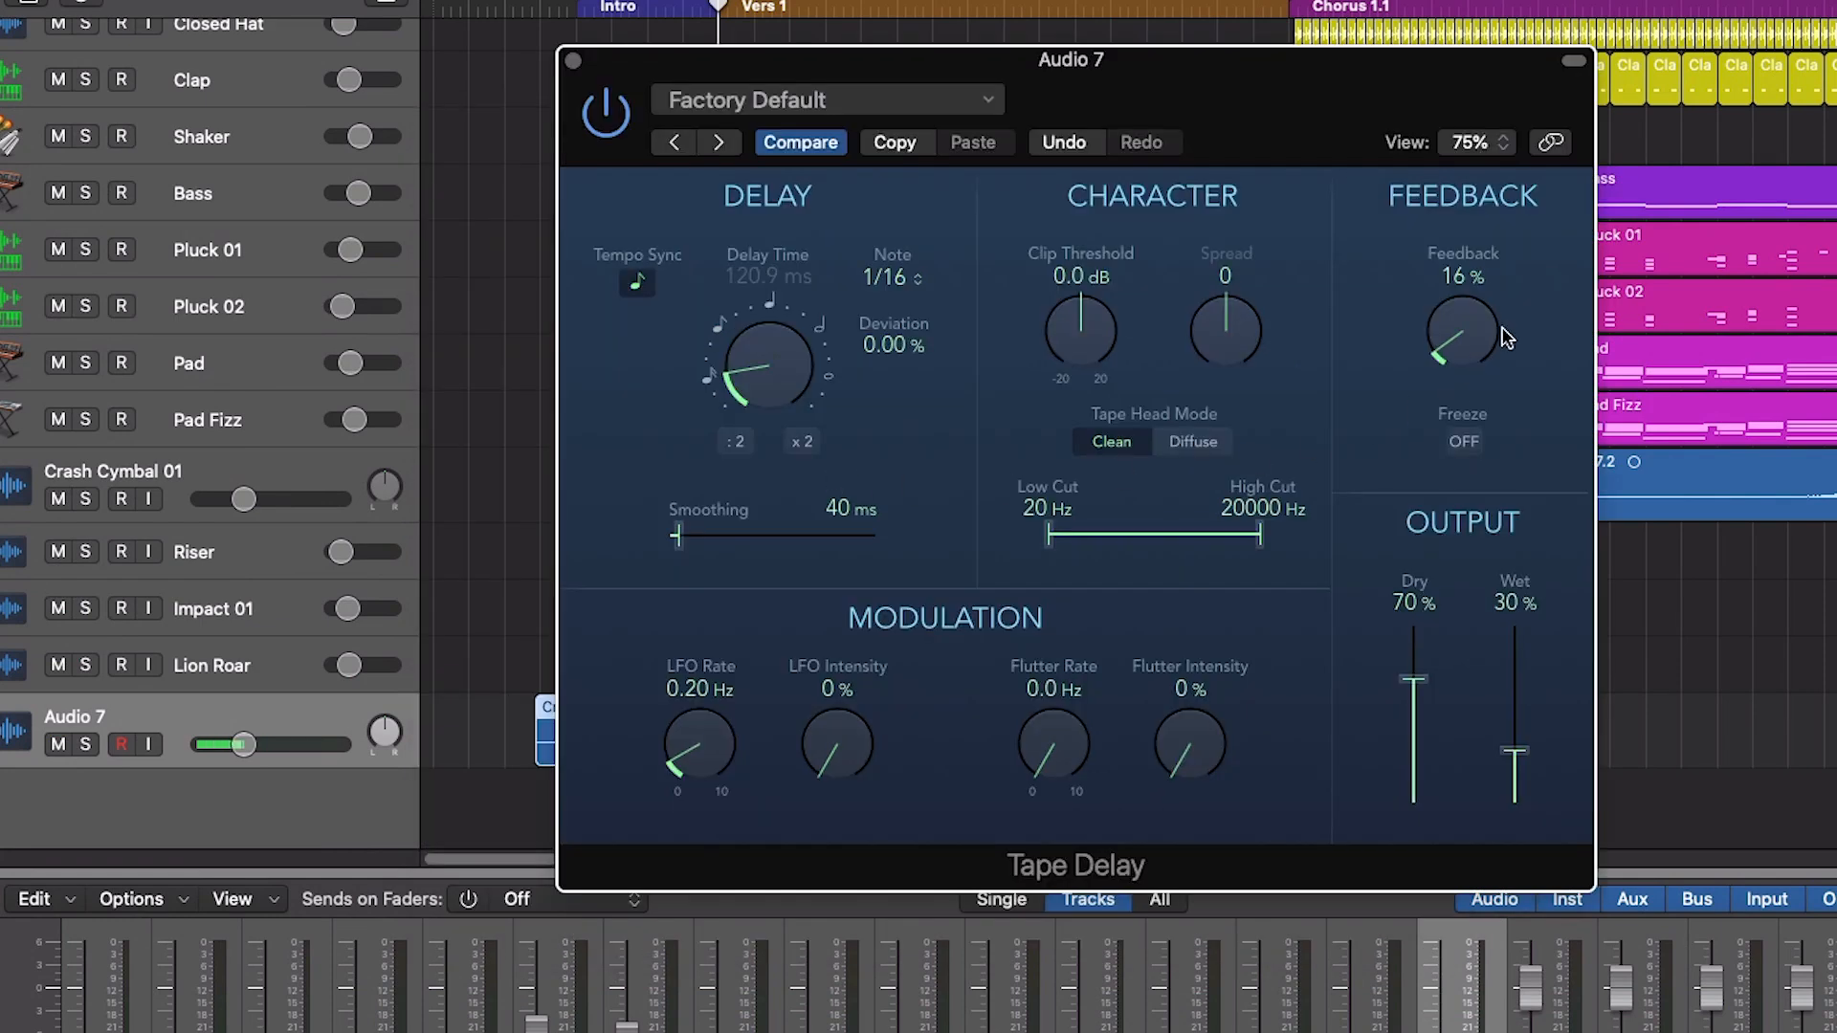
mouse_move(1474, 325)
mouse_down()
mouse_move(1506, 134)
mouse_move(1452, 311)
mouse_up()
drag(1516, 752, 1520, 727)
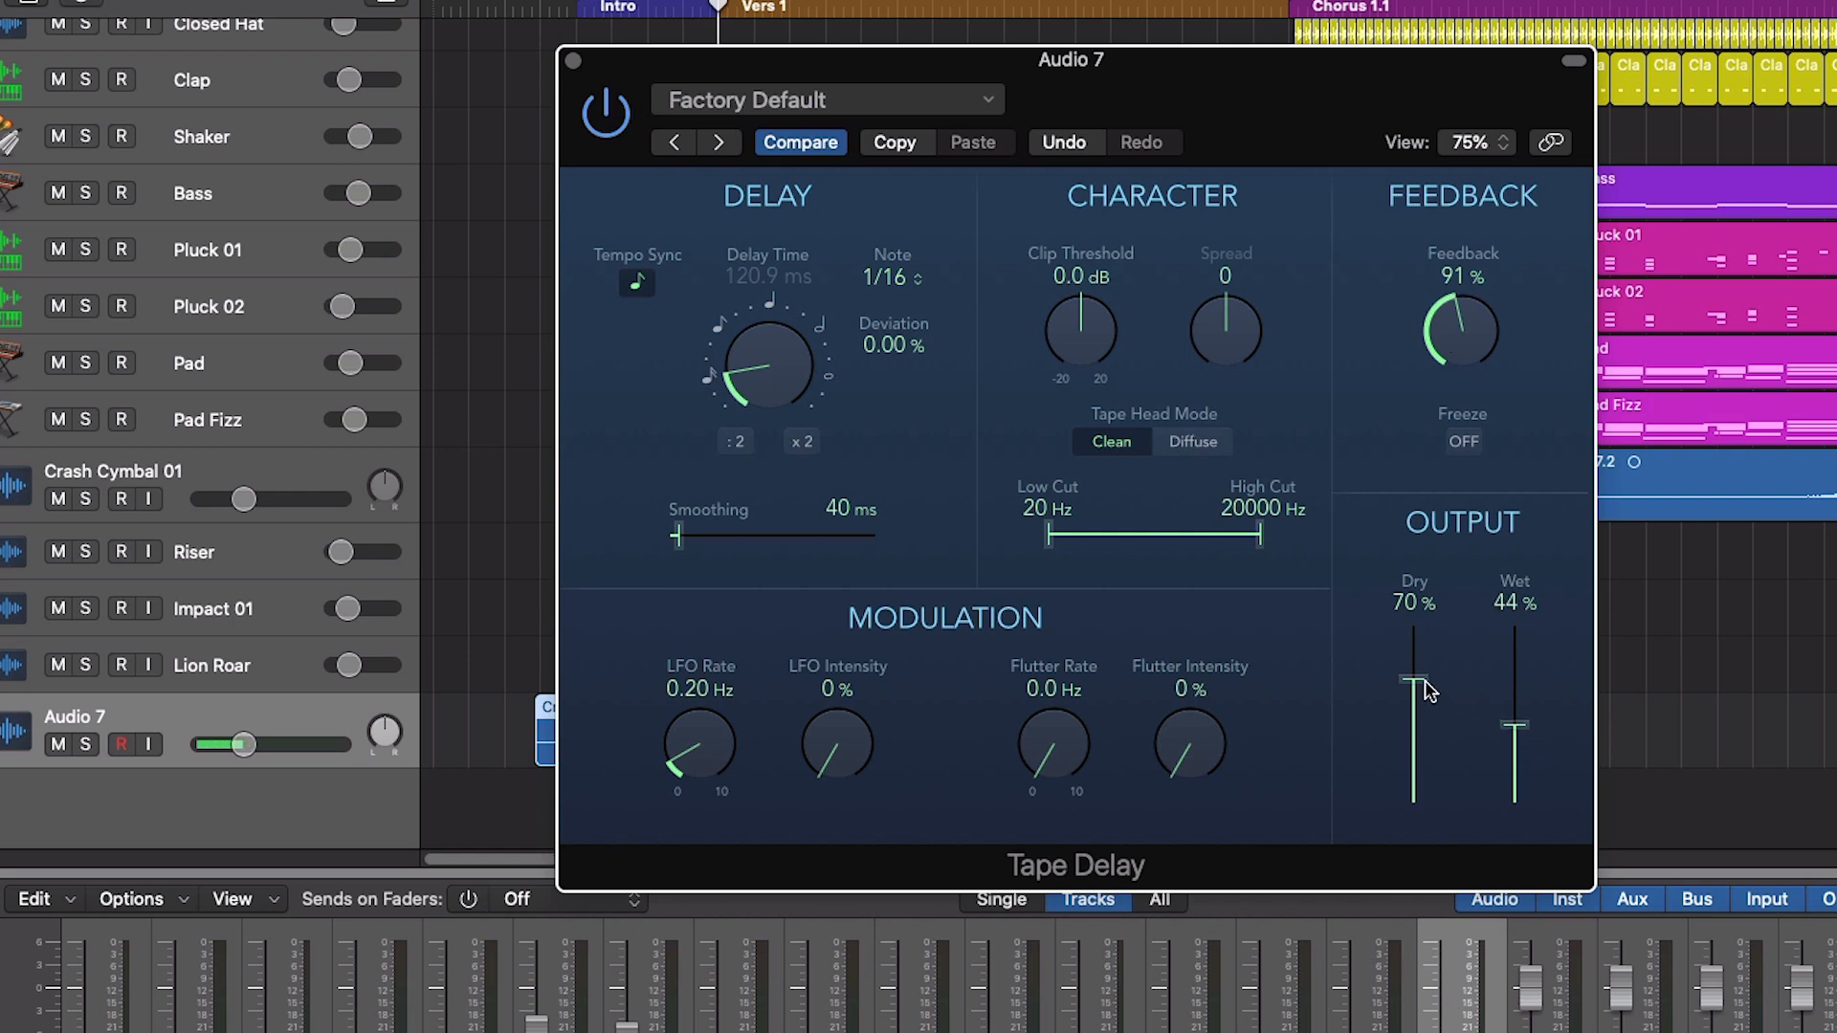
drag(1421, 682, 1417, 704)
drag(1523, 739, 1524, 731)
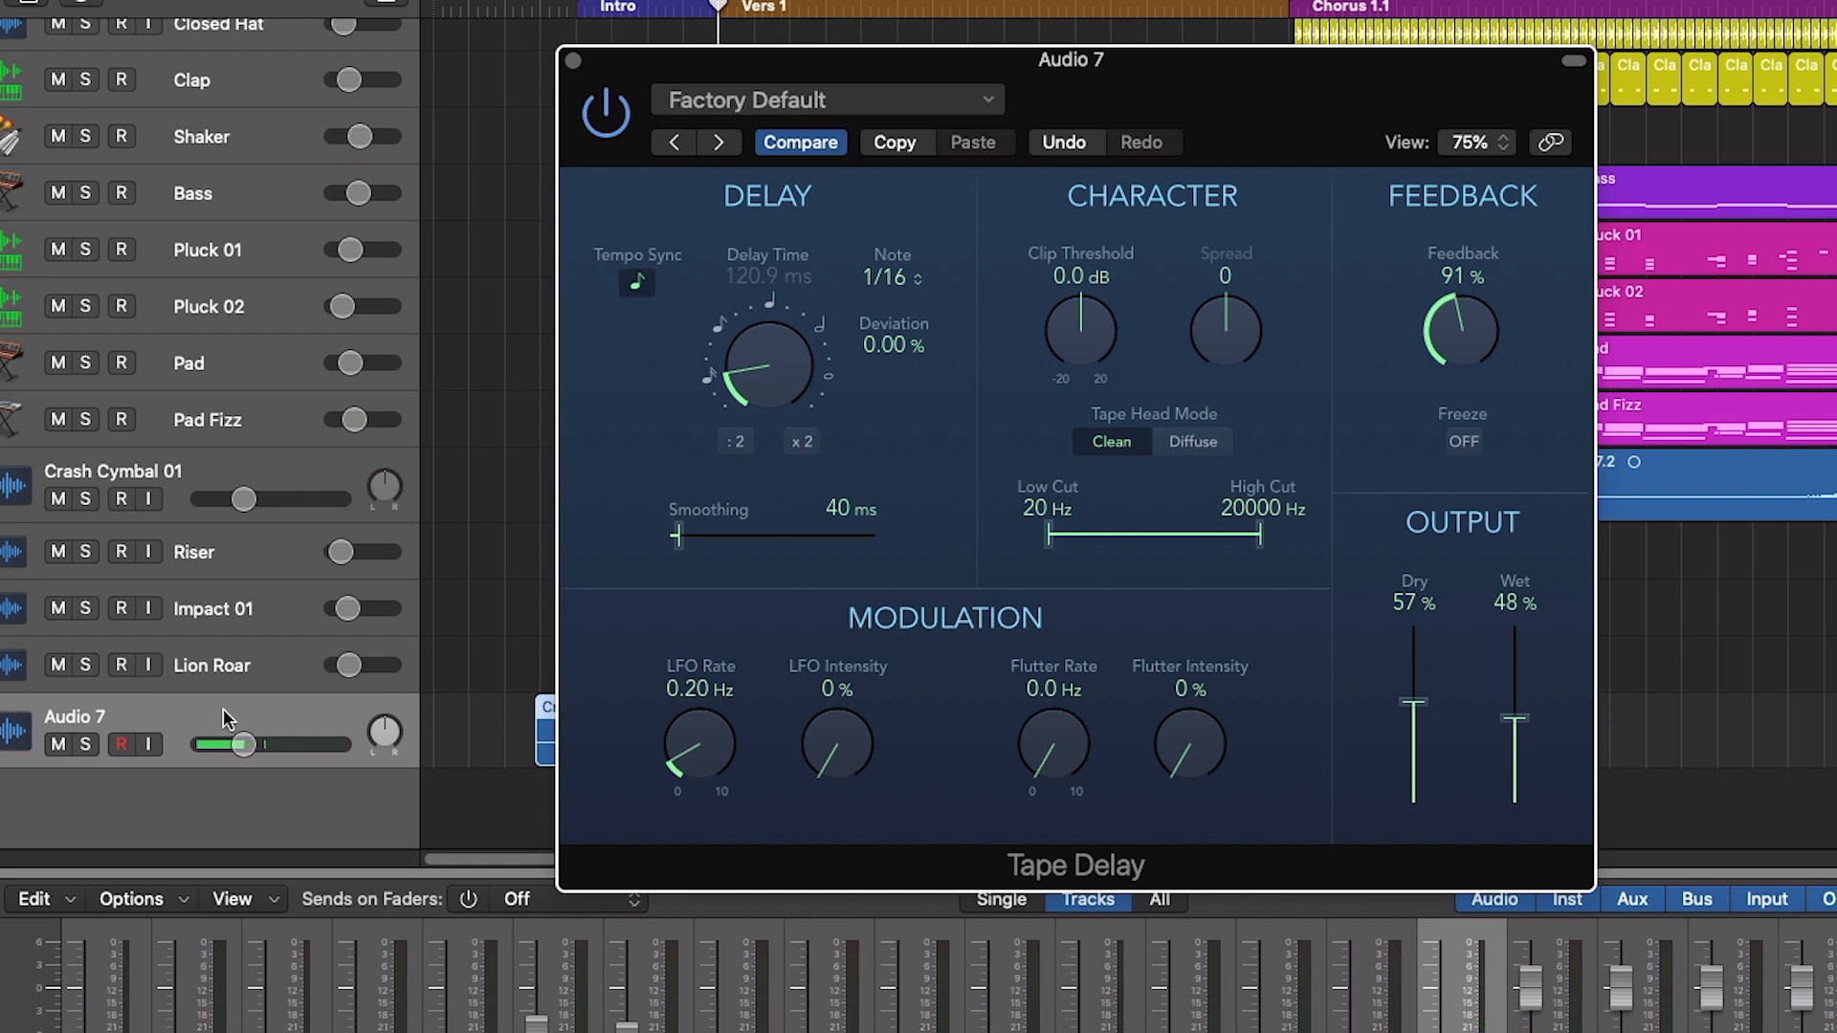
drag(1420, 713, 1522, 727)
drag(1327, 72, 1562, 50)
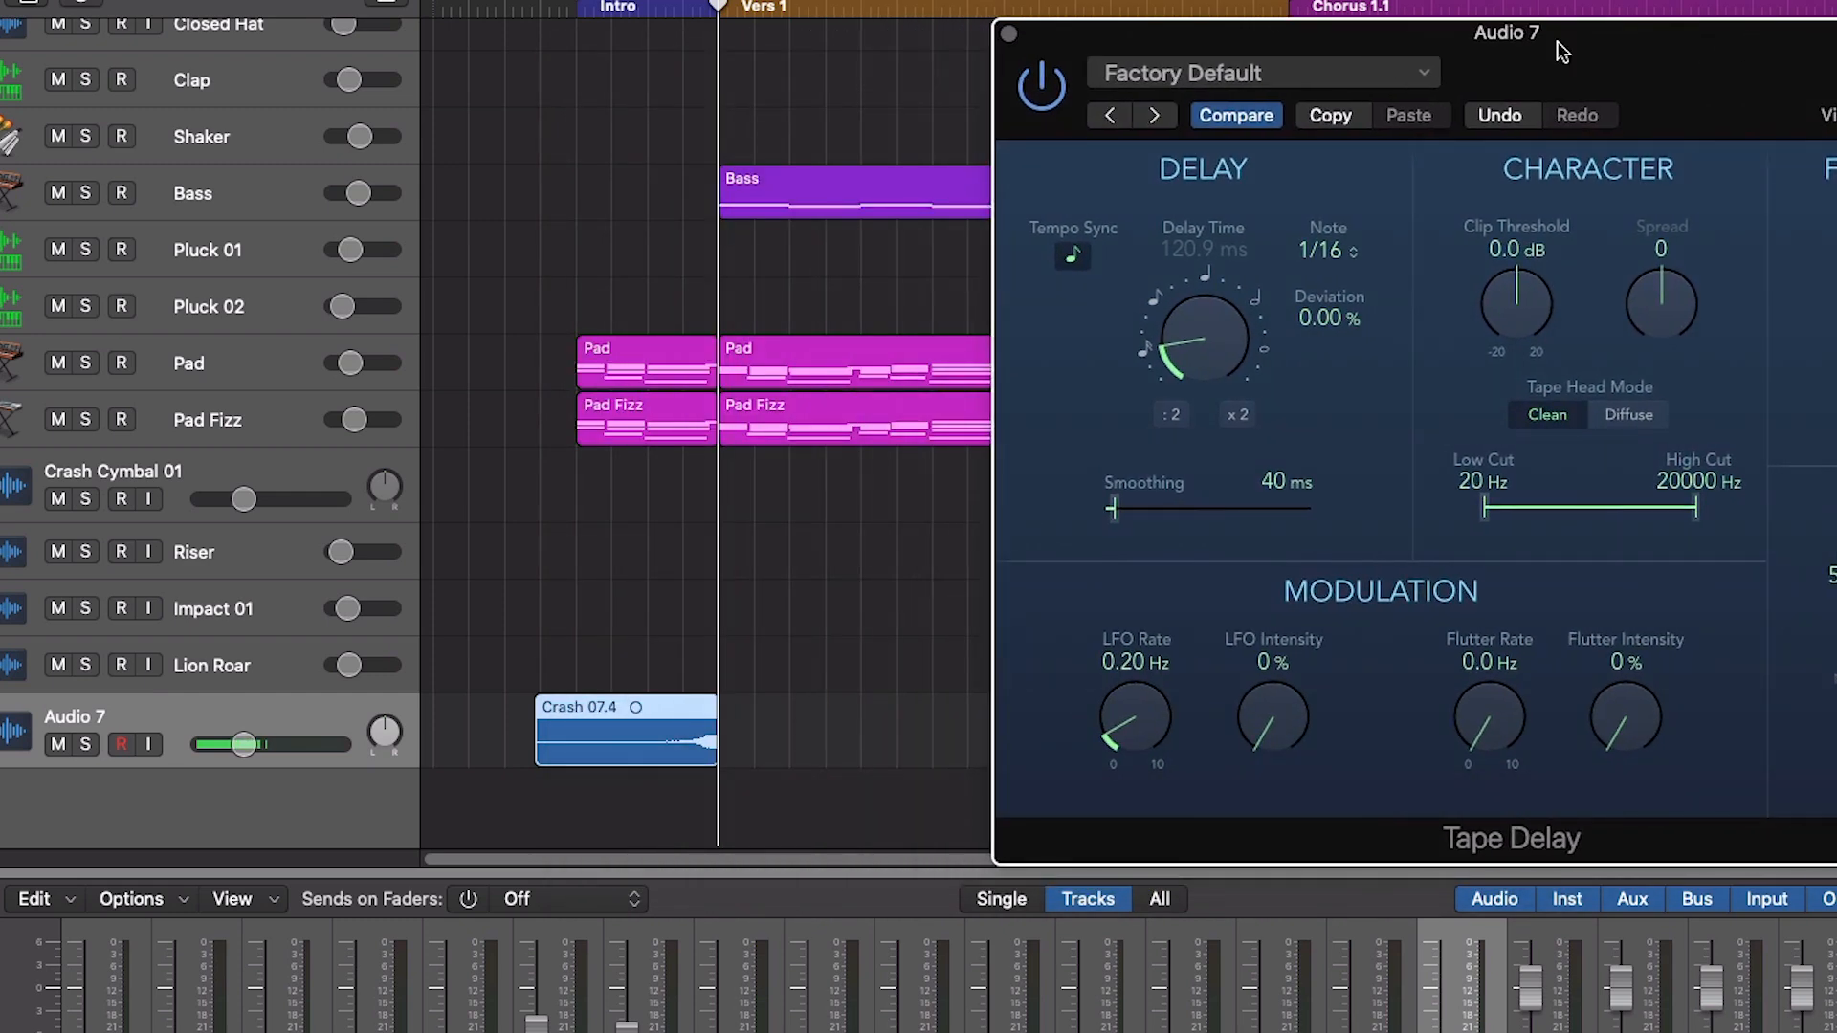
- Add a Channel EQ to Audio 7 with a low cut at 454 Hz, 12 dB/Oct and Q 0.21, and close it
click(612, 11)
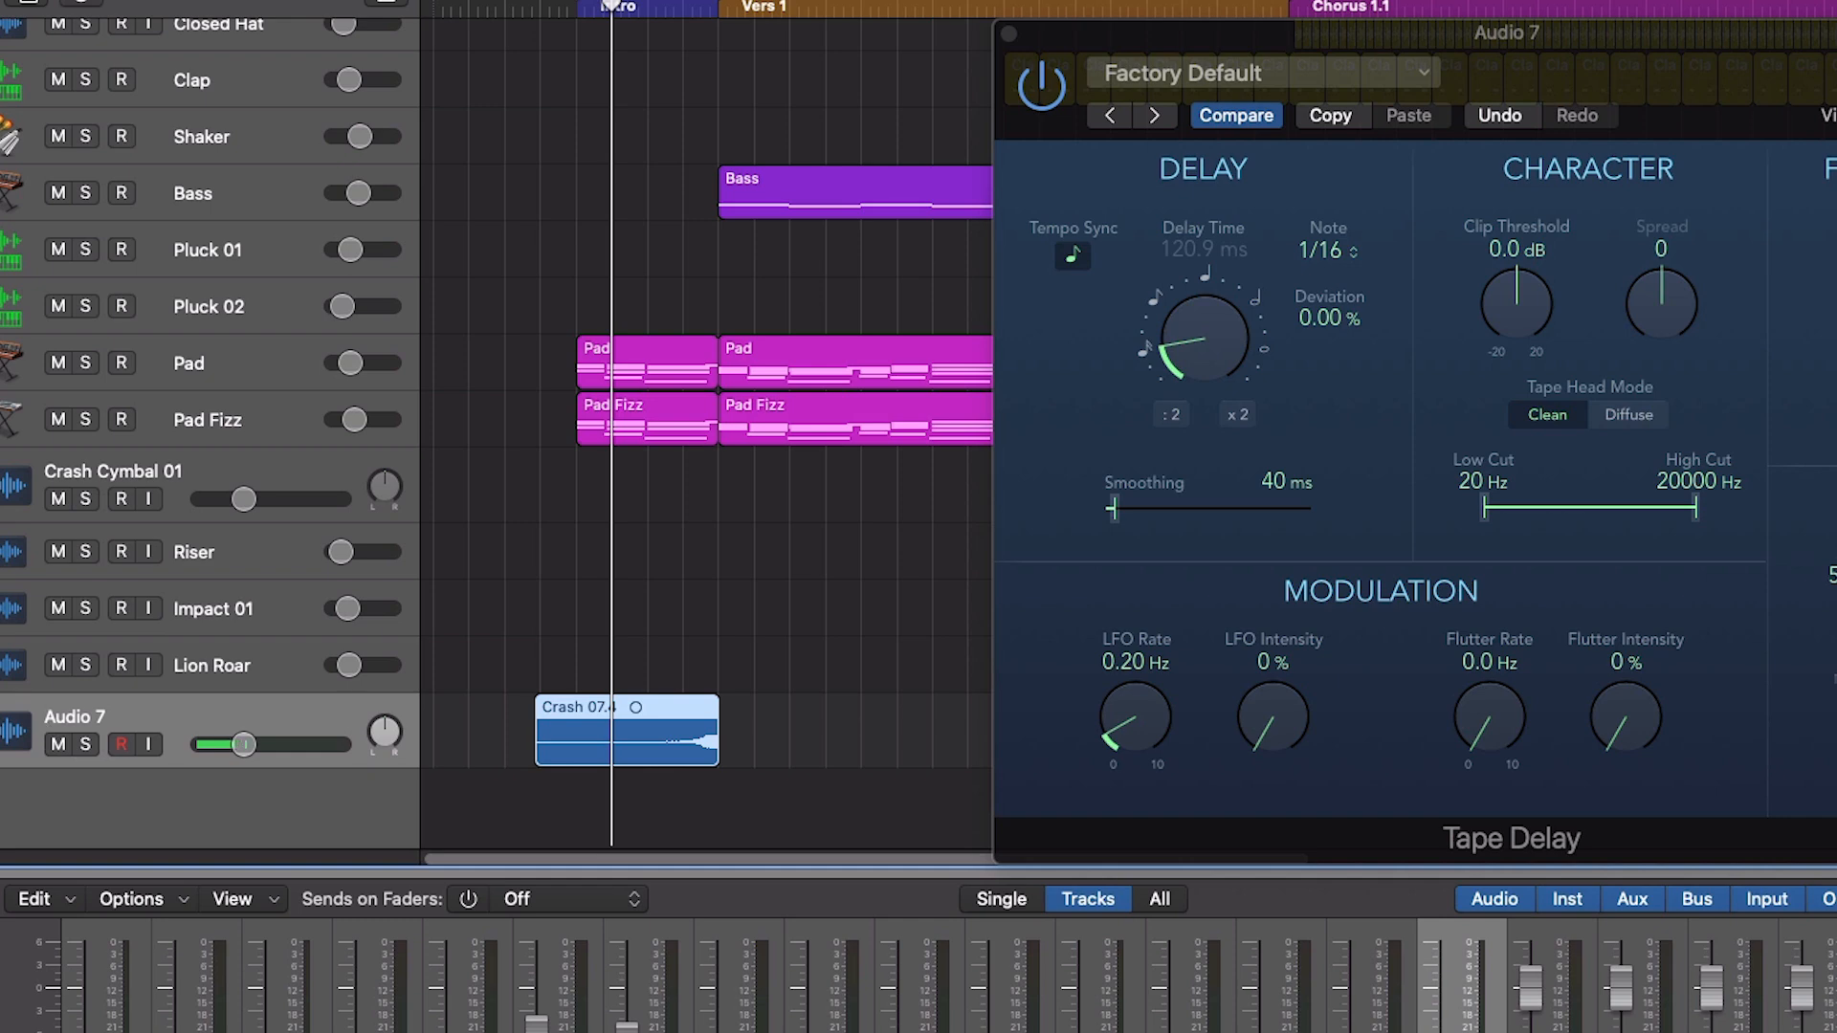
click(2, 651)
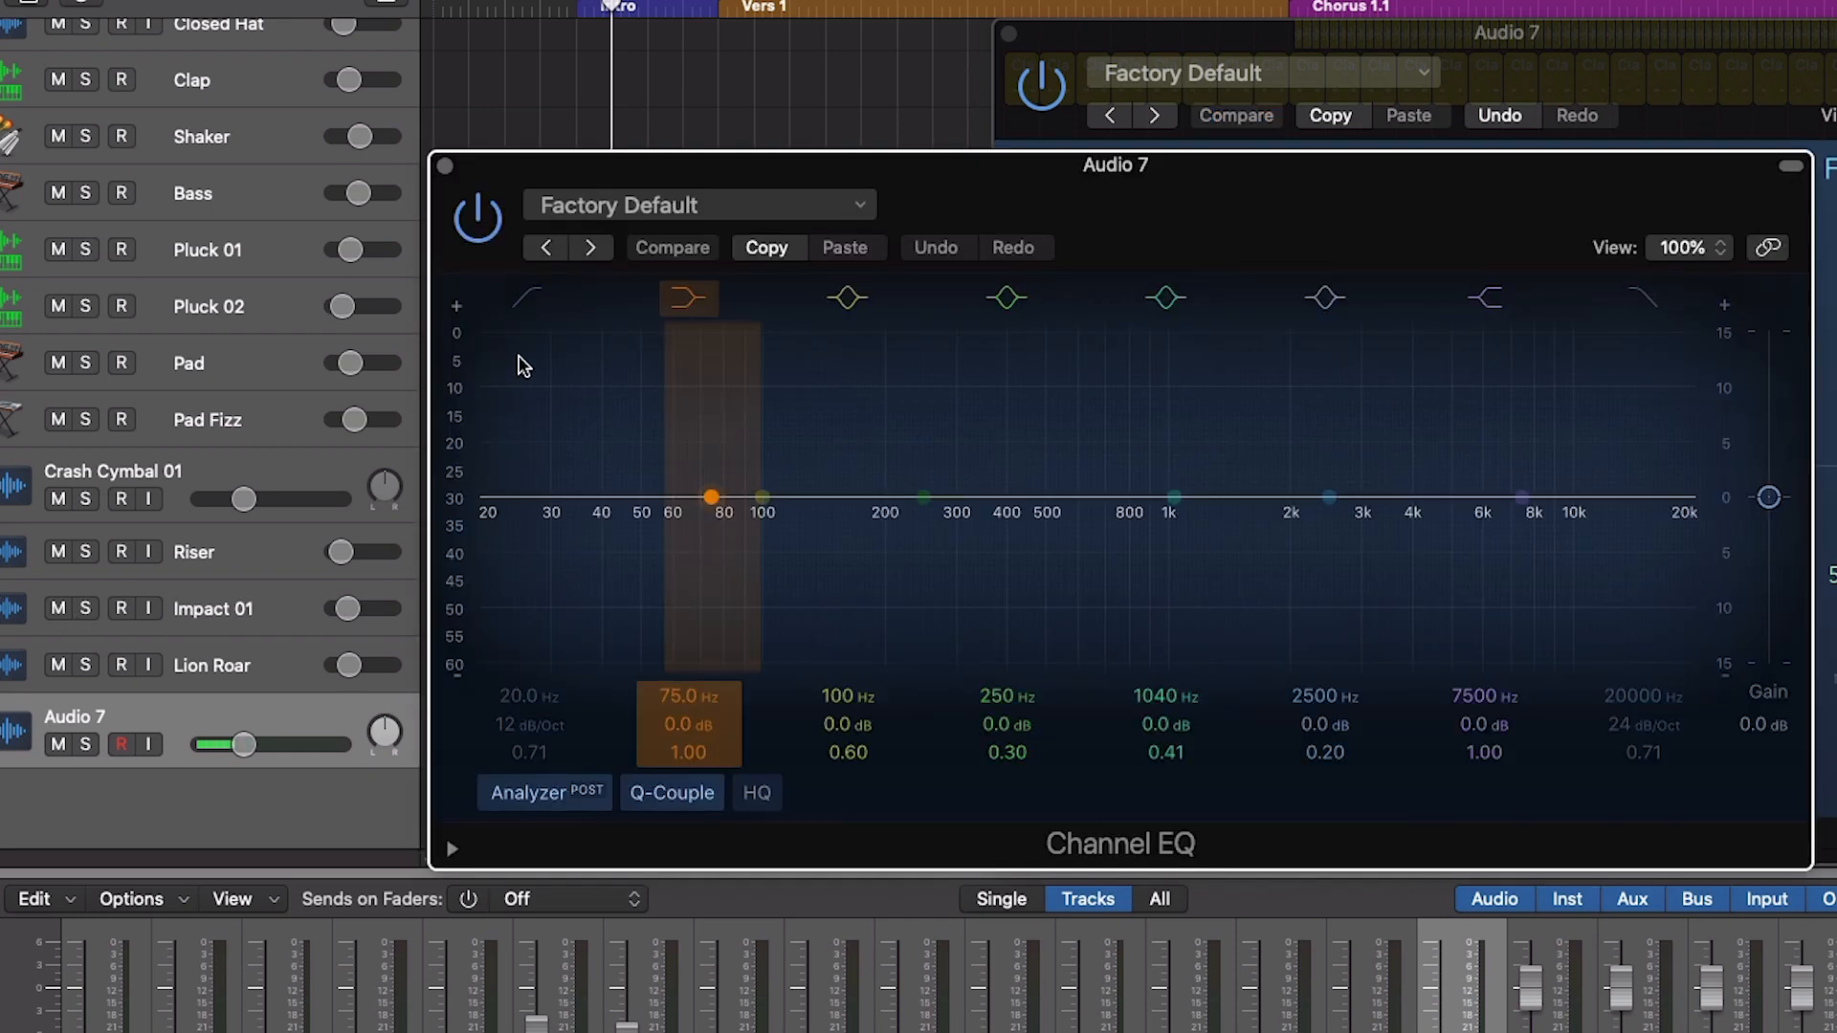
click(530, 304)
drag(484, 545, 1130, 604)
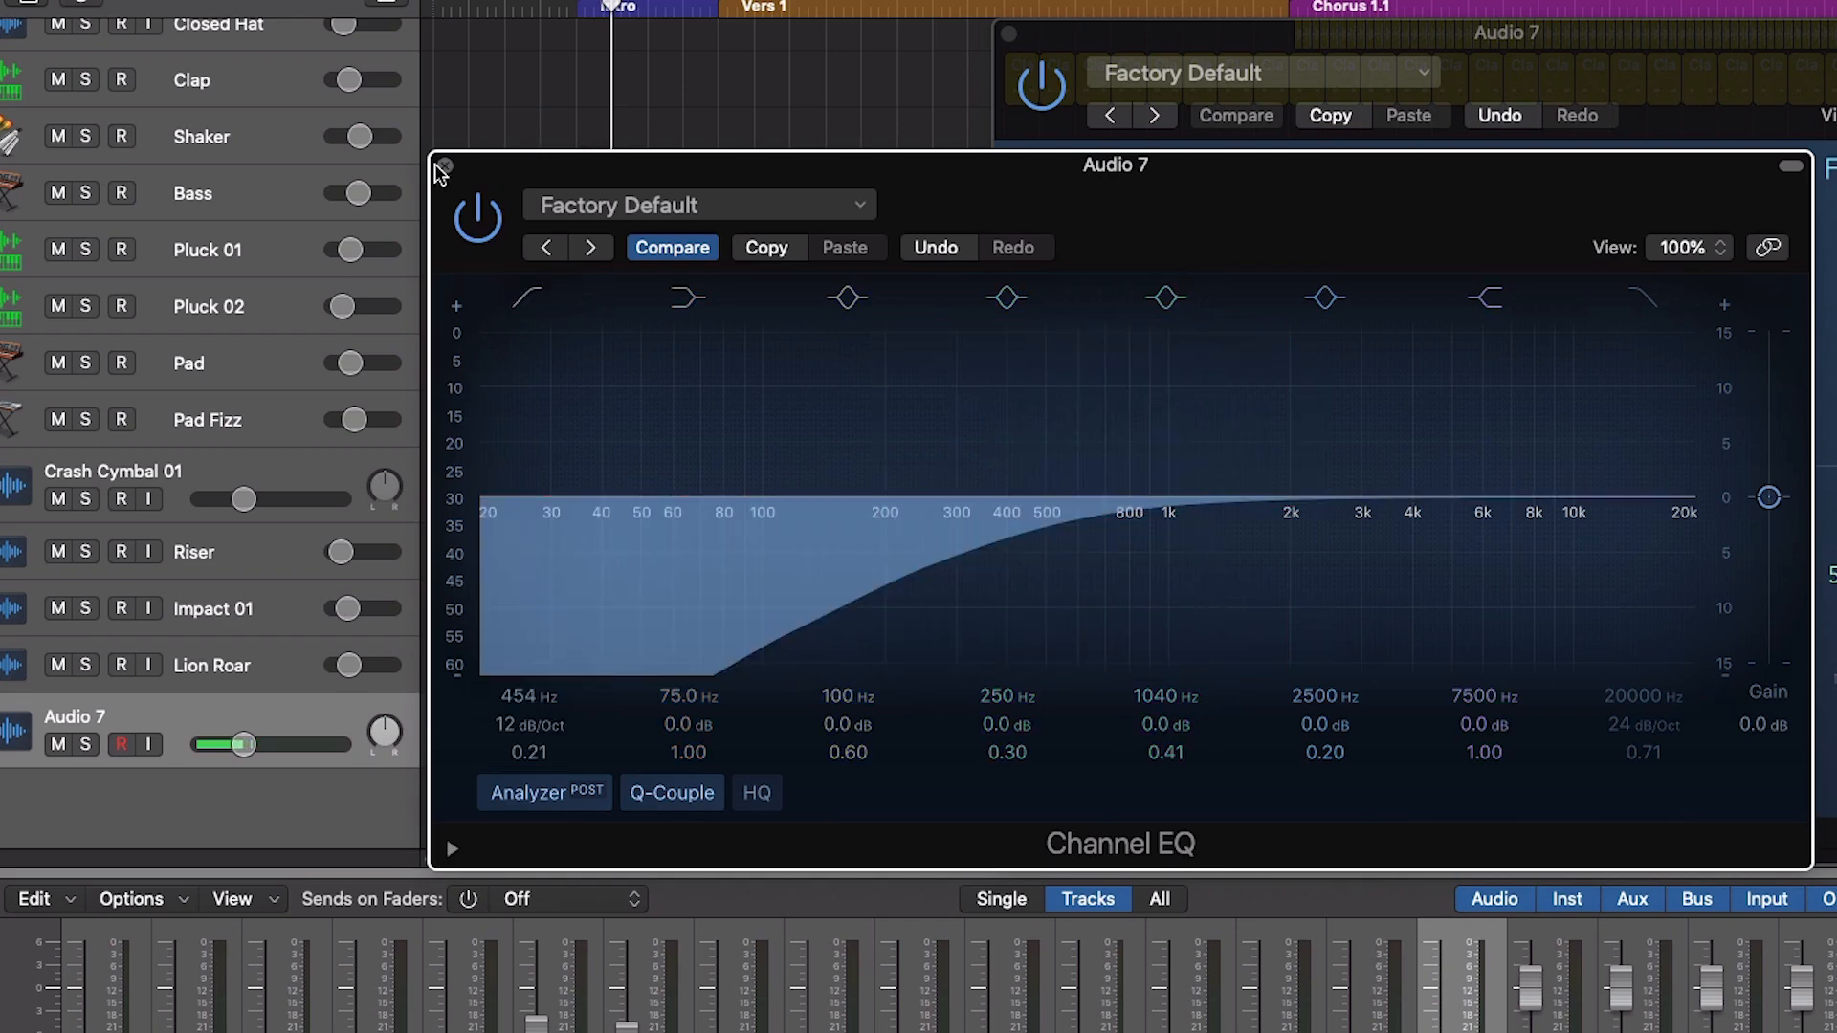
click(445, 165)
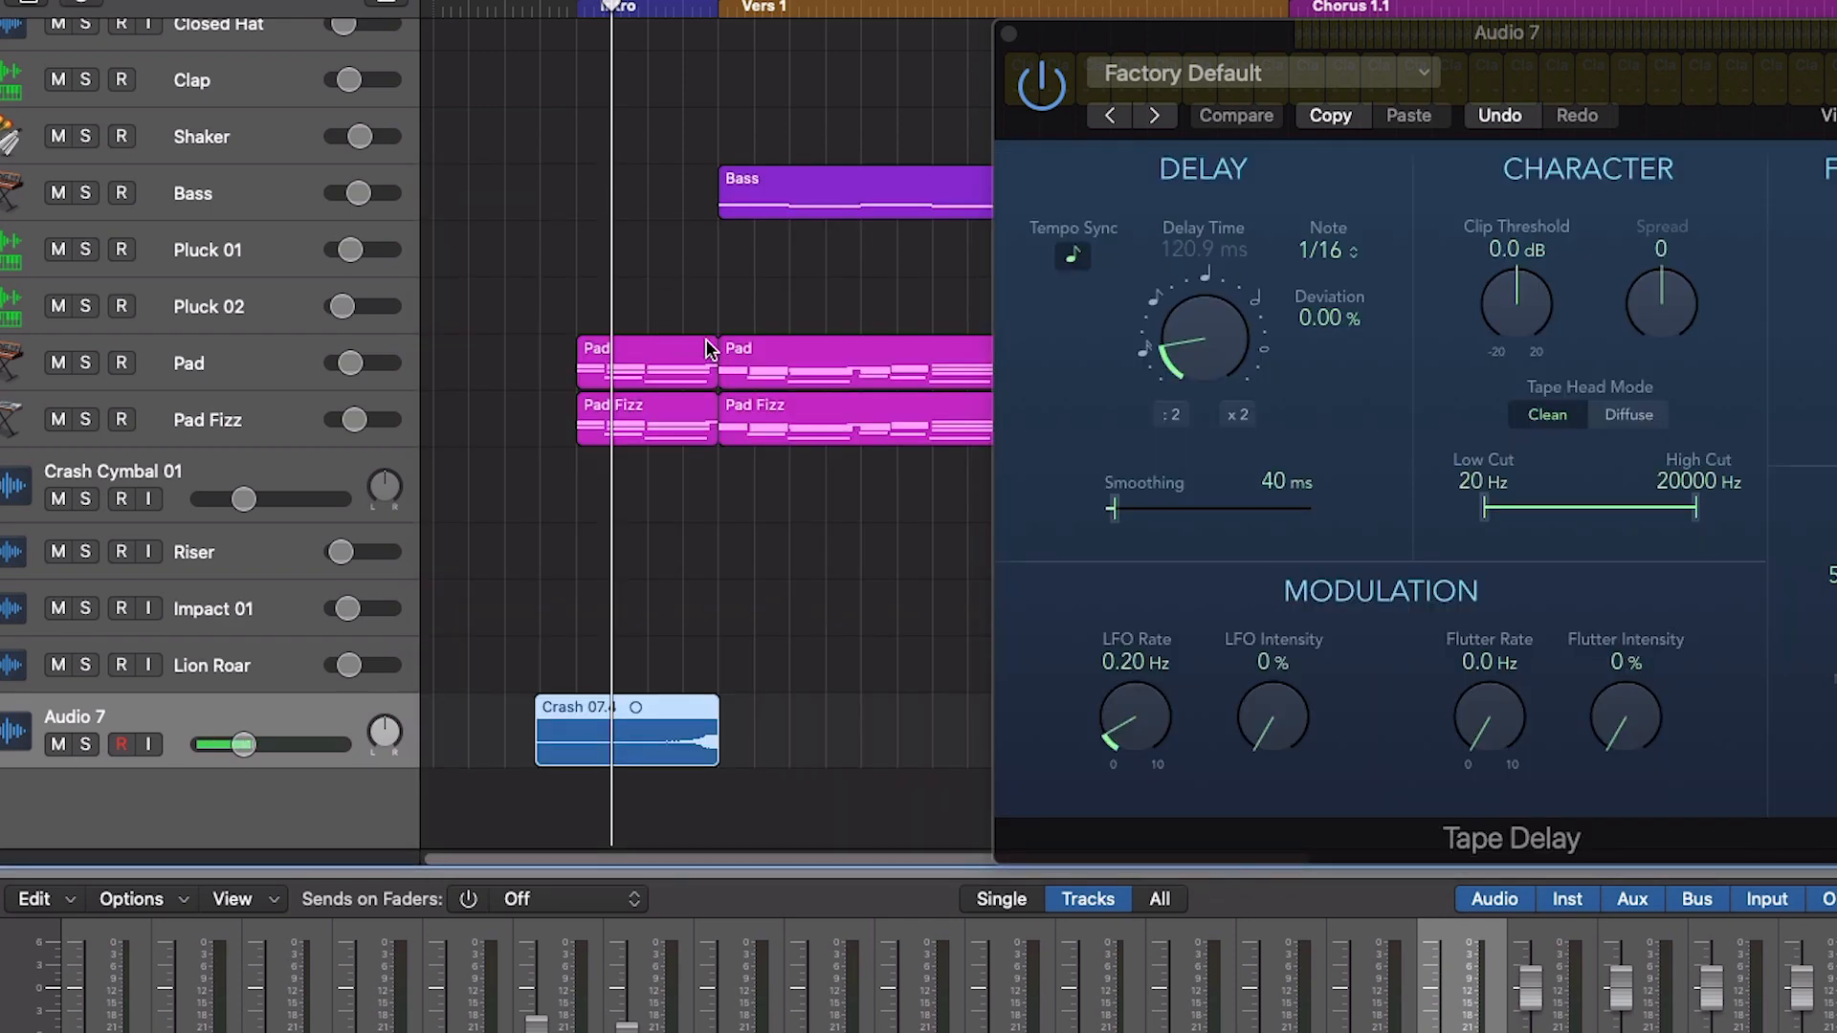
- Audition the crash from the intro and set the Tape Delay to 96% feedback, 47% dry and 62% wet
click(648, 21)
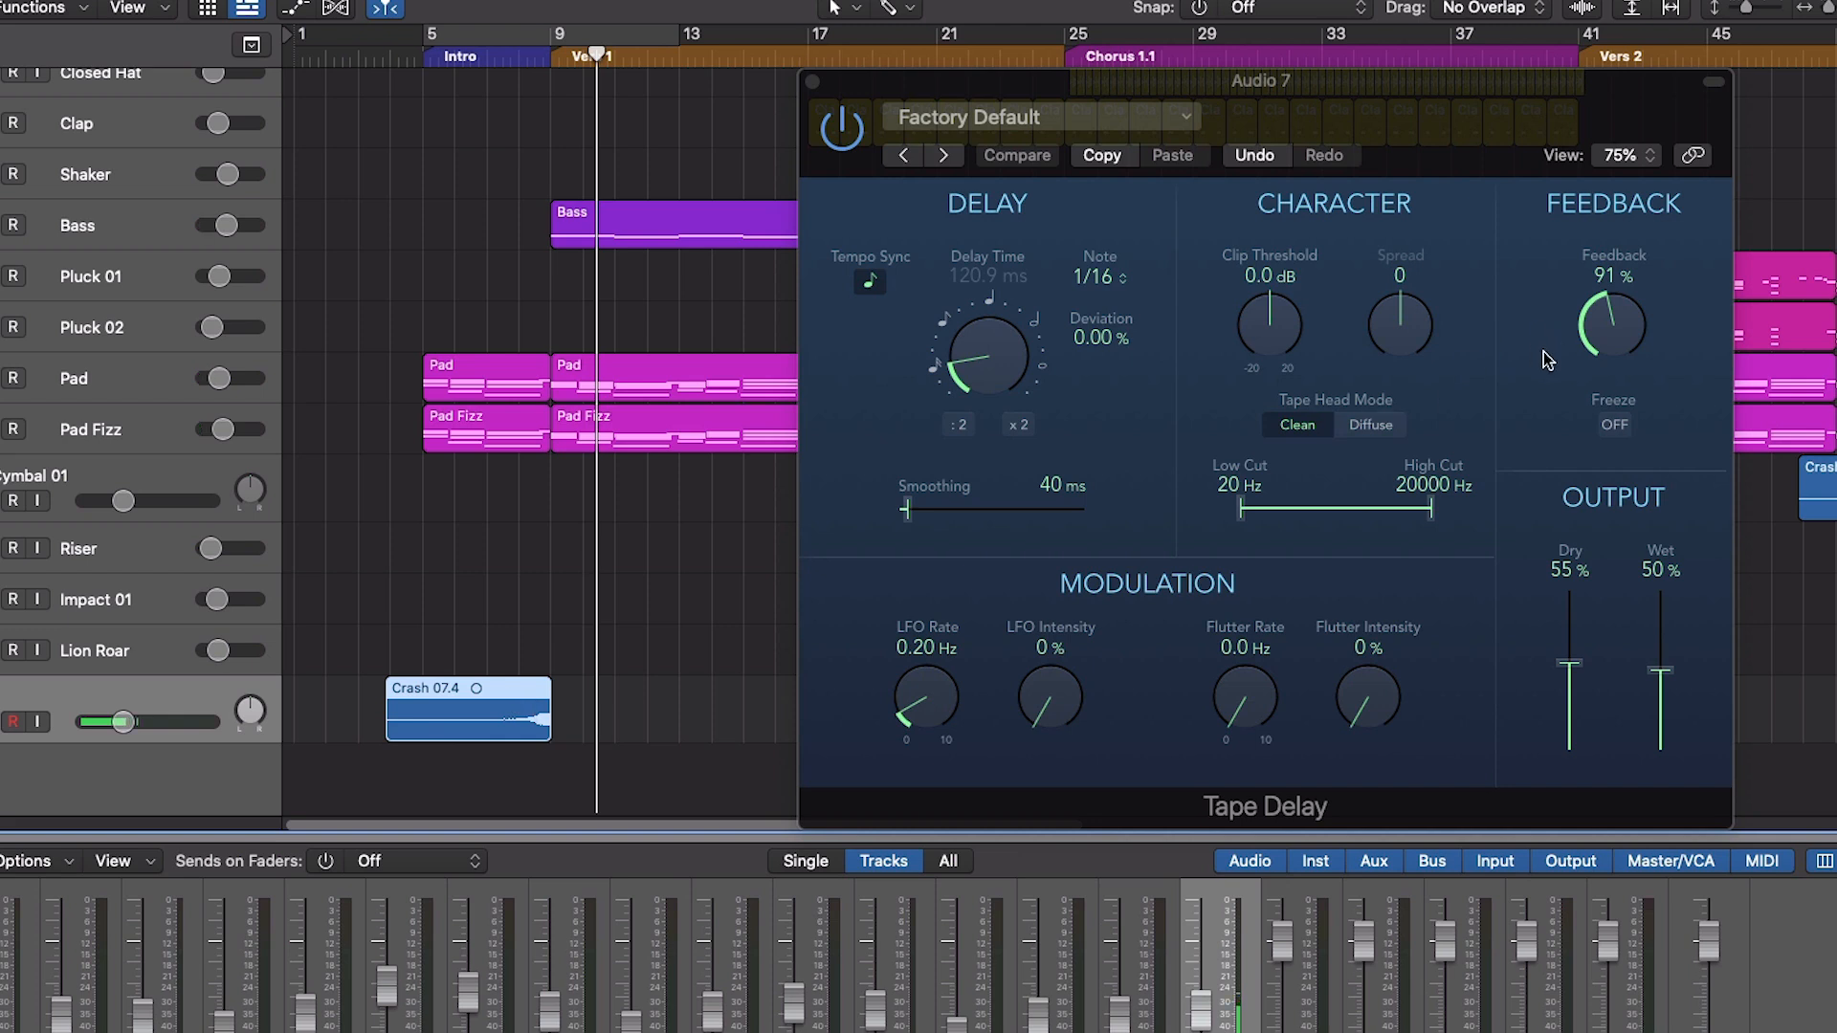
drag(1609, 347, 1611, 332)
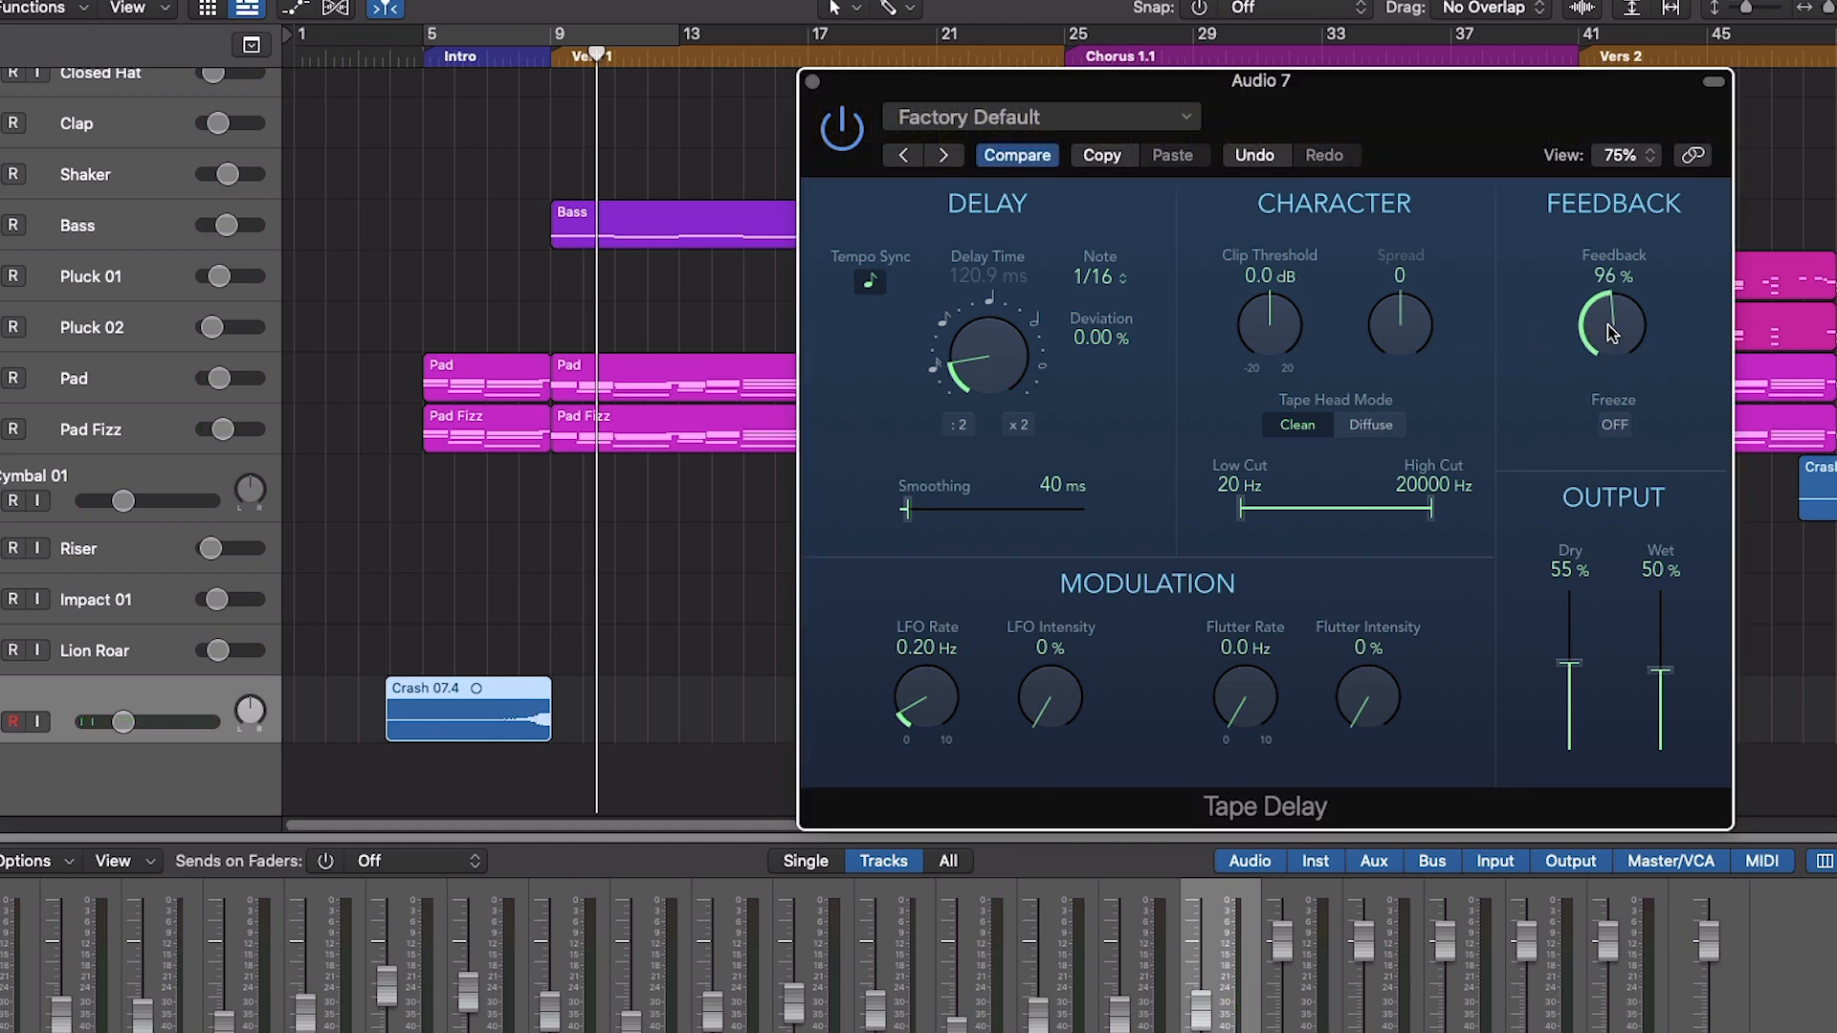
mouse_move(1669, 678)
mouse_down()
mouse_move(1589, 660)
mouse_move(1662, 658)
mouse_up()
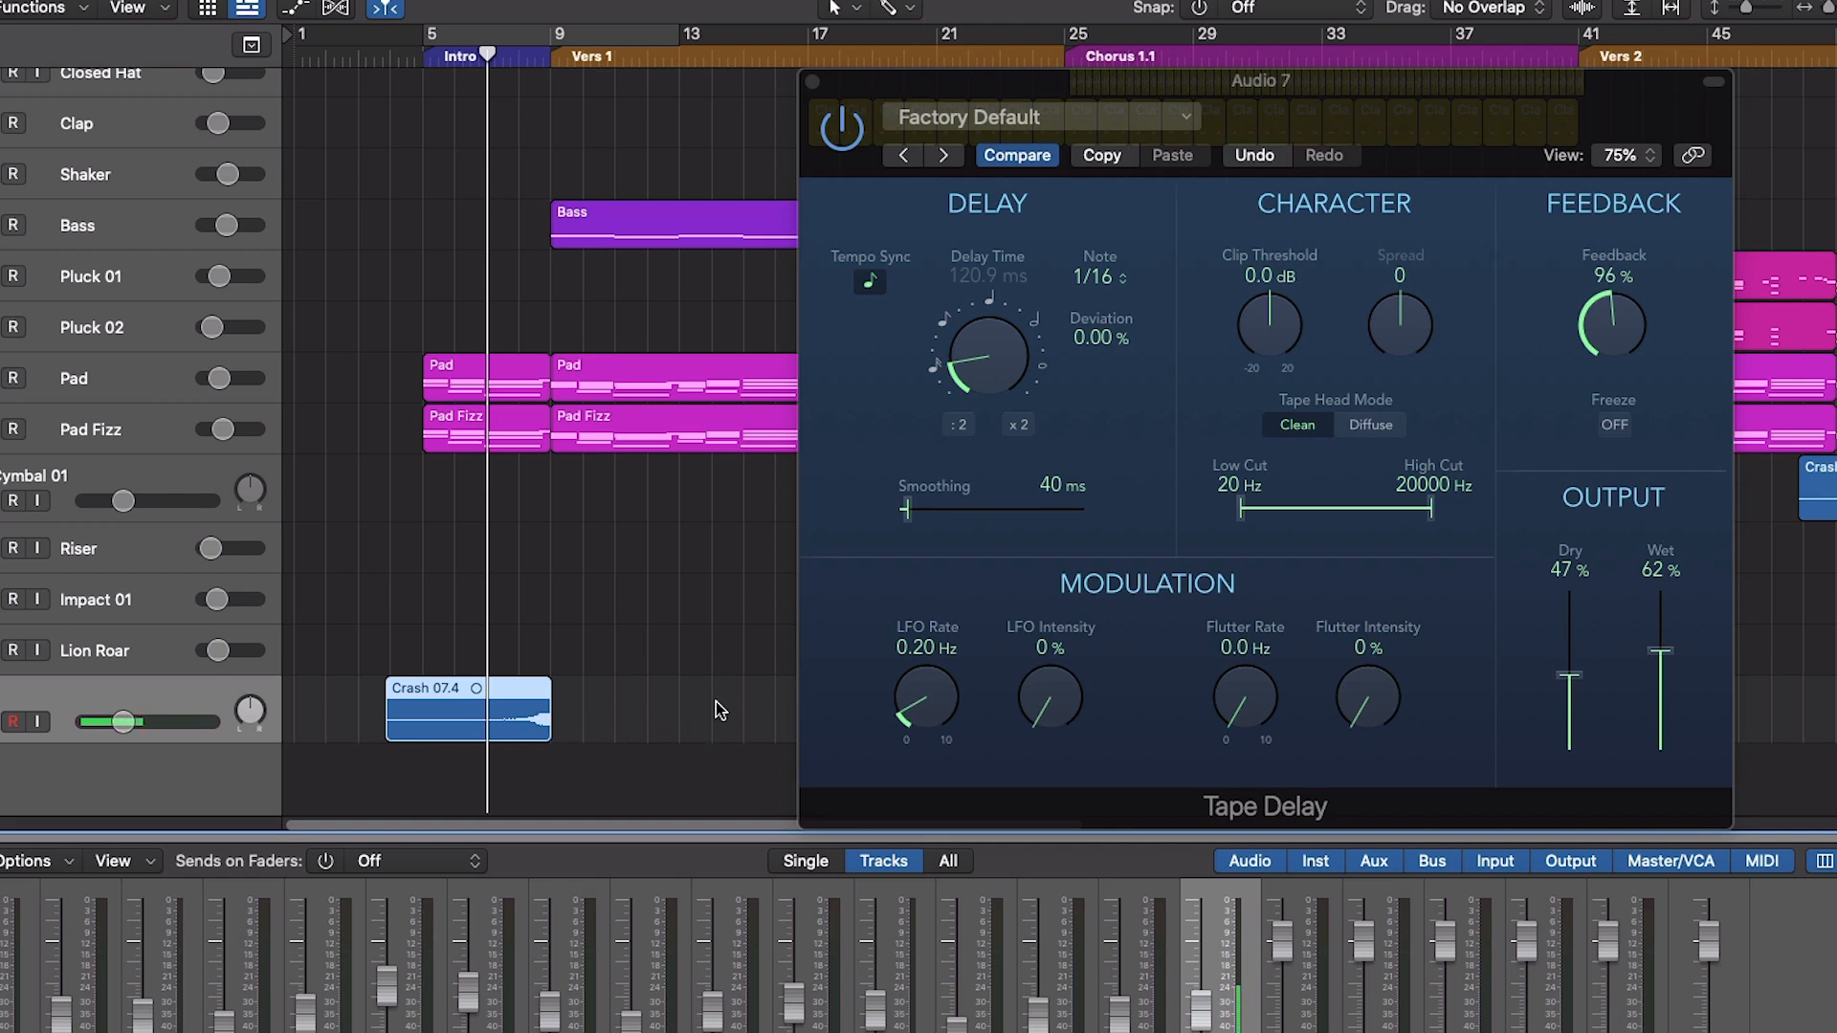
- Play the transition into Vers 1, raise the Tape Delay to 97% feedback and 67% wet, and return the playhead to the intro
key(space)
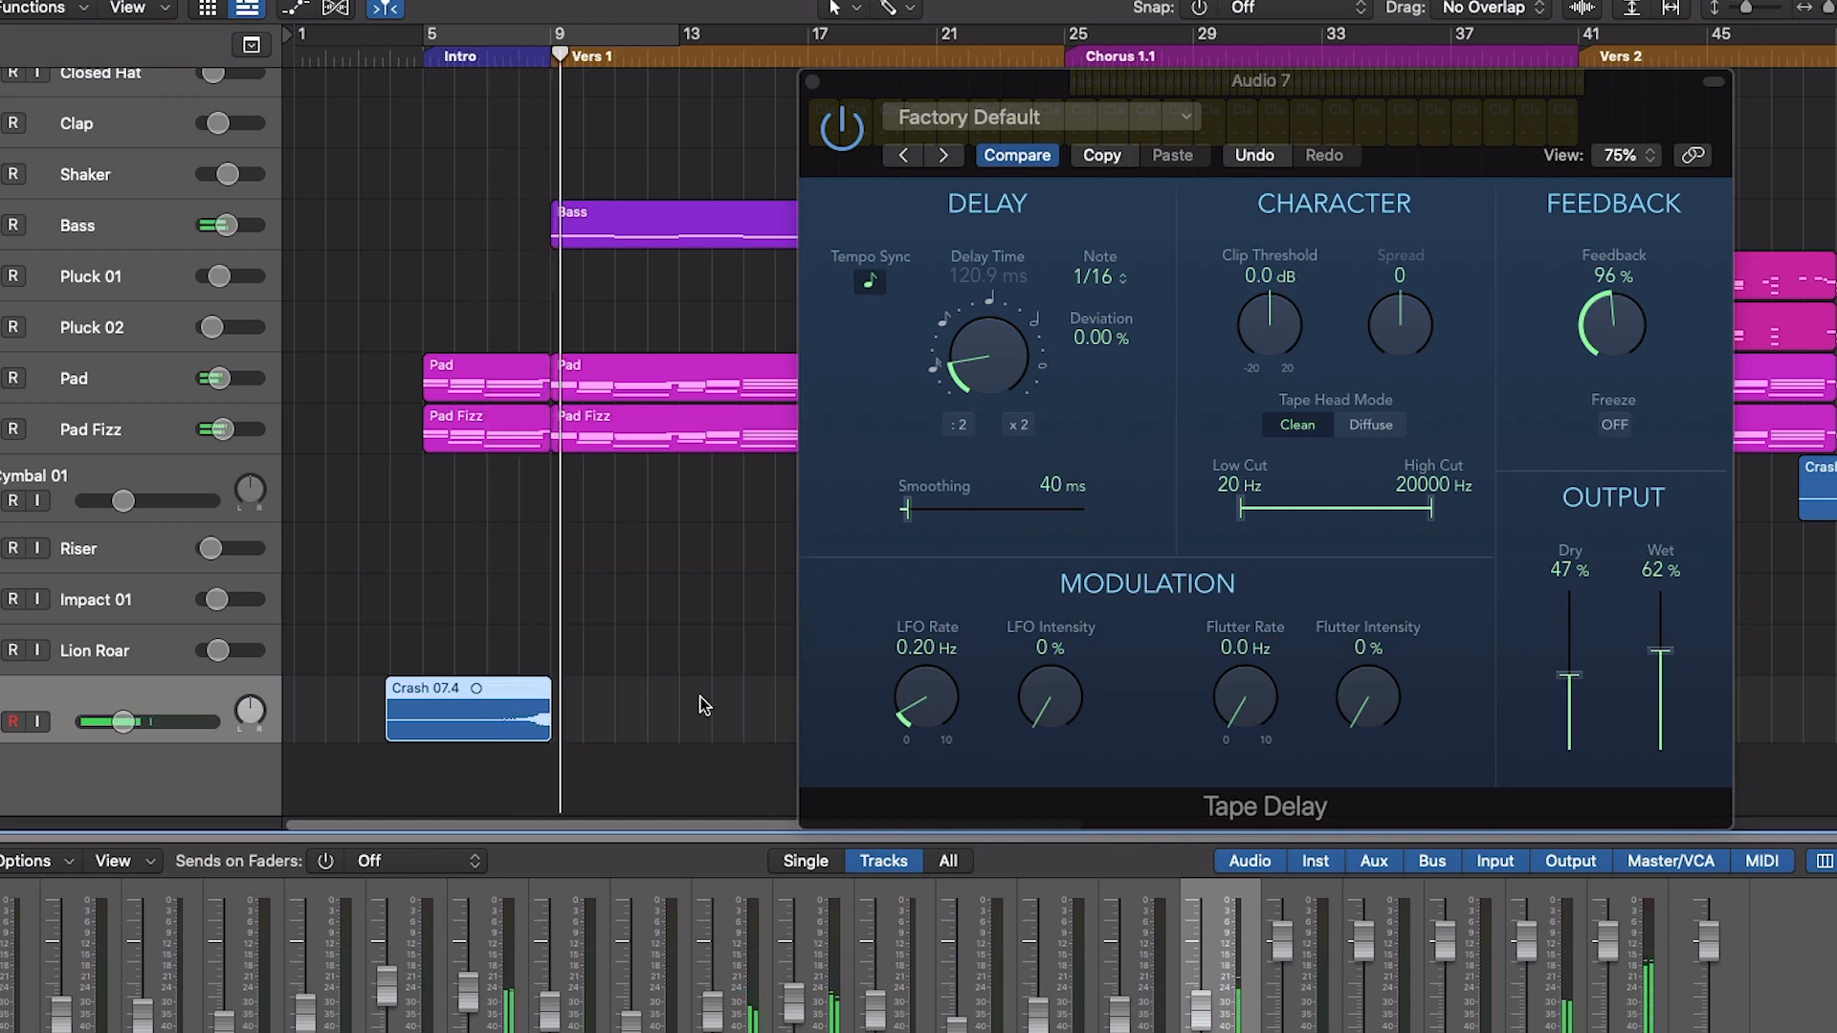
key(space)
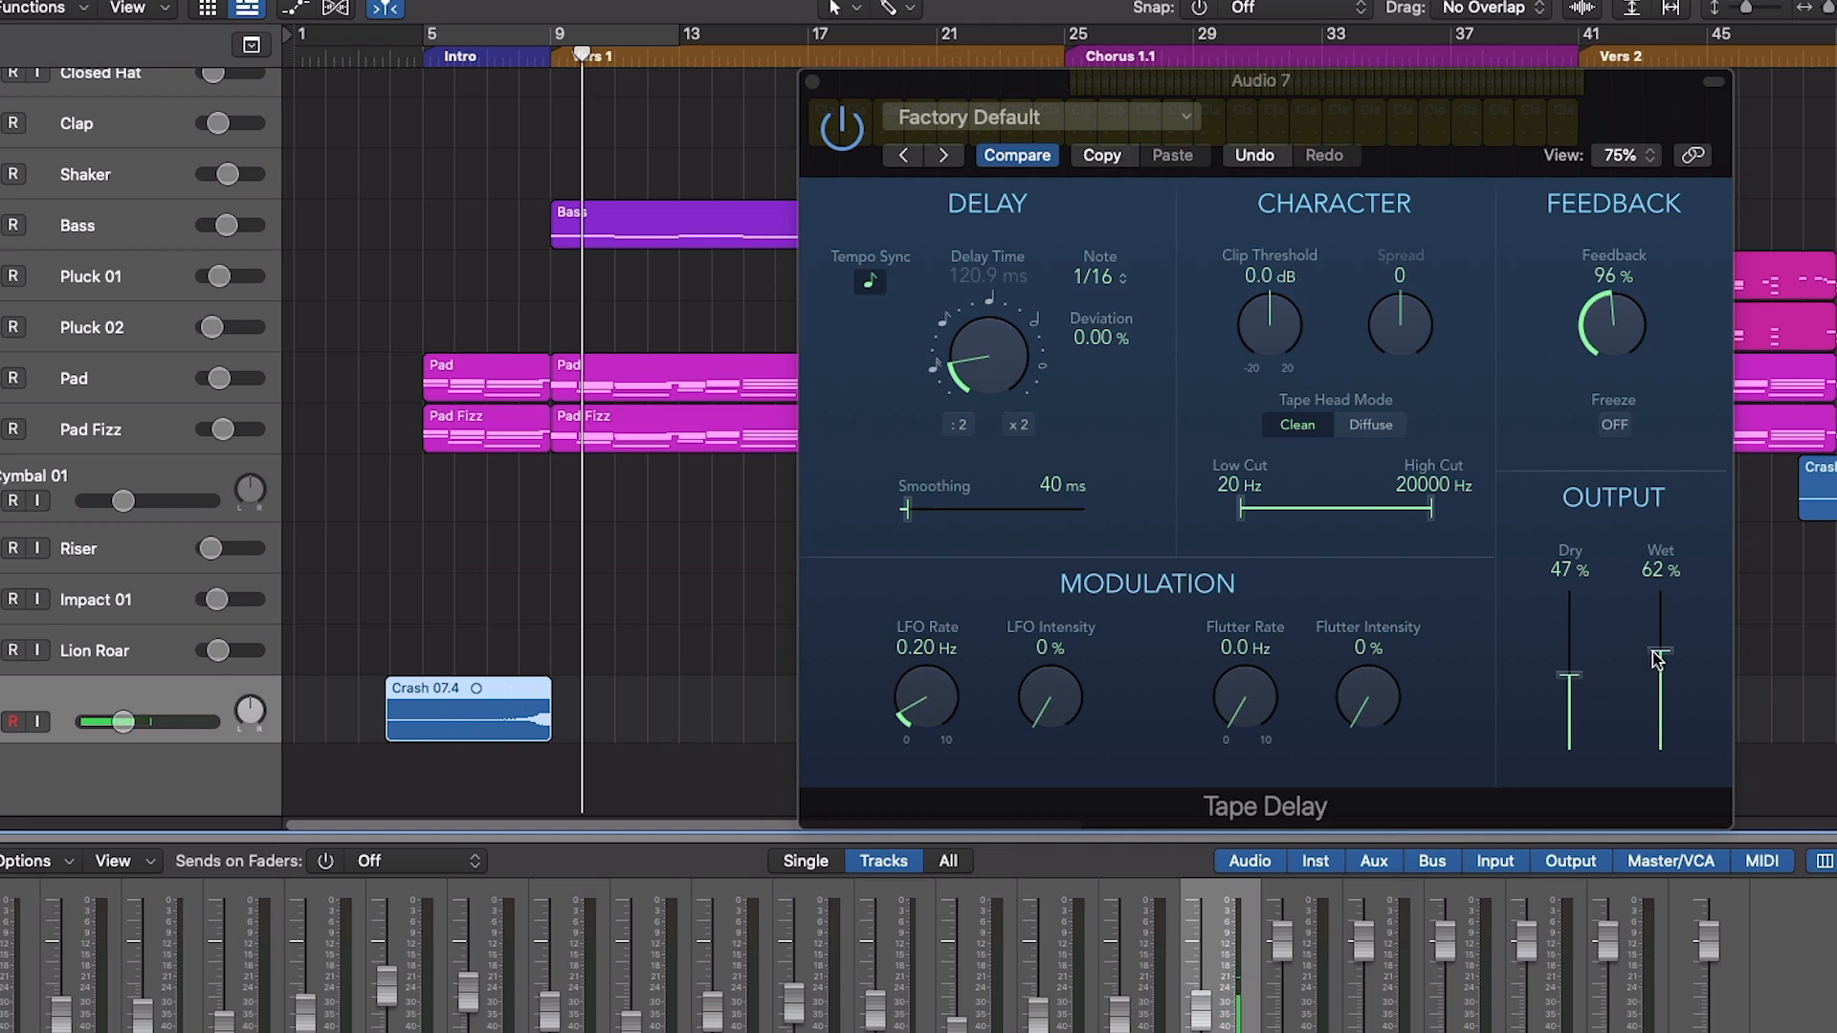
drag(1663, 655, 1664, 543)
scroll(1605, 371, up, 1)
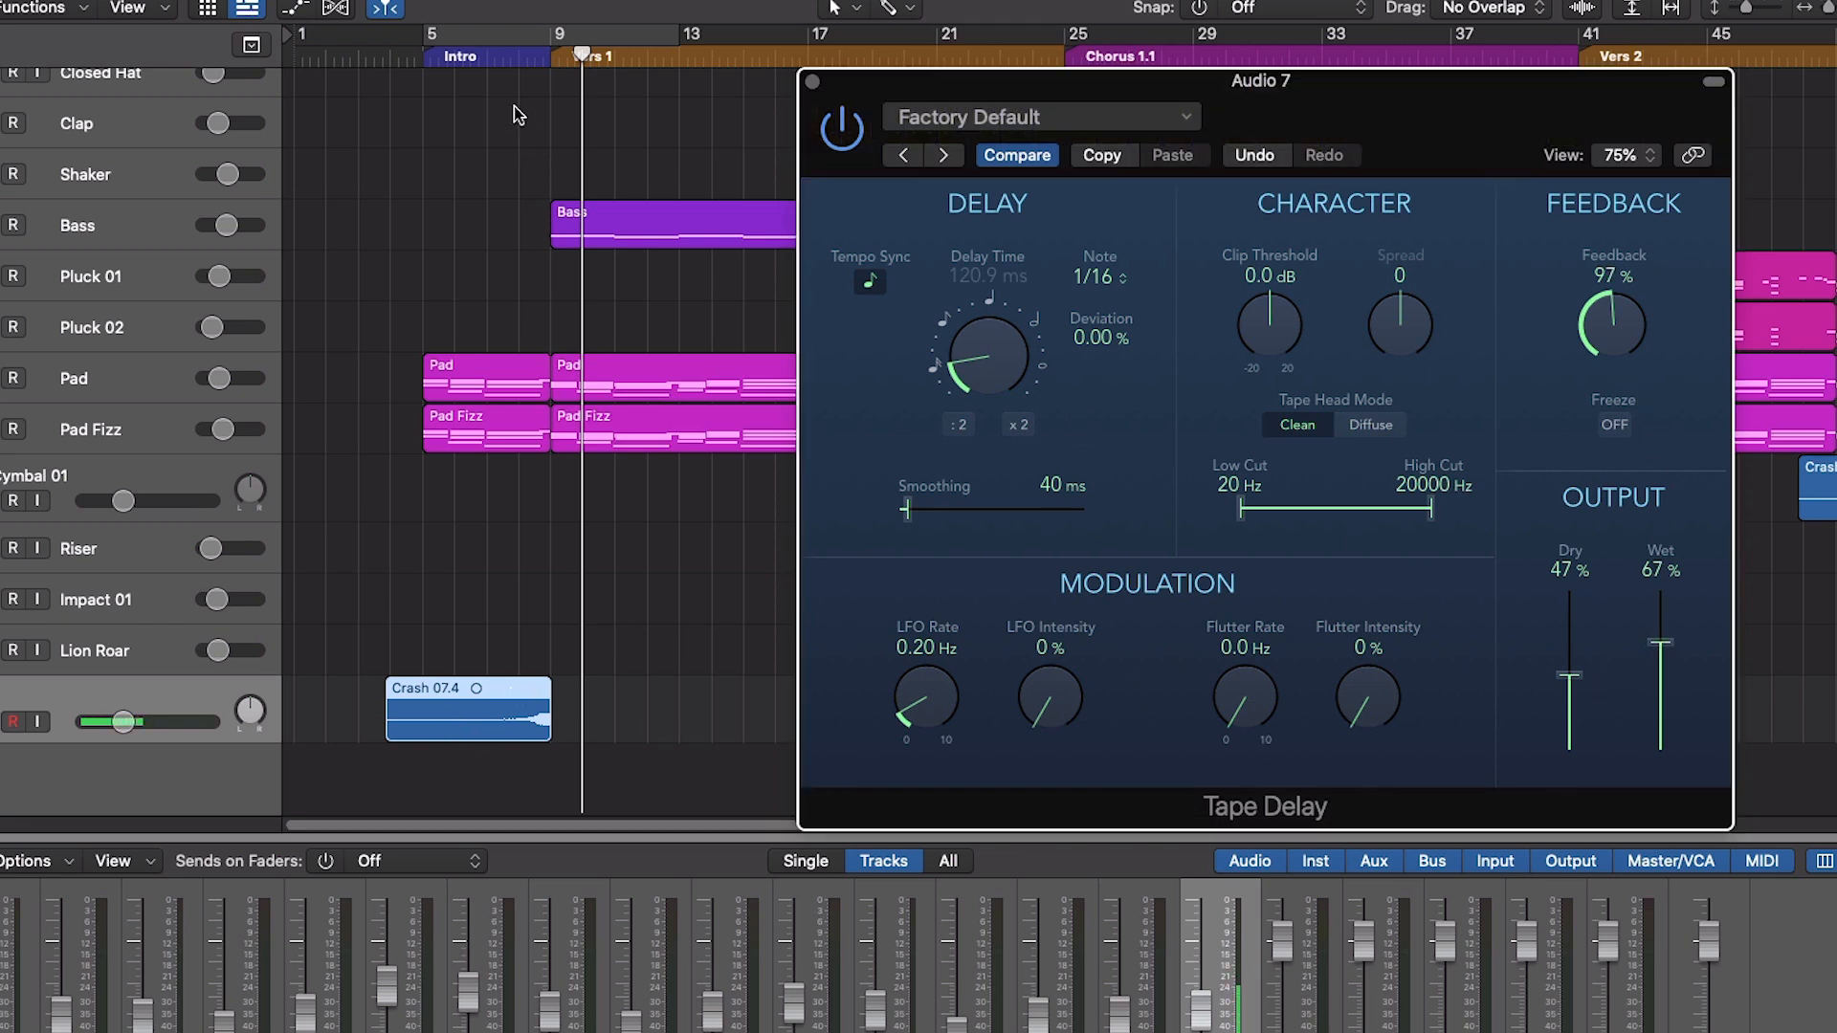
click(475, 63)
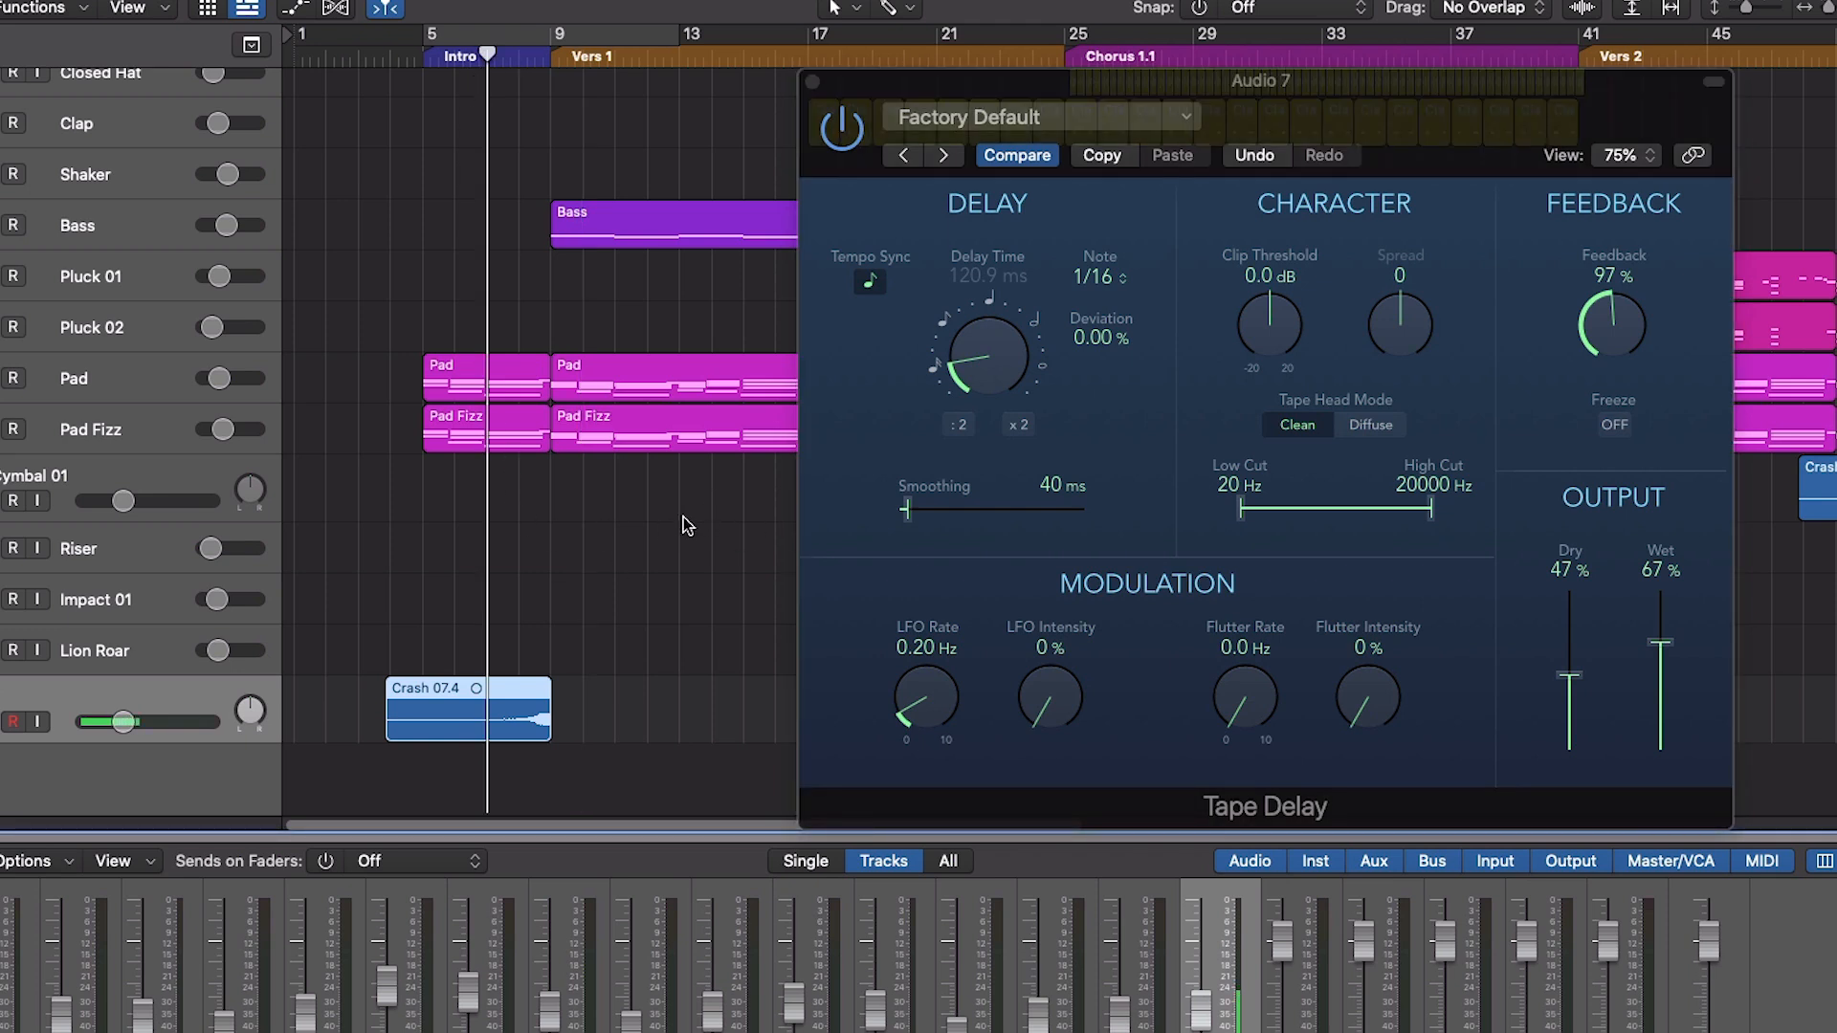
- Lower the Audio 7 track volume to -14.6 dB, audition the transition and reduce the volume further
click(135, 730)
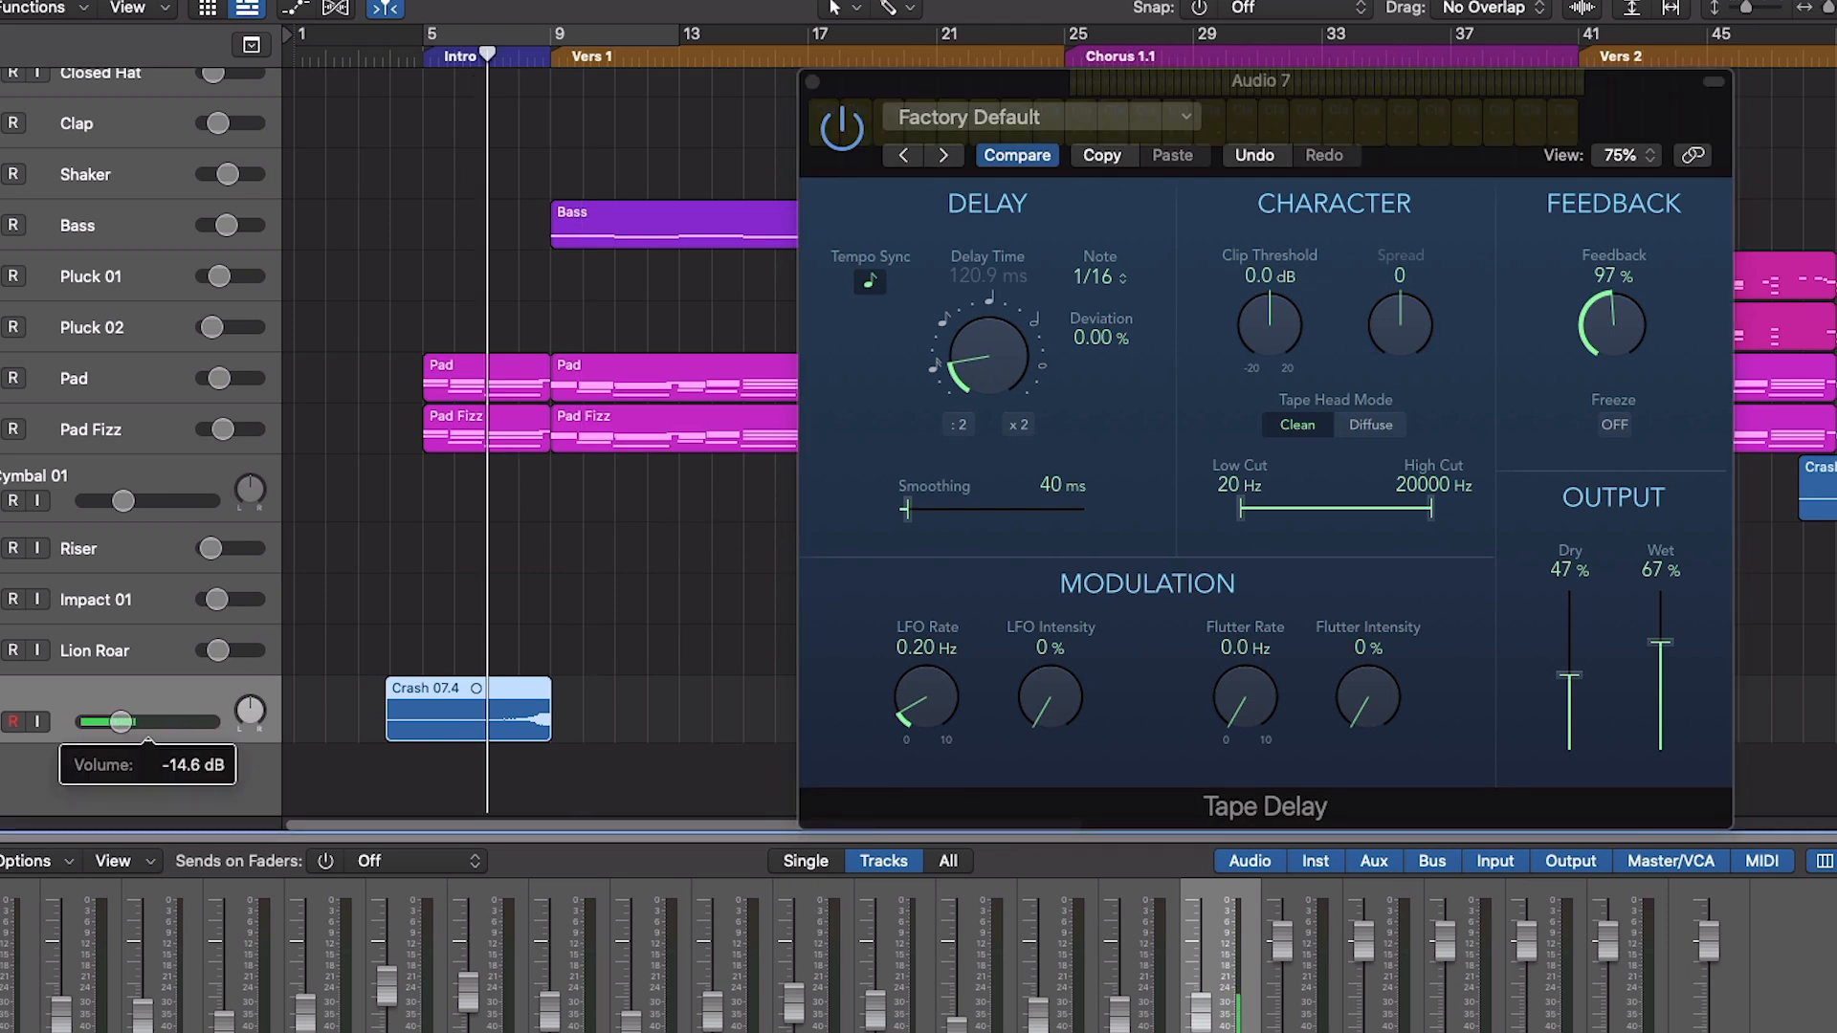
key(space)
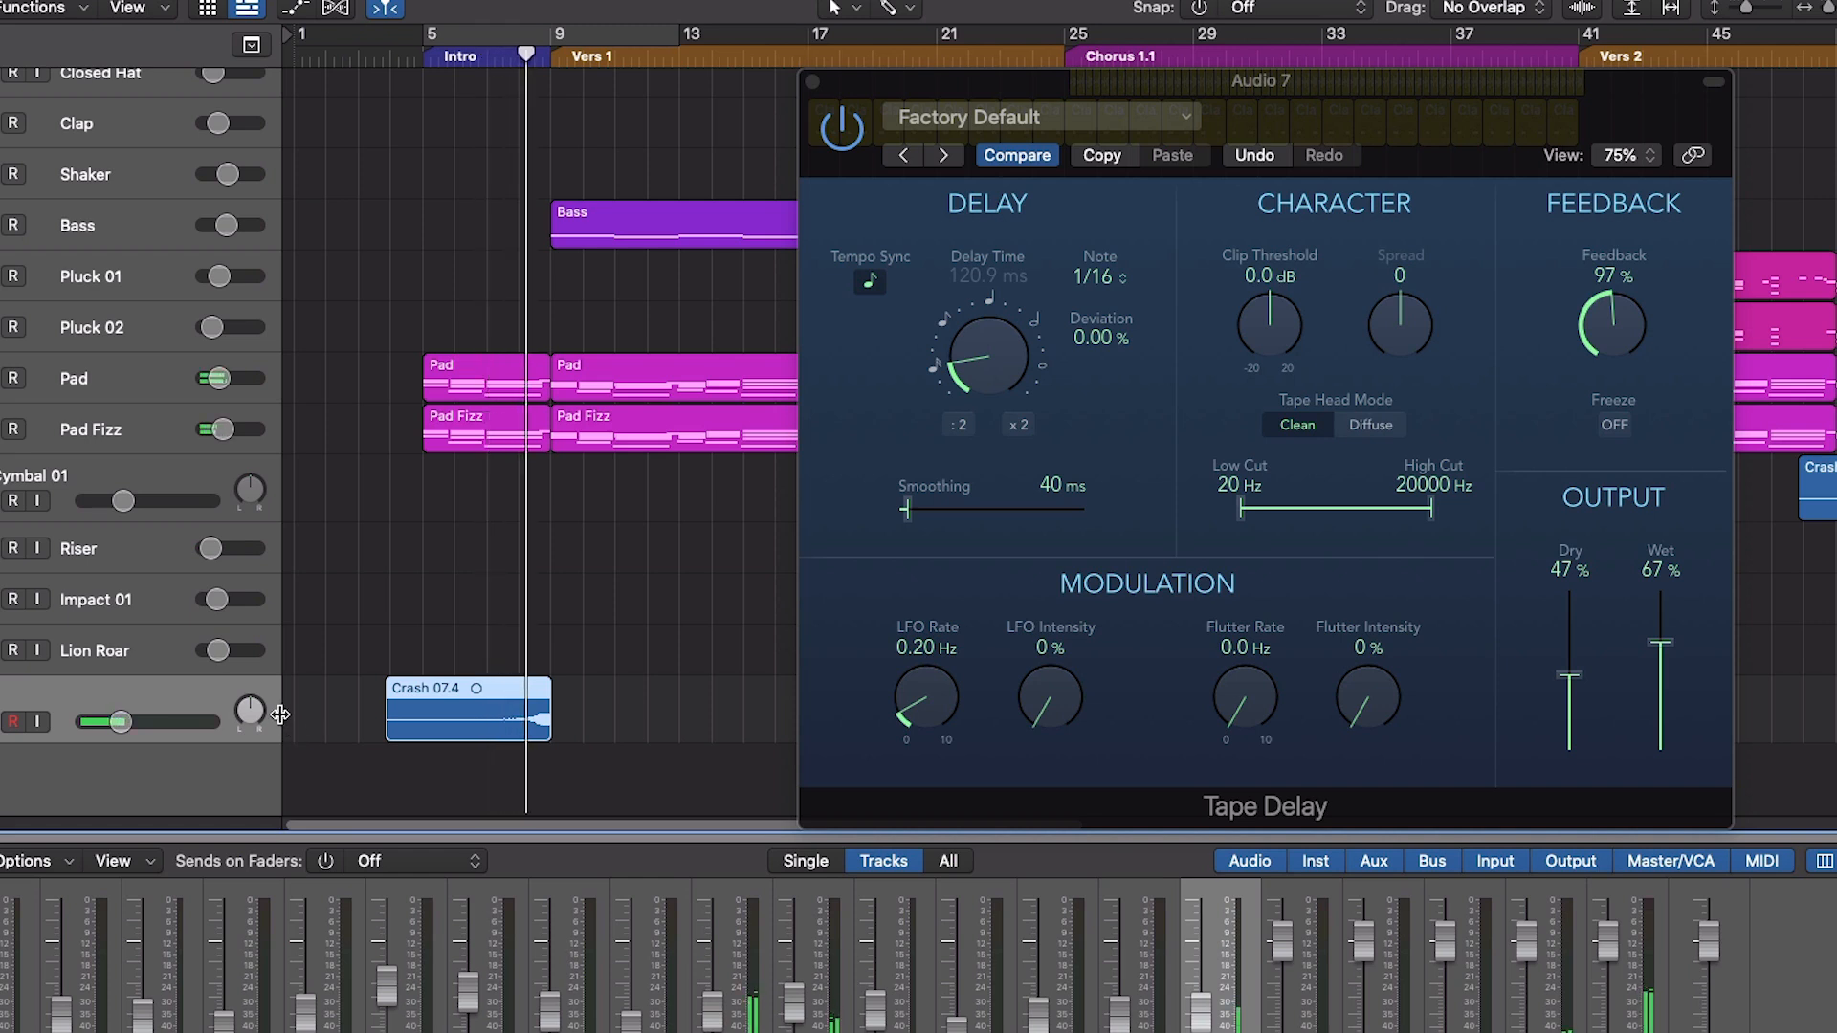
drag(120, 722, 107, 722)
click(494, 78)
drag(113, 727, 214, 732)
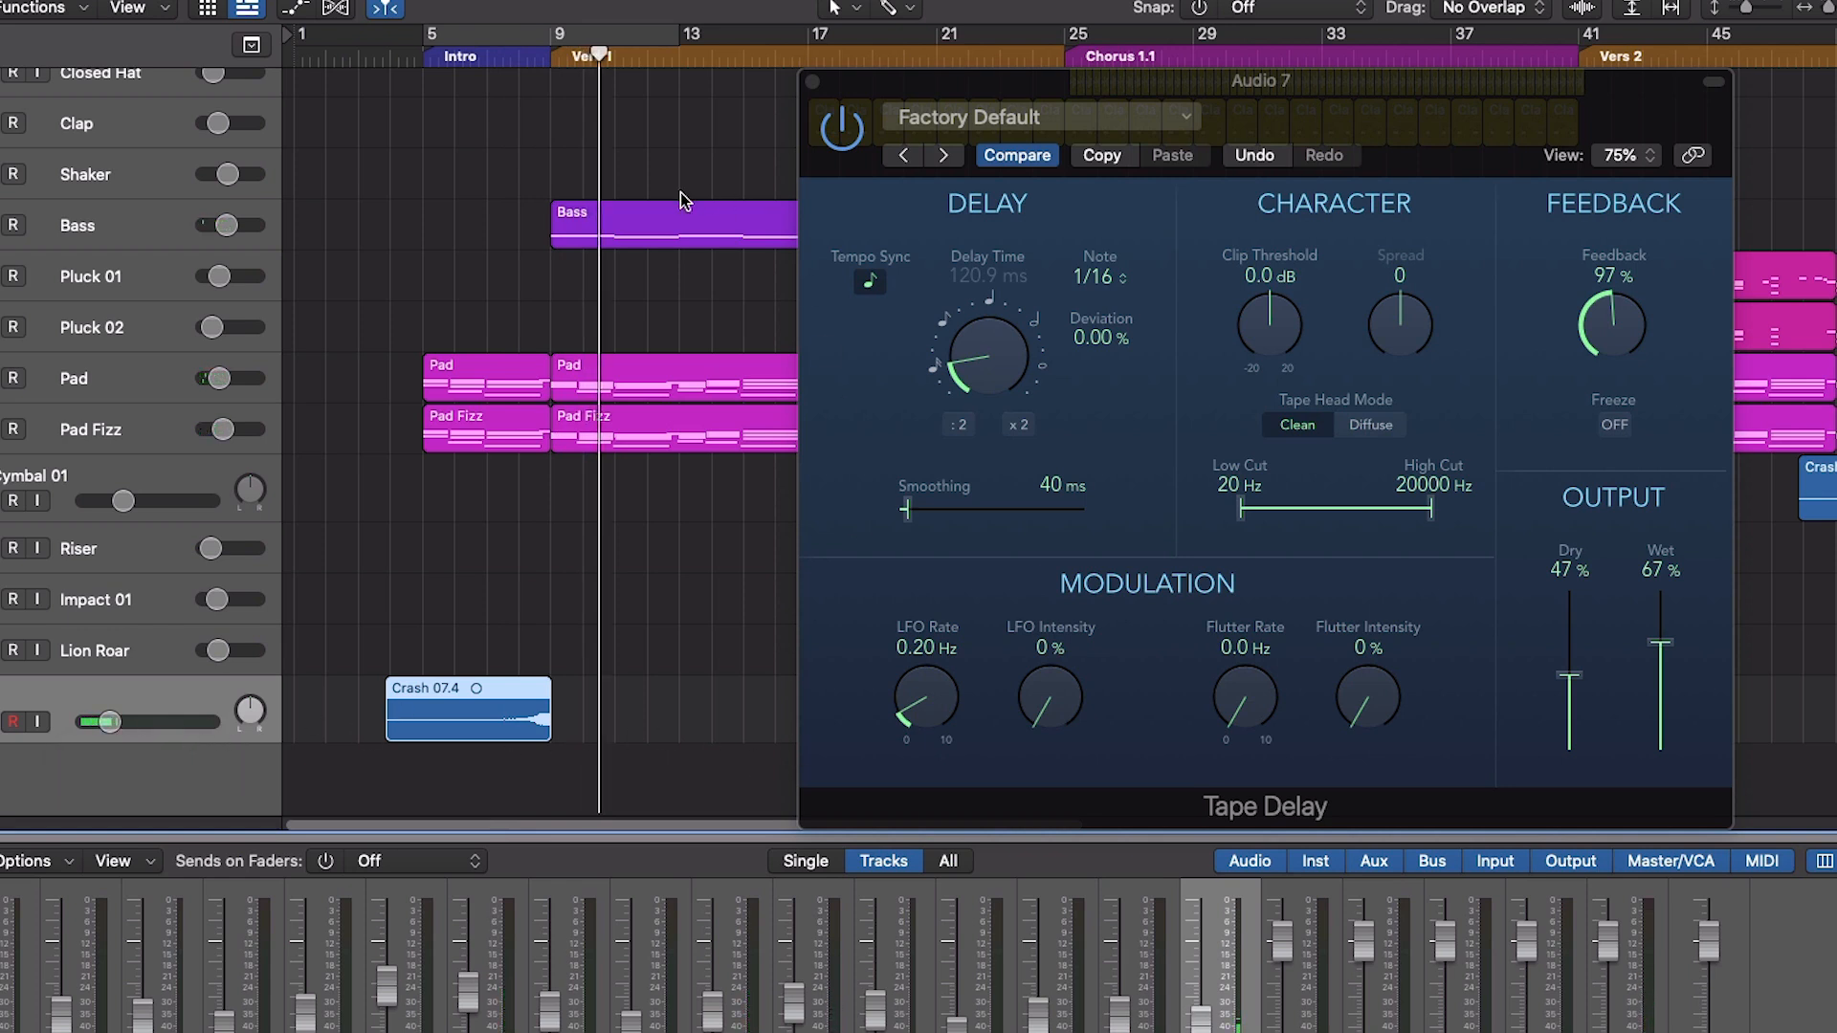
- Audition the transition from the intro into Vers 1 and close the Tape Delay plug-in
click(510, 65)
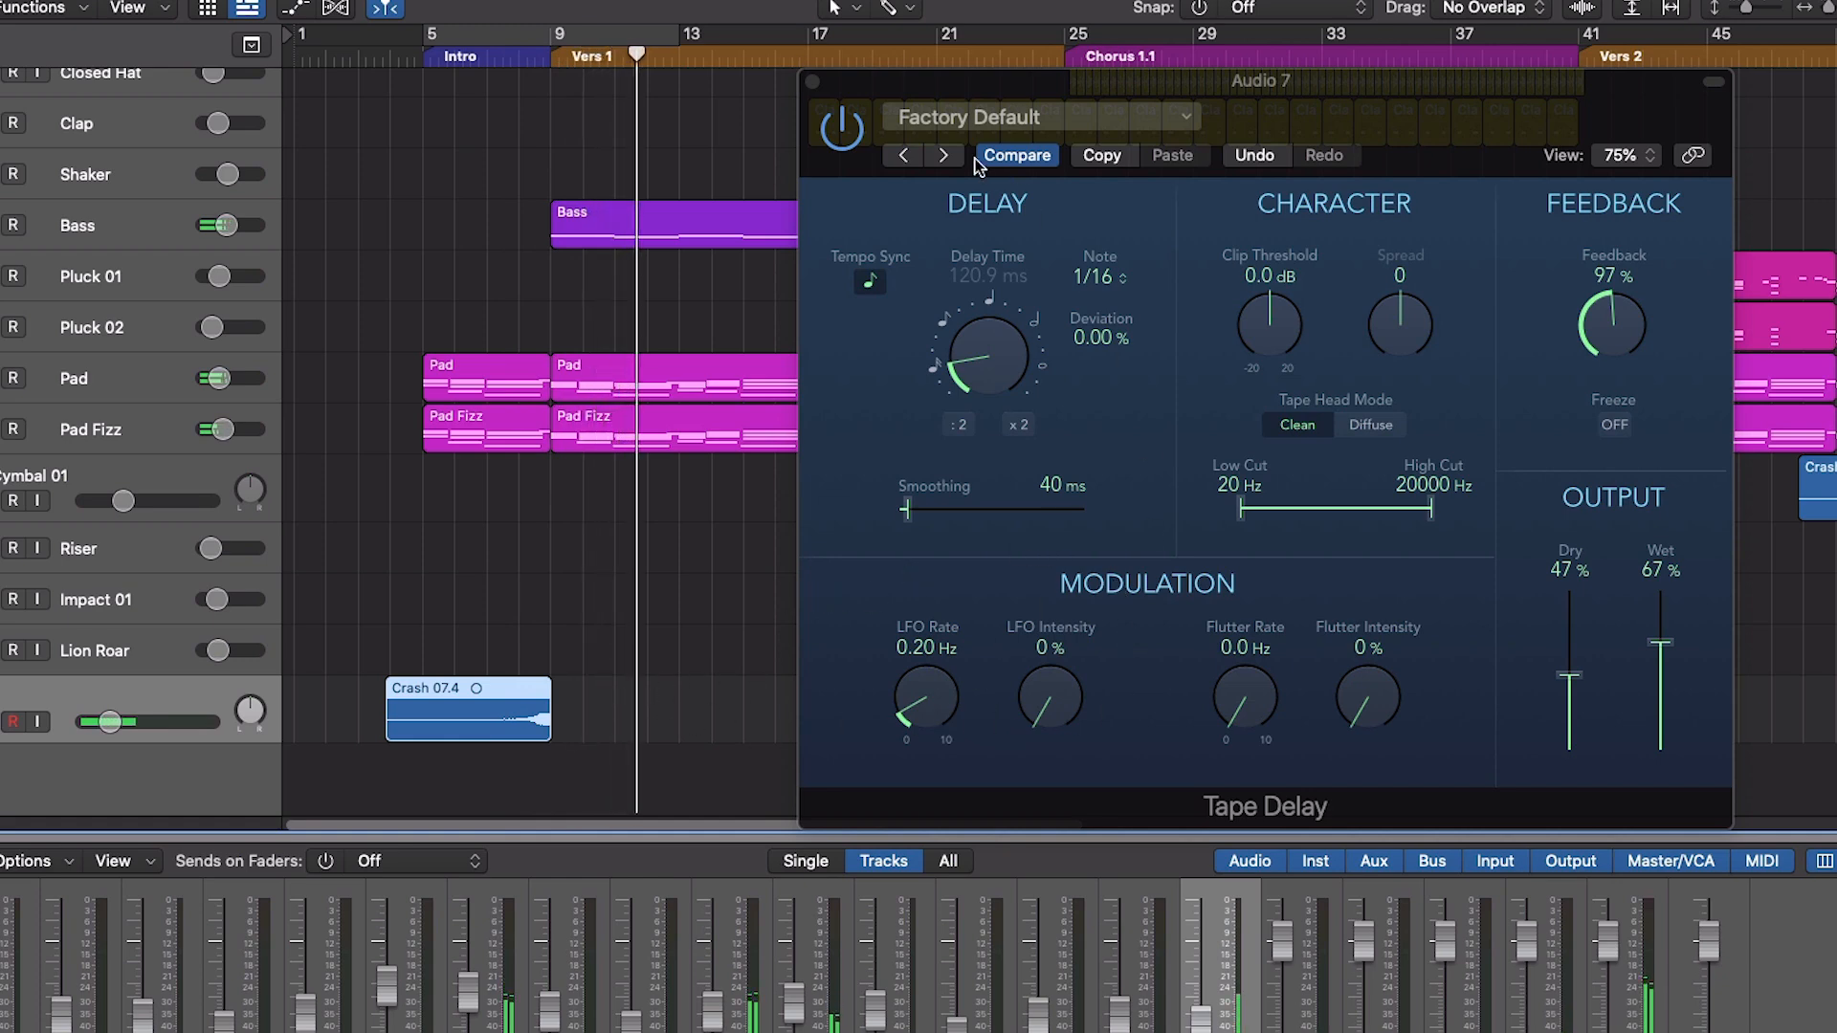
click(814, 85)
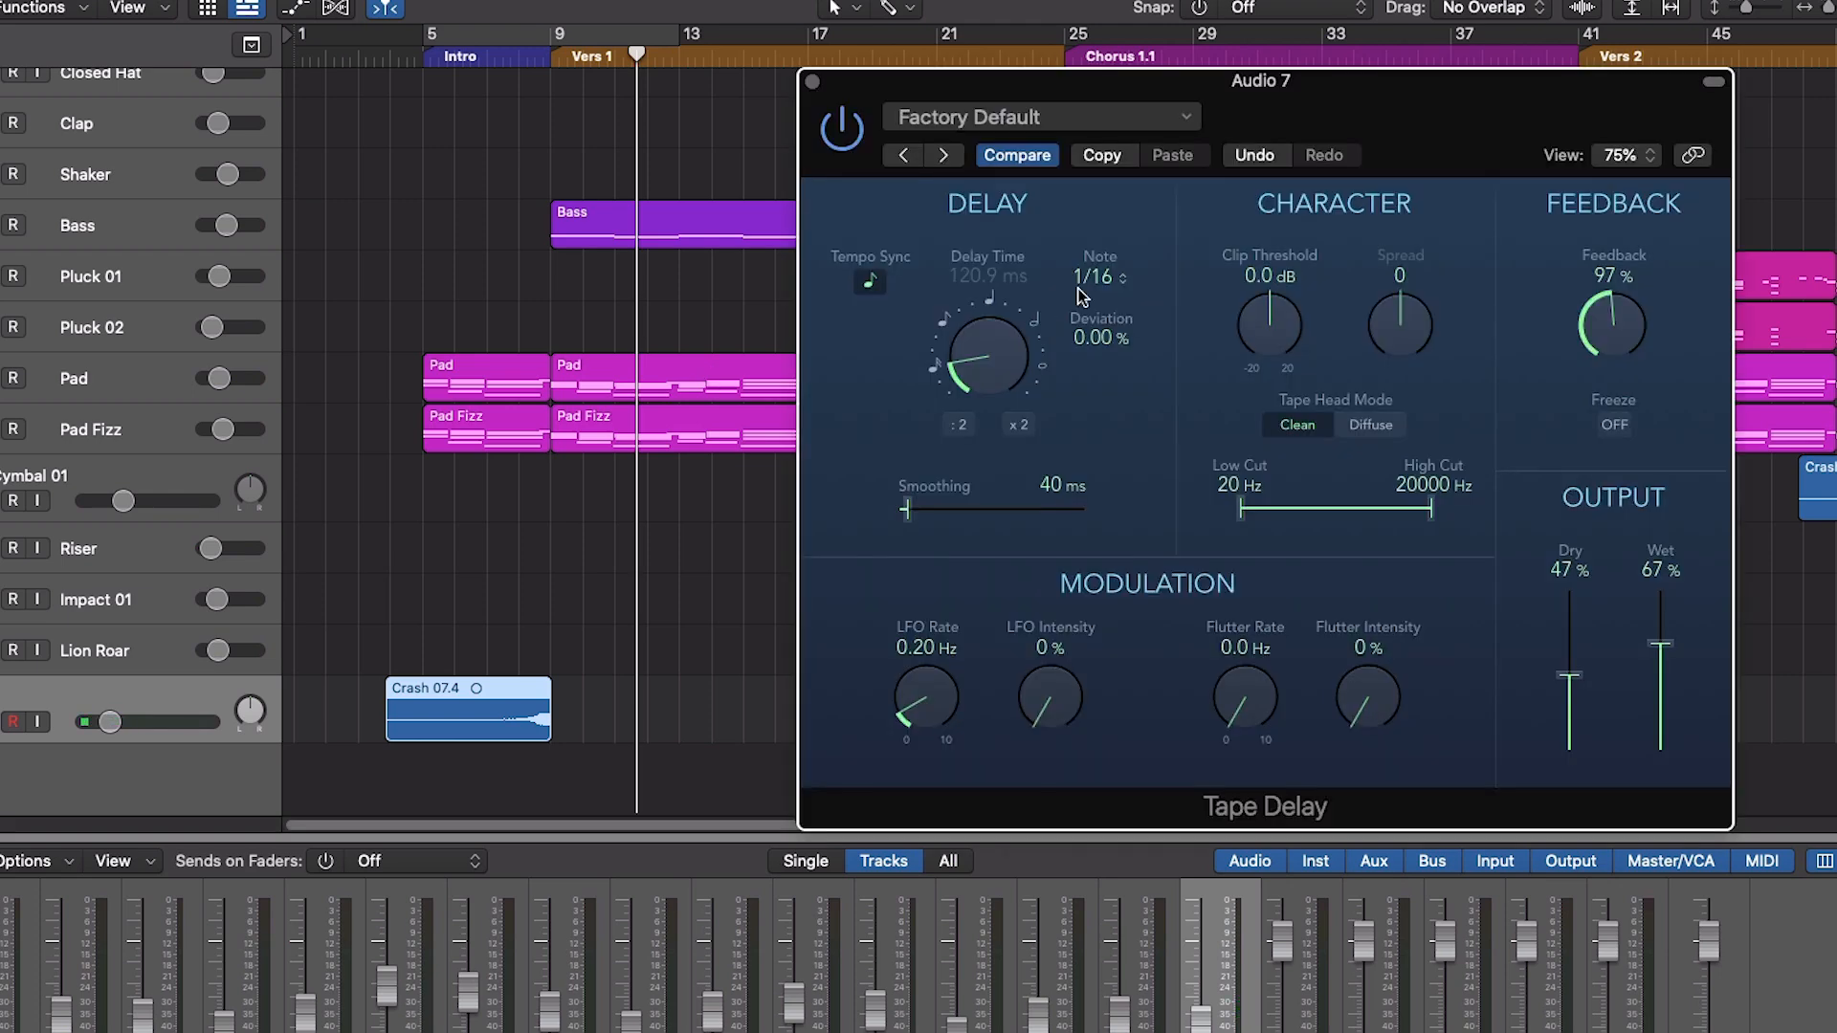
- Try a 1/8 note value on the Audio 7 Tape Delay, audition the transition and restore the 1/16 value
click(1062, 279)
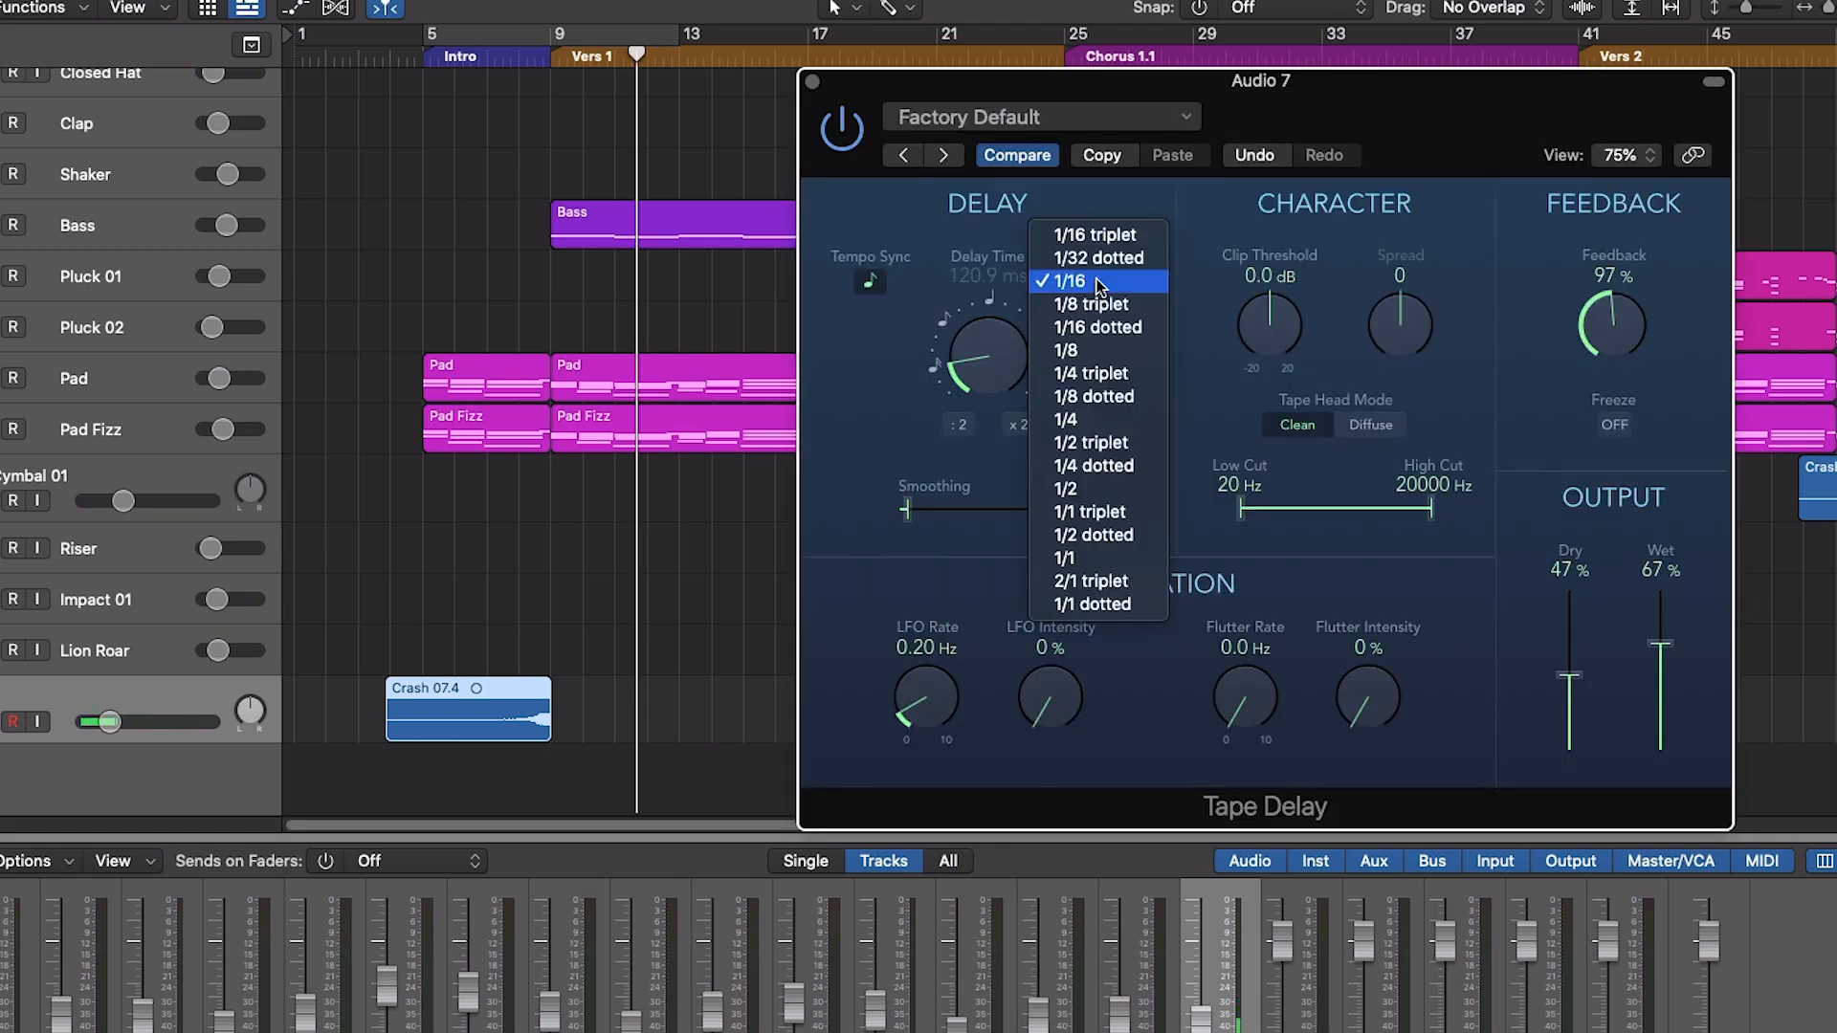
click(1090, 350)
click(496, 67)
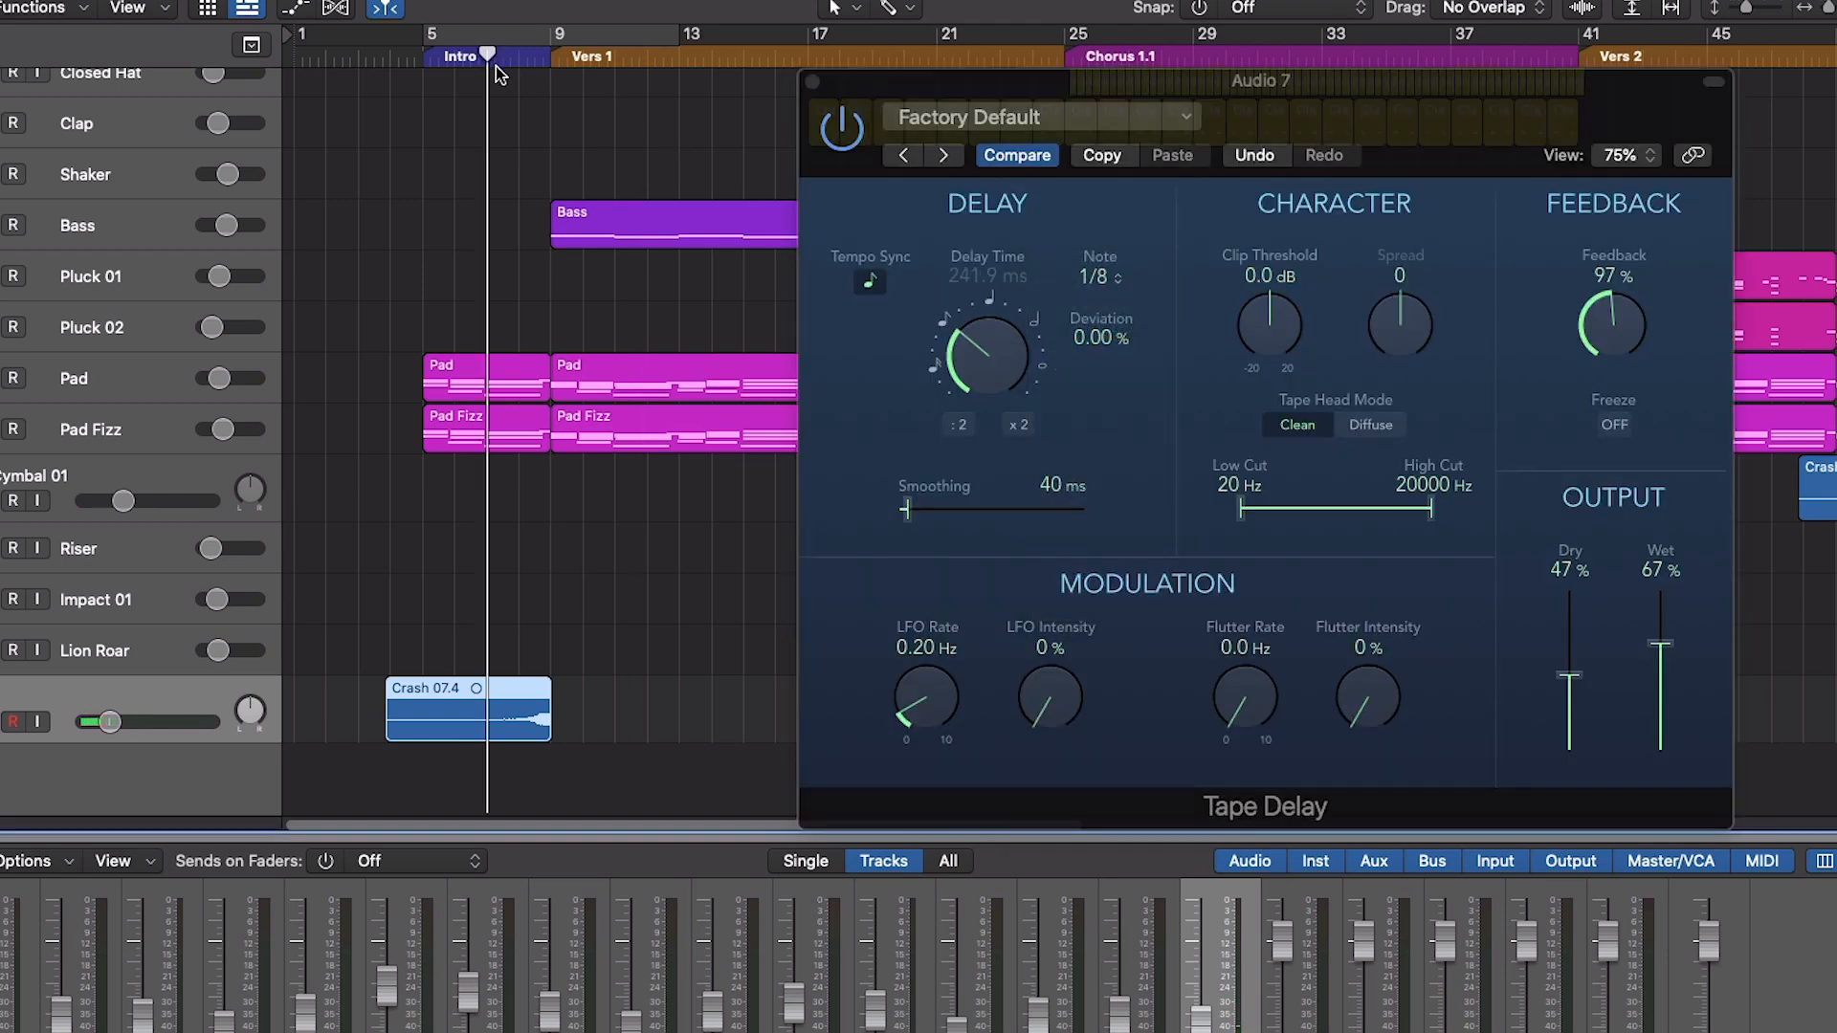
key(space)
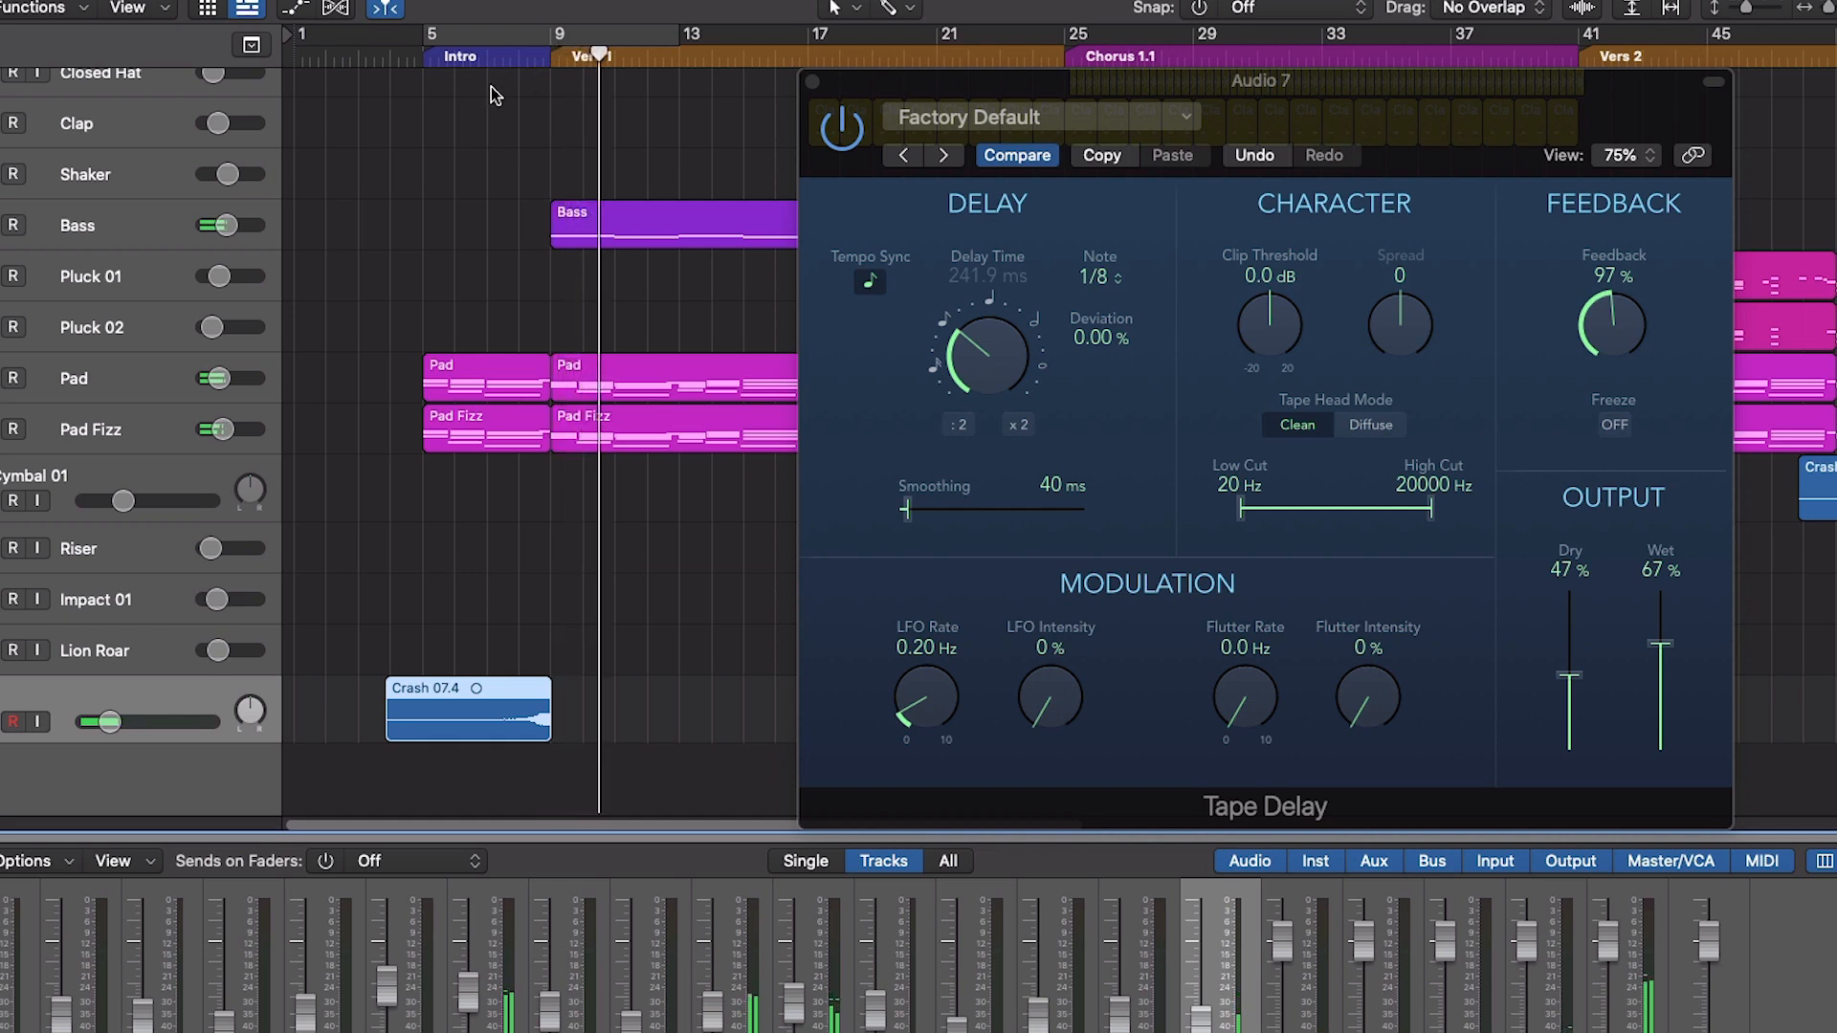
click(1097, 277)
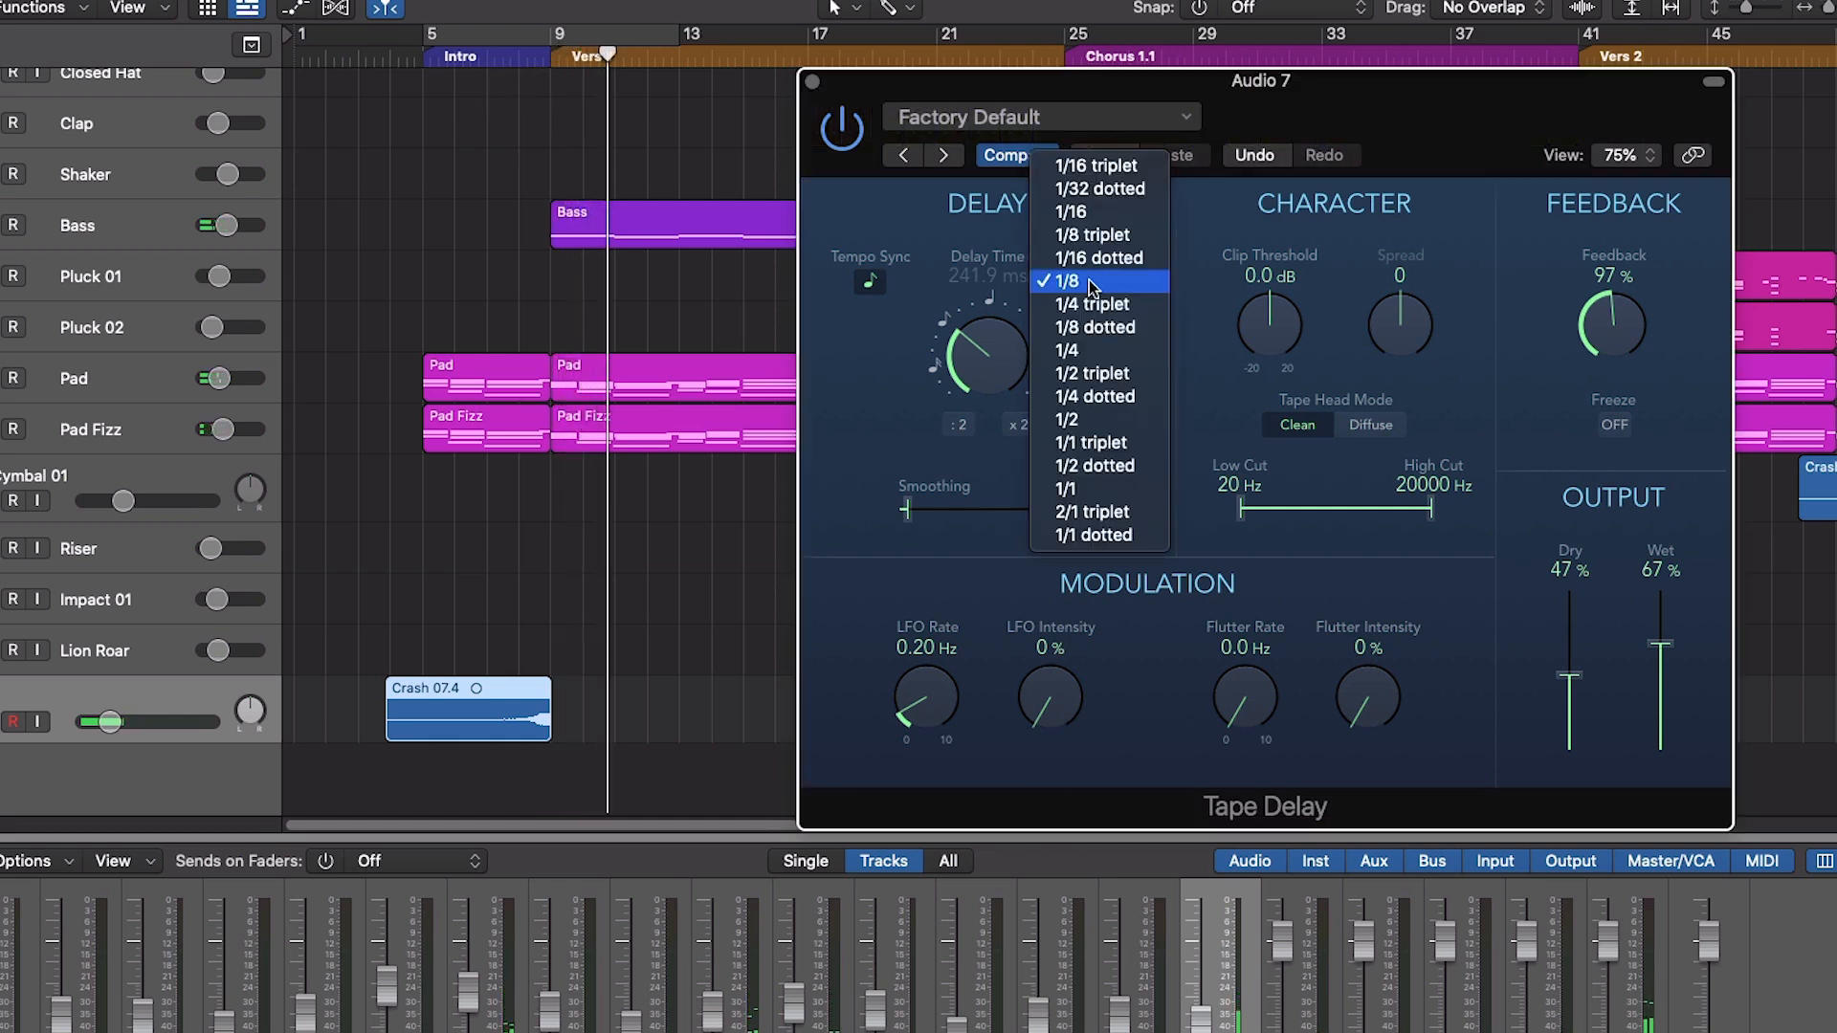
click(1104, 215)
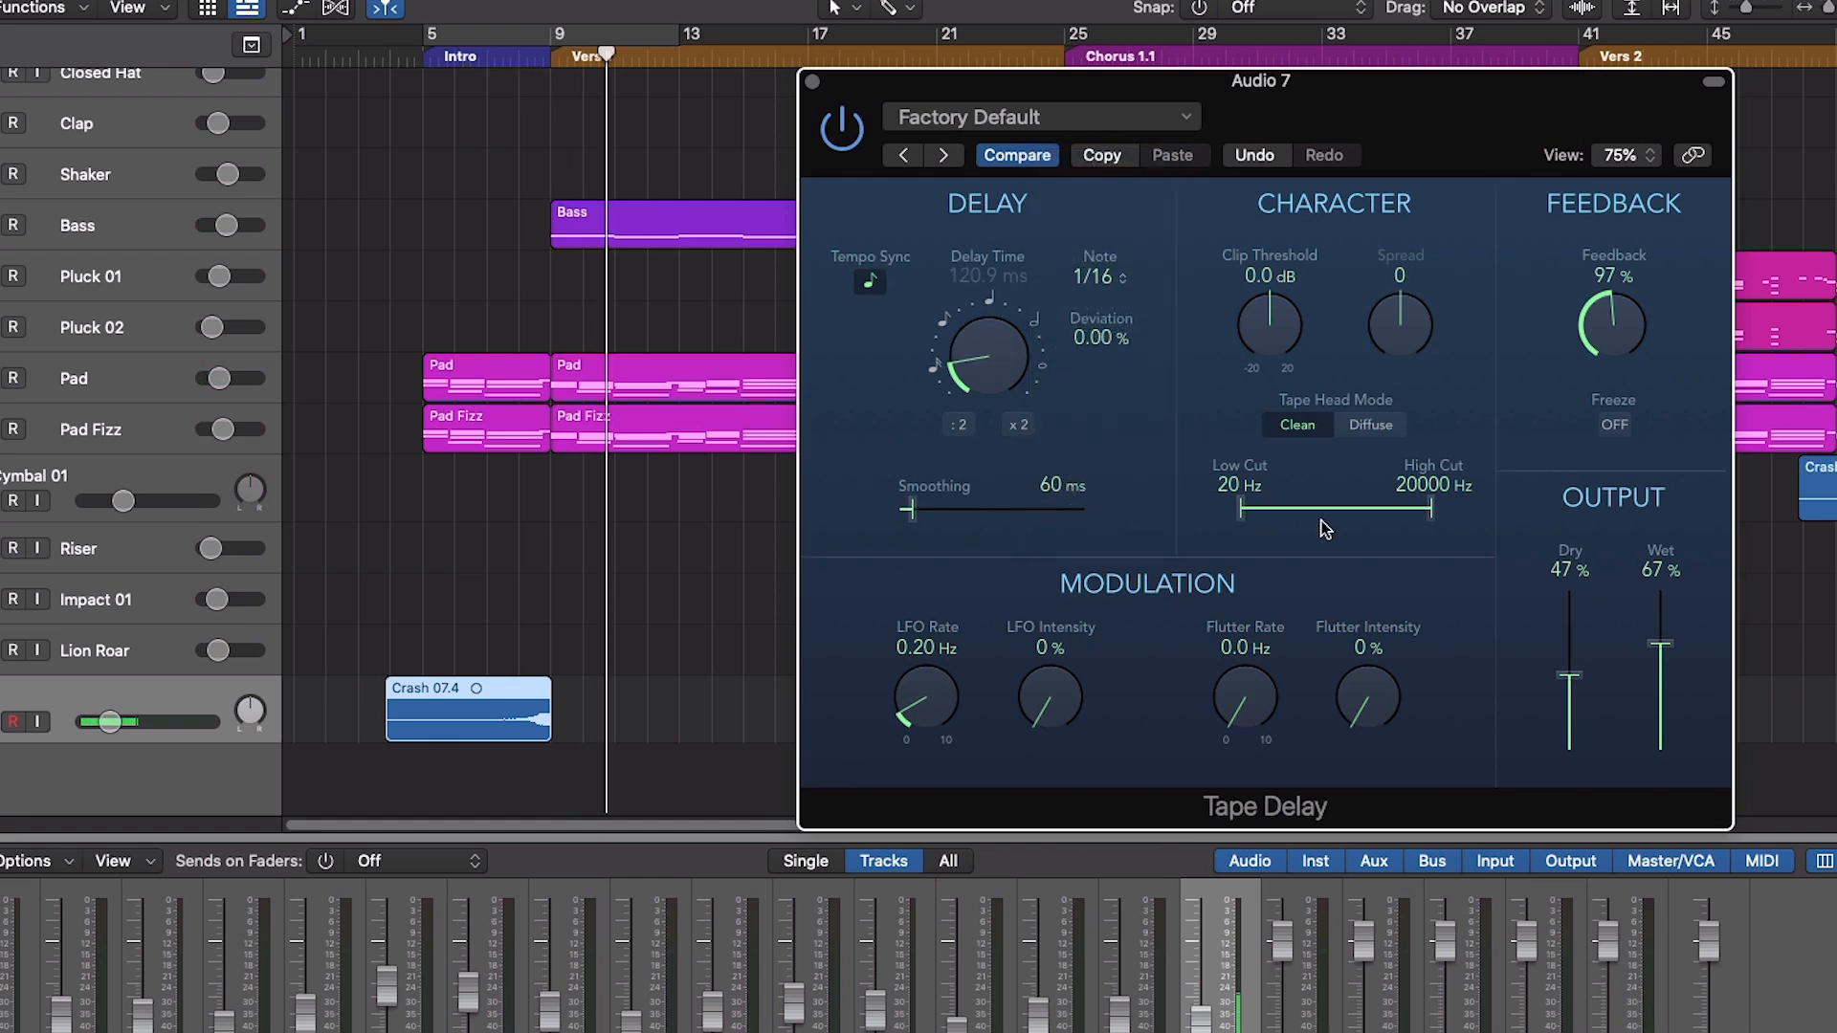
- Adjust the low cut and high cut range of the Tape Delay on Audio 7 and close the plug-in
drag(1247, 508, 1177, 525)
mouse_move(1433, 521)
mouse_down()
mouse_move(1358, 524)
mouse_move(1451, 537)
mouse_up()
drag(1428, 529, 1464, 543)
click(813, 82)
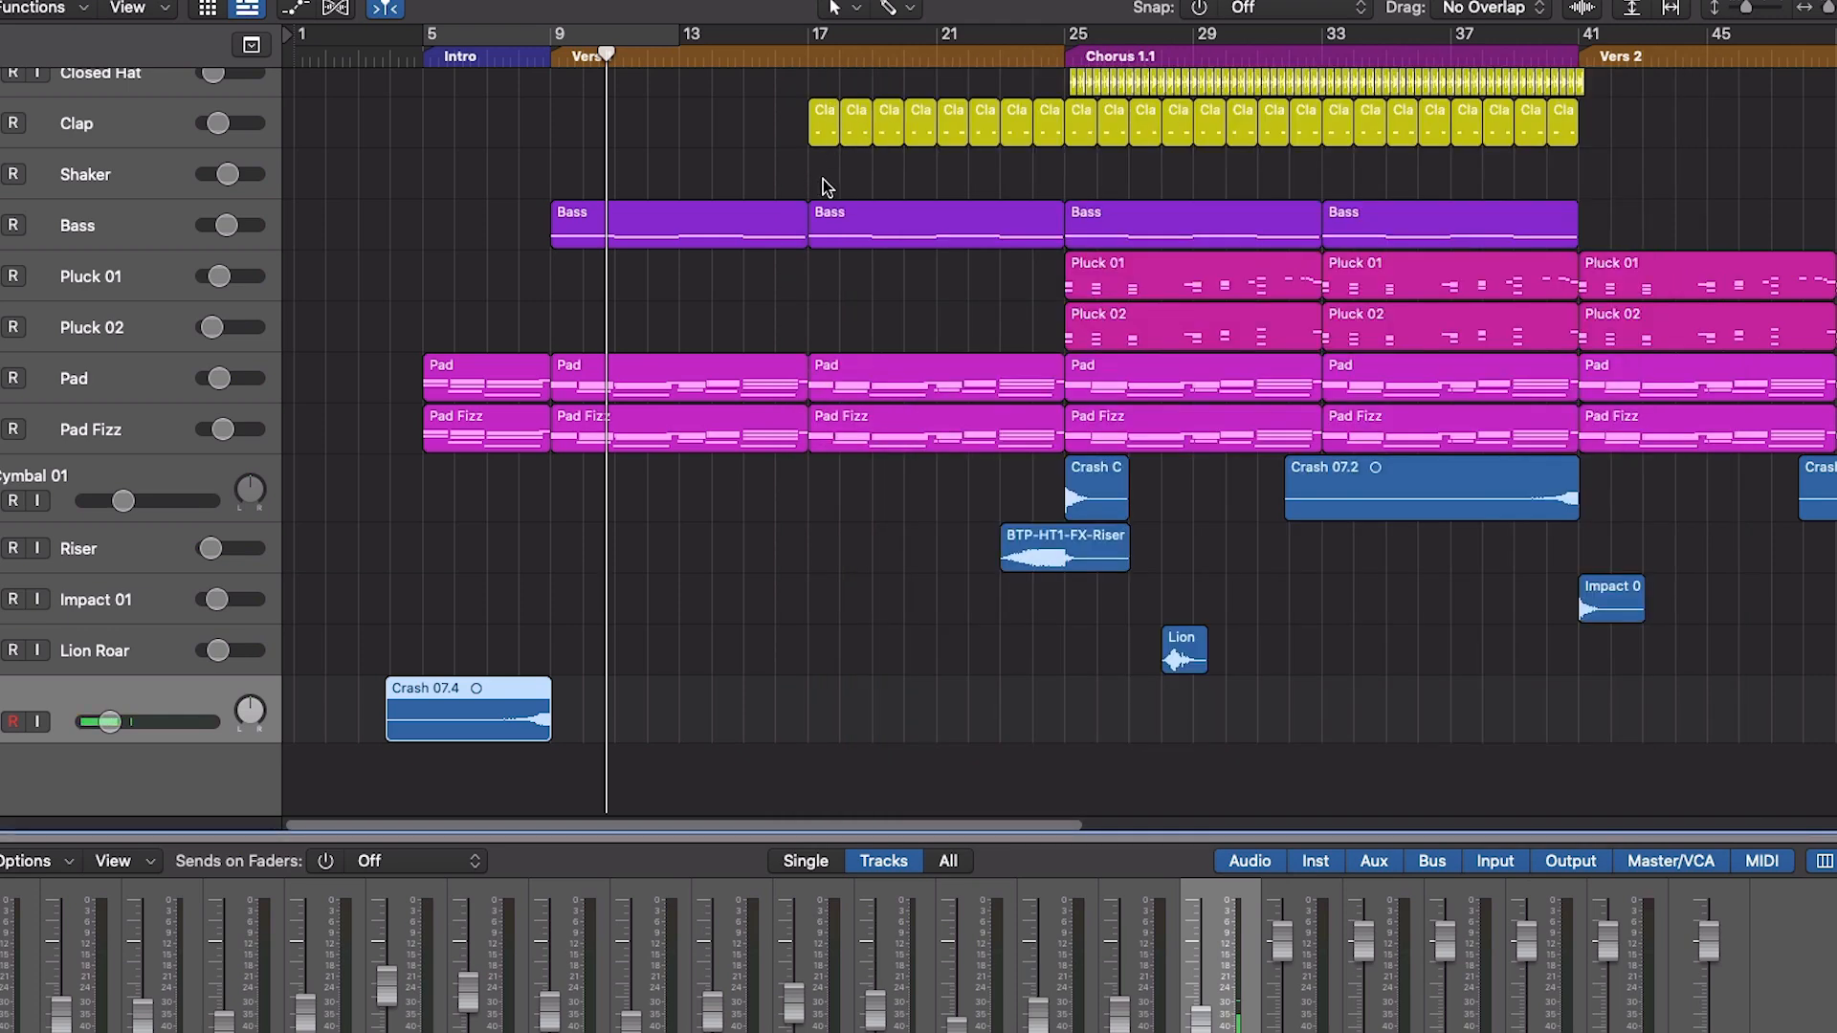
- Play the reversed crash from the intro into Vers 1 to check the delay in the mix
scroll(847, 261, up, 2)
scroll(787, 278, down, 1)
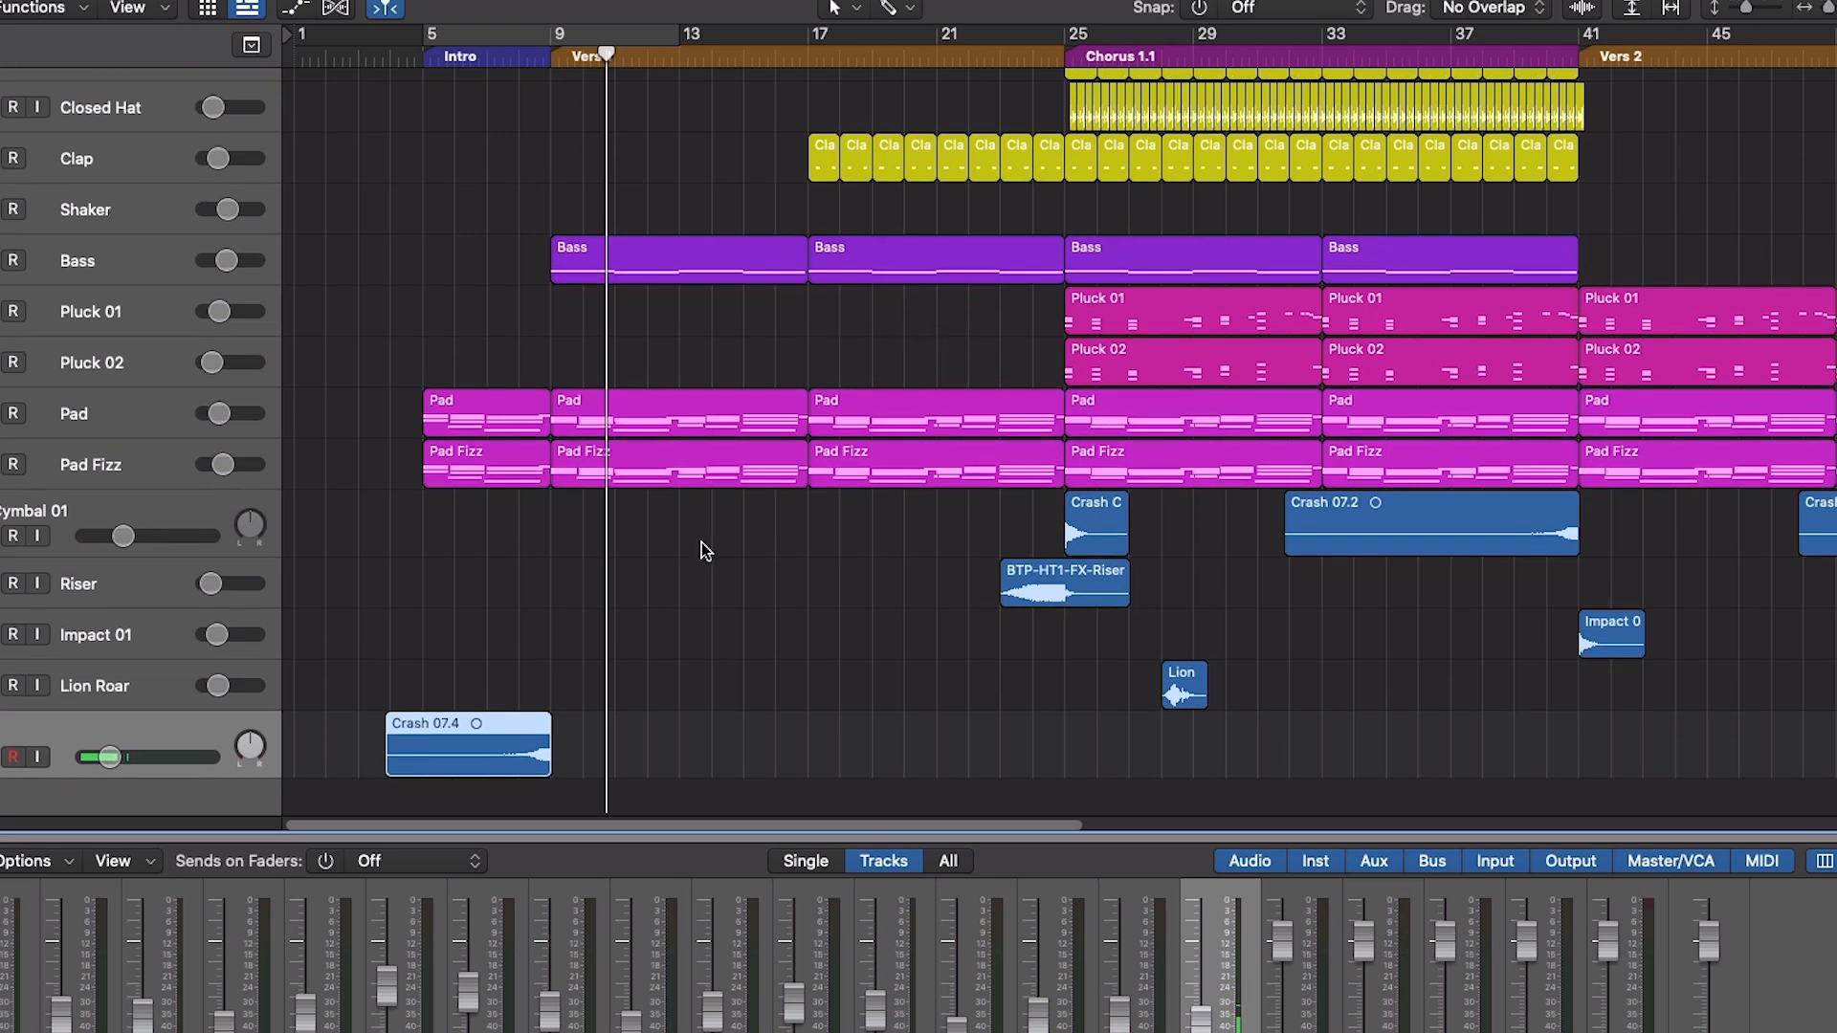
click(455, 75)
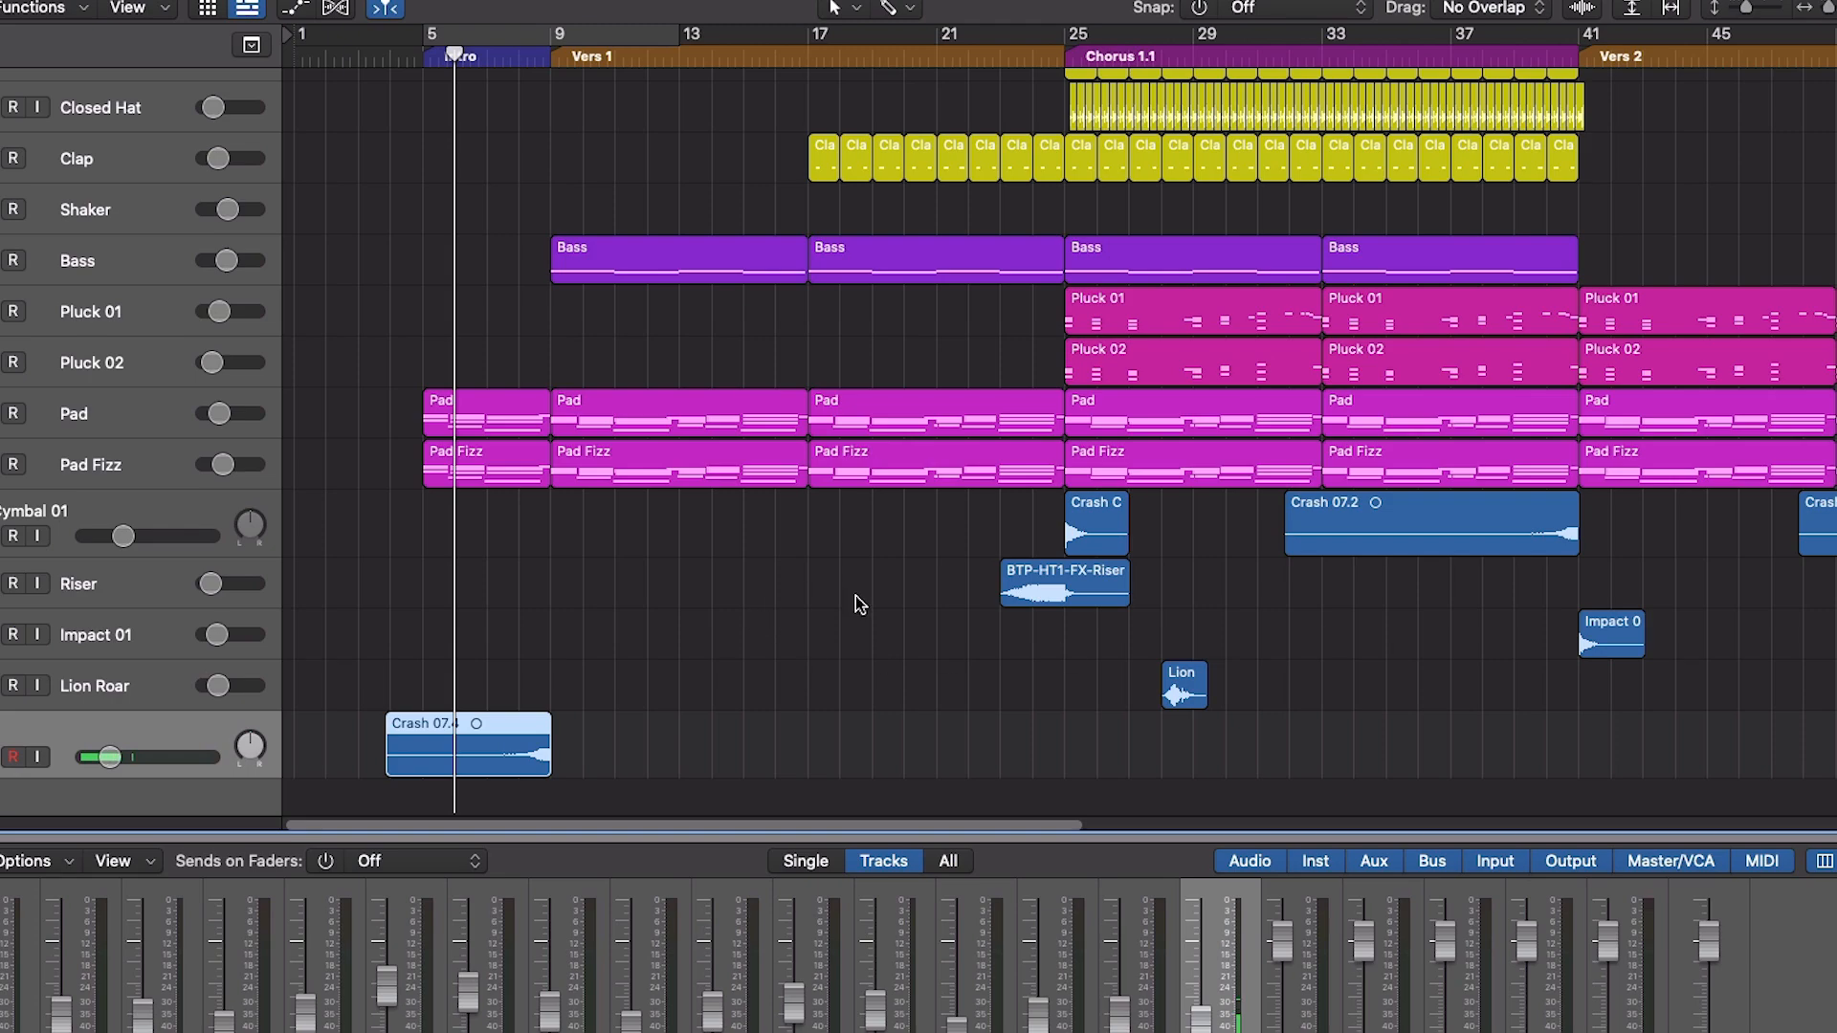
key(space)
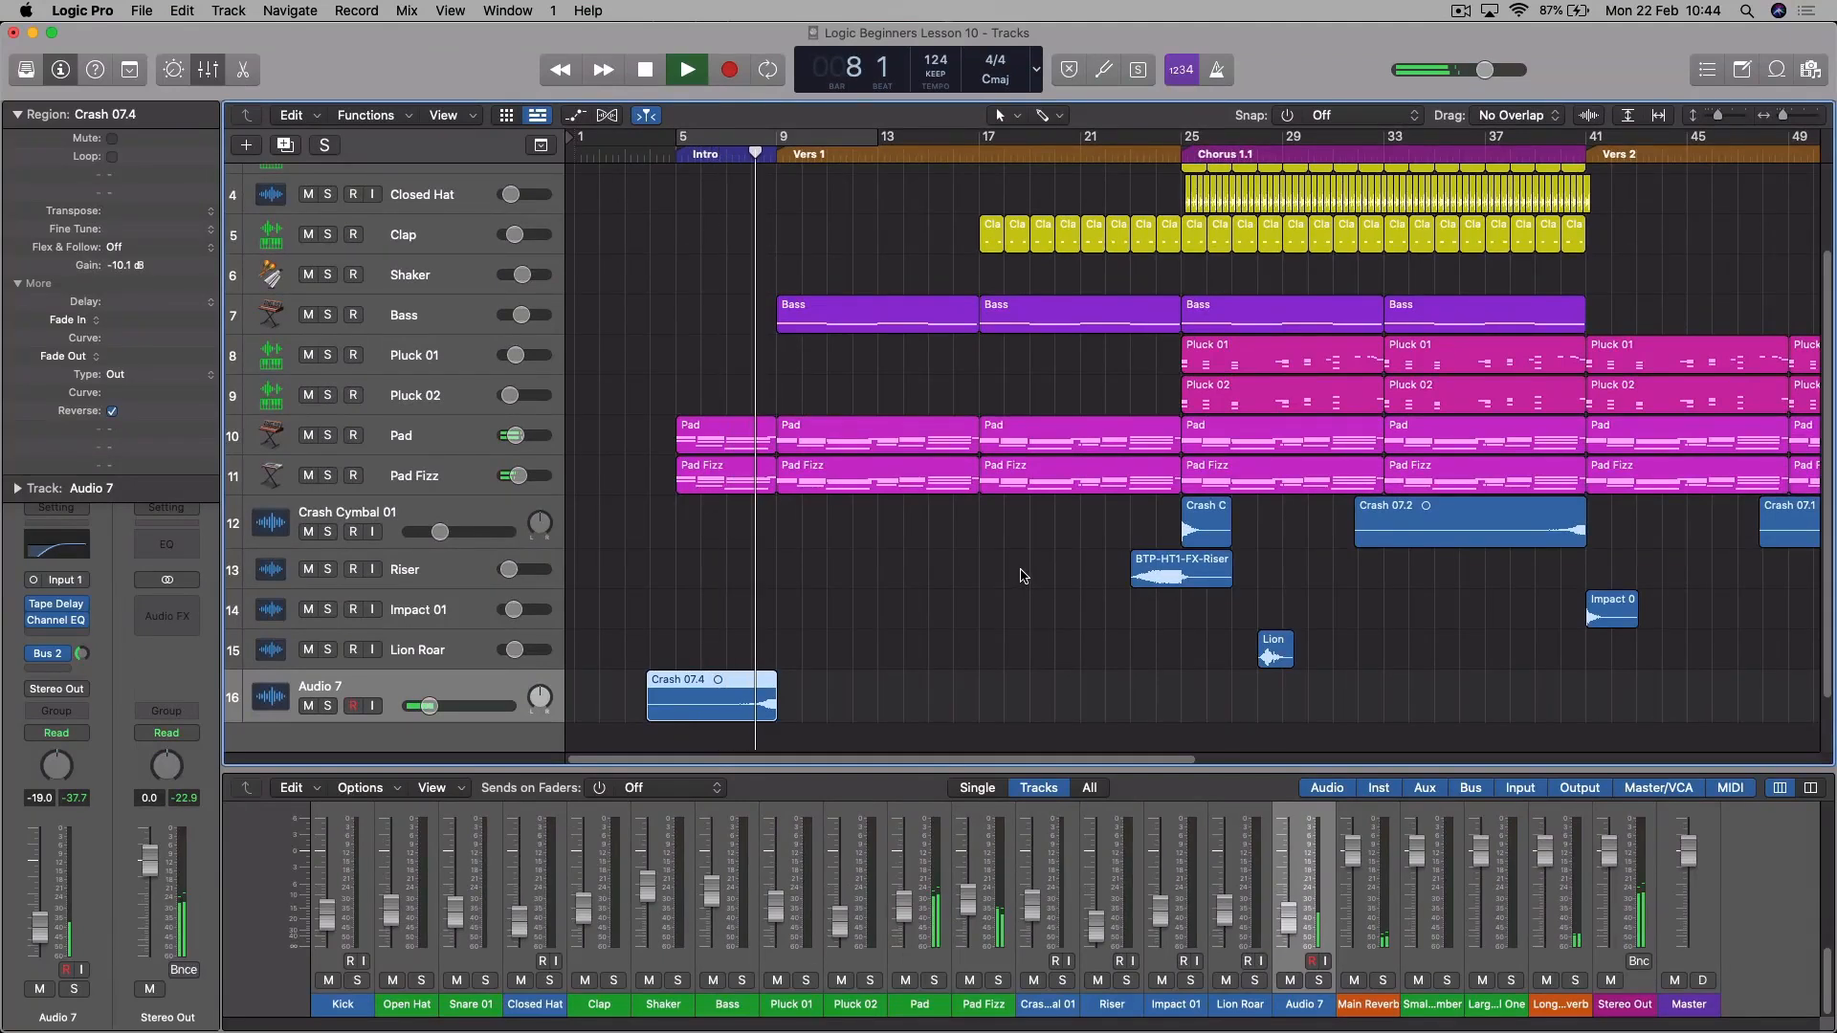
key(space)
- Audition the riser and crash leading into Chorus 1.1, starting from bar 23
click(1125, 167)
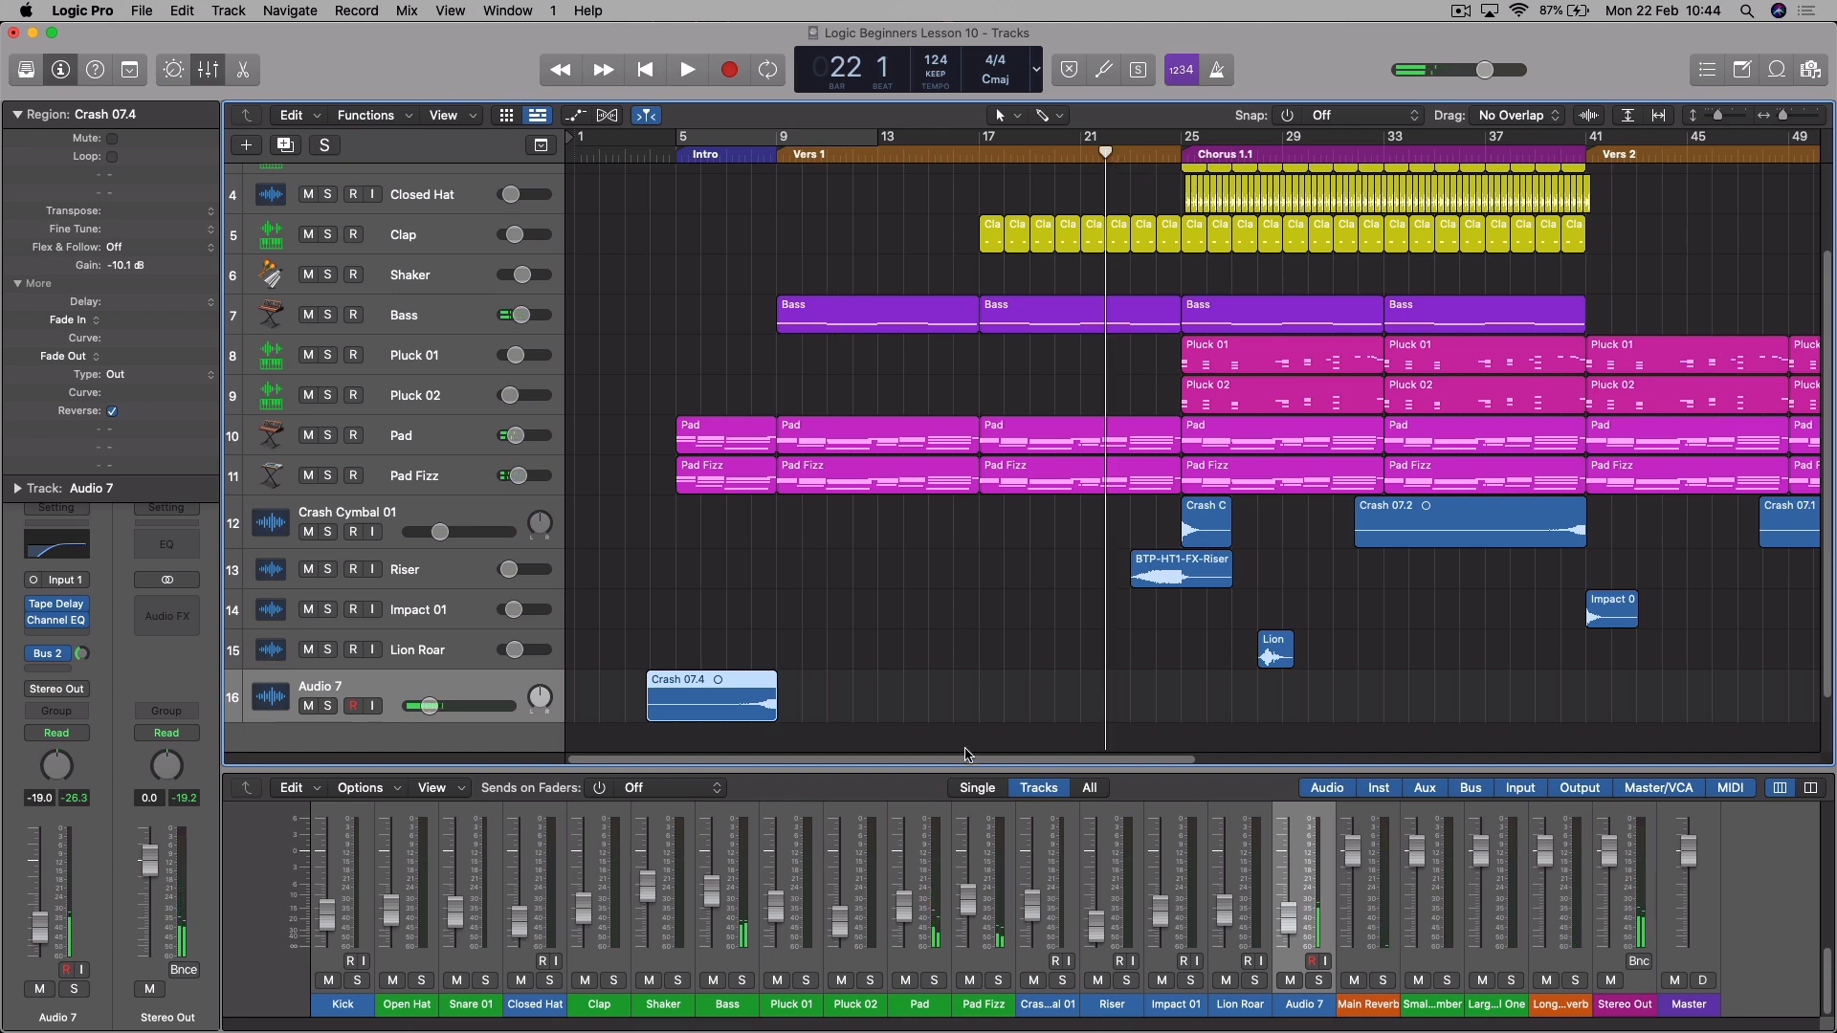
drag(967, 763, 1137, 800)
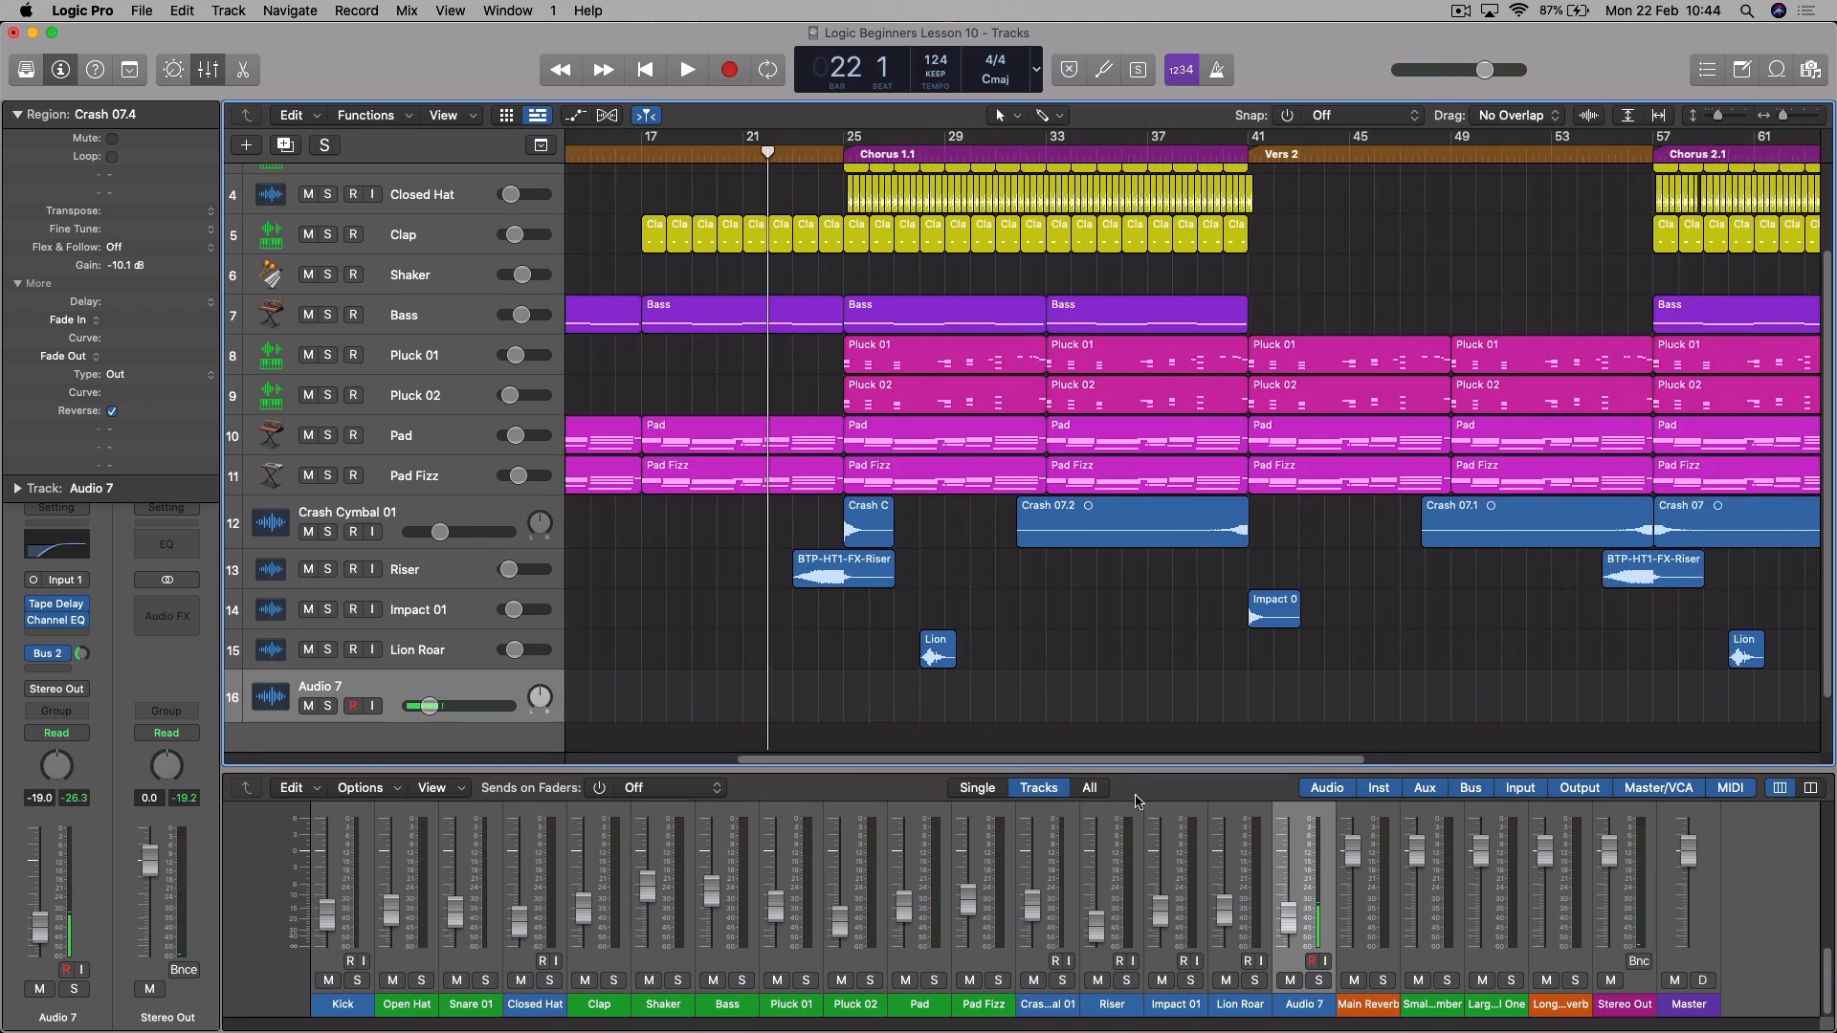
key(period)
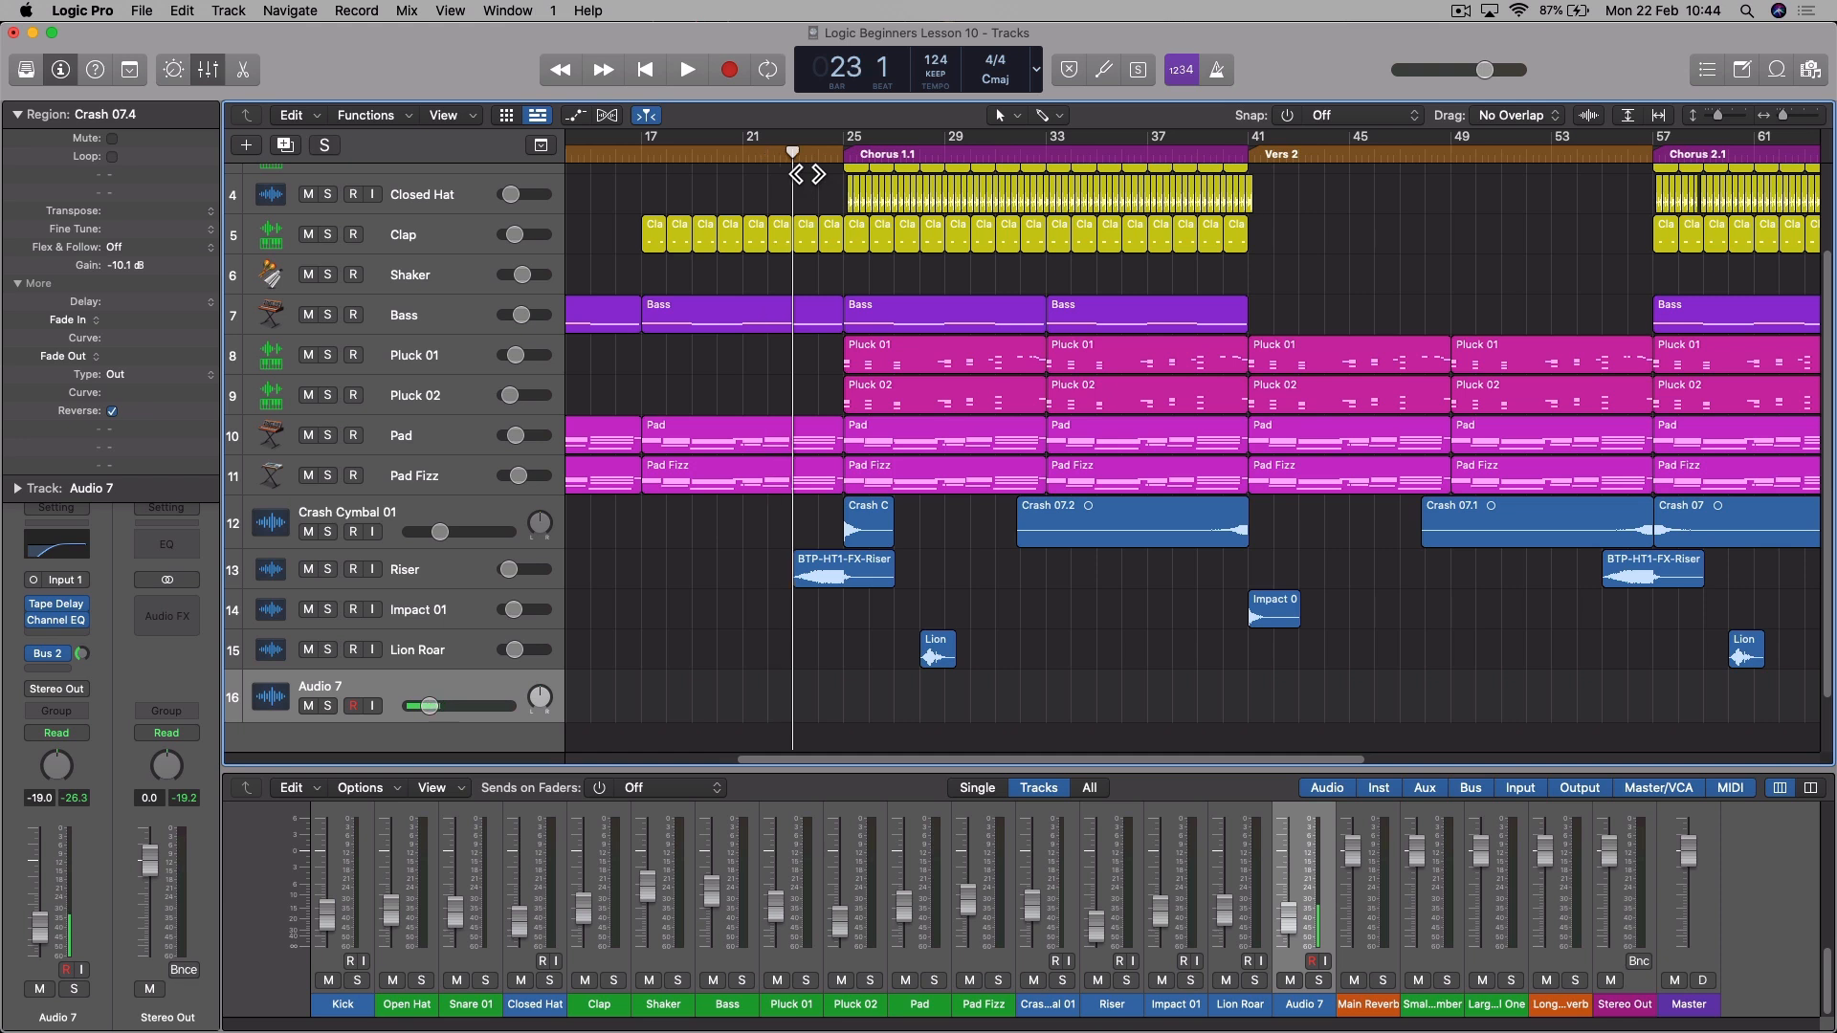
key(space)
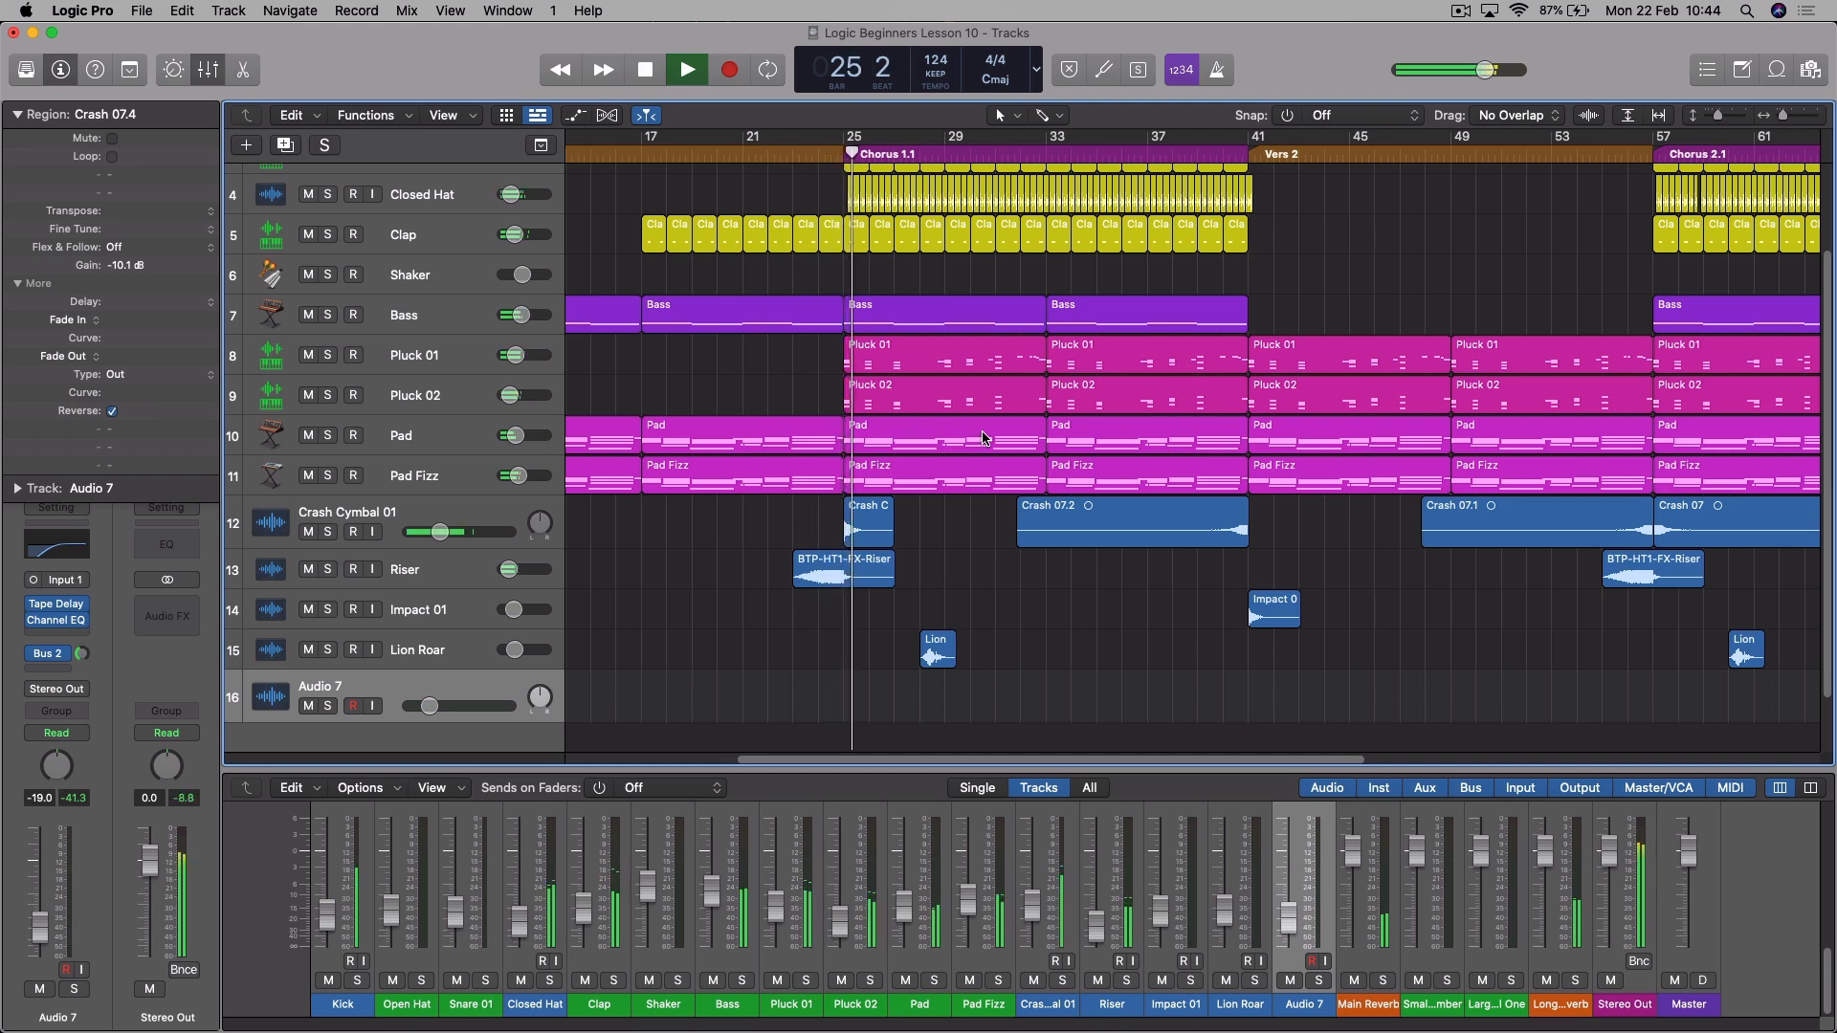
key(space)
- Lower the Crash Cymbal 01 track volume slightly and replay the transition into Chorus 1.1 past the Lion Roar region
drag(439, 532, 433, 532)
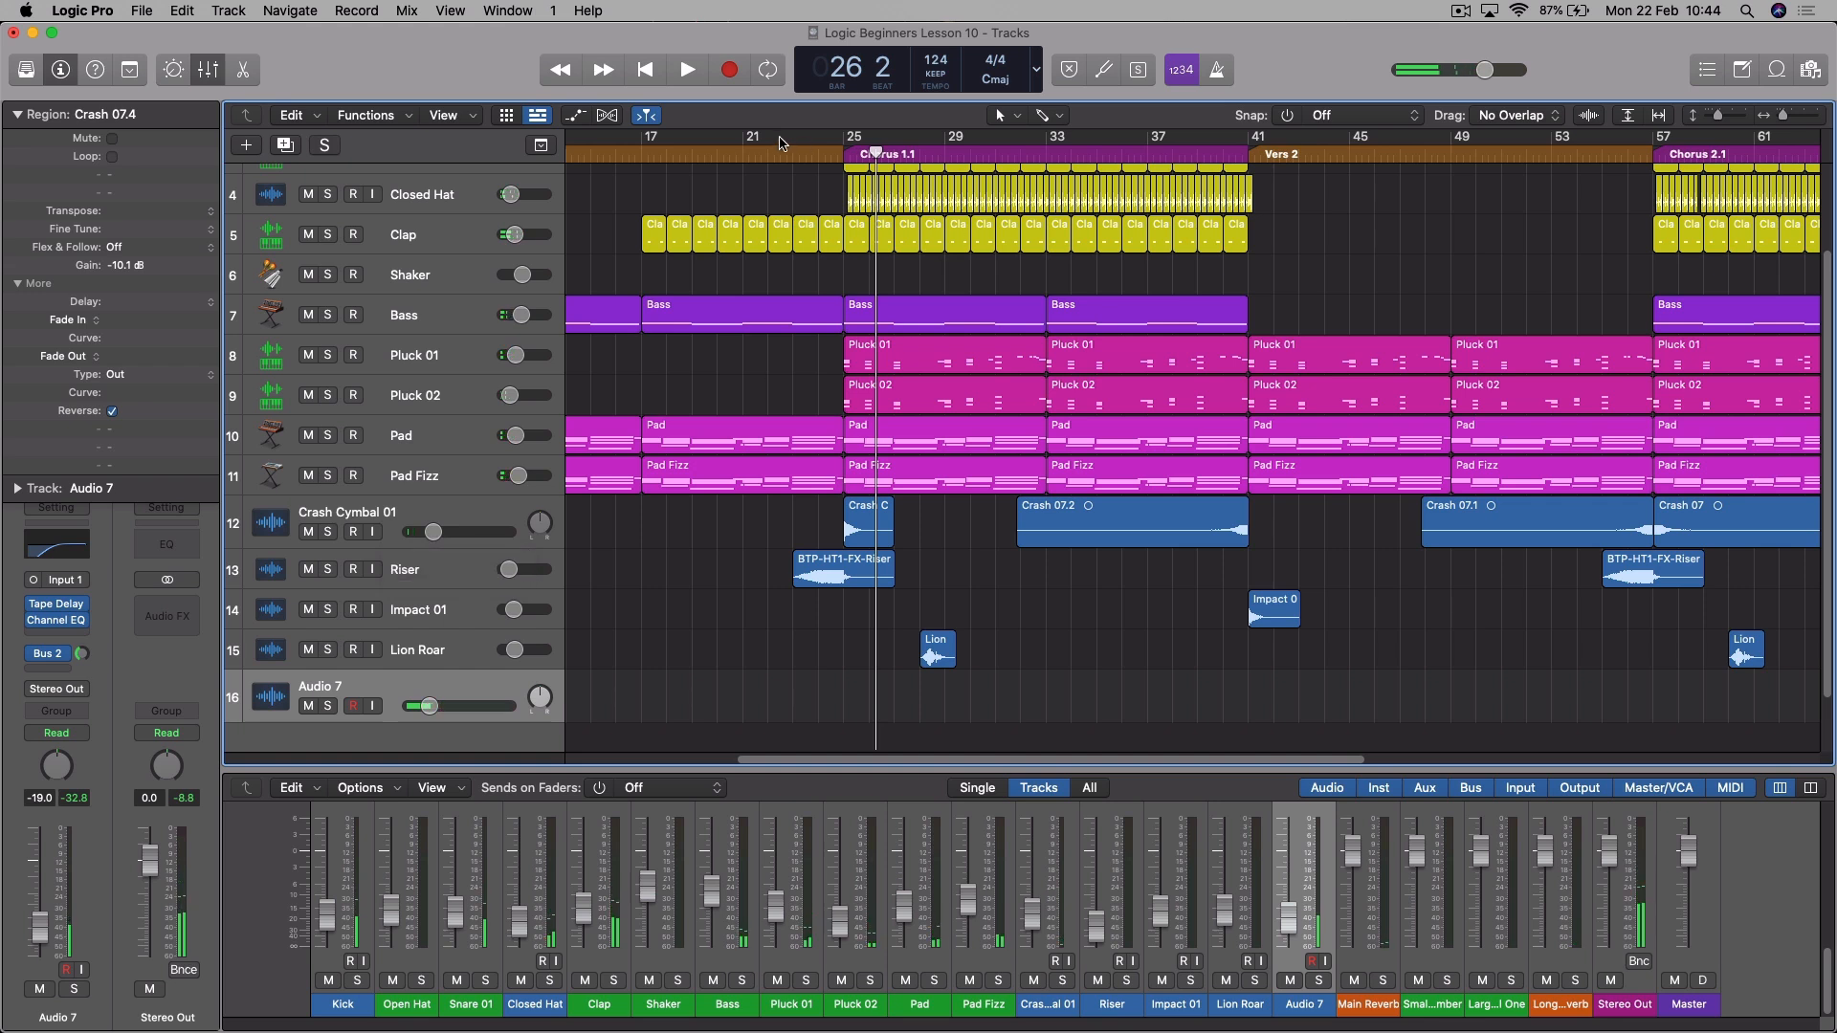
click(793, 153)
key(space)
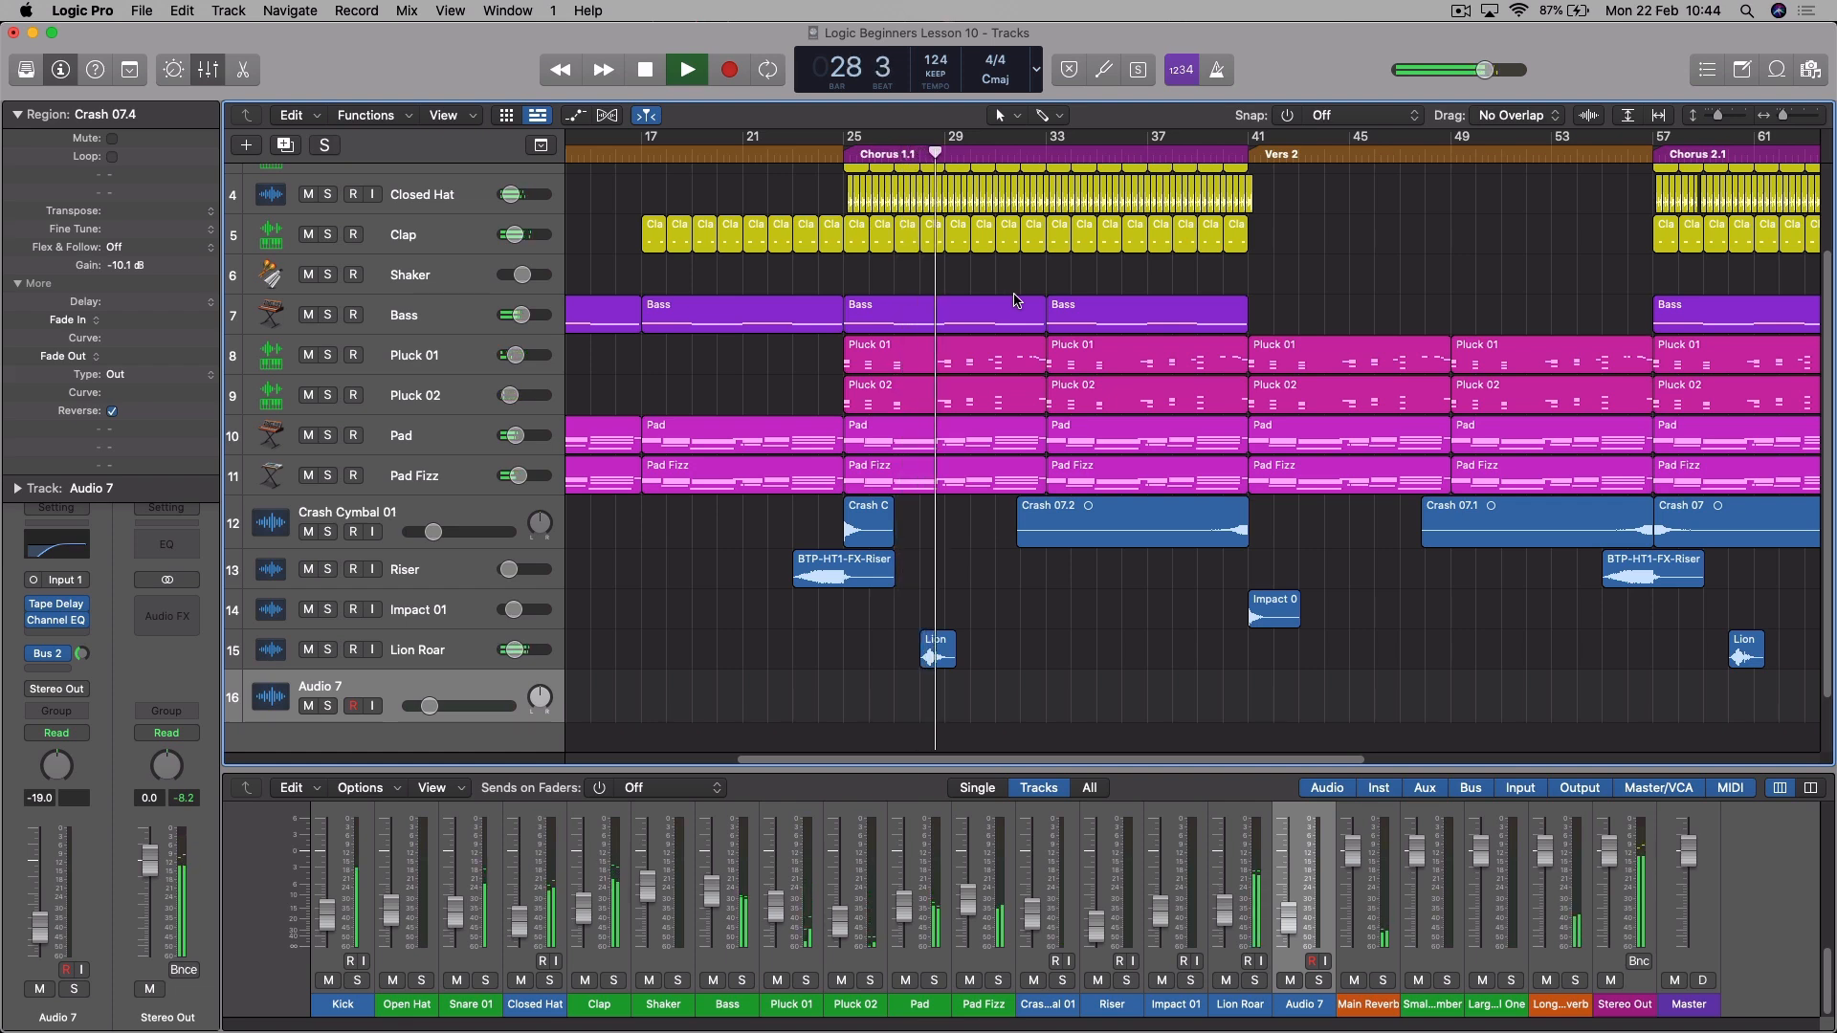
key(space)
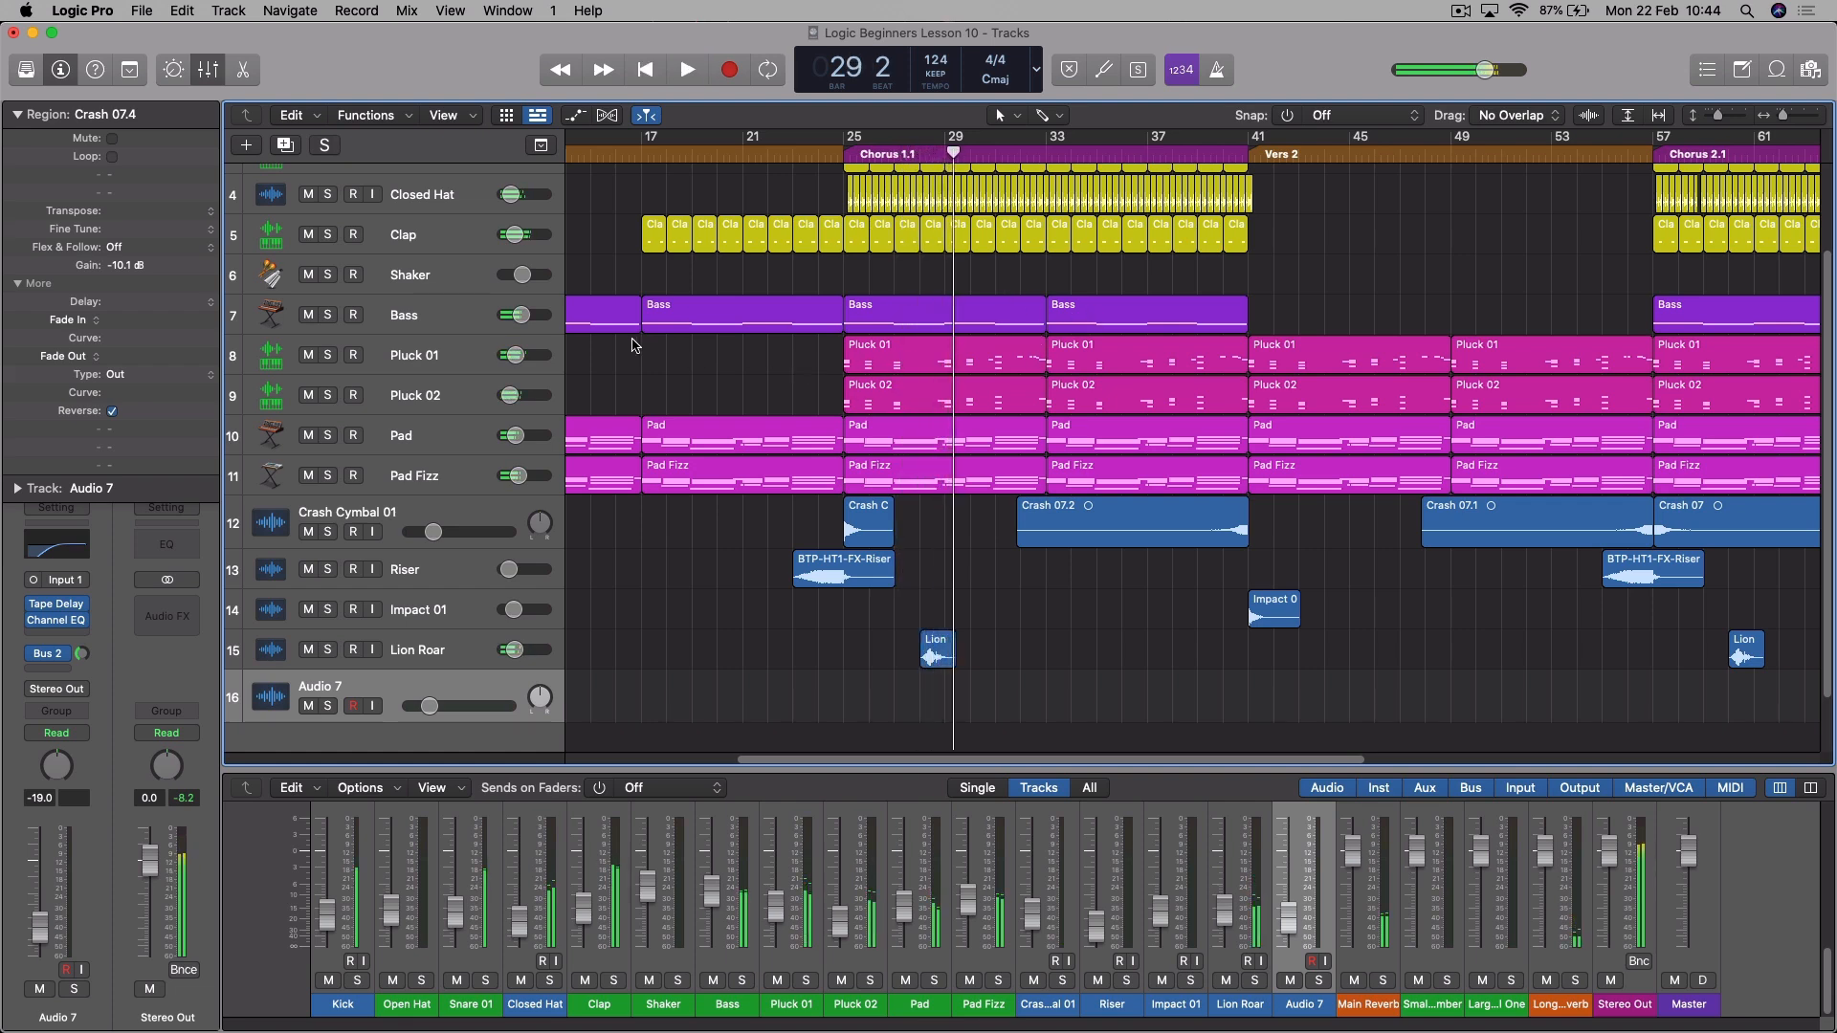
- Set the Stereo Delay output mix on Pluck 01 to 38% left and 28% right, and close the plug-in
click(467, 353)
click(56, 620)
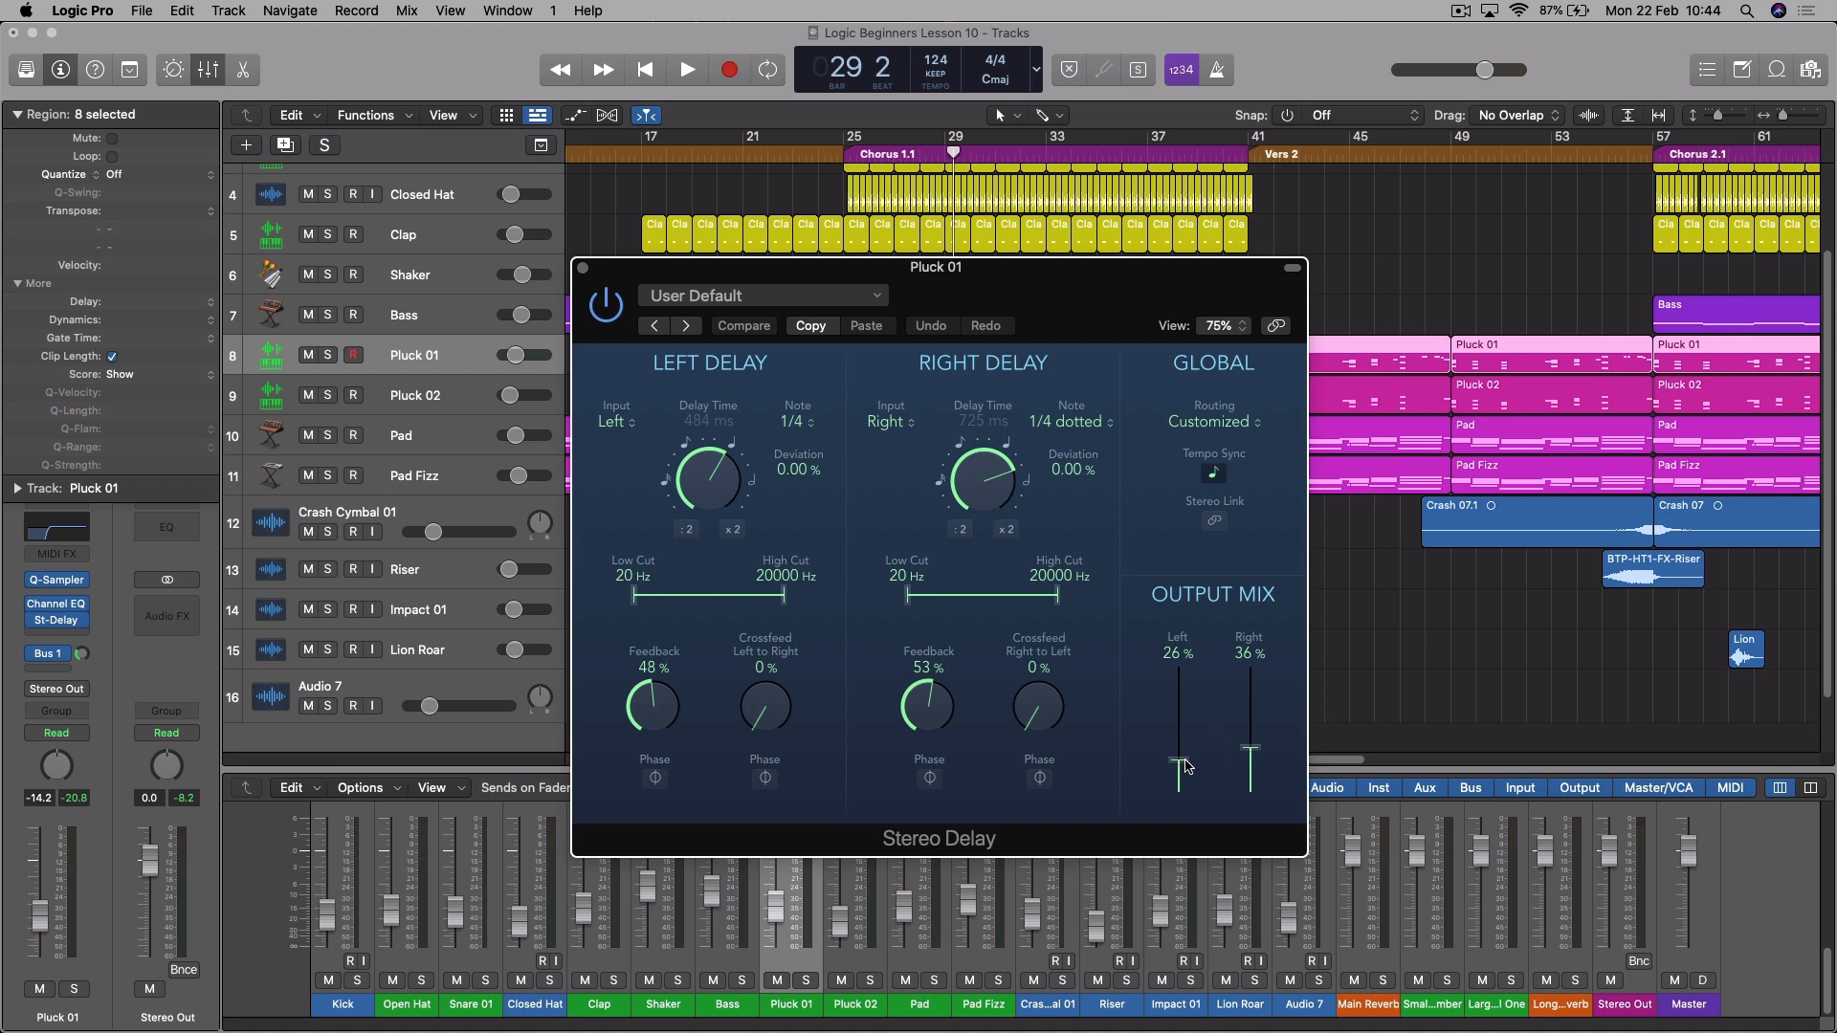
drag(1185, 765, 1190, 755)
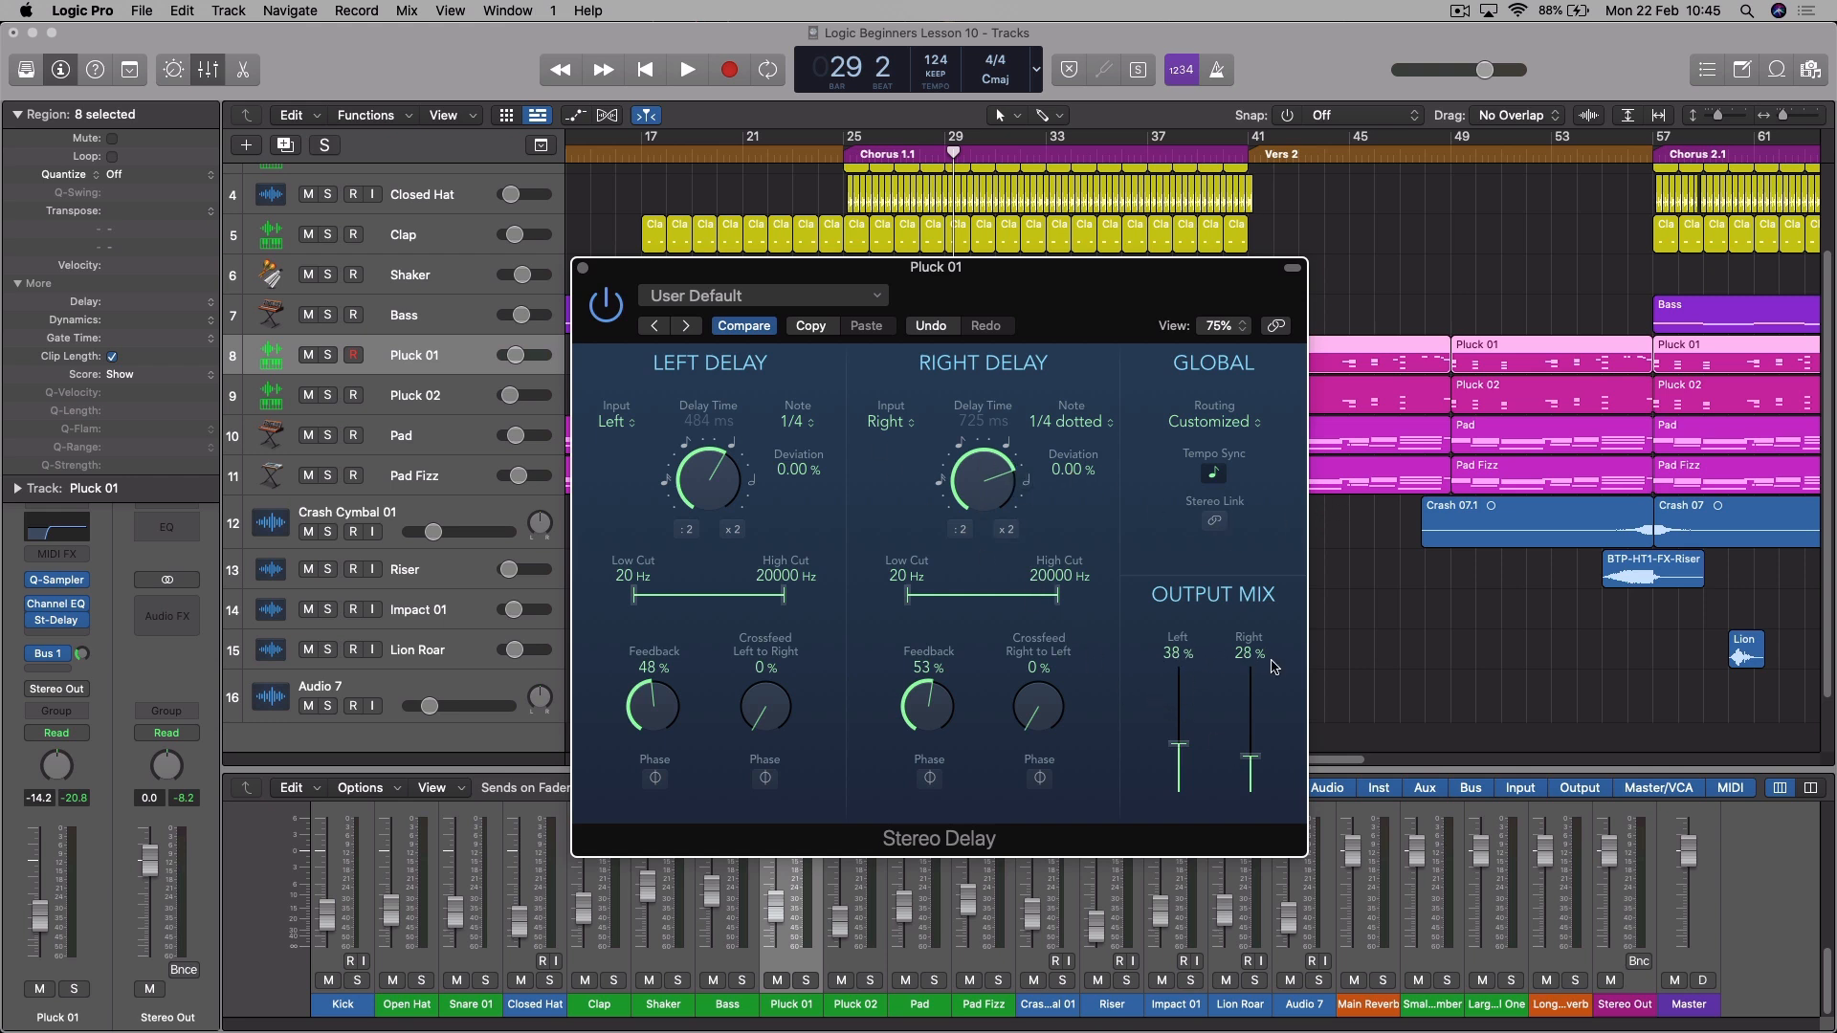
click(584, 268)
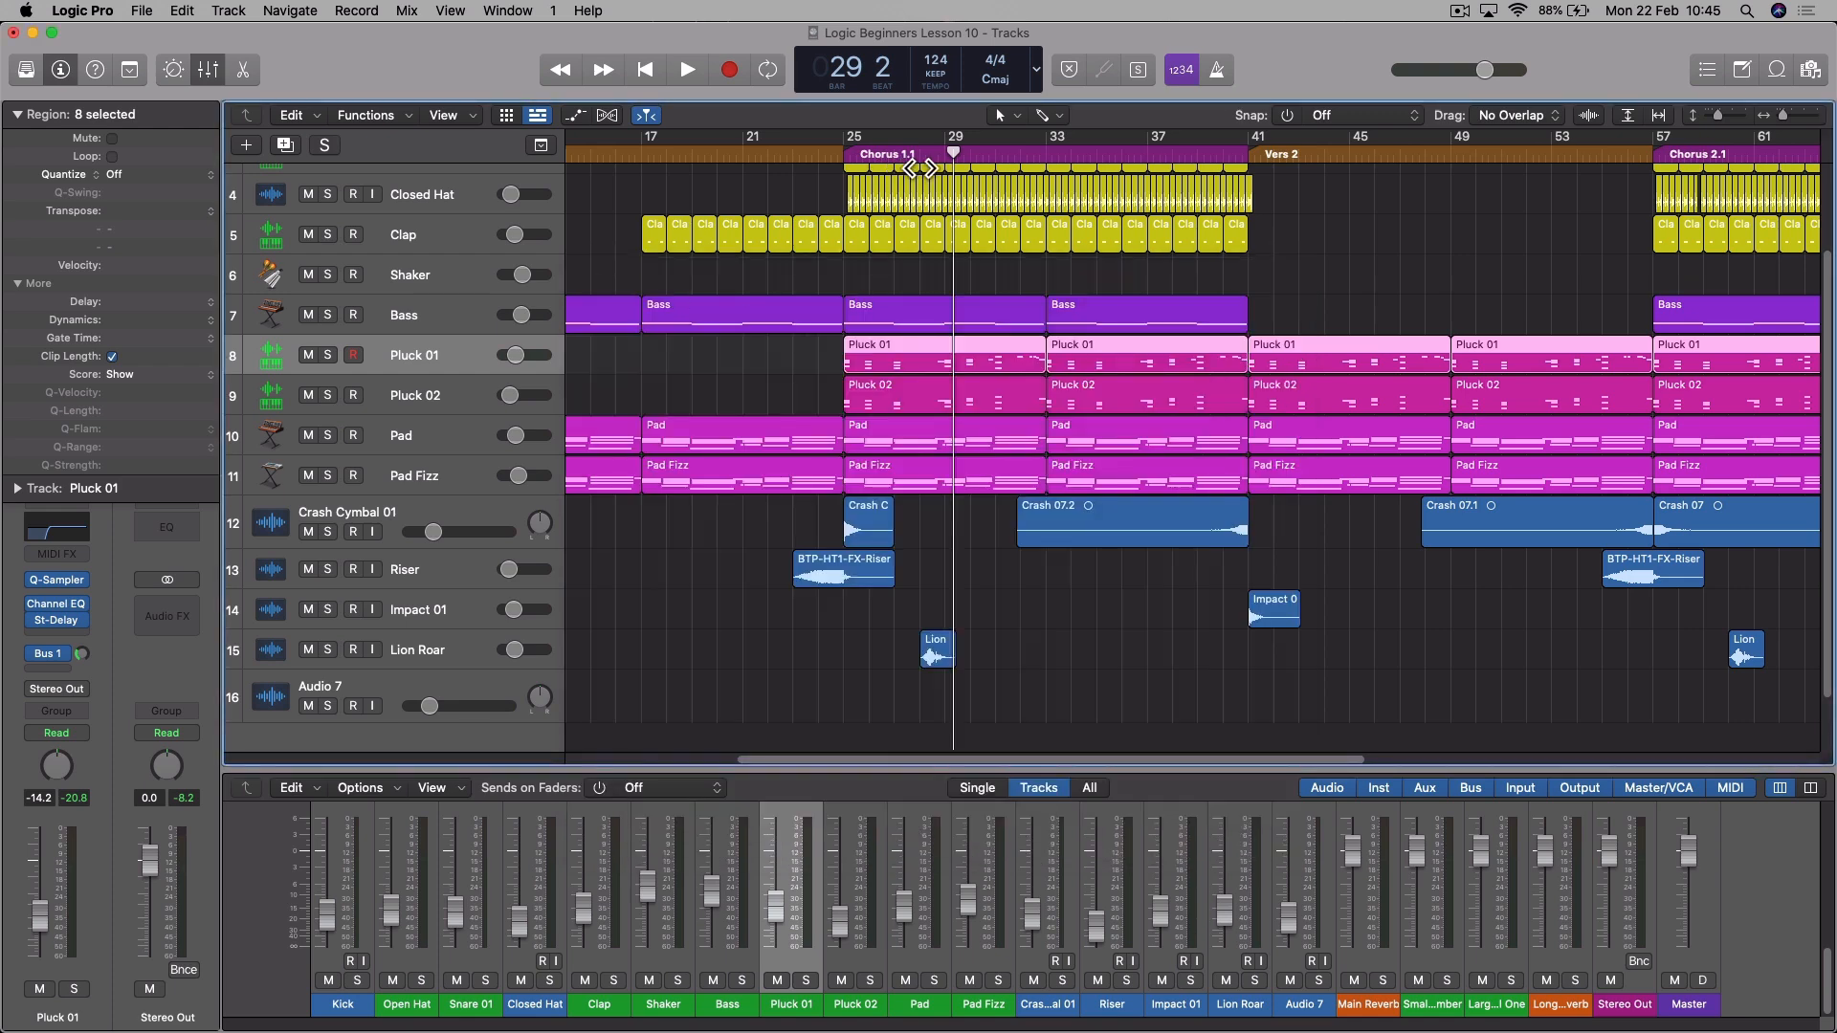
- Raise the Pluck 01 track volume to -13.0 dB while Chorus 1.1 plays
key(space)
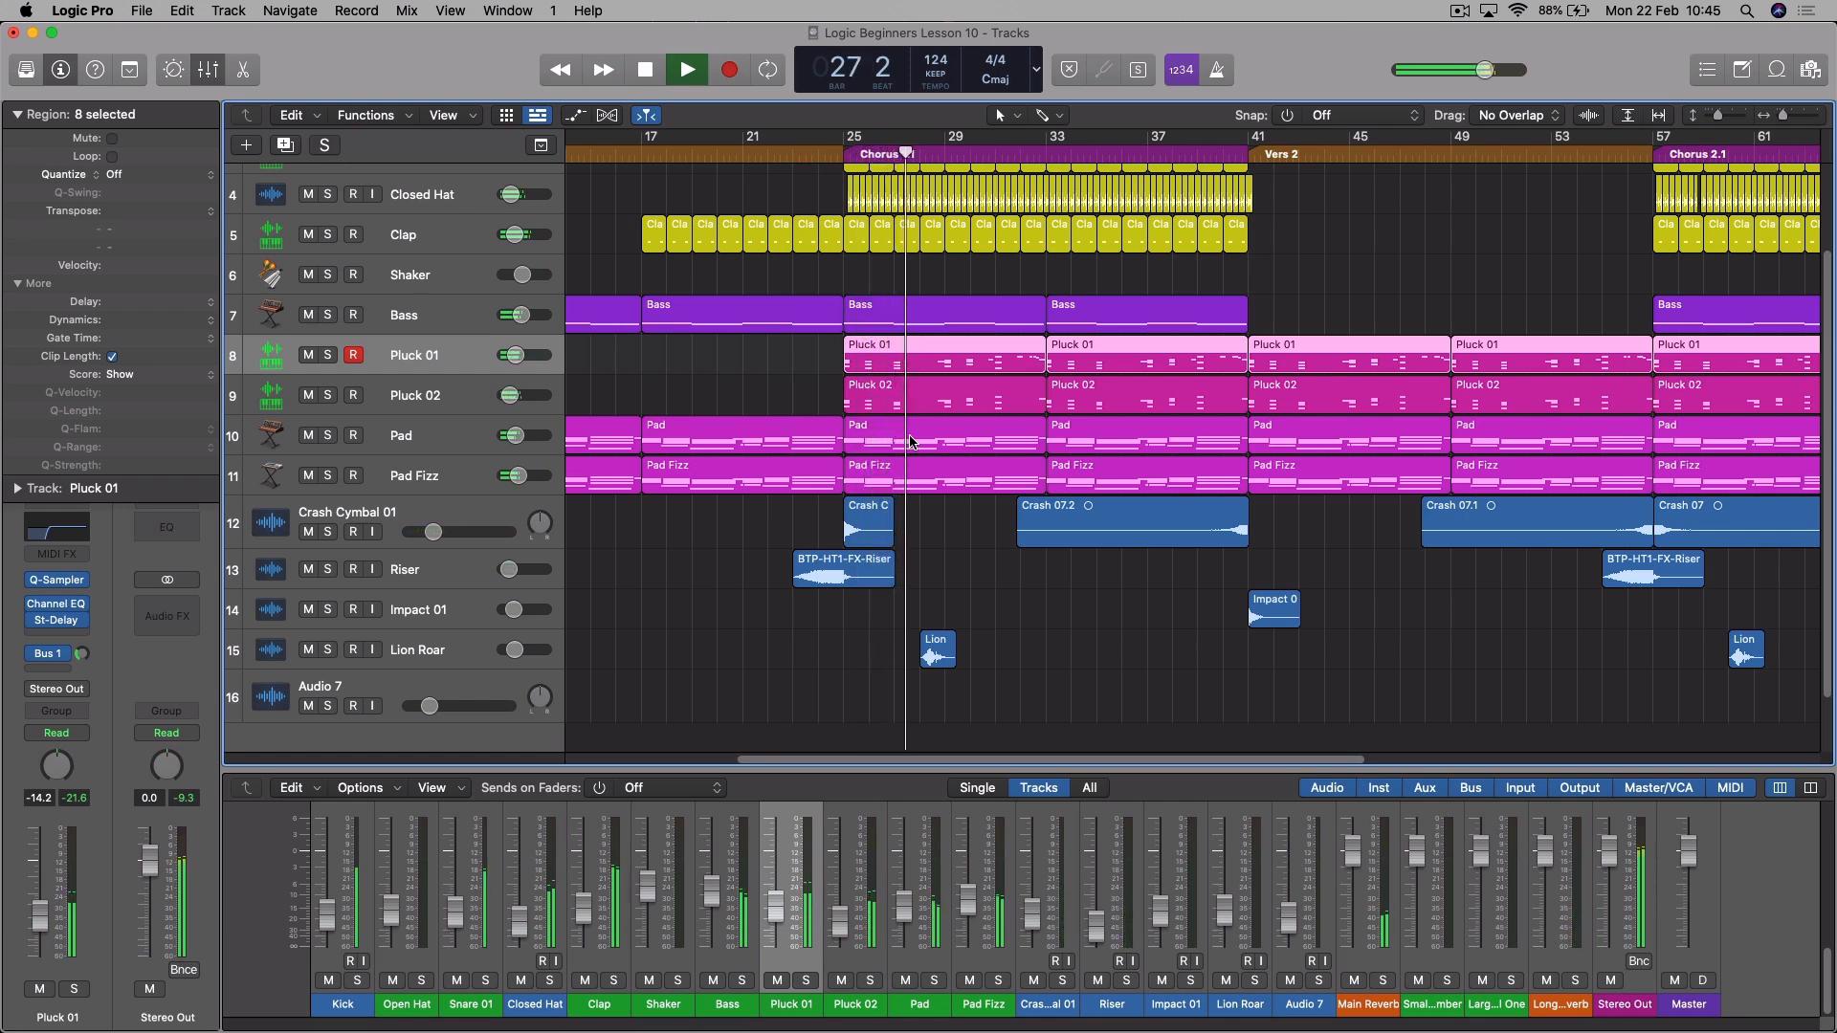
drag(514, 355, 517, 355)
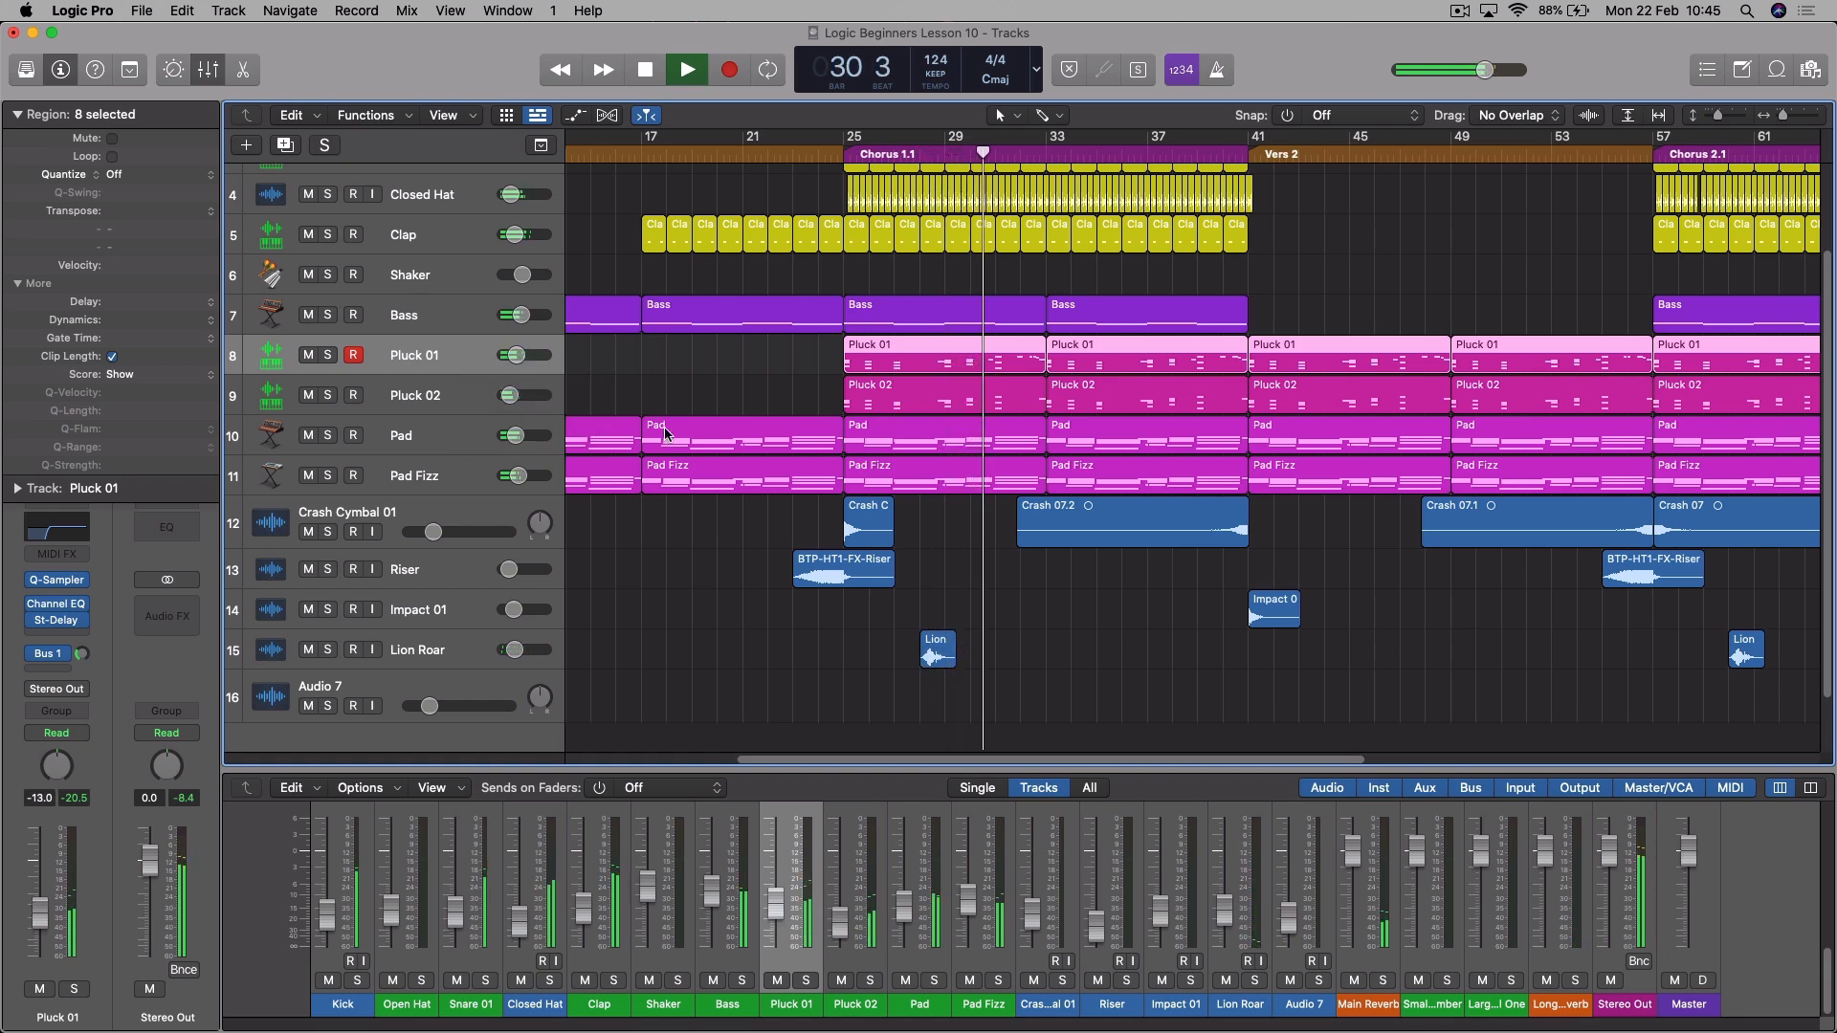
- Audition the transition from Chorus 1.1 into Vers 2 and the one from bar 55 into Chorus 2.1
click(1199, 158)
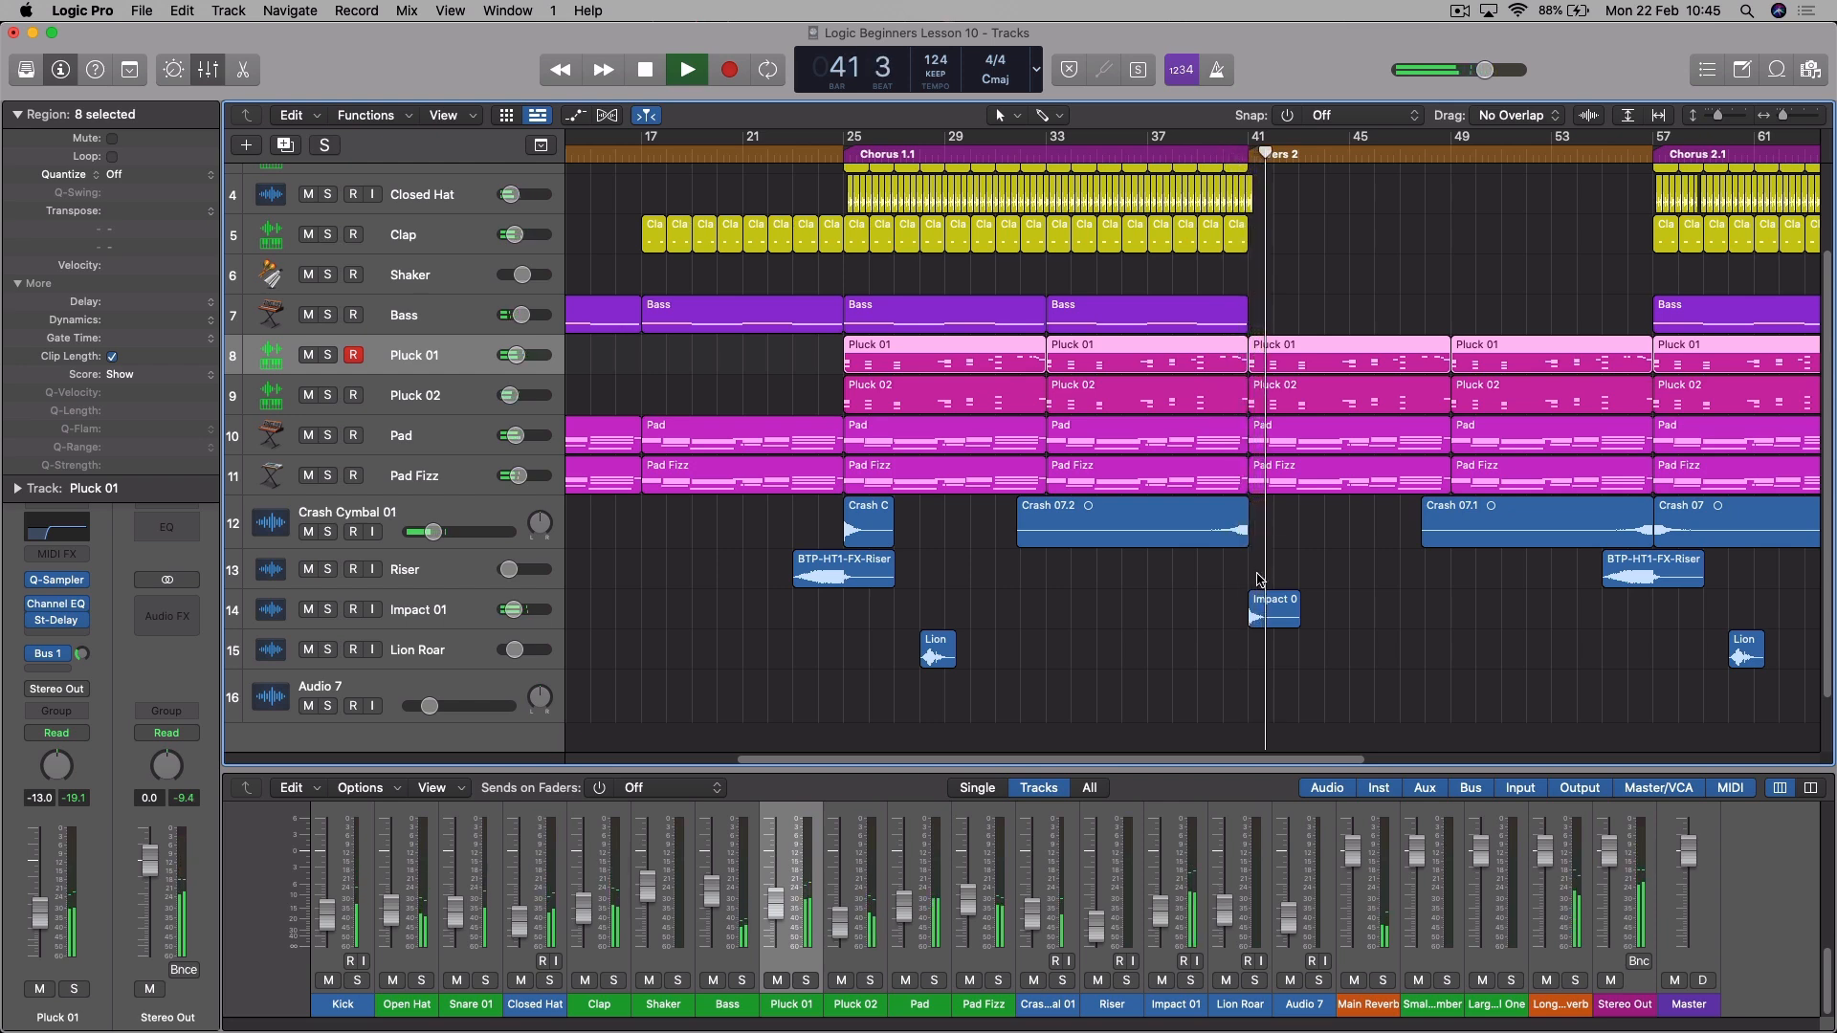
key(space)
scroll(919, 763, right, 10)
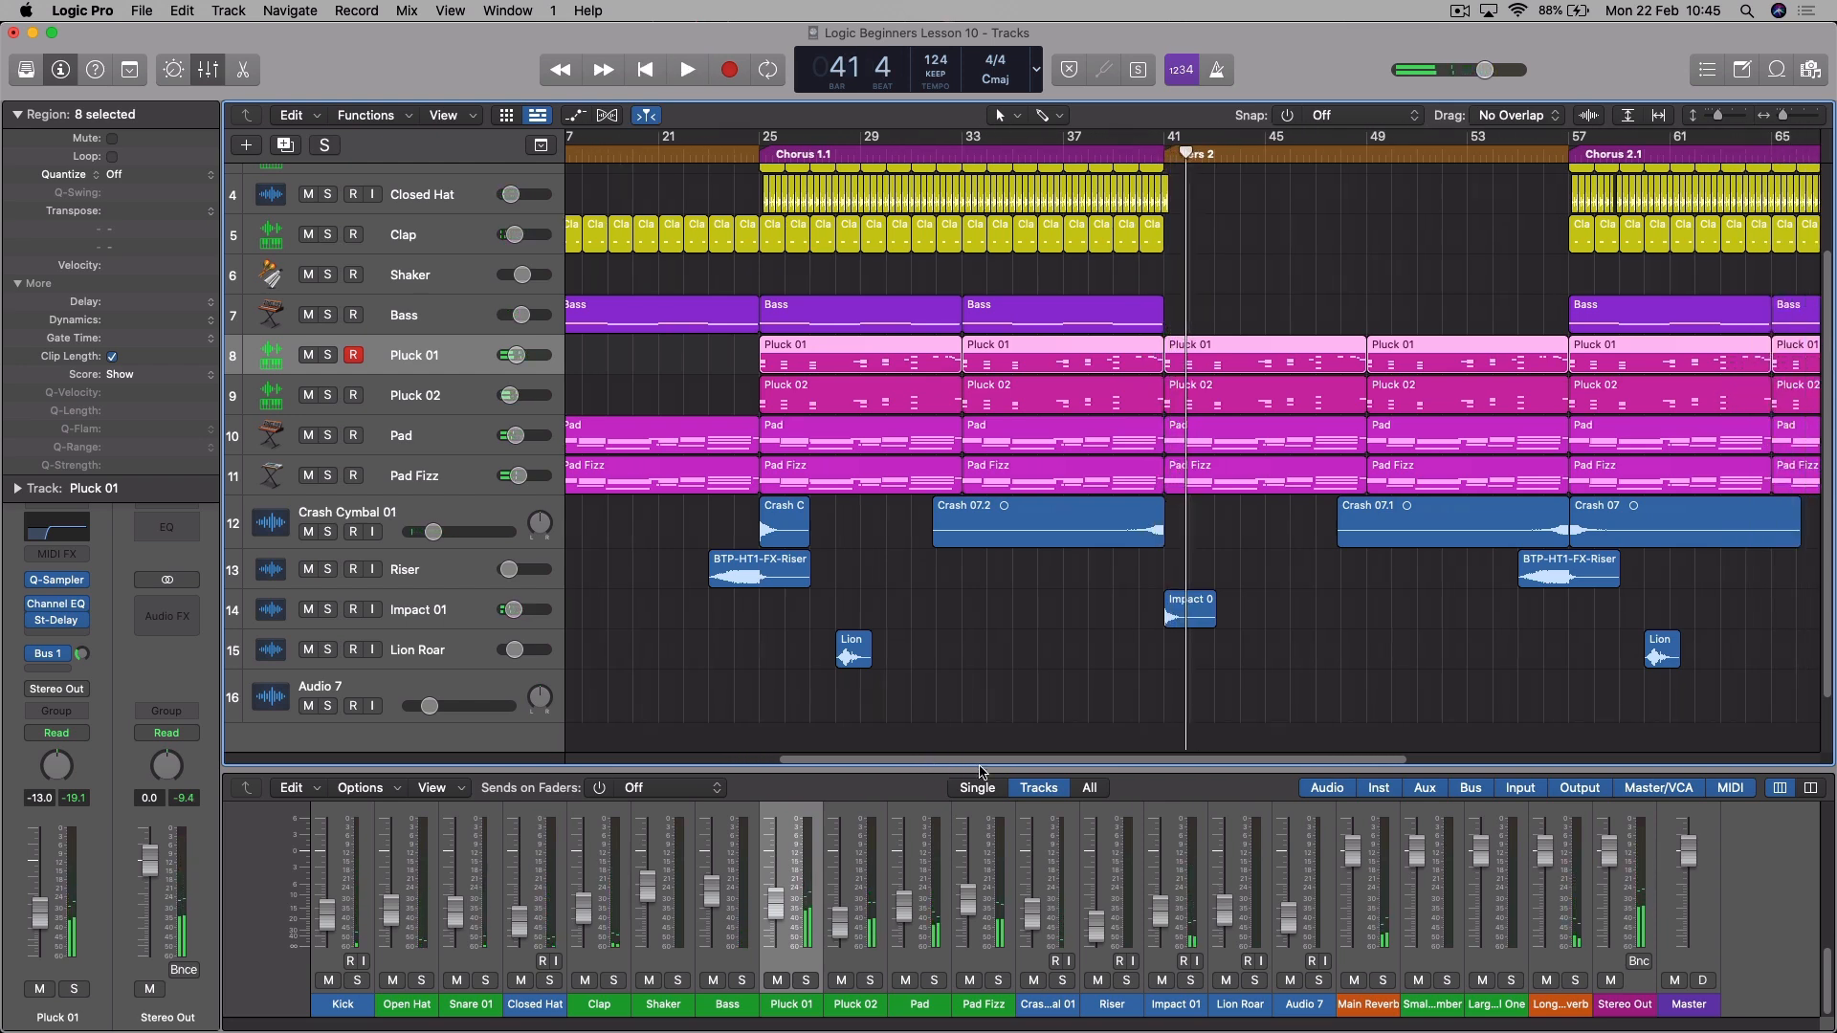
click(1153, 171)
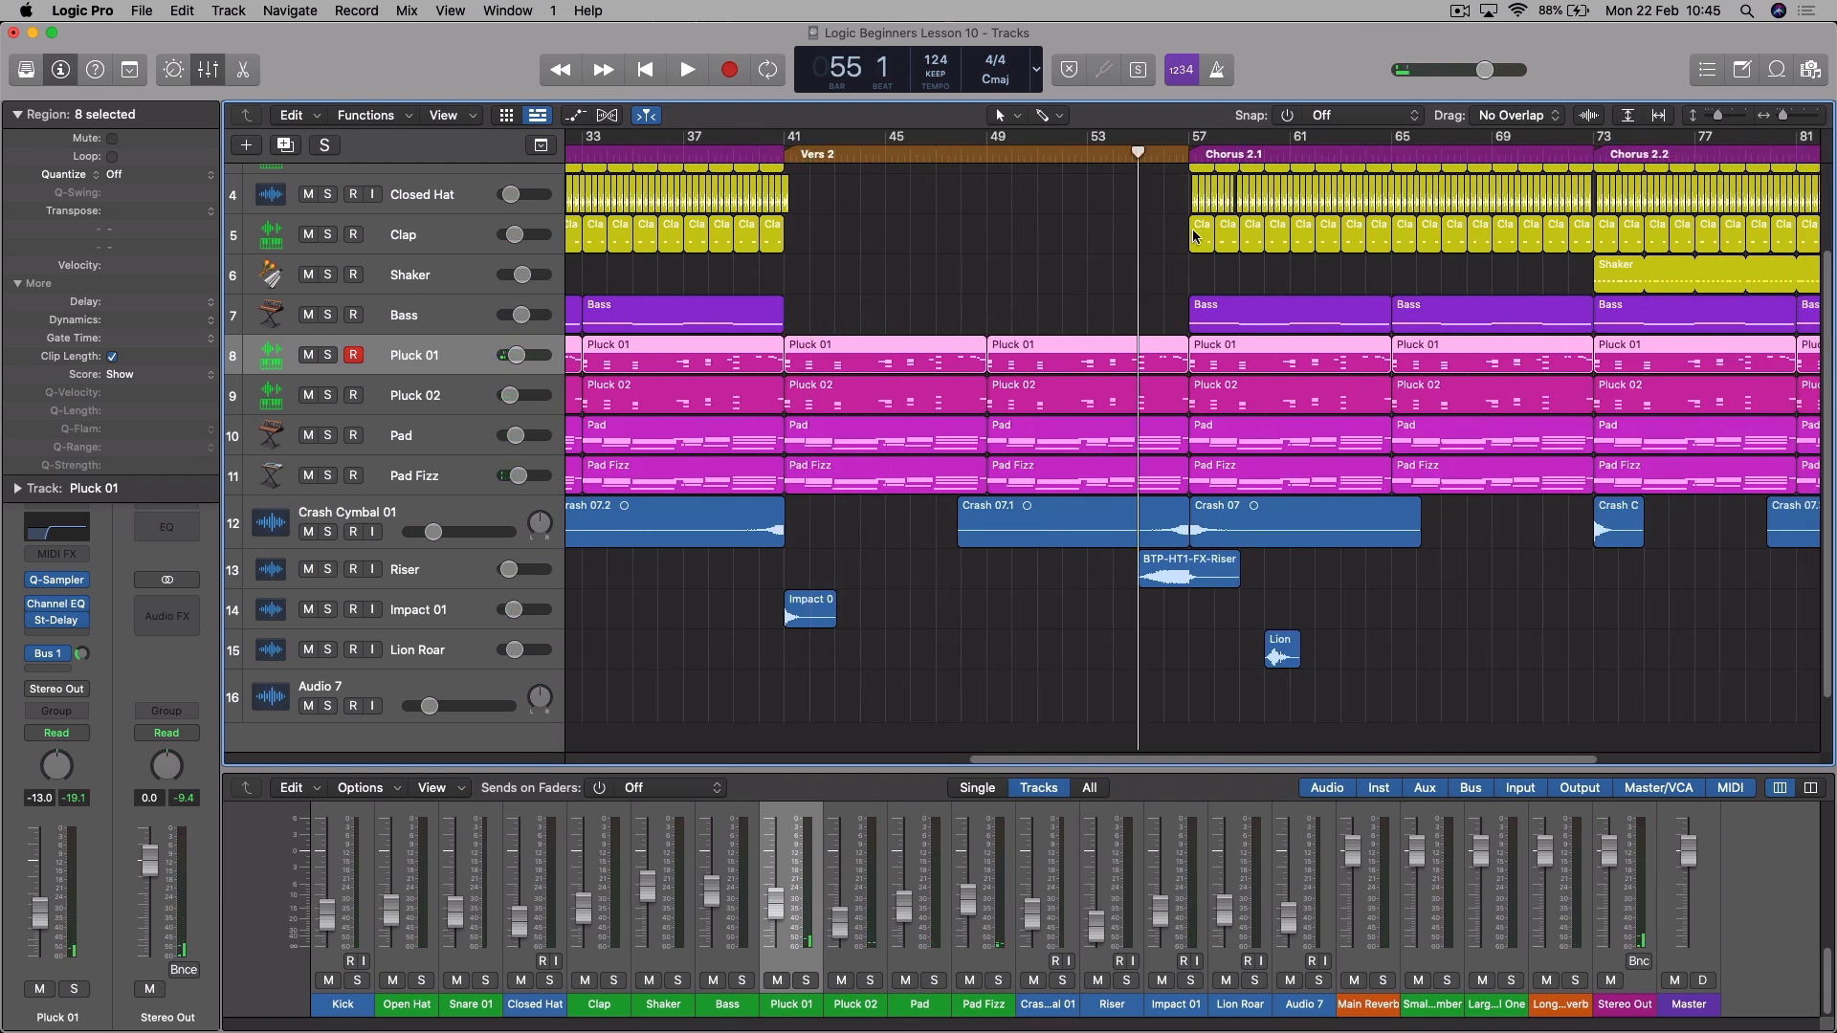
key(space)
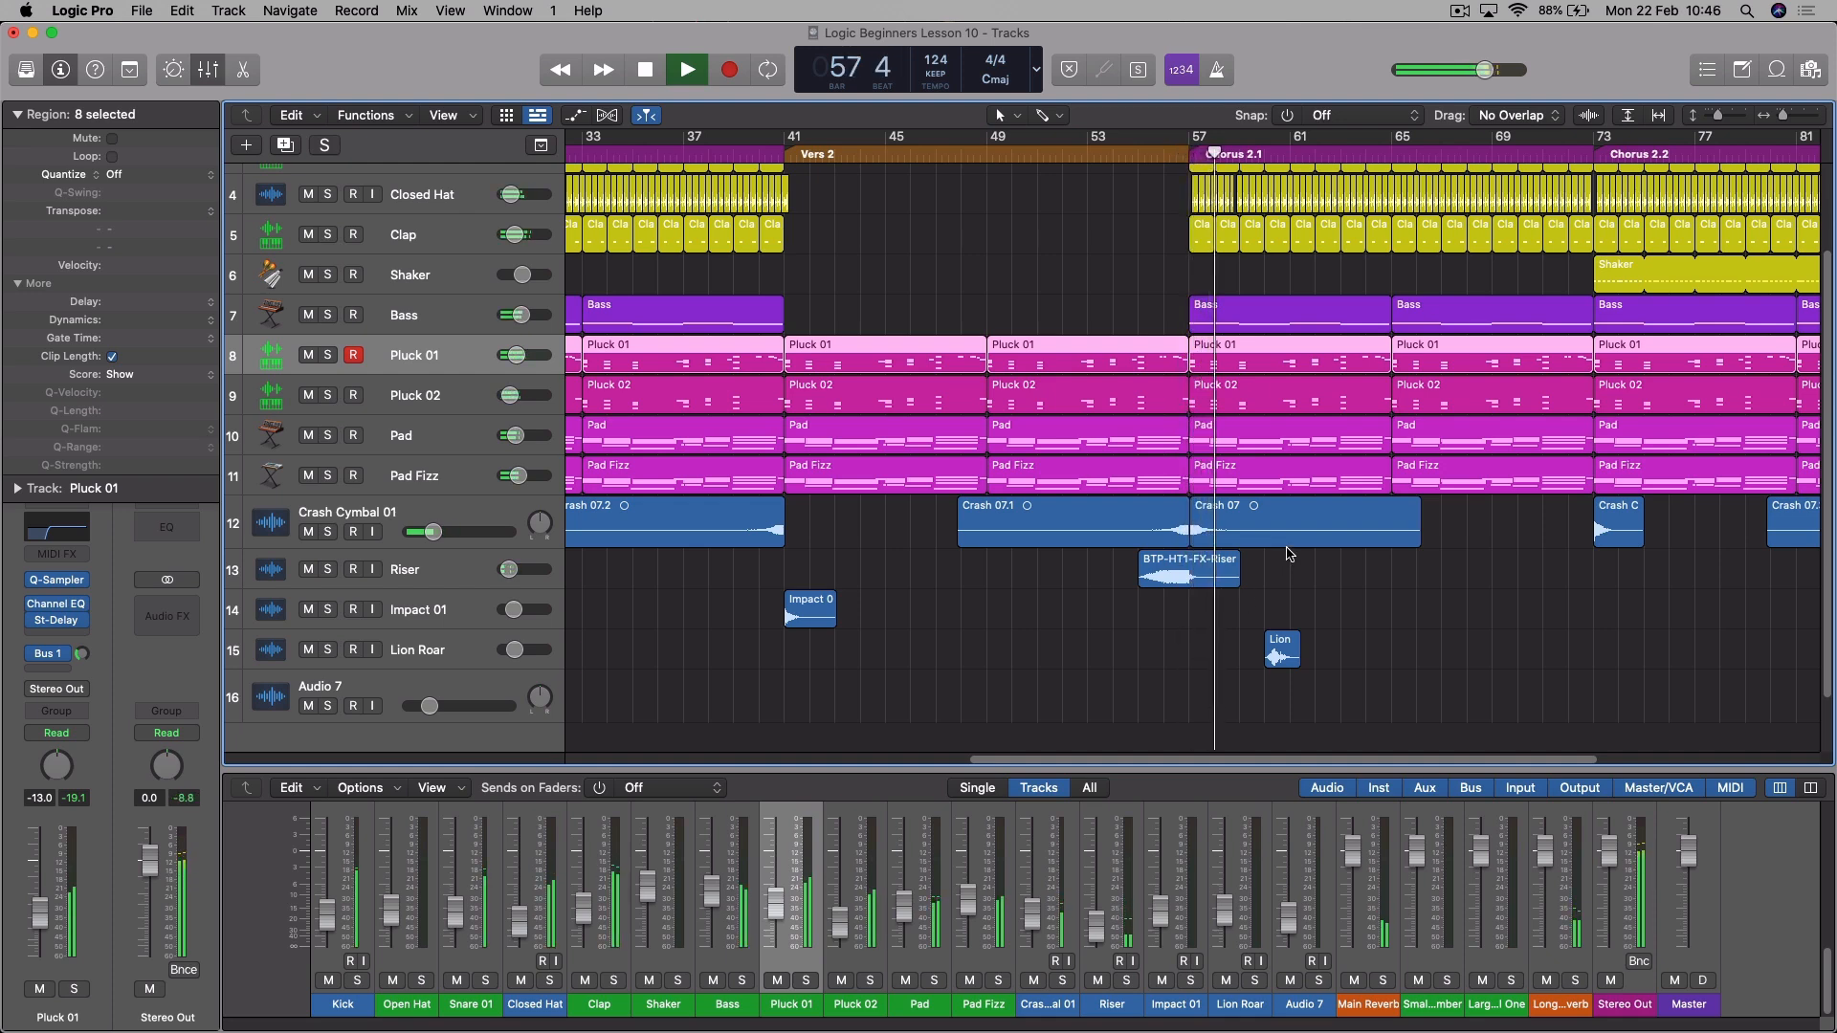
key(space)
- Select the Crash 07 region at Chorus 2.1, replay its entry and audition the transition into Chorus 2.2
click(1277, 518)
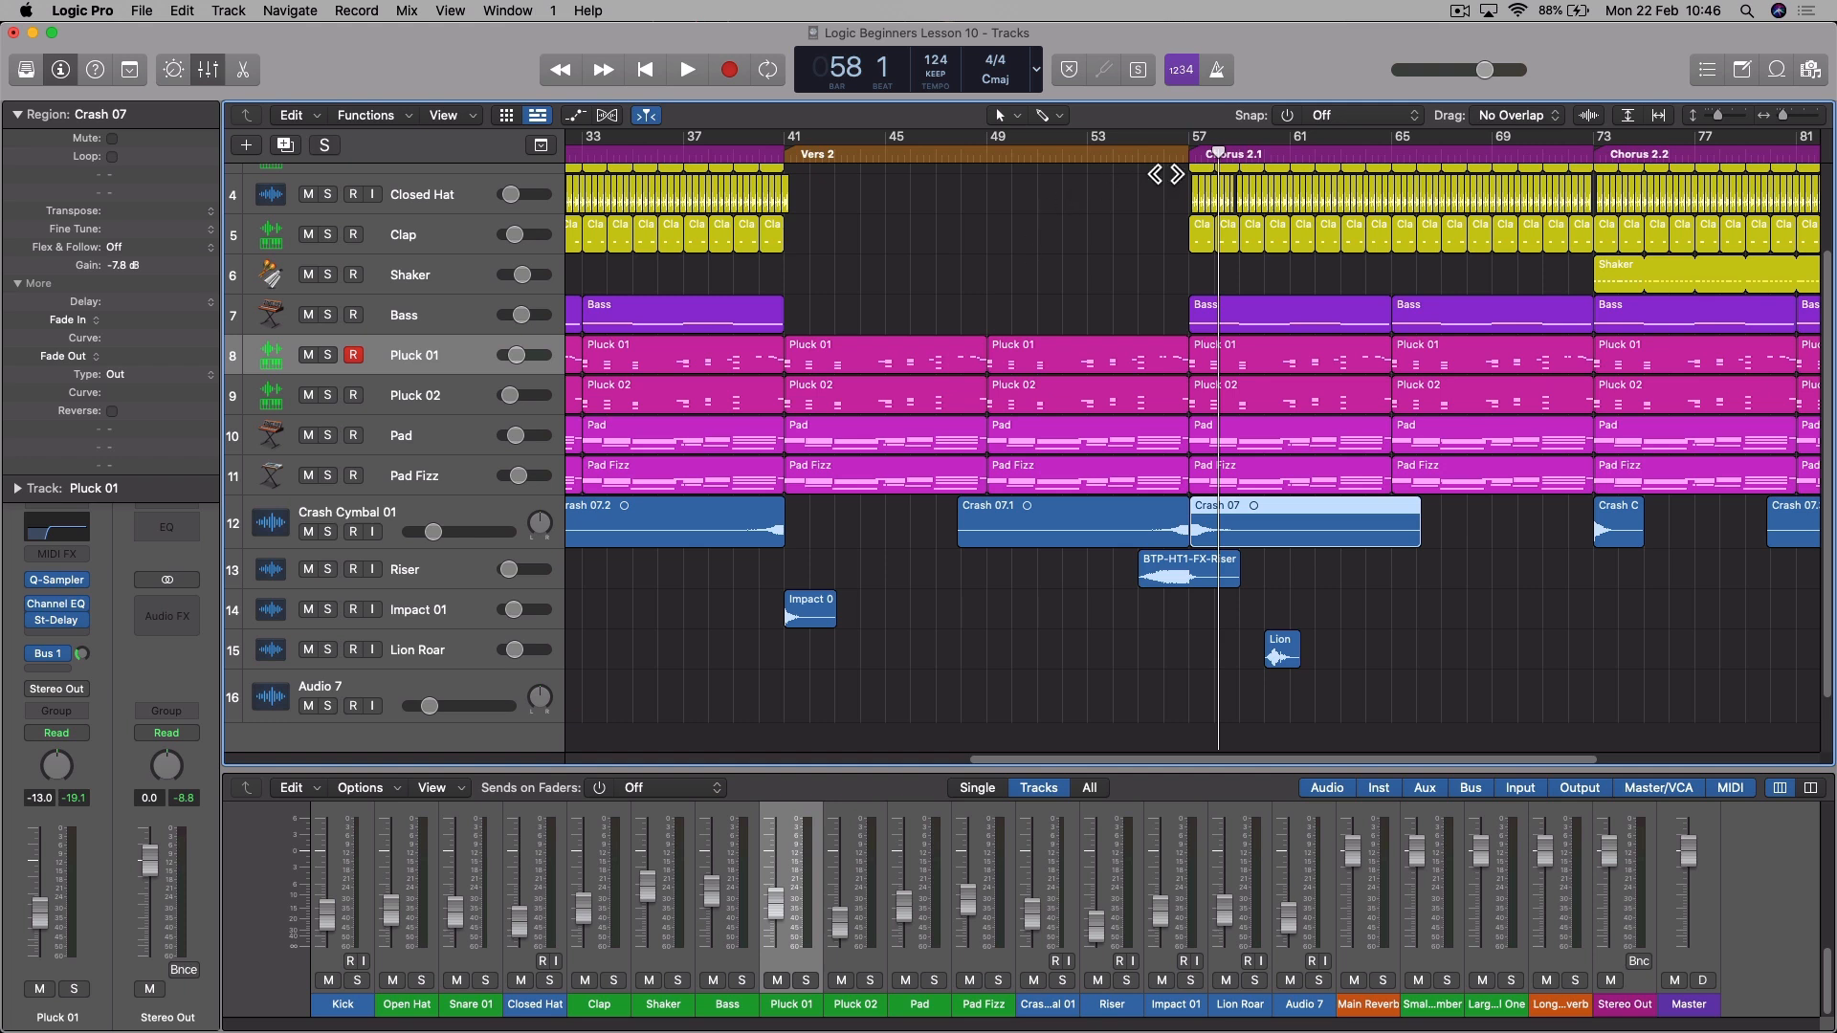
key(space)
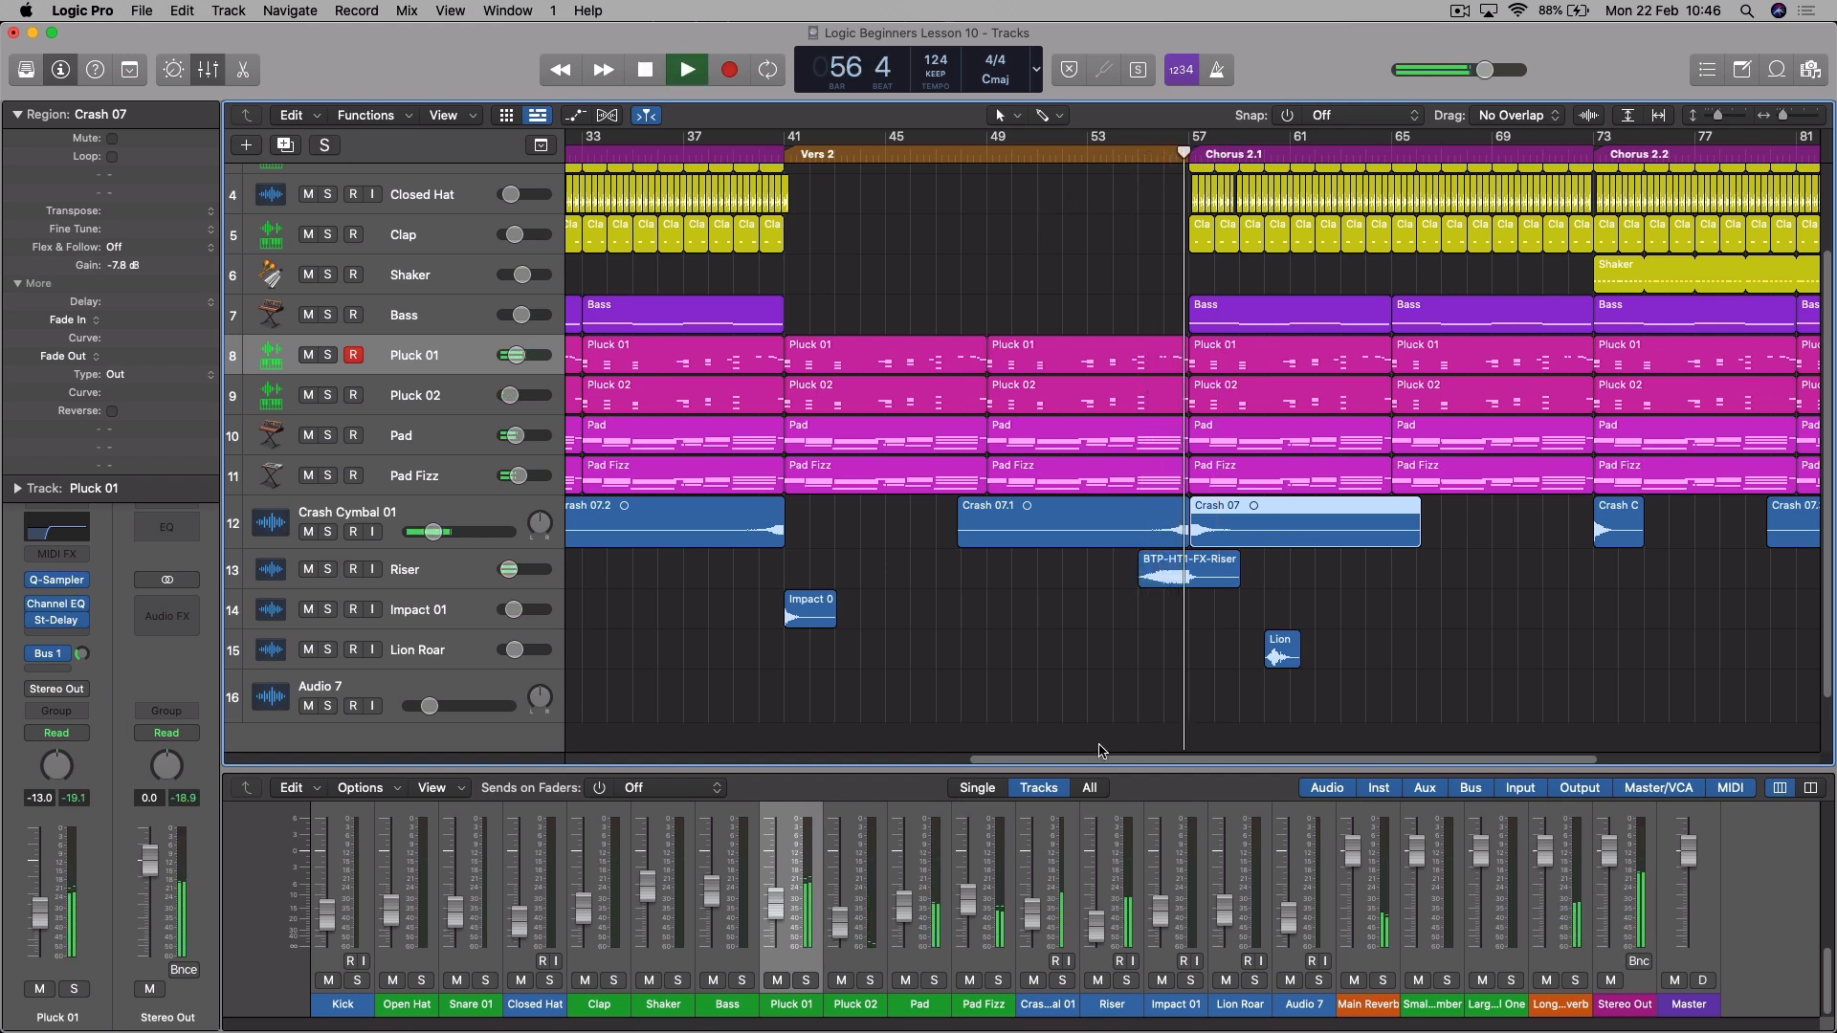
drag(1098, 760, 1315, 763)
key(space)
click(1131, 155)
key(space)
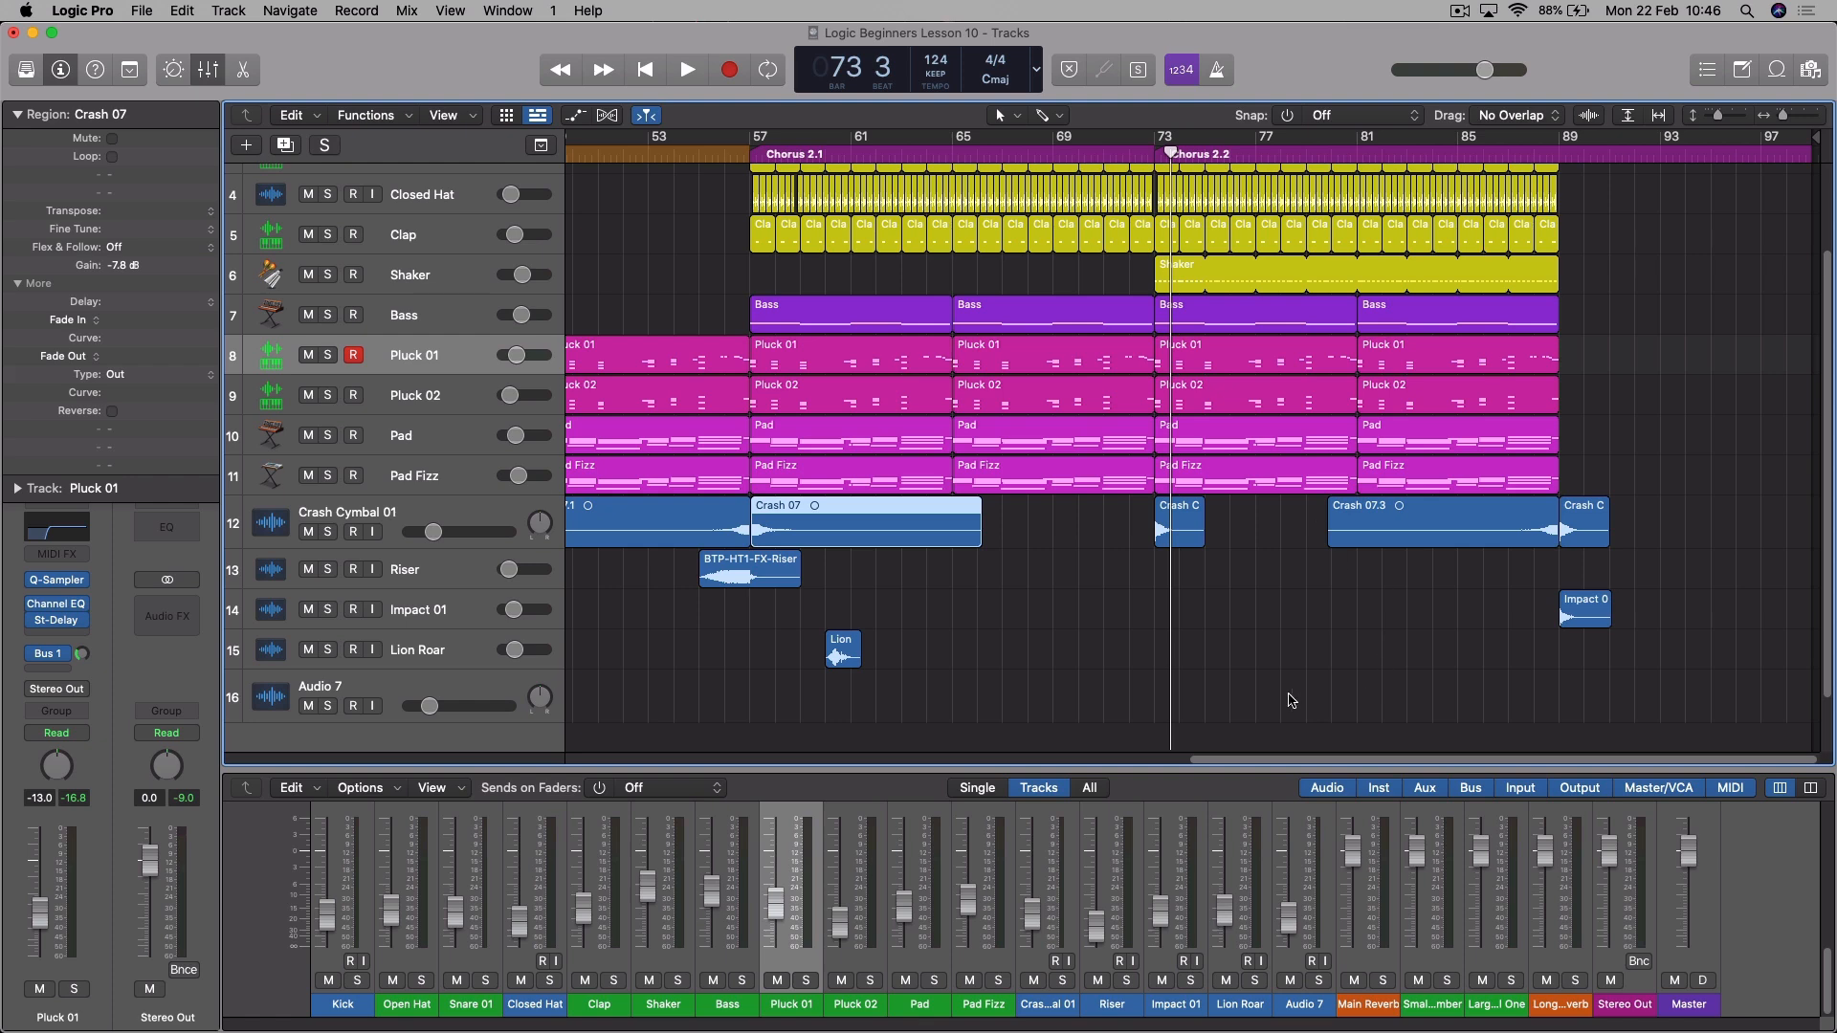
- Rename the Audio 7 track to "First delay"
drag(1278, 762, 815, 773)
drag(713, 770, 791, 767)
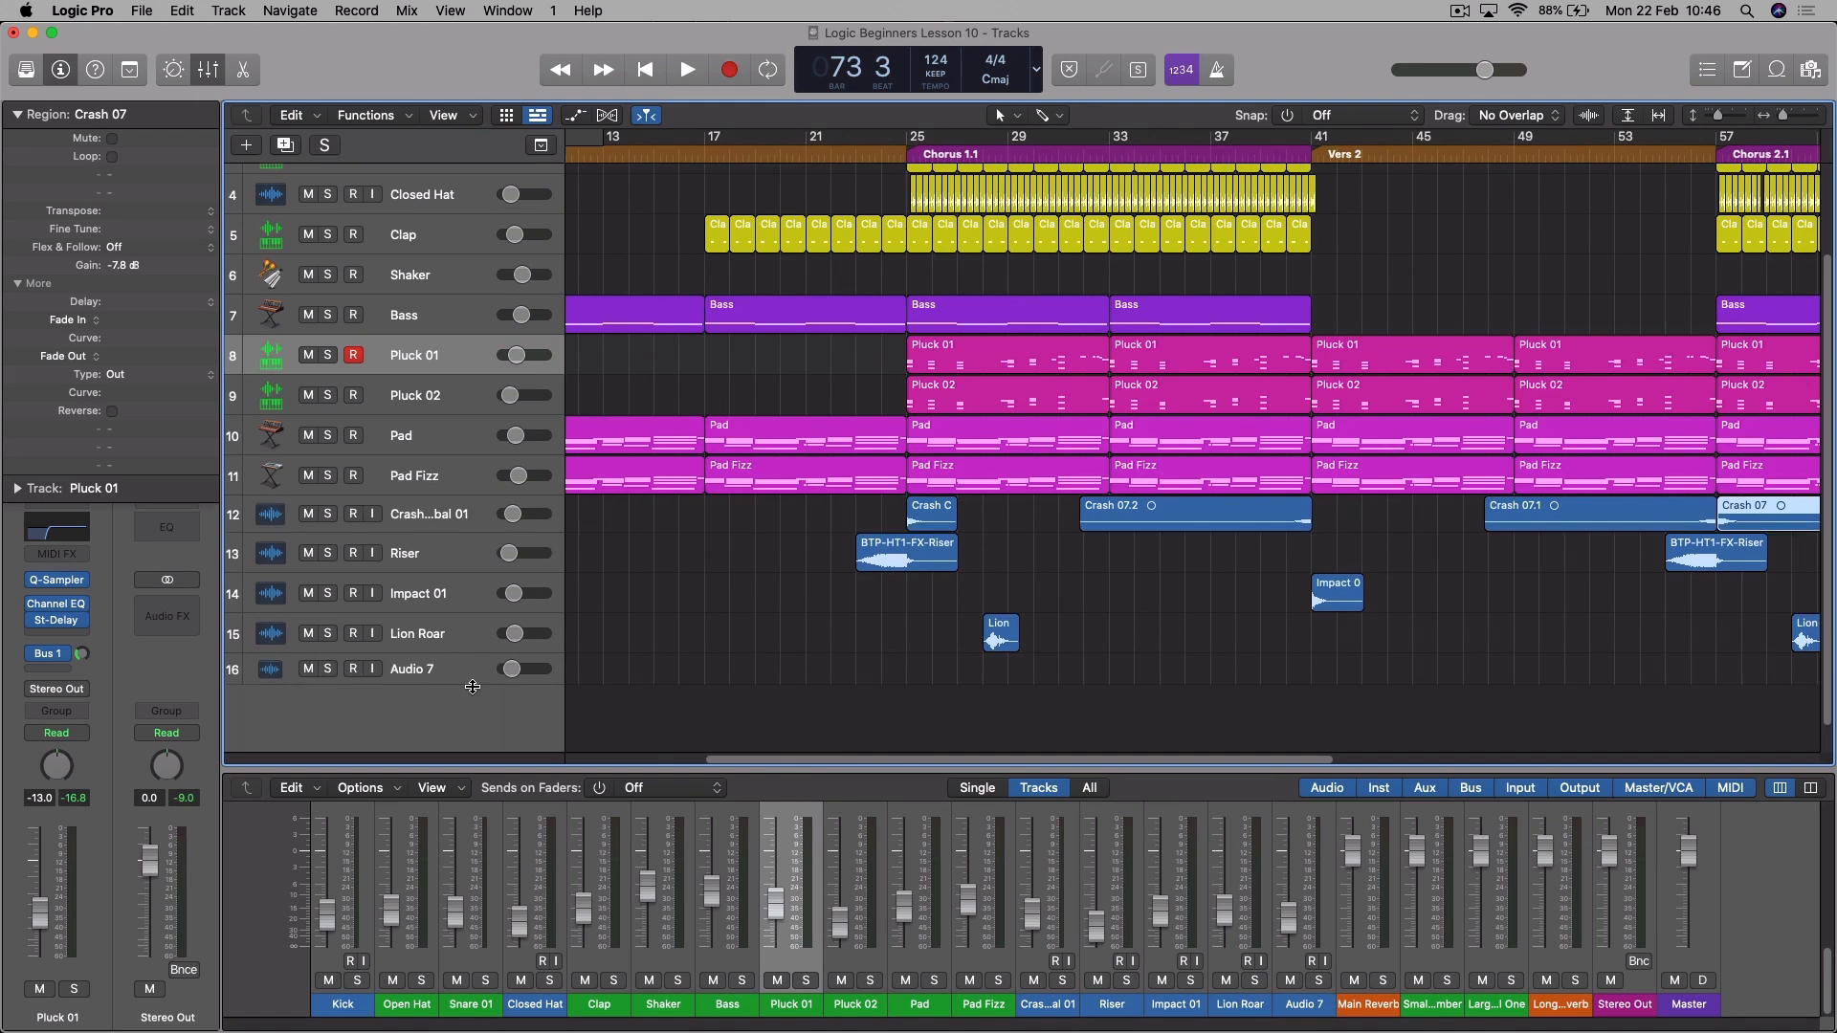
drag(720, 766, 507, 761)
double_click(414, 670)
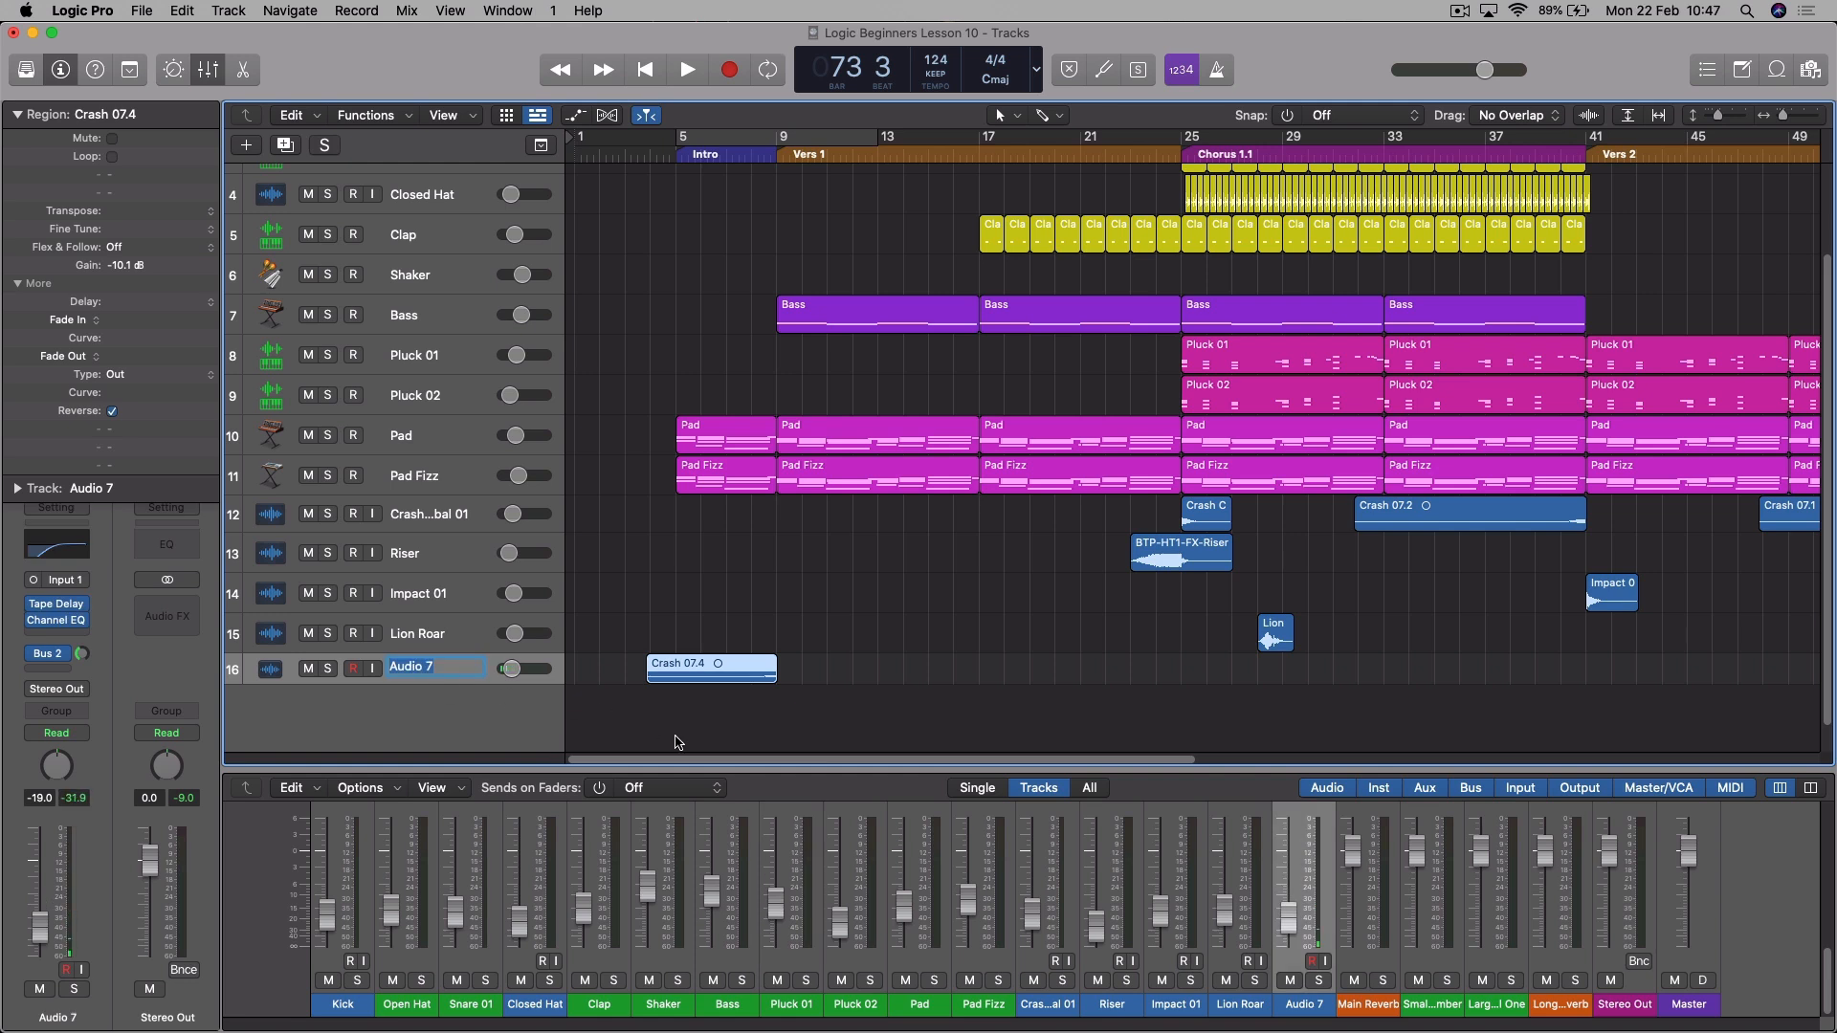
text(First delay)
key(Return)
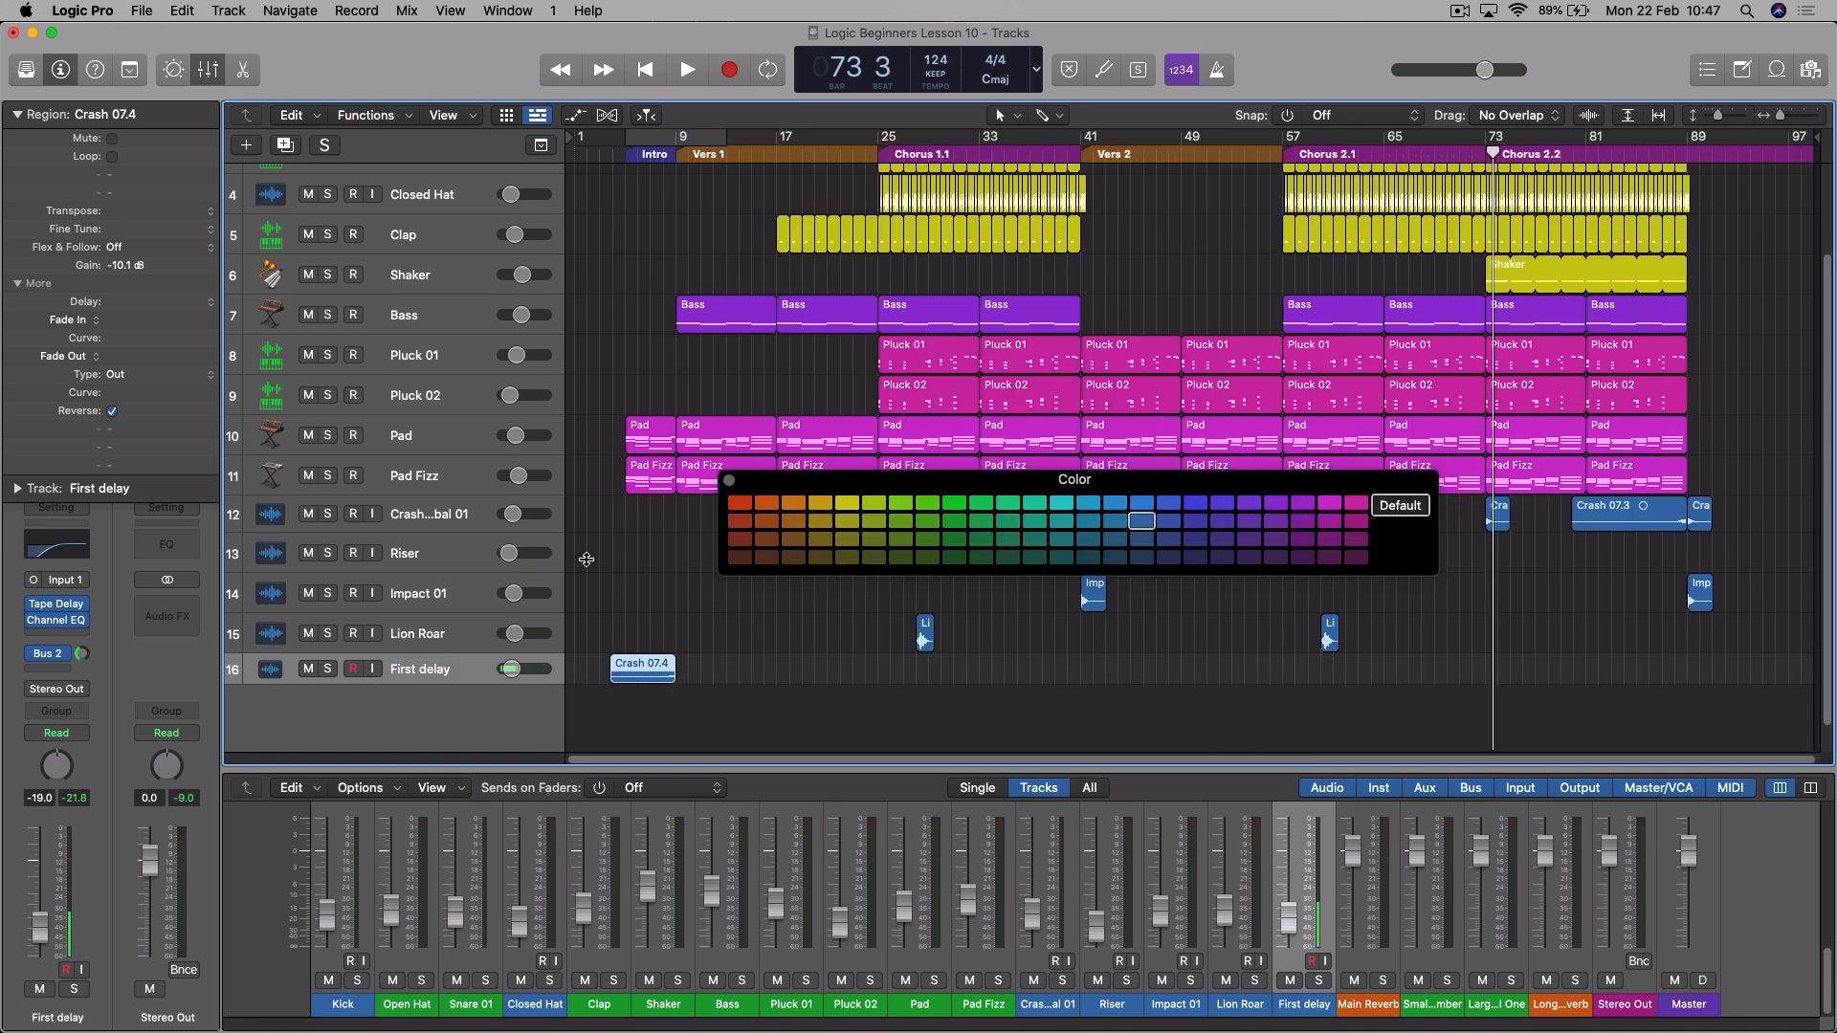
- Color the regions on the First delay track and on the Crash Cymbal 01 through Lion Roar tracks bright green
click(955, 504)
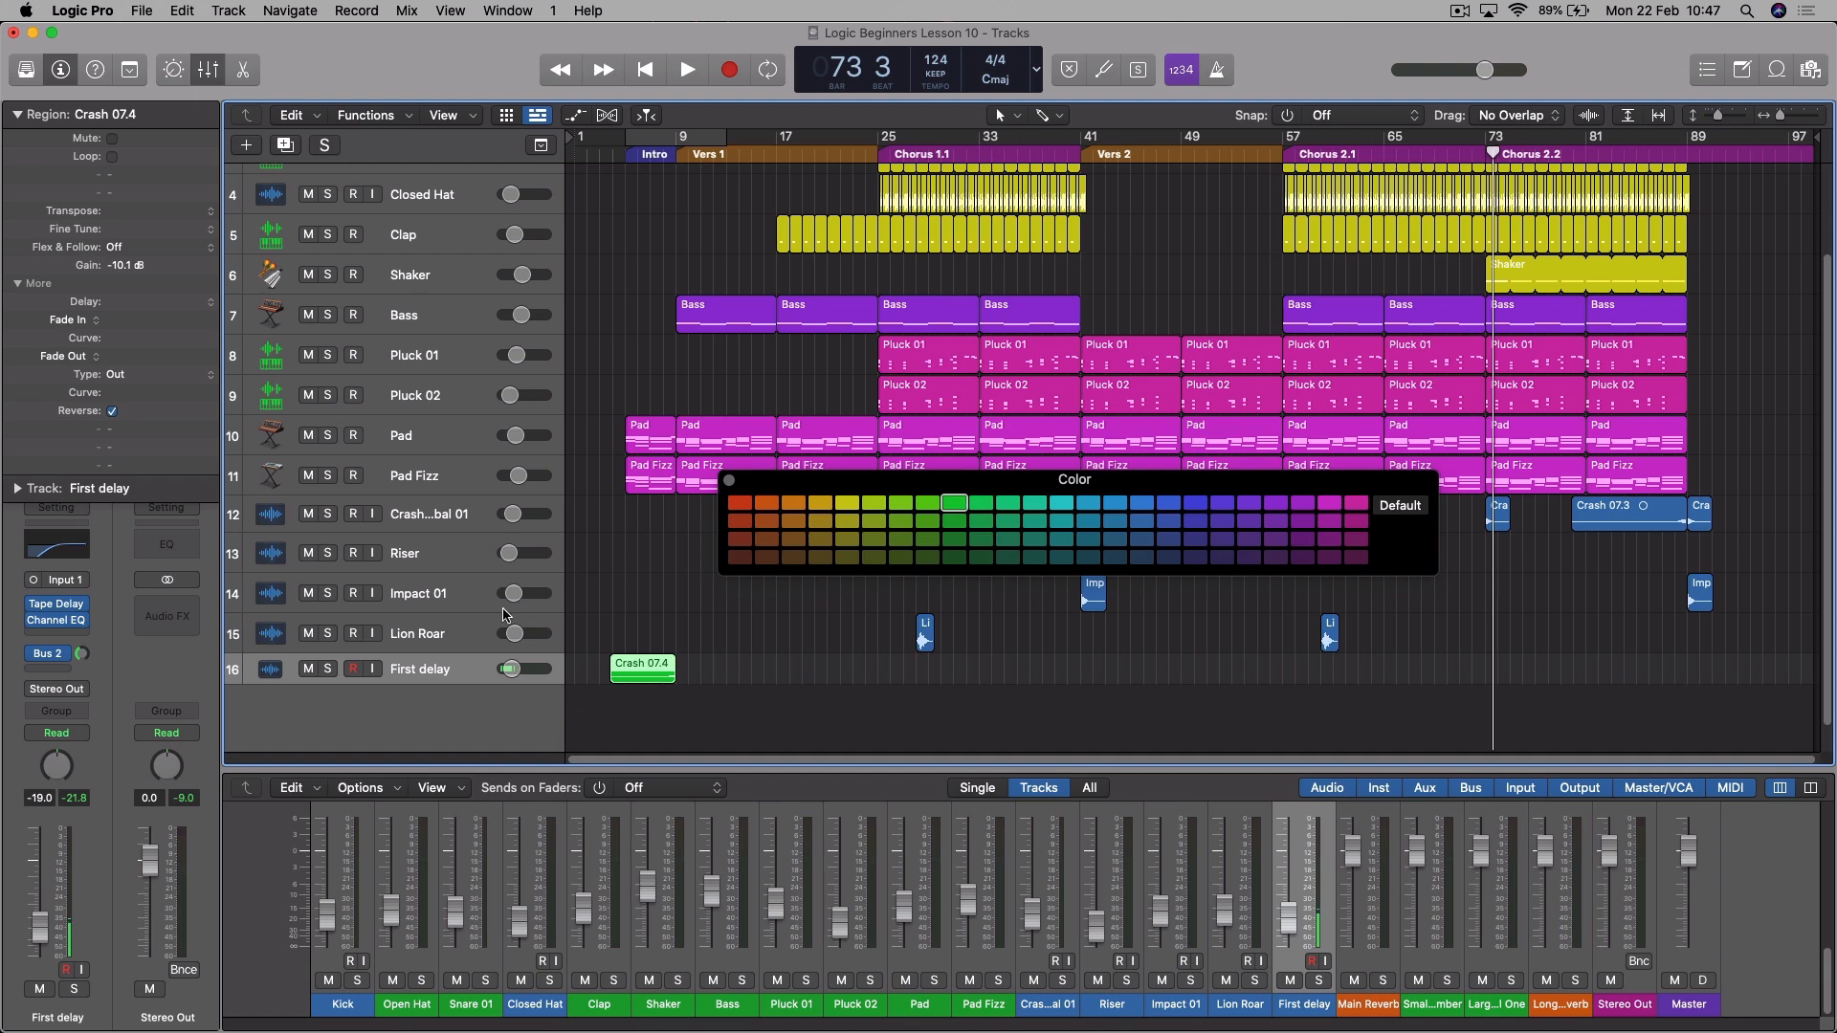
click(468, 636)
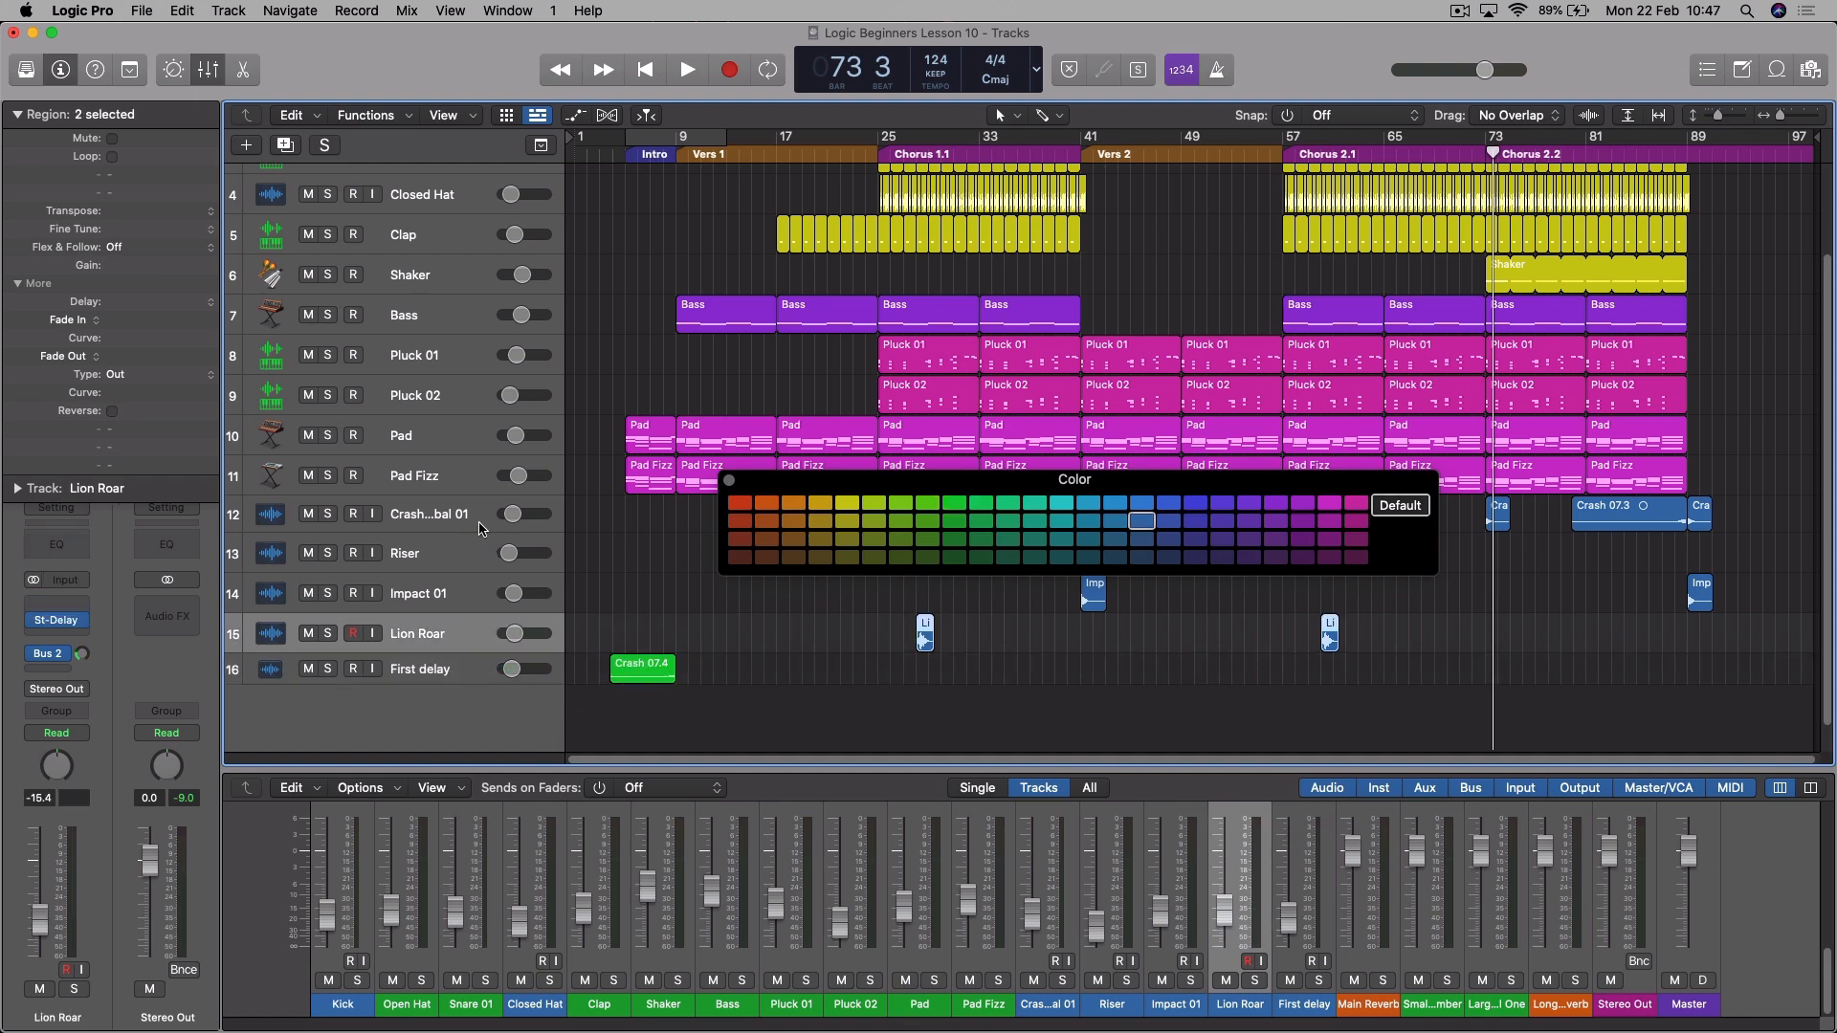
shift+click(482, 529)
click(957, 505)
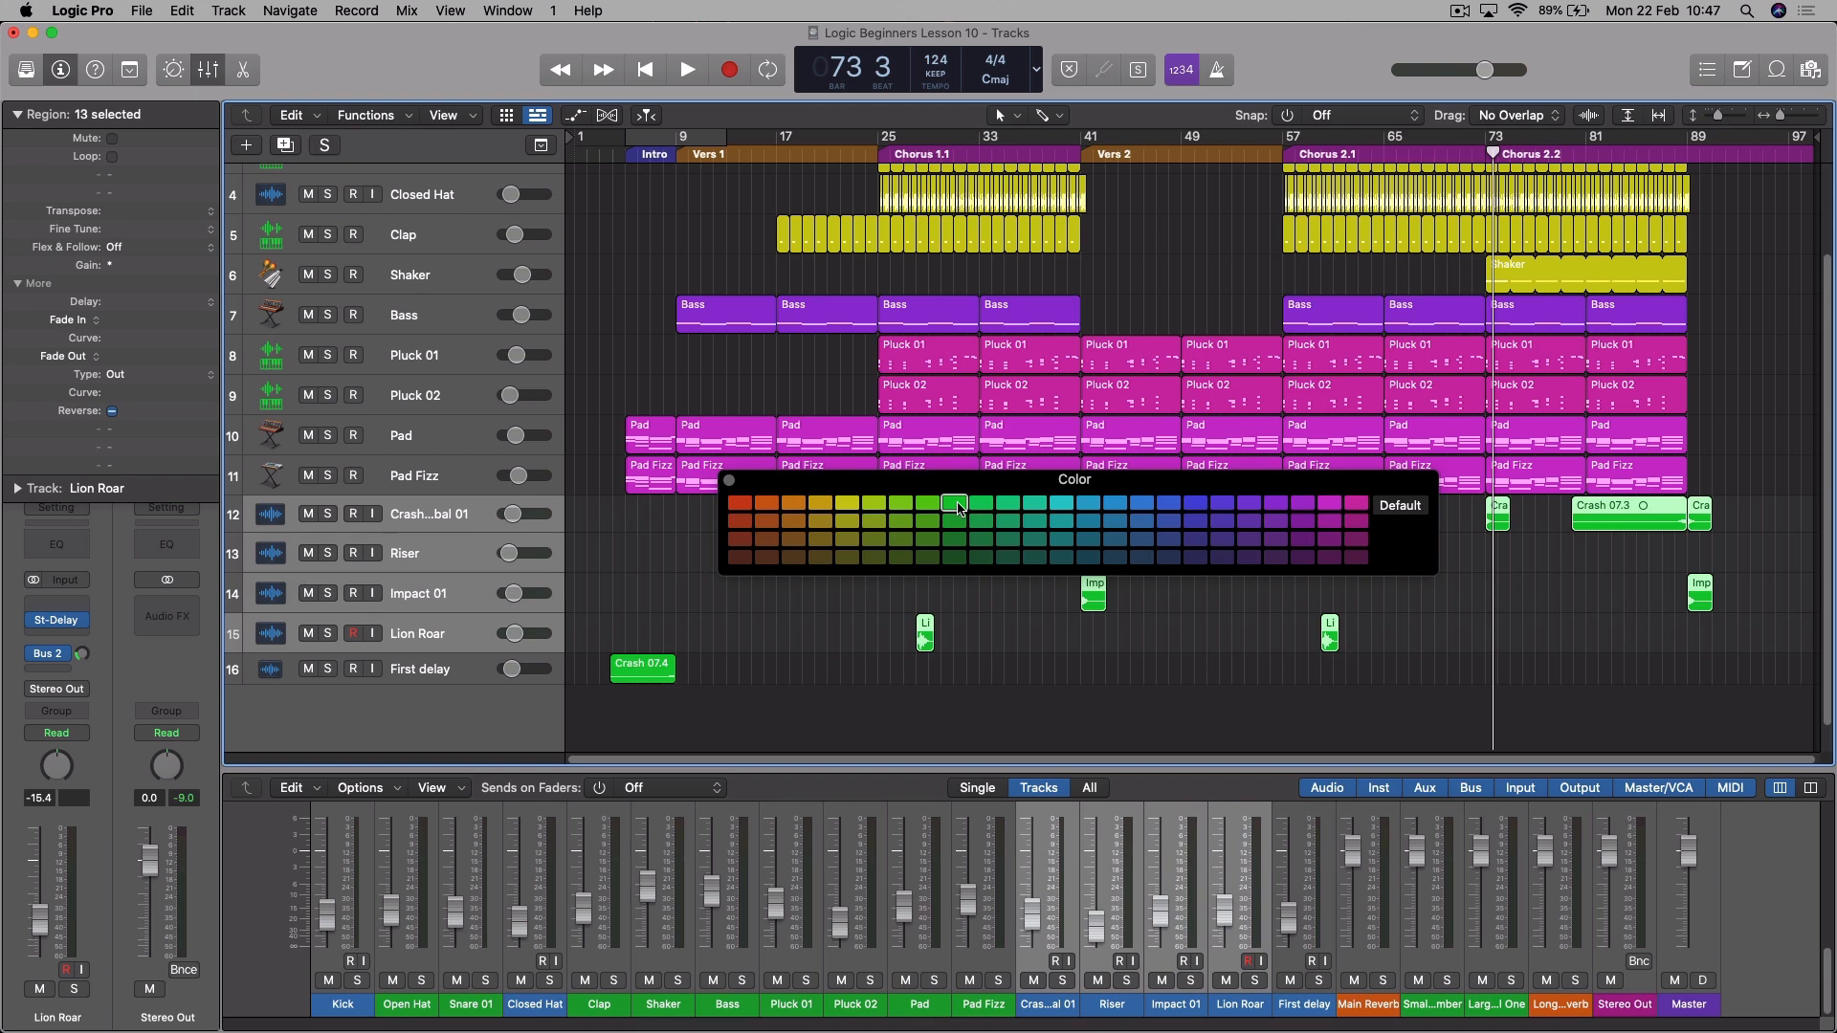
click(728, 480)
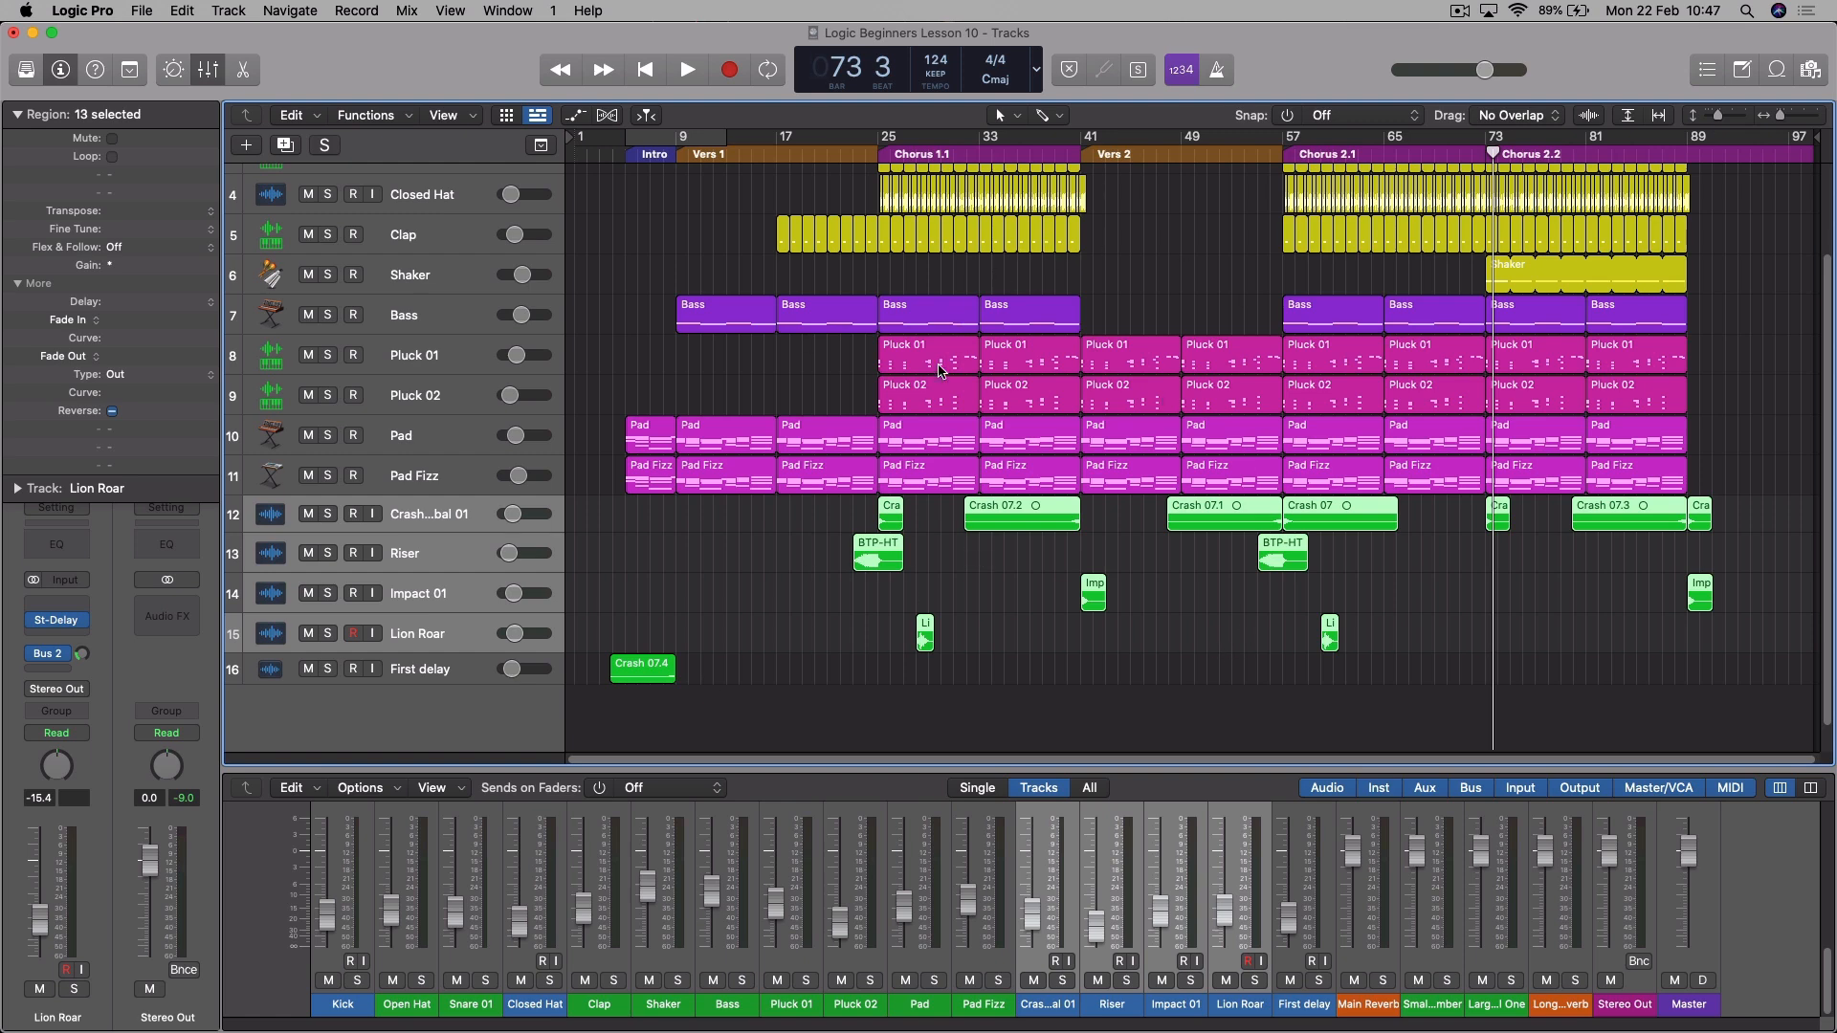
- Group the five effect tracks, Crash Cymbal 01 through First delay, into a Folder Stack
click(468, 672)
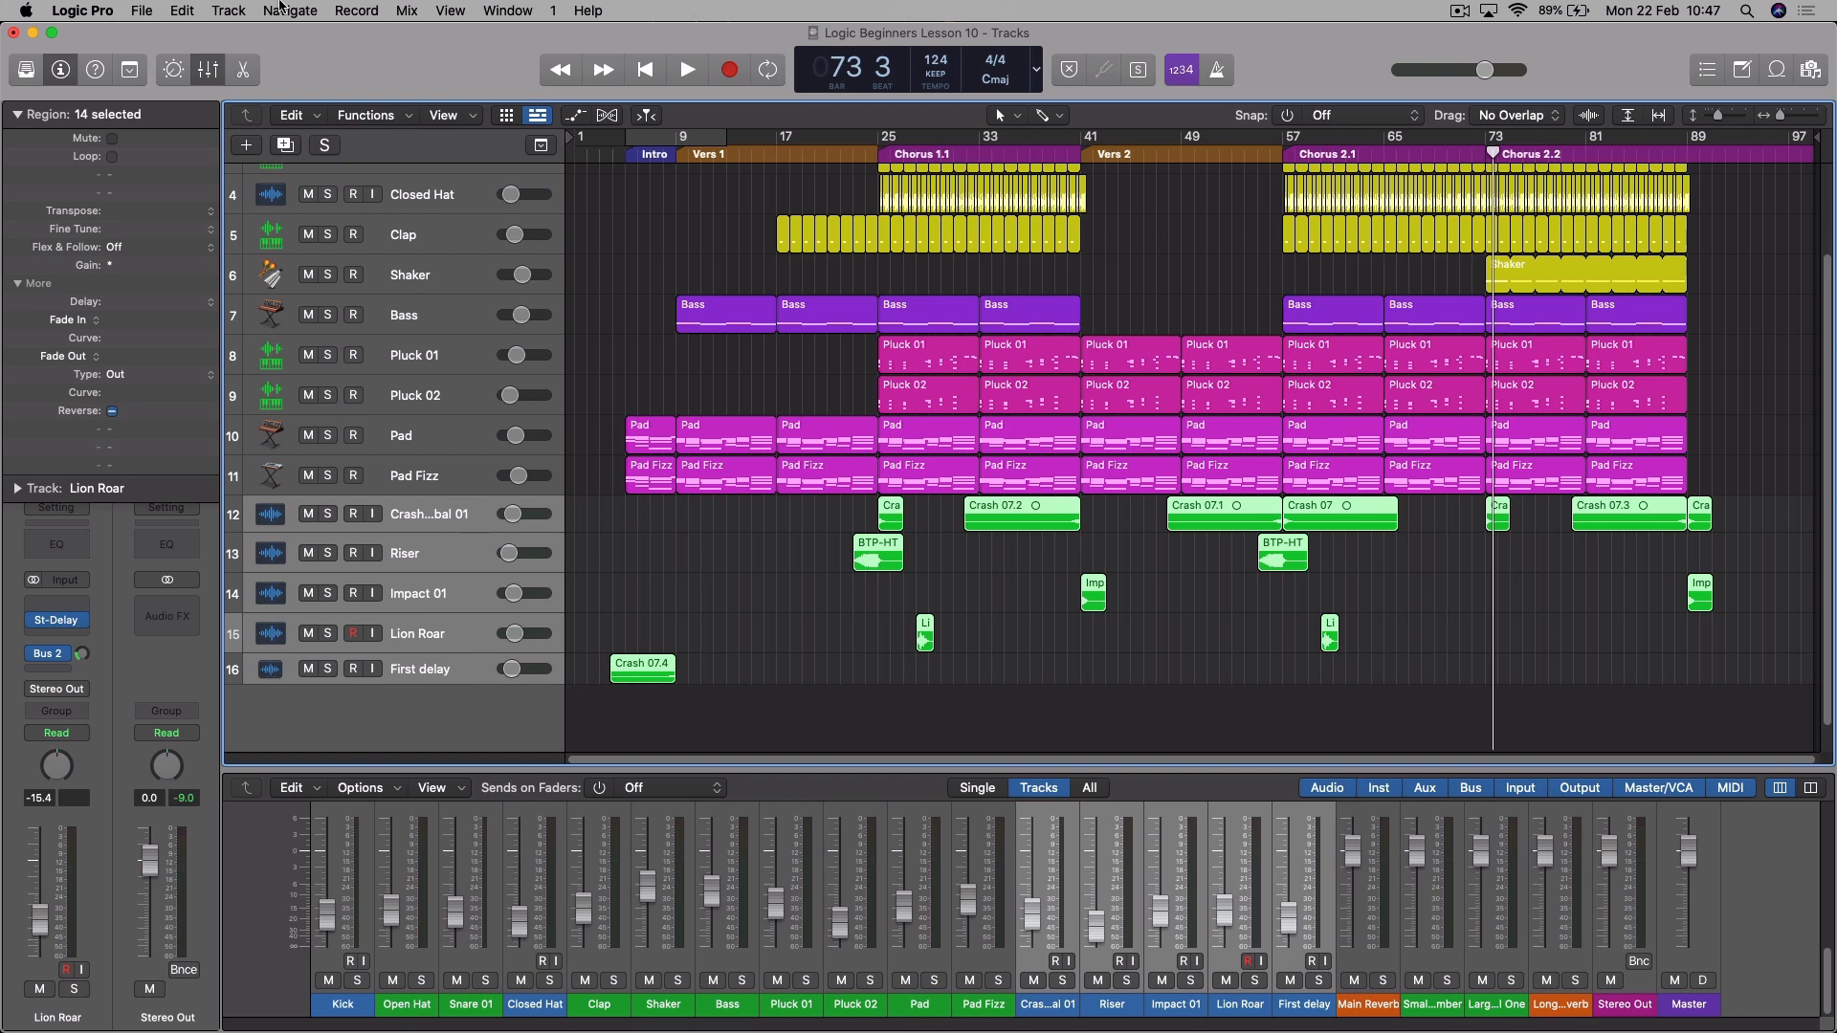
click(234, 13)
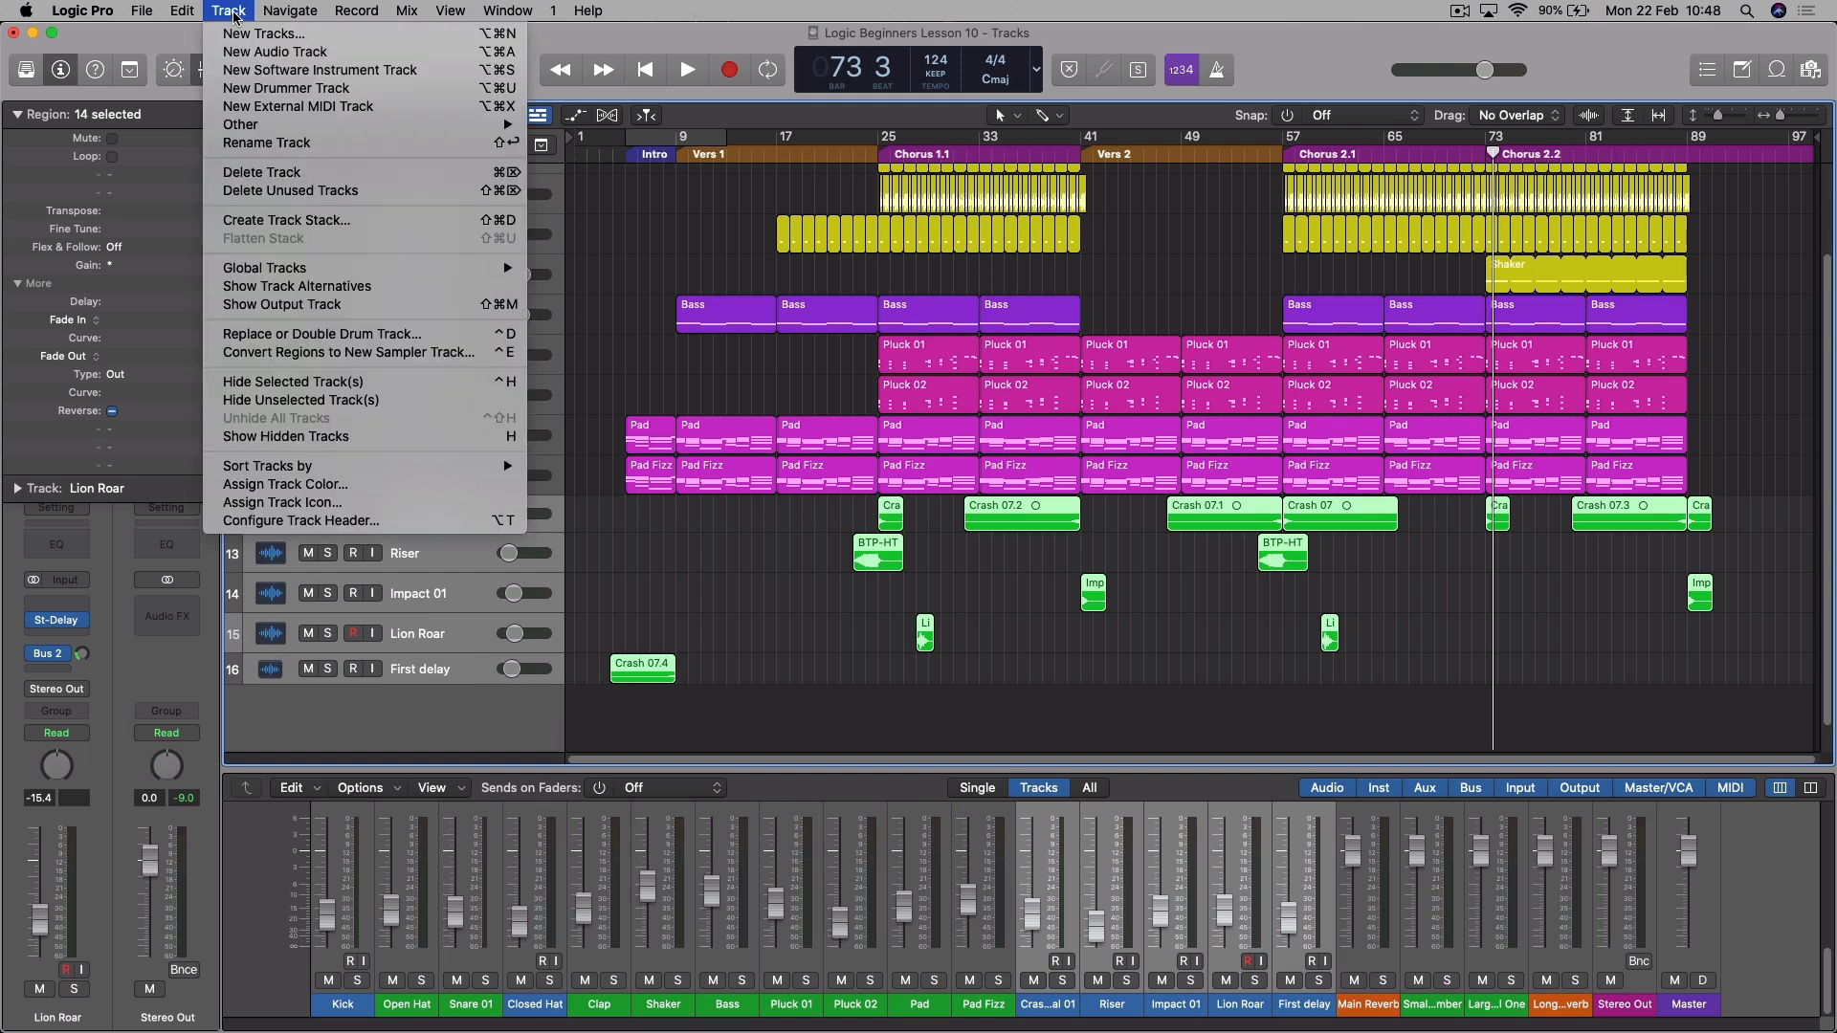
click(325, 222)
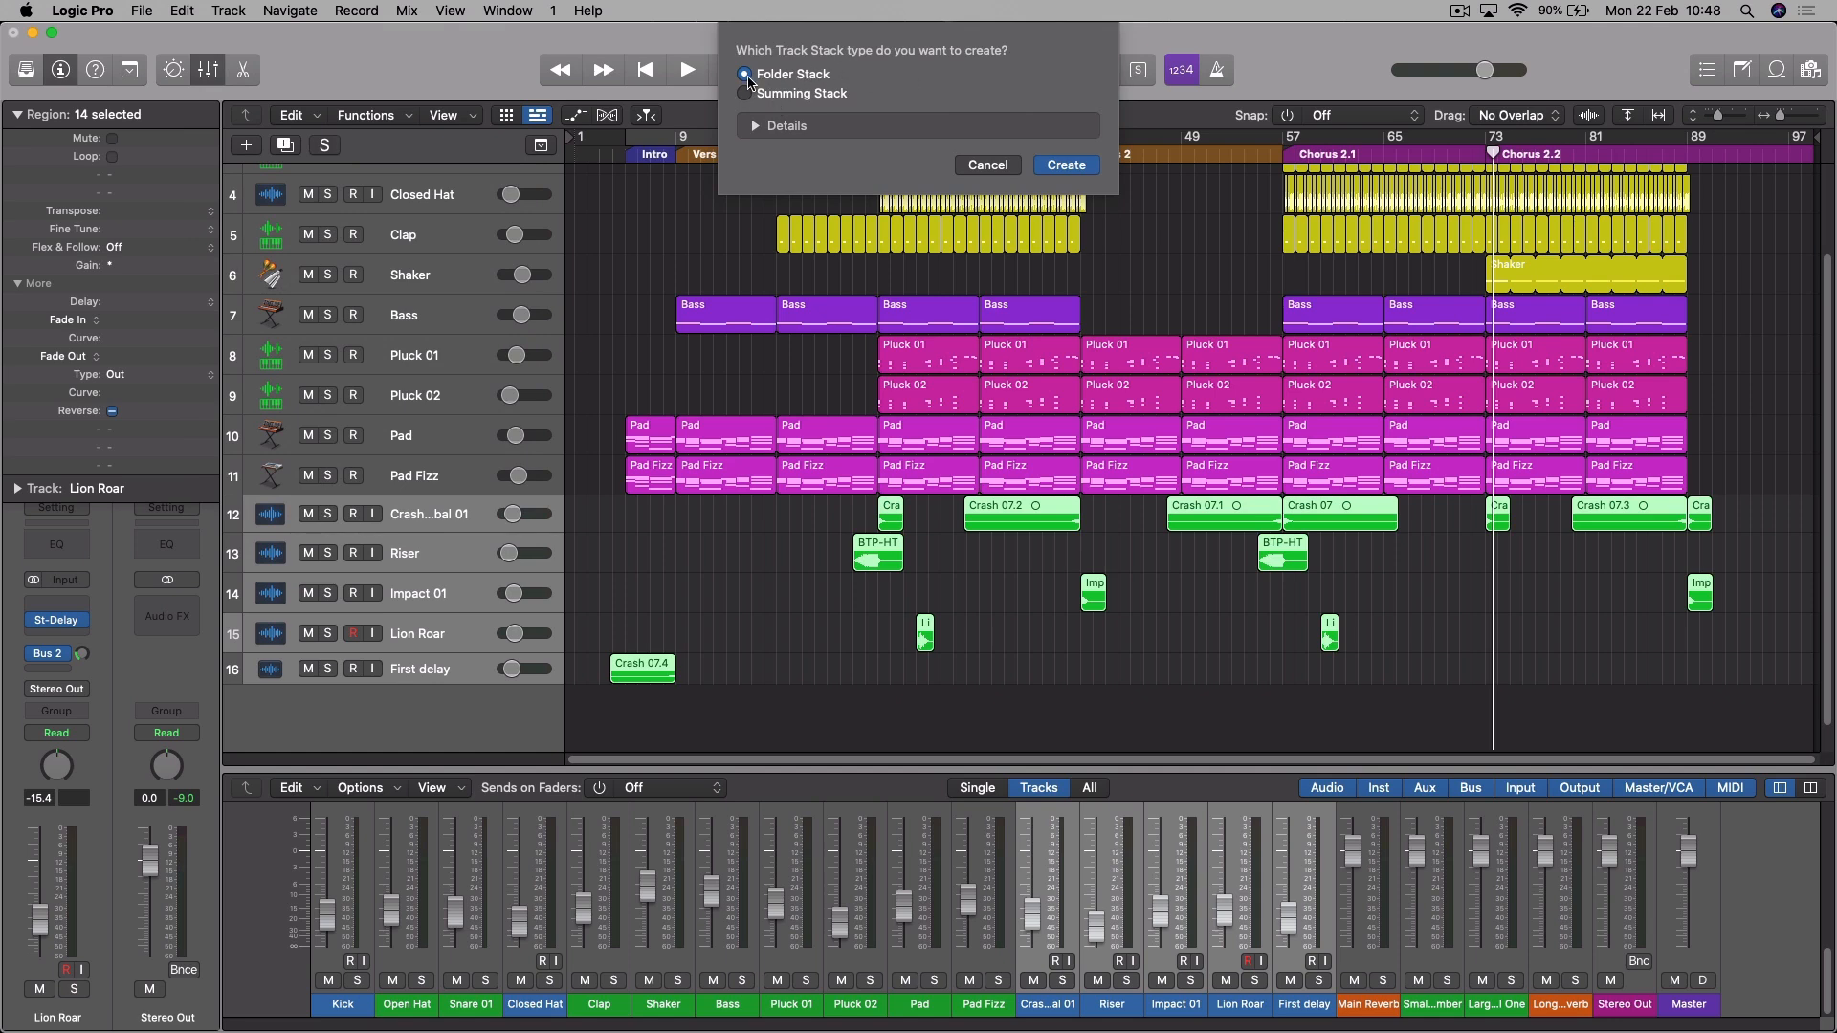
click(755, 128)
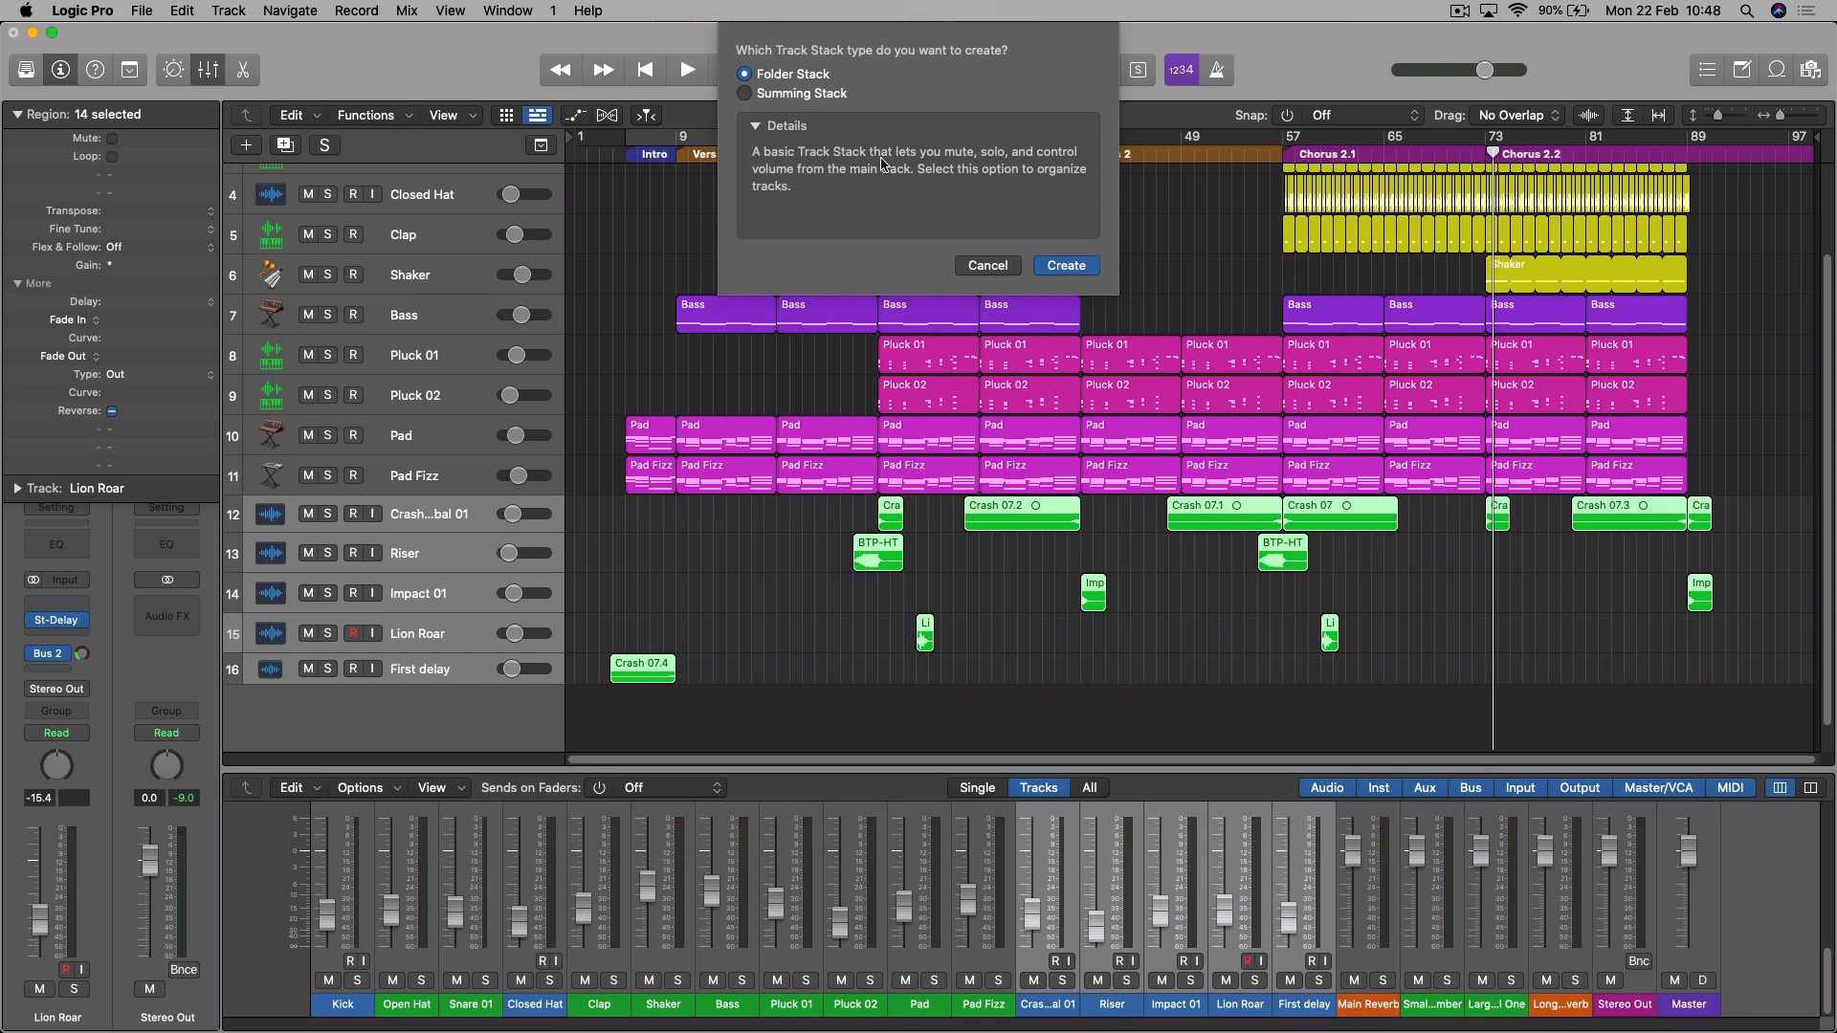
click(1065, 266)
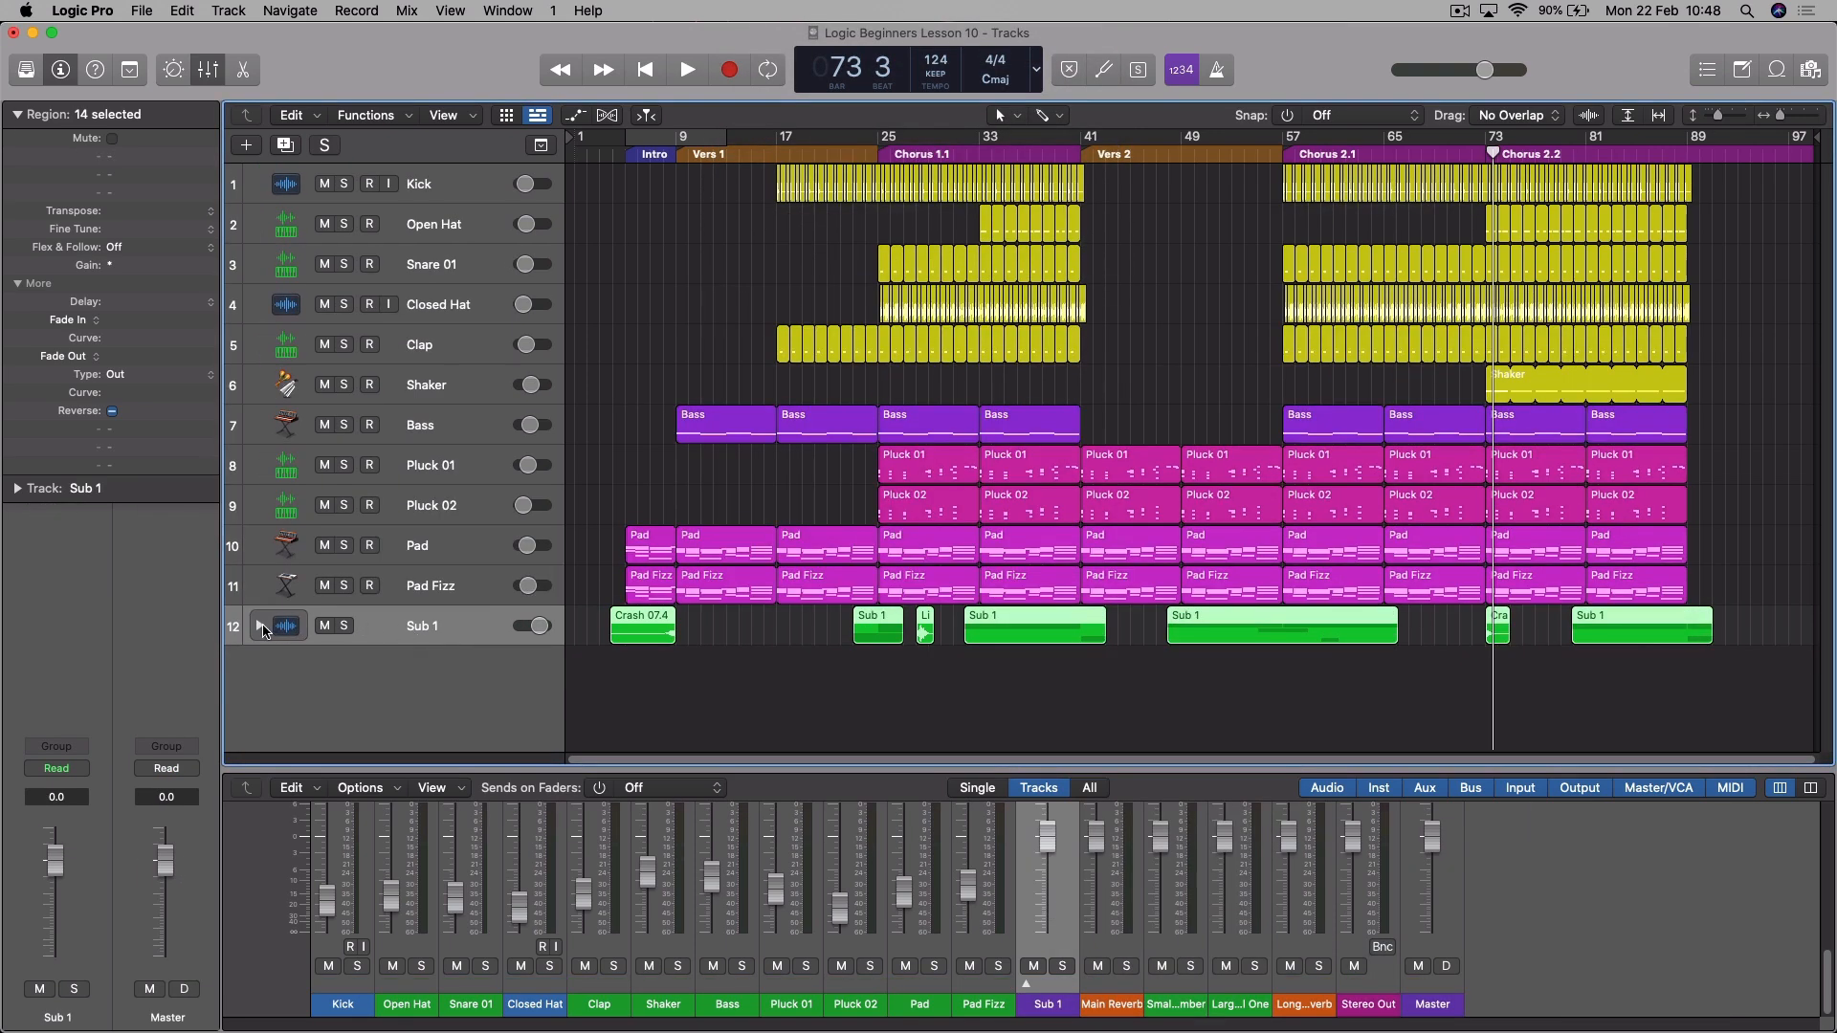
- Rename the new effects stack to "FX" and check the tracks inside it, leaving the stack collapsed
click(261, 627)
click(260, 627)
double_click(437, 629)
text(FX)
key(Return)
click(259, 630)
scroll(517, 613, down, 4)
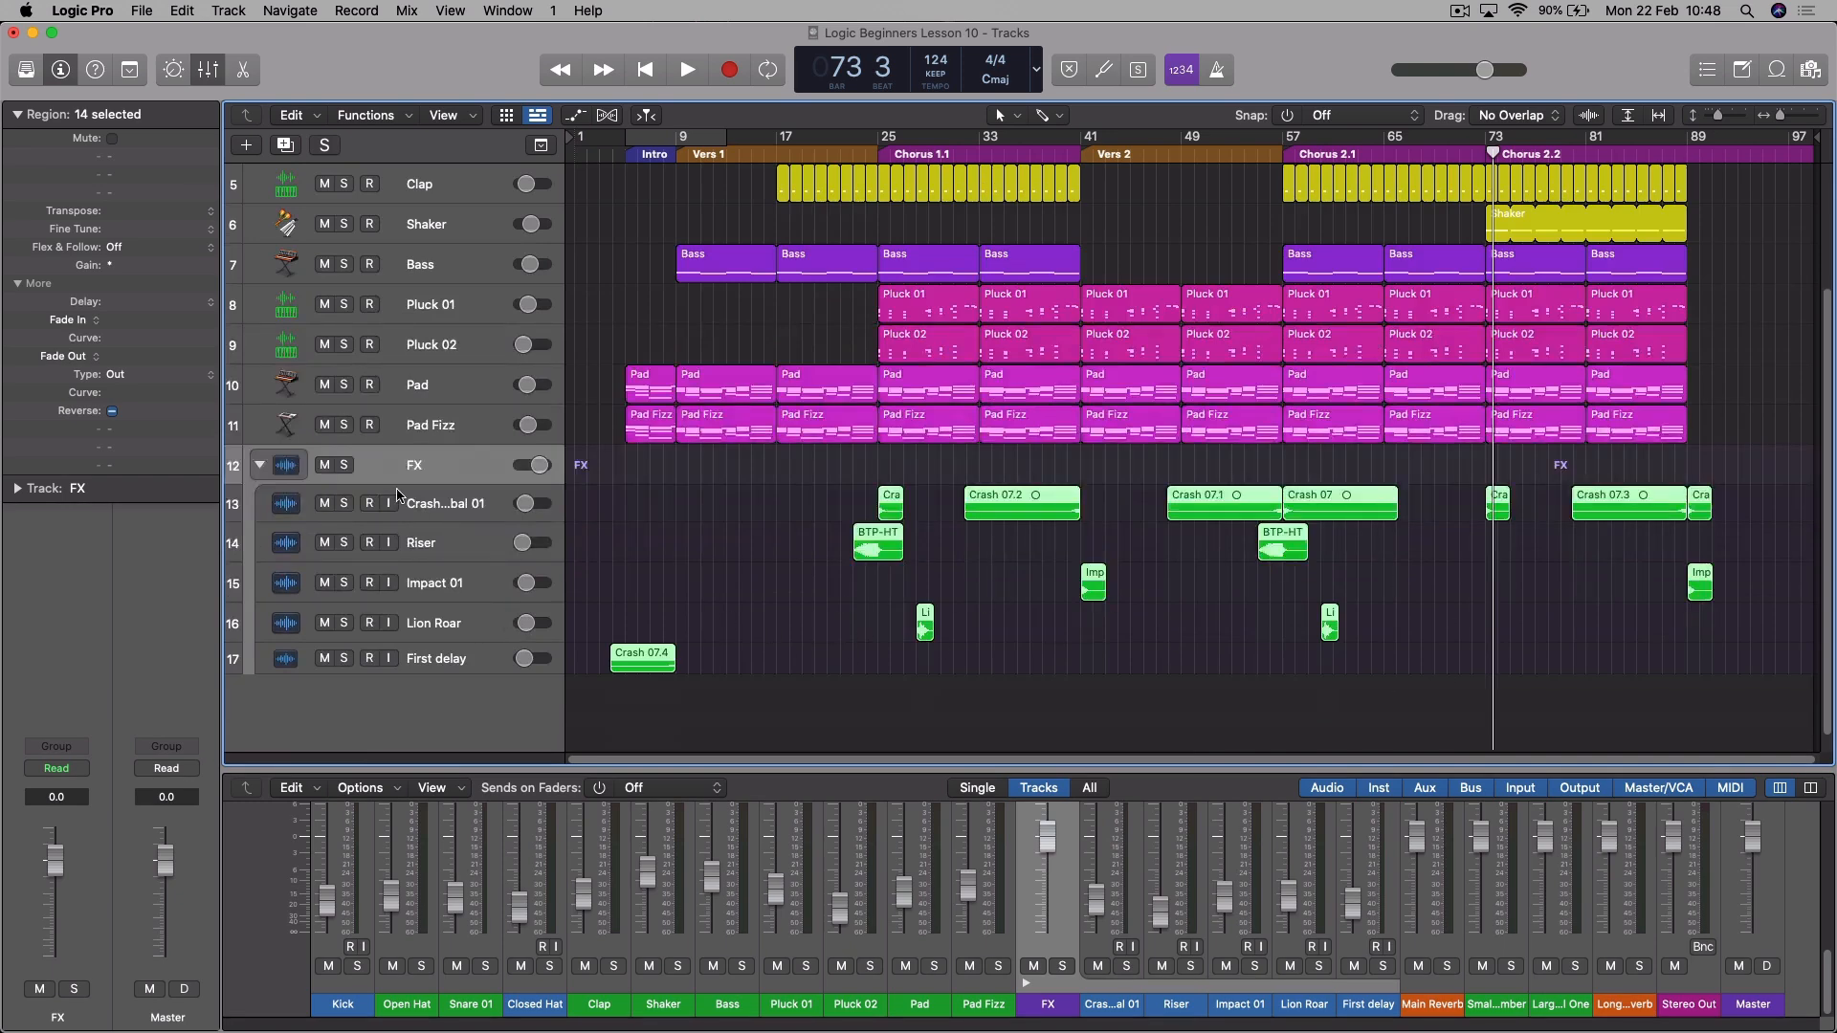
click(259, 465)
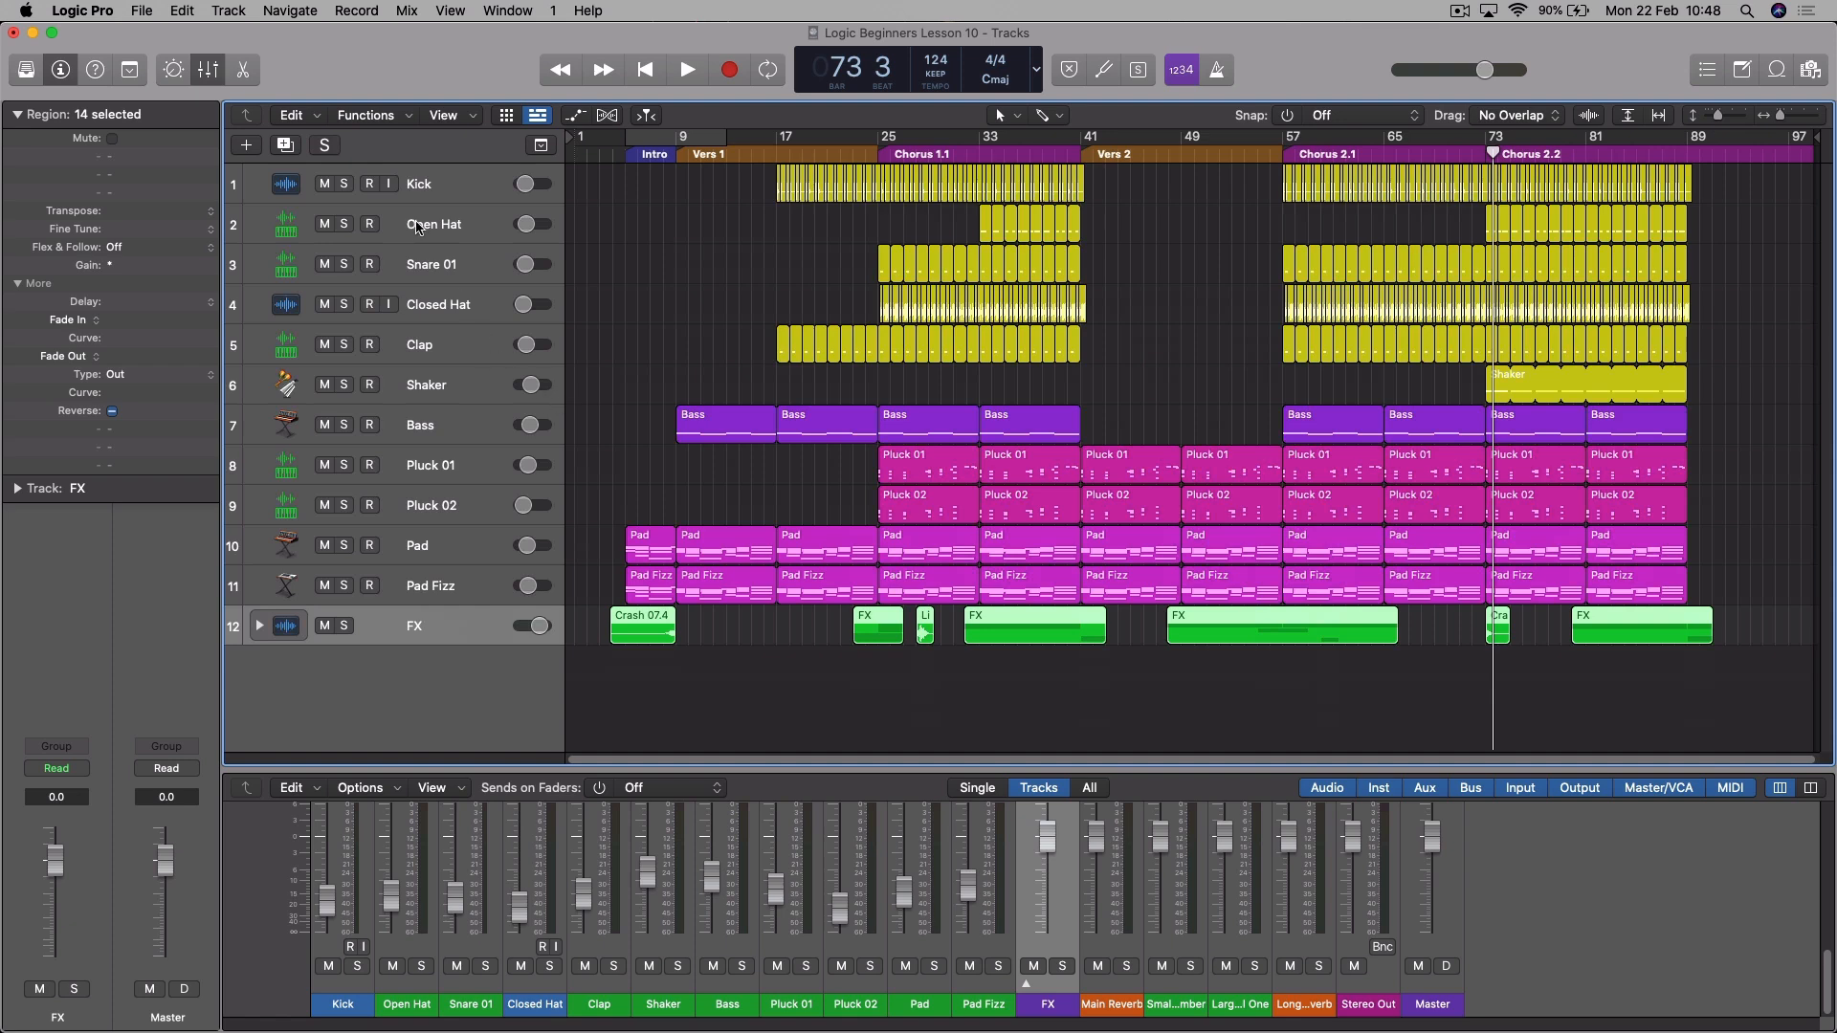
- Group the six drum tracks, Kick through Shaker, into a Folder Stack
click(471, 189)
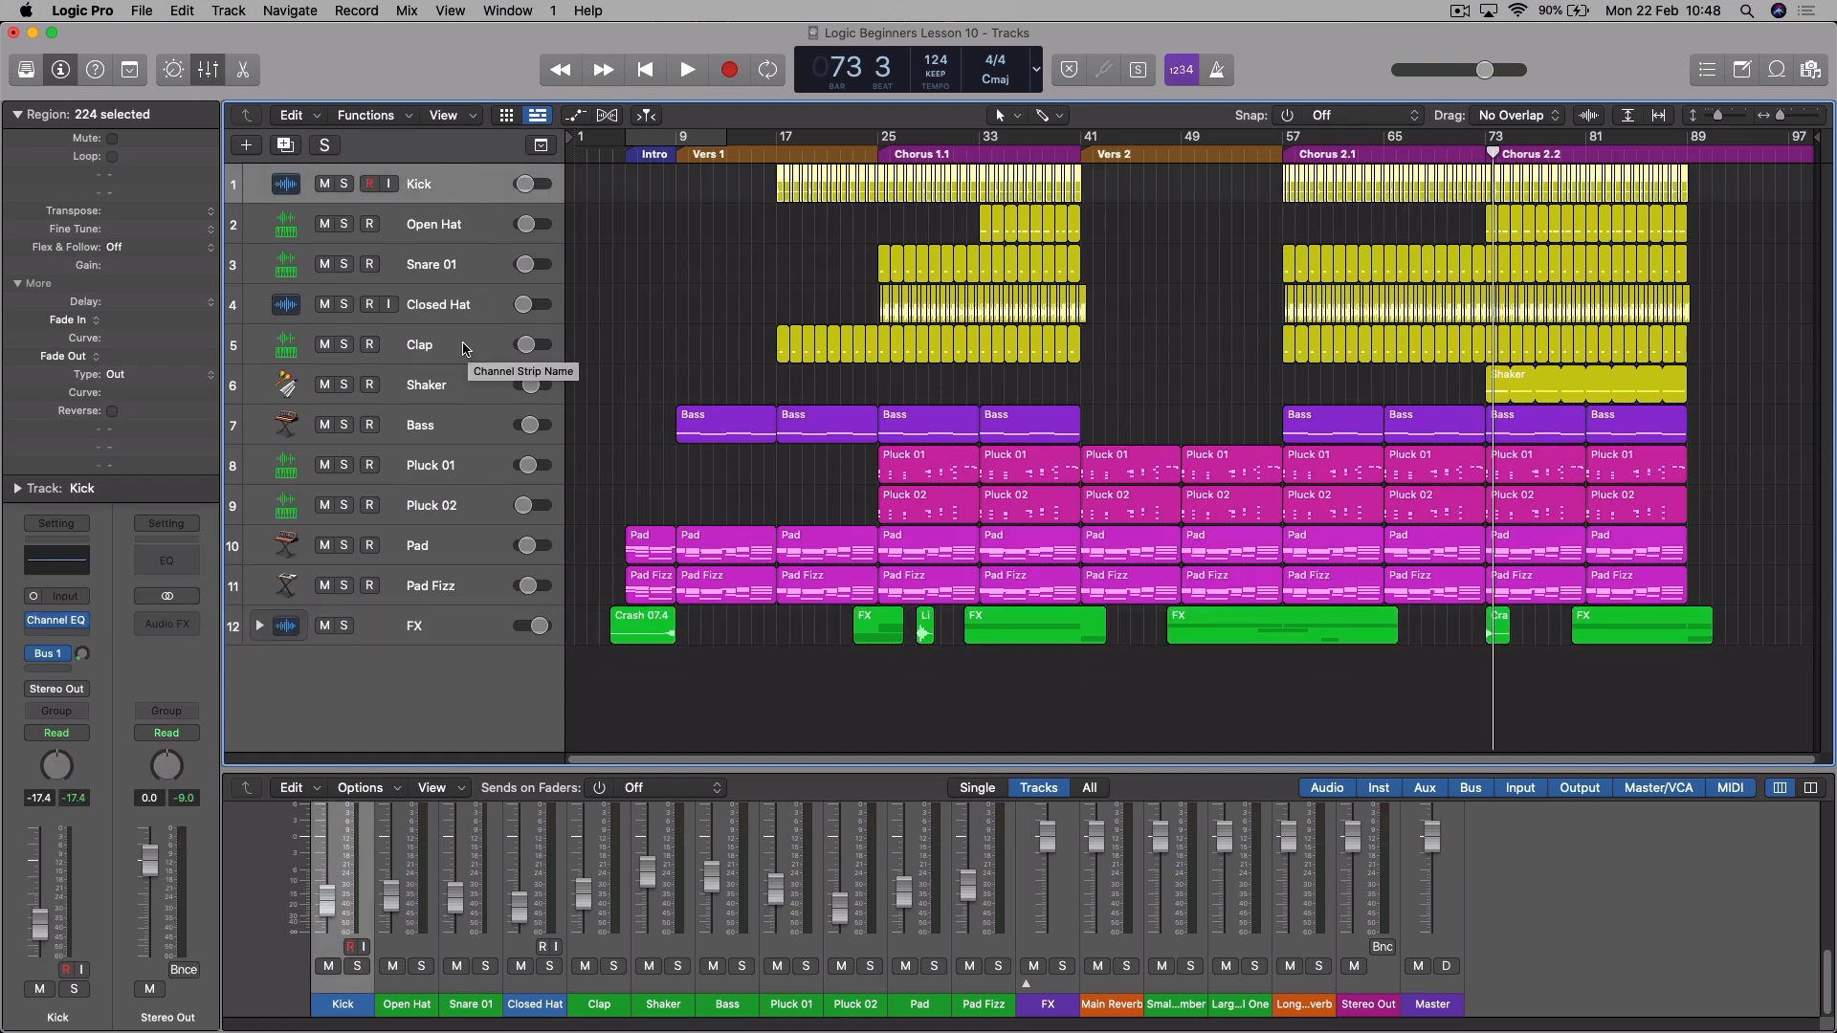
shift+click(470, 402)
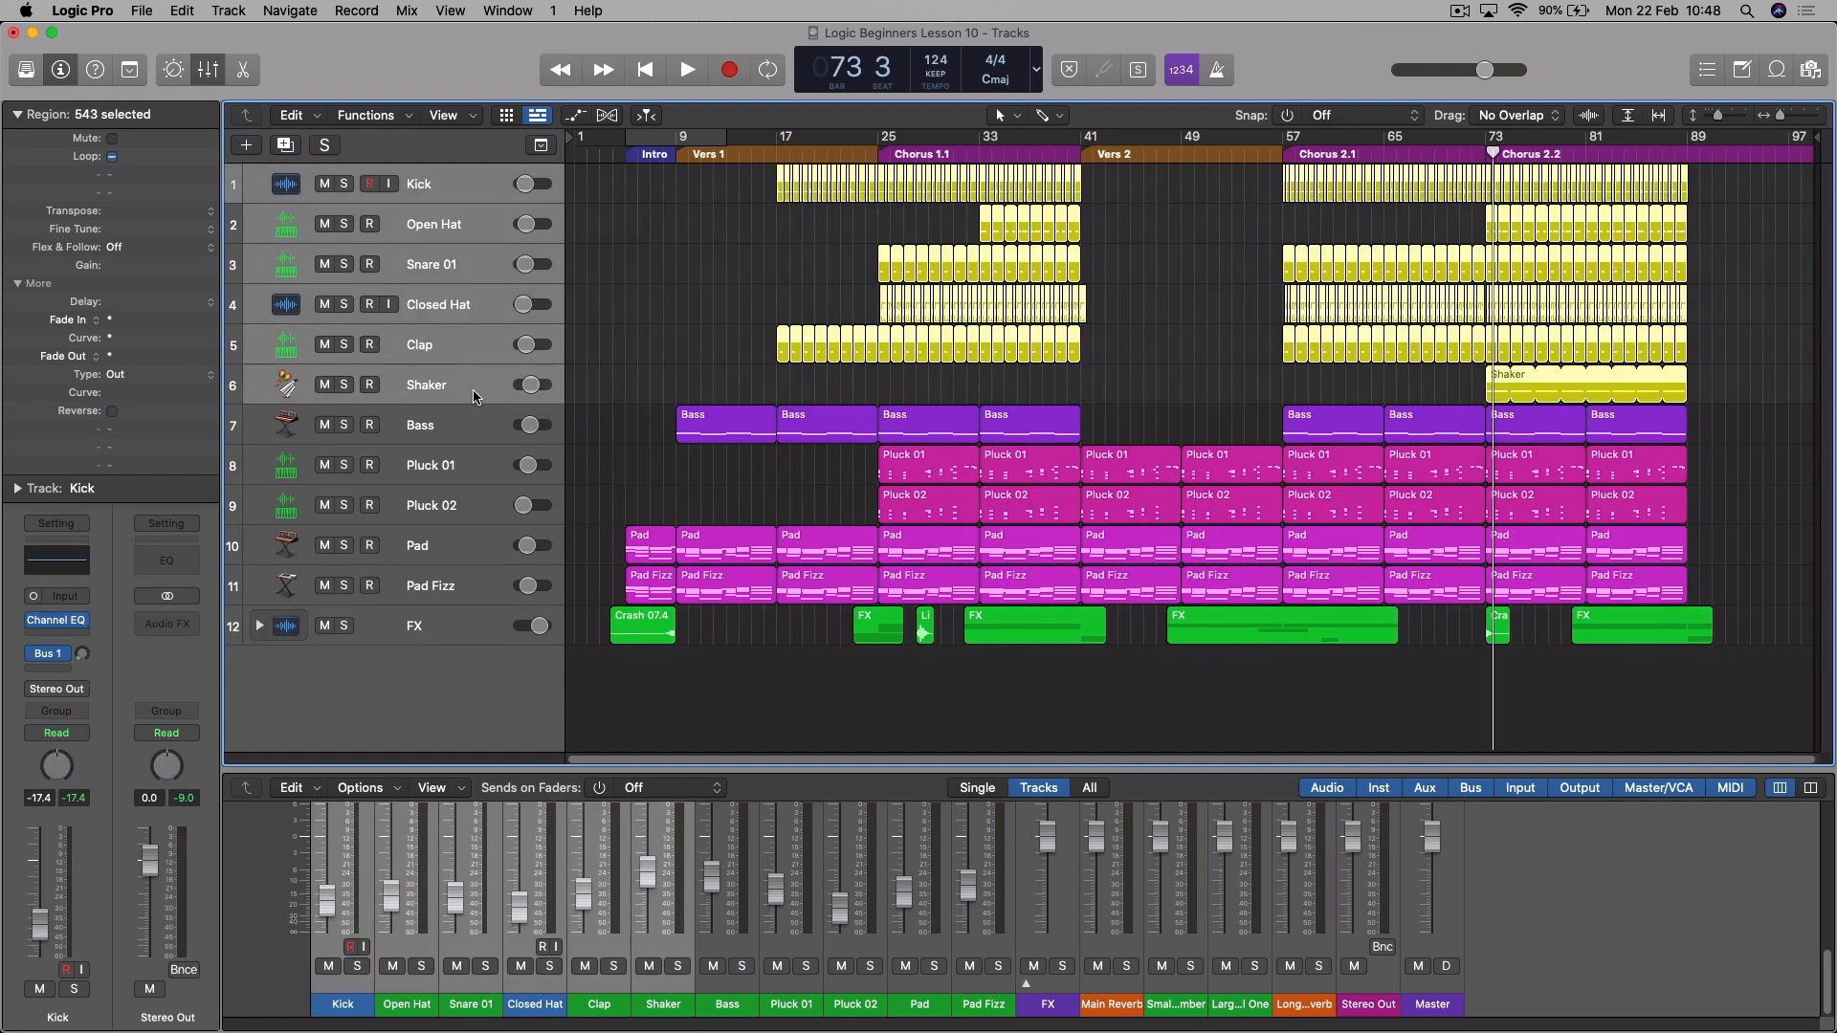
click(227, 11)
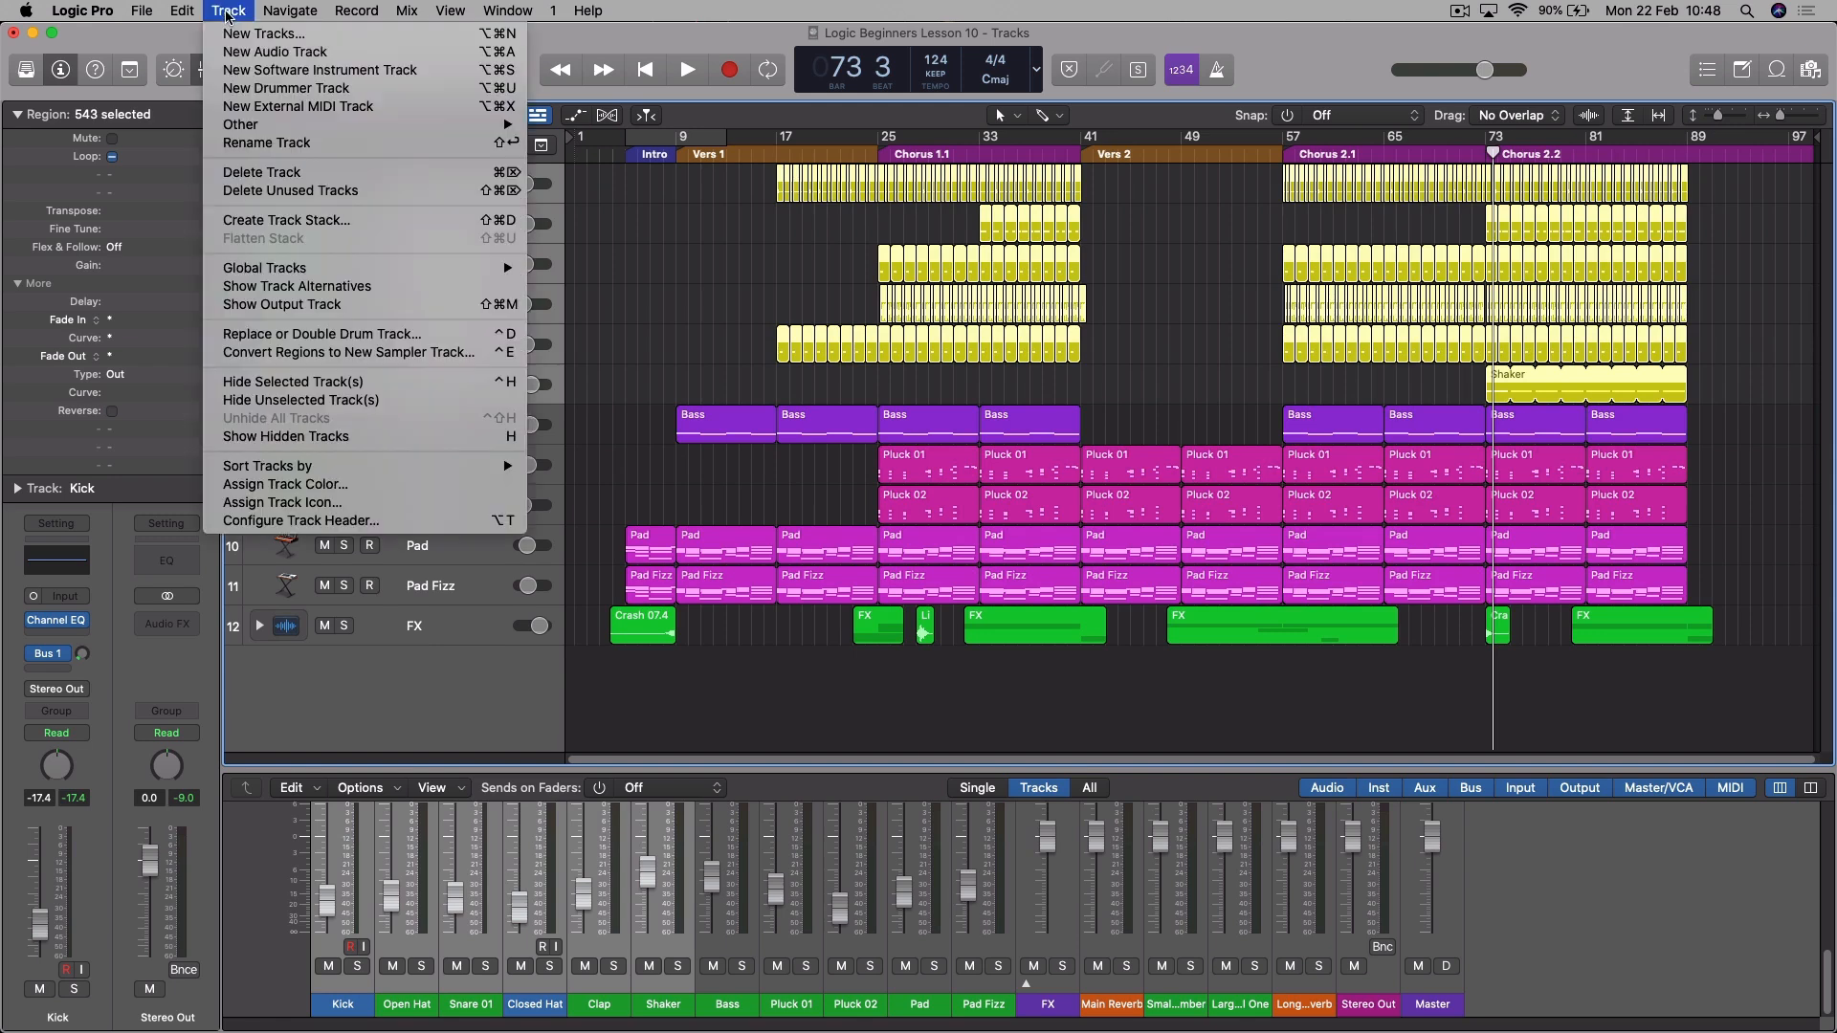
click(280, 220)
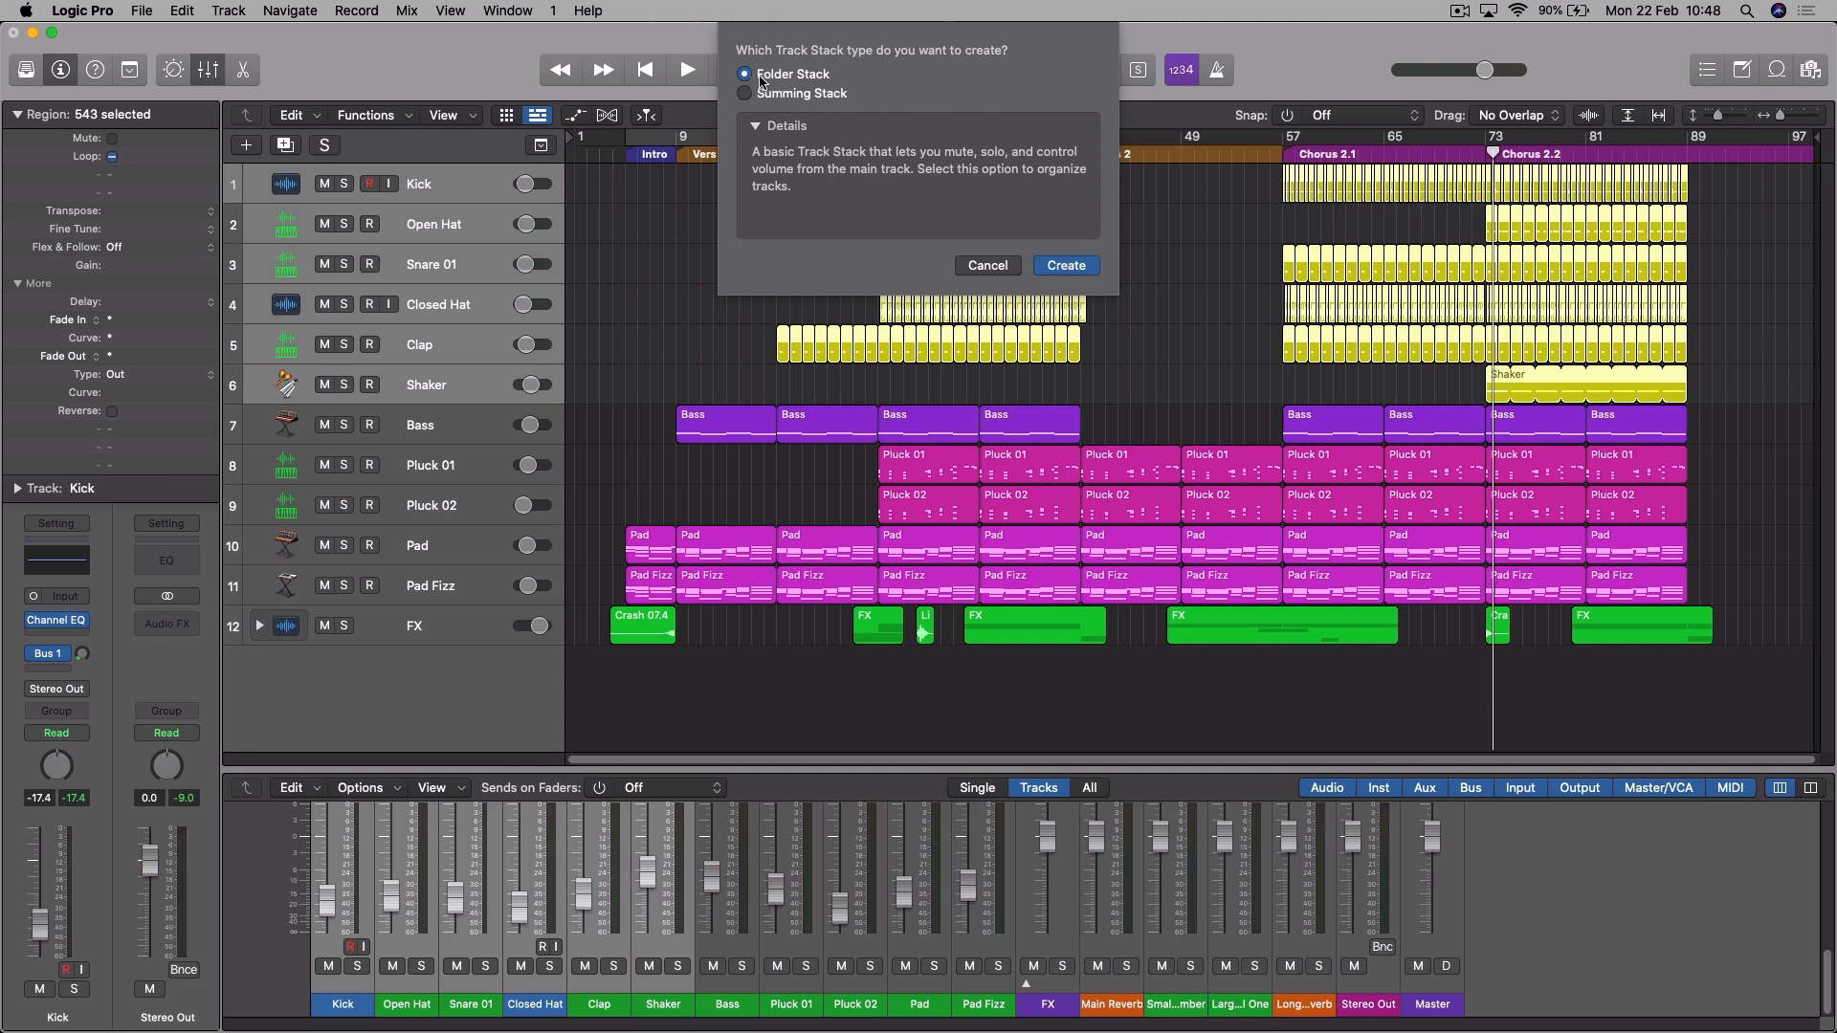
key(Return)
- Rename the drum stack to "Drums Folder" and the effects stack to "FX Folder"
double_click(438, 188)
text(Drums Folder)
key(Return)
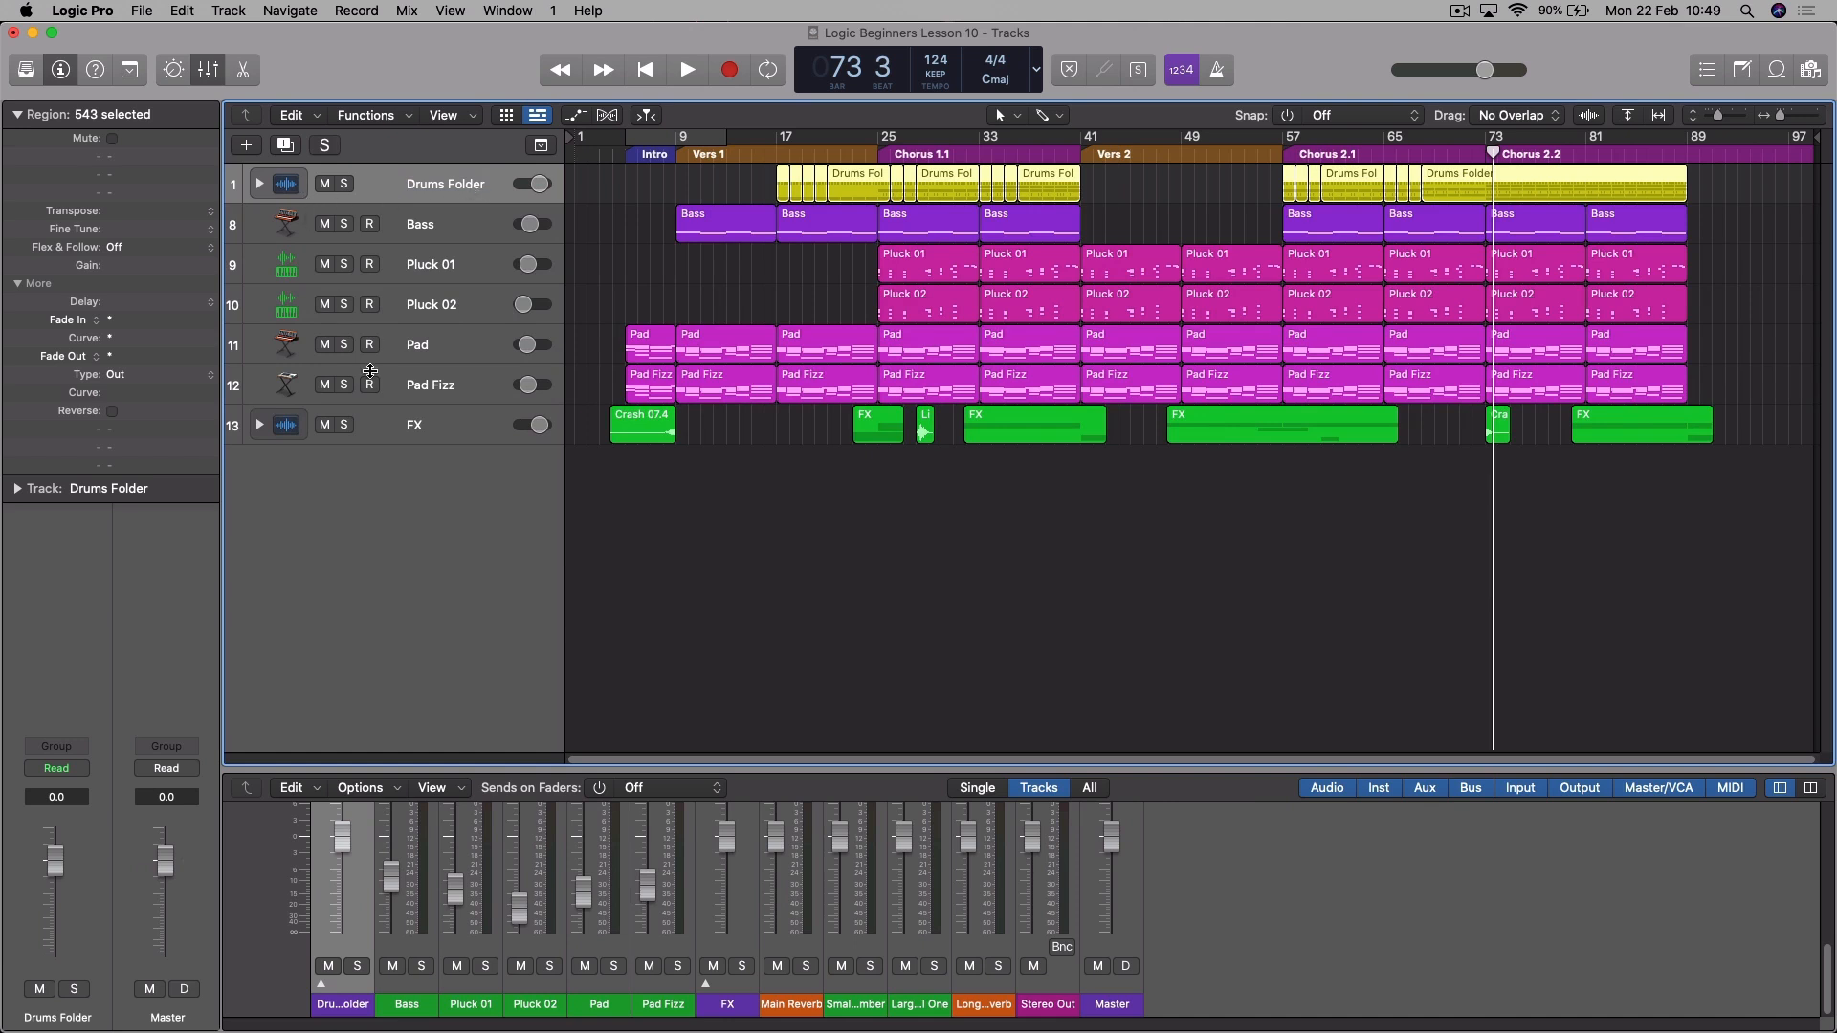
double_click(441, 425)
text(Folder)
key(Return)
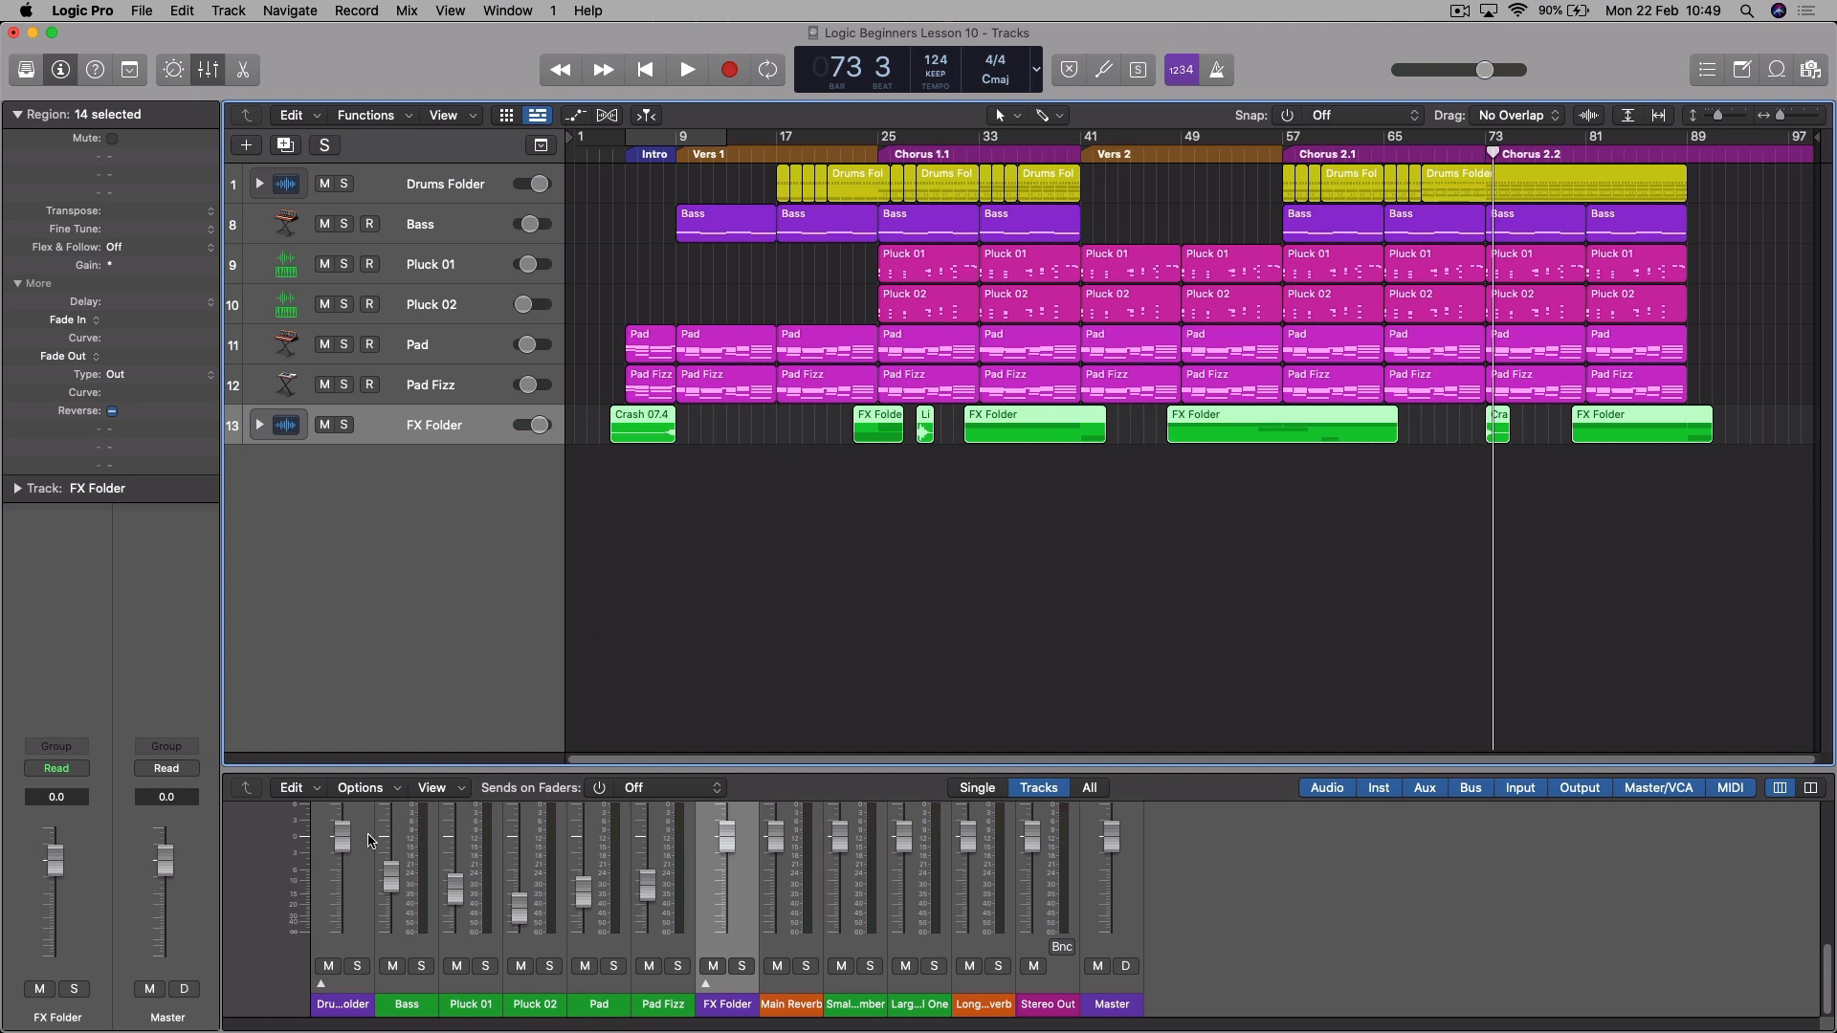
- Expand the FX Folder and Drums Folder stacks in turn to view their tracks, collapsing each again
click(258, 426)
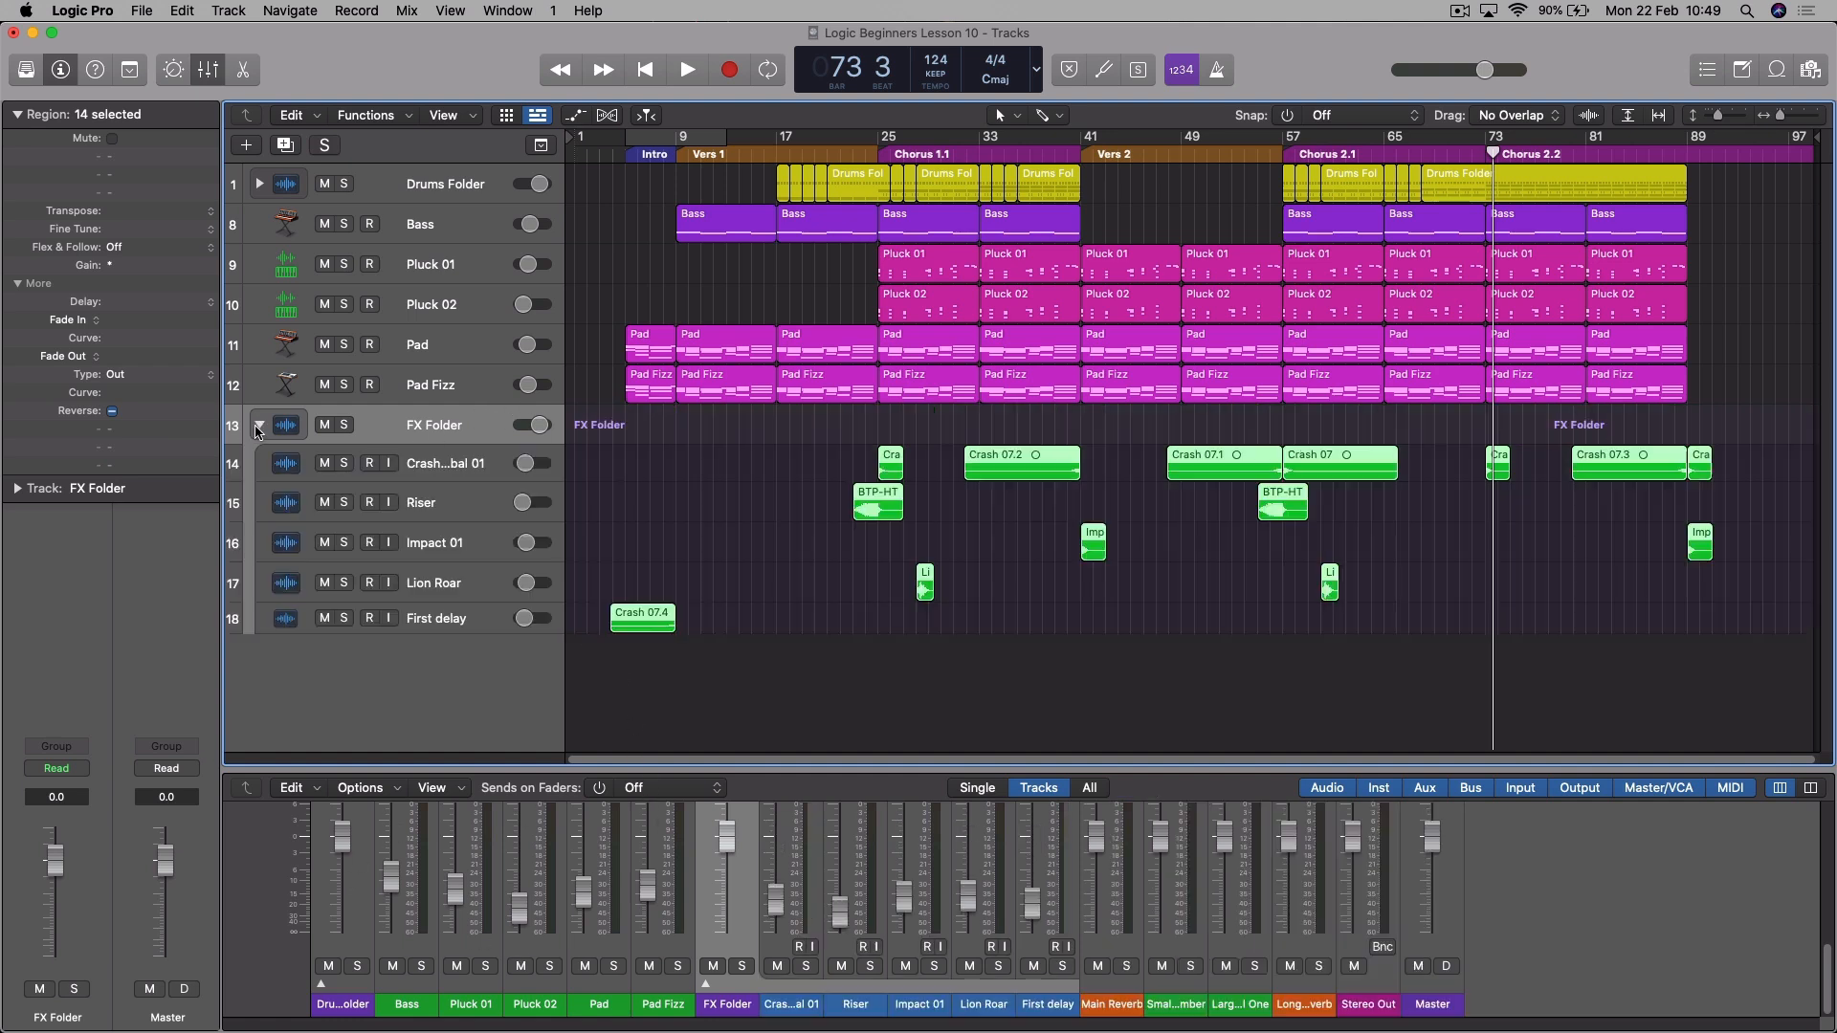
click(259, 426)
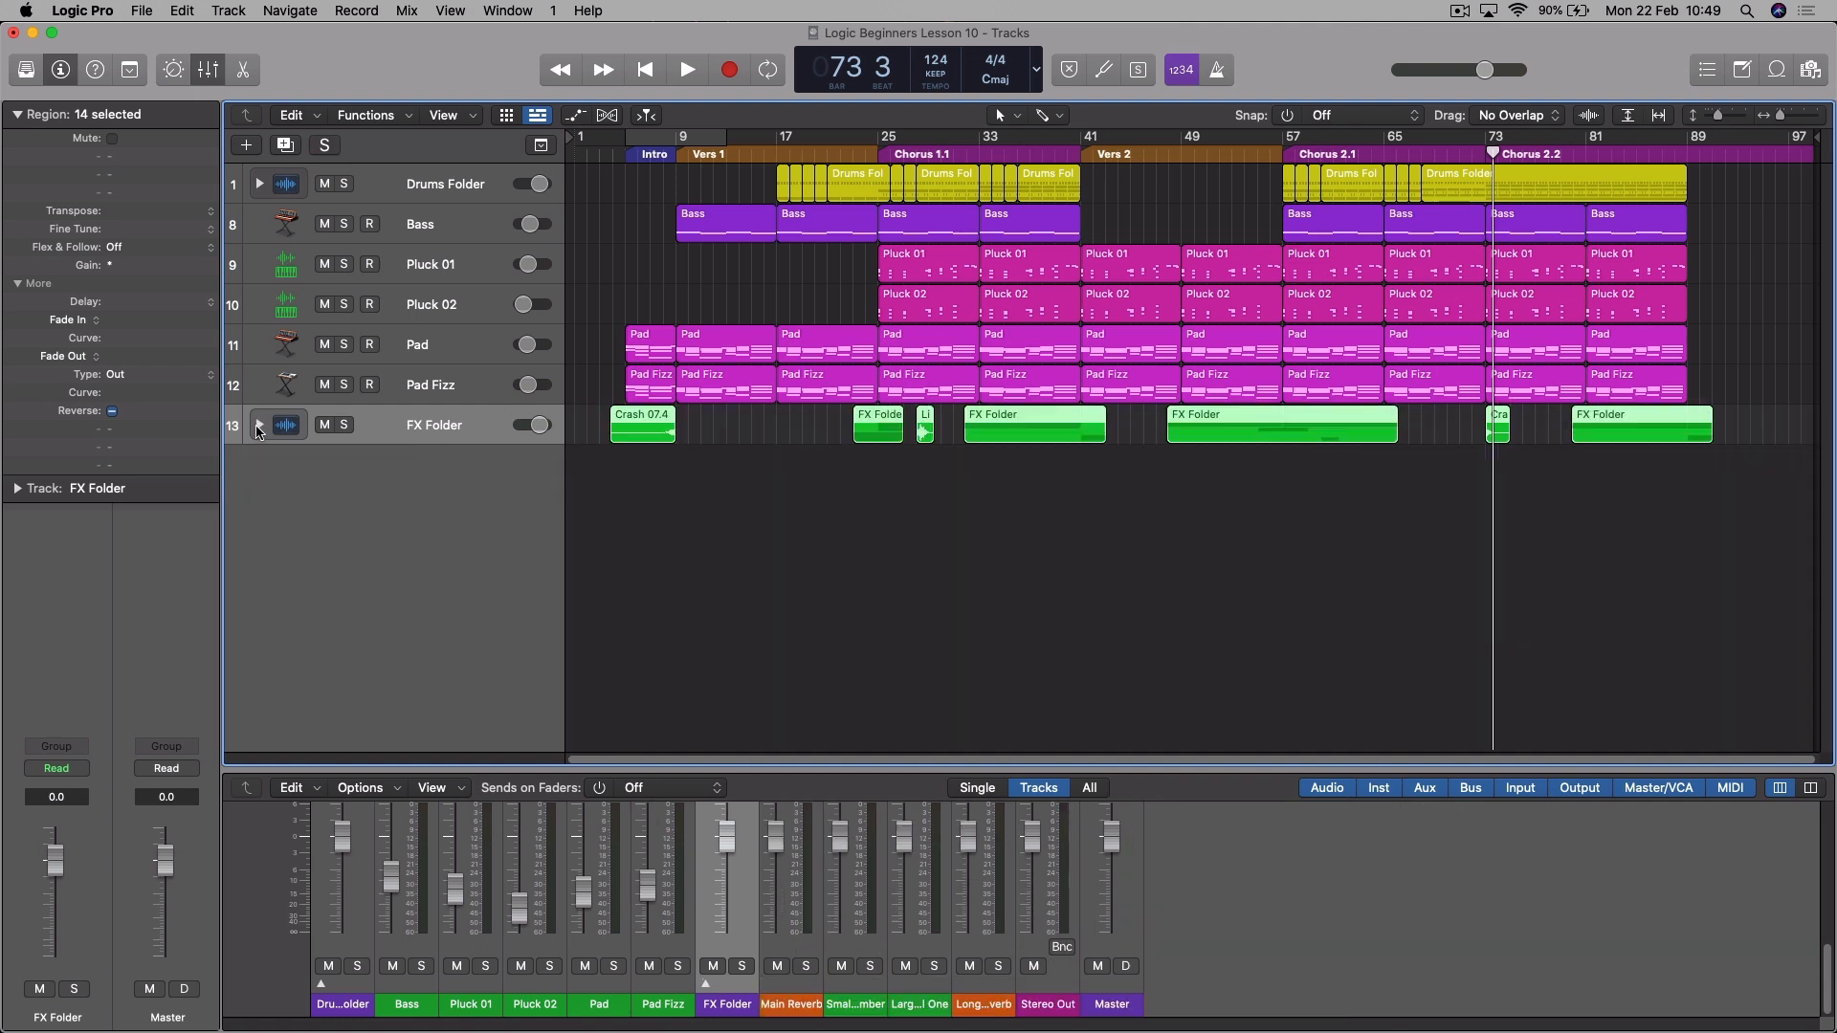
click(260, 184)
click(262, 185)
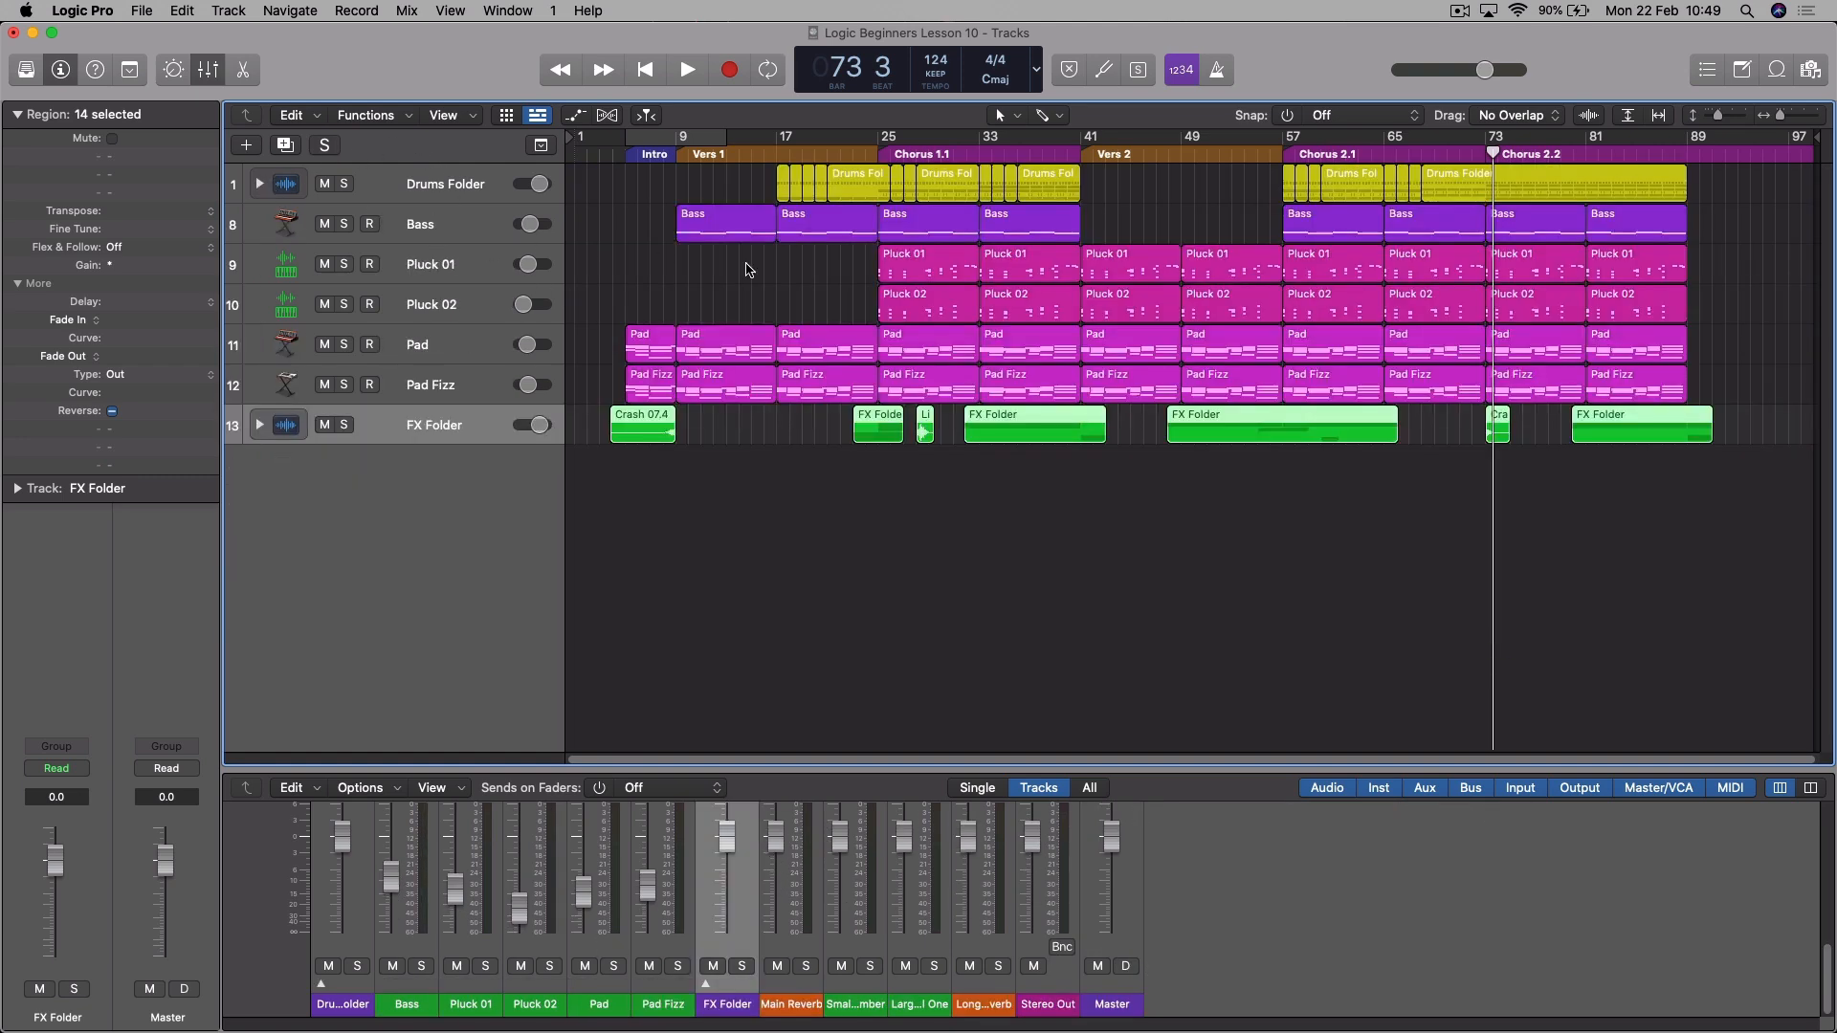